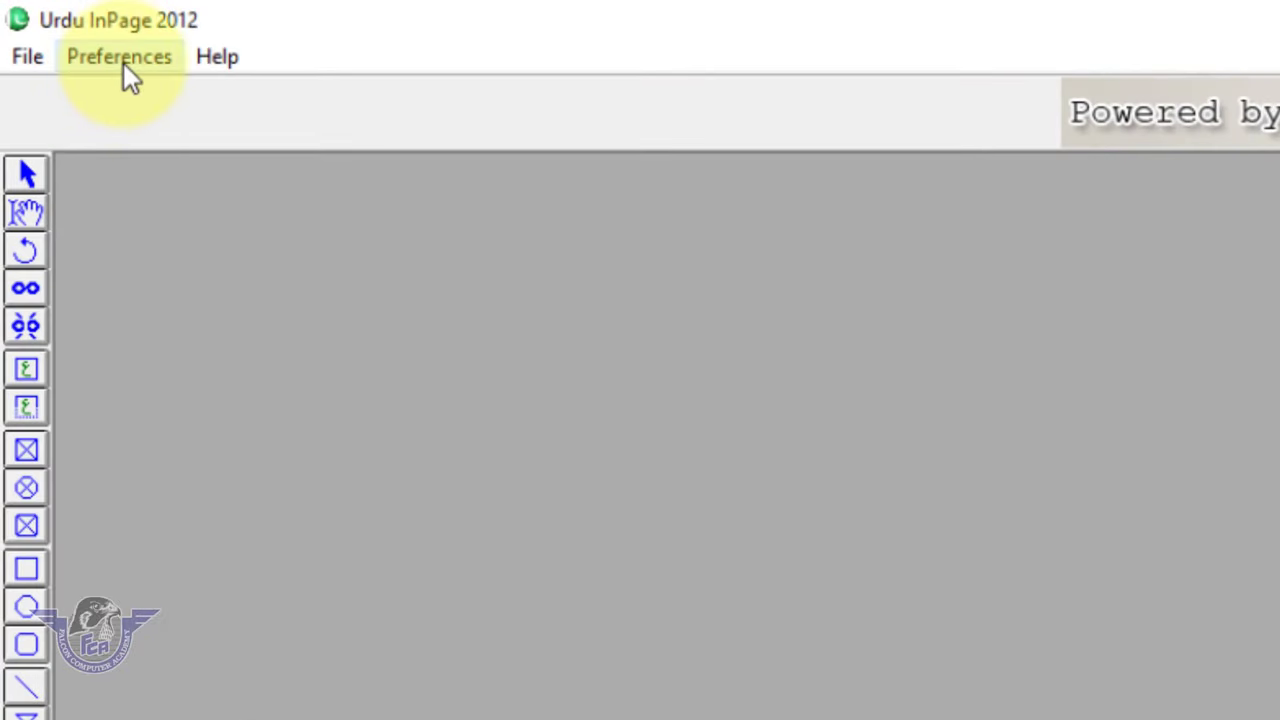
- In Keyboard Preferences, try the Monotype® layout, then set the keyboard to Phonetic
{"action": "left_click", "coordinate": [123, 63]}
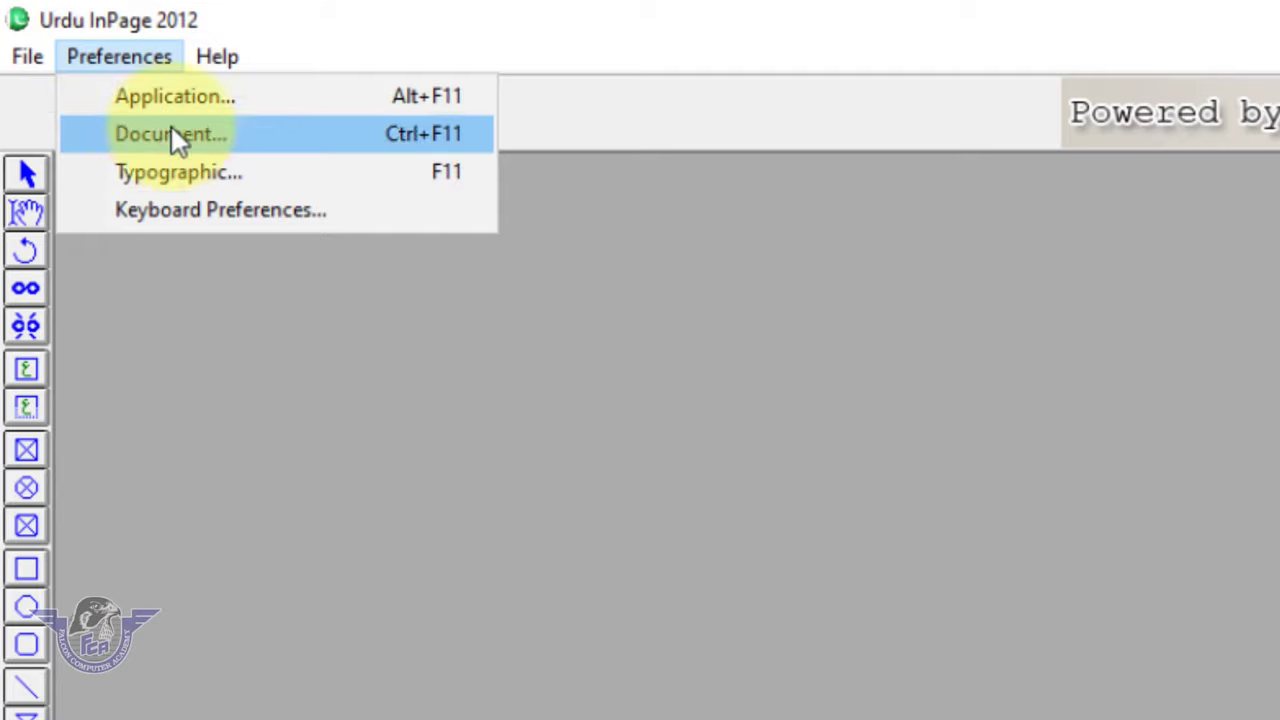
{"action": "left_click", "coordinate": [194, 204]}
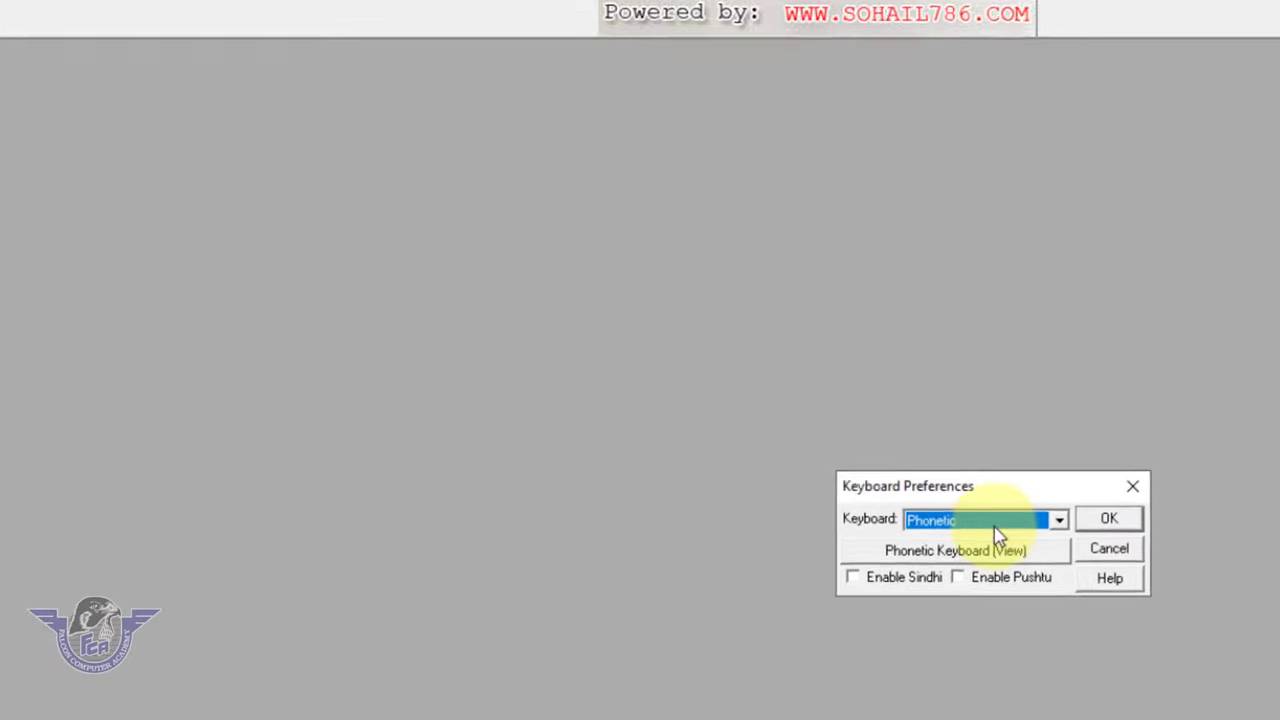
{"action": "left_click", "coordinate": [1000, 536]}
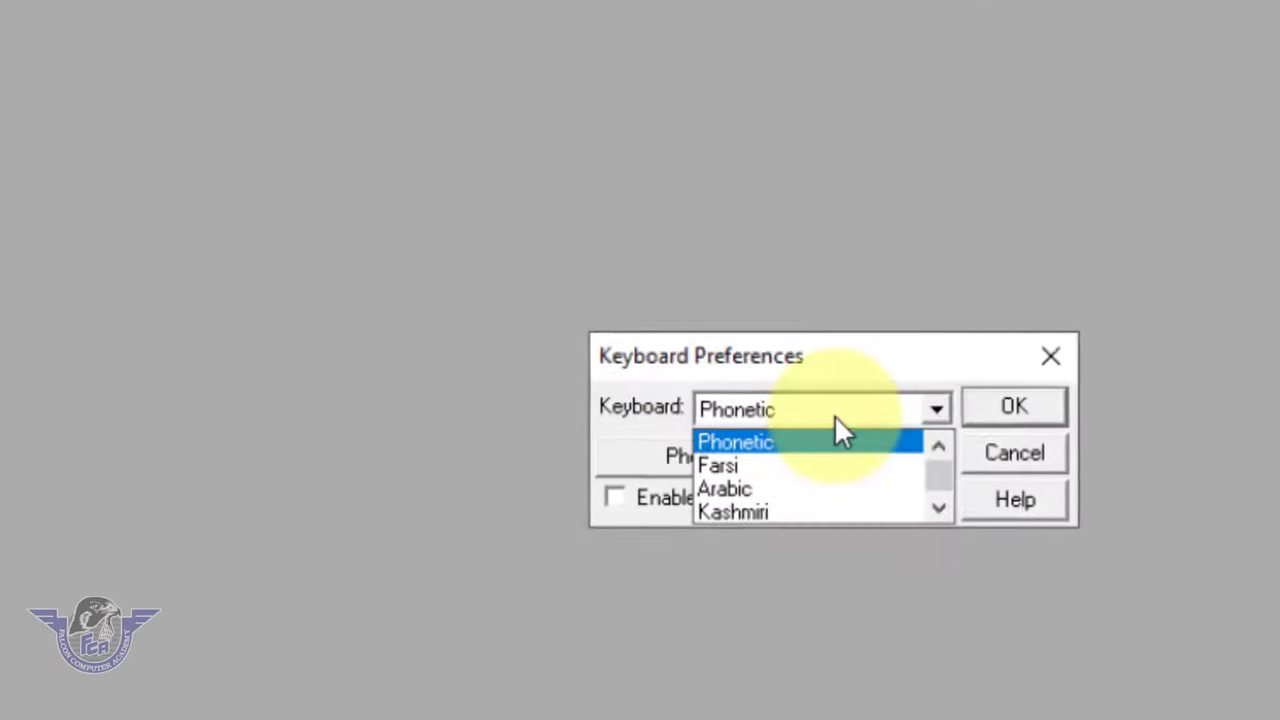
{"action": "scroll", "coordinate": [785, 466], "scroll_direction": "down", "scroll_amount": 2}
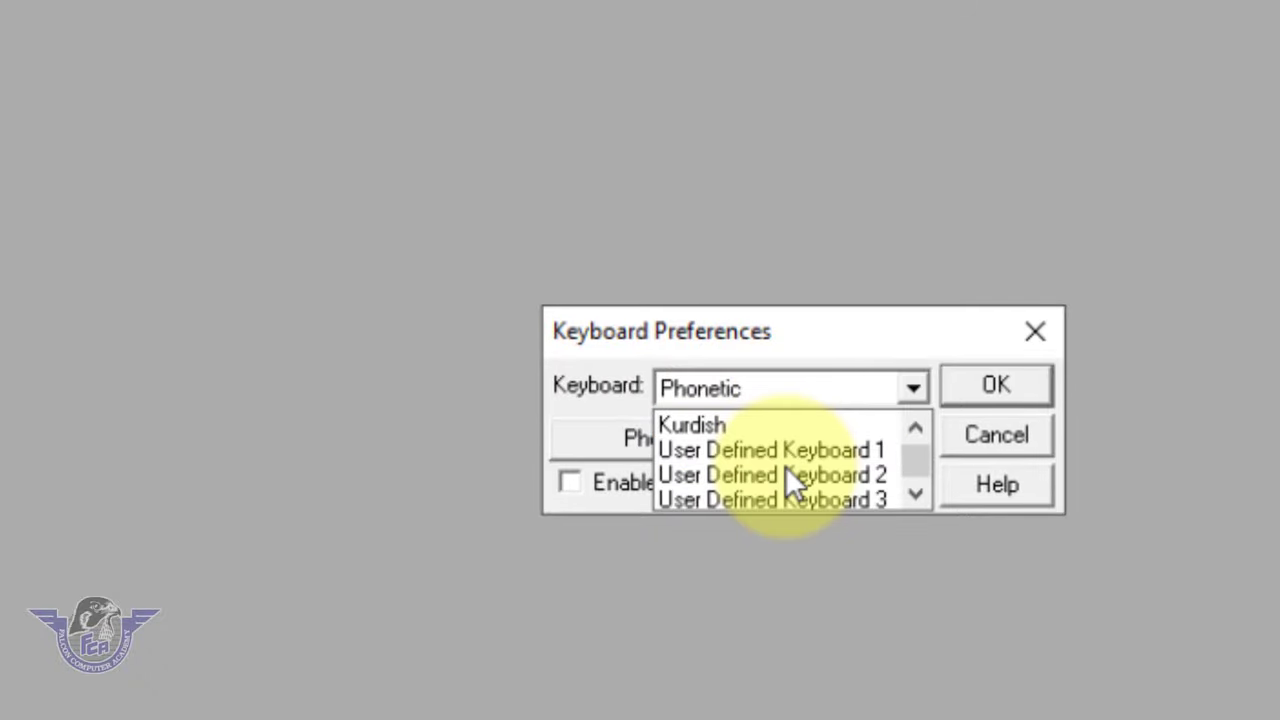
{"action": "scroll", "coordinate": [785, 466], "scroll_direction": "down", "scroll_amount": 1}
{"action": "scroll", "coordinate": [785, 466], "scroll_direction": "down", "scroll_amount": 1}
{"action": "scroll", "coordinate": [785, 466], "scroll_direction": "up", "scroll_amount": 5}
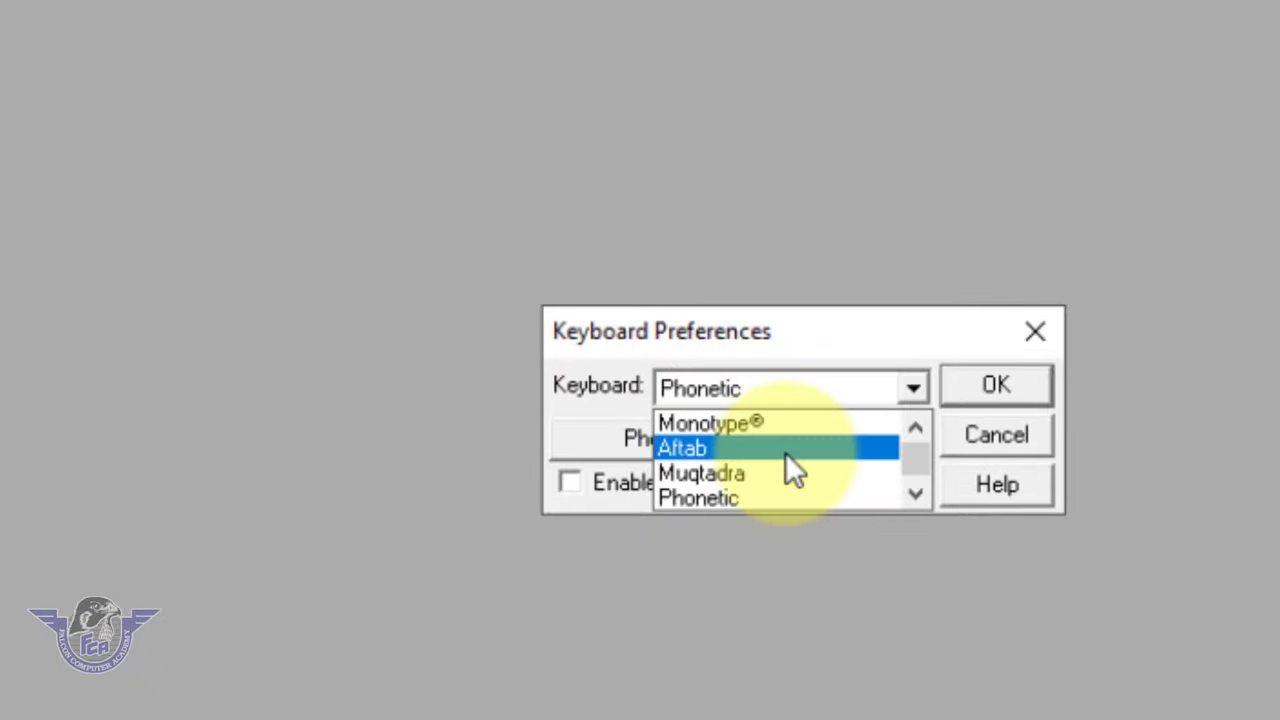
{"action": "left_click", "coordinate": [730, 418]}
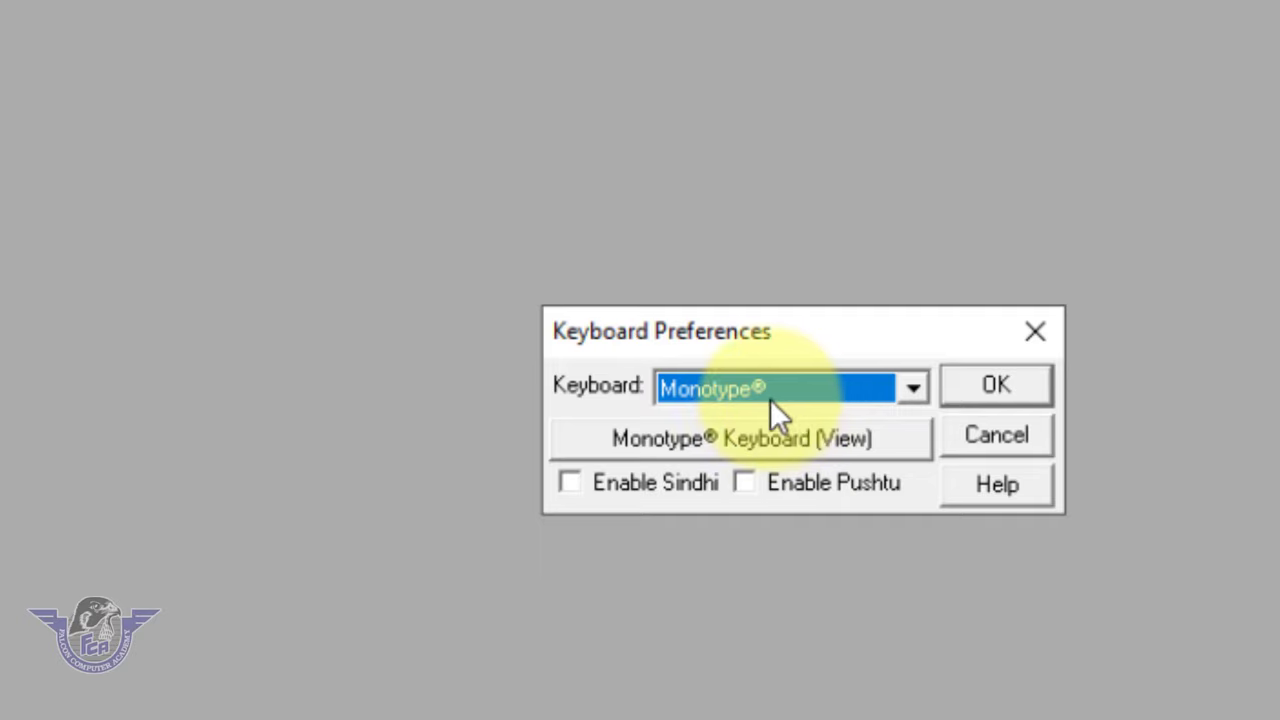
{"action": "left_click", "coordinate": [758, 396]}
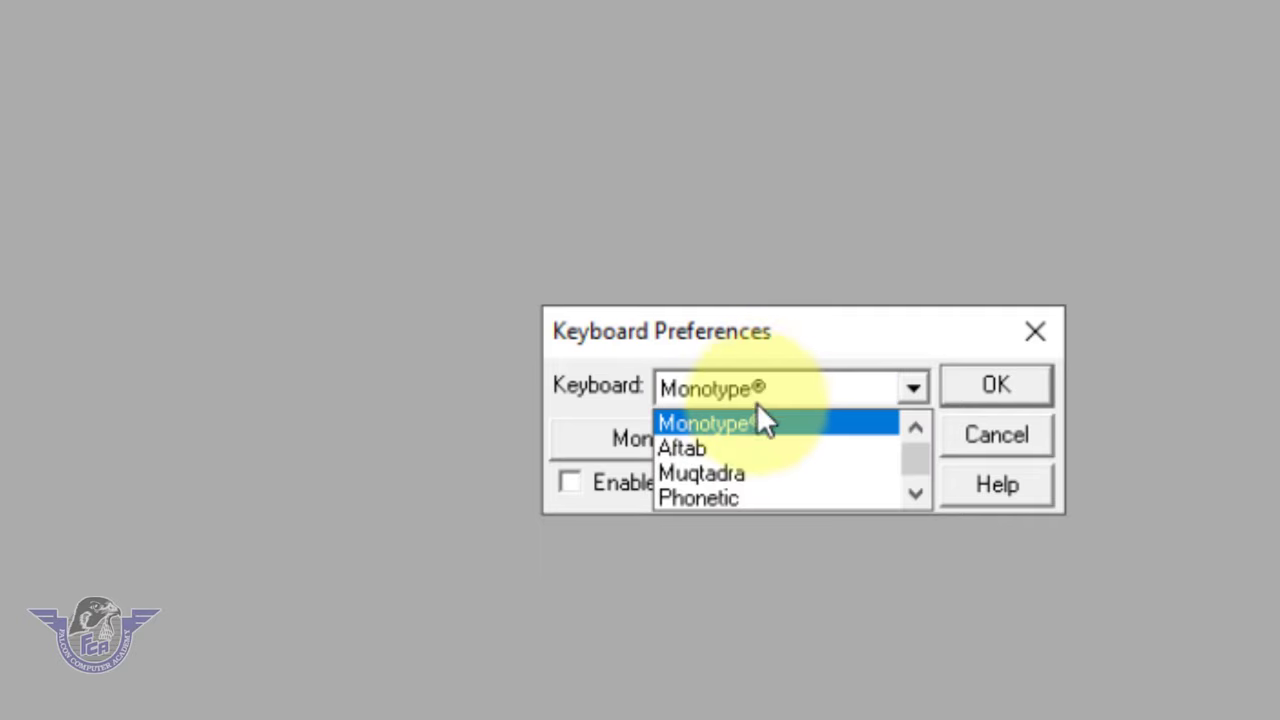
{"action": "left_click", "coordinate": [753, 497]}
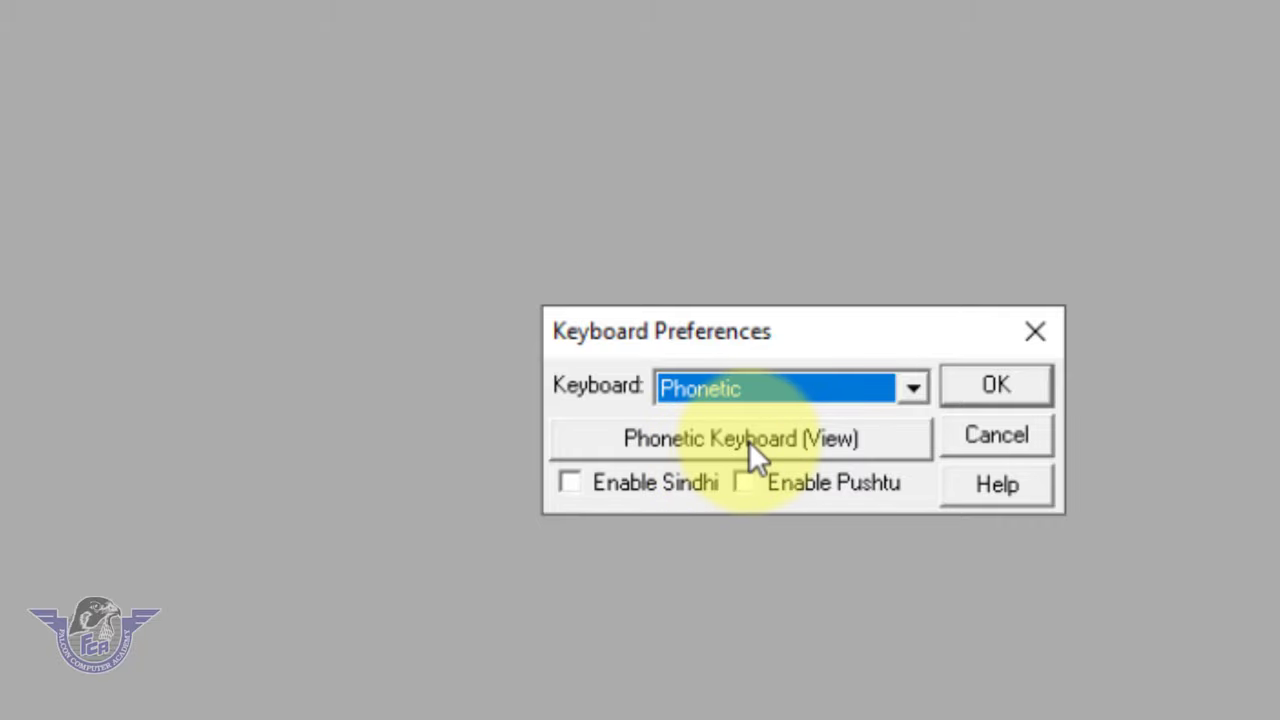
- View the Phonetic keyboard chart, close it, and confirm Keyboard Preferences with Phonetic
{"action": "left_click", "coordinate": [749, 441]}
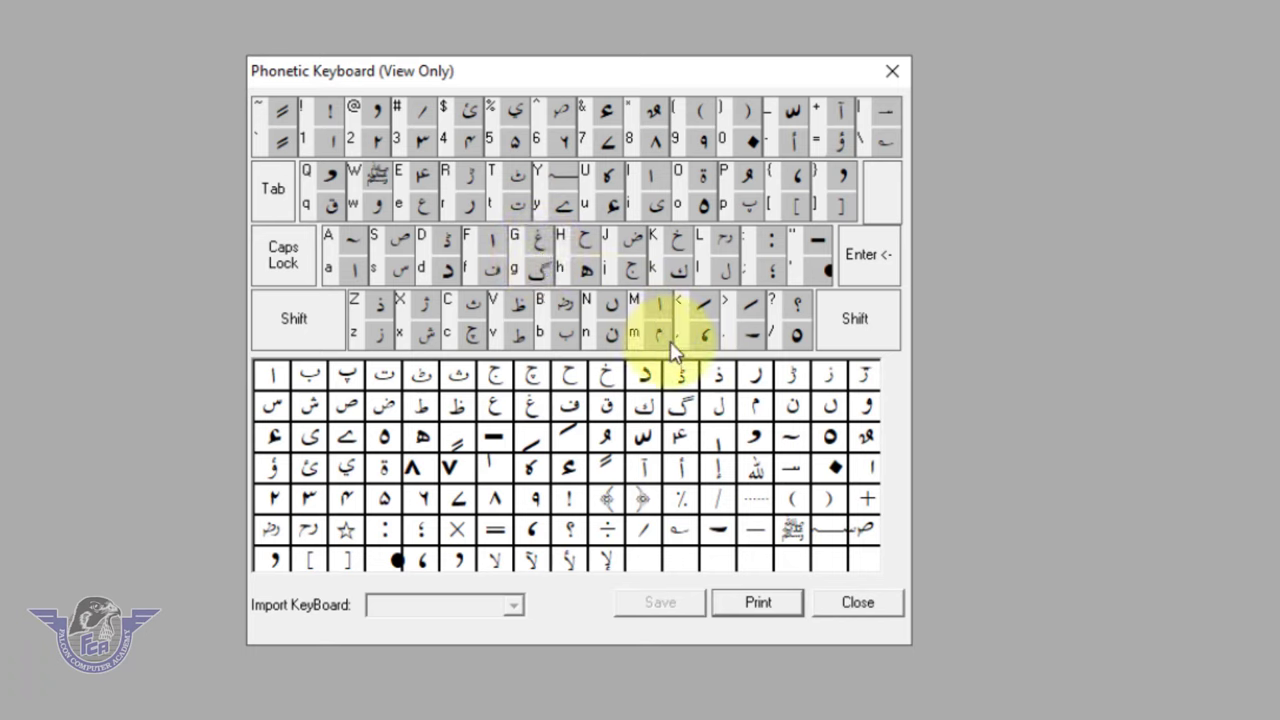
{"action": "left_click", "coordinate": [857, 606]}
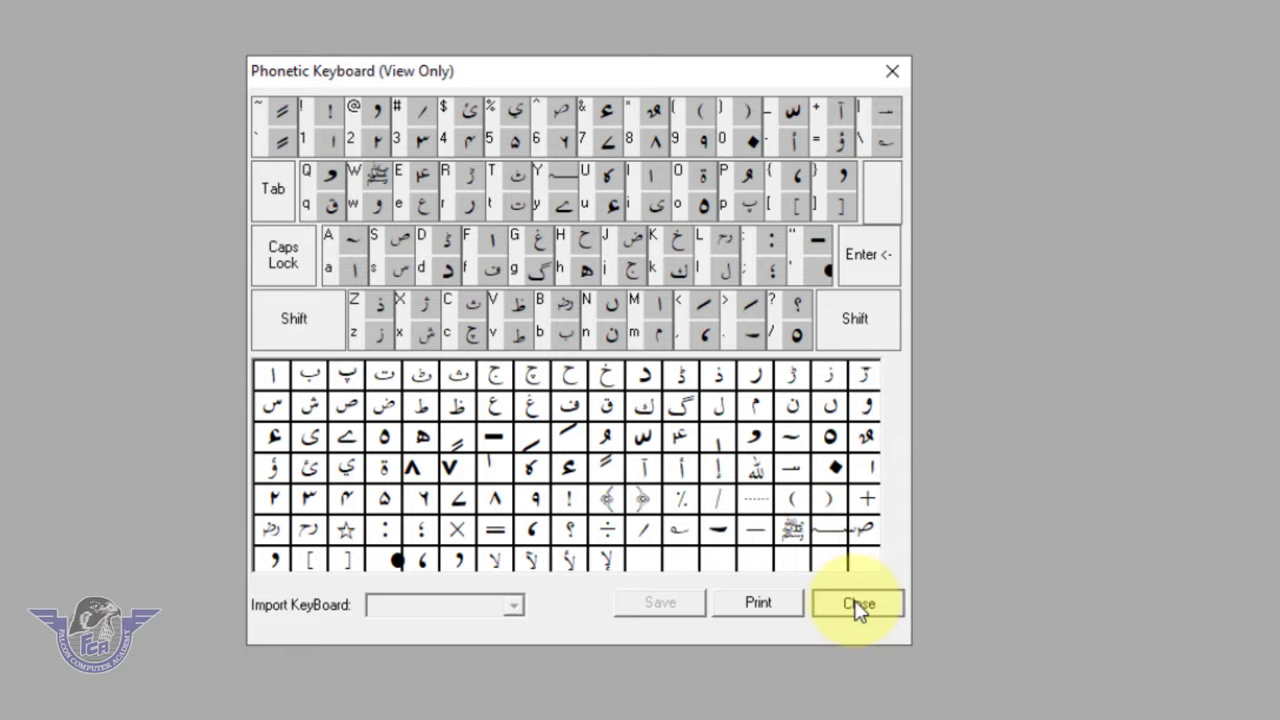
{"action": "left_click", "coordinate": [857, 606]}
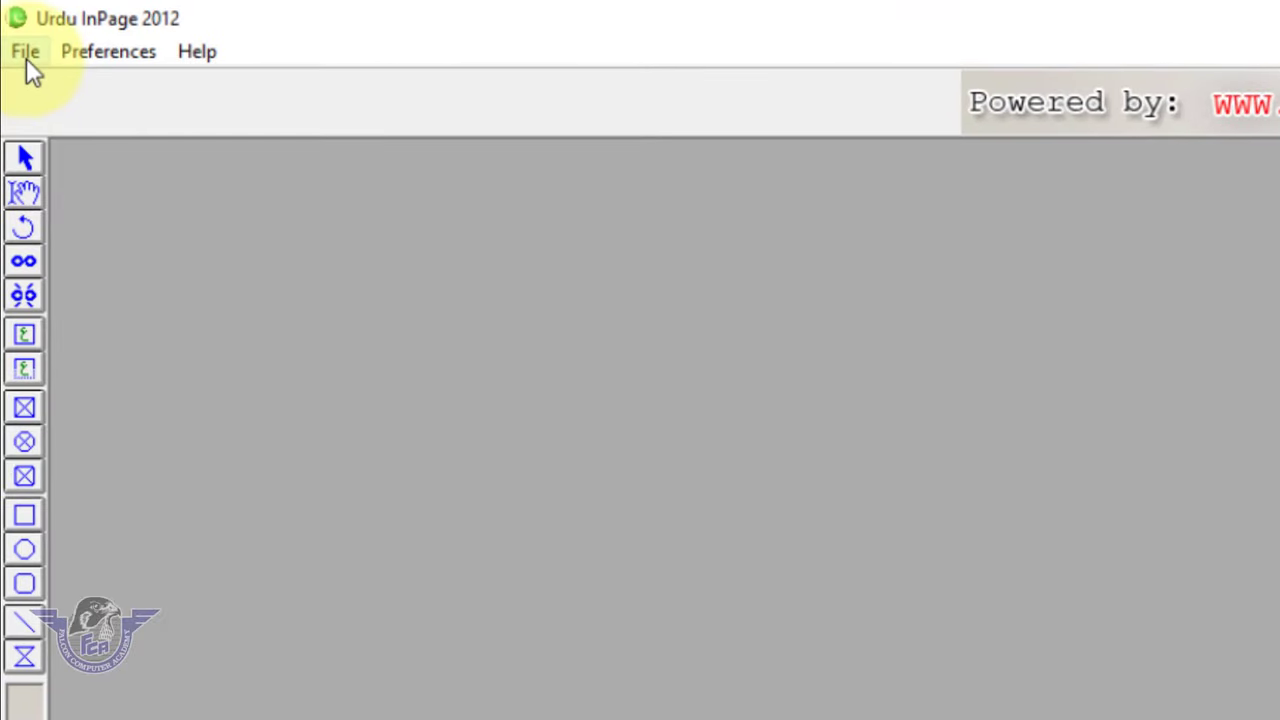
- Start a new document: A4 210x297mm, portrait, right-to-left, one page
{"action": "left_click", "coordinate": [26, 55]}
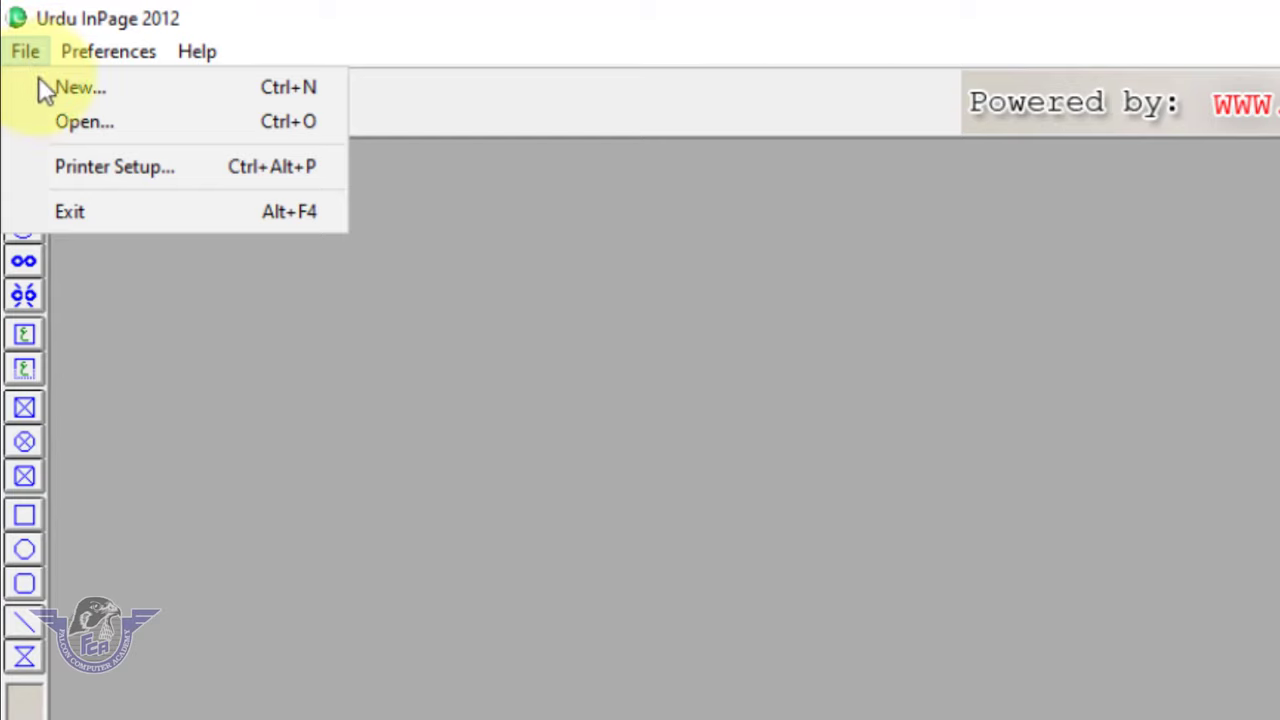
{"action": "left_click", "coordinate": [50, 88]}
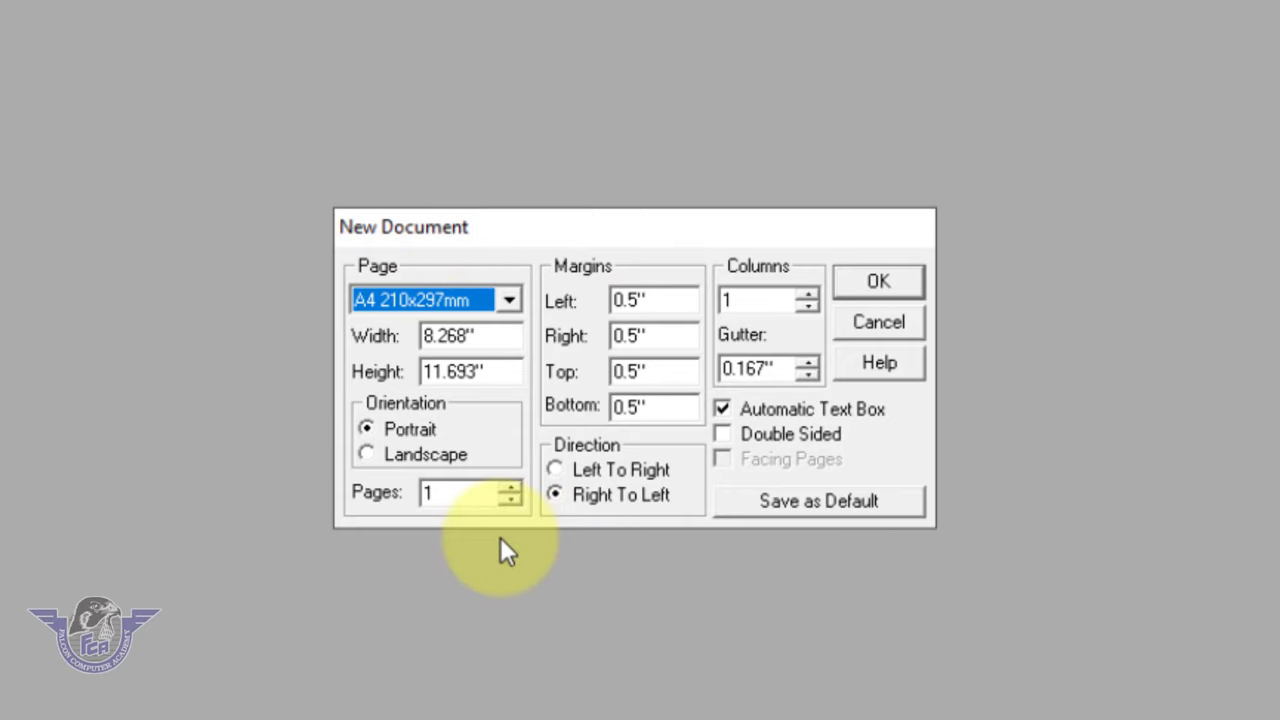
{"action": "left_click", "coordinate": [446, 303]}
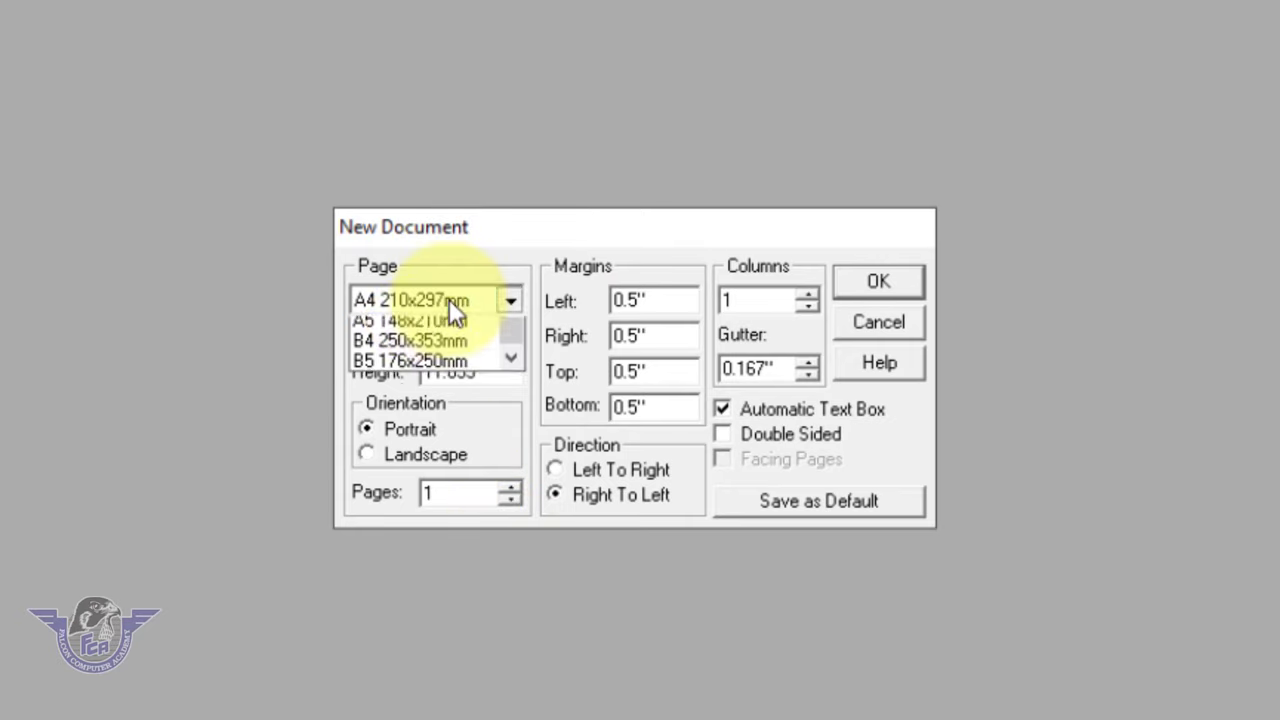
{"action": "left_click", "coordinate": [418, 336]}
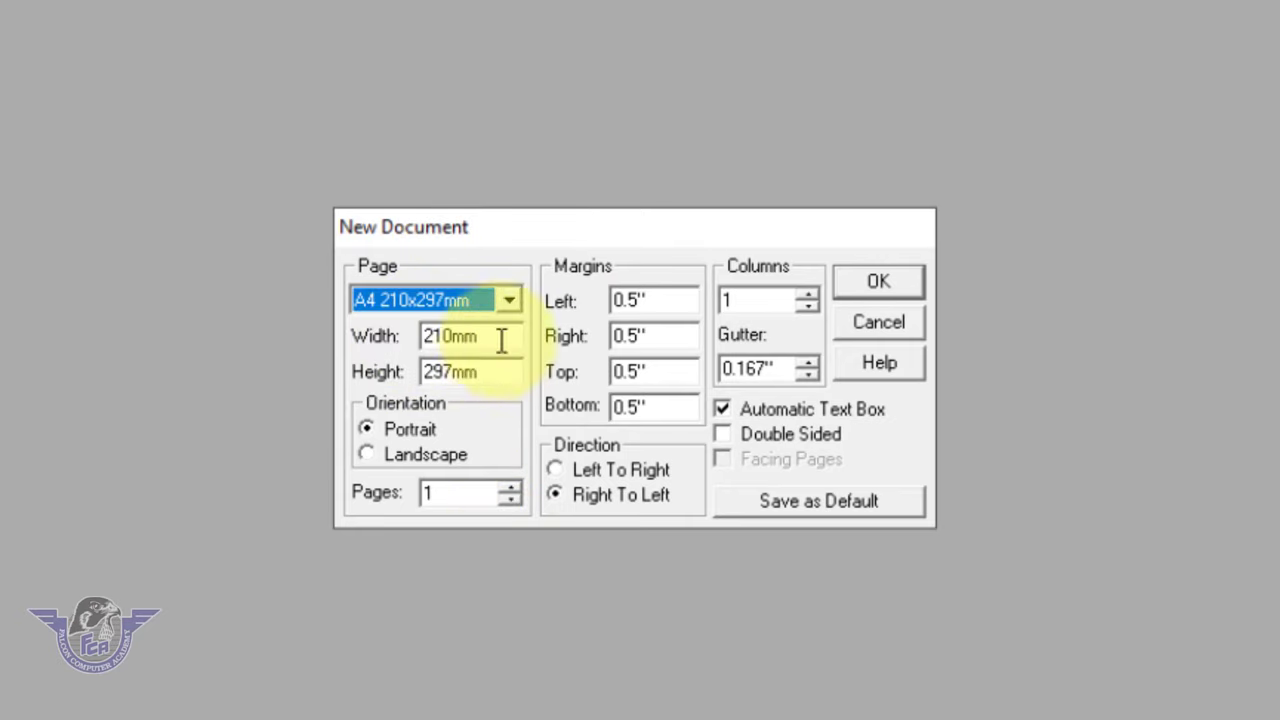
{"action": "left_click", "coordinate": [891, 281]}
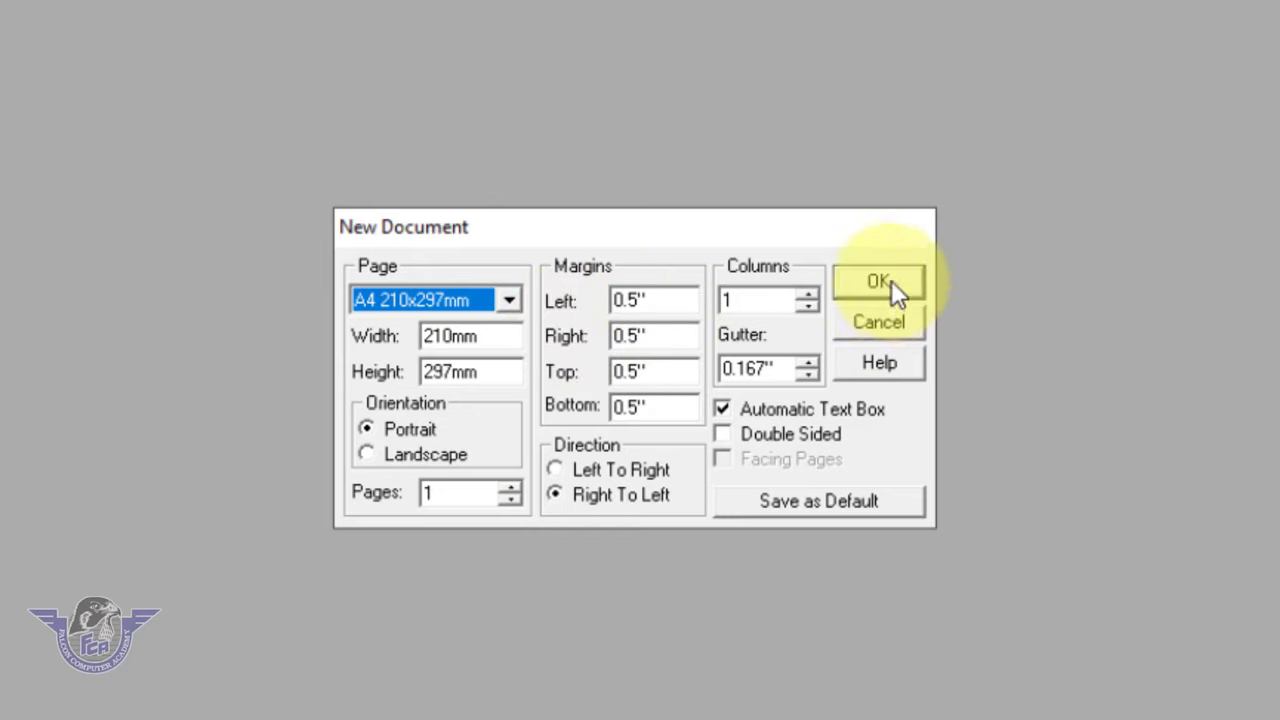
- Create the blank A4 page and cycle through the F5–F8 zoom levels
{"action": "left_click", "coordinate": [891, 281]}
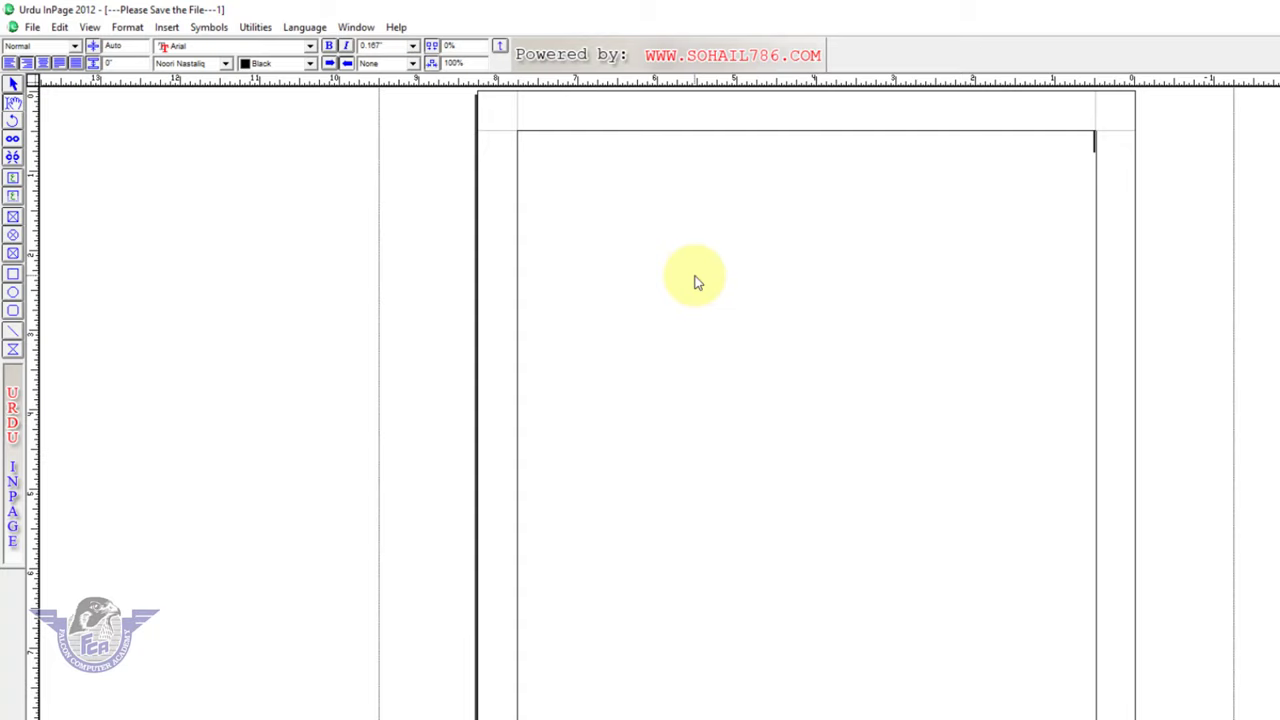
{"action": "key", "text": "F6"}
{"action": "key", "text": "F7"}
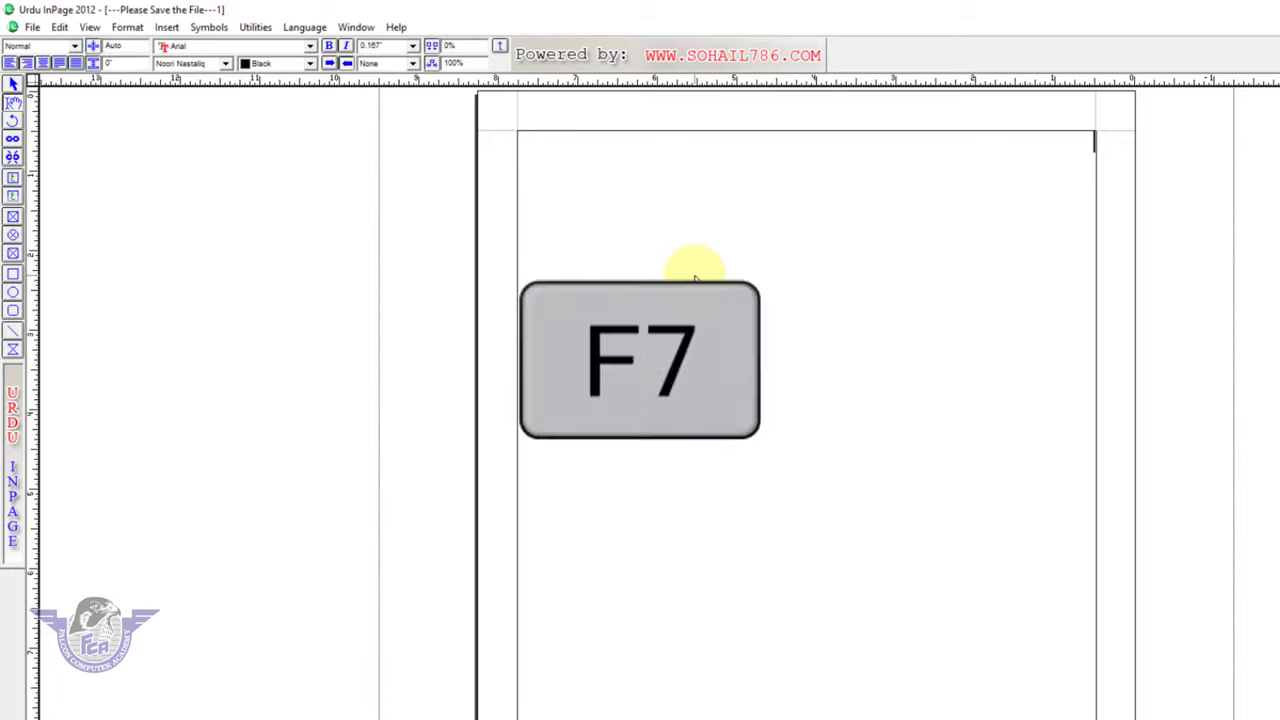
{"action": "key", "text": "F8"}
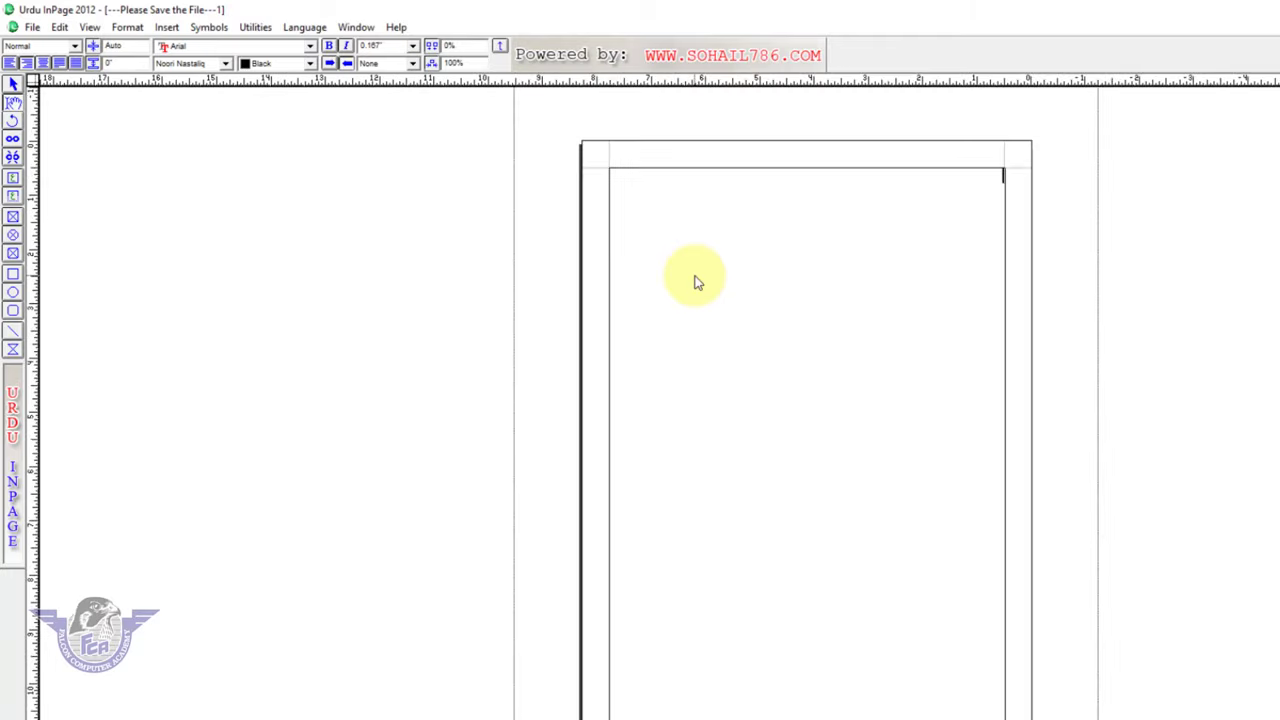
{"action": "key", "text": "F5"}
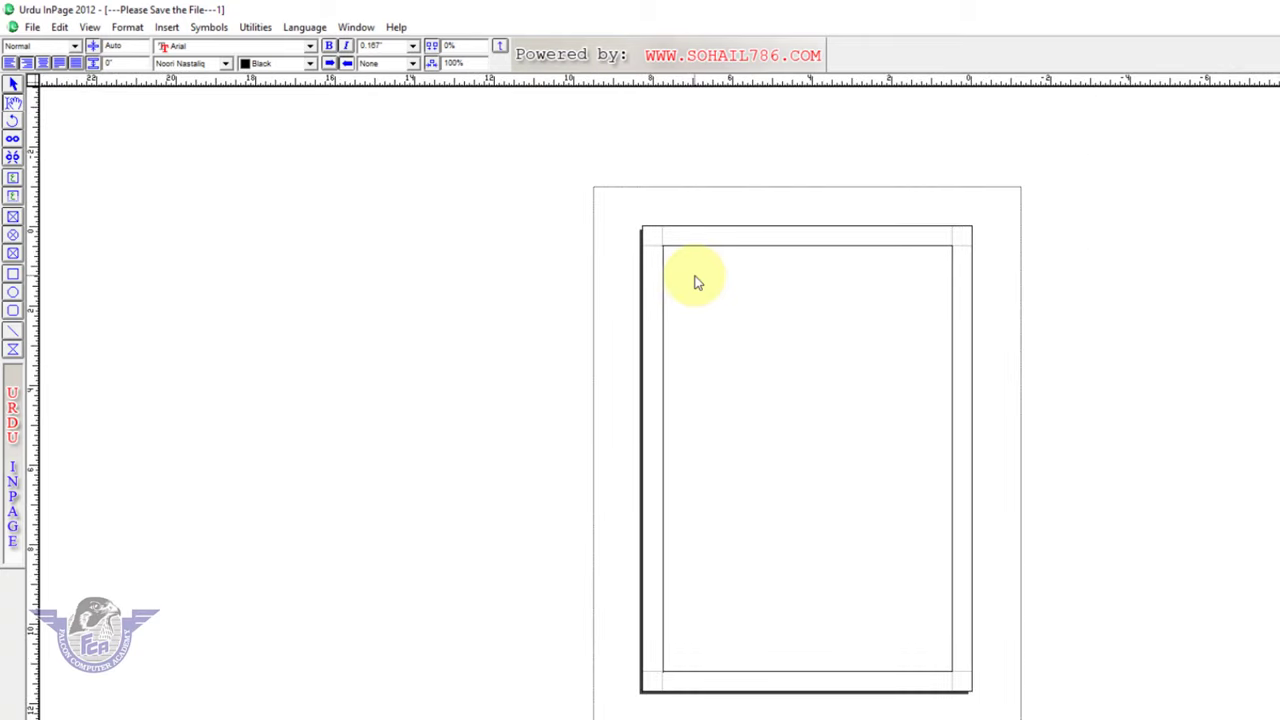
{"action": "key", "text": "F6"}
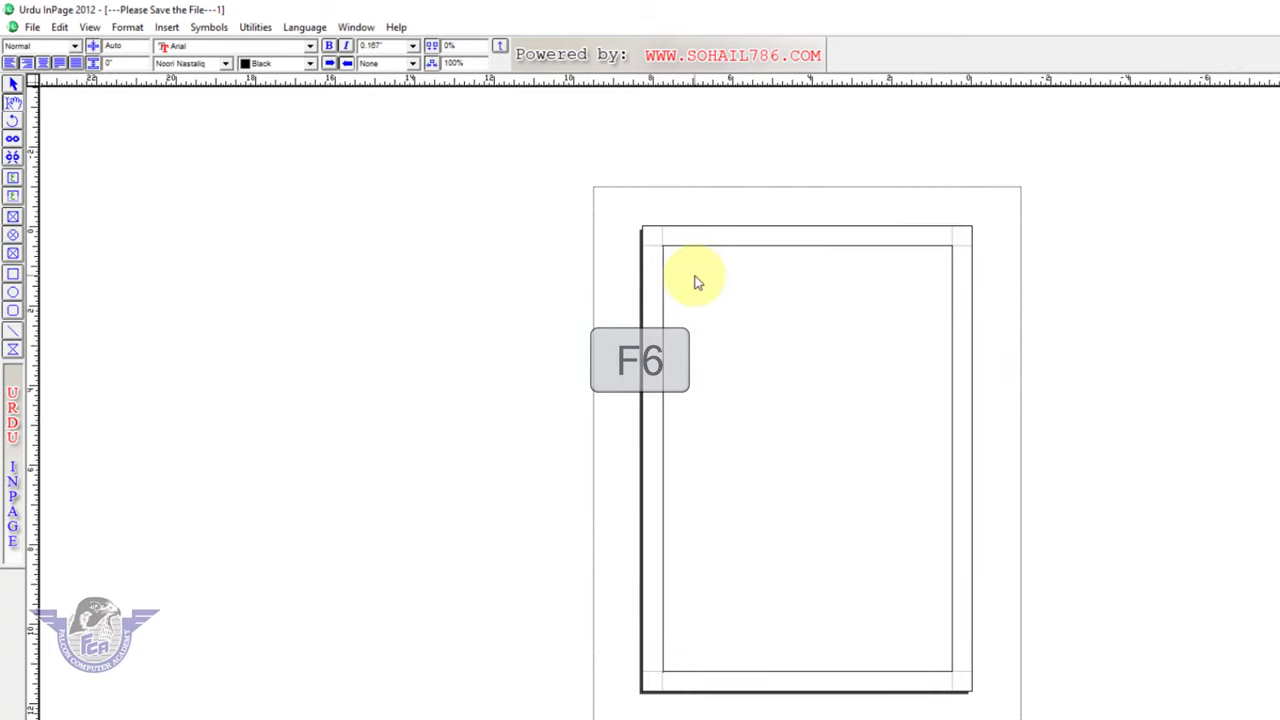
{"action": "key", "text": "F6"}
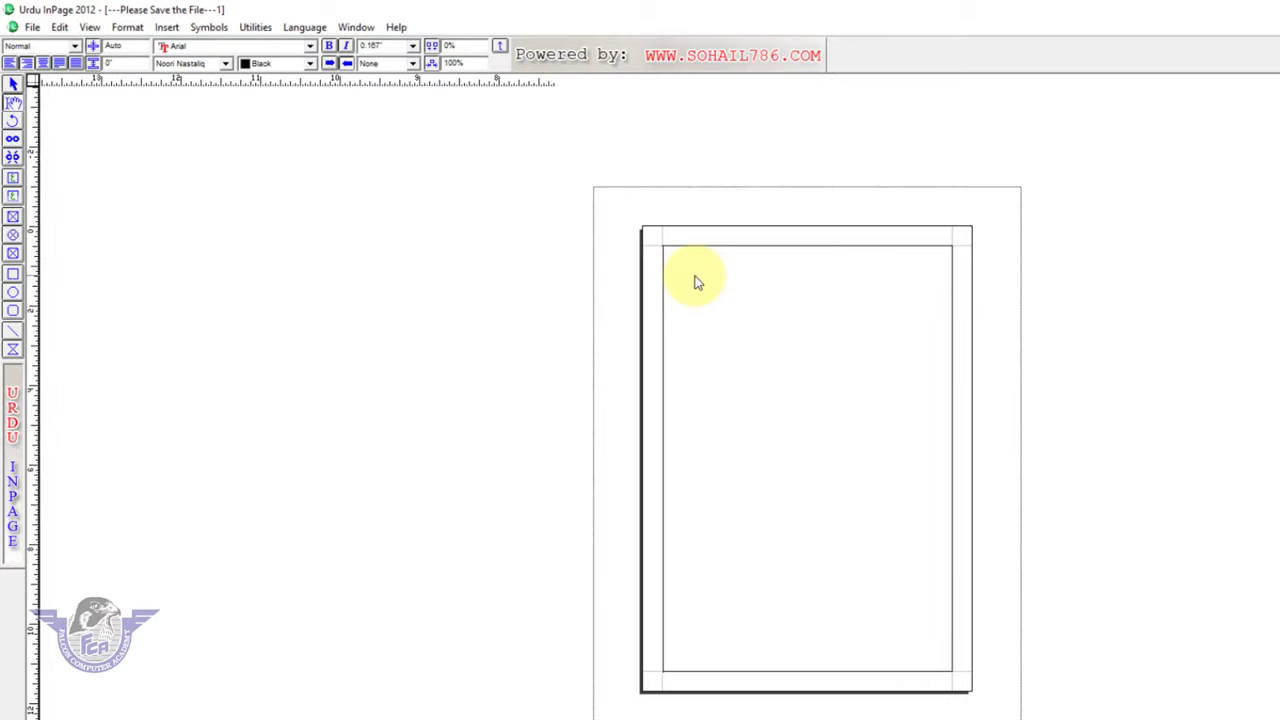
{"action": "key", "text": "F7"}
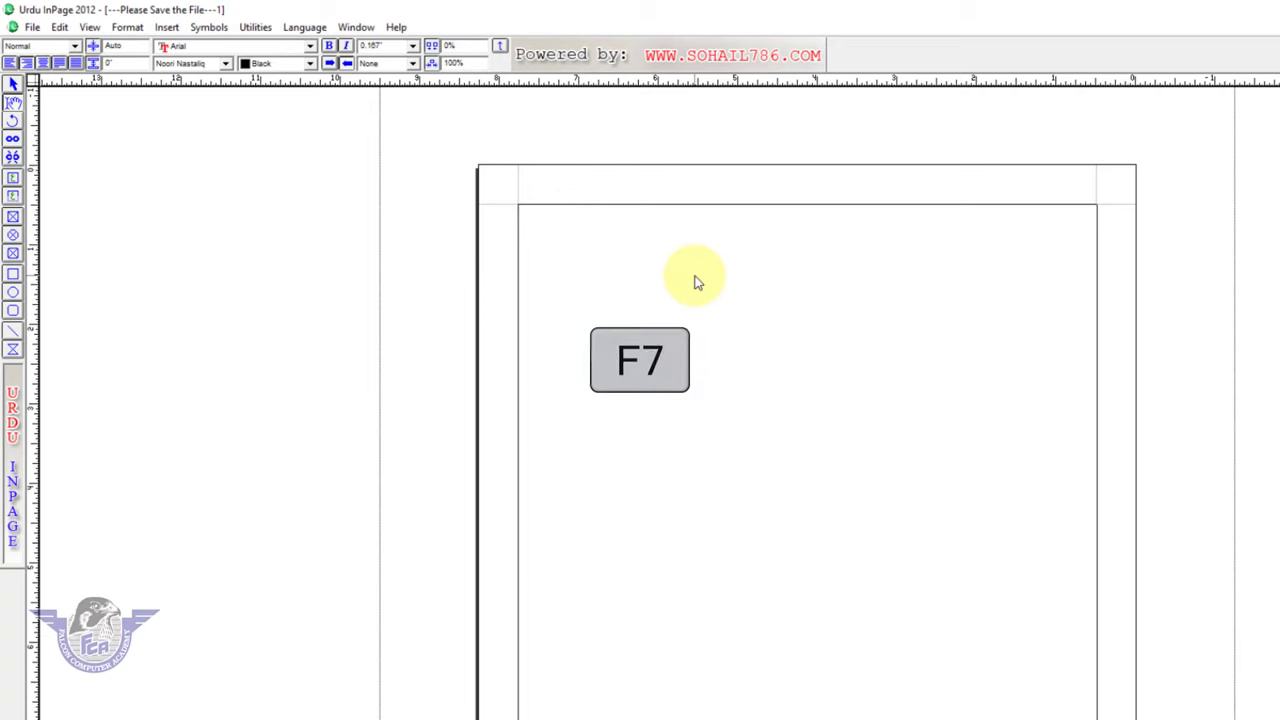
{"action": "key", "text": "F7"}
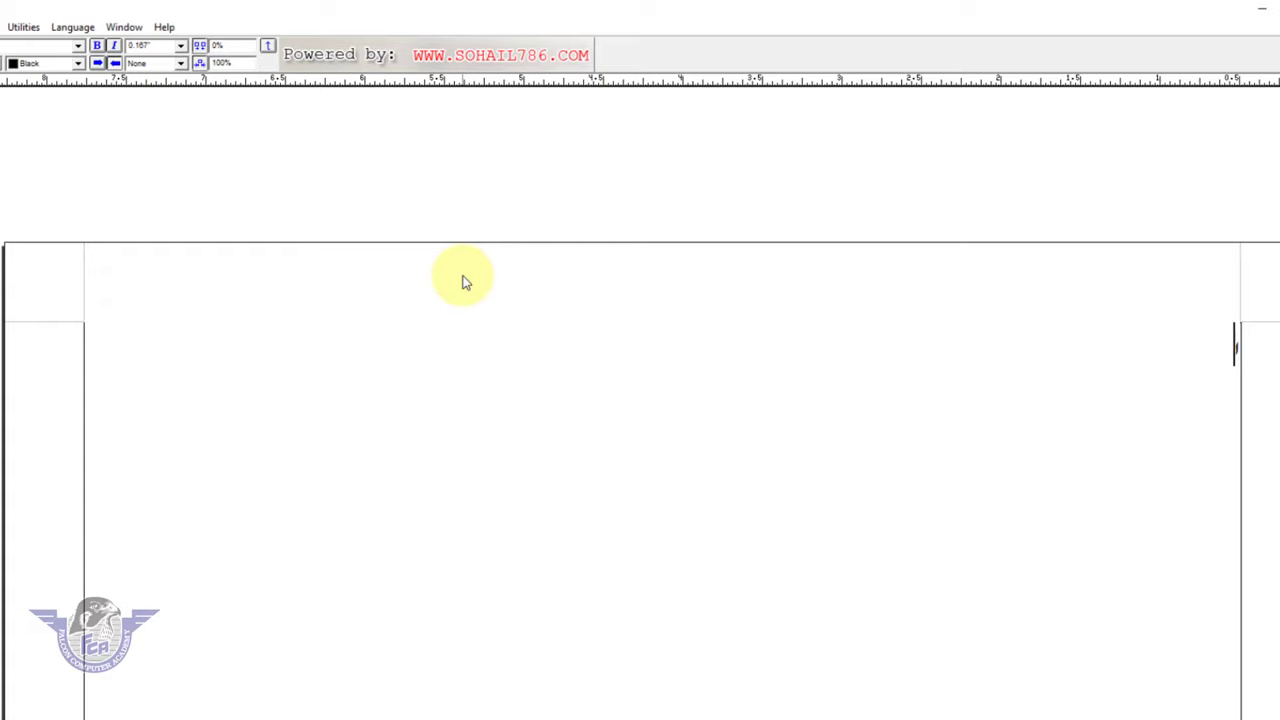
- Type the Urdu letters ب through ذ, then 'فالکن کمپیوٹر اکیڈمی' on the next line
{"action": "type", "text": "ب پ "}
{"action": "type", "text": "ت "}
{"action": "type", "text": "ٹ "}
{"action": "type", "text": "ث ج چ "}
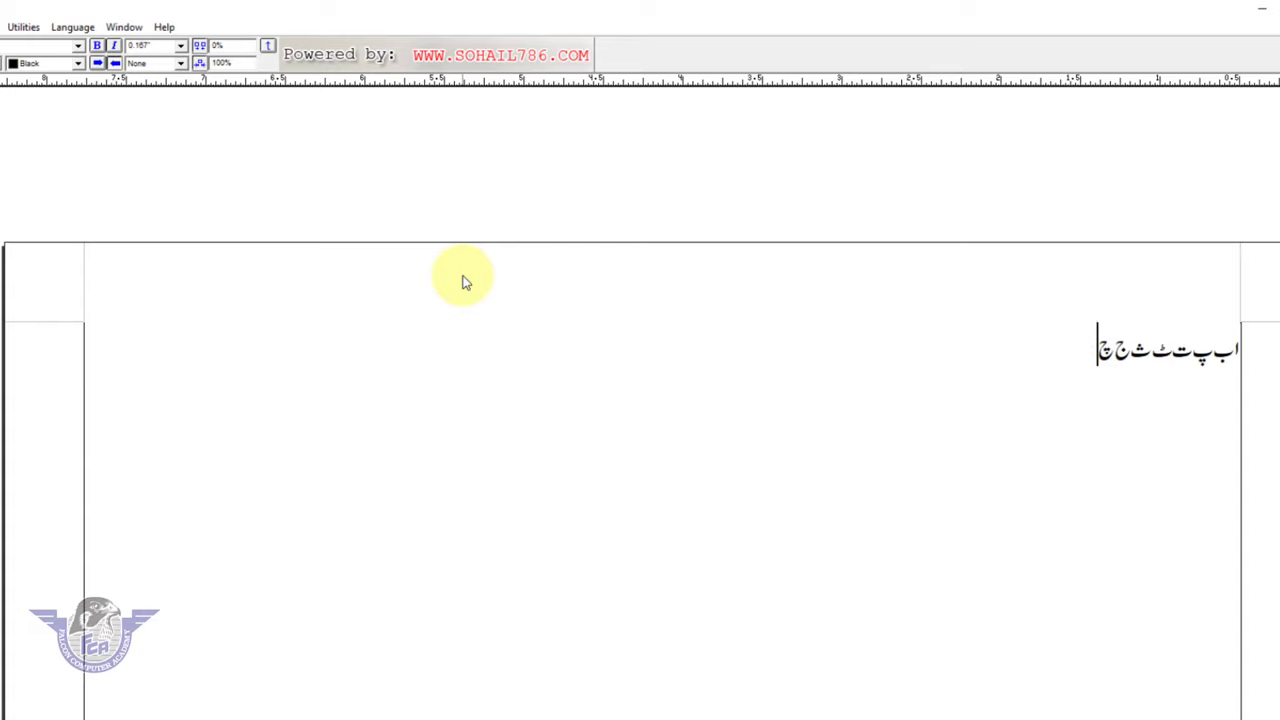
{"action": "type", "text": "ح خ د ڈ "}
{"action": "type", "text": "ذ"}
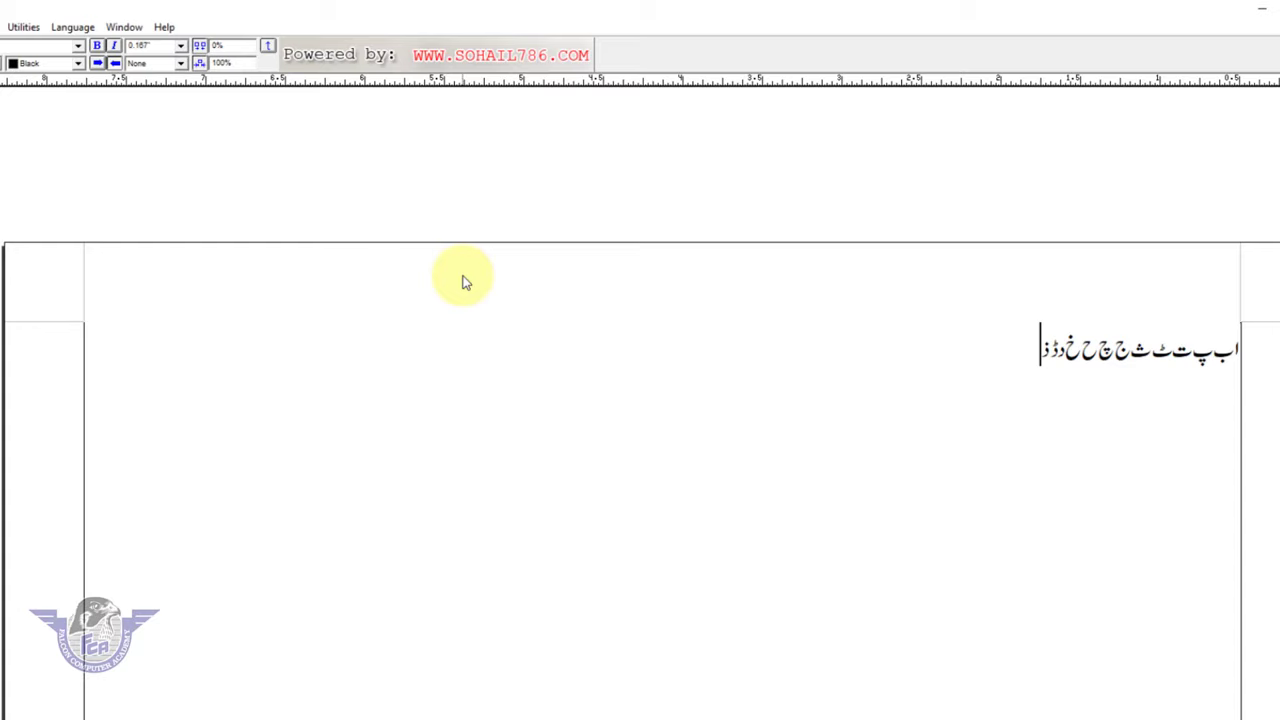
{"action": "key", "text": "Return"}
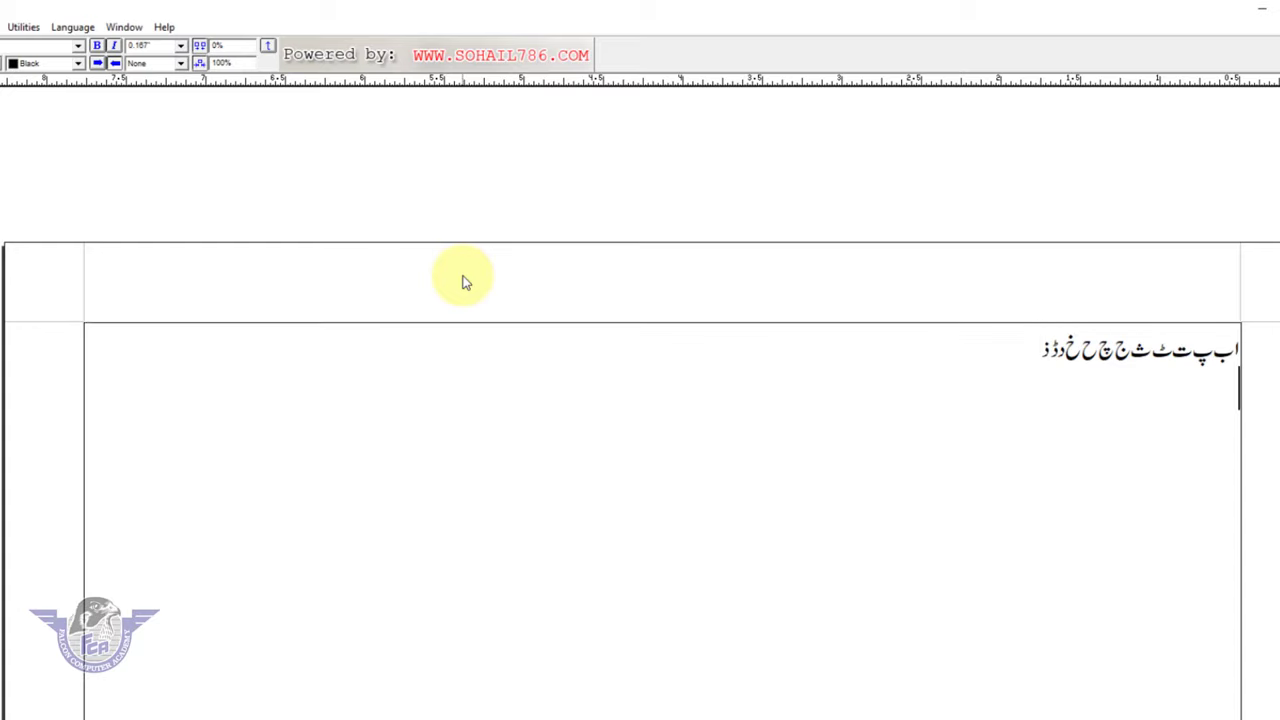
{"action": "type", "text": "فالکن کمپیو"}
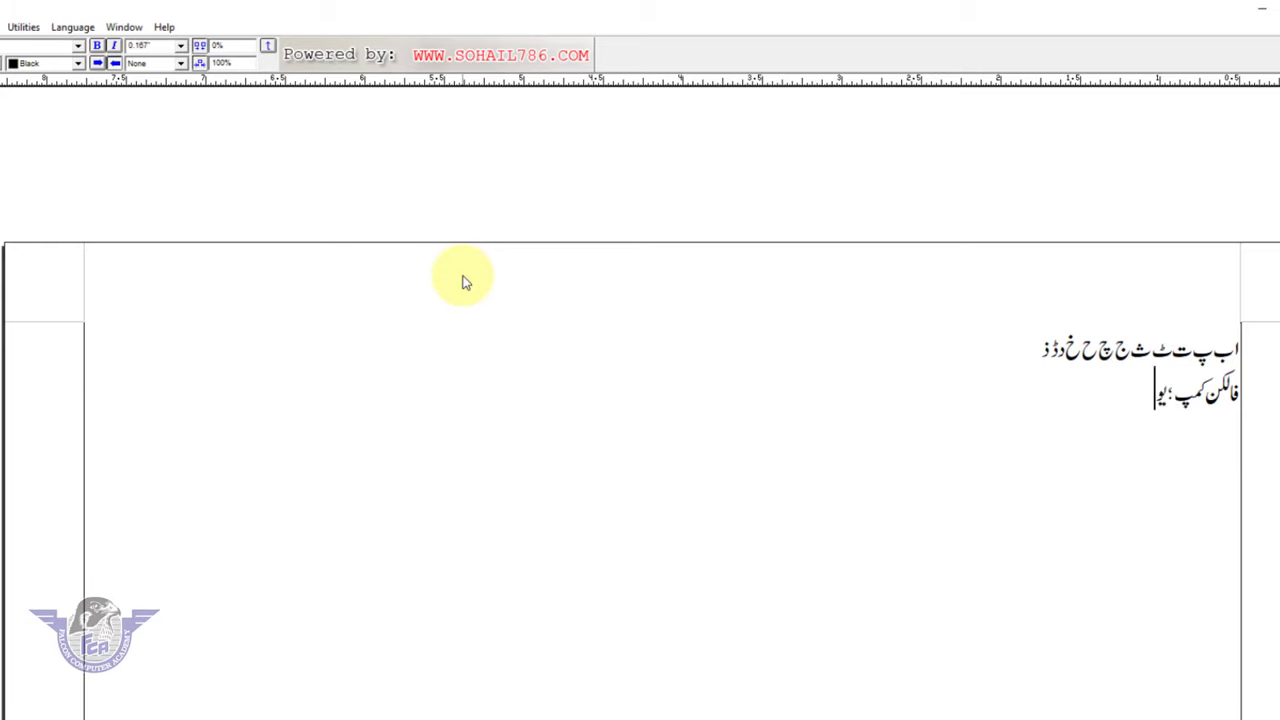
{"action": "key", "text": "BackSpace"}
{"action": "type", "text": "یوٹر اک"}
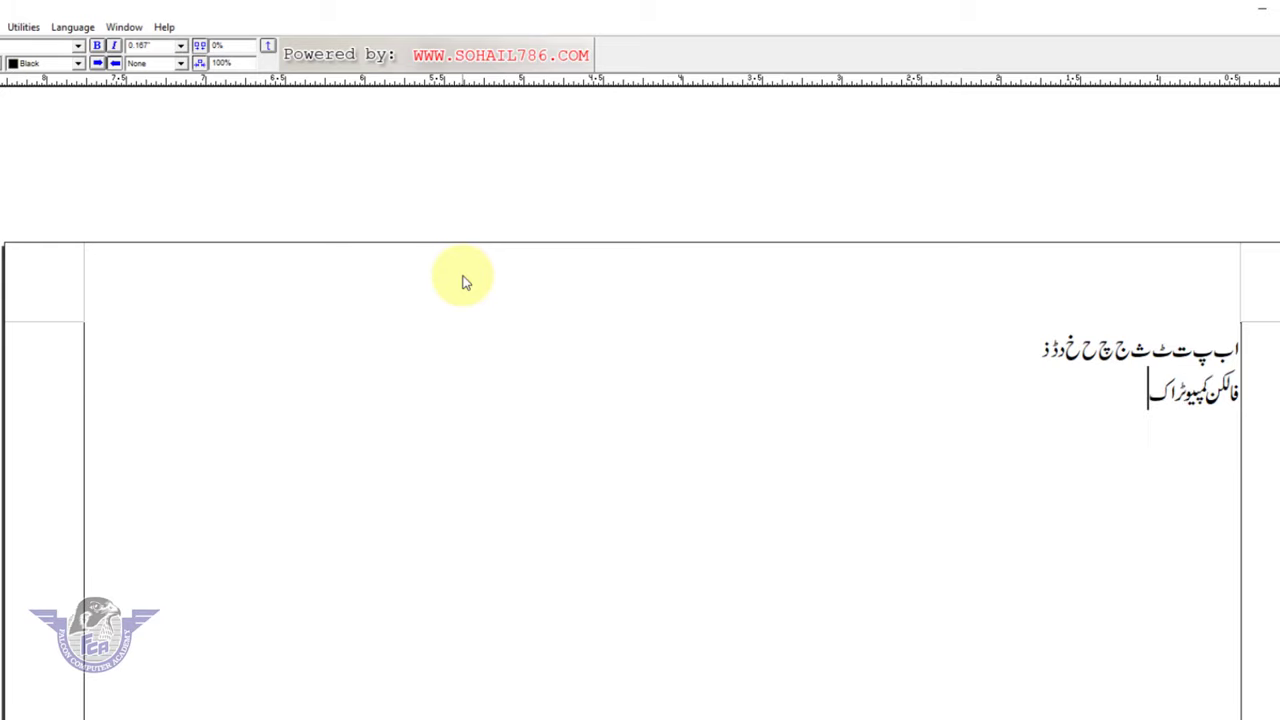
{"action": "type", "text": "یڈمی"}
{"action": "left_click_drag", "start_coordinate": [1138, 388], "coordinate": [1240, 392]}
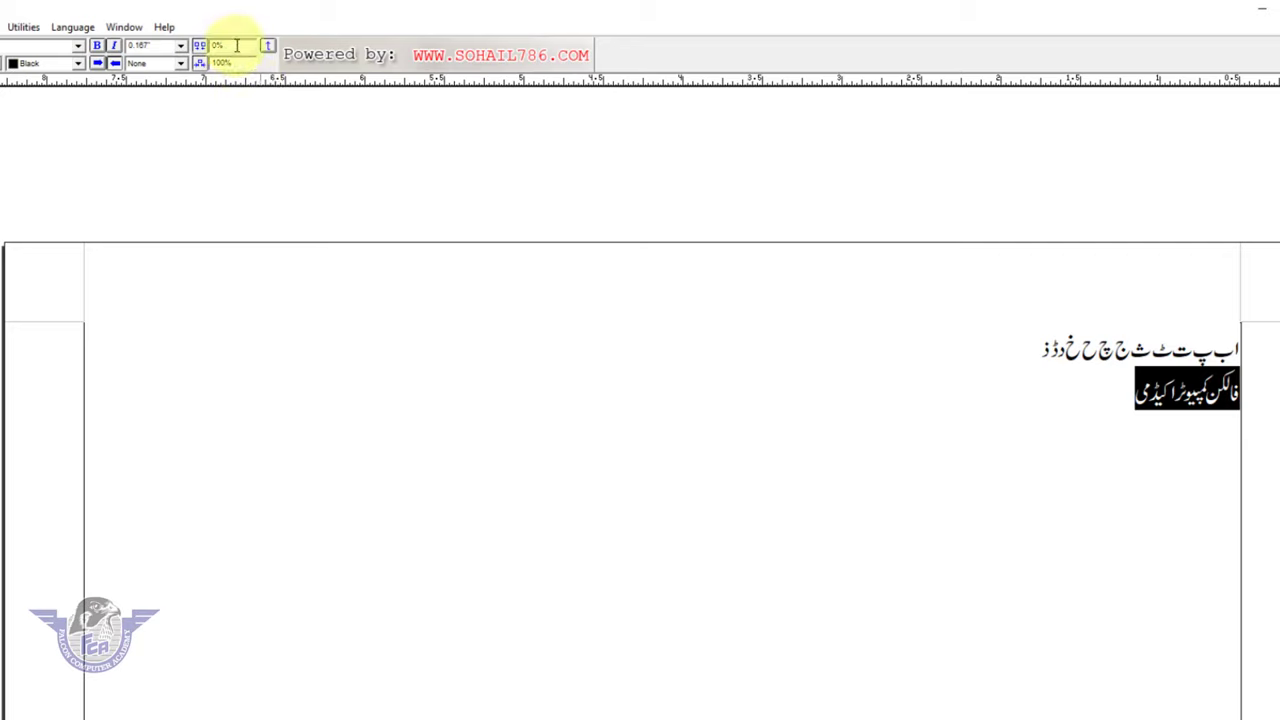
{"action": "double_click", "coordinate": [237, 45]}
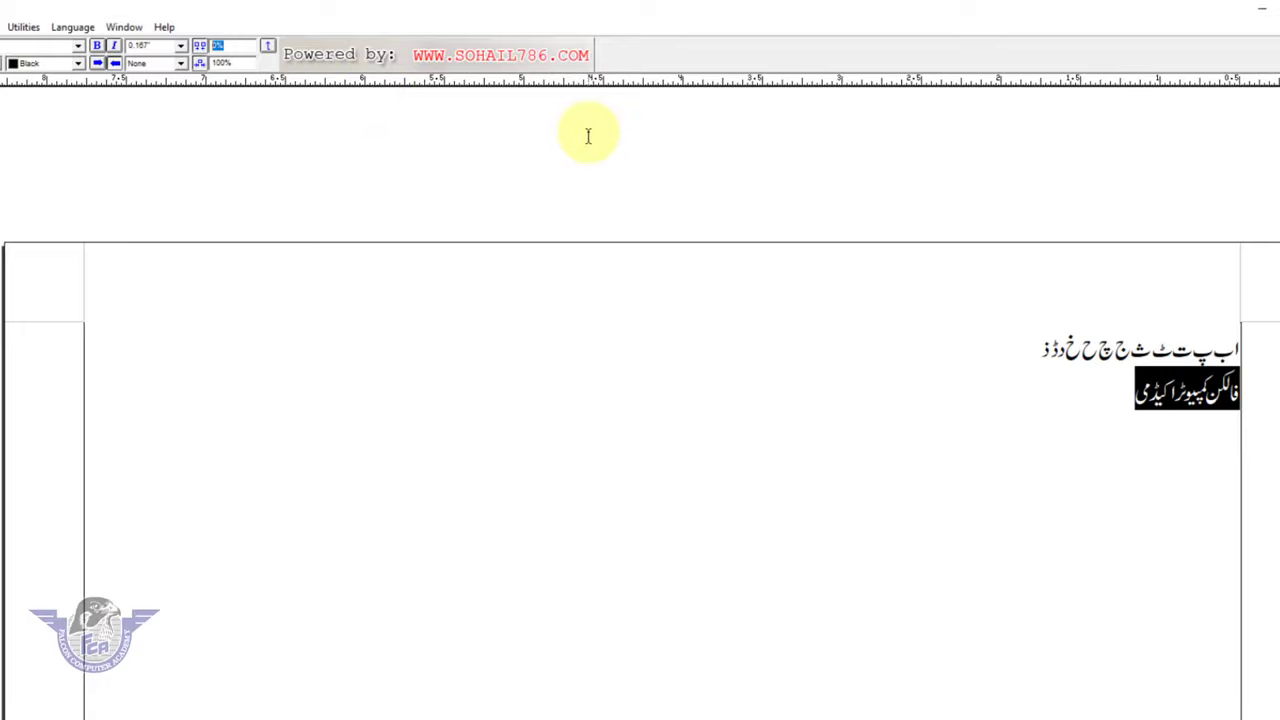
{"action": "type", "text": "50"}
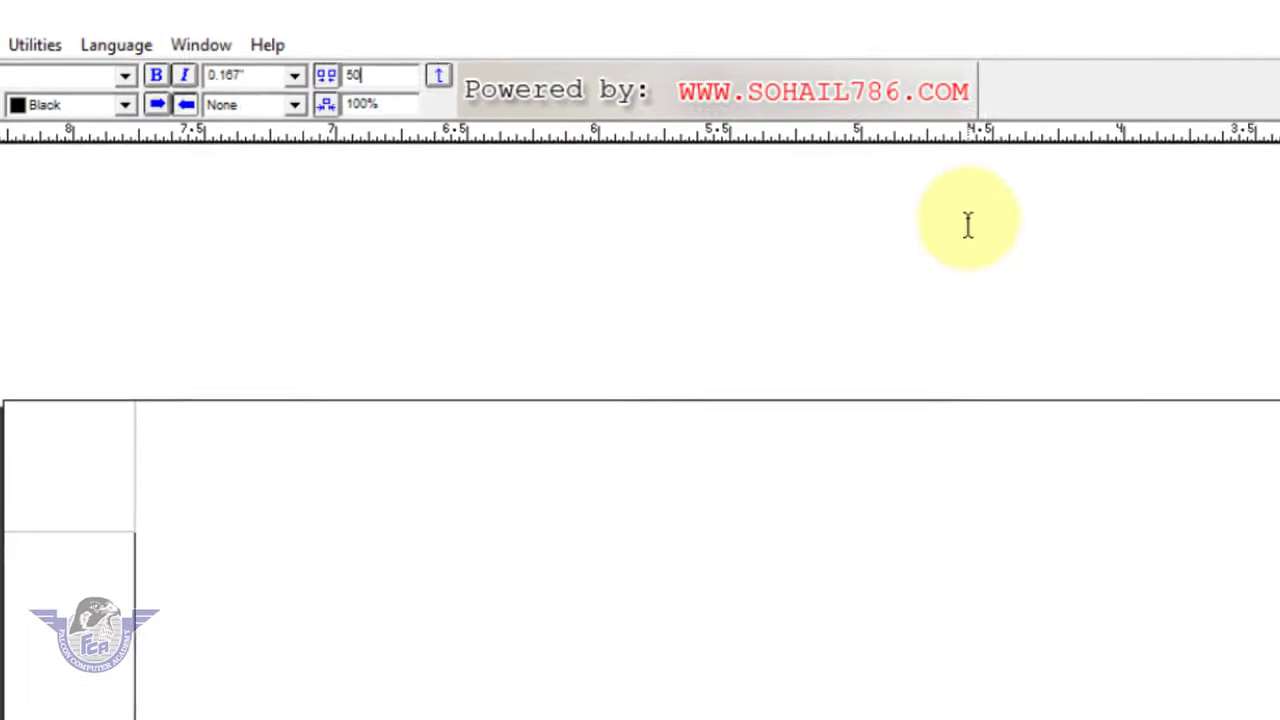
{"action": "key", "text": "Return"}
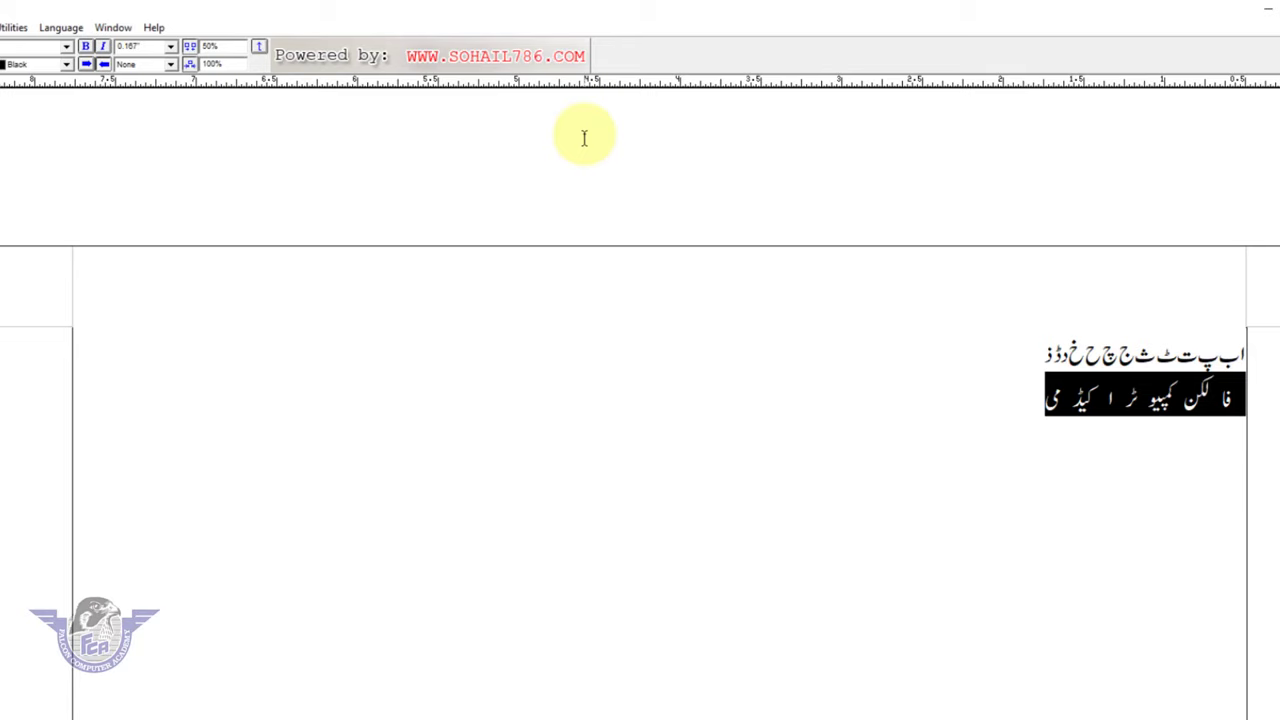
{"action": "double_click", "coordinate": [238, 47]}
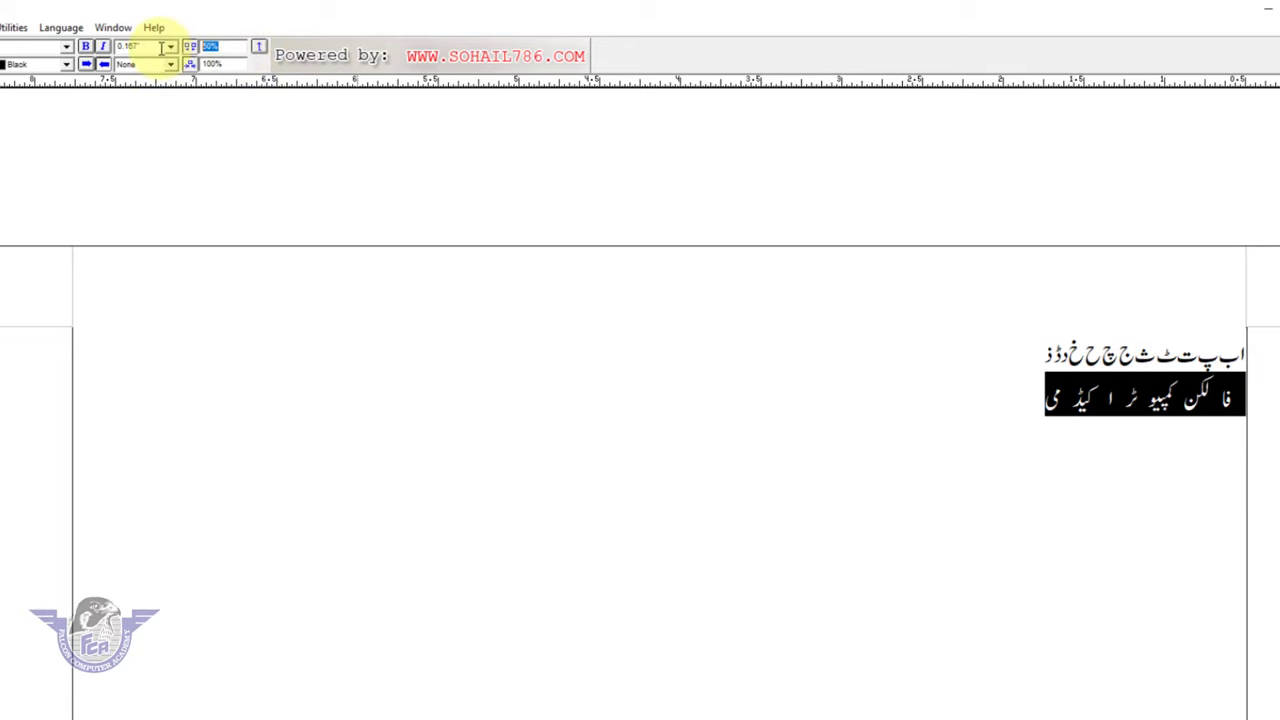
{"action": "type", "text": "0"}
{"action": "key", "text": "Return"}
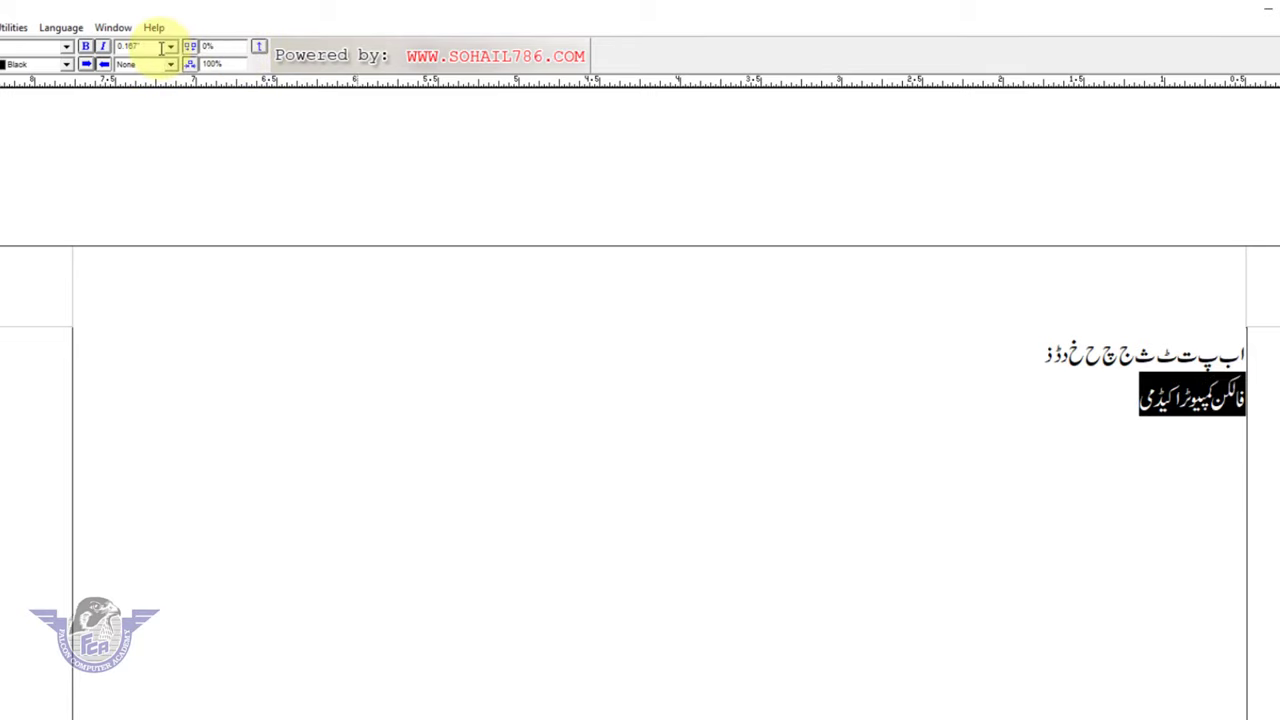
- Squeeze the academy name to 50% width, restore 100%, and set it to 24pt
{"action": "double_click", "coordinate": [240, 64]}
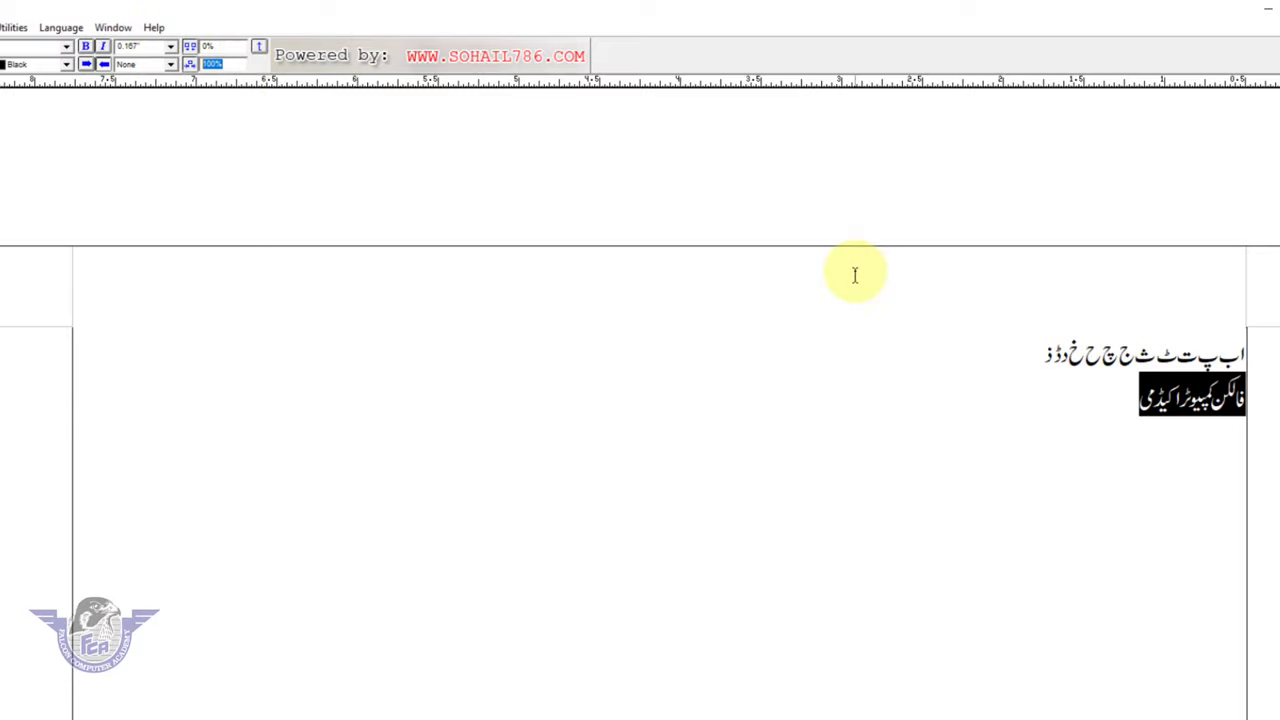
{"action": "type", "text": "50"}
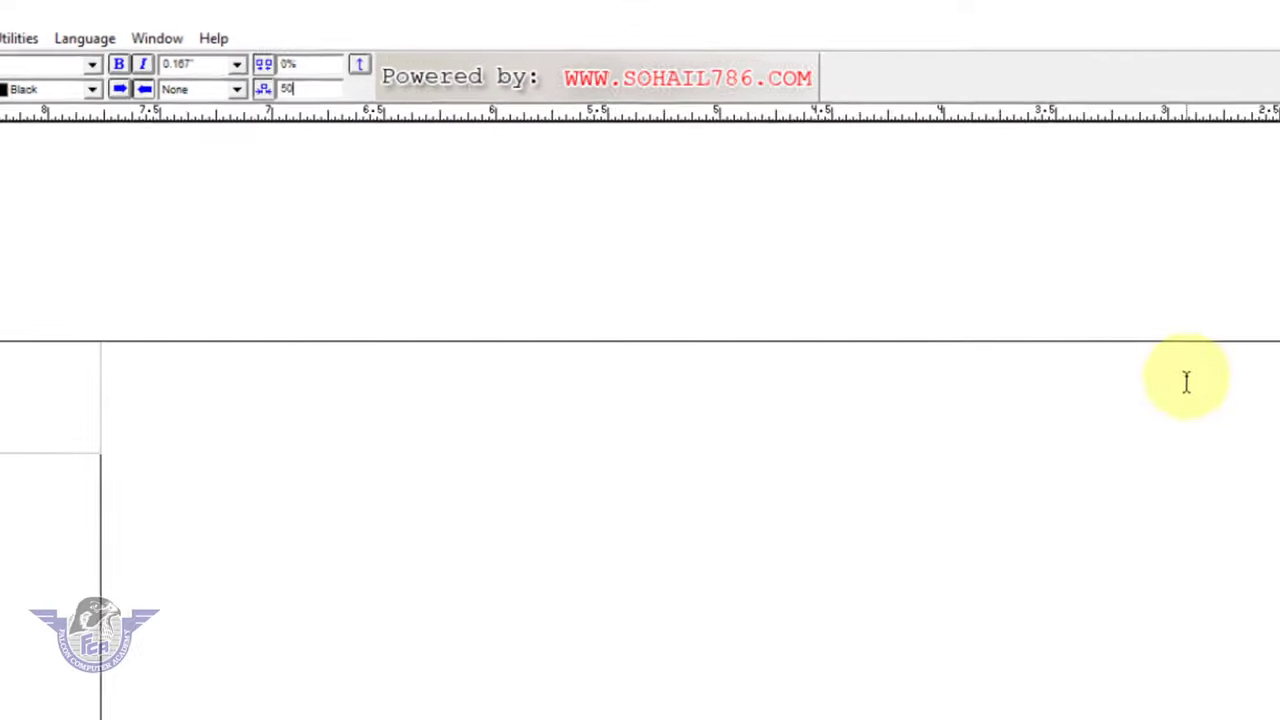
{"action": "key", "text": "Return"}
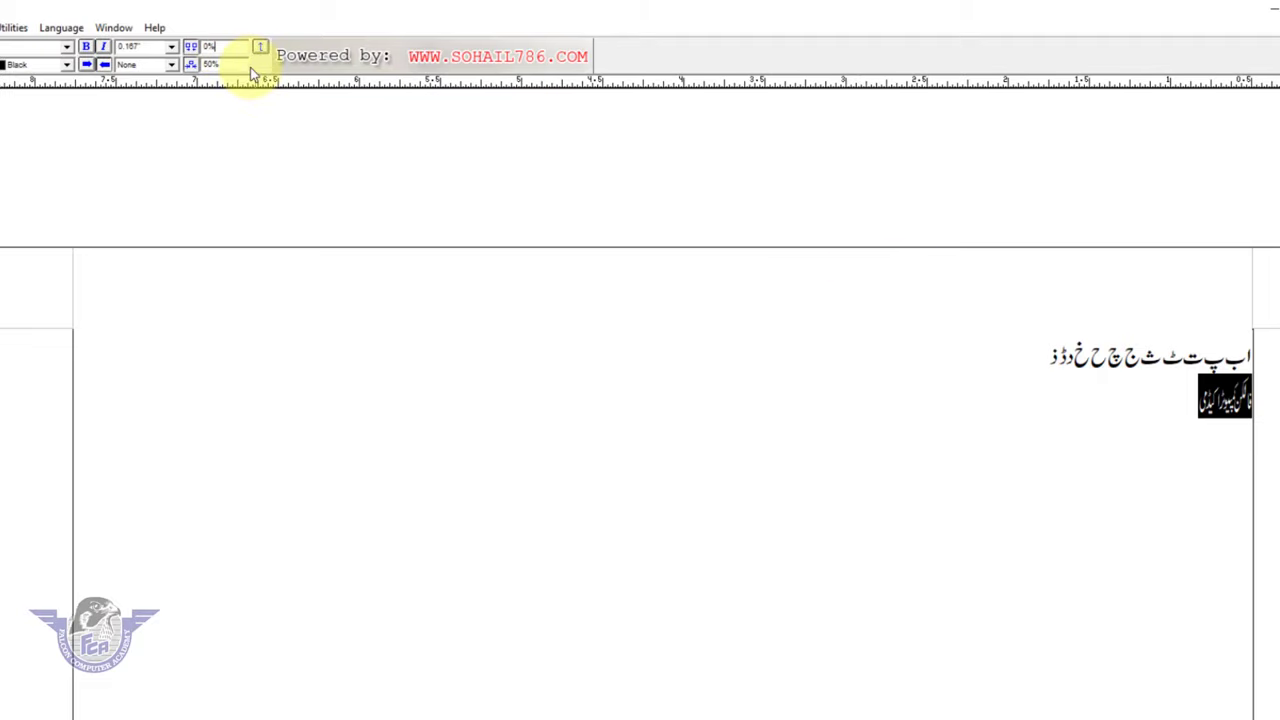
{"action": "left_click_drag", "start_coordinate": [220, 64], "coordinate": [135, 77]}
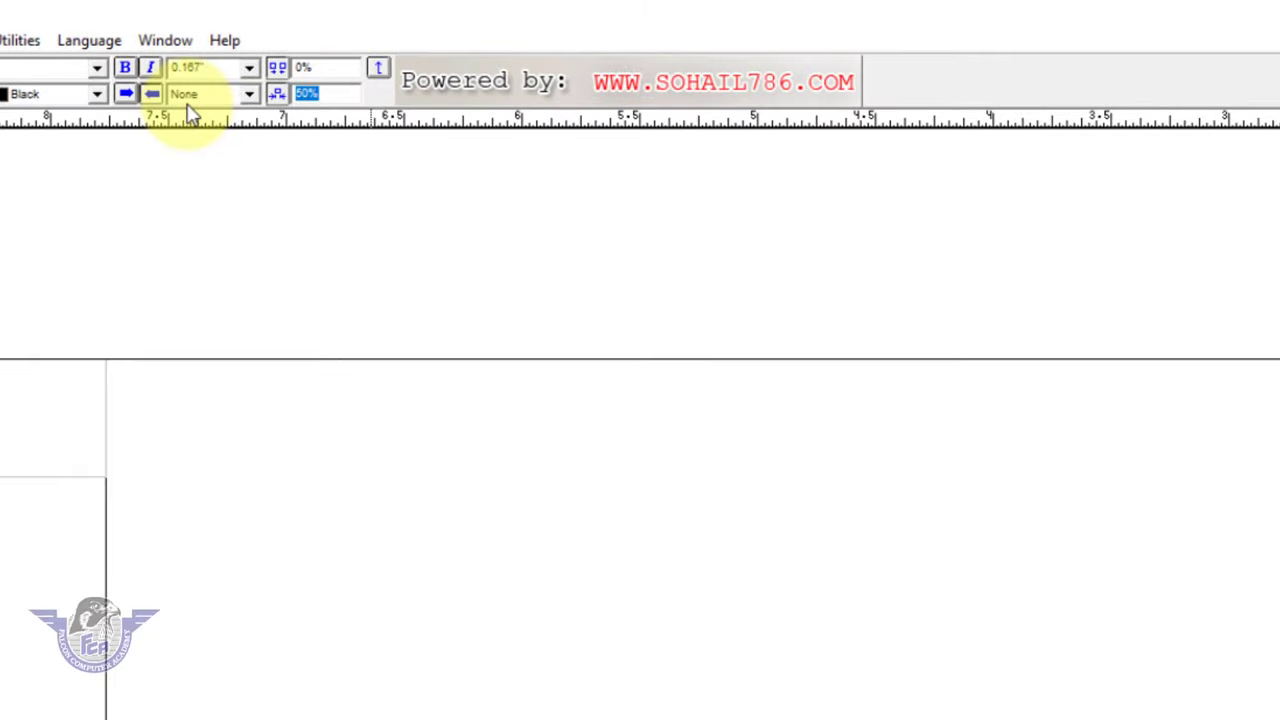
{"action": "type", "text": "100%"}
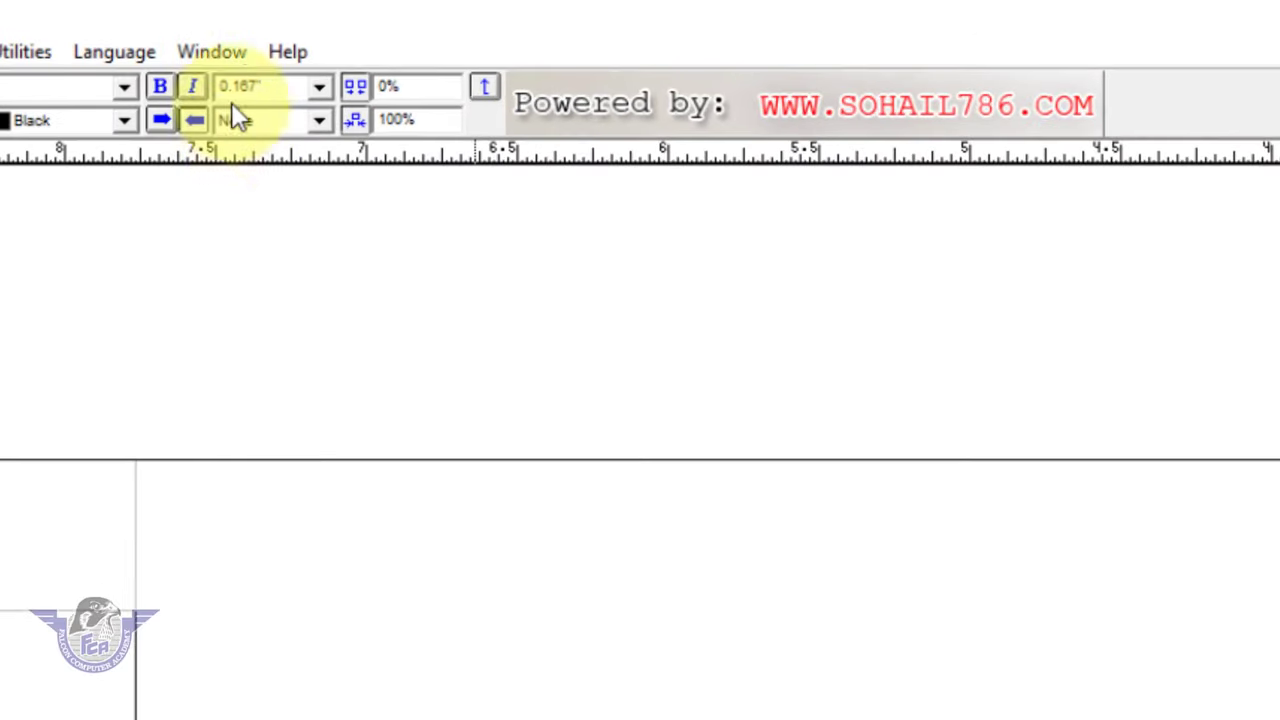
{"action": "left_click", "coordinate": [322, 88]}
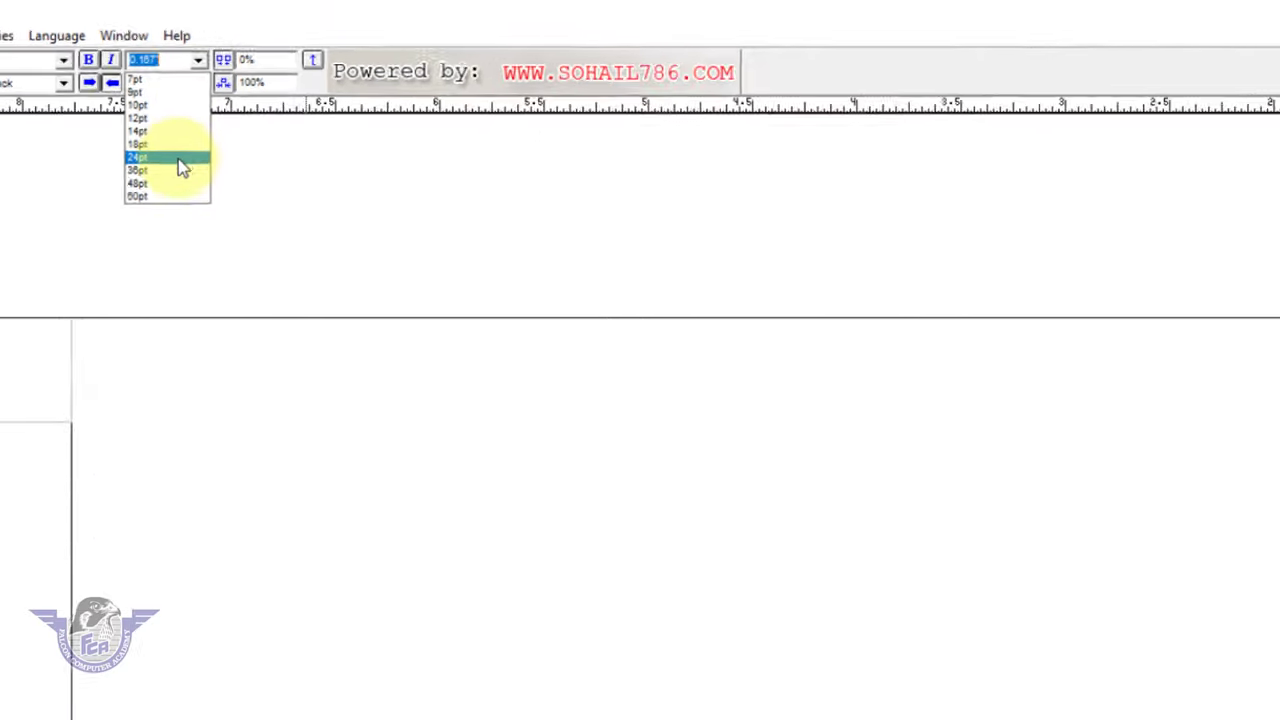
{"action": "left_click", "coordinate": [180, 160]}
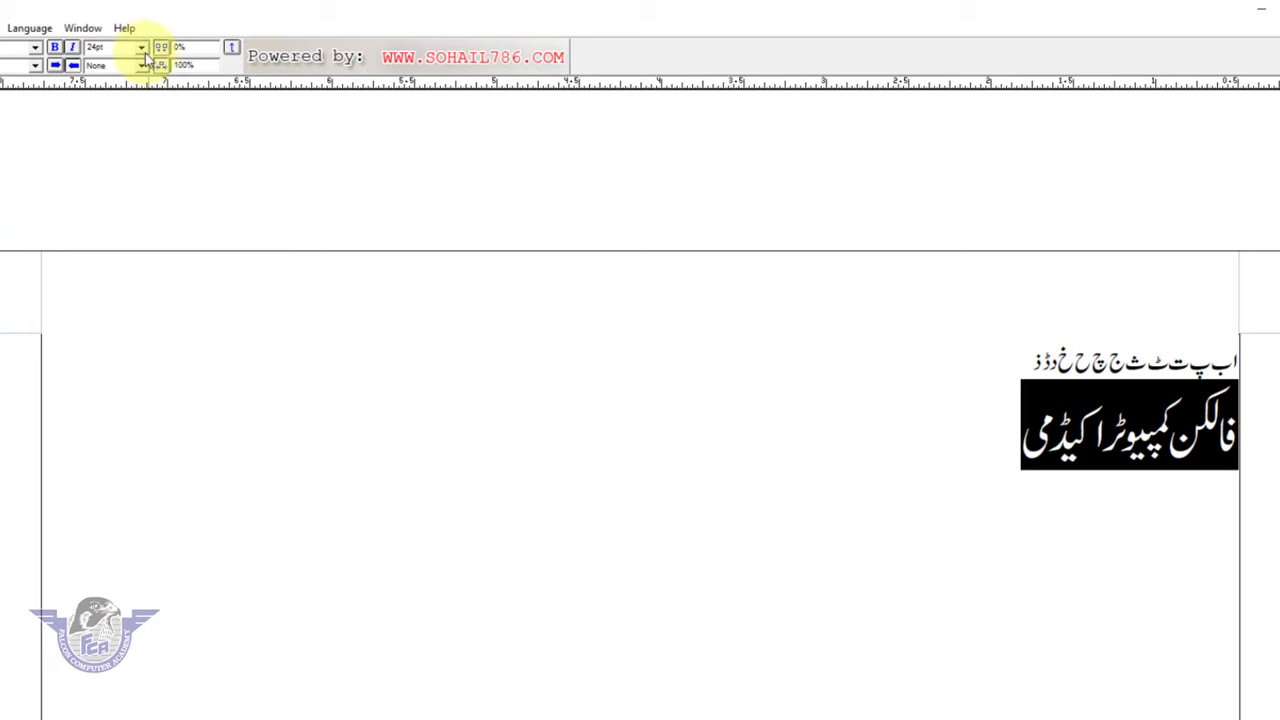
{"action": "left_click", "coordinate": [141, 47]}
- Set the academy name to 48pt, try Single, Double and Overline, then apply Reverse underline
{"action": "left_click", "coordinate": [120, 134]}
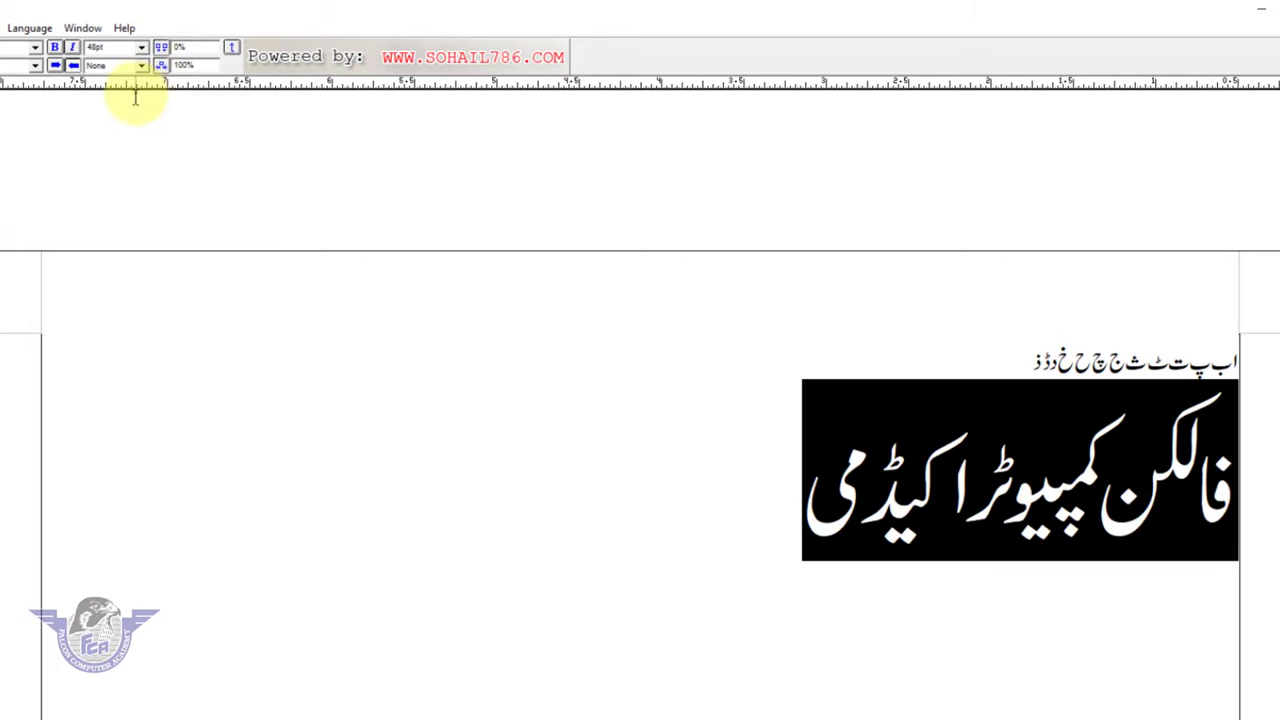
{"action": "left_click", "coordinate": [141, 65]}
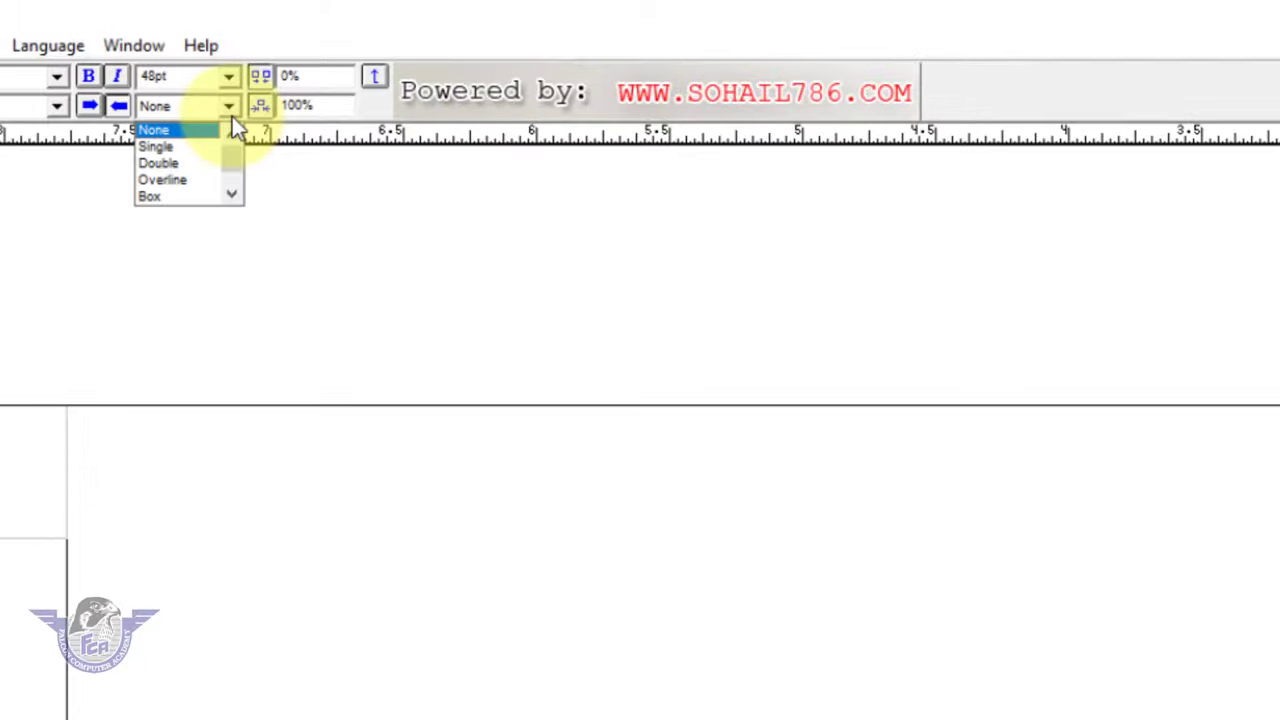
{"action": "left_click", "coordinate": [193, 151]}
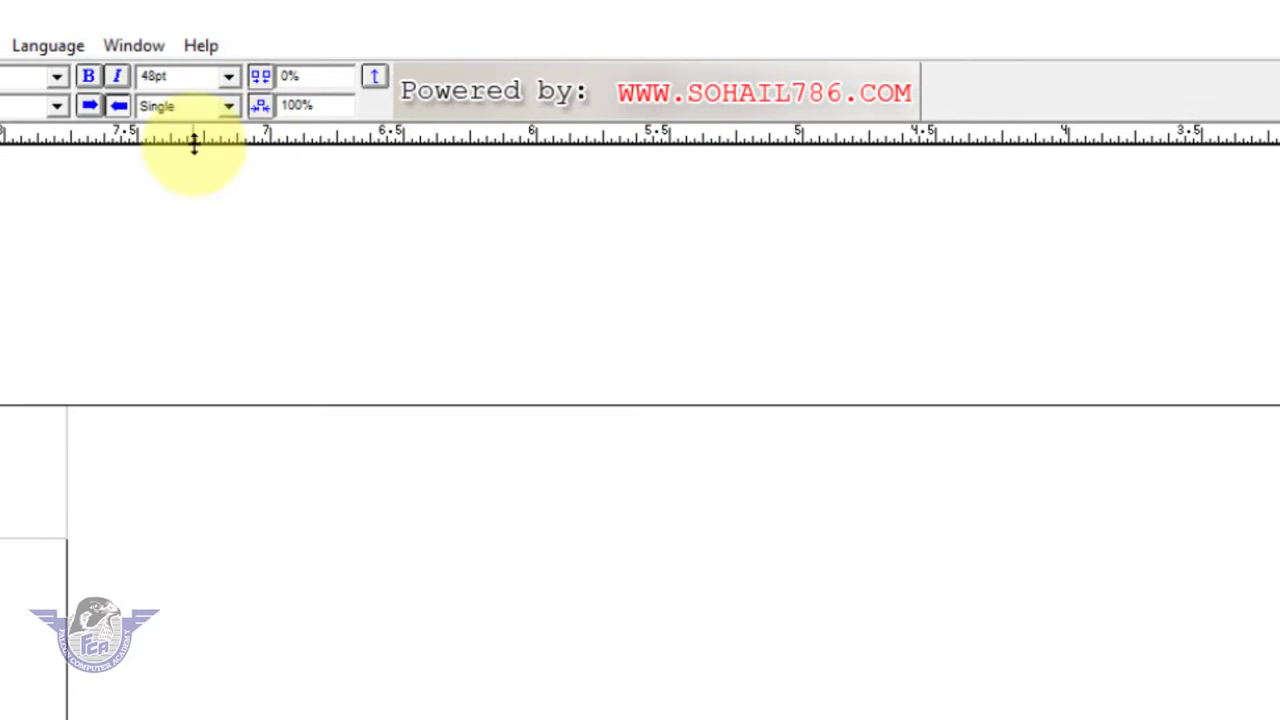
{"action": "left_click", "coordinate": [203, 103]}
{"action": "left_click", "coordinate": [189, 147]}
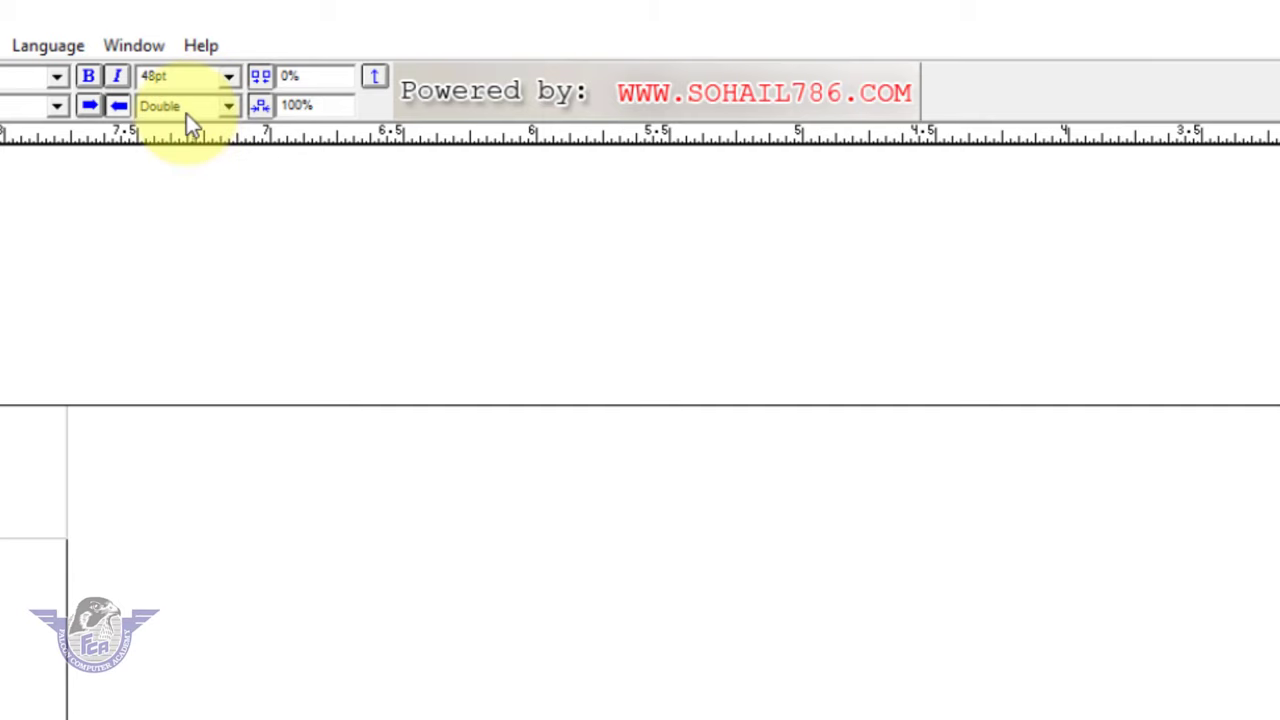
{"action": "left_click", "coordinate": [186, 108]}
{"action": "left_click", "coordinate": [192, 147]}
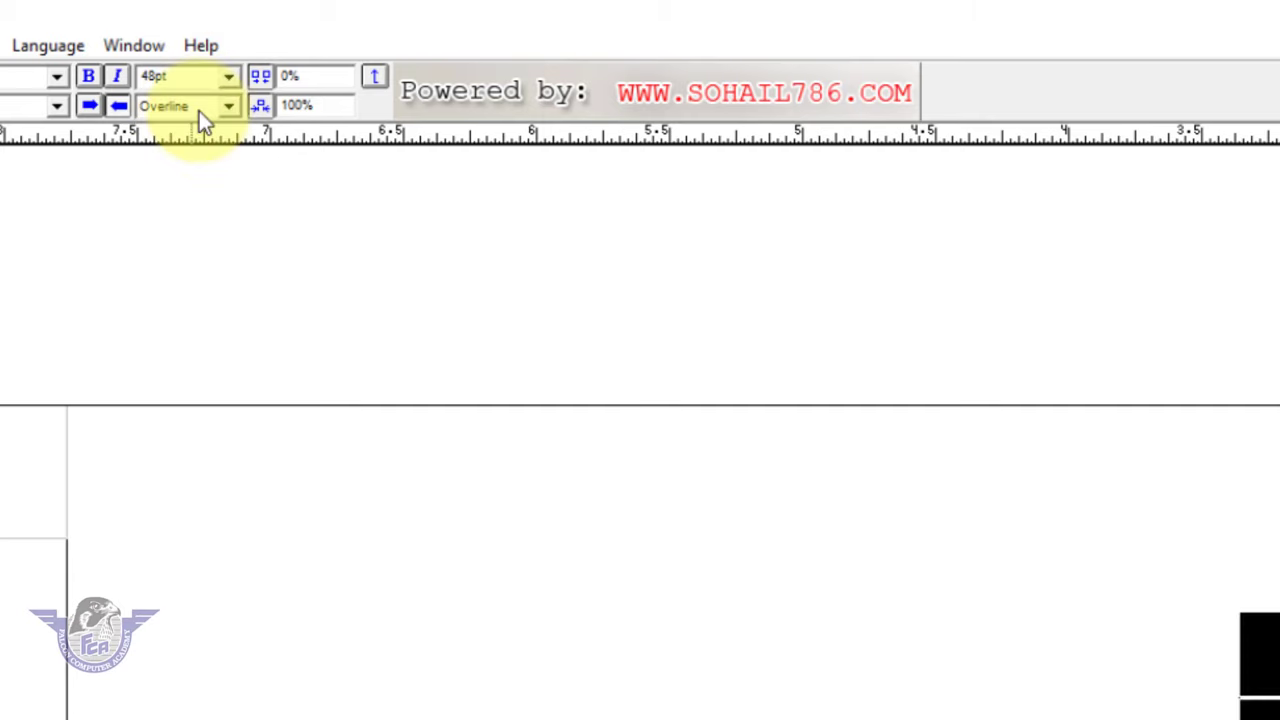
{"action": "left_click", "coordinate": [199, 109]}
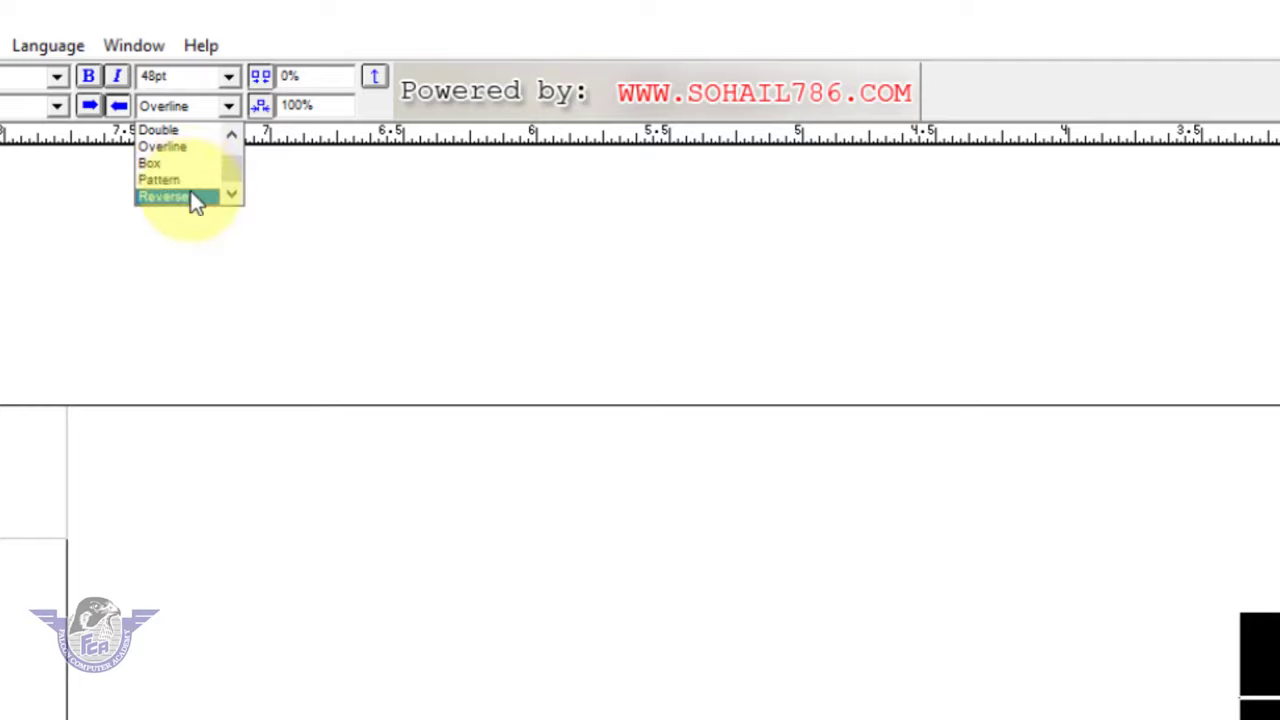
{"action": "left_click", "coordinate": [191, 197]}
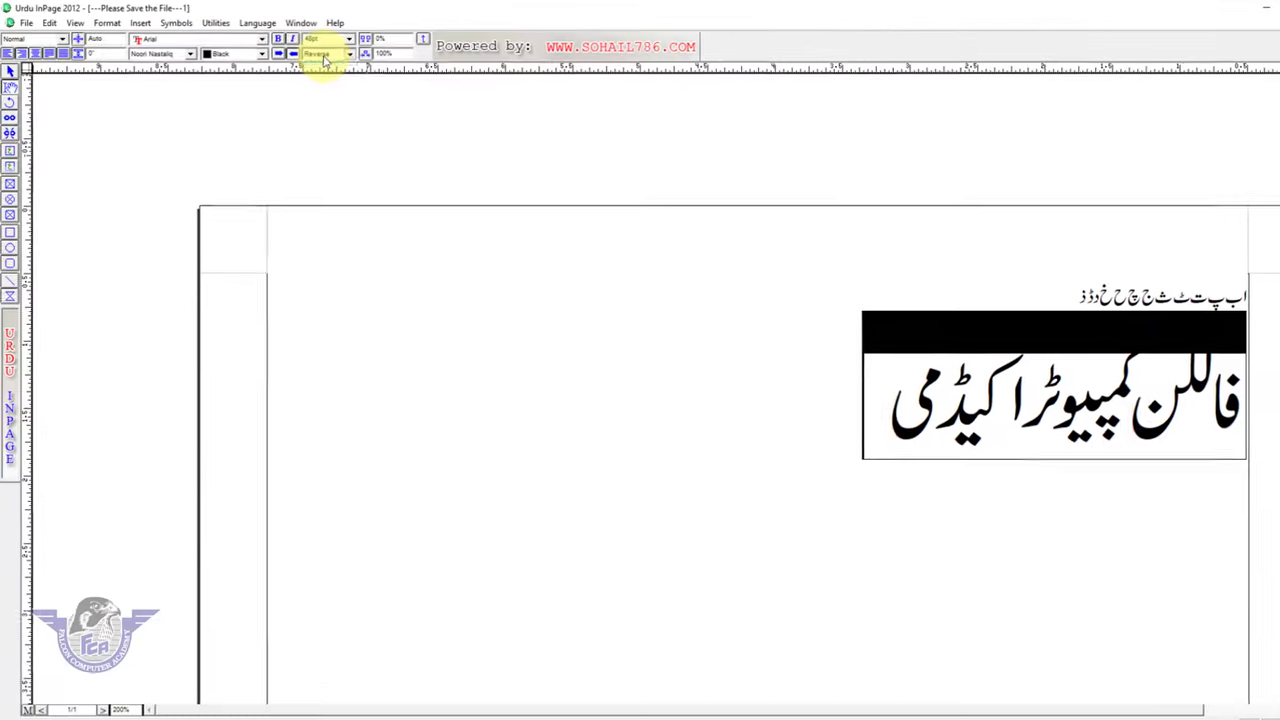
{"action": "left_click", "coordinate": [323, 55]}
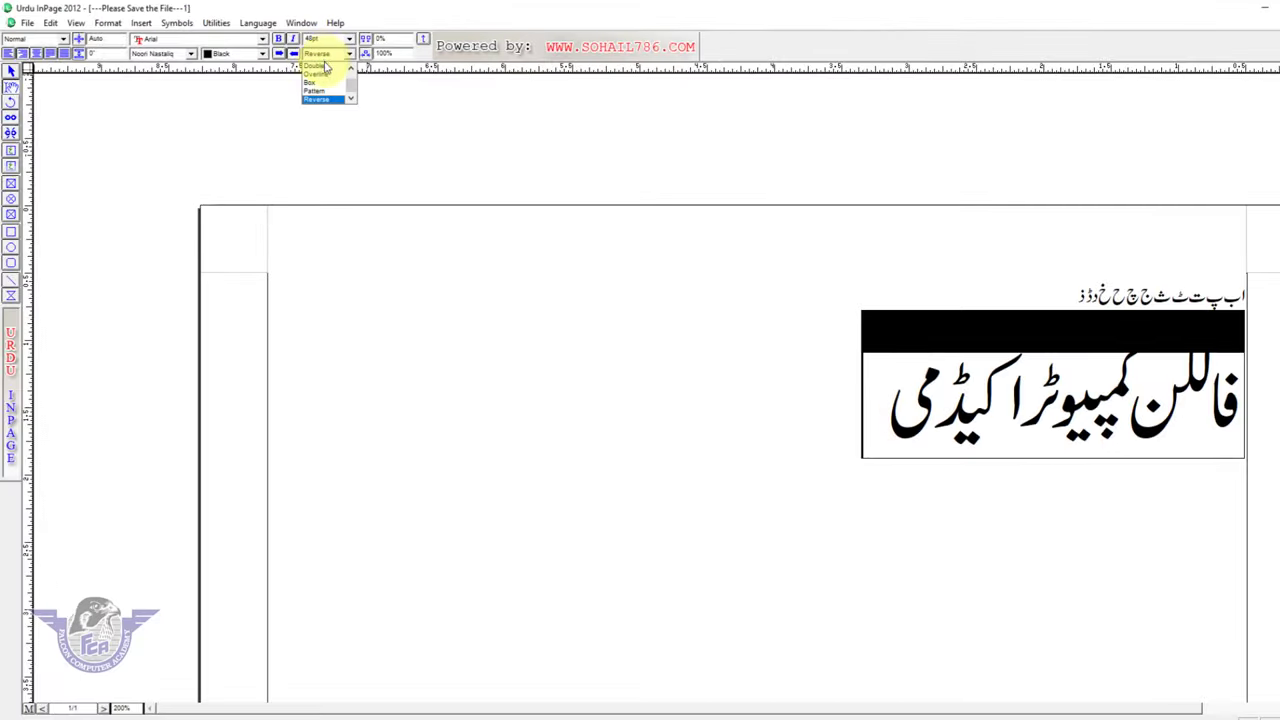
- Remove the underline, make the academy name bold and italic, and colour it Red
{"action": "left_click", "coordinate": [334, 67]}
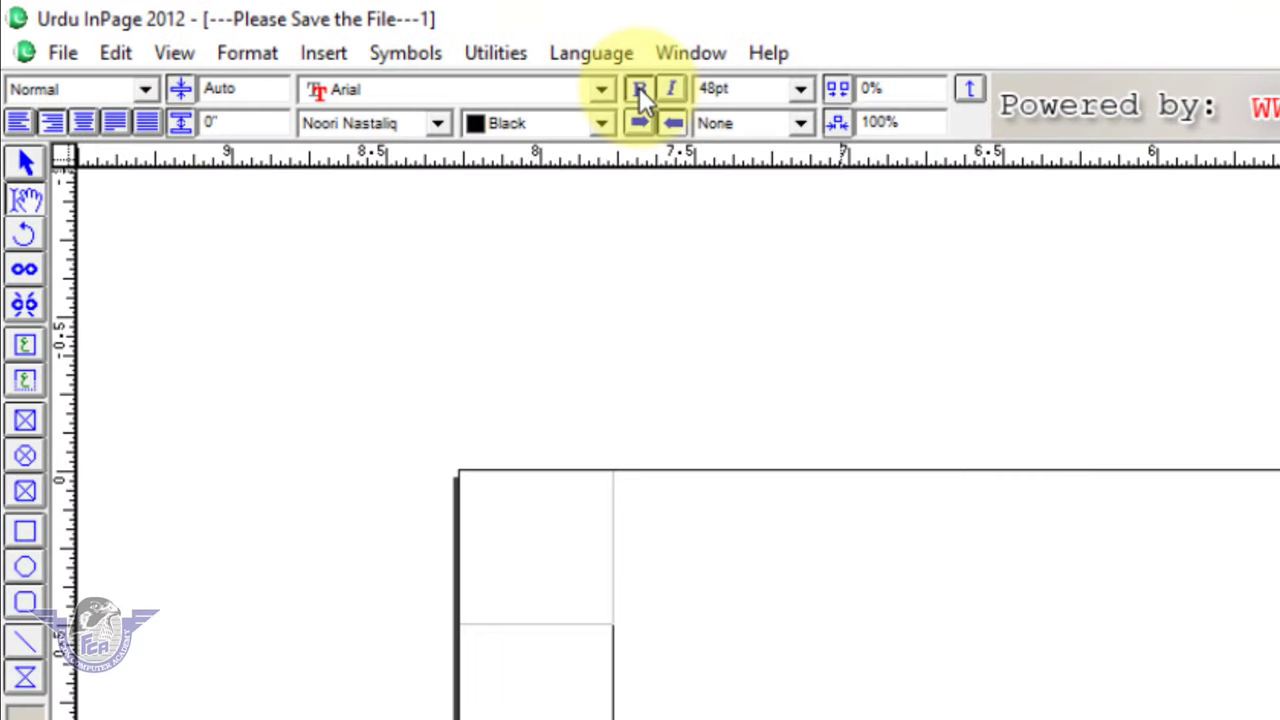
{"action": "left_click", "coordinate": [641, 89]}
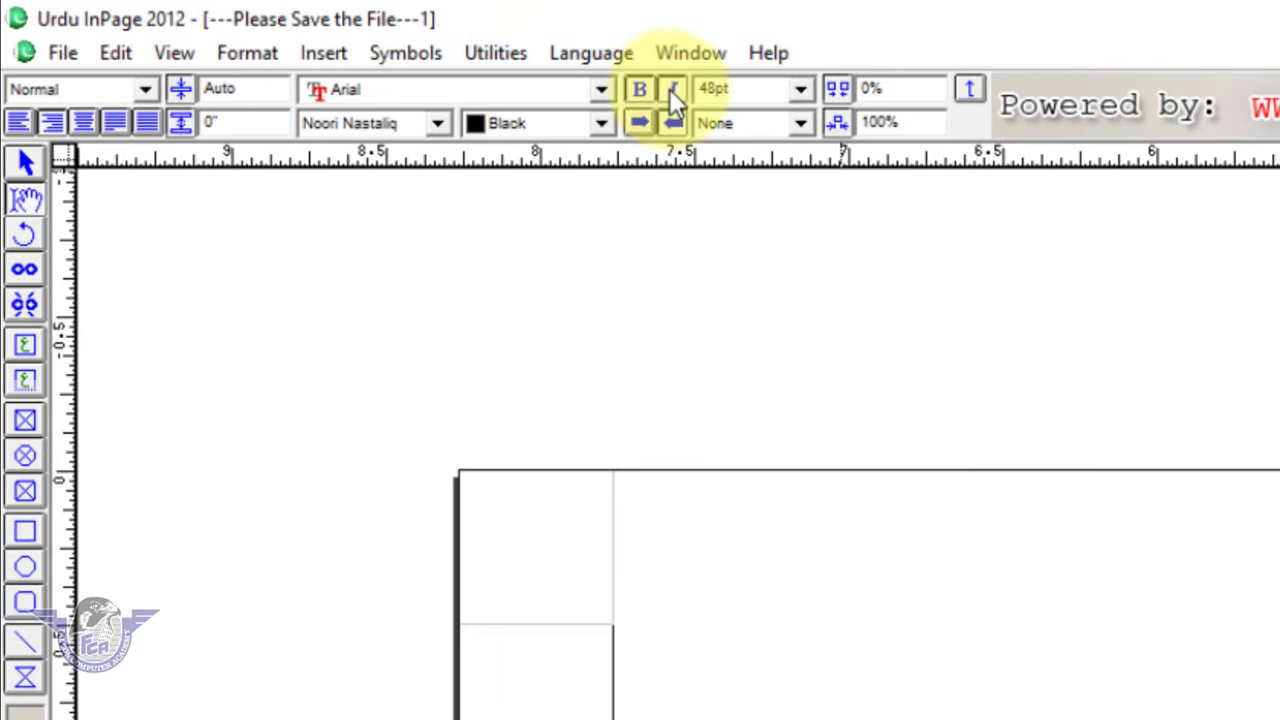
{"action": "left_click", "coordinate": [672, 90]}
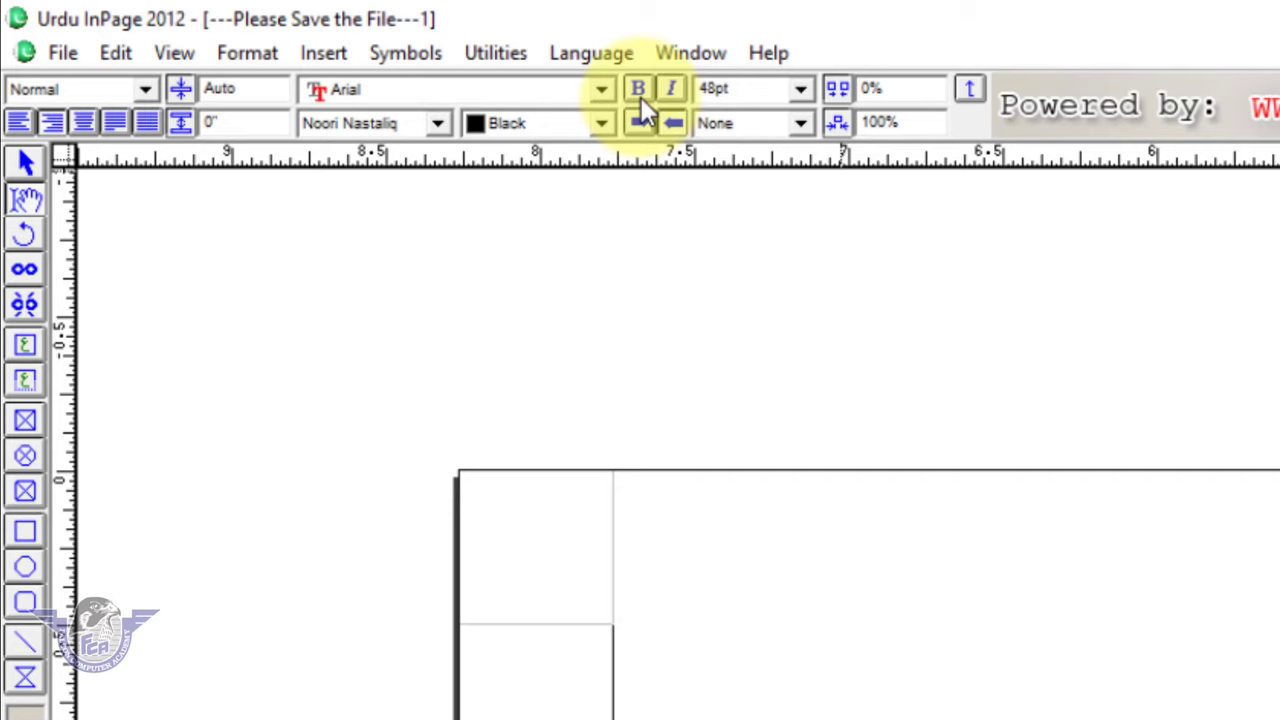
{"action": "left_click", "coordinate": [644, 123]}
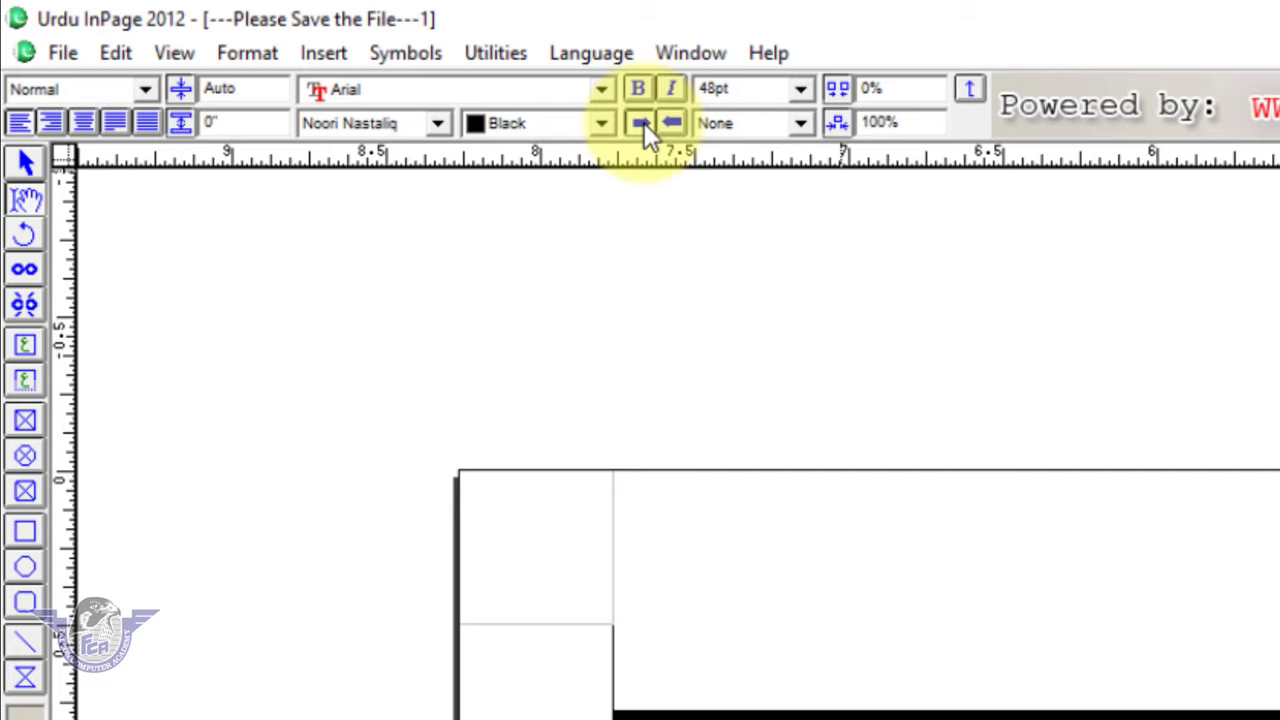
{"action": "left_click", "coordinate": [678, 124]}
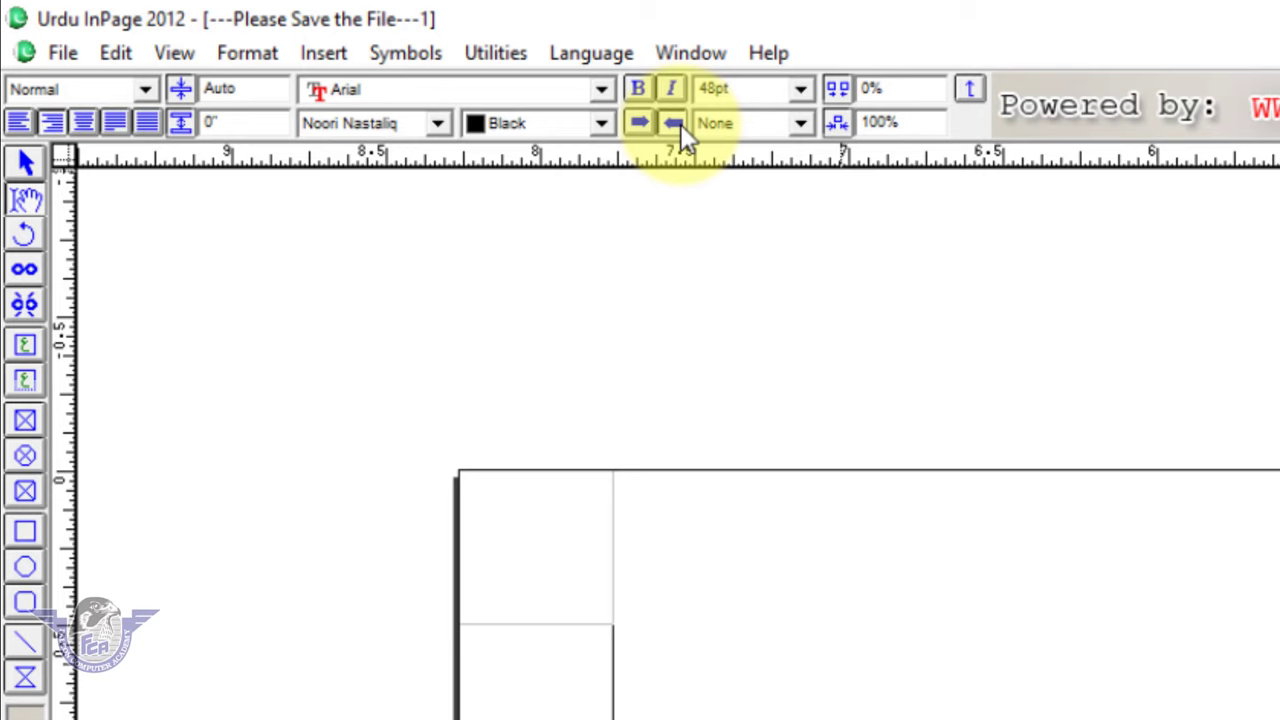
{"action": "left_click", "coordinate": [552, 124]}
{"action": "left_click", "coordinate": [523, 207]}
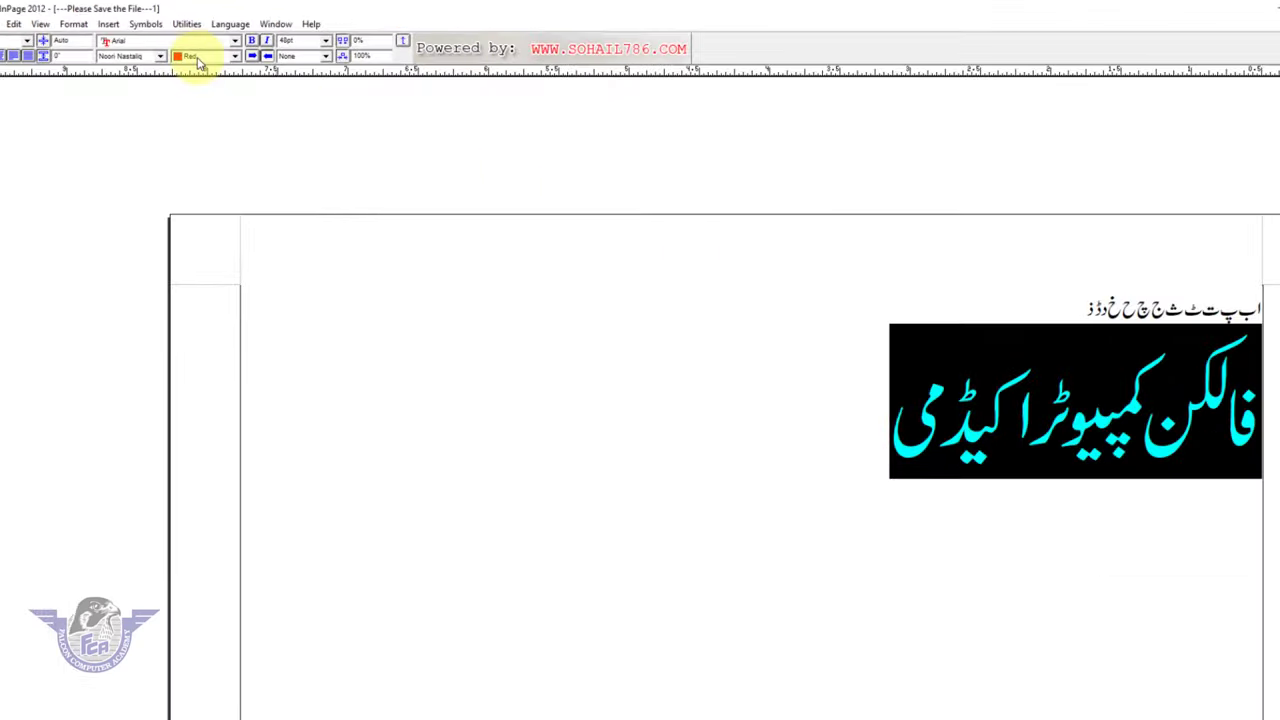
- Recolour the academy name Blue and clear the selection
{"action": "left_click", "coordinate": [199, 58]}
{"action": "left_click", "coordinate": [190, 118]}
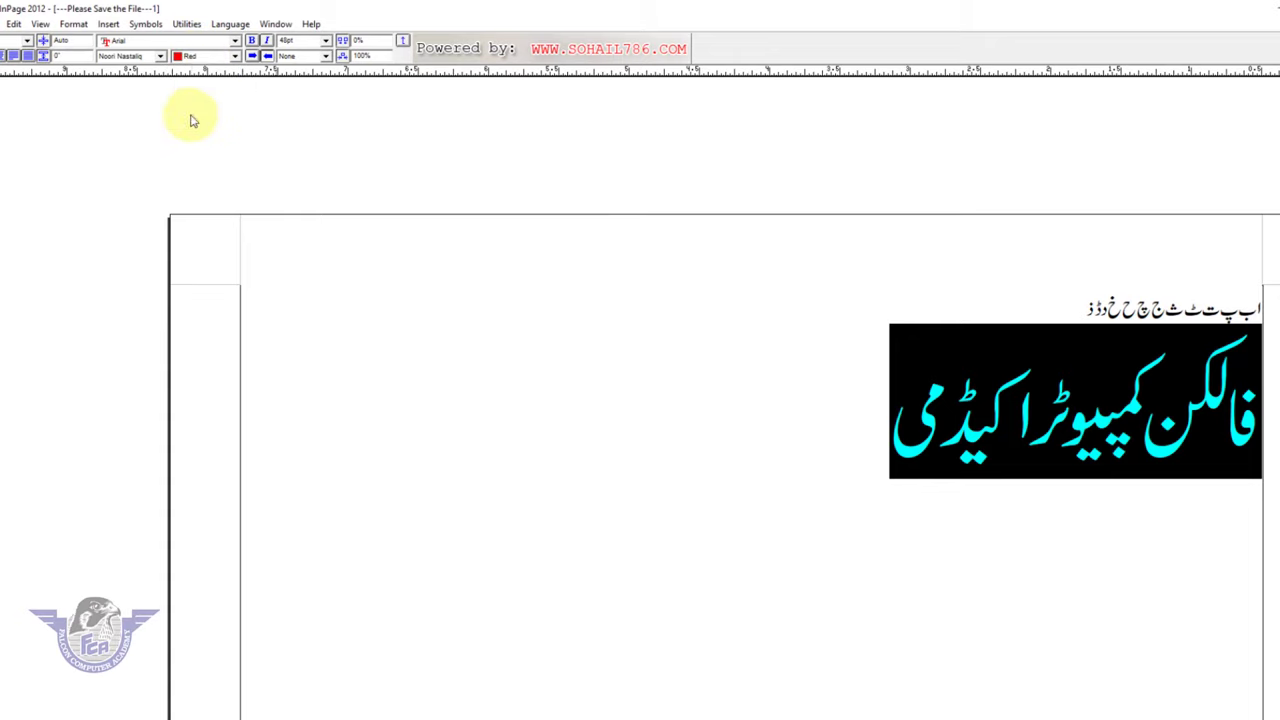
{"action": "left_click", "coordinate": [760, 424]}
- Reselect the academy name, try Lahori Nastaliq, Aasaar Bold and Akram, then set Bombay Black
{"action": "left_click_drag", "start_coordinate": [851, 437], "coordinate": [1258, 440]}
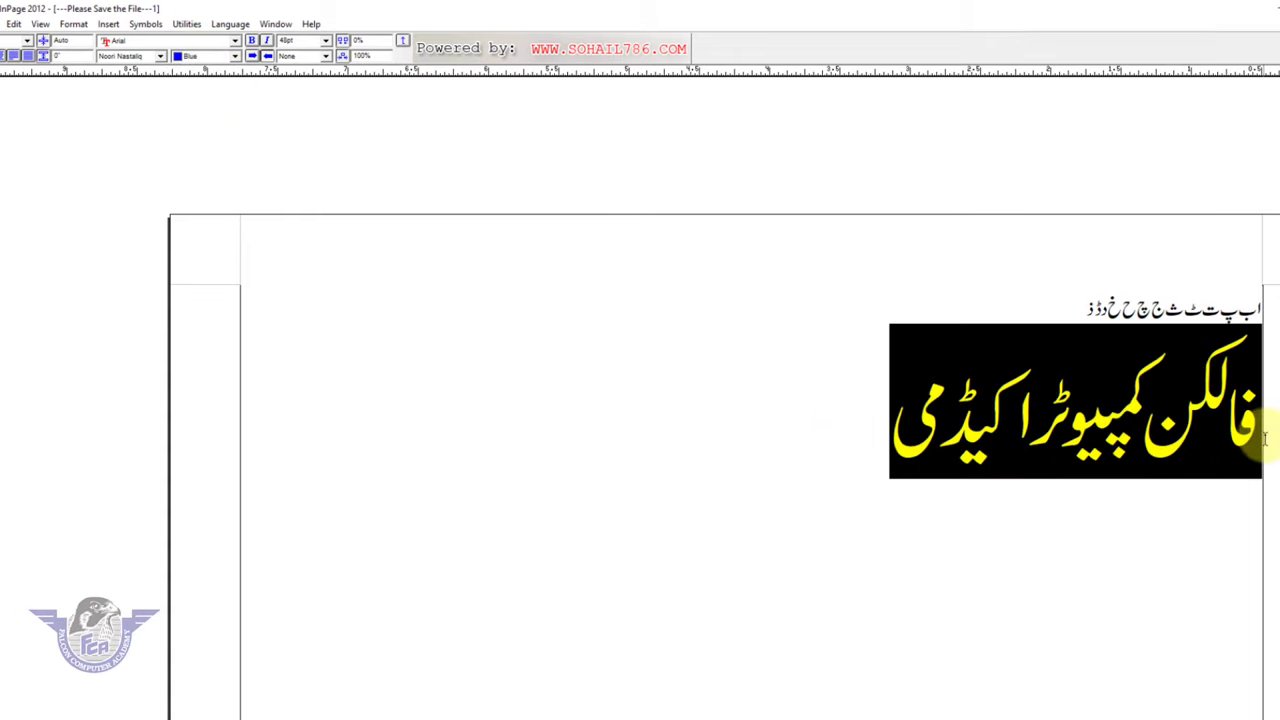
{"action": "left_click", "coordinate": [158, 57]}
{"action": "left_click", "coordinate": [147, 87]}
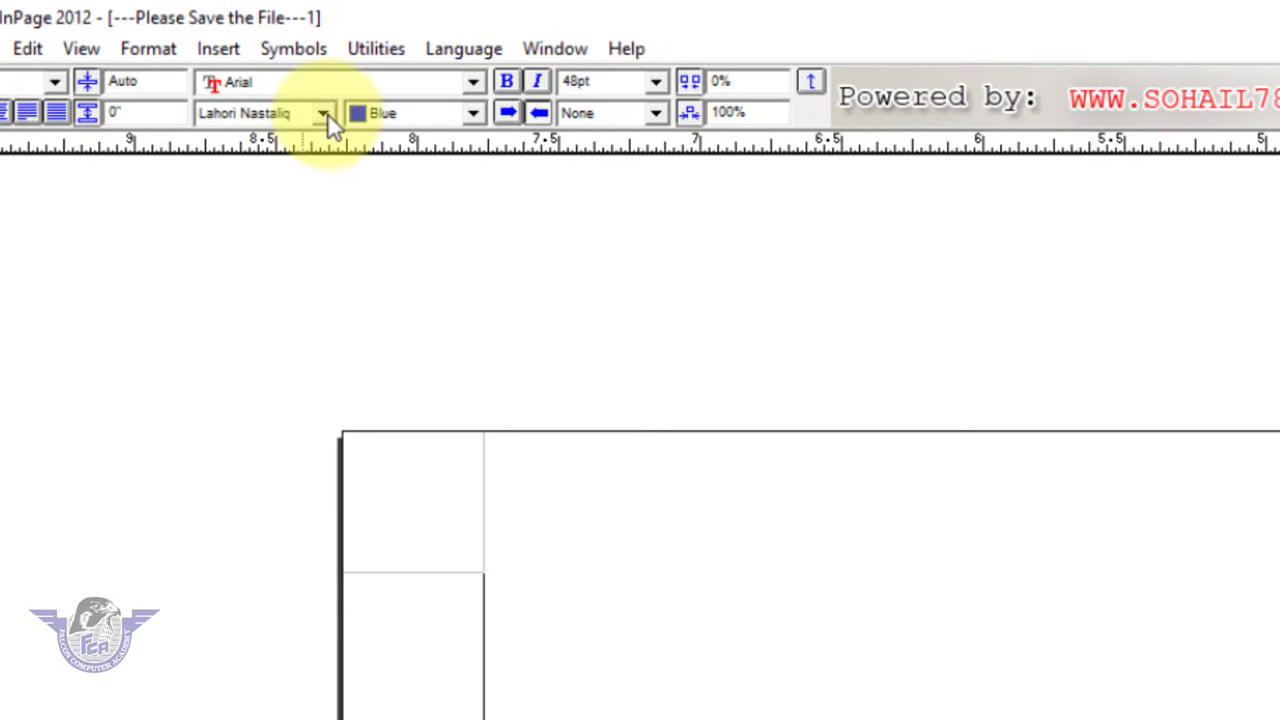
{"action": "left_click", "coordinate": [327, 112]}
{"action": "left_click", "coordinate": [300, 171]}
{"action": "left_click", "coordinate": [324, 112]}
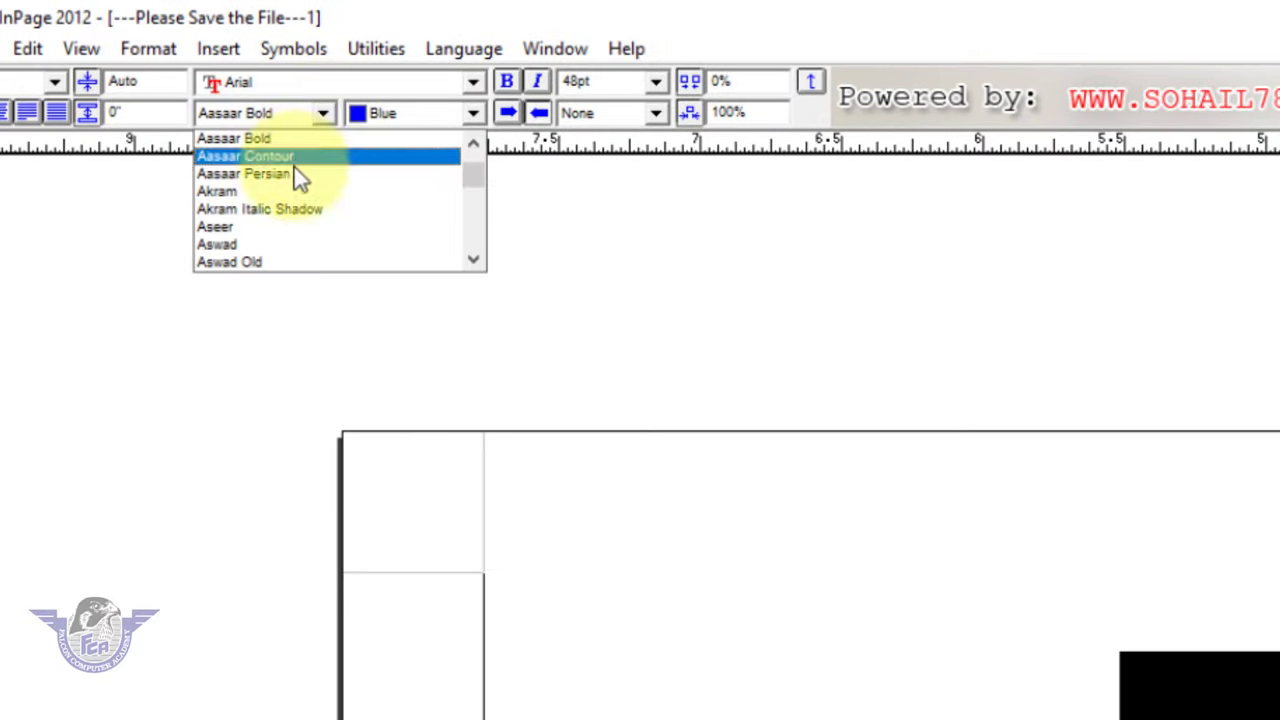
{"action": "left_click", "coordinate": [294, 191]}
{"action": "left_click", "coordinate": [330, 117]}
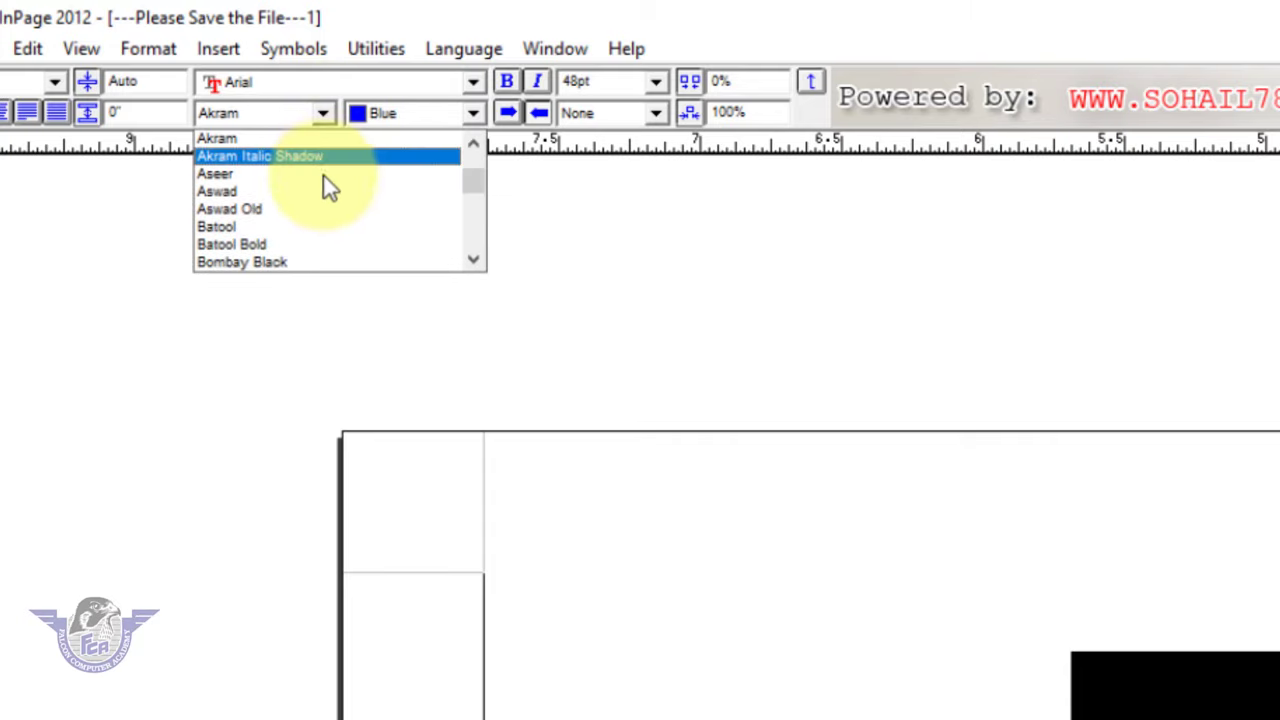
{"action": "left_click", "coordinate": [305, 262]}
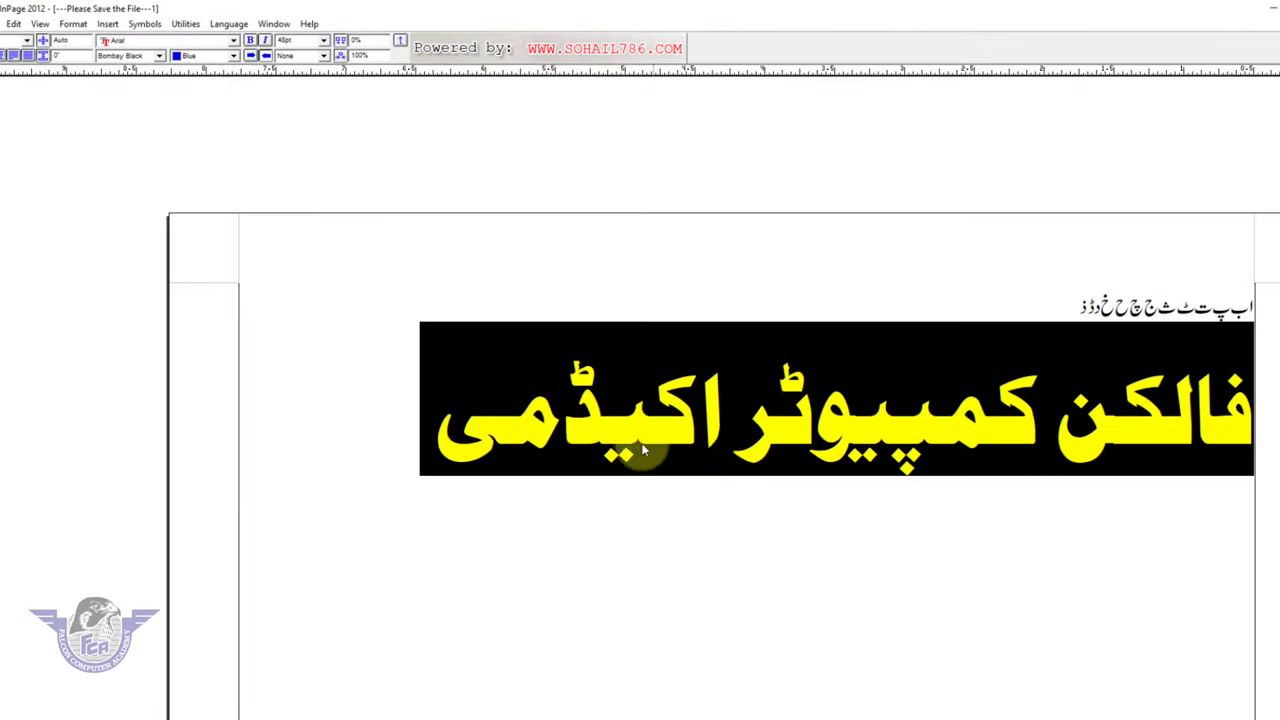
{"action": "left_click", "coordinate": [431, 446]}
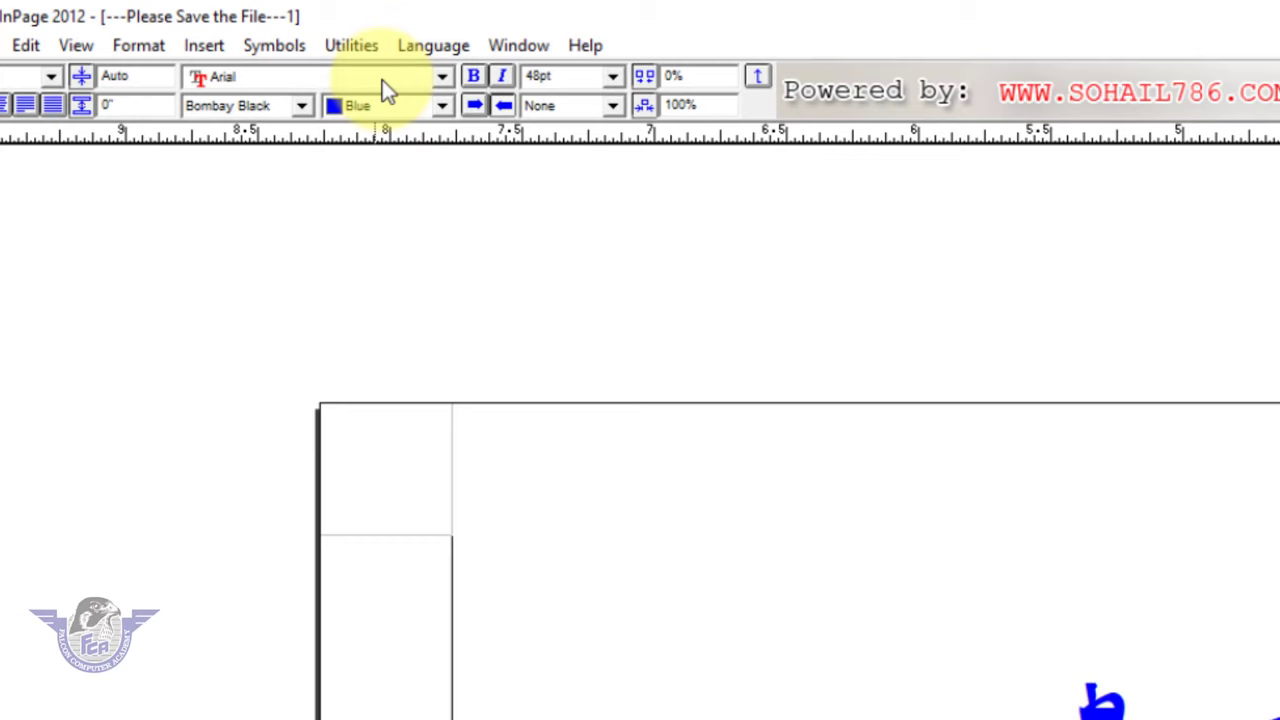
{"action": "left_click", "coordinate": [382, 80]}
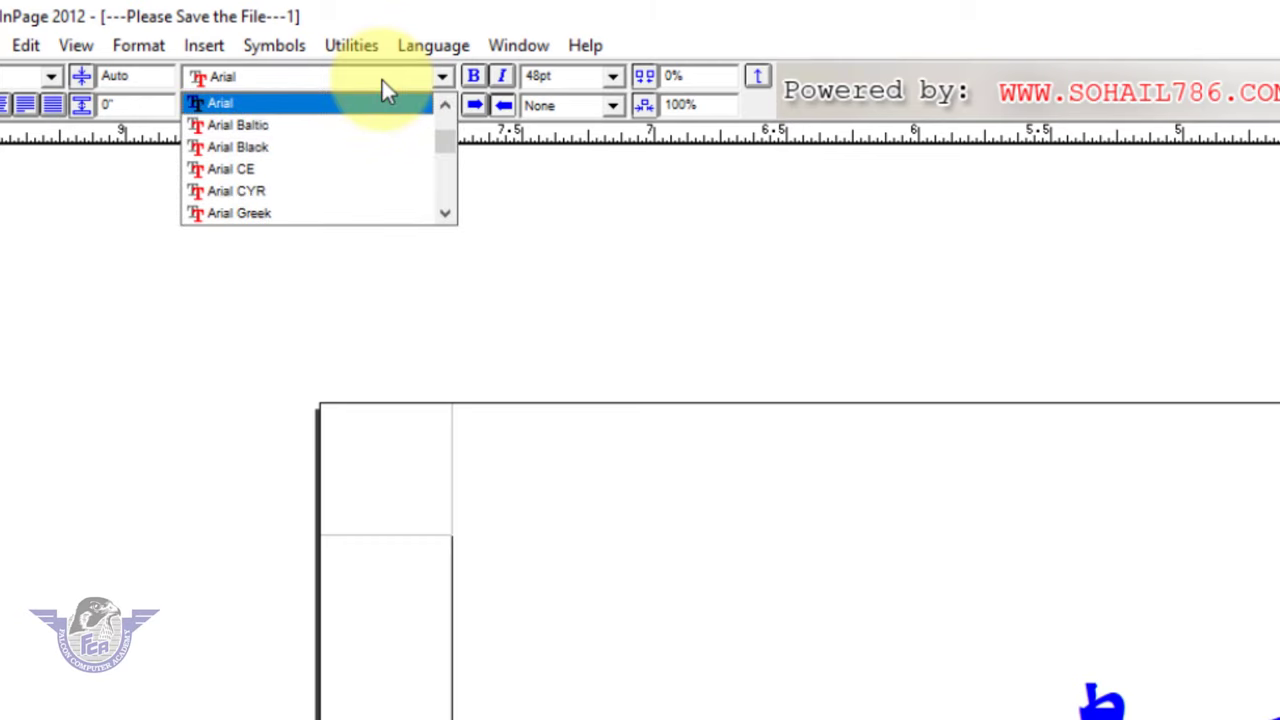
- Close the font list and switch the typing language from Urdu to English
{"action": "left_click", "coordinate": [382, 80]}
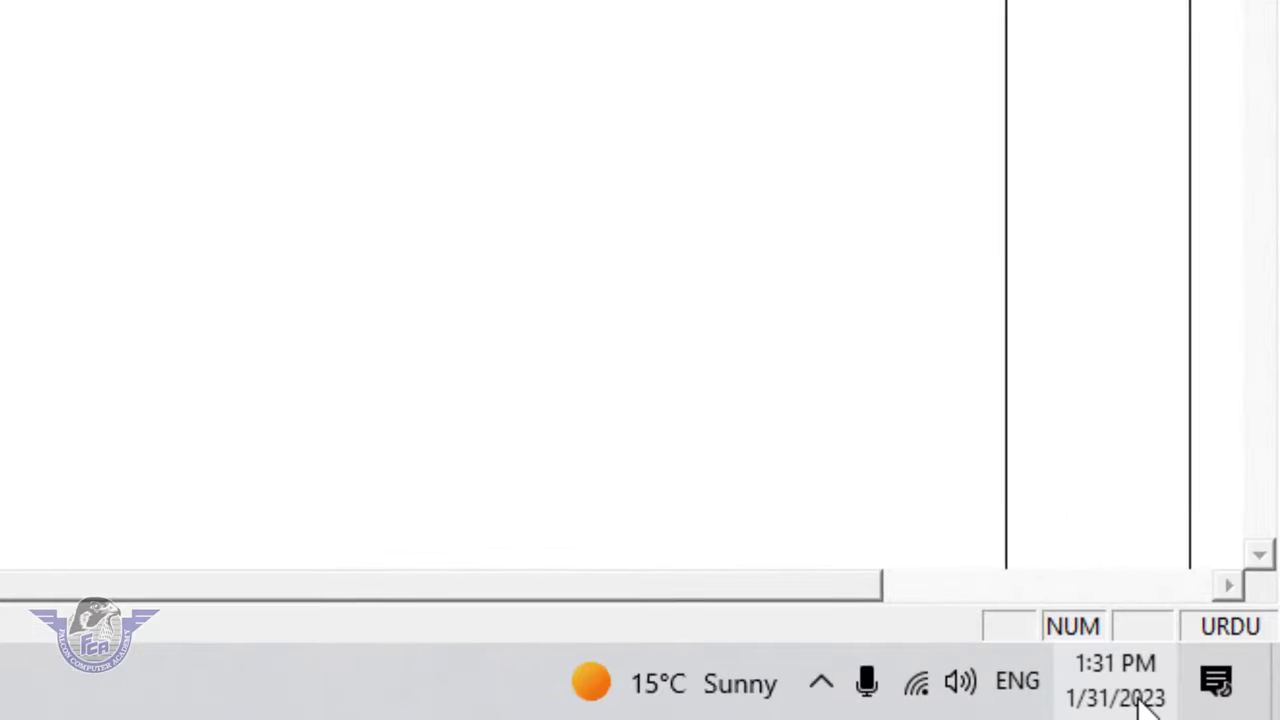
{"action": "left_click", "coordinate": [1247, 627]}
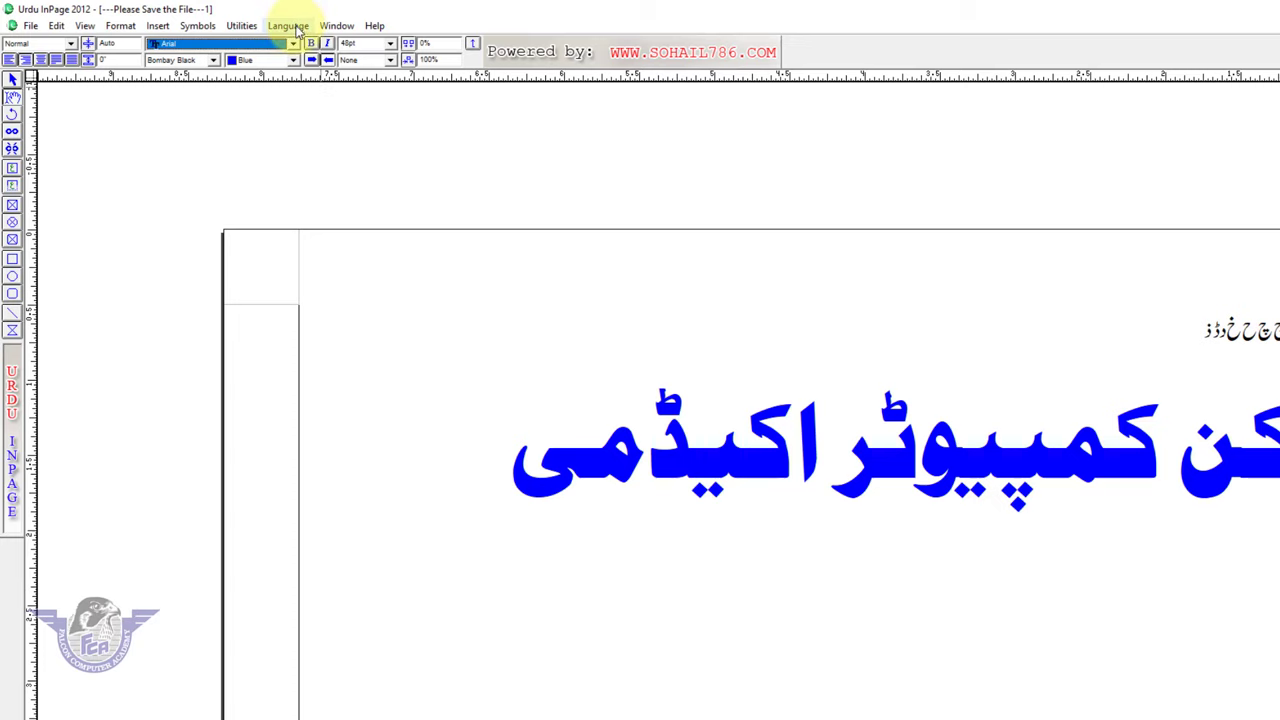
{"action": "left_click", "coordinate": [290, 26]}
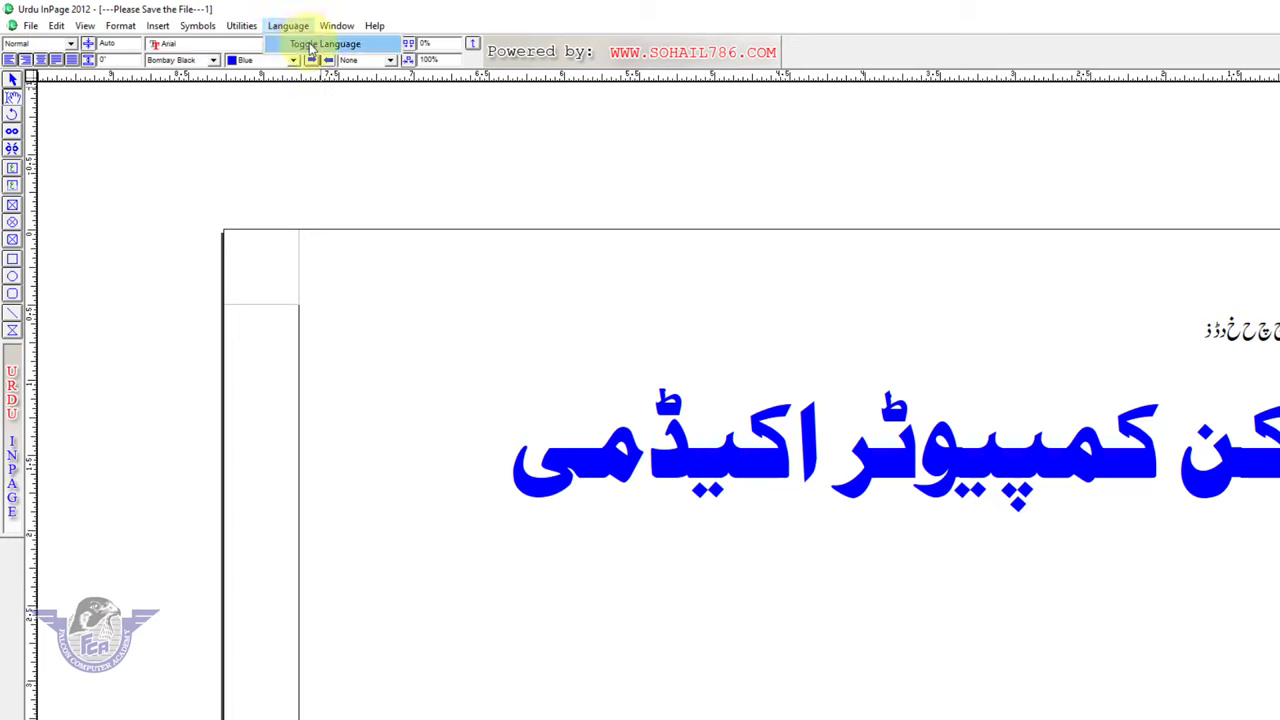
{"action": "left_click", "coordinate": [310, 46]}
{"action": "left_click", "coordinate": [288, 26]}
{"action": "left_click", "coordinate": [302, 45]}
{"action": "left_click", "coordinate": [288, 26]}
{"action": "left_click", "coordinate": [314, 46]}
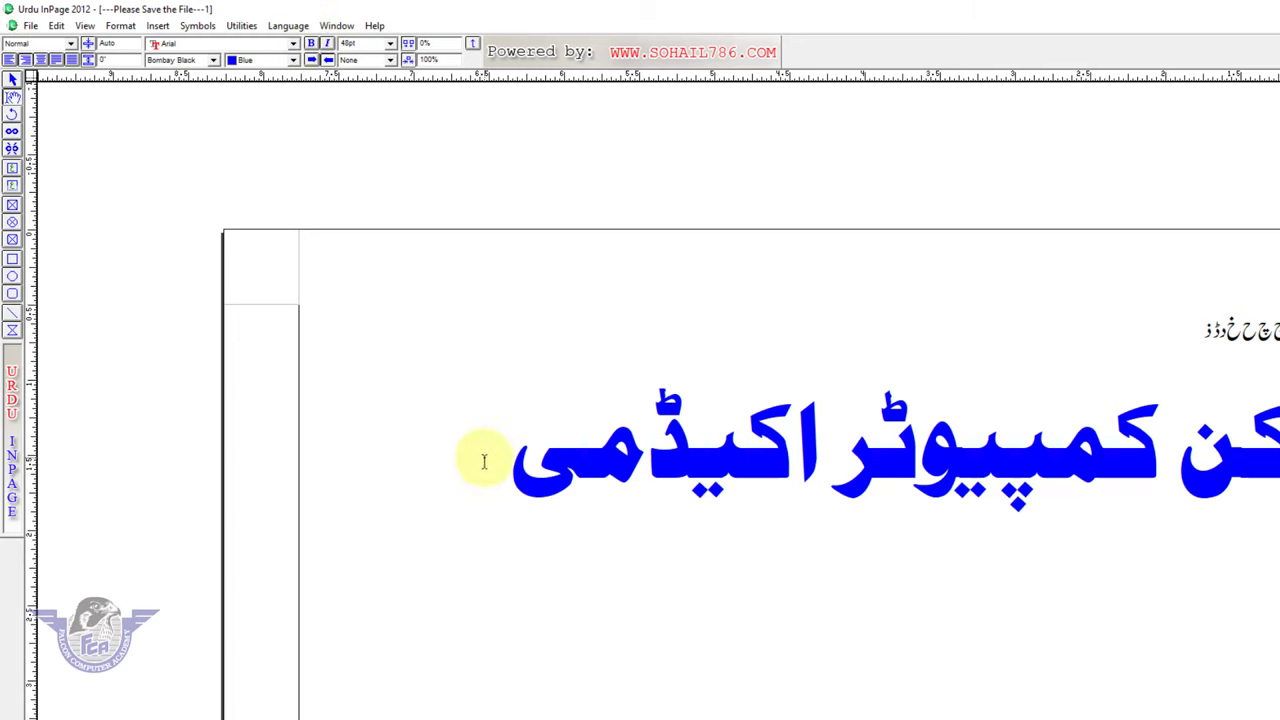
{"action": "key", "text": "Home"}
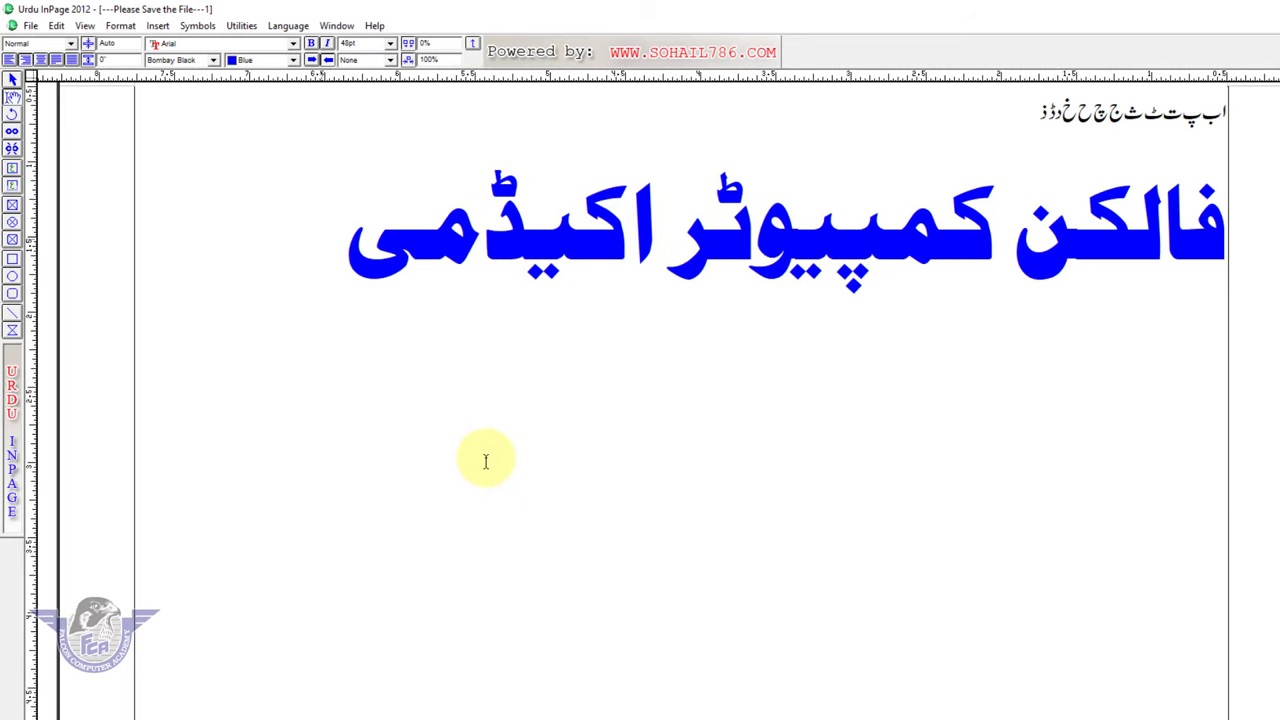
- Type 'falcon computer academy' below the Urdu heading and select the whole line
{"action": "type", "text": "falcon"}
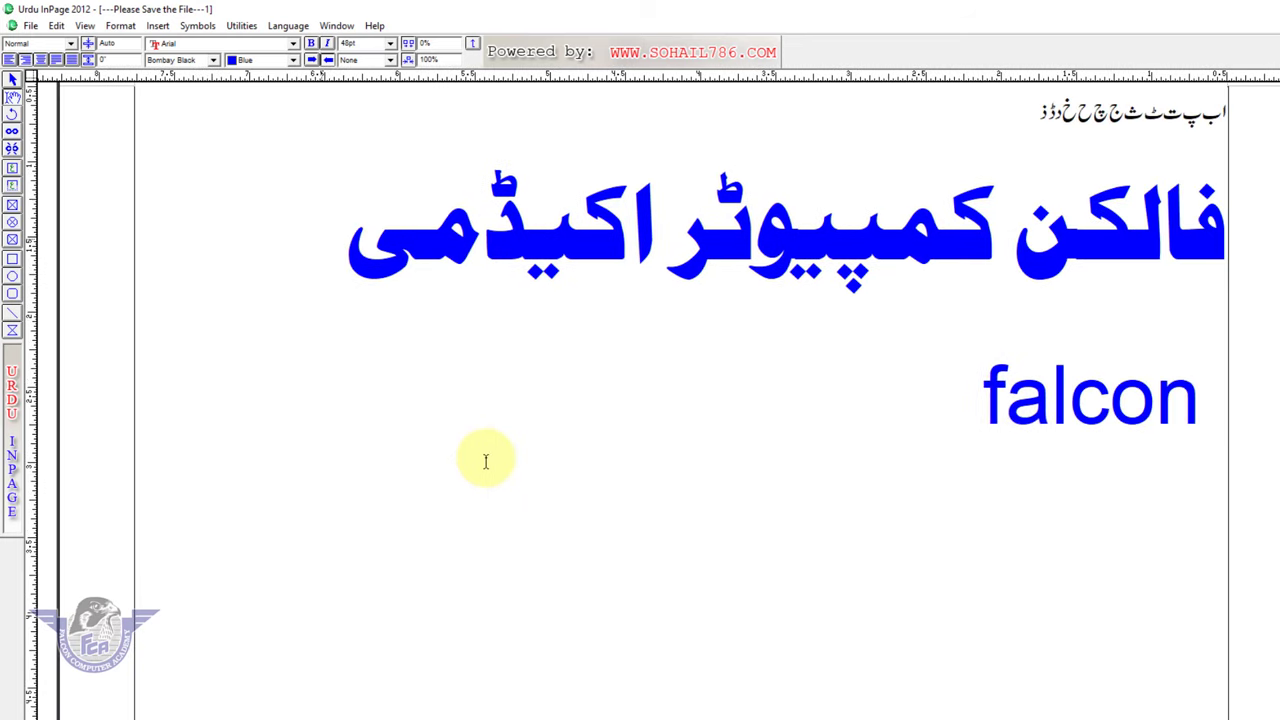
{"action": "type", "text": " computer acade"}
{"action": "key", "text": "BackSpace"}
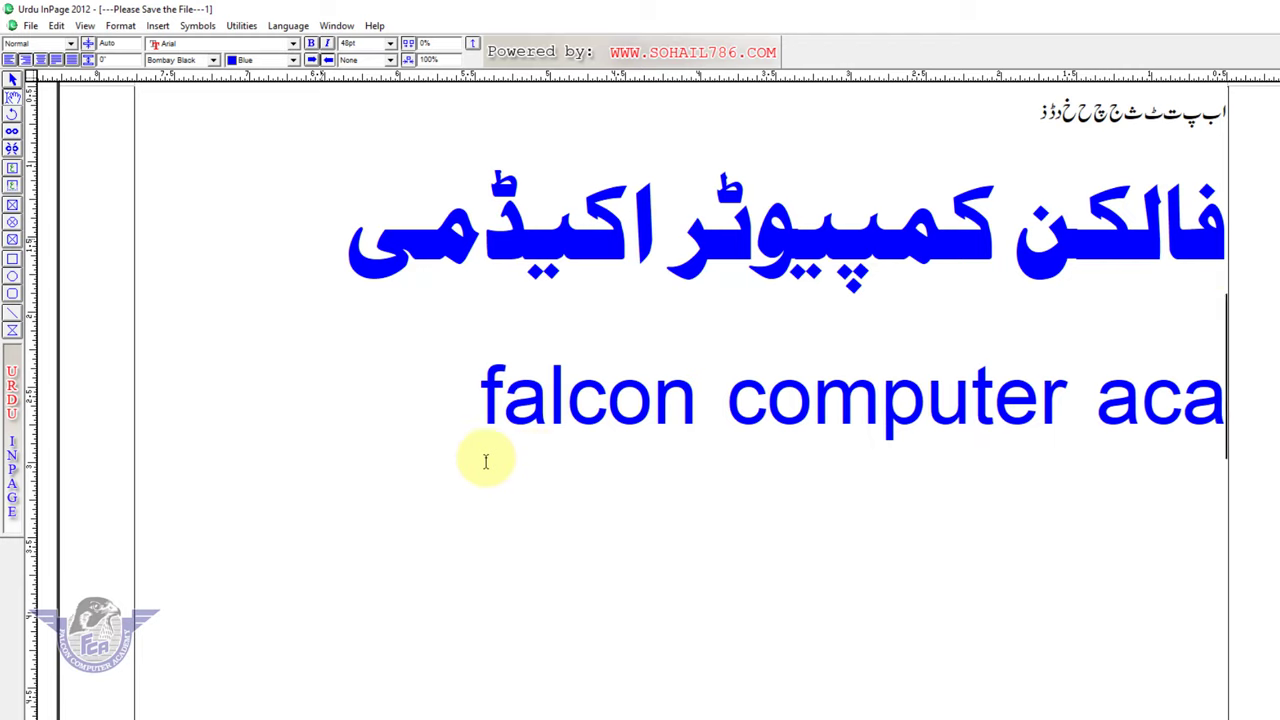
{"action": "type", "text": "demy"}
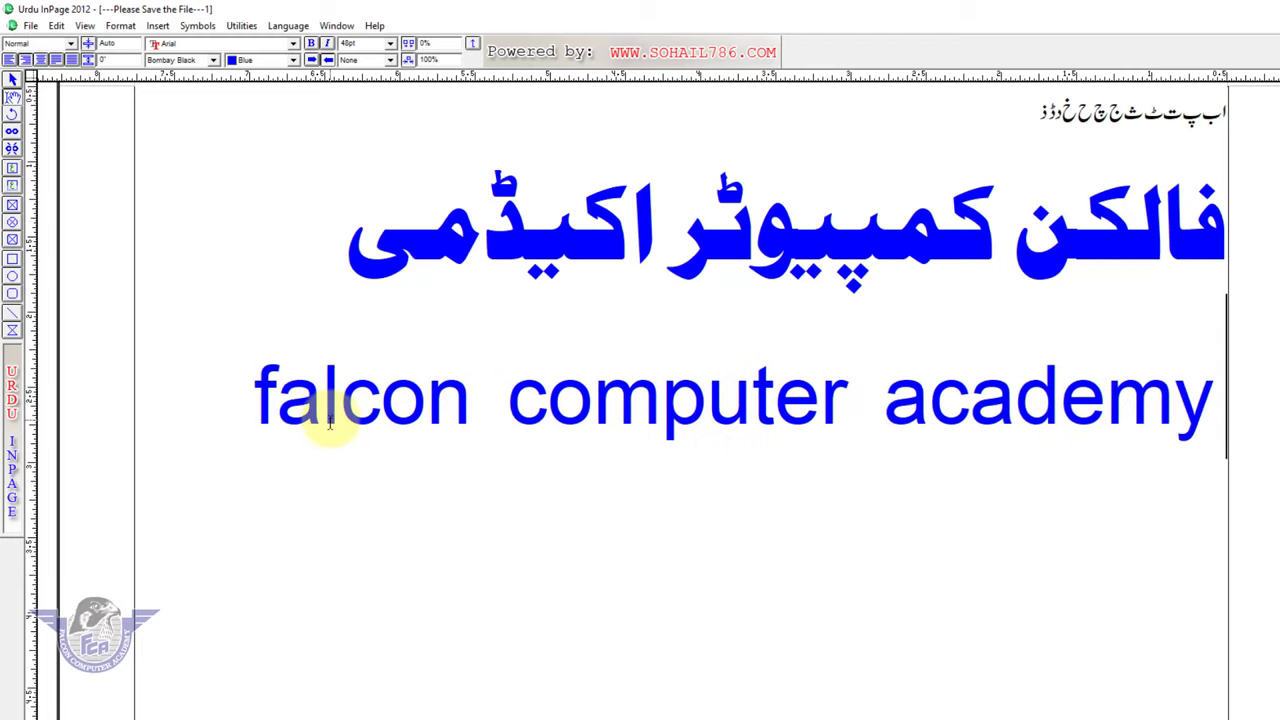
{"action": "left_click", "coordinate": [332, 418]}
{"action": "triple_click", "coordinate": [270, 417]}
{"action": "left_click", "coordinate": [512, 420], "text": "shift"}
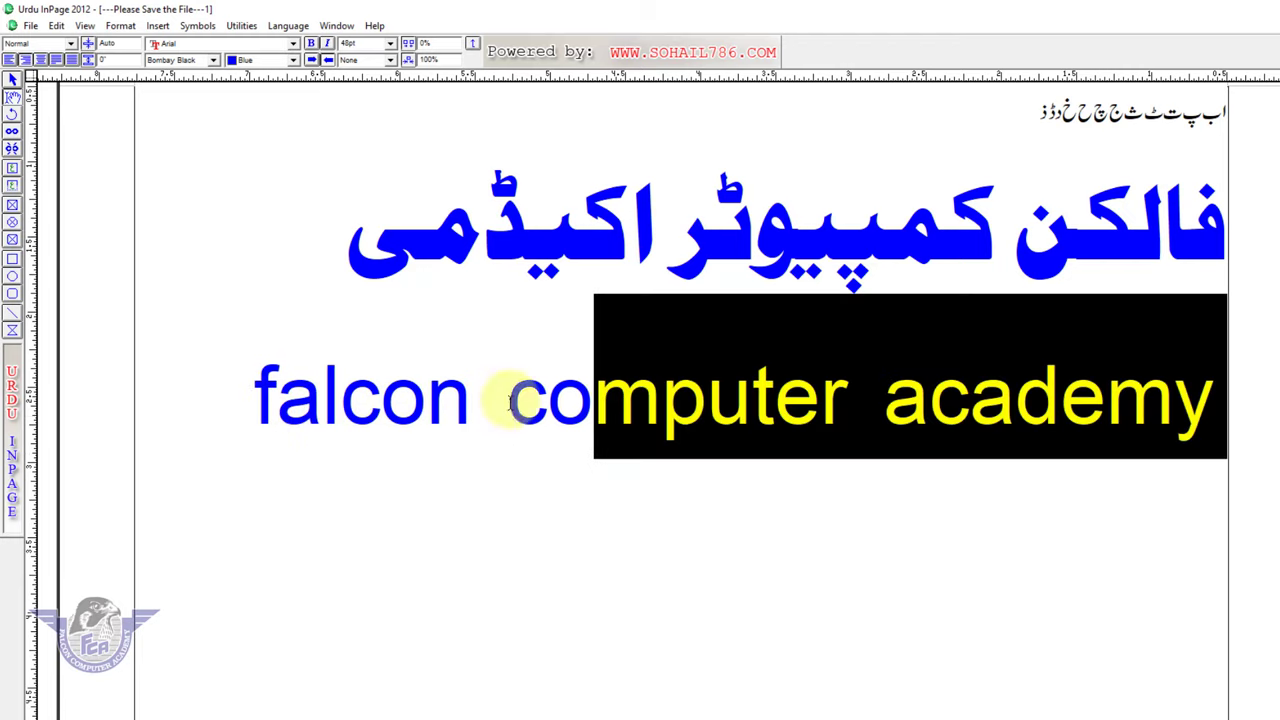
{"action": "left_click_drag", "start_coordinate": [254, 380], "coordinate": [206, 371]}
{"action": "triple_click", "coordinate": [235, 380]}
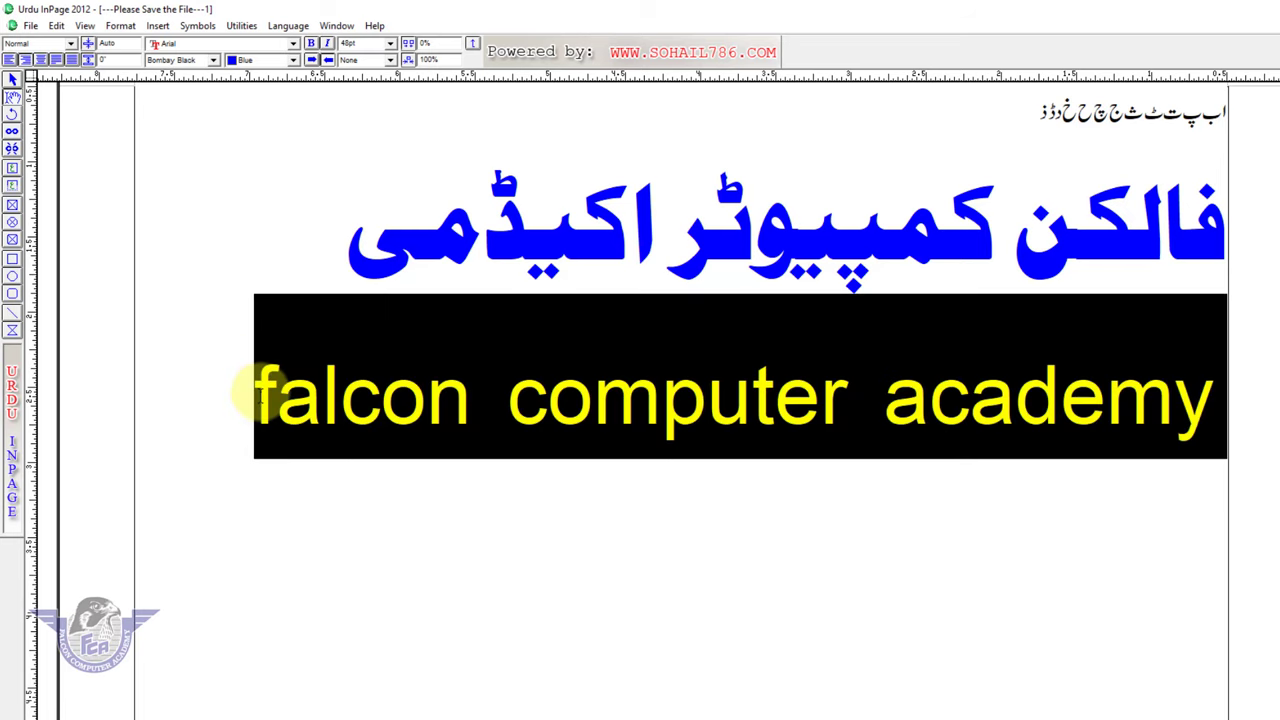
- Try Arial Black, Arial Greek and Arial Unicode MS, settling on the Athletic Outfit script font
{"action": "left_click", "coordinate": [293, 43]}
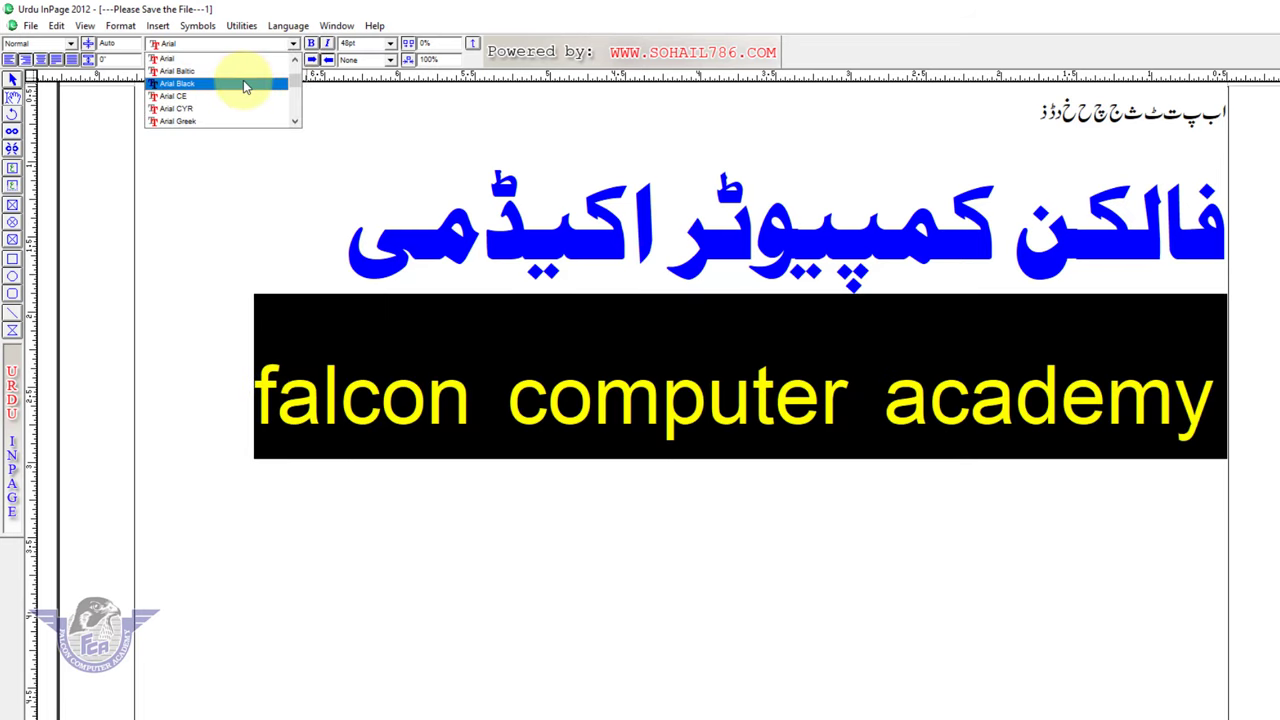
{"action": "left_click", "coordinate": [245, 86]}
{"action": "left_click", "coordinate": [293, 43]}
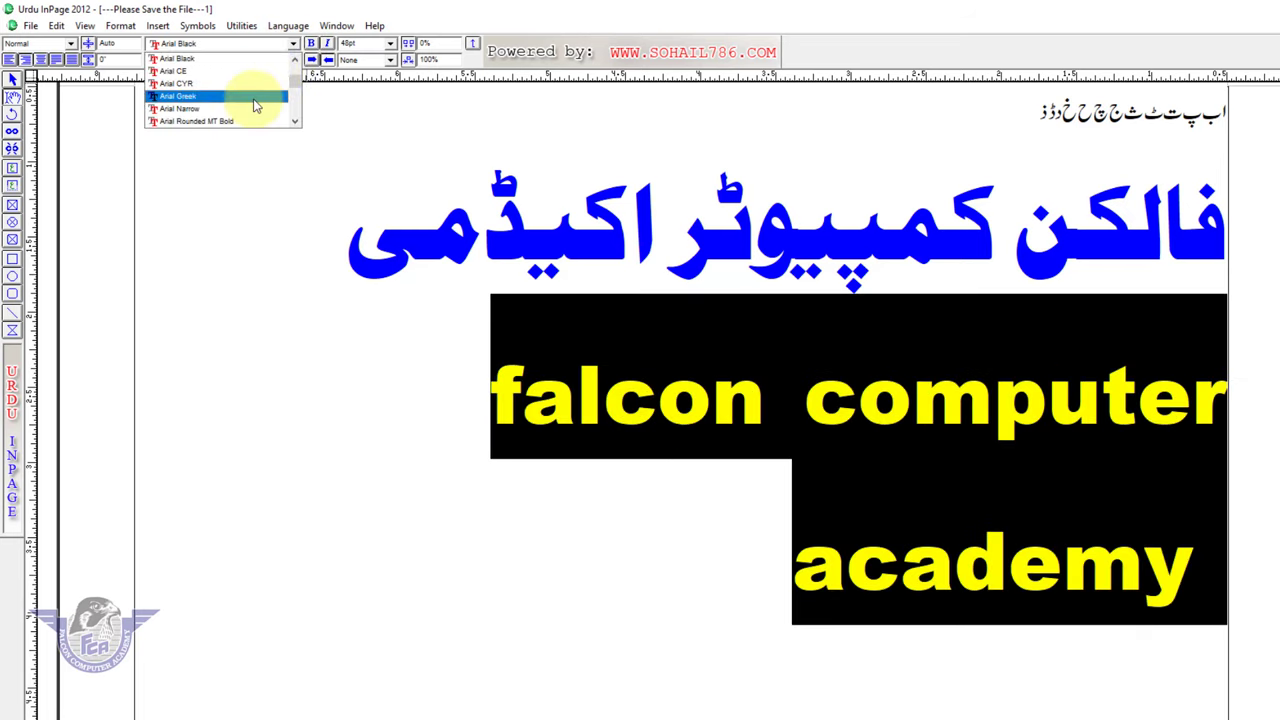
{"action": "left_click", "coordinate": [256, 96]}
{"action": "left_click", "coordinate": [293, 43]}
{"action": "left_click", "coordinate": [245, 108]}
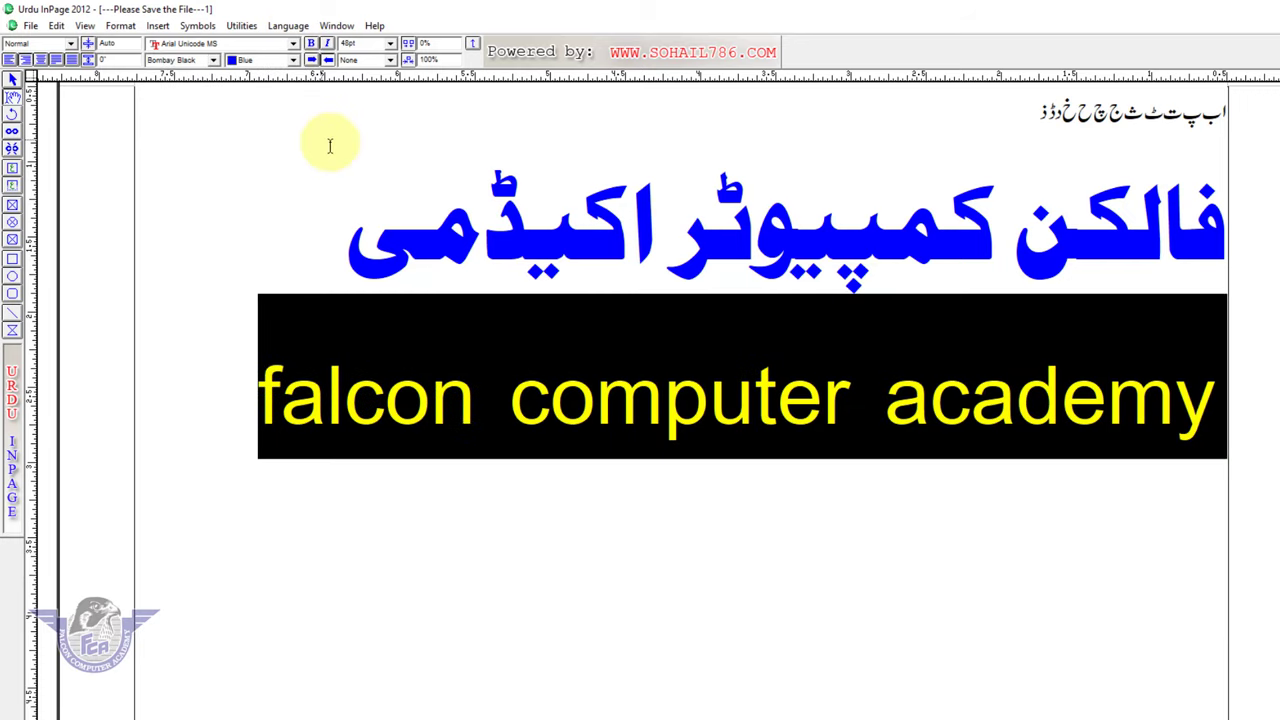
{"action": "left_click", "coordinate": [293, 43]}
{"action": "left_click", "coordinate": [245, 120]}
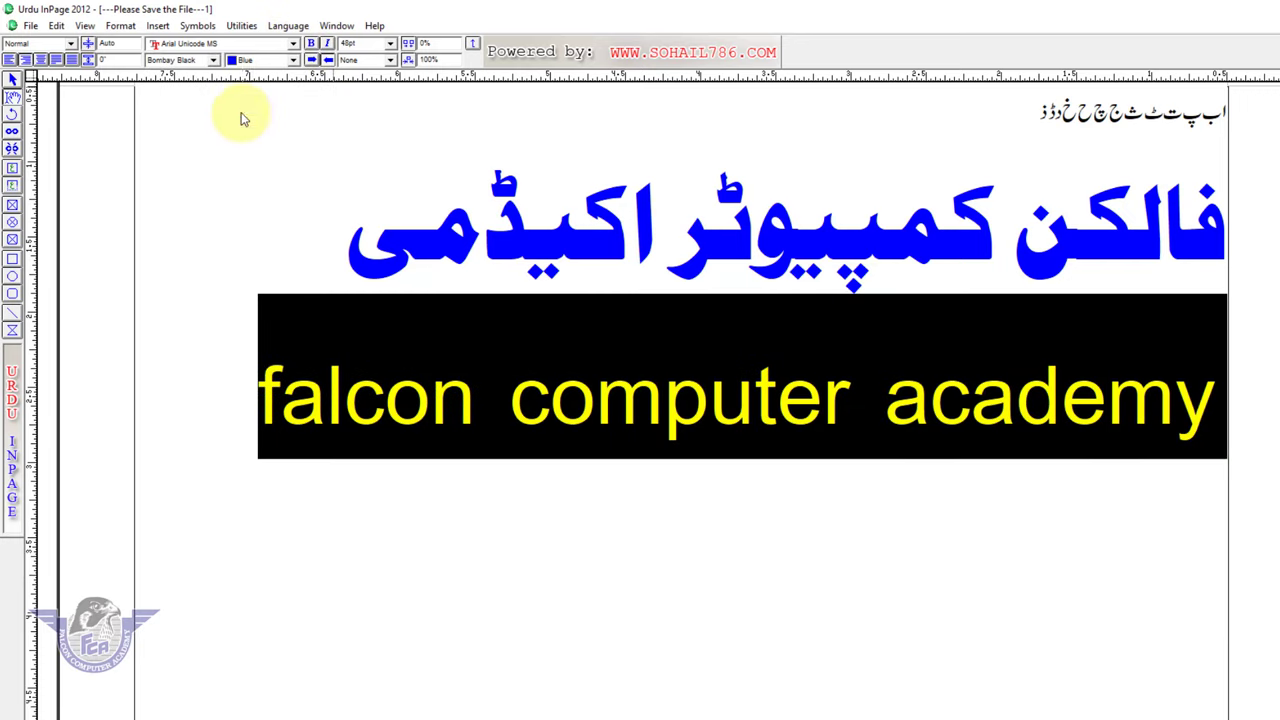
{"action": "left_click", "coordinate": [858, 397]}
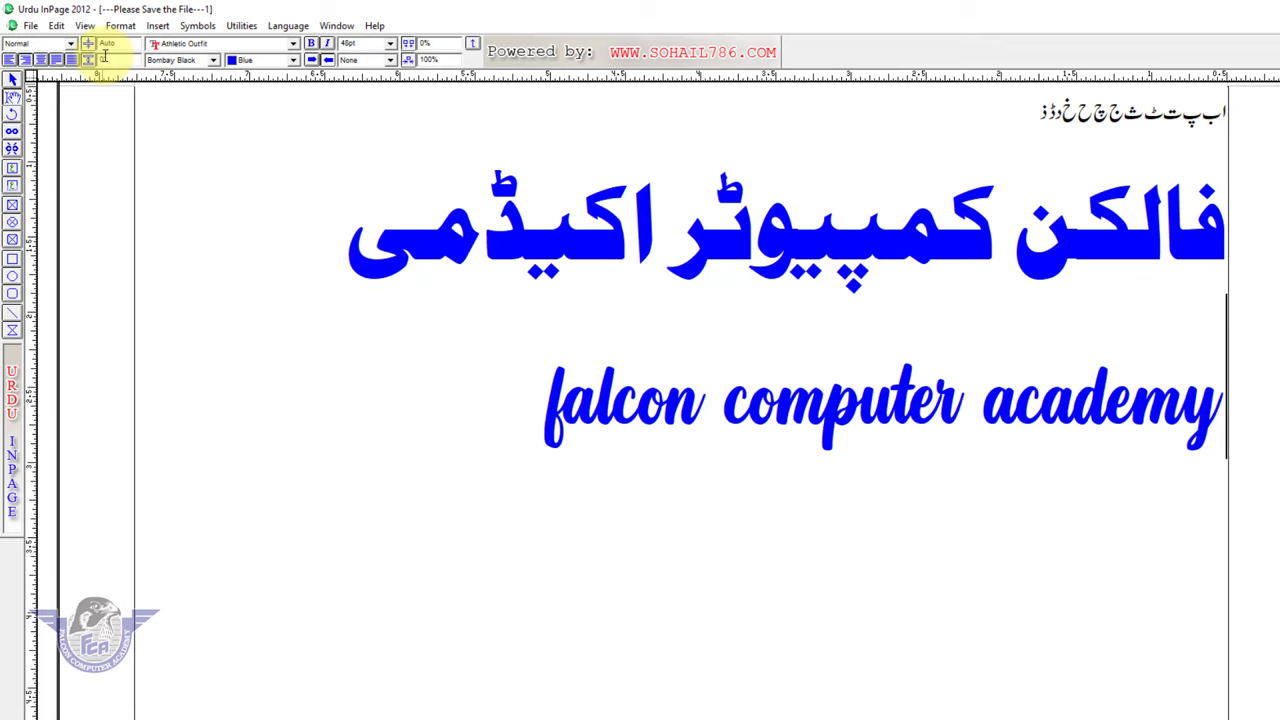
- Drag-select from the 'falcon computer academy' line up through the Urdu heading
{"action": "mouse_move", "coordinate": [548, 410]}
{"action": "left_mouse_down"}
{"action": "mouse_move", "coordinate": [1152, 207]}
{"action": "mouse_move", "coordinate": [1245, 124]}
{"action": "left_mouse_up"}
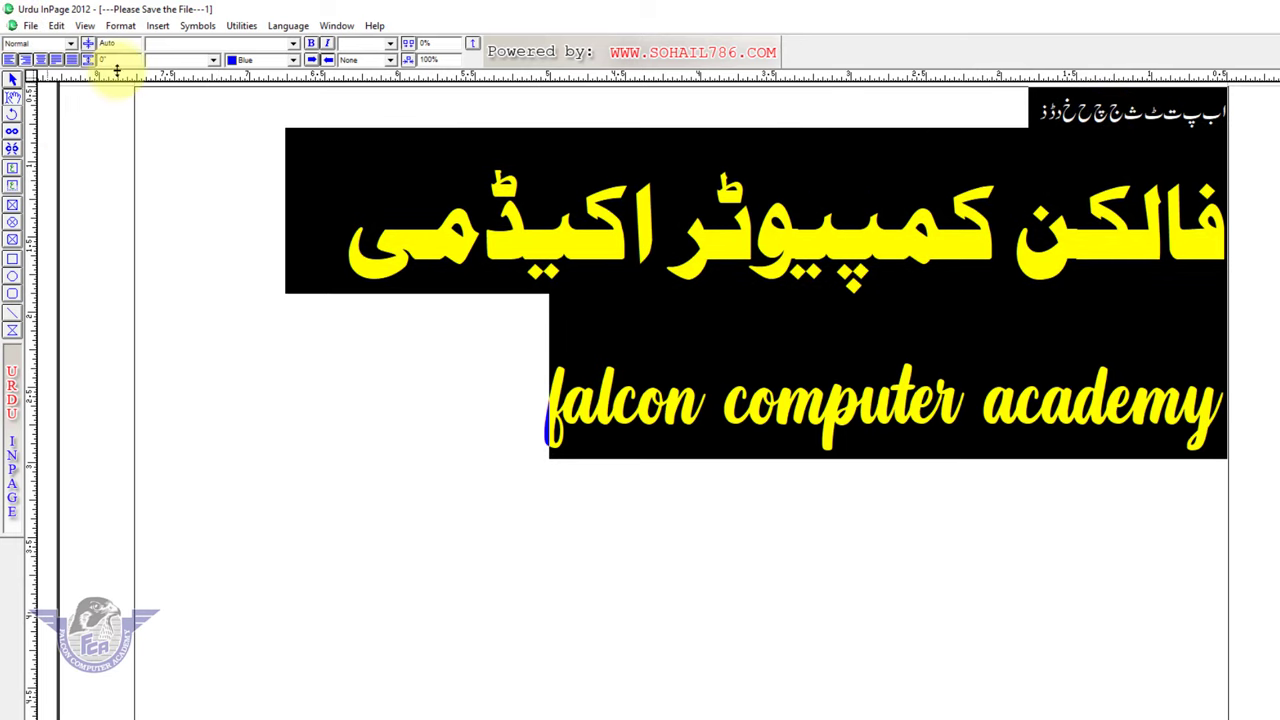
{"action": "type", "text": "1"}
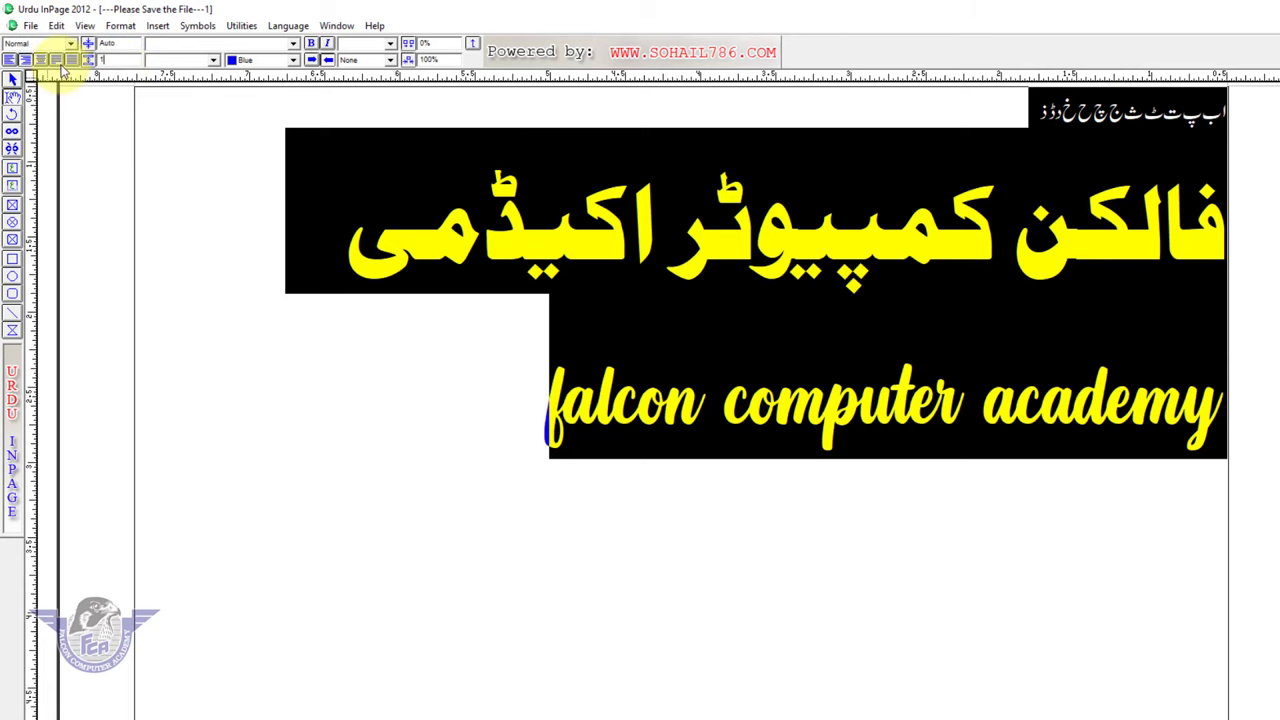
{"action": "key", "text": "Return"}
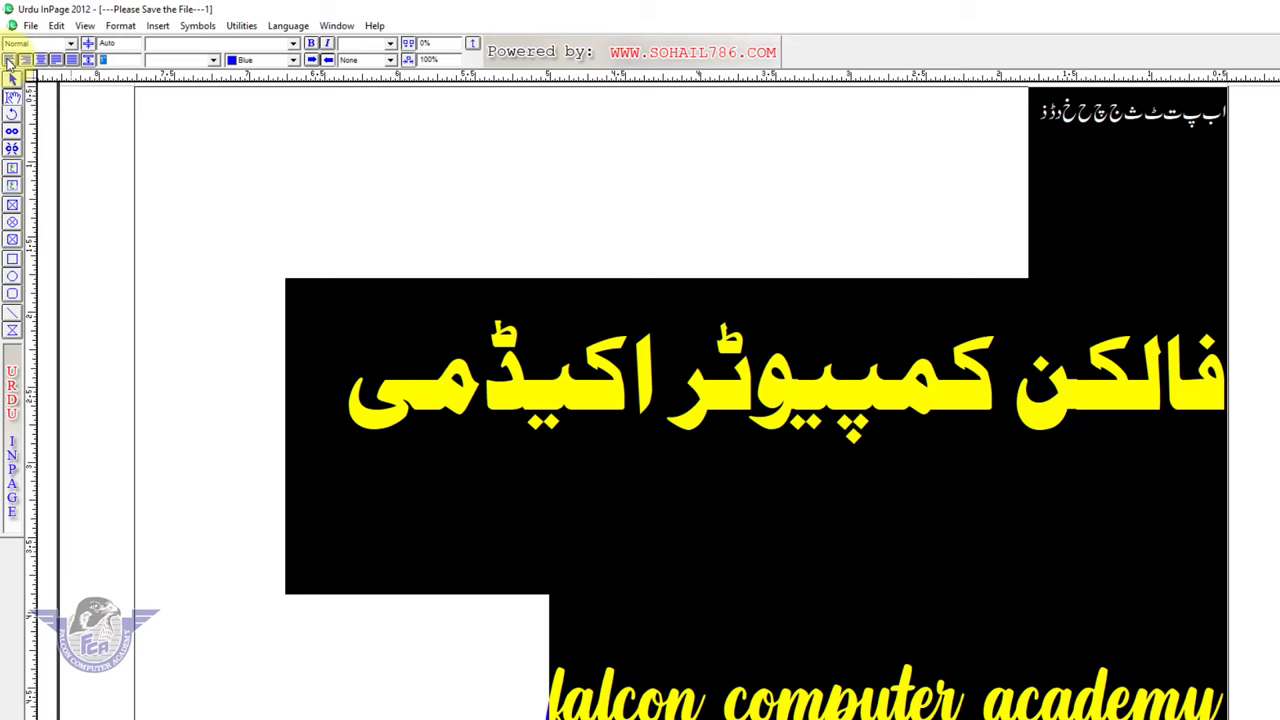
{"action": "type", "text": "0"}
{"action": "key", "text": "Return"}
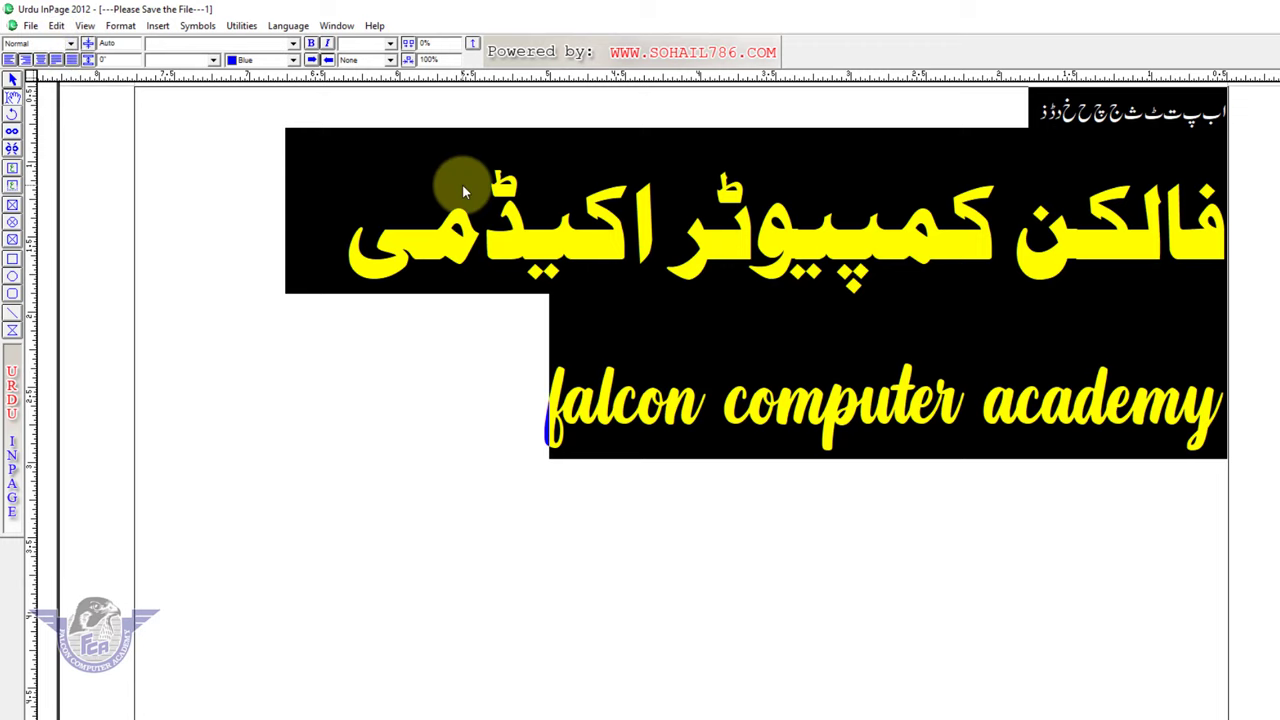
{"action": "left_click", "coordinate": [10, 60]}
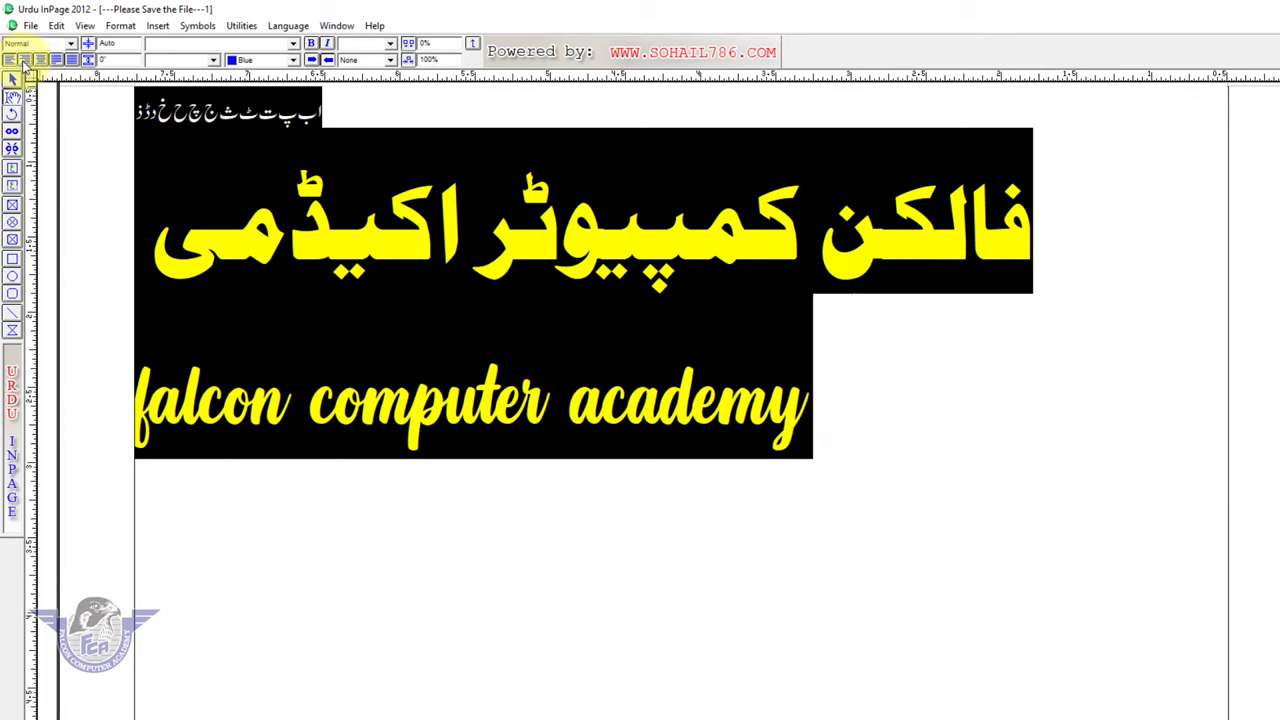
{"action": "left_click", "coordinate": [25, 60]}
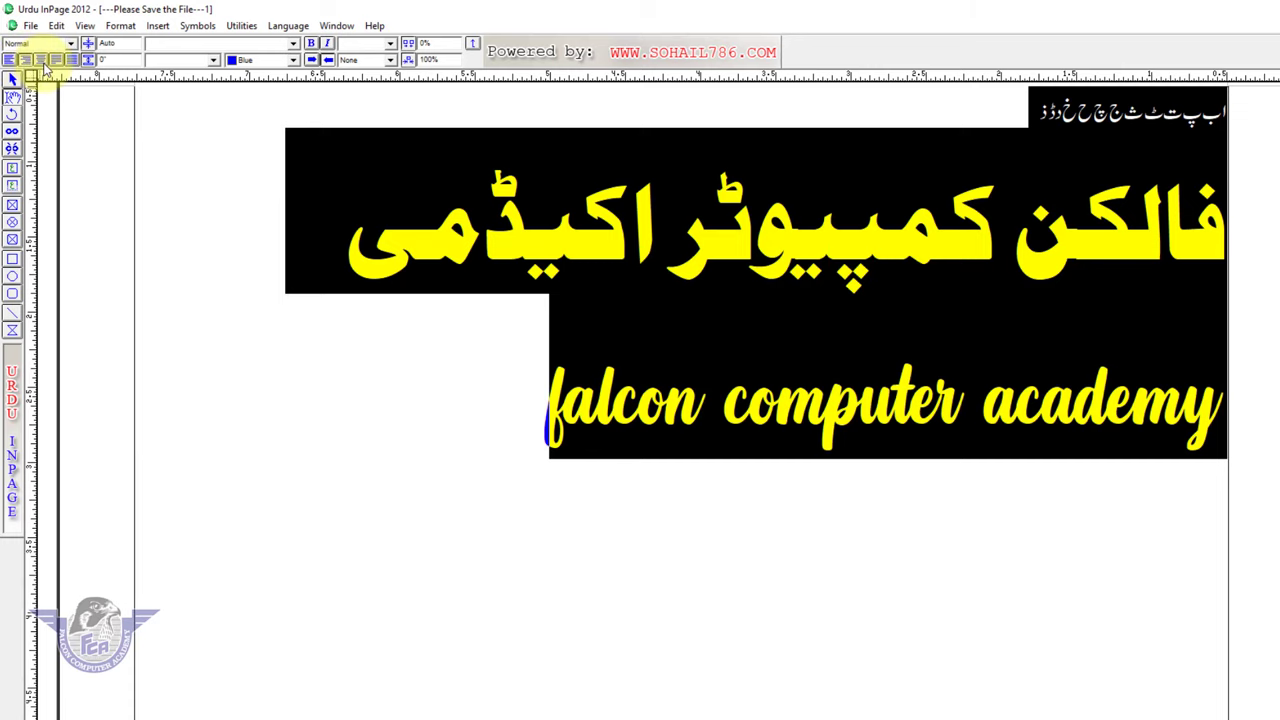
{"action": "left_click", "coordinate": [42, 61]}
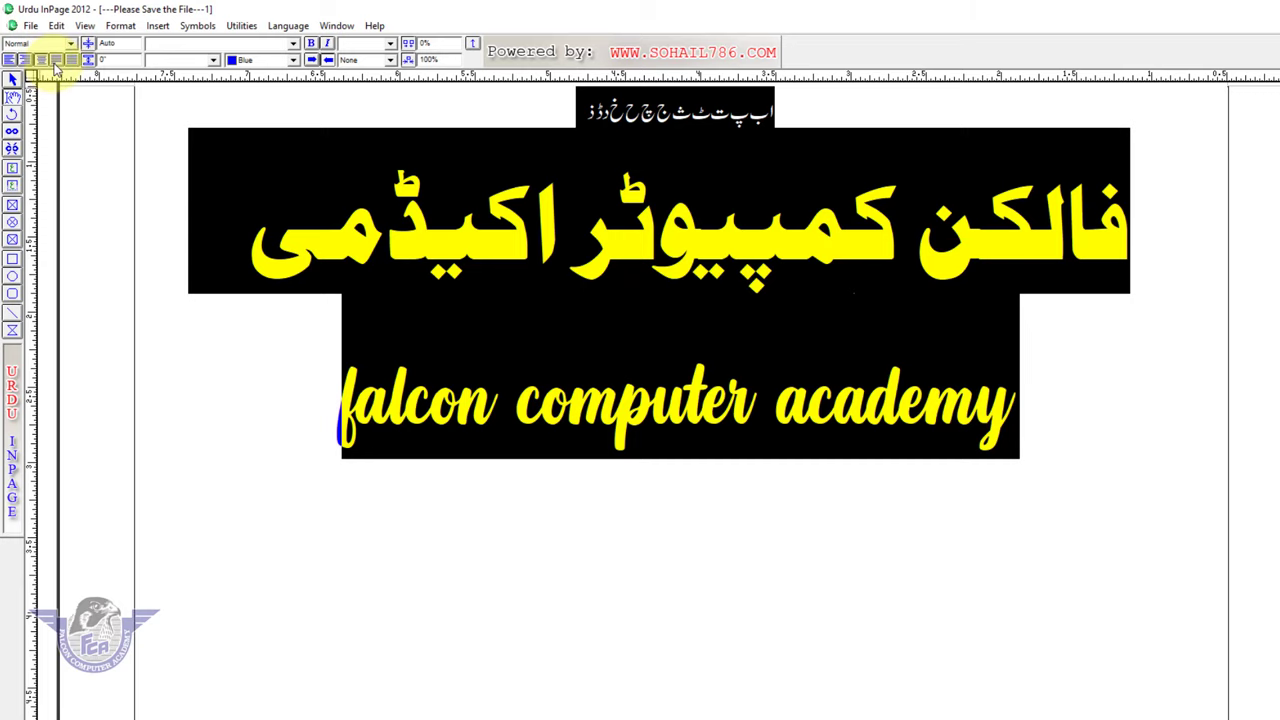
{"action": "left_click", "coordinate": [55, 61]}
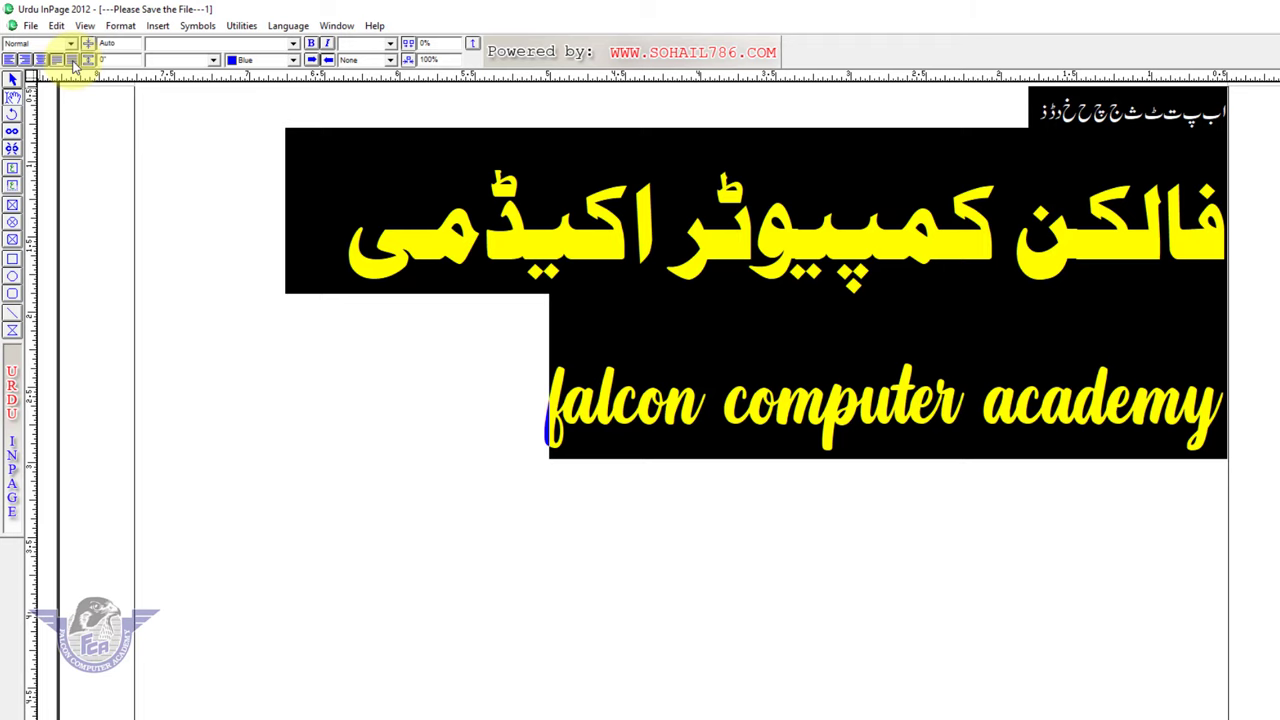
{"action": "left_click", "coordinate": [72, 60]}
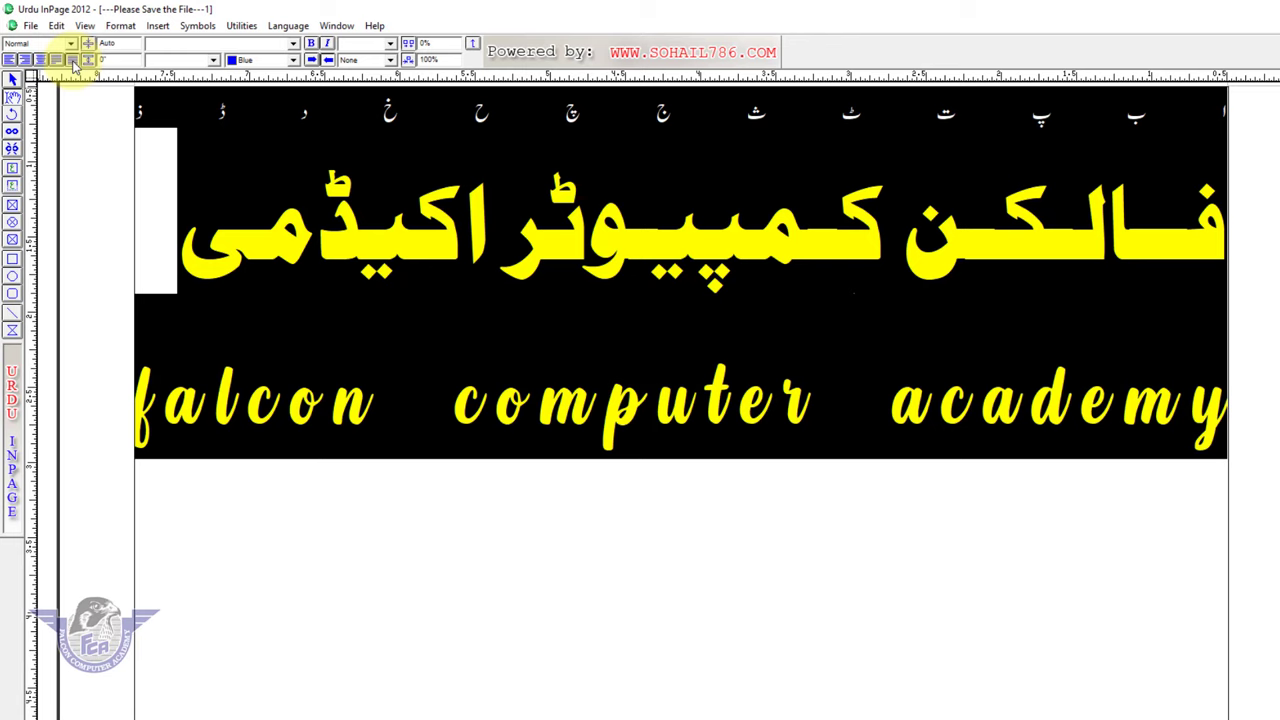
{"action": "left_click", "coordinate": [26, 61]}
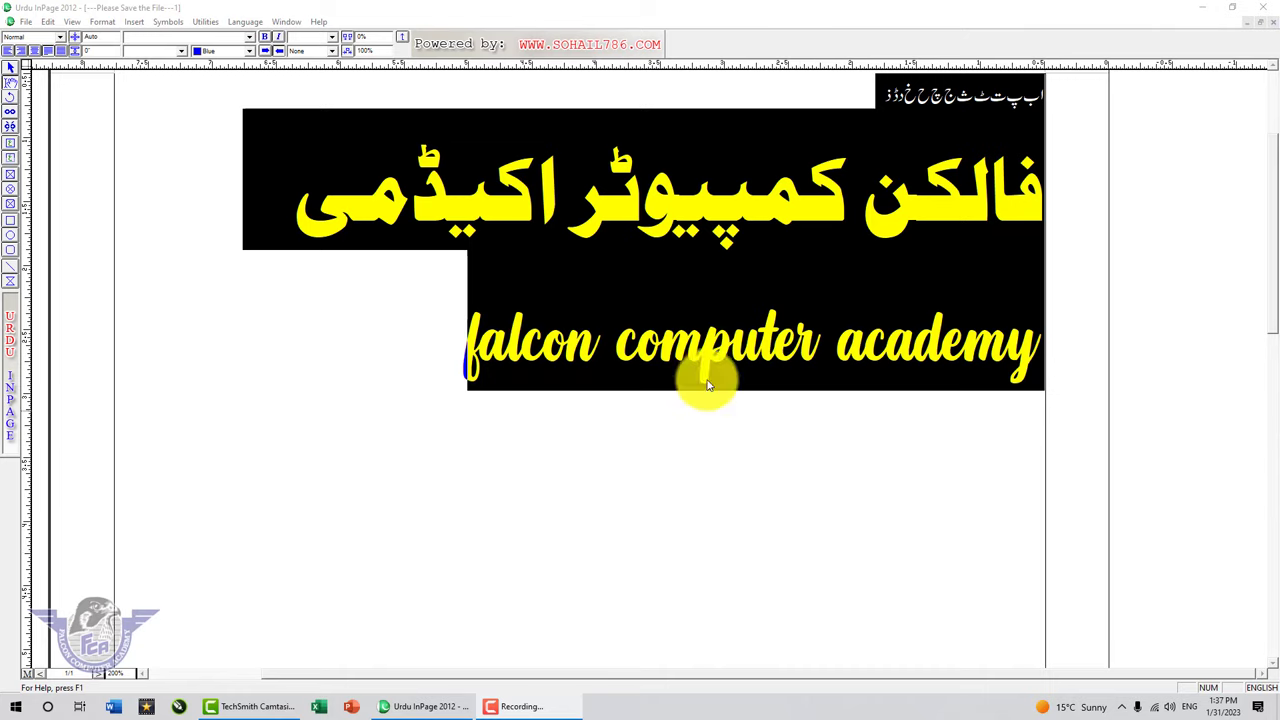
- Create a new blank A4 document
{"action": "left_click", "coordinate": [189, 169]}
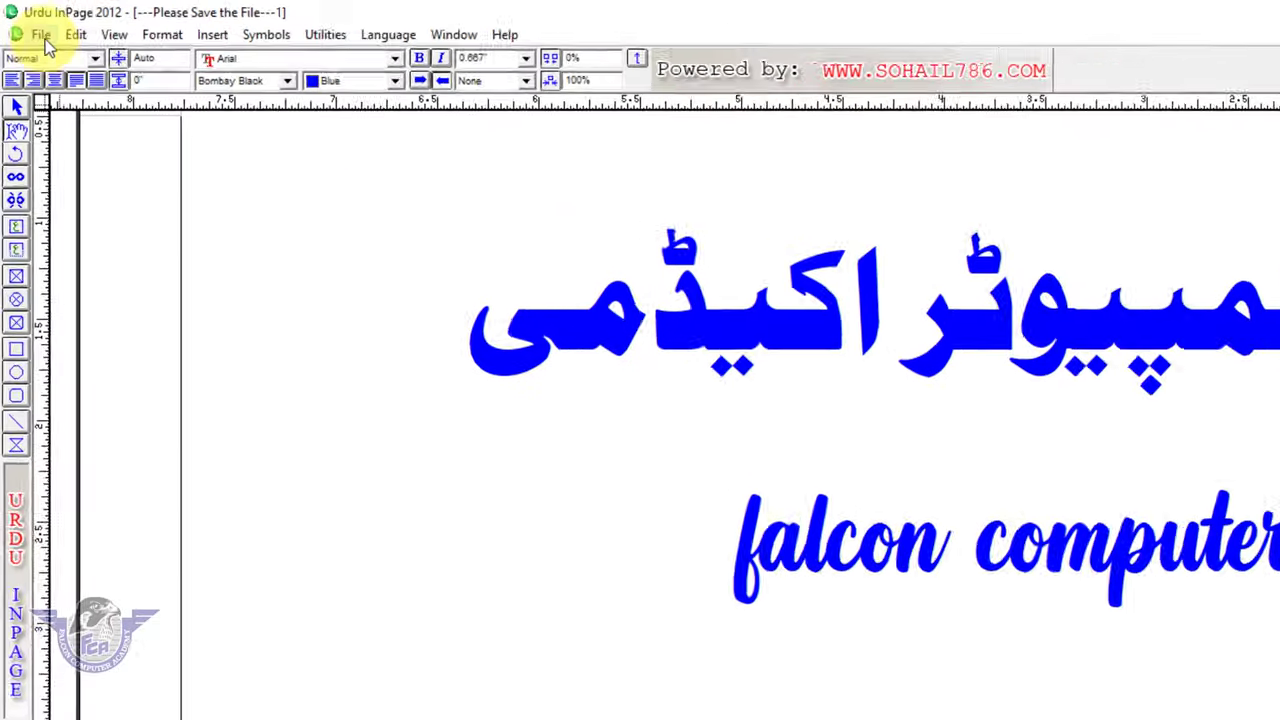
{"action": "left_click", "coordinate": [26, 21]}
{"action": "left_click", "coordinate": [76, 78]}
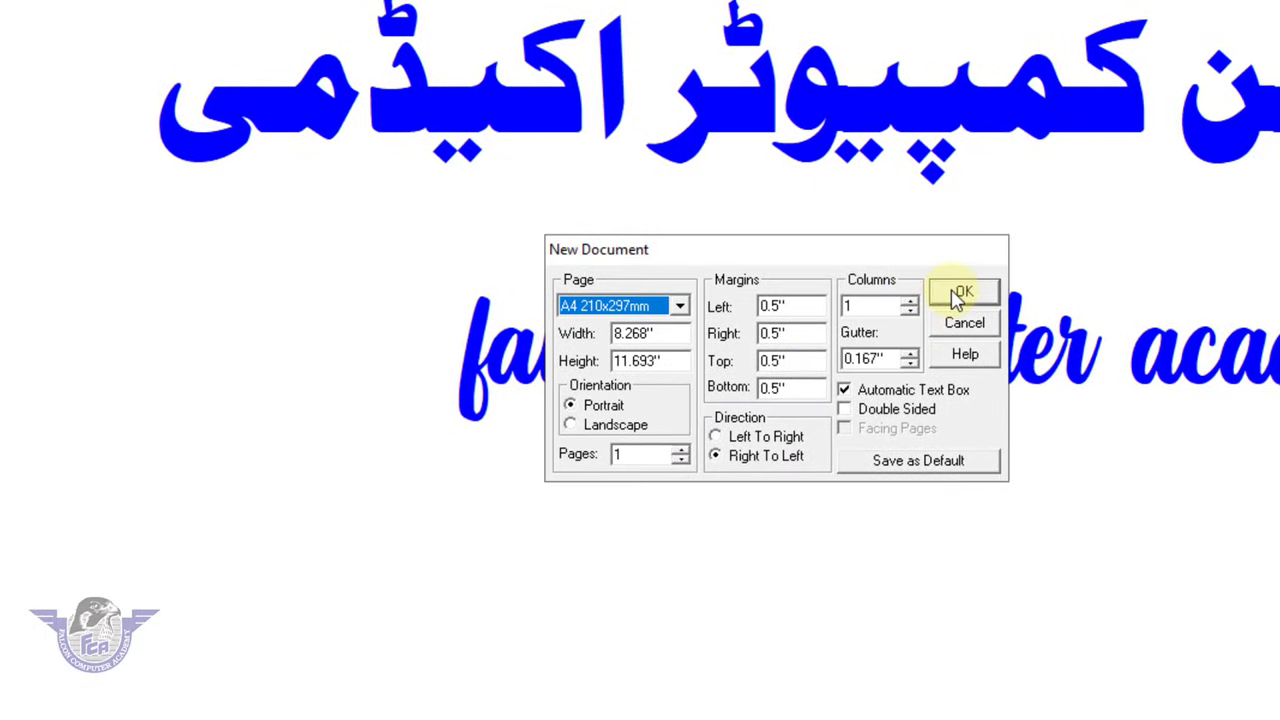
{"action": "mouse_move", "coordinate": [600, 257]}
{"action": "left_mouse_down"}
{"action": "mouse_move", "coordinate": [237, 220]}
{"action": "mouse_move", "coordinate": [214, 295]}
{"action": "left_mouse_up"}
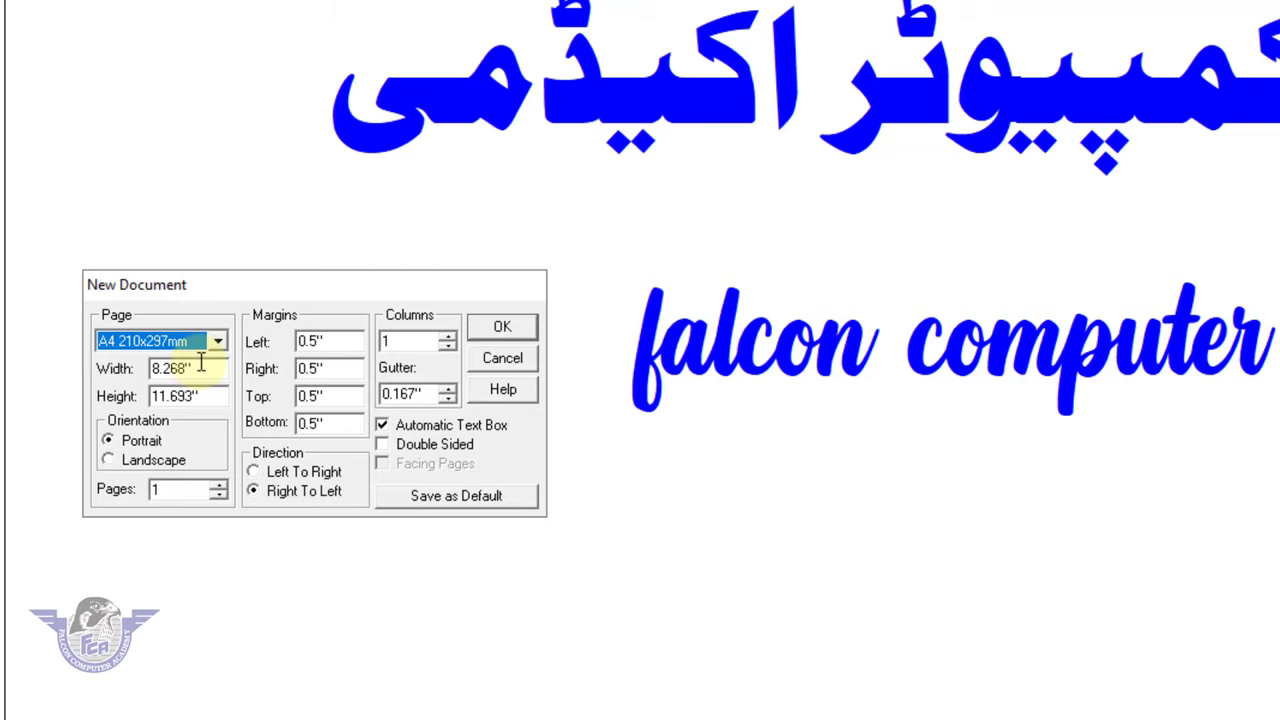
{"action": "left_click", "coordinate": [490, 330]}
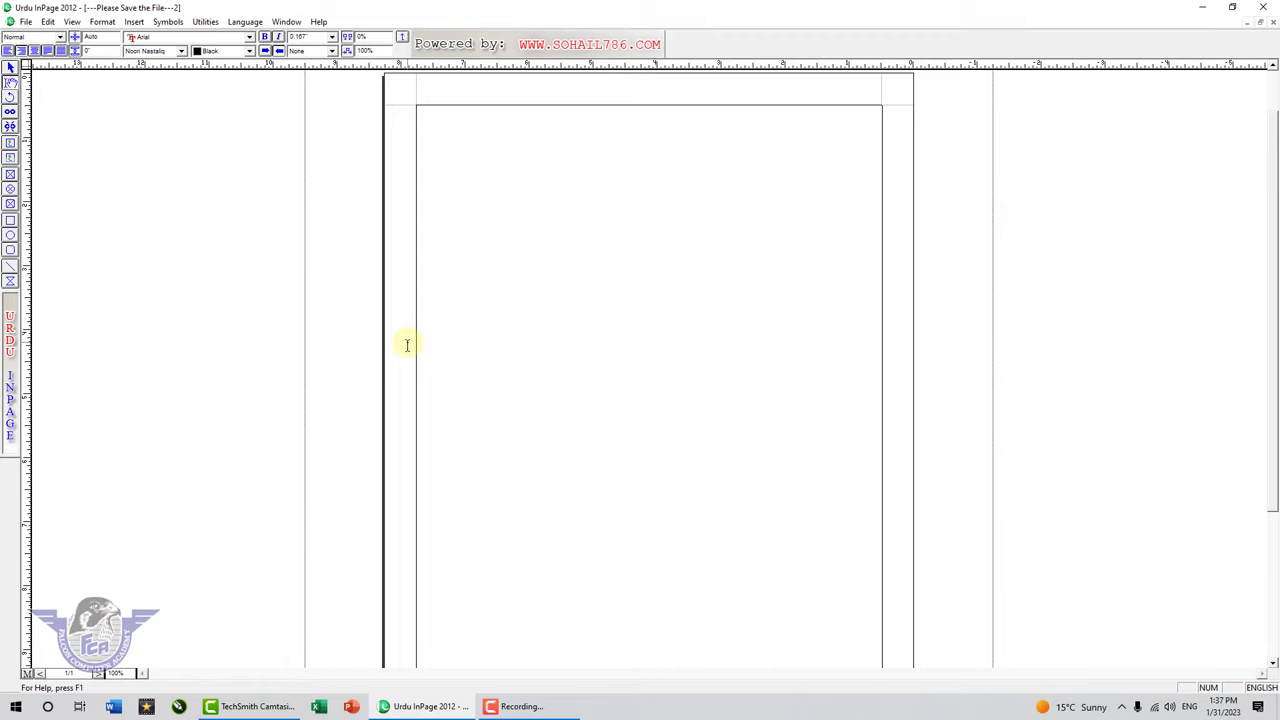
- Zoom the page to 200% with F8 and pick the text box tool
{"action": "key", "text": "F8"}
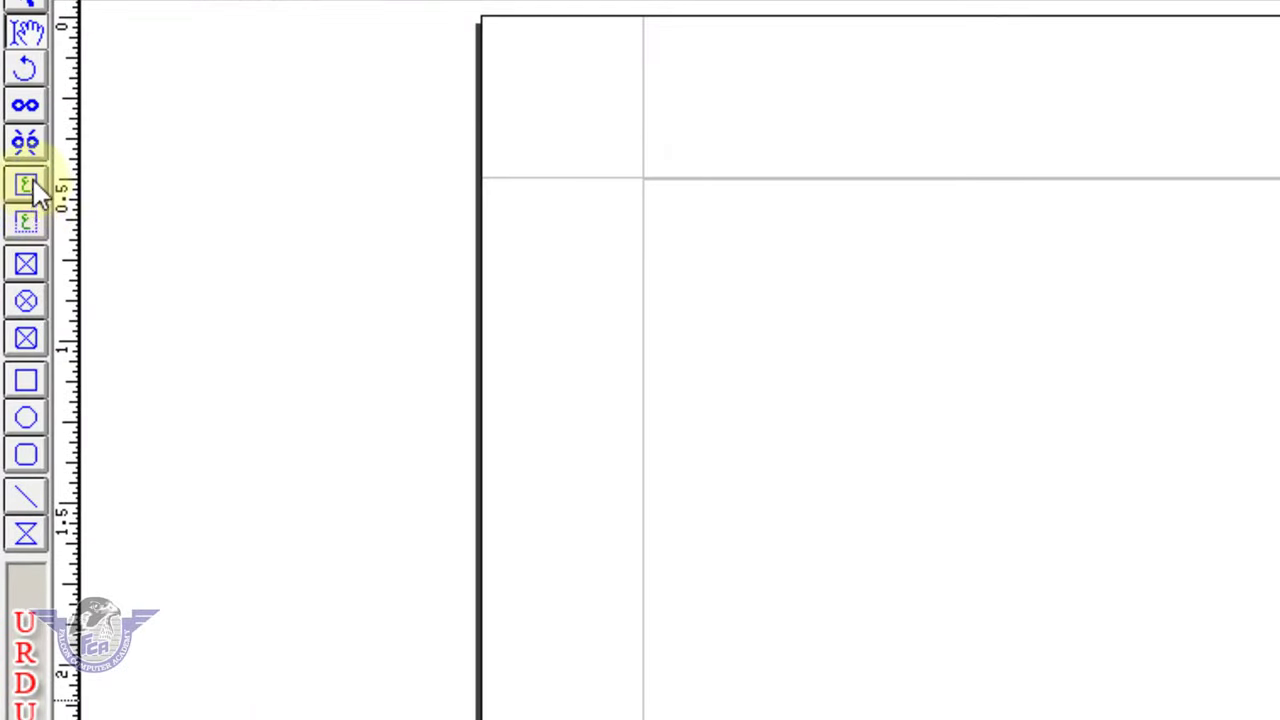
{"action": "left_click", "coordinate": [28, 193]}
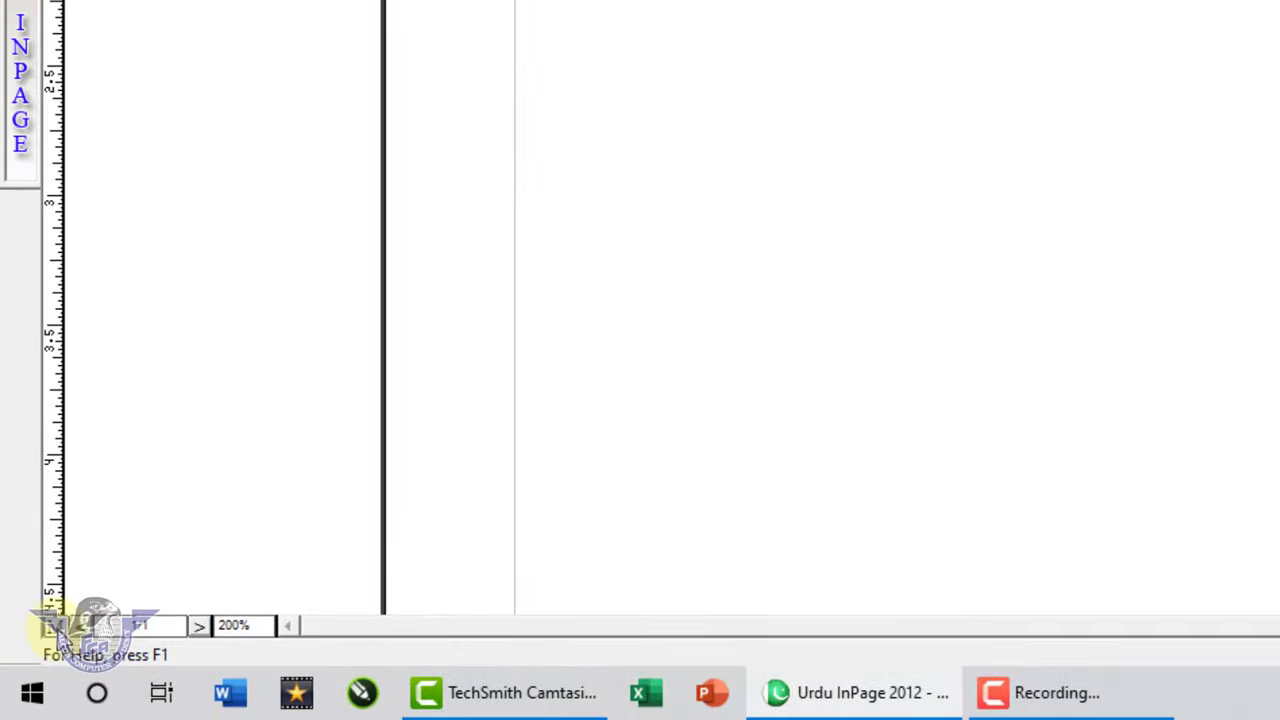
{"action": "left_click", "coordinate": [20, 122]}
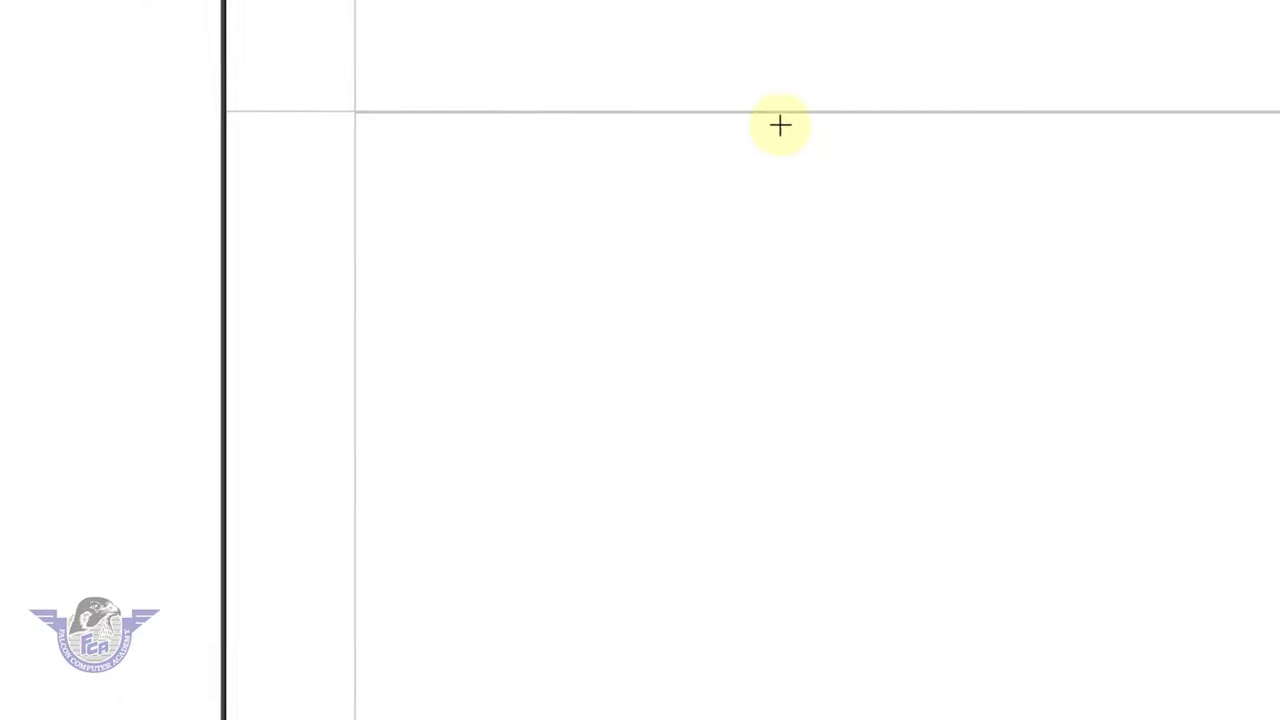
- Draw a text box and size it to 3.5 wide by 5 high
{"action": "left_click_drag", "start_coordinate": [941, 124], "coordinate": [1070, 332]}
{"action": "left_click_drag", "start_coordinate": [389, 331], "coordinate": [682, 715]}
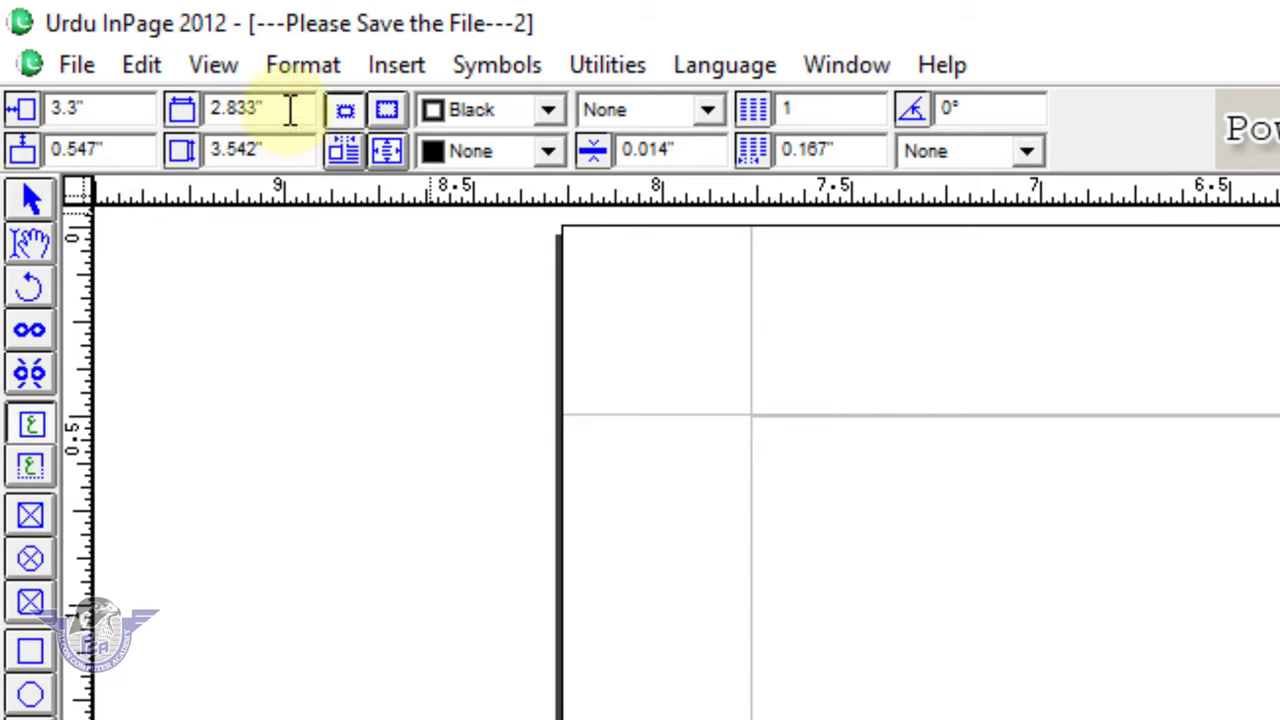
{"action": "left_click_drag", "start_coordinate": [271, 107], "coordinate": [86, 134]}
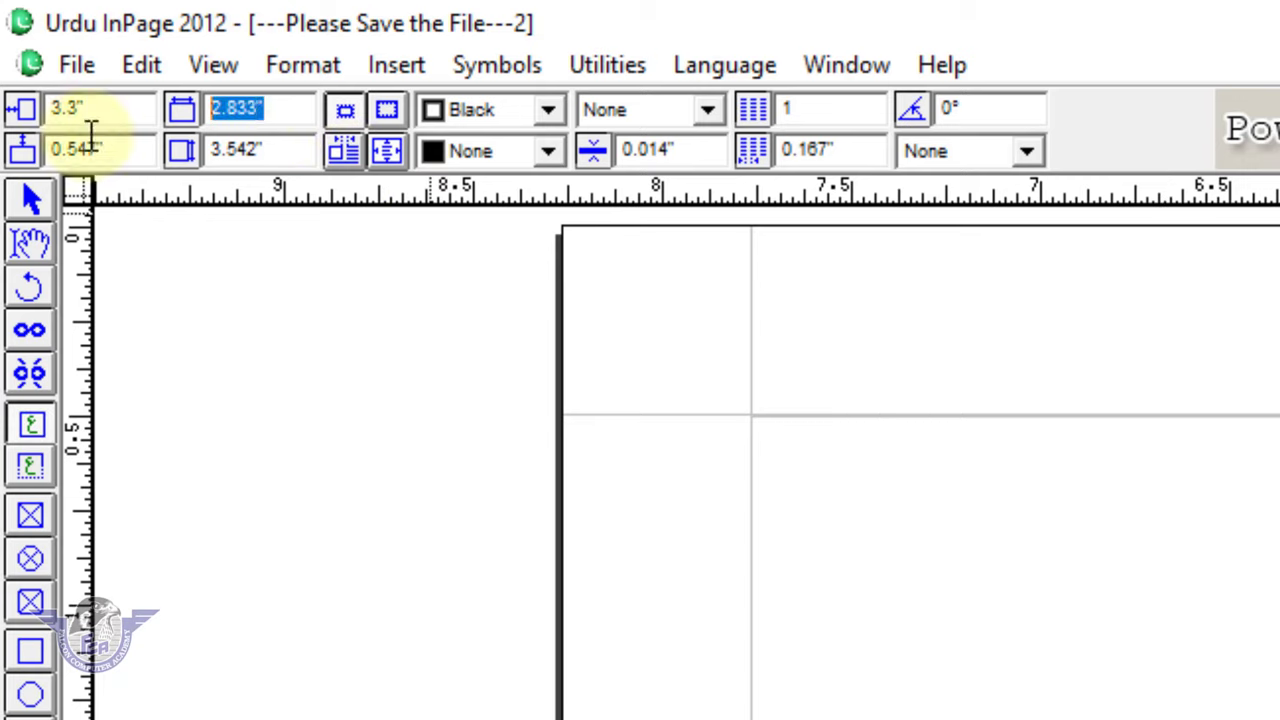
{"action": "type", "text": "3"}
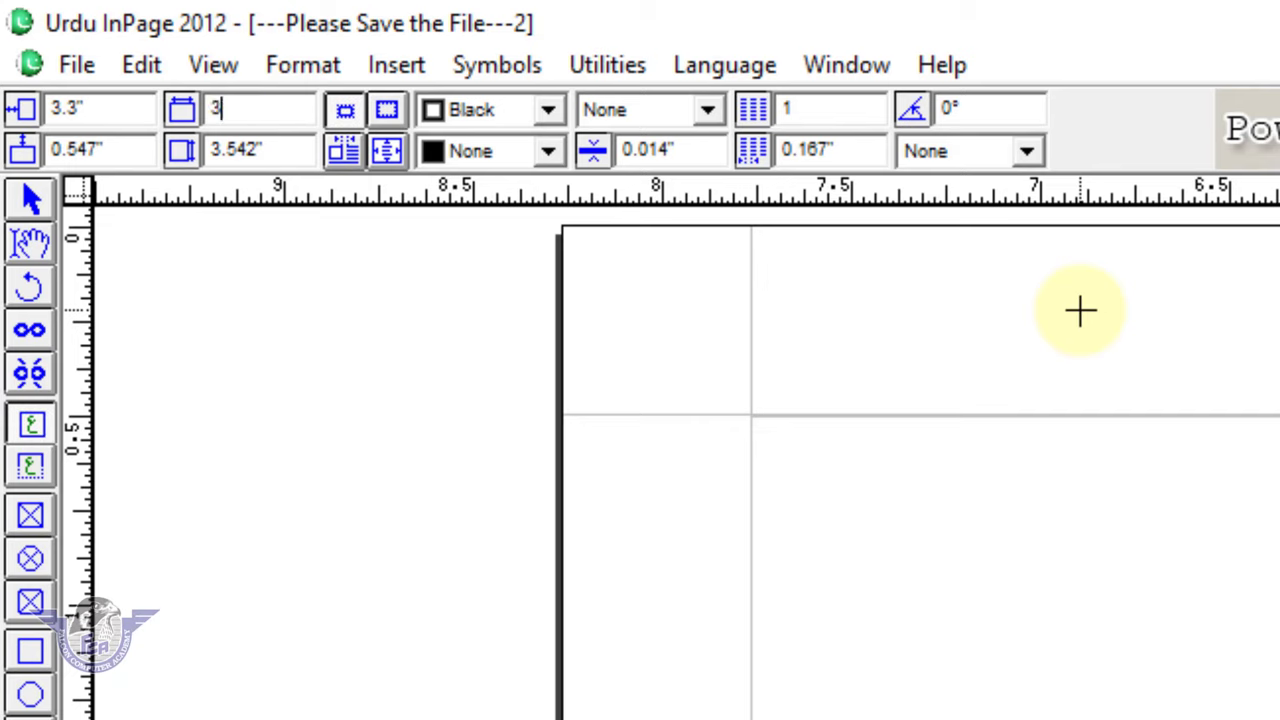
{"action": "type", "text": ".5"}
{"action": "key", "text": "Tab"}
{"action": "type", "text": "5"}
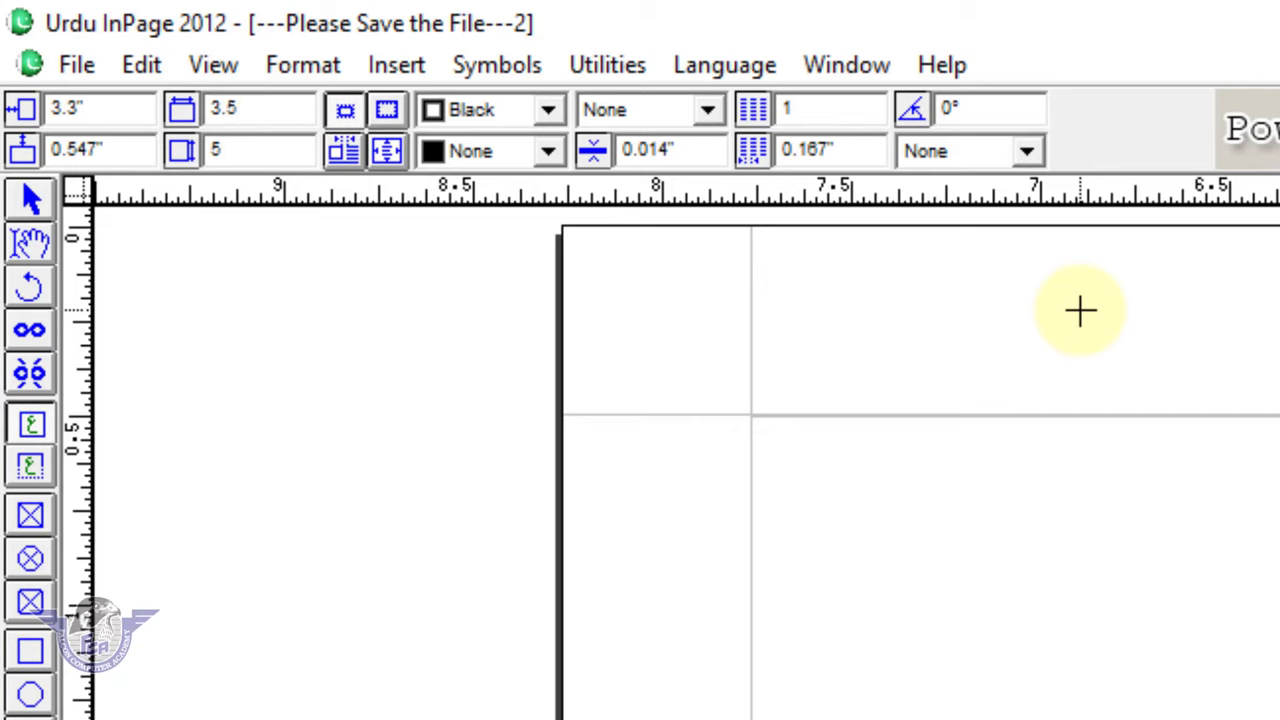
{"action": "key", "text": "Return"}
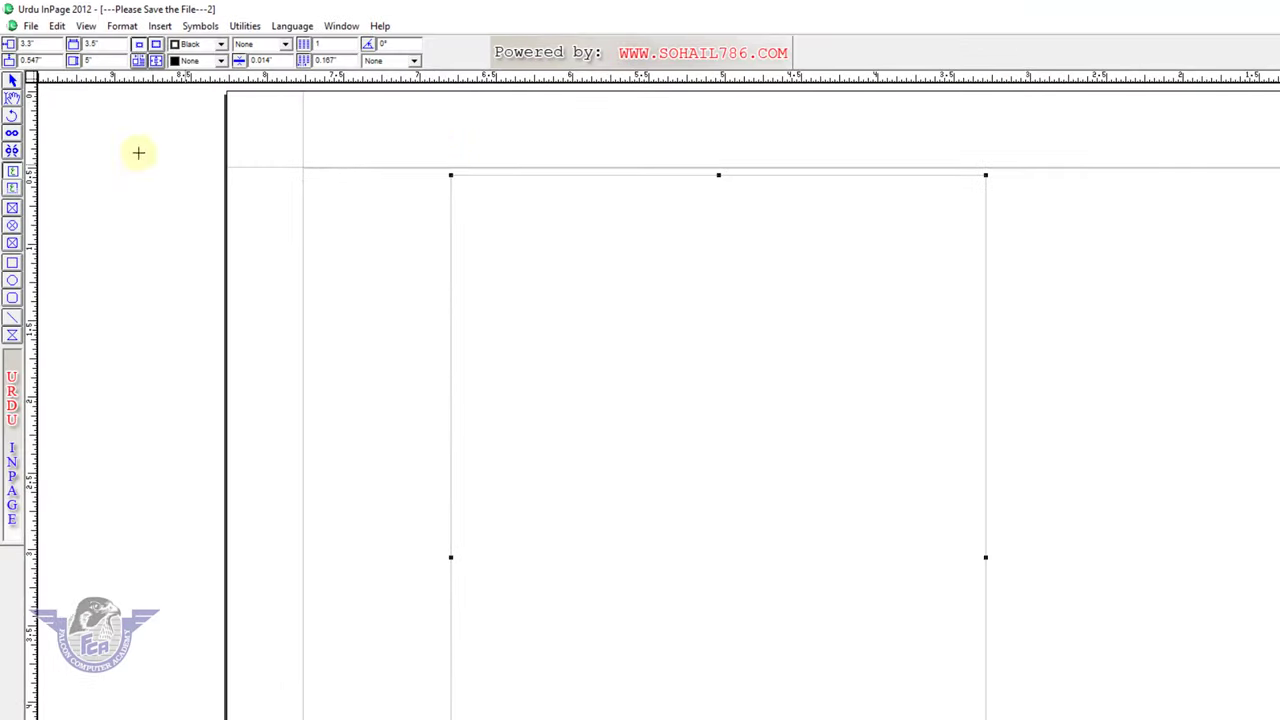
- Move the text box up to just below the page's top margin
{"action": "left_click", "coordinate": [12, 82]}
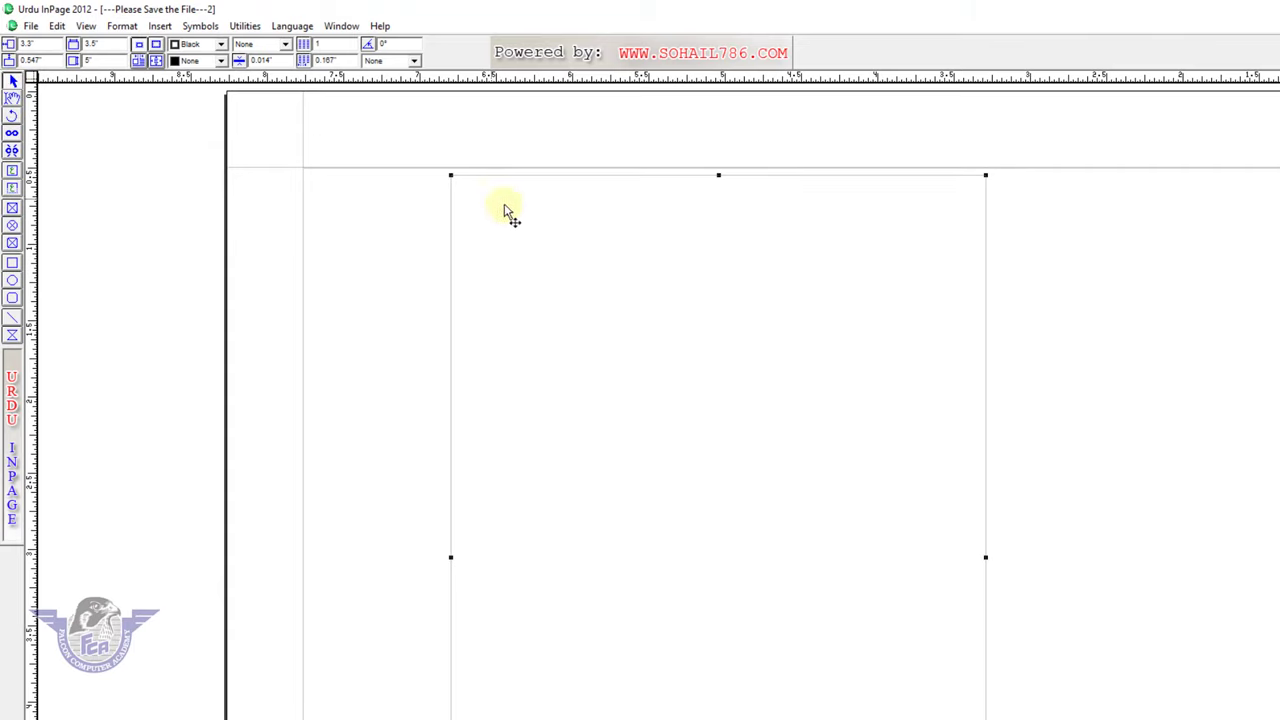
{"action": "left_click_drag", "start_coordinate": [585, 272], "coordinate": [694, 277]}
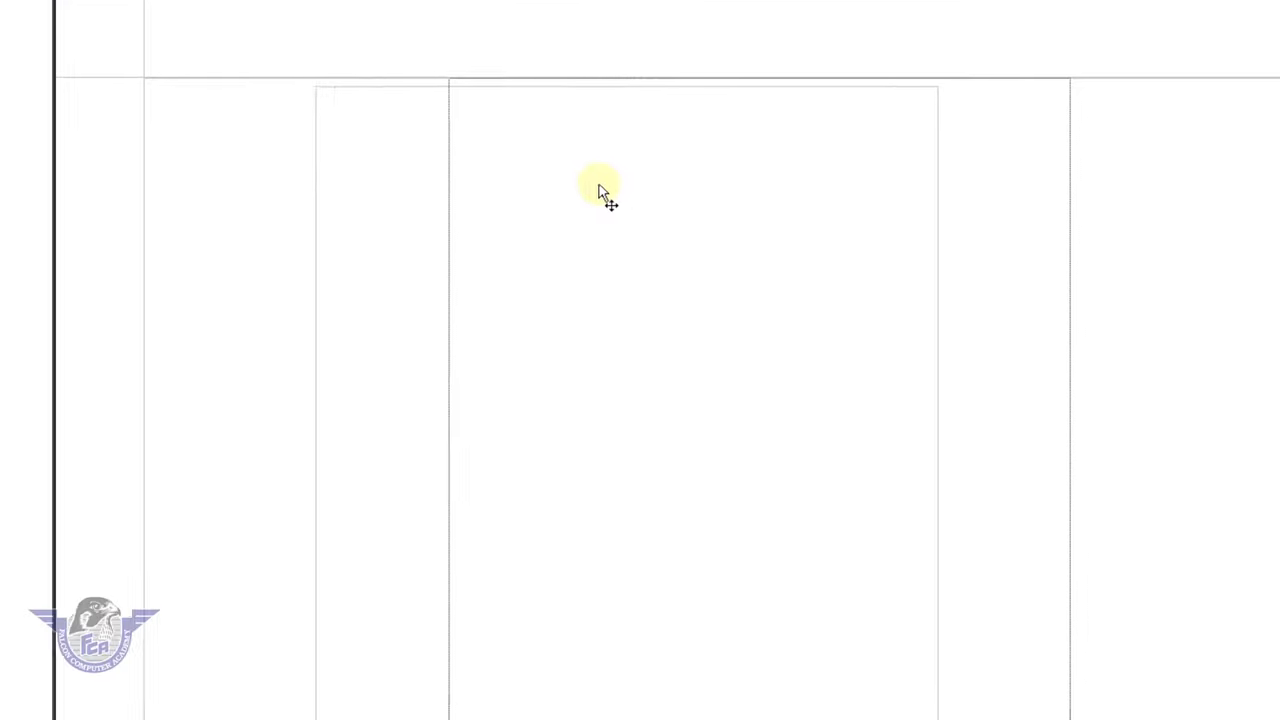
{"action": "mouse_move", "coordinate": [599, 190]}
{"action": "left_mouse_down"}
{"action": "mouse_move", "coordinate": [560, 160]}
{"action": "mouse_move", "coordinate": [554, 209]}
{"action": "left_mouse_up"}
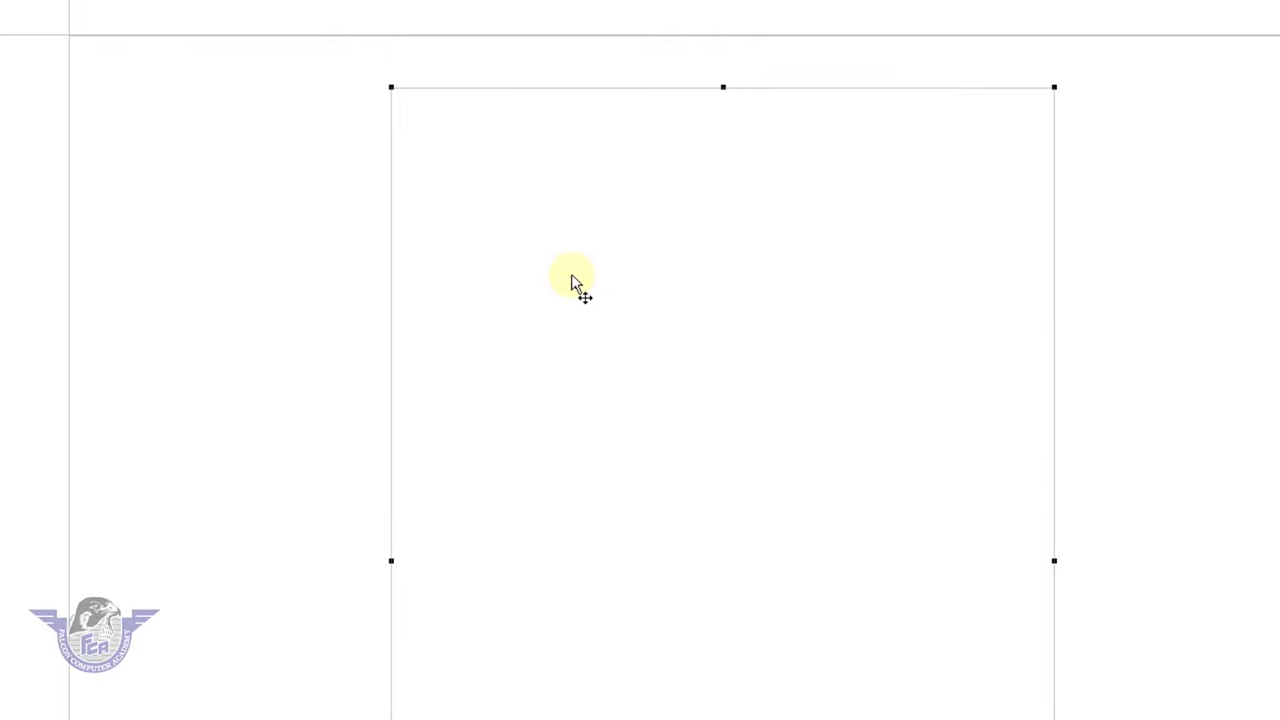
{"action": "left_click_drag", "start_coordinate": [571, 280], "coordinate": [575, 234]}
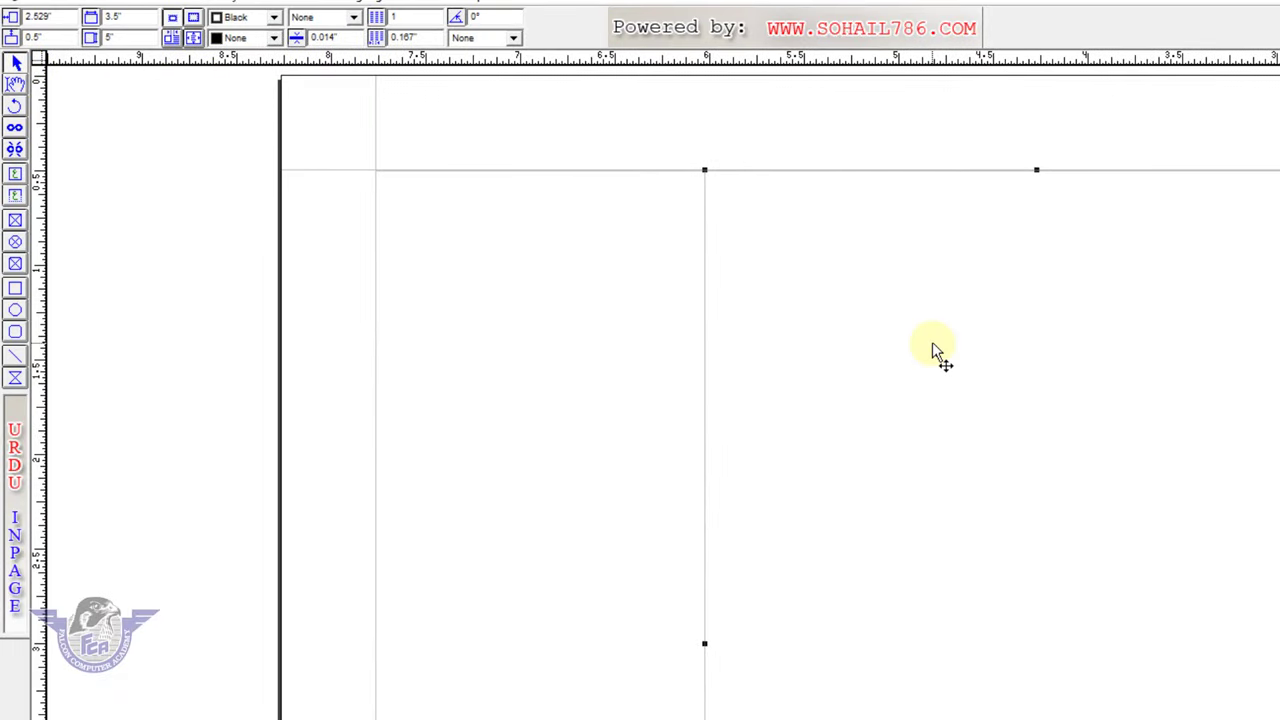
- In the text box's Object properties, set the border colour to Blue
{"action": "right_click", "coordinate": [932, 345]}
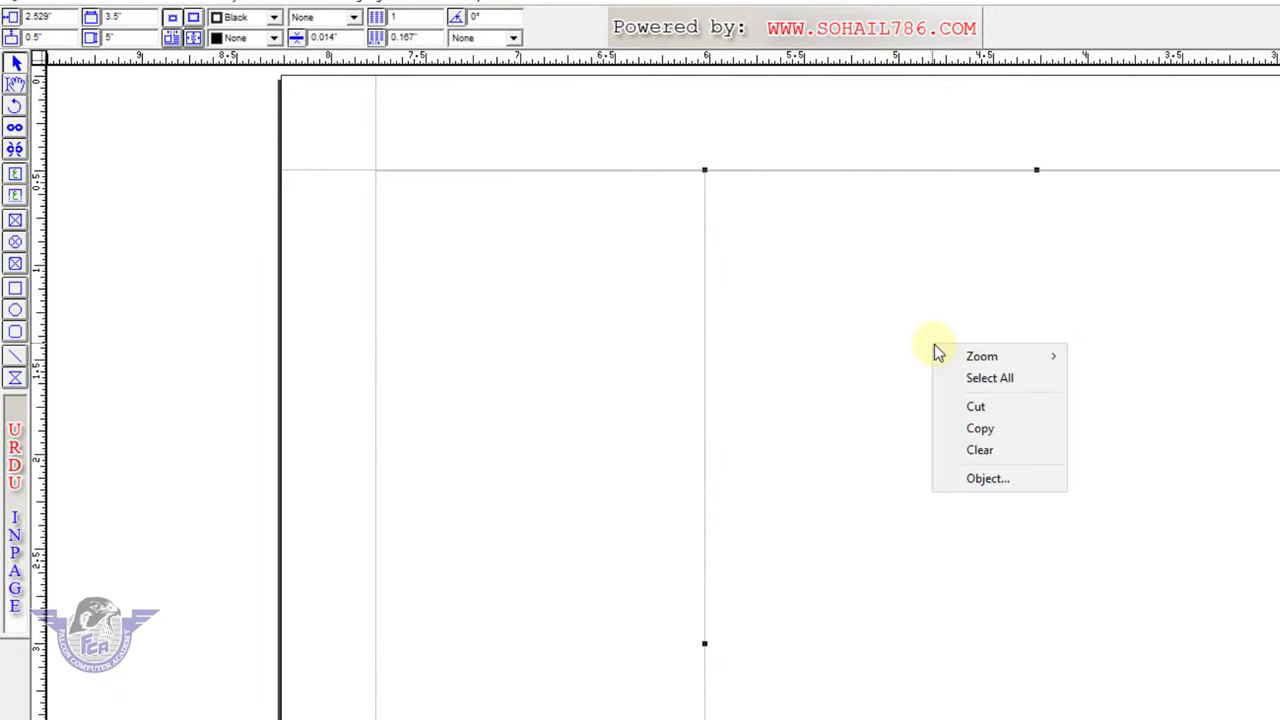
{"action": "left_click", "coordinate": [1011, 479]}
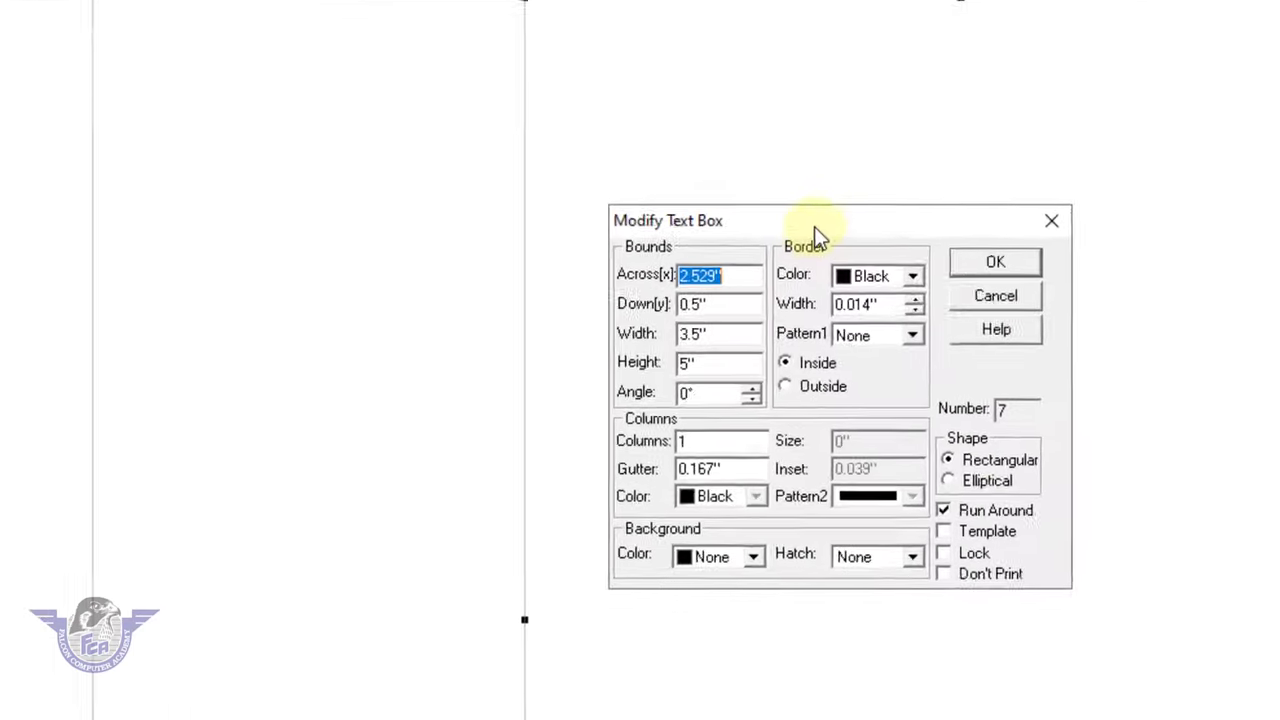
{"action": "left_click_drag", "start_coordinate": [784, 190], "coordinate": [301, 178]}
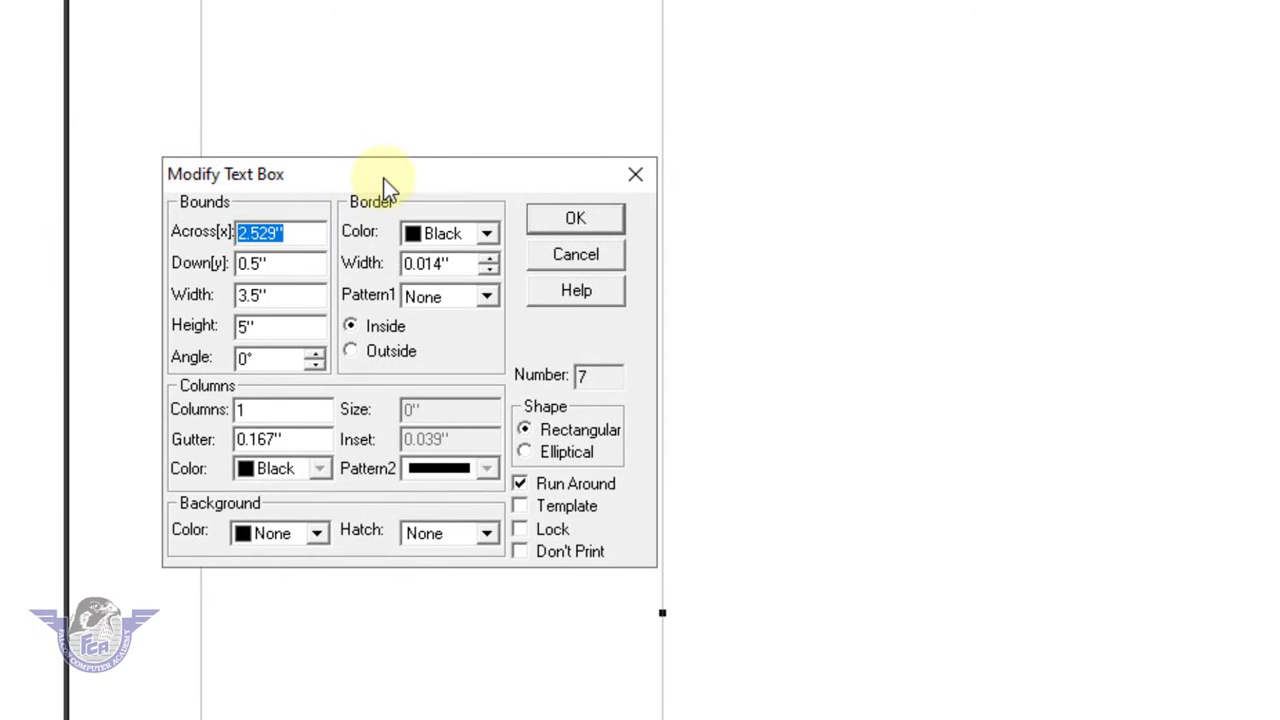
{"action": "left_click", "coordinate": [432, 240]}
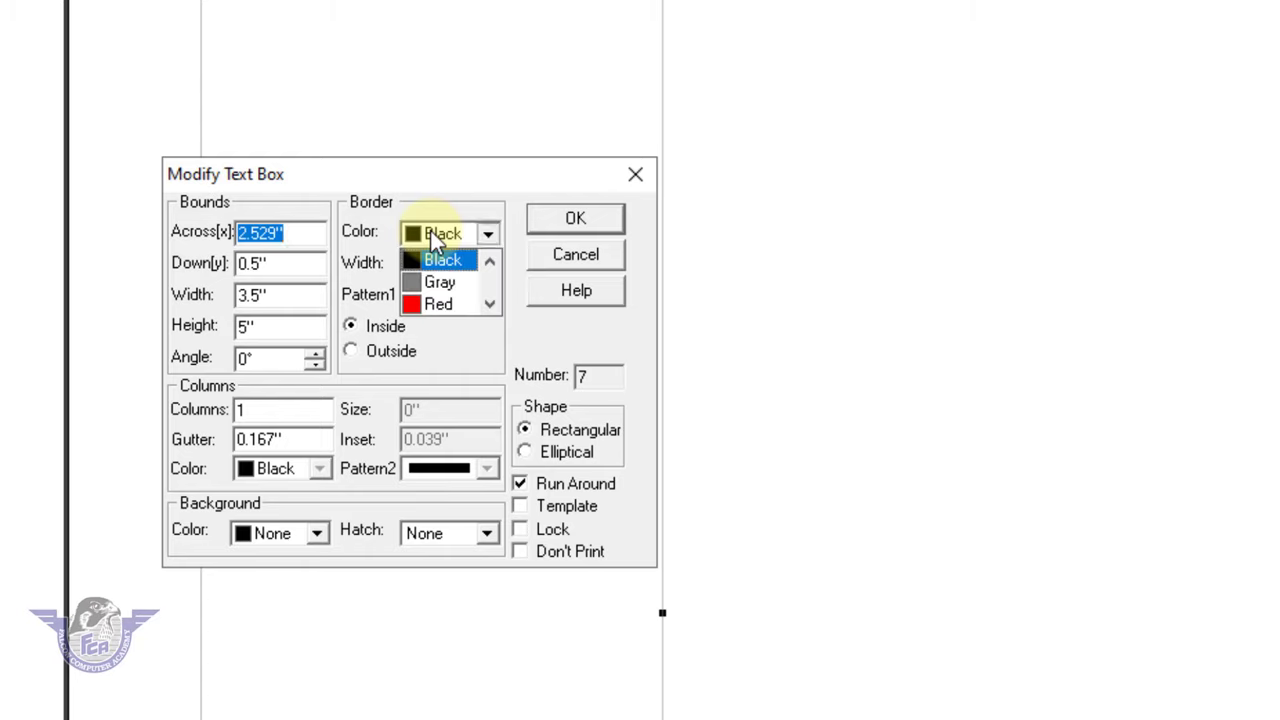
{"action": "left_click", "coordinate": [489, 304]}
{"action": "left_click", "coordinate": [489, 304]}
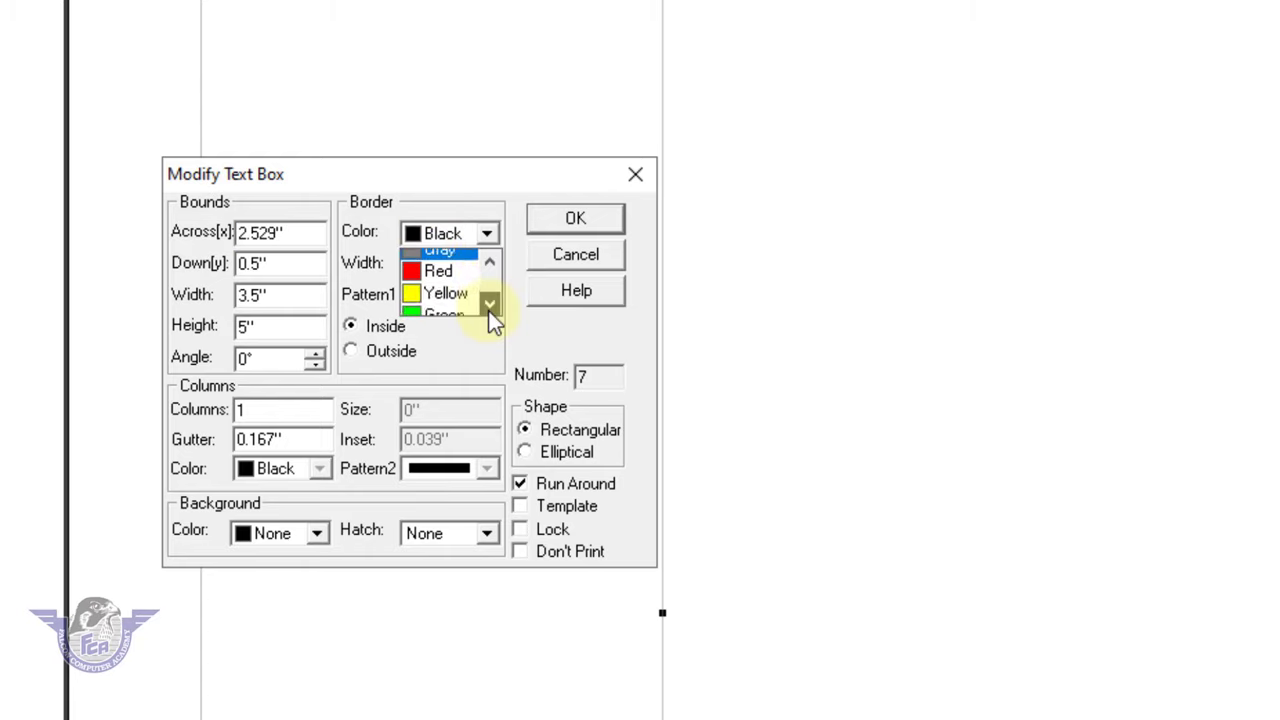
{"action": "left_click", "coordinate": [489, 304]}
{"action": "left_click", "coordinate": [489, 304]}
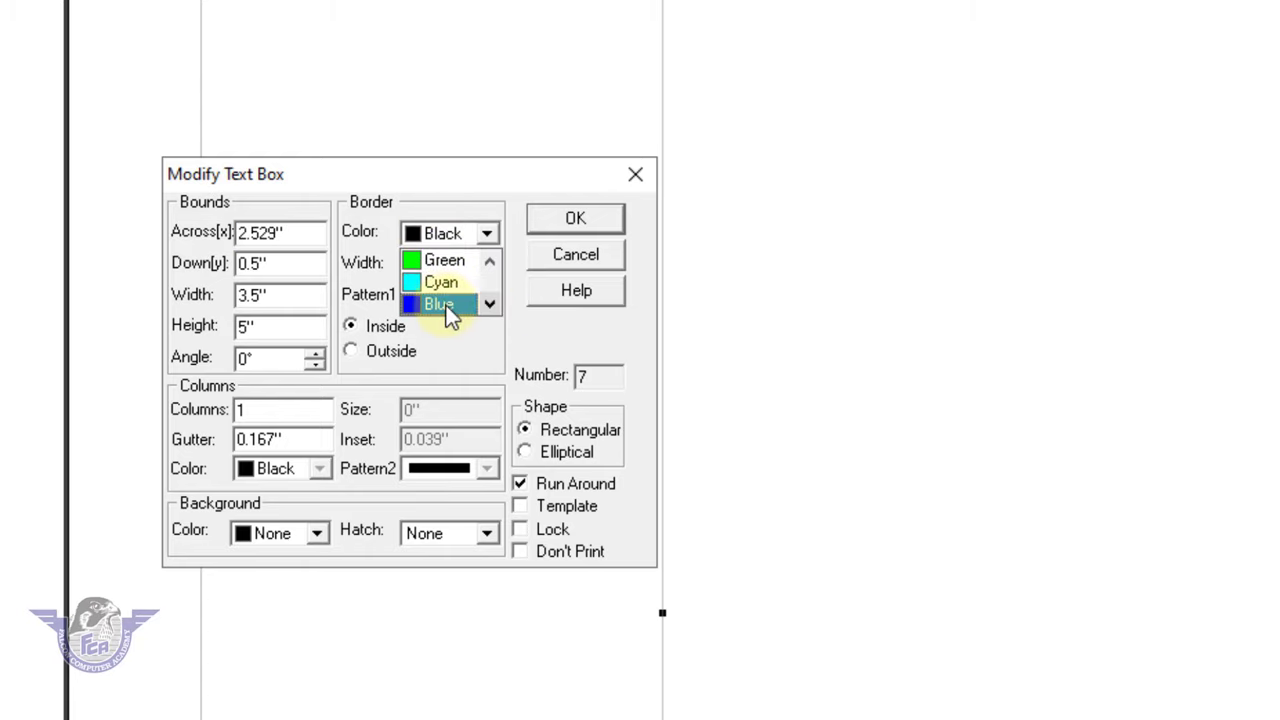
{"action": "left_click", "coordinate": [440, 304]}
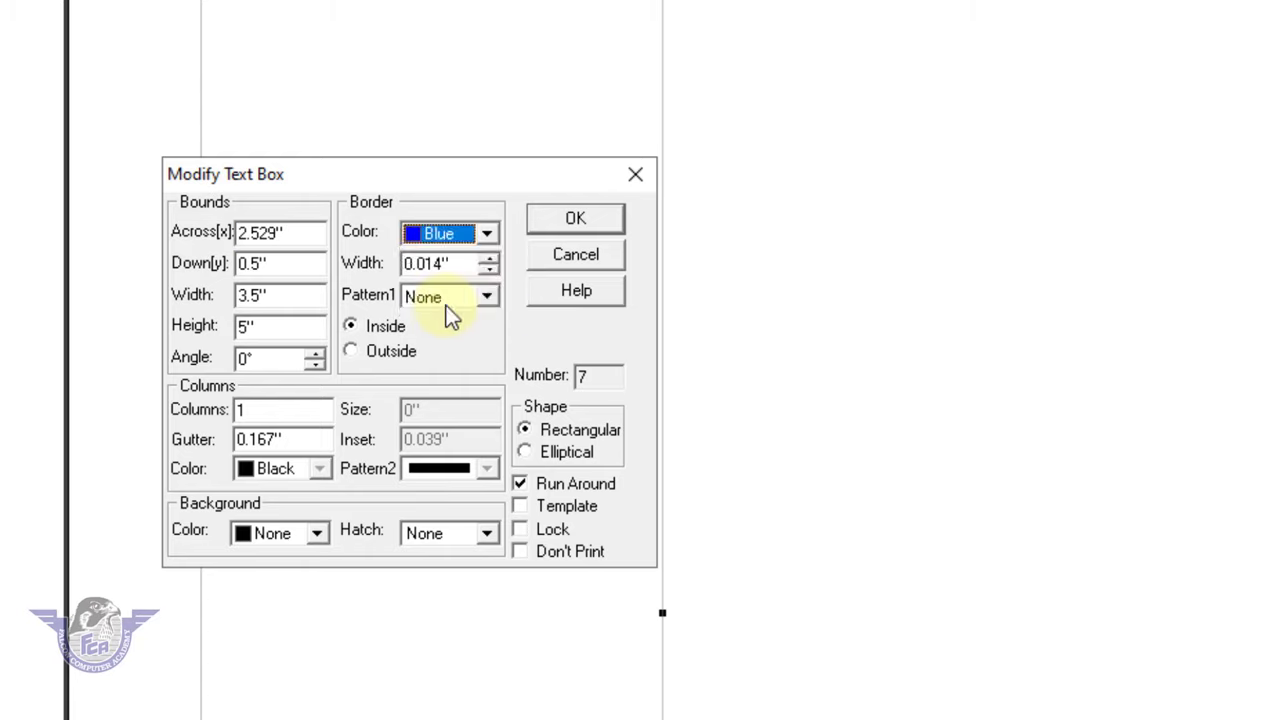
- Increase the border width to 0.098"
{"action": "left_click", "coordinate": [490, 258]}
{"action": "left_click", "coordinate": [490, 258]}
{"action": "left_click", "coordinate": [490, 258]}
{"action": "left_click", "coordinate": [490, 258]}
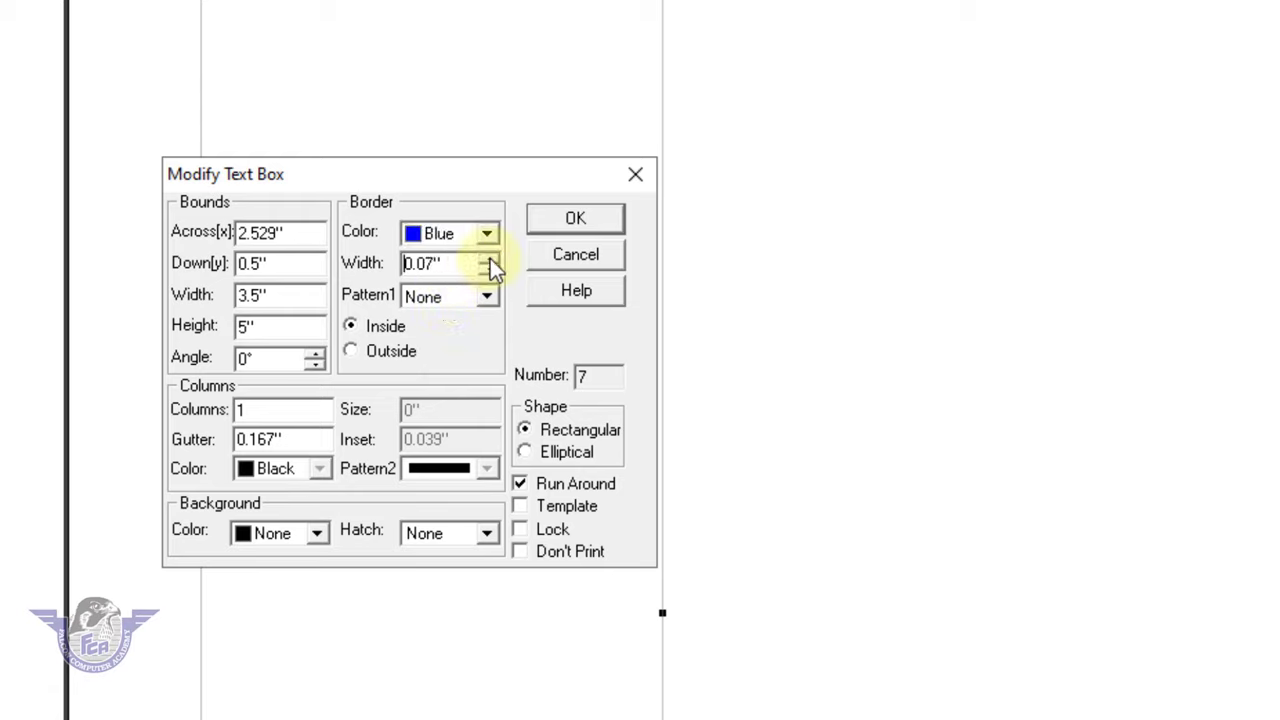
{"action": "left_click", "coordinate": [490, 258]}
{"action": "left_click", "coordinate": [490, 258]}
{"action": "left_click_drag", "start_coordinate": [455, 179], "coordinate": [476, 139]}
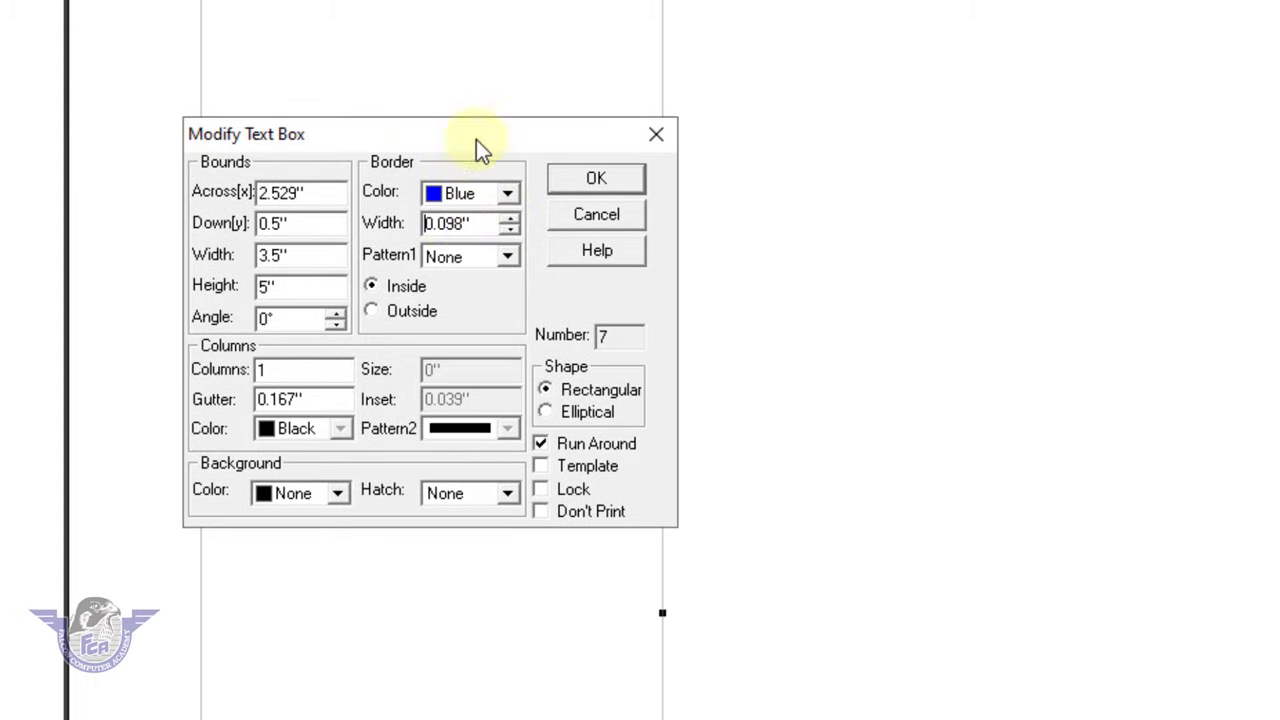
- Choose the diamond-dash border pattern and apply the border settings
{"action": "left_click", "coordinate": [477, 256]}
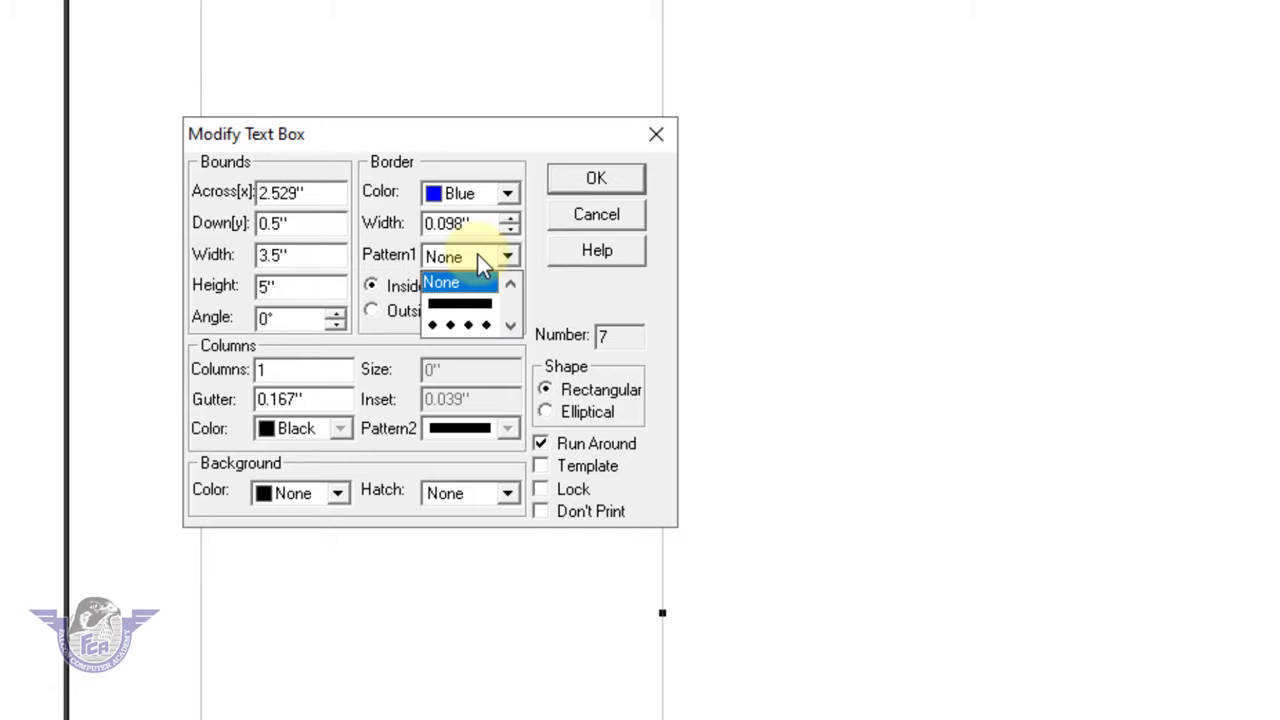
{"action": "left_click", "coordinate": [477, 254]}
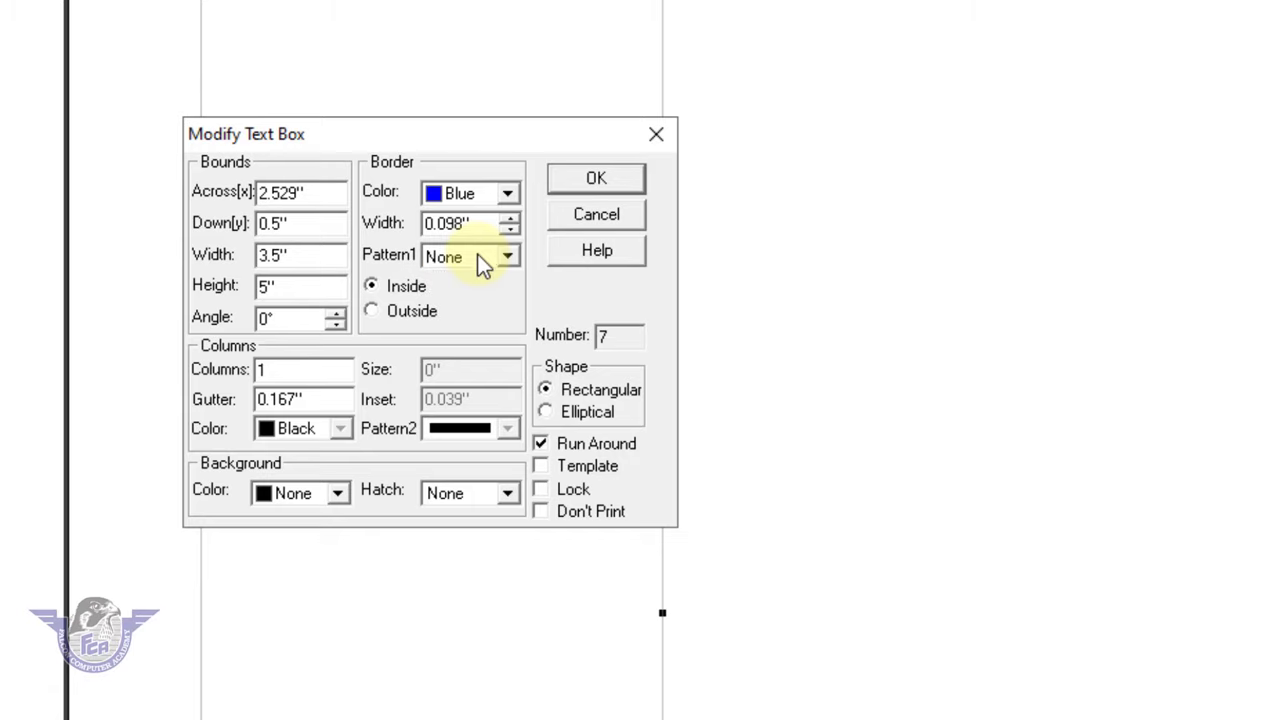
{"action": "left_click", "coordinate": [460, 258]}
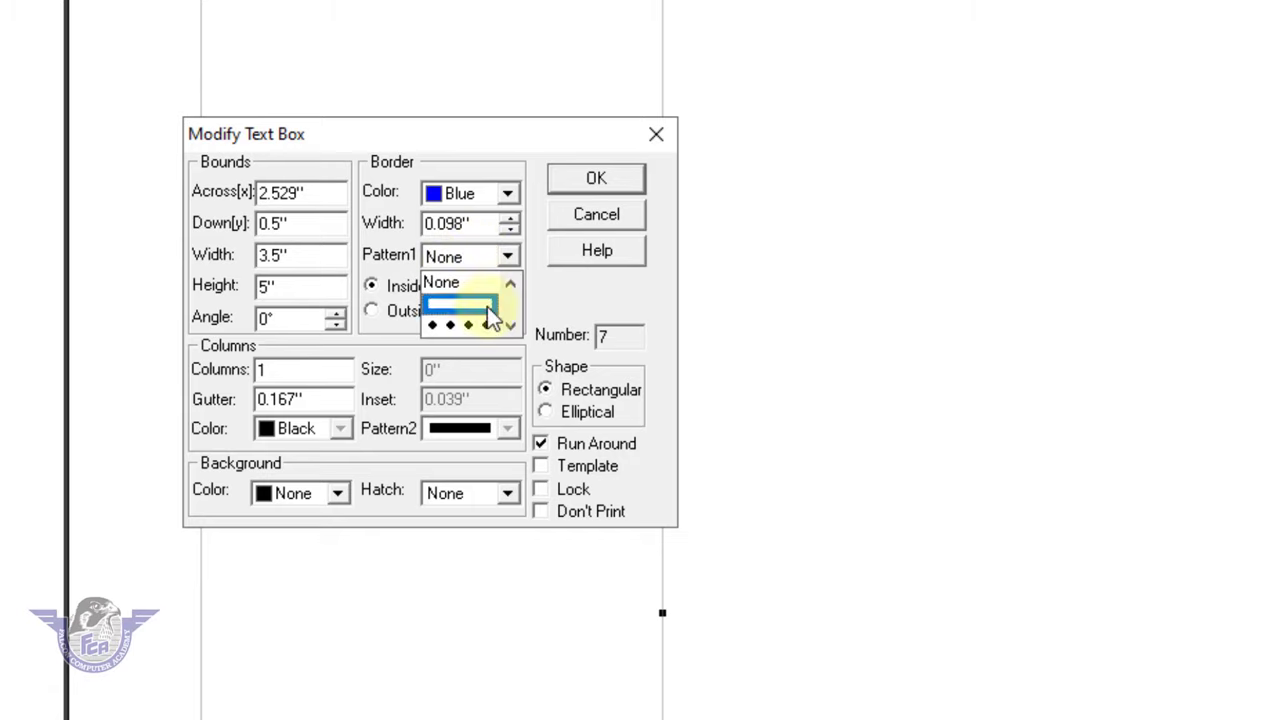
{"action": "left_click", "coordinate": [510, 327]}
{"action": "left_click", "coordinate": [510, 327]}
{"action": "left_click", "coordinate": [510, 327]}
{"action": "scroll", "coordinate": [500, 330], "scroll_direction": "down", "scroll_amount": 1}
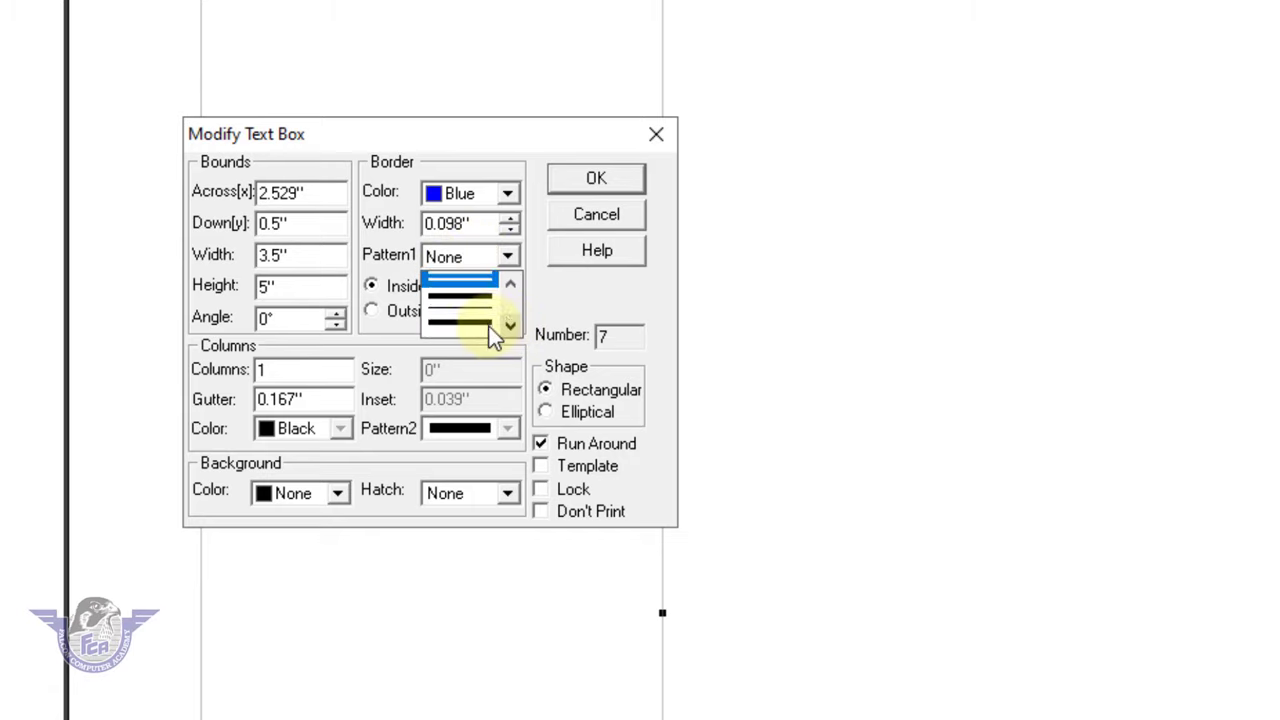
{"action": "scroll", "coordinate": [486, 327], "scroll_direction": "down", "scroll_amount": 1}
{"action": "scroll", "coordinate": [486, 327], "scroll_direction": "down", "scroll_amount": 1}
{"action": "scroll", "coordinate": [486, 327], "scroll_direction": "down", "scroll_amount": 1}
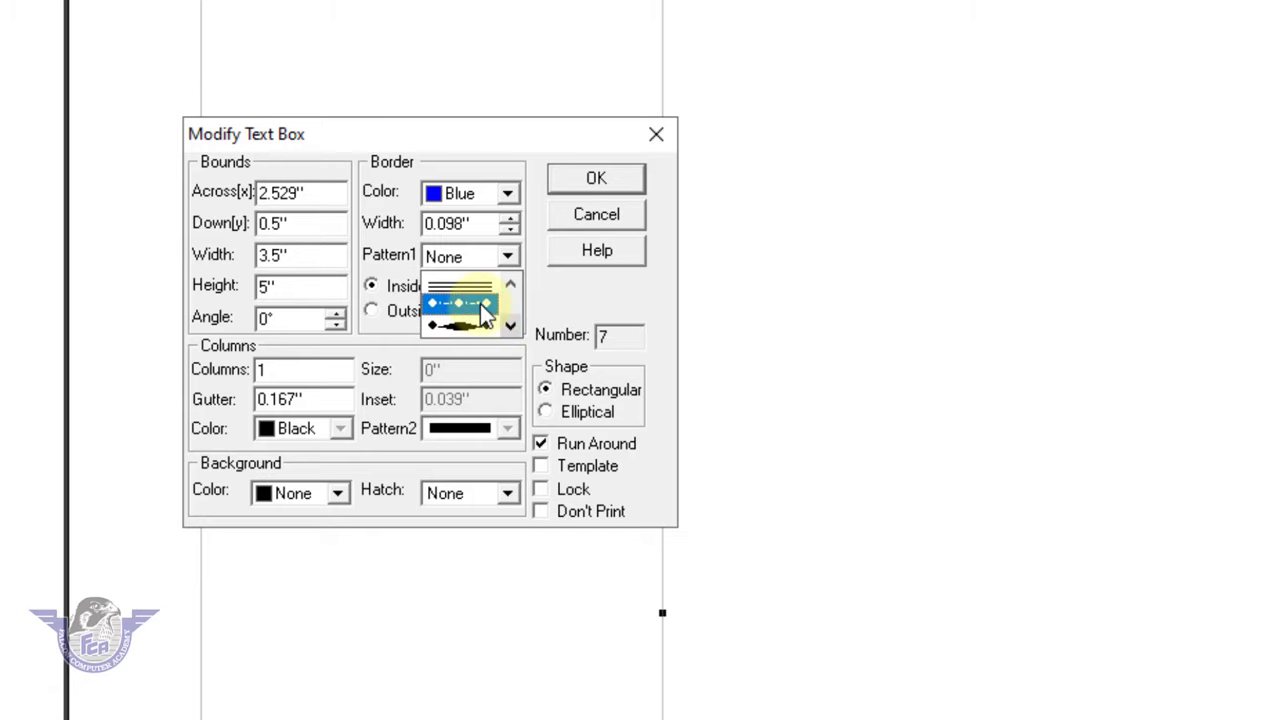
{"action": "left_click", "coordinate": [480, 303]}
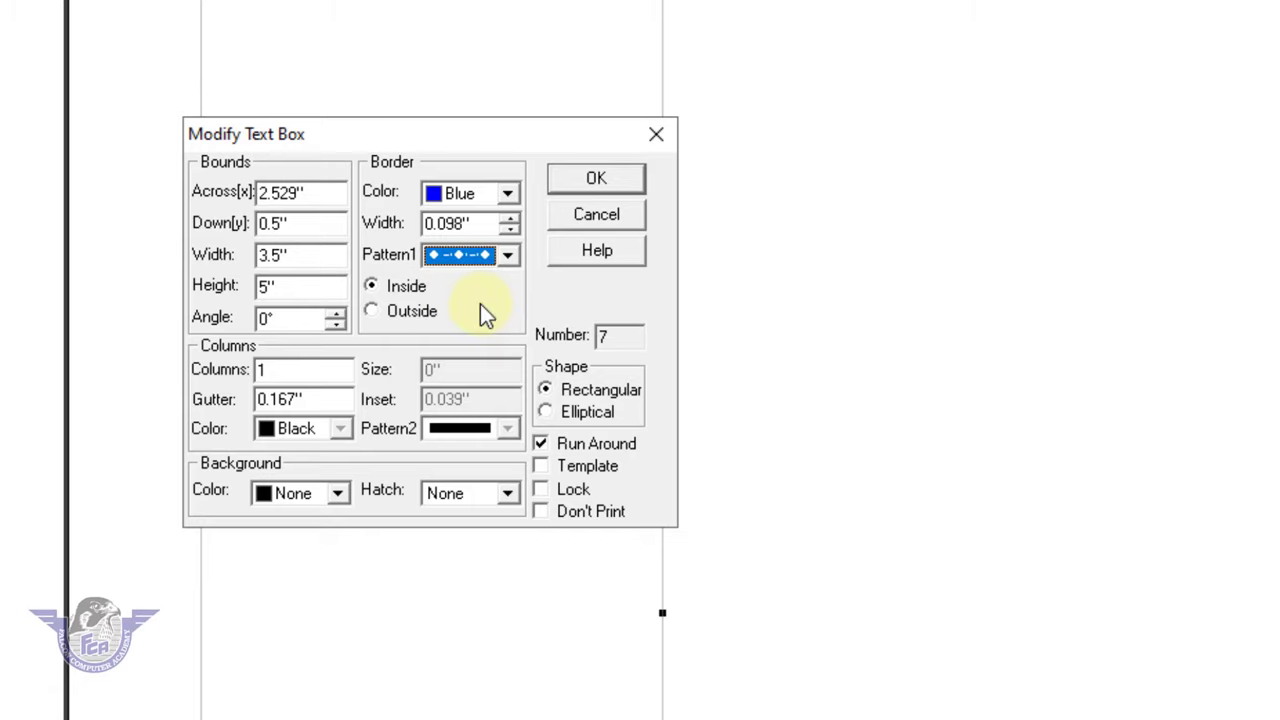
{"action": "left_click", "coordinate": [615, 182]}
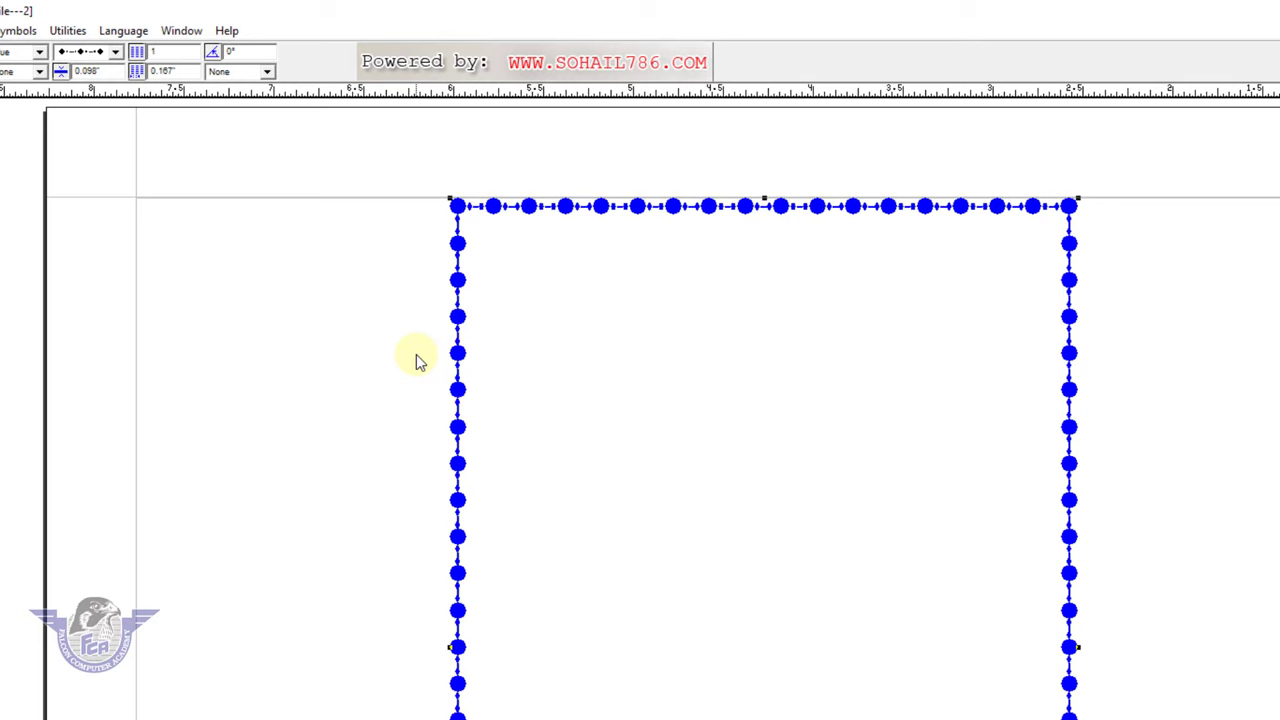
{"action": "key", "text": "F6"}
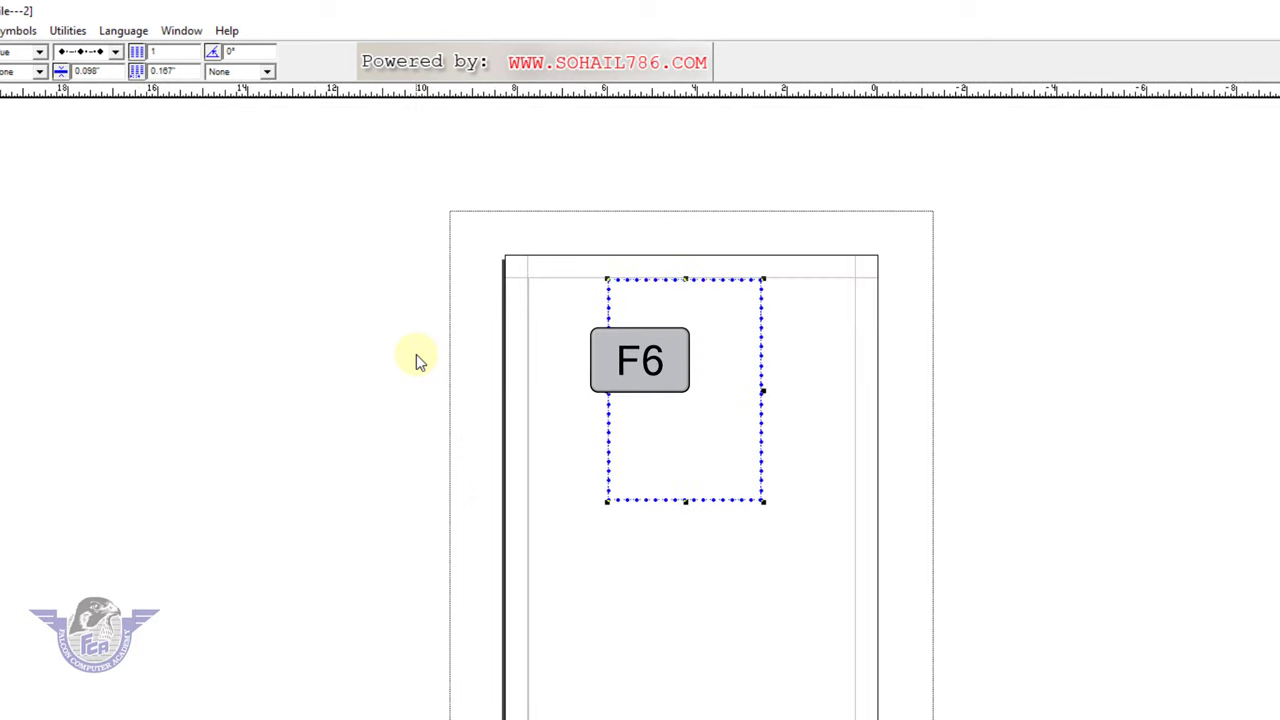
{"action": "key", "text": "F6"}
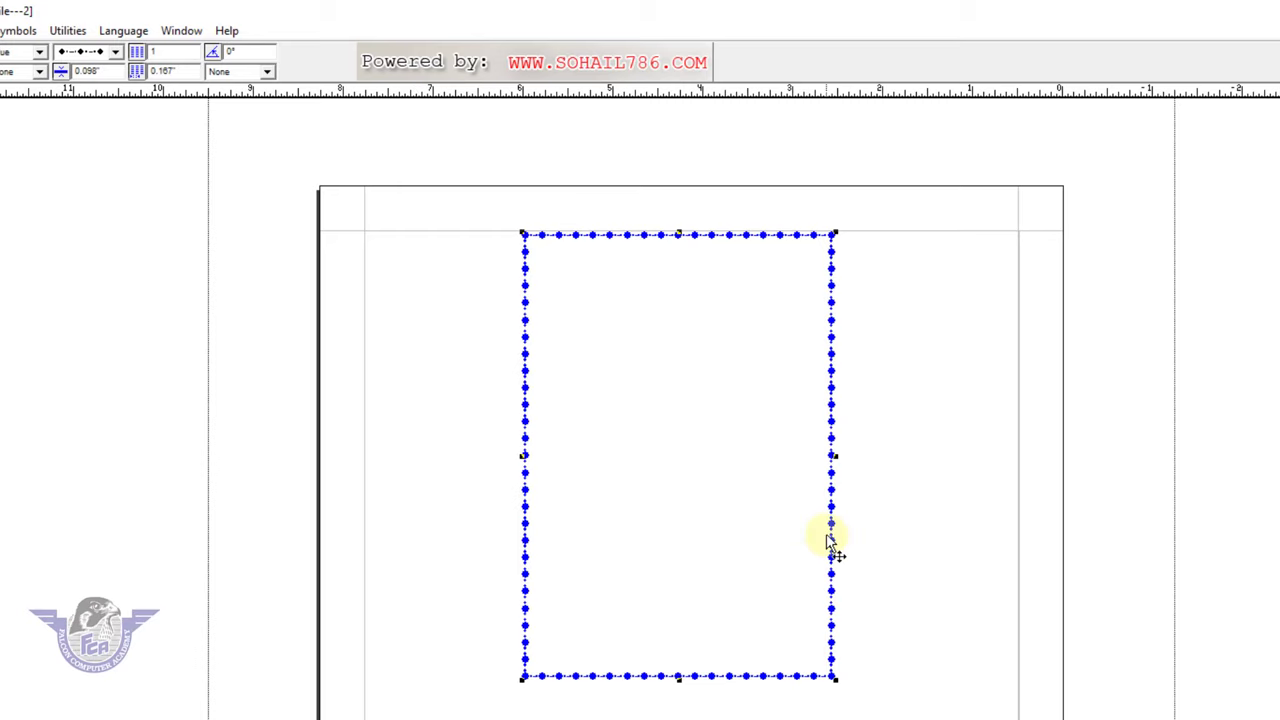
{"action": "key", "text": "ctrl+2"}
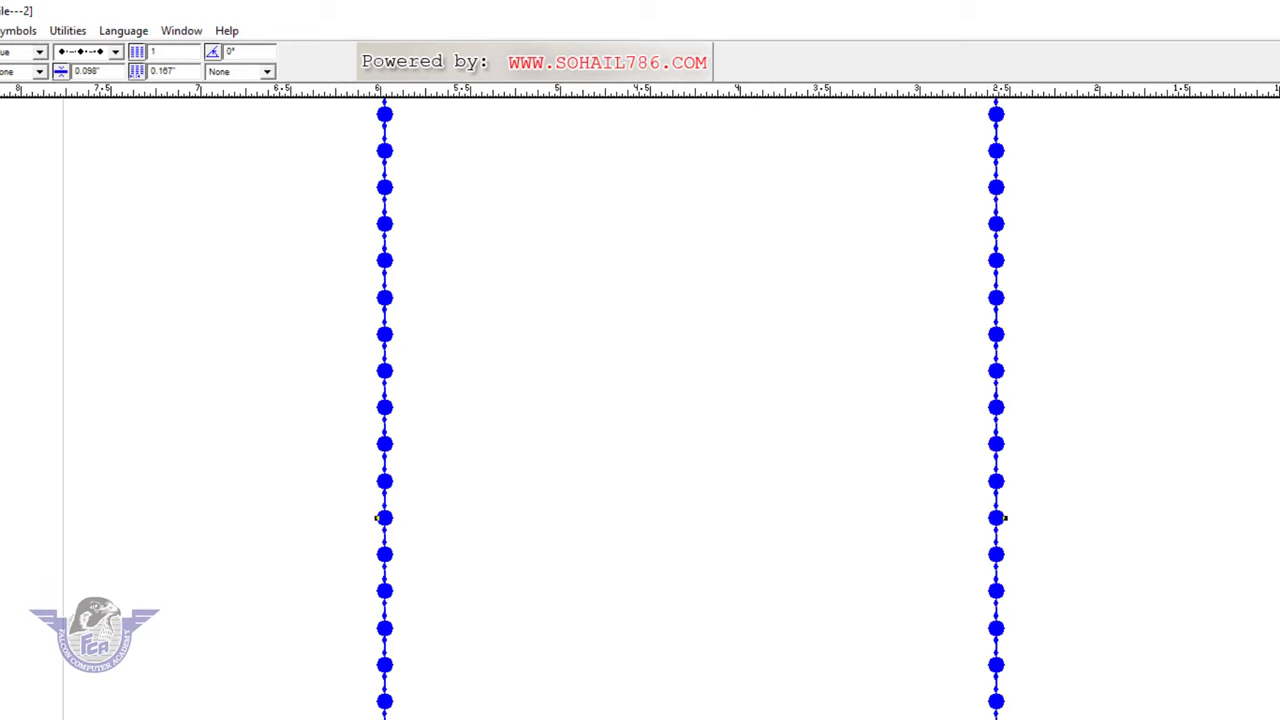
{"action": "scroll", "coordinate": [763, 306], "scroll_direction": "up", "scroll_amount": 3}
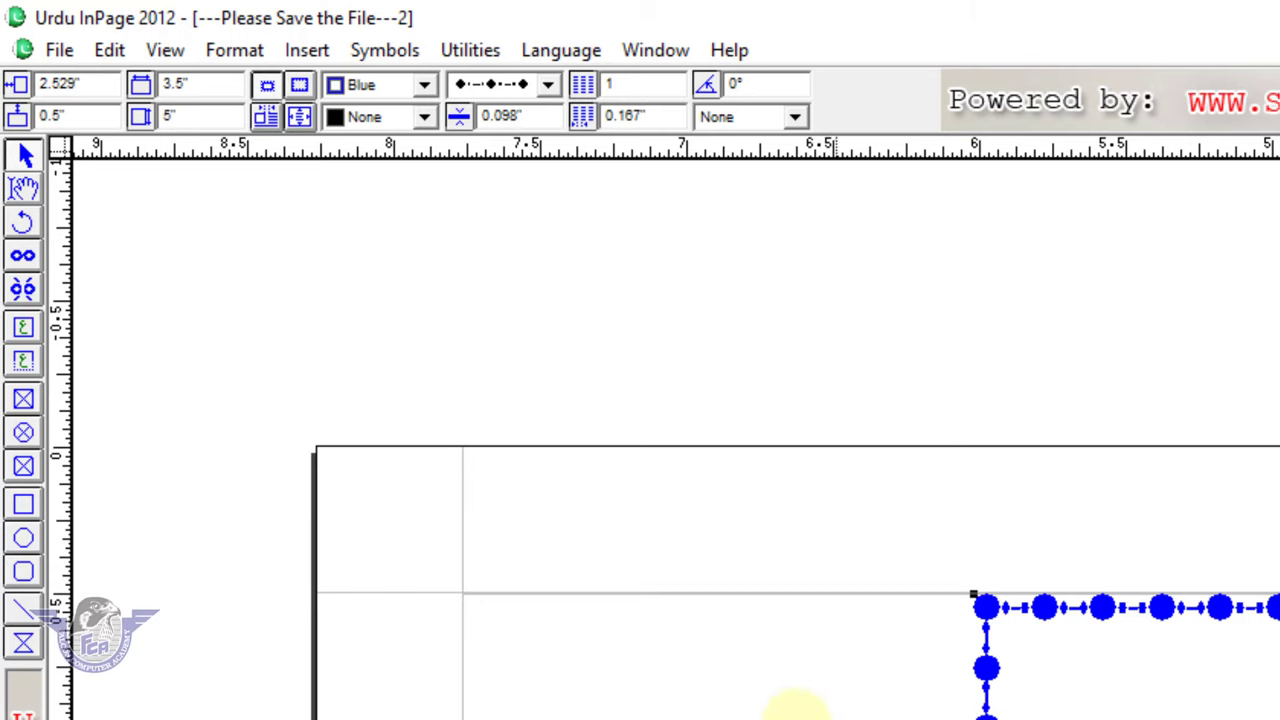
- Draw a small text box above the frame's top-left corner
{"action": "left_click", "coordinate": [24, 364]}
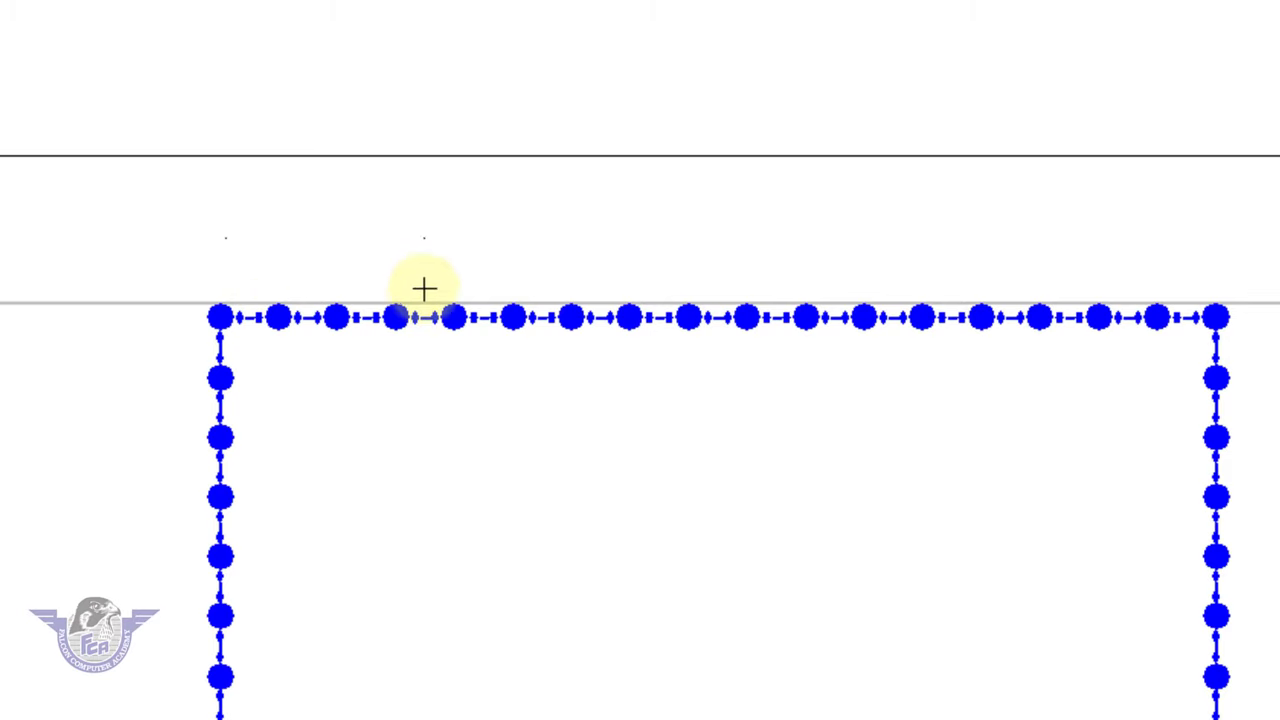
{"action": "left_click_drag", "start_coordinate": [276, 288], "coordinate": [454, 283]}
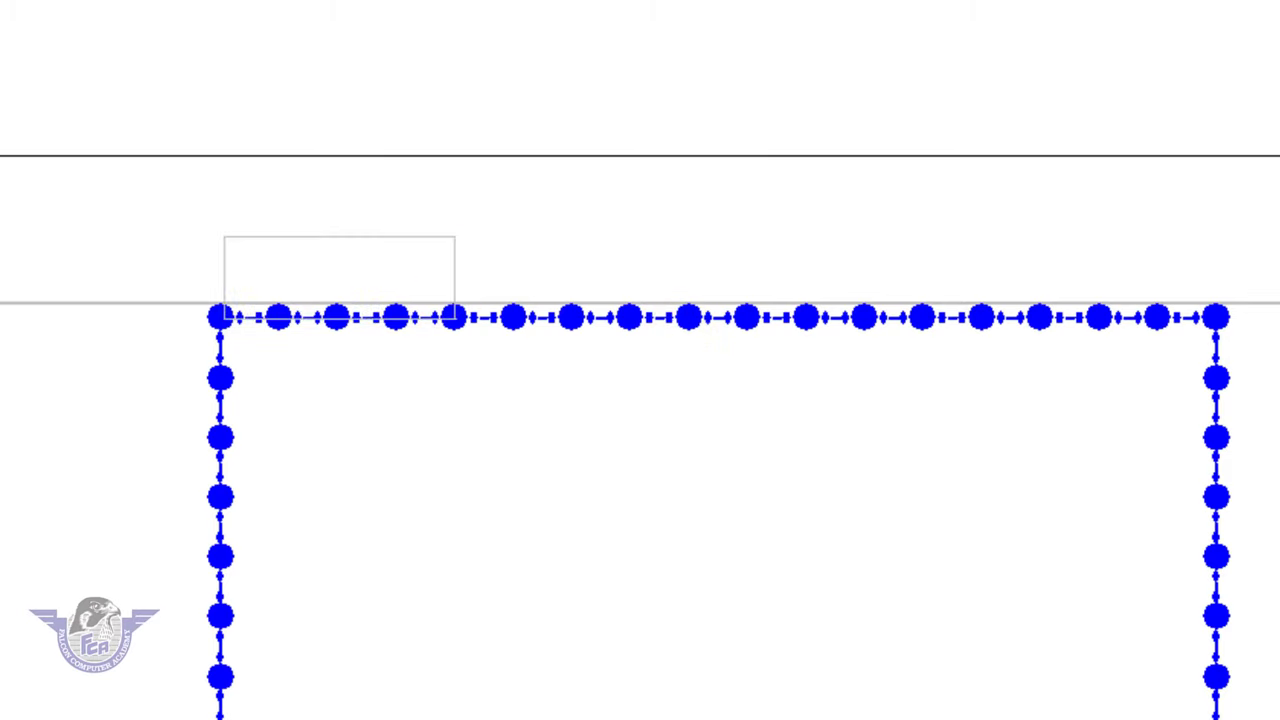
{"action": "left_click", "coordinate": [286, 274]}
{"action": "left_click_drag", "start_coordinate": [286, 273], "coordinate": [287, 248]}
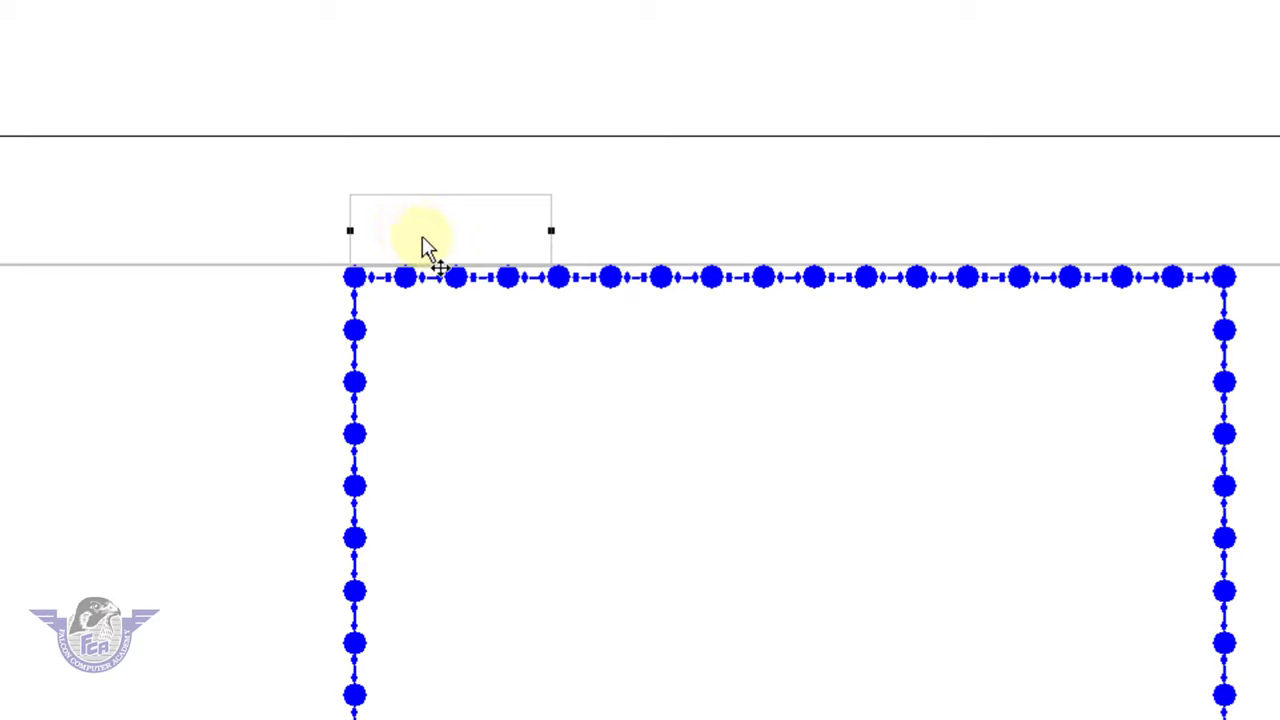
{"action": "left_click_drag", "start_coordinate": [420, 245], "coordinate": [104, 252]}
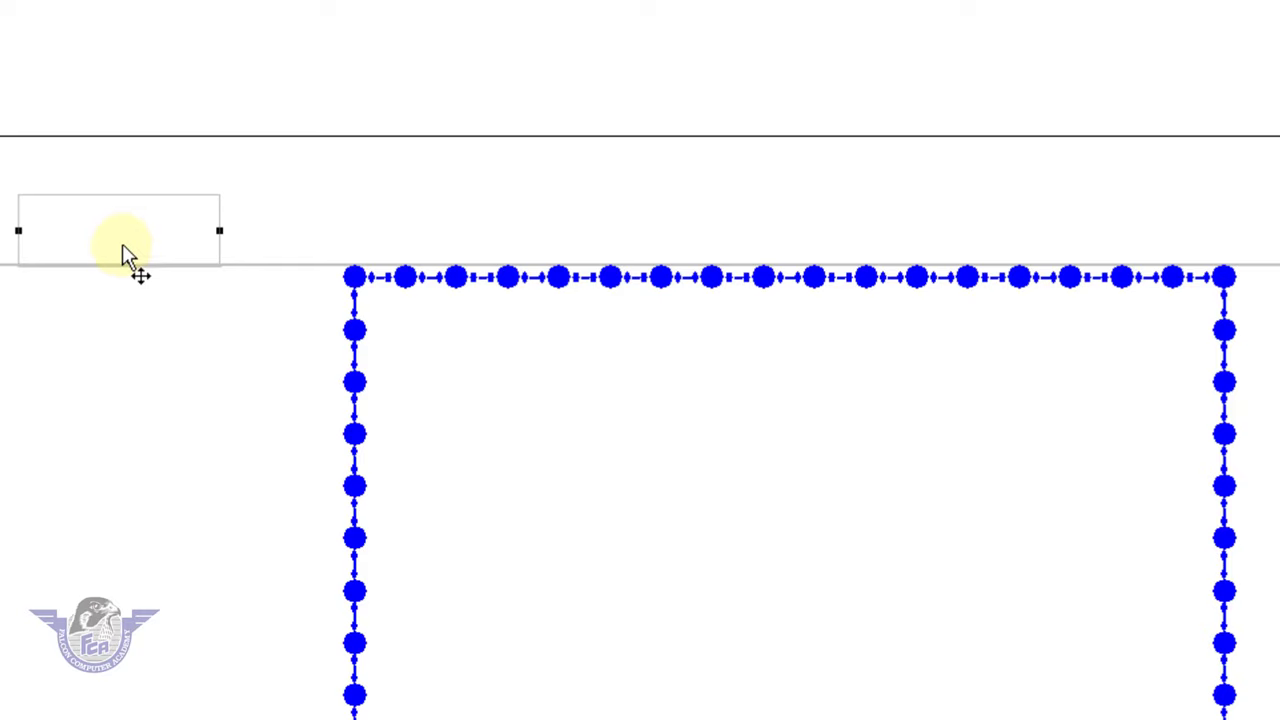
{"action": "left_click_drag", "start_coordinate": [110, 248], "coordinate": [437, 248]}
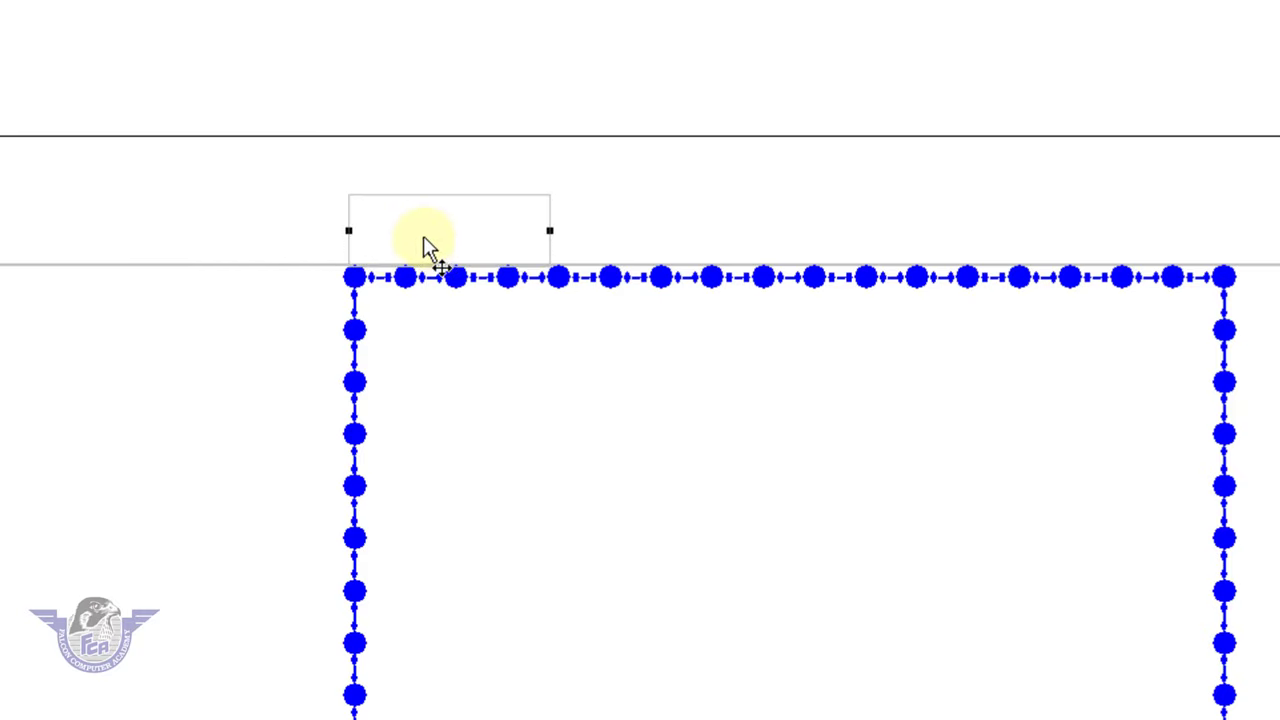
- Copy and paste the box, placing the copy at the frame's top-right corner
{"action": "right_click", "coordinate": [424, 242]}
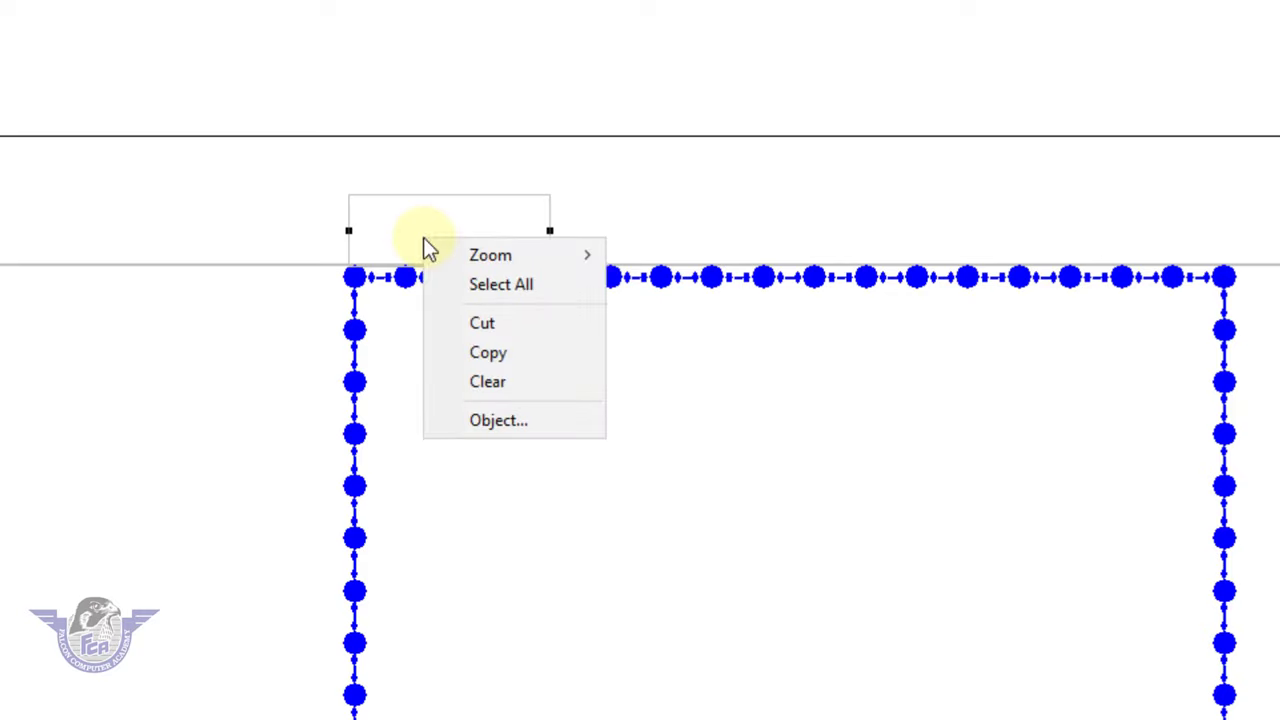
{"action": "left_click", "coordinate": [522, 348]}
{"action": "right_click", "coordinate": [794, 193]}
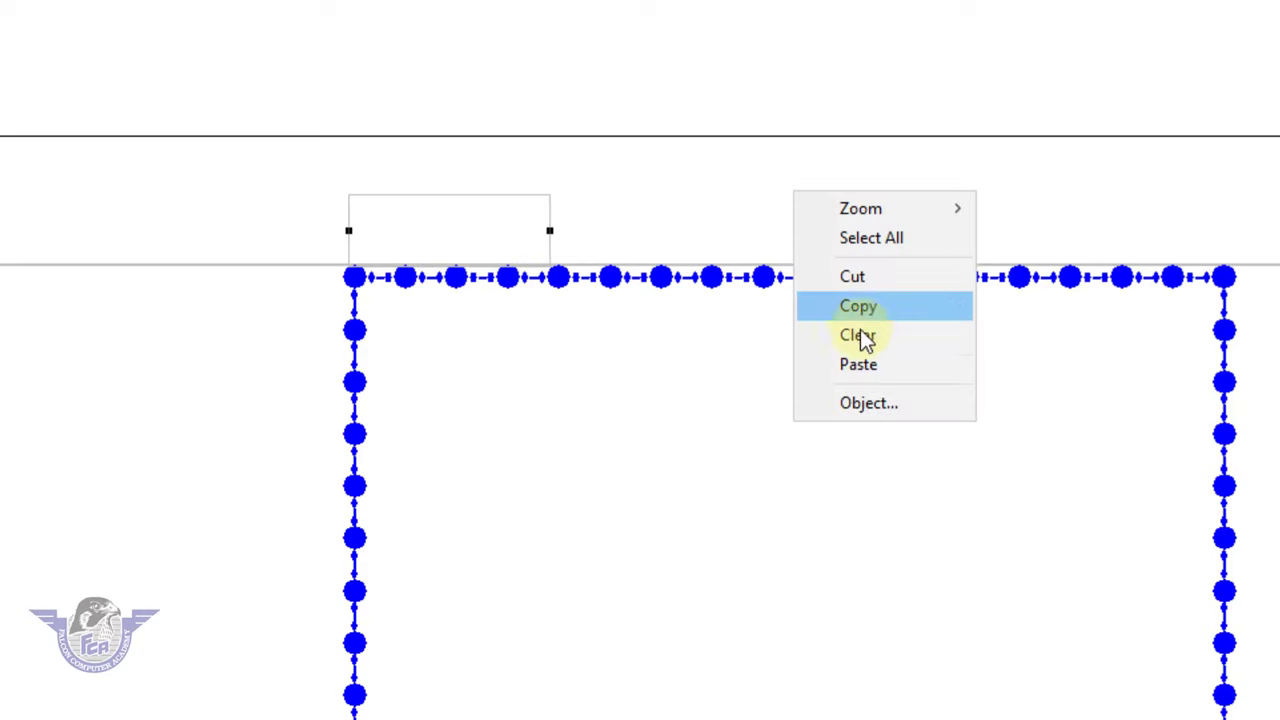
{"action": "left_click", "coordinate": [869, 365]}
{"action": "left_click", "coordinate": [1110, 220]}
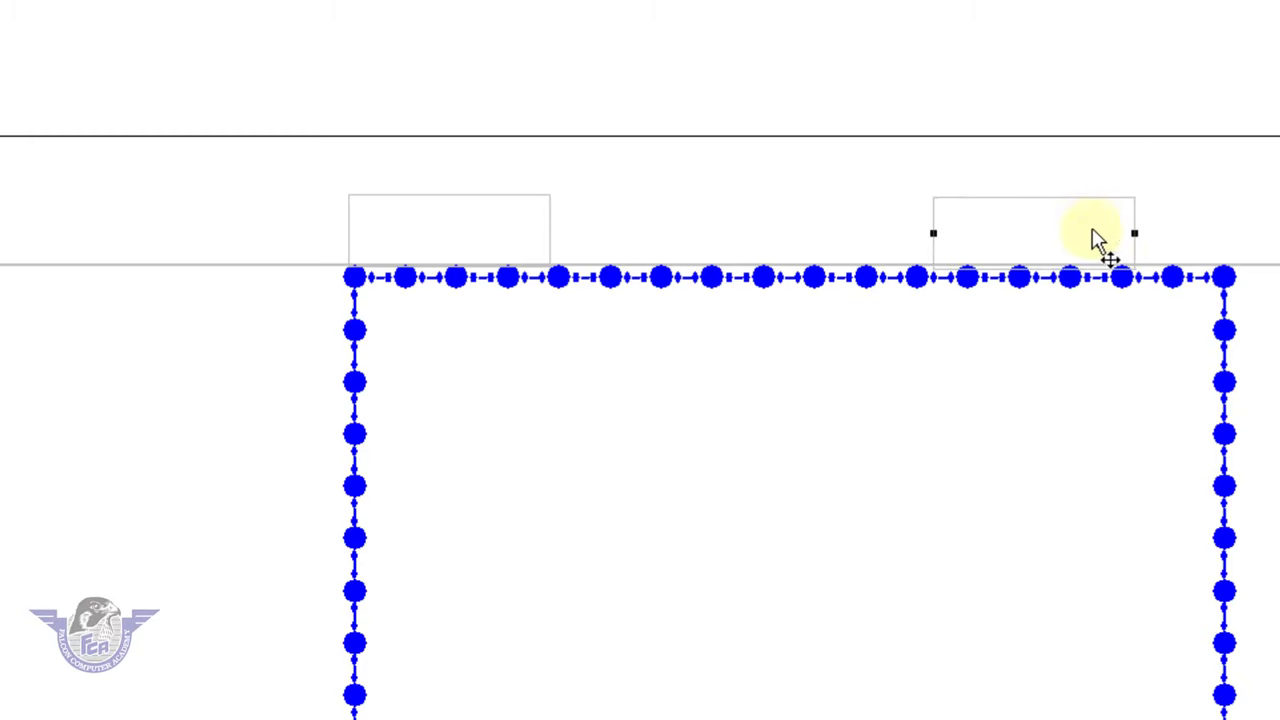
{"action": "left_click_drag", "start_coordinate": [1125, 240], "coordinate": [1160, 243]}
- Widen the right header box by stretching its left edge leftward
{"action": "left_click", "coordinate": [872, 237]}
{"action": "left_click", "coordinate": [1025, 240]}
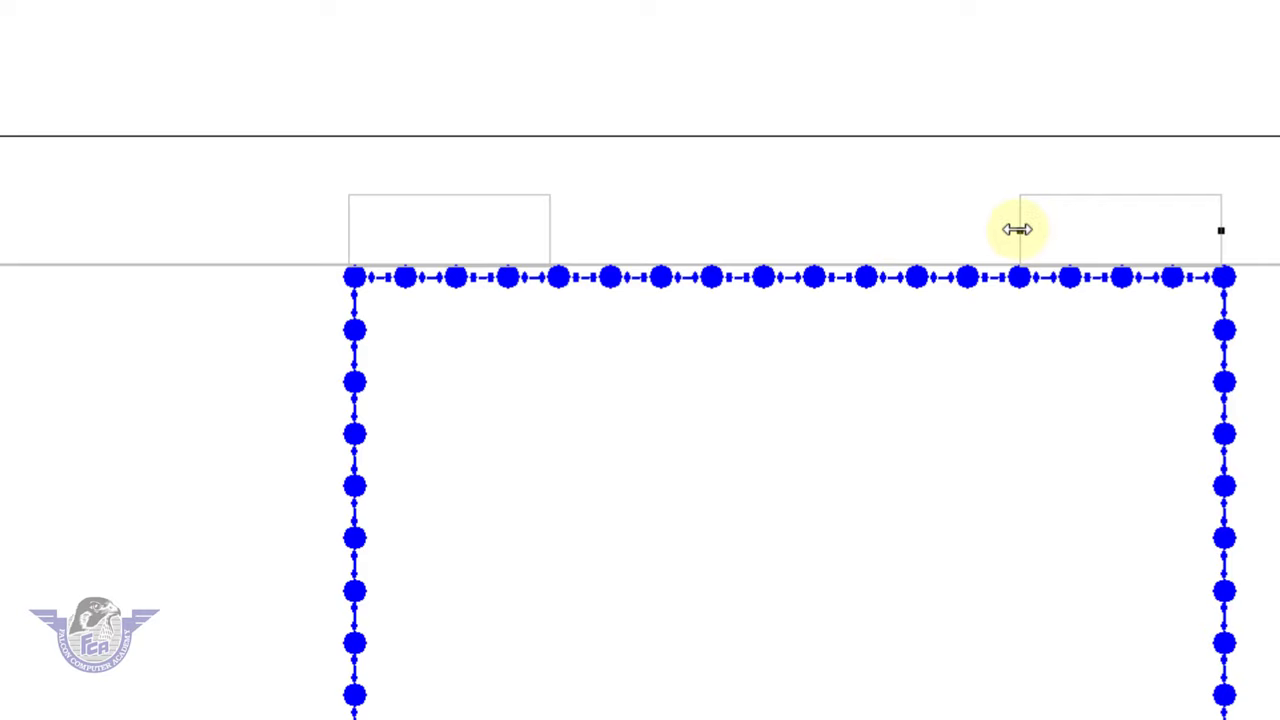
{"action": "left_click_drag", "start_coordinate": [1019, 229], "coordinate": [816, 229]}
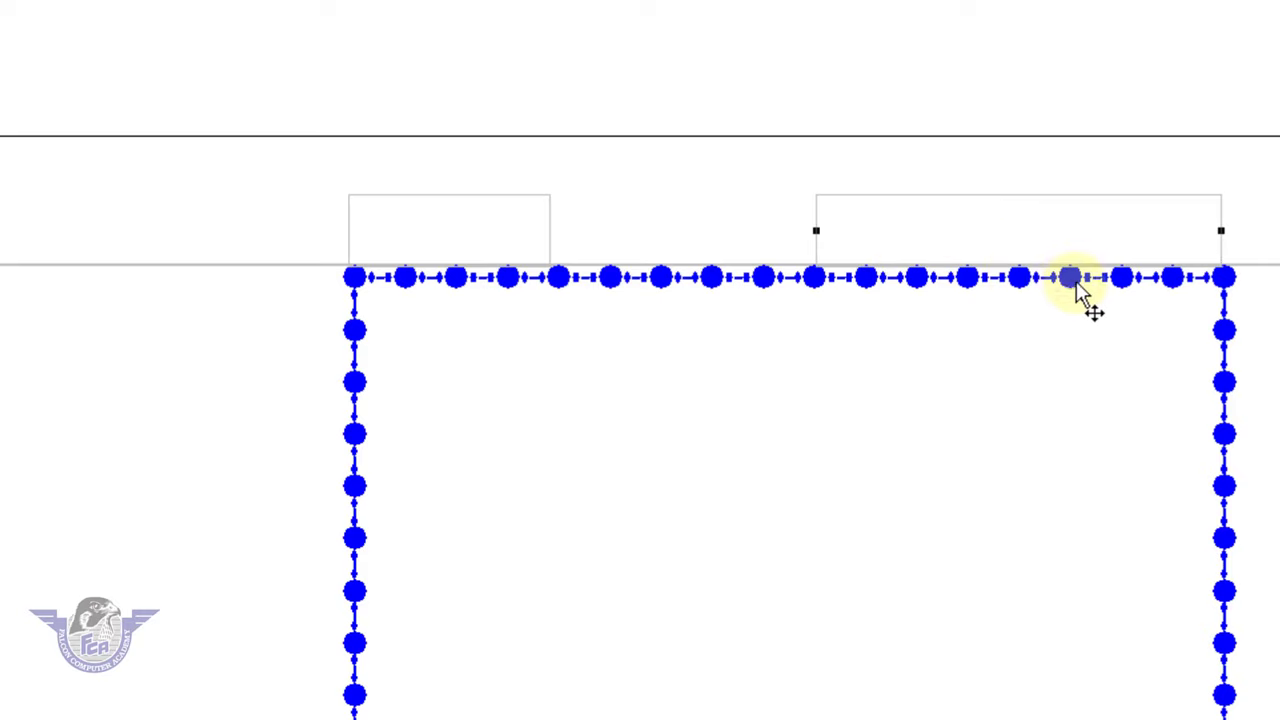
{"action": "left_click", "coordinate": [506, 250]}
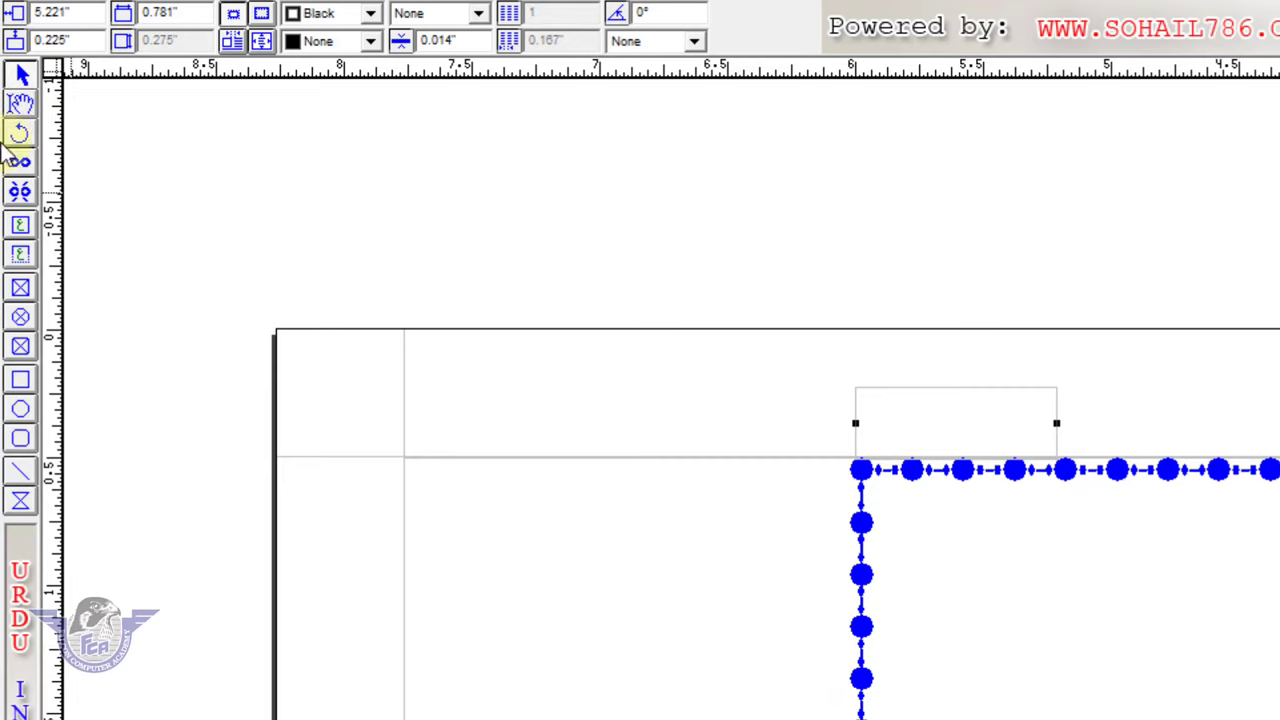
- Centre-align the left header box and insert an automatic page number marker
{"action": "left_click", "coordinate": [20, 104]}
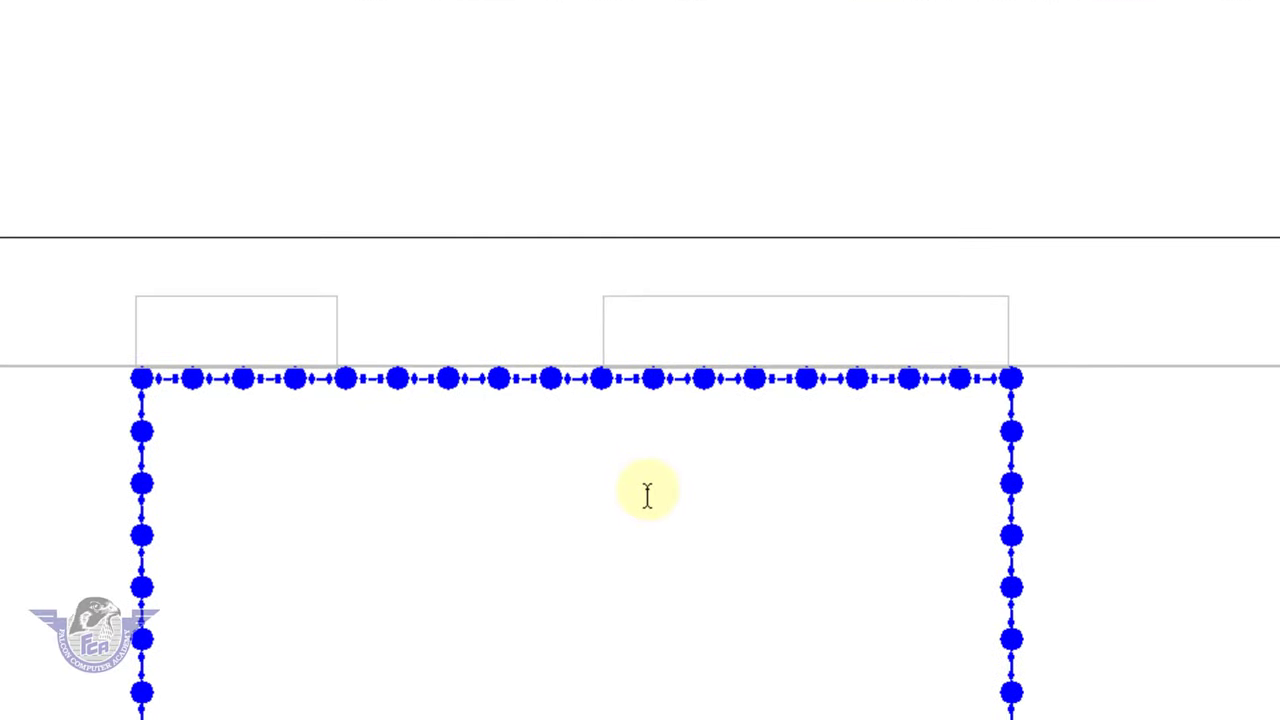
{"action": "left_click", "coordinate": [250, 343]}
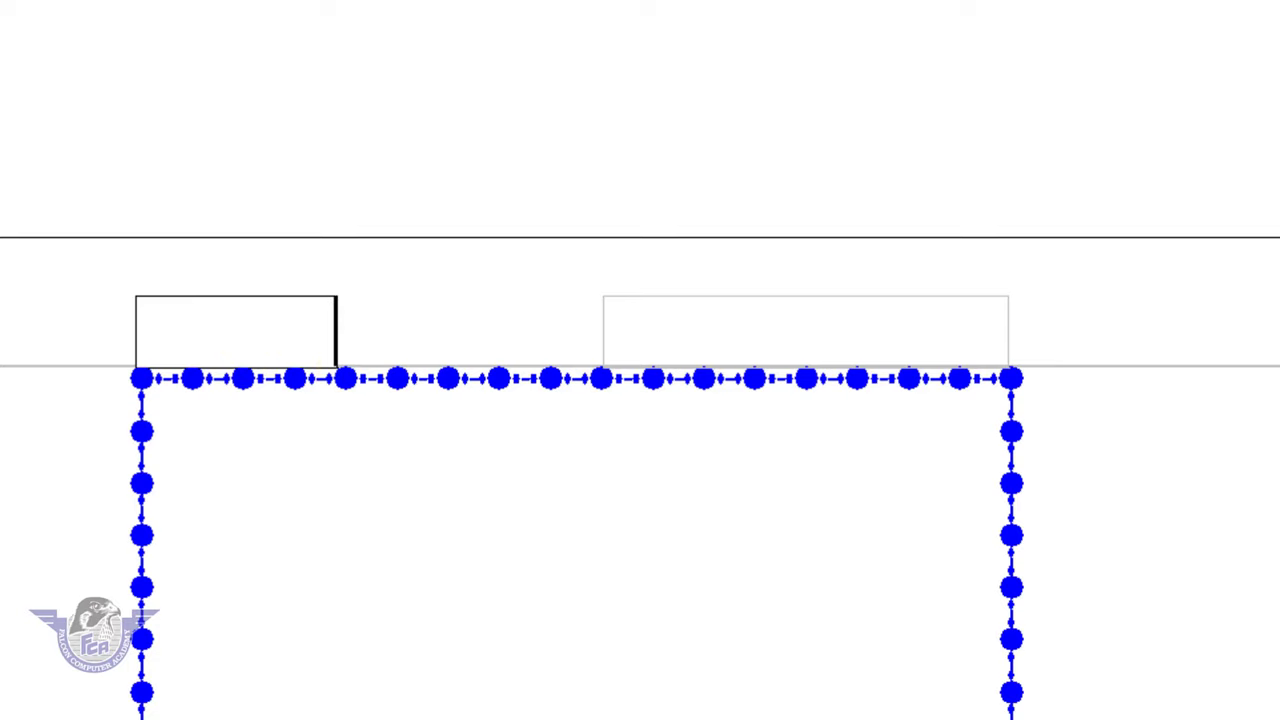
{"action": "key", "text": "ctrl+e"}
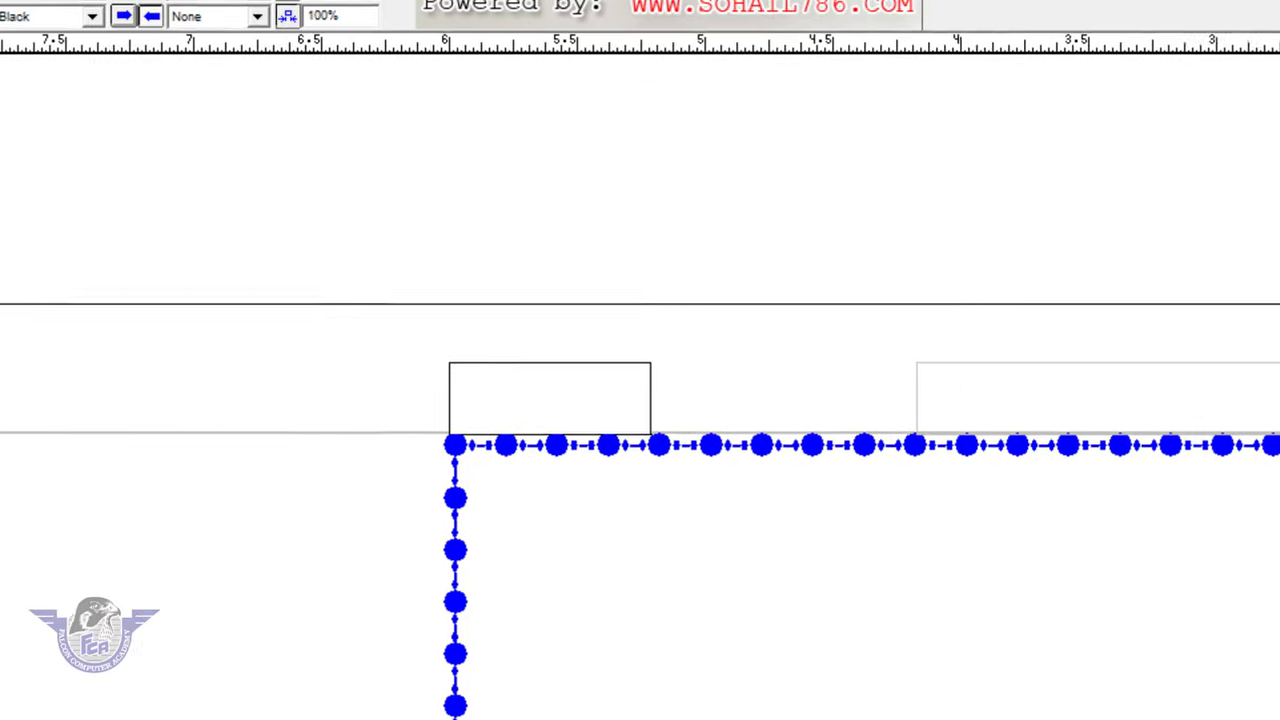
{"action": "left_click", "coordinate": [271, 44]}
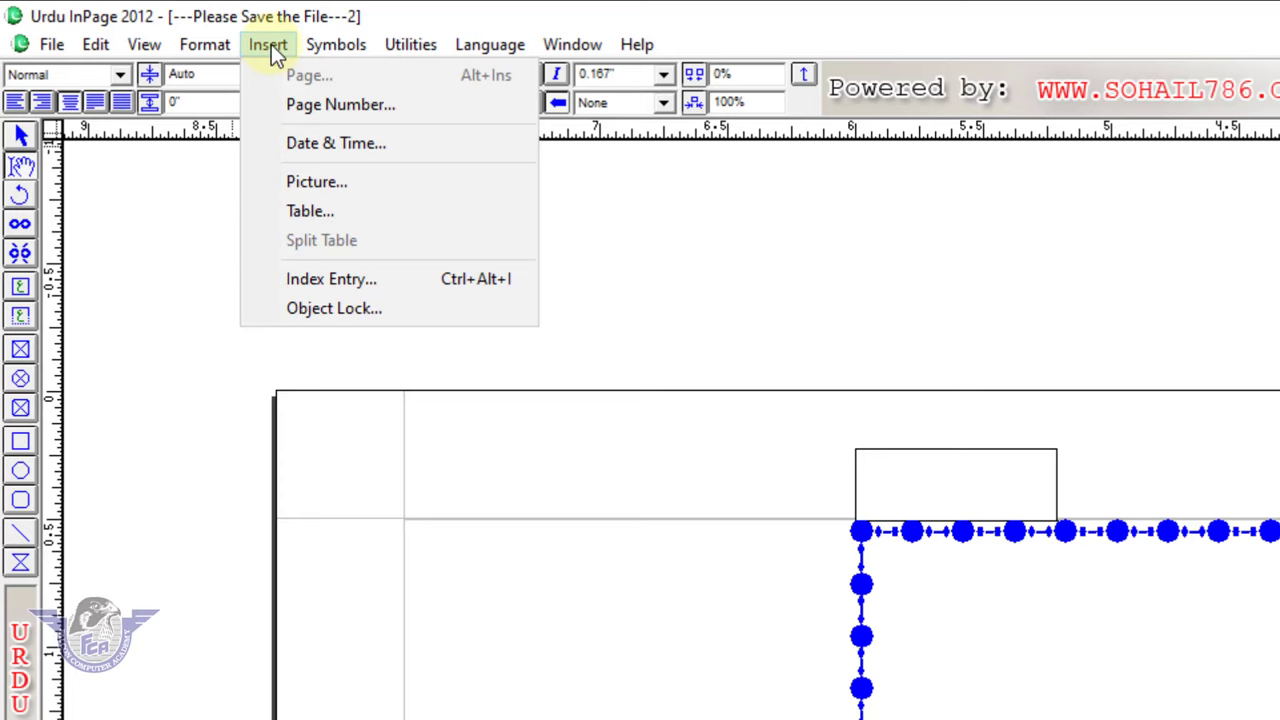
{"action": "left_click", "coordinate": [271, 44]}
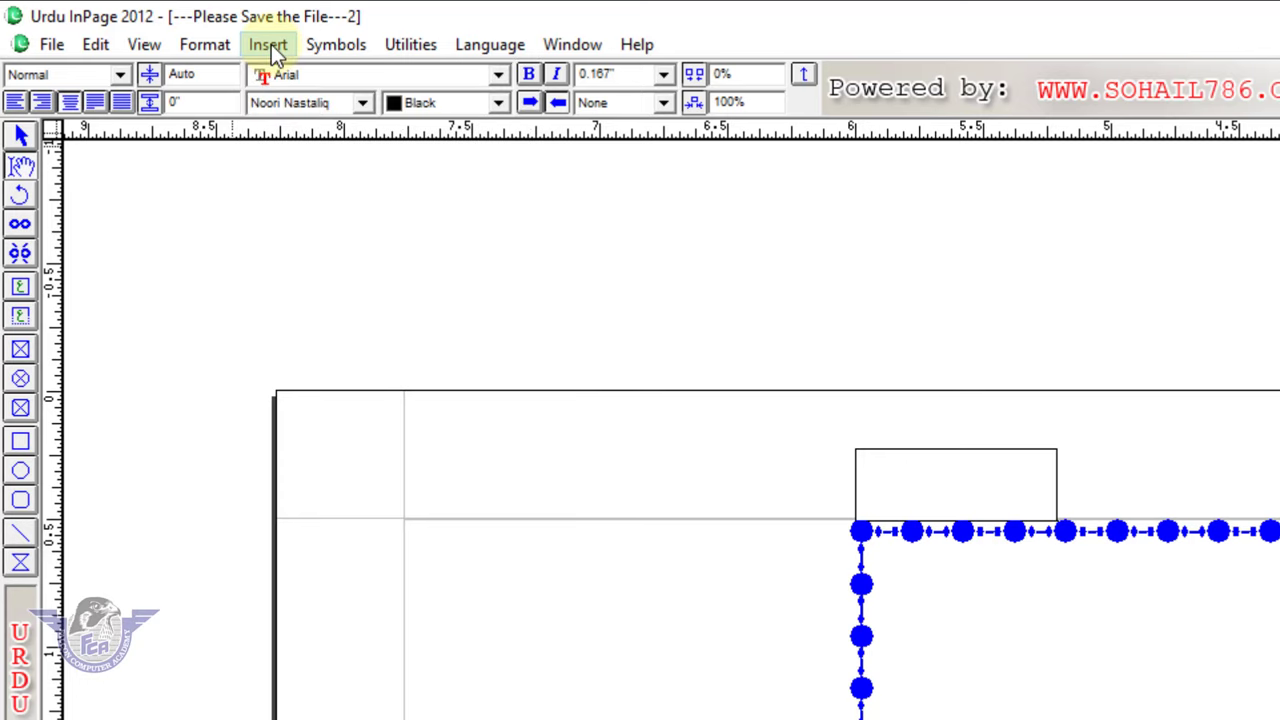
{"action": "left_click", "coordinate": [271, 44]}
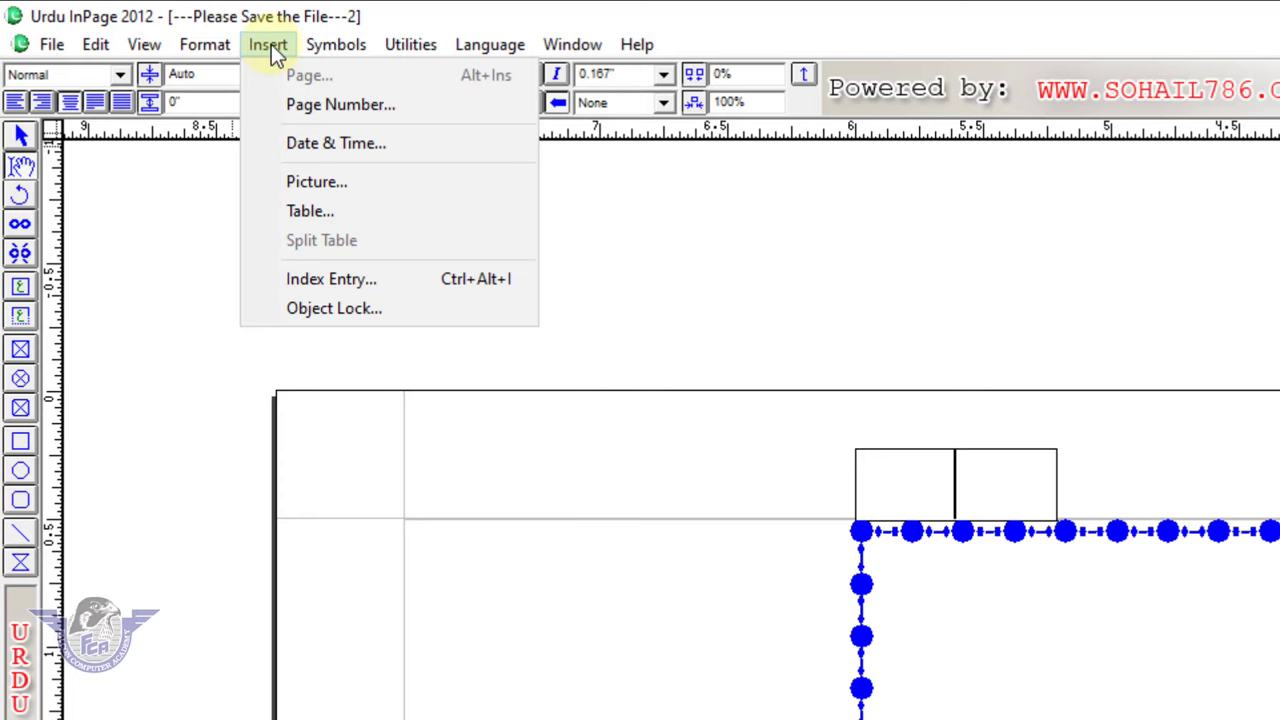
{"action": "left_click", "coordinate": [332, 108]}
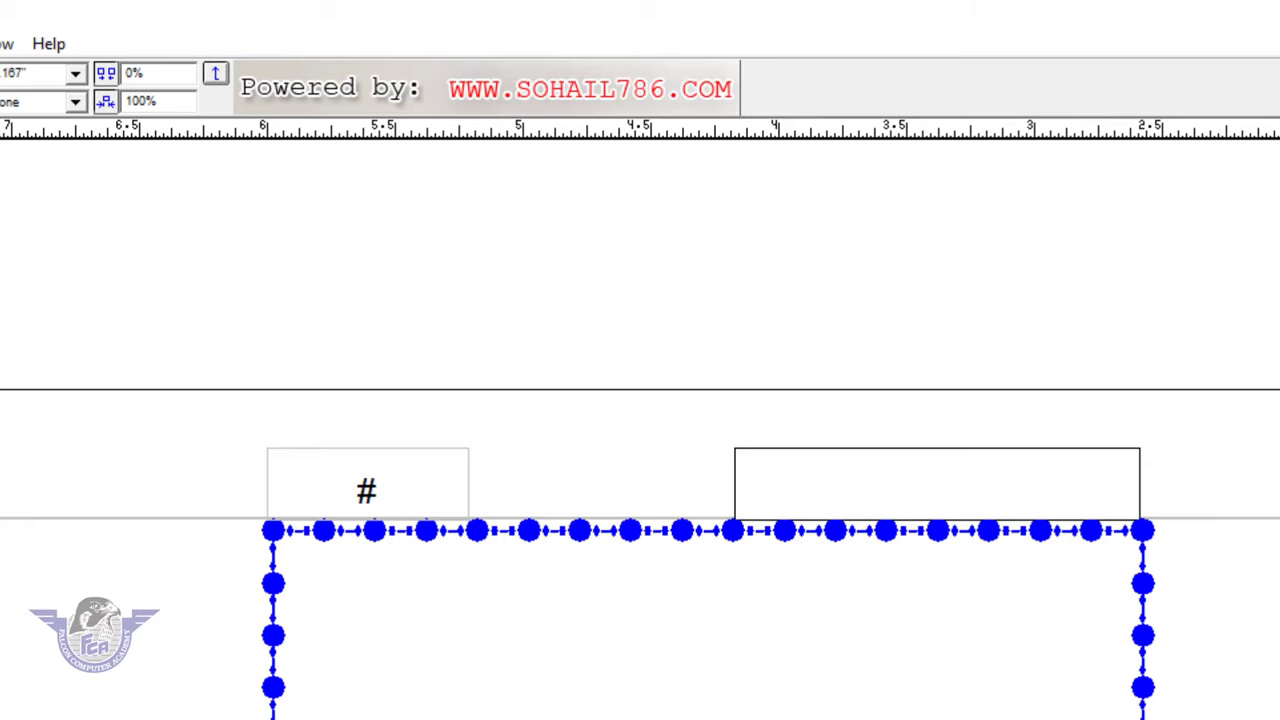
{"action": "type", "text": "an"}
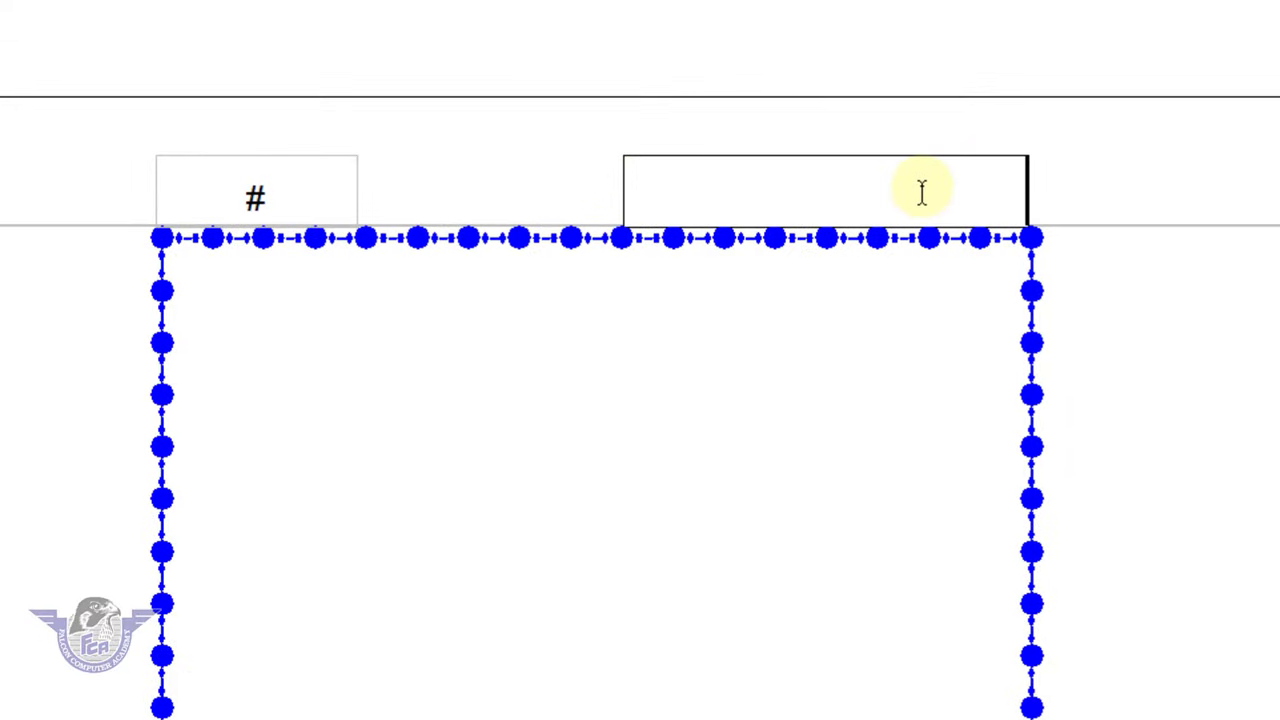
- Type 'ان پیج مکمل کورس ان اُردو' in the right header box, then view page 1
{"action": "type", "text": "ان پی"}
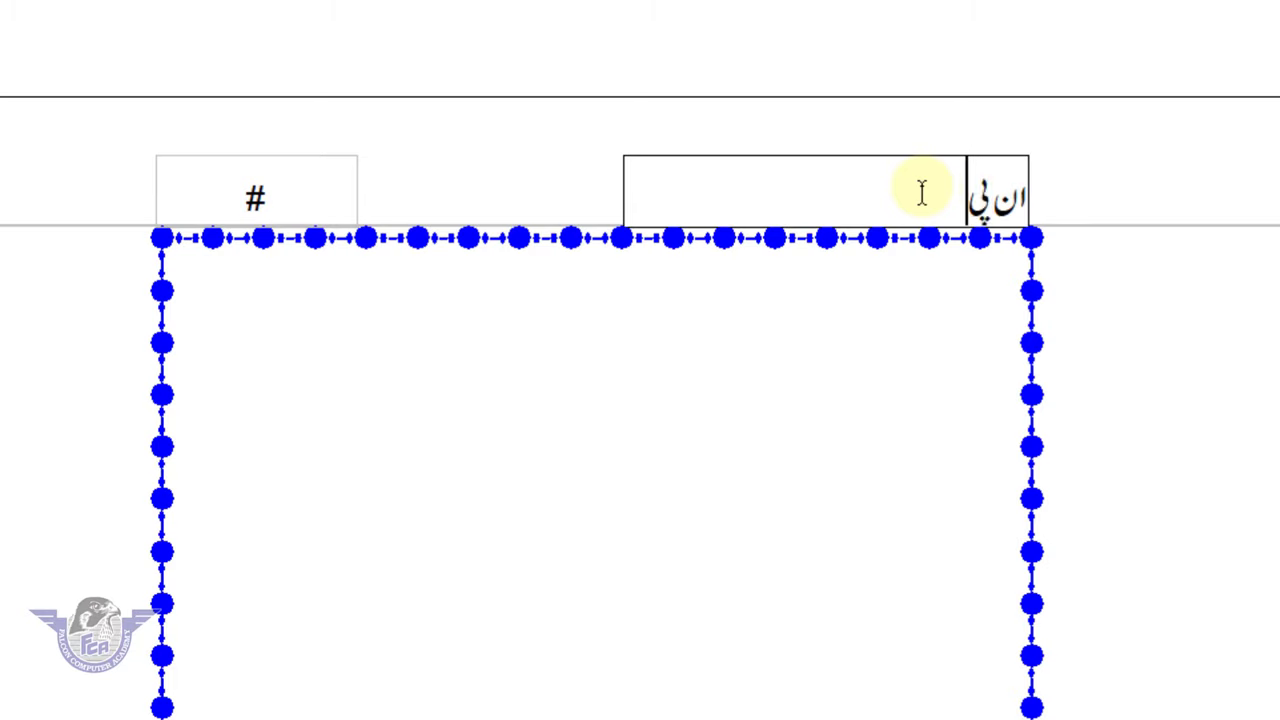
{"action": "type", "text": "ج مکمل کو"}
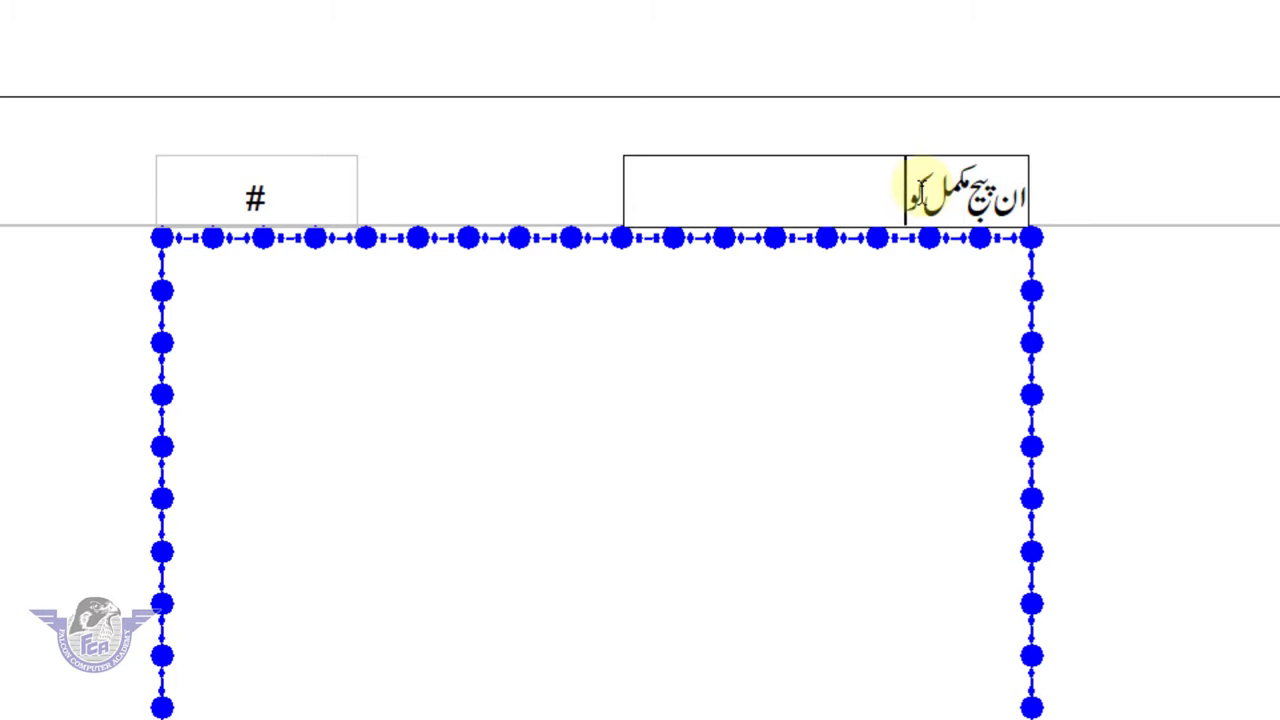
{"action": "type", "text": "رس ان ا"}
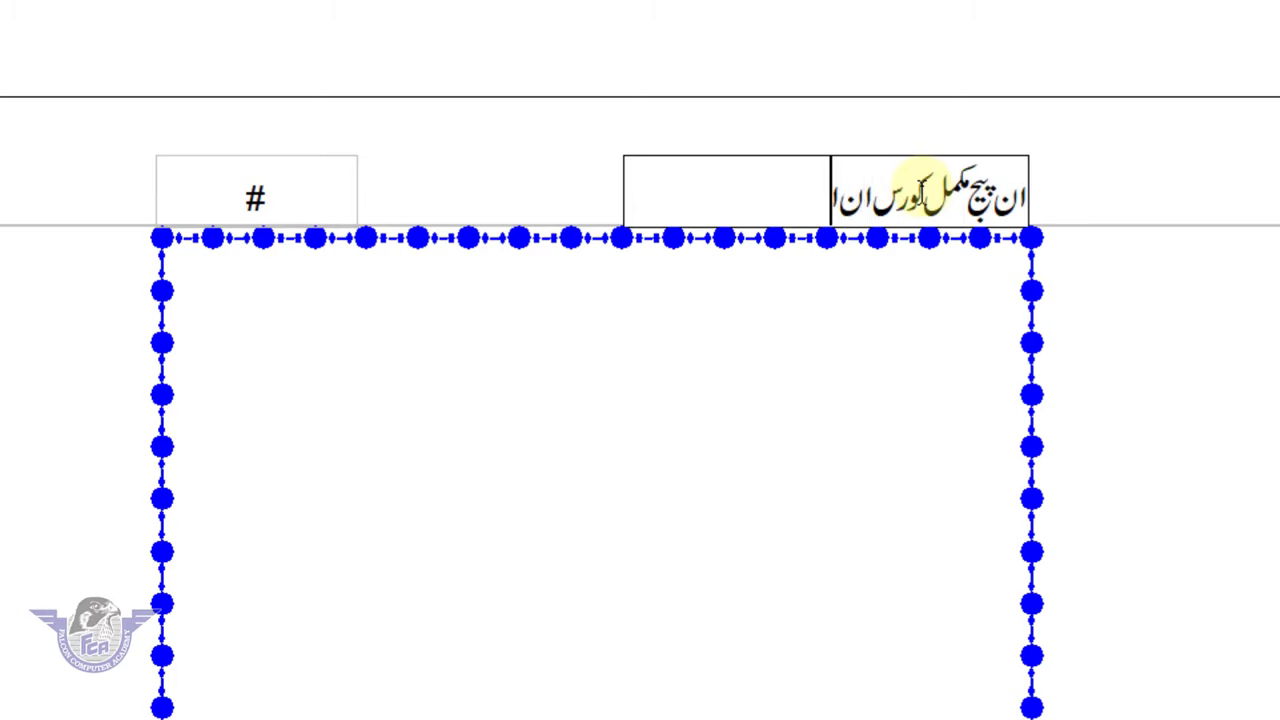
{"action": "type", "text": "ُردو"}
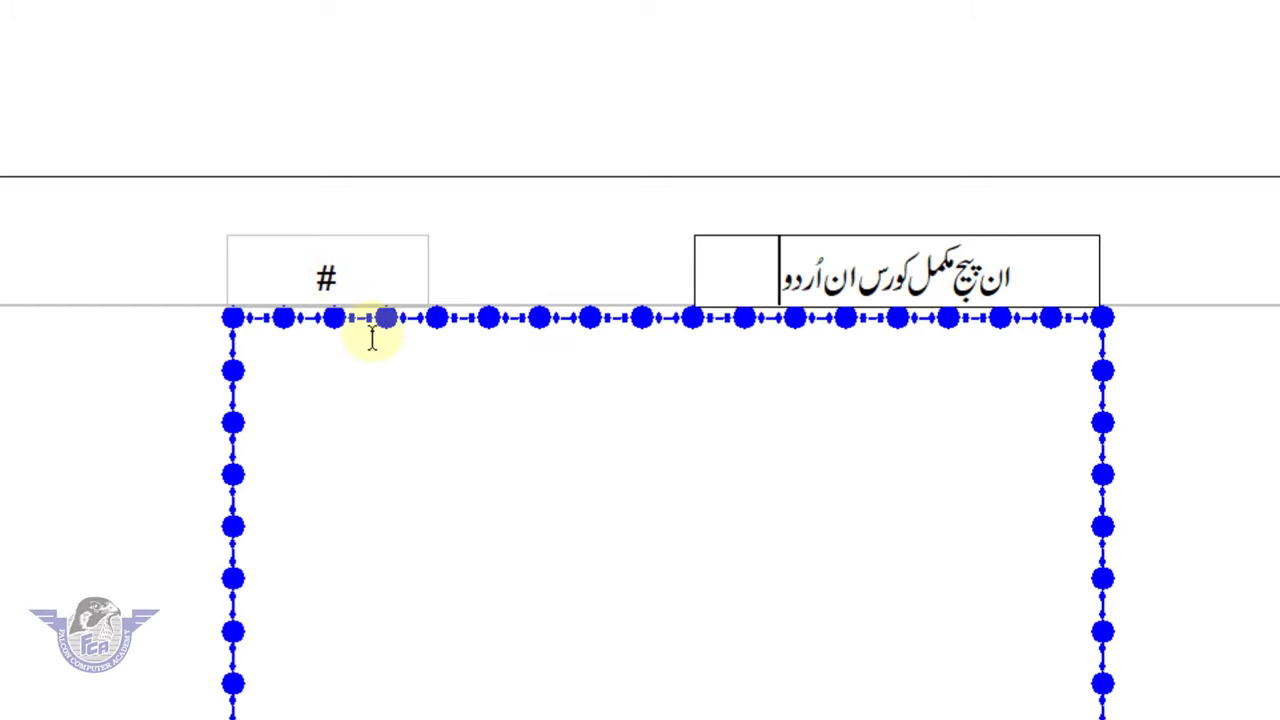
{"action": "double_click", "coordinate": [992, 280]}
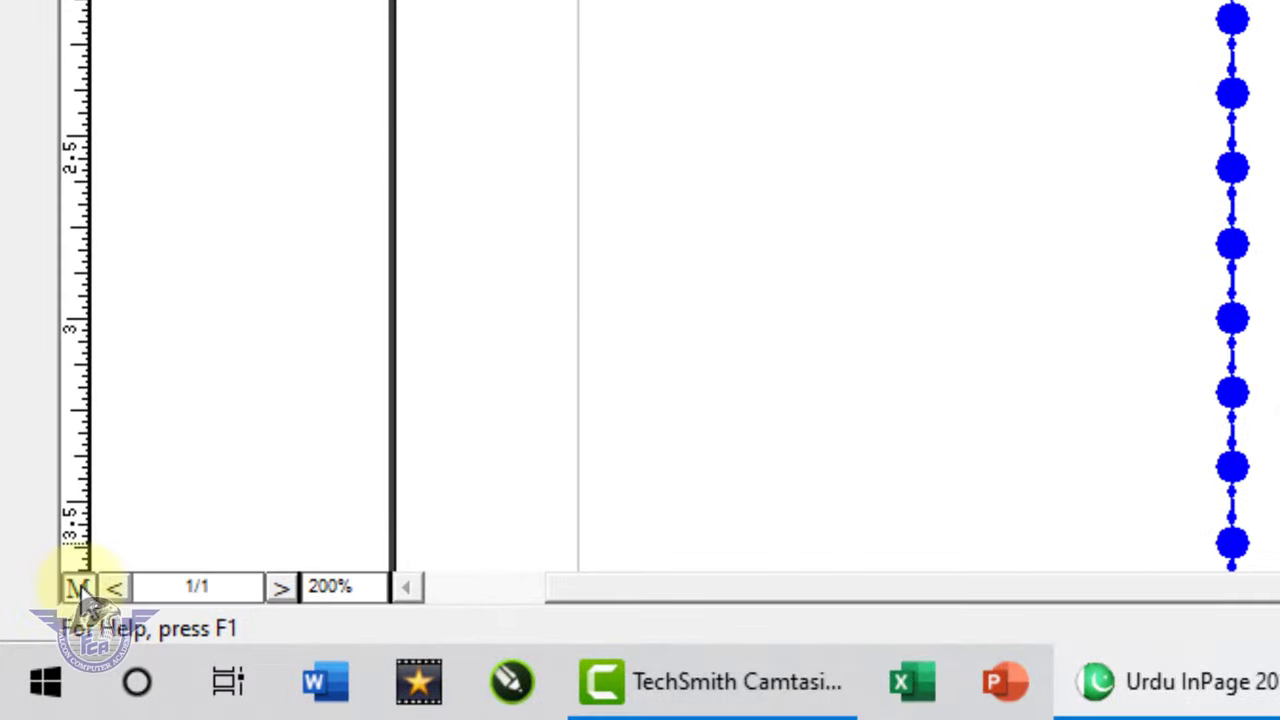
{"action": "left_click", "coordinate": [80, 588]}
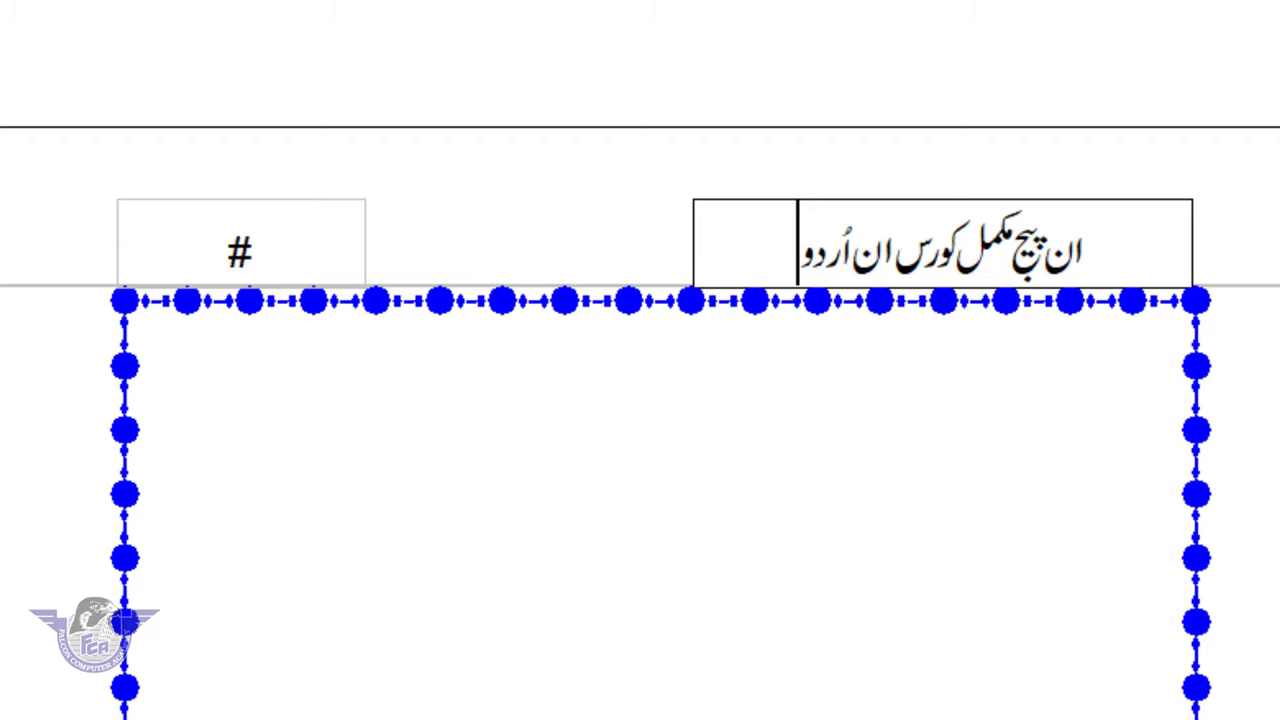
{"action": "left_click", "coordinate": [23, 634]}
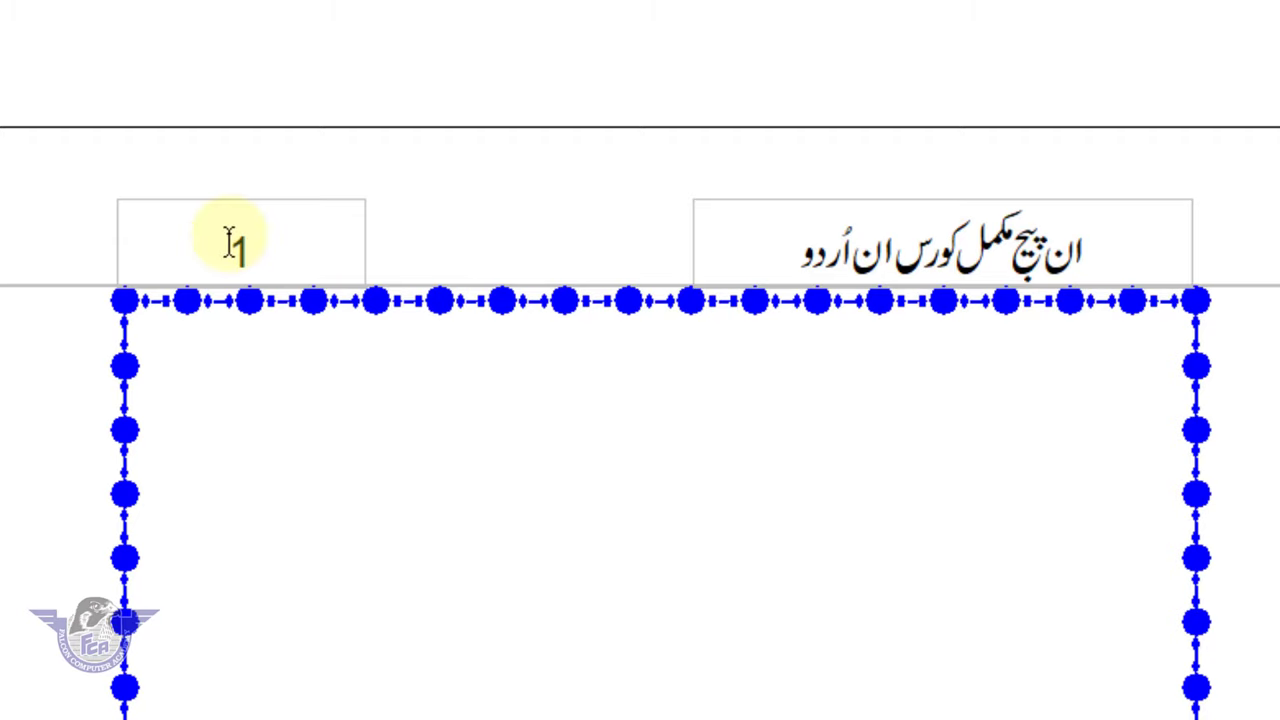
- Fit the page with F7 and press Enter in the main frame to add linked pages
{"action": "left_click", "coordinate": [1014, 408]}
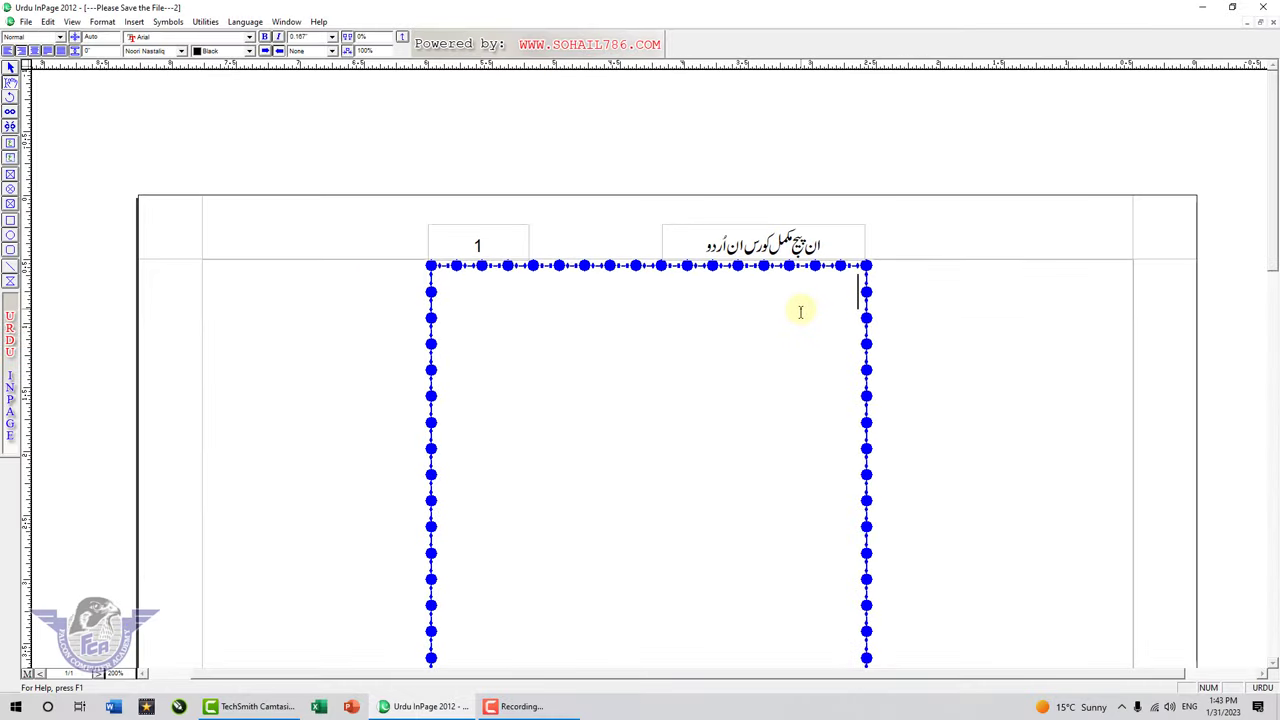
{"action": "key", "text": "F7"}
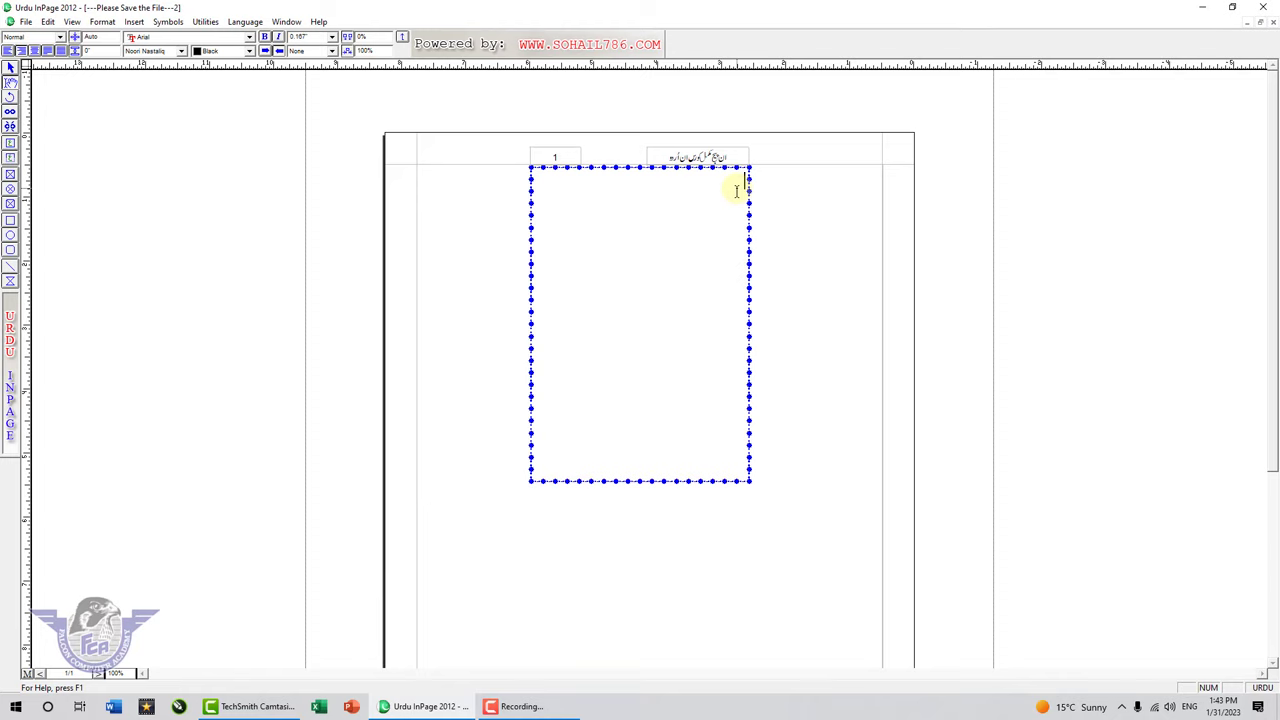
{"action": "key", "text": "Return"}
{"action": "key", "text": "Return"}
{"action": "key", "text": "Return"}
{"action": "key", "text": "Return"}
{"action": "key", "text": "Return"}
{"action": "key", "text": "Return"}
{"action": "key", "text": "Return"}
{"action": "key", "text": "Return"}
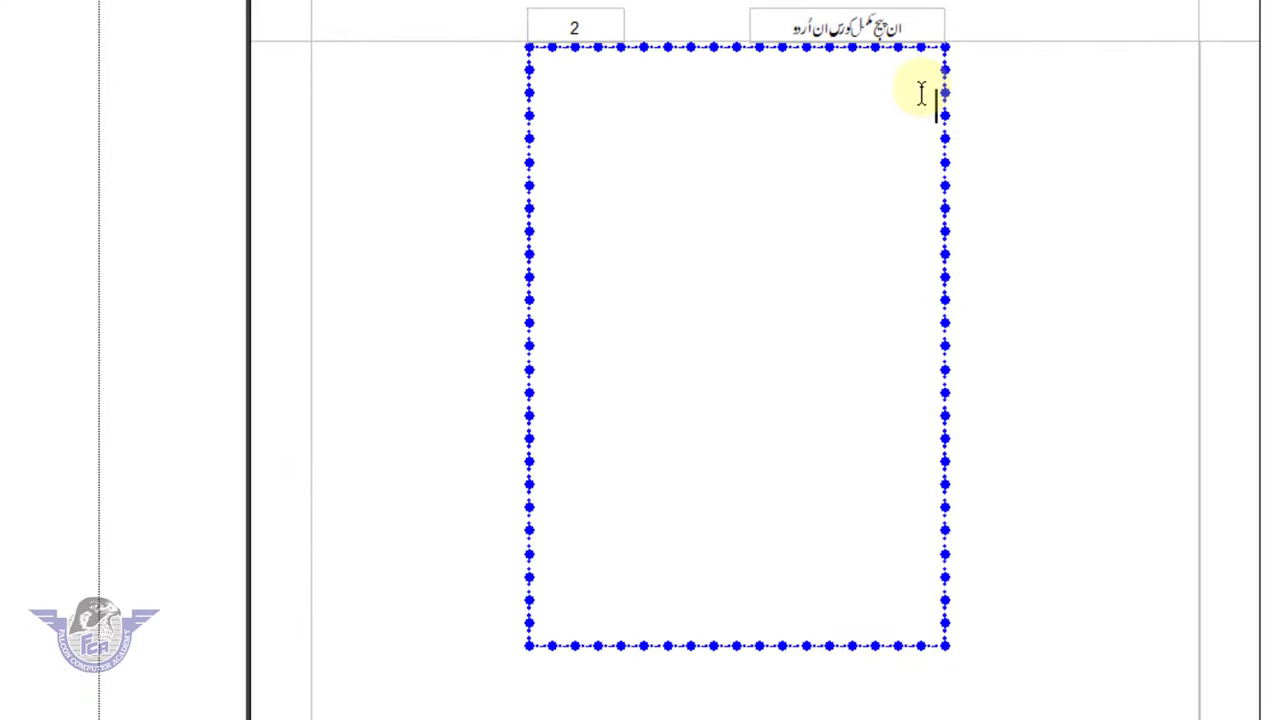
{"action": "key", "text": "Return"}
{"action": "key", "text": "Return"}
{"action": "key", "text": "Return"}
{"action": "key", "text": "Return"}
{"action": "key", "text": "Return"}
{"action": "key", "text": "Return"}
{"action": "key", "text": "Return"}
{"action": "key", "text": "Return"}
{"action": "key", "text": "Return"}
{"action": "key", "text": "Return"}
{"action": "key", "text": "Return"}
{"action": "key", "text": "Return"}
{"action": "key", "text": "Return"}
{"action": "key", "text": "Return"}
{"action": "key", "text": "Return"}
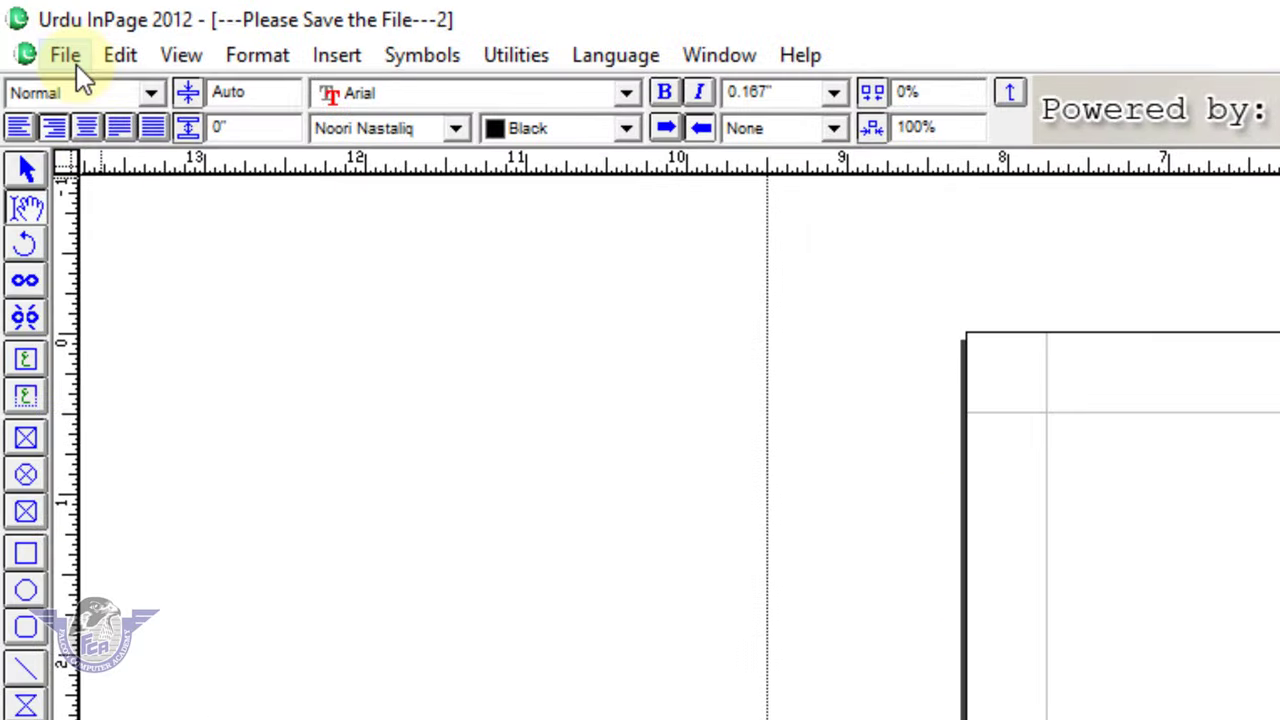
- Start a new document and keep the A4 page size
{"action": "left_click", "coordinate": [76, 64]}
{"action": "left_click", "coordinate": [106, 92]}
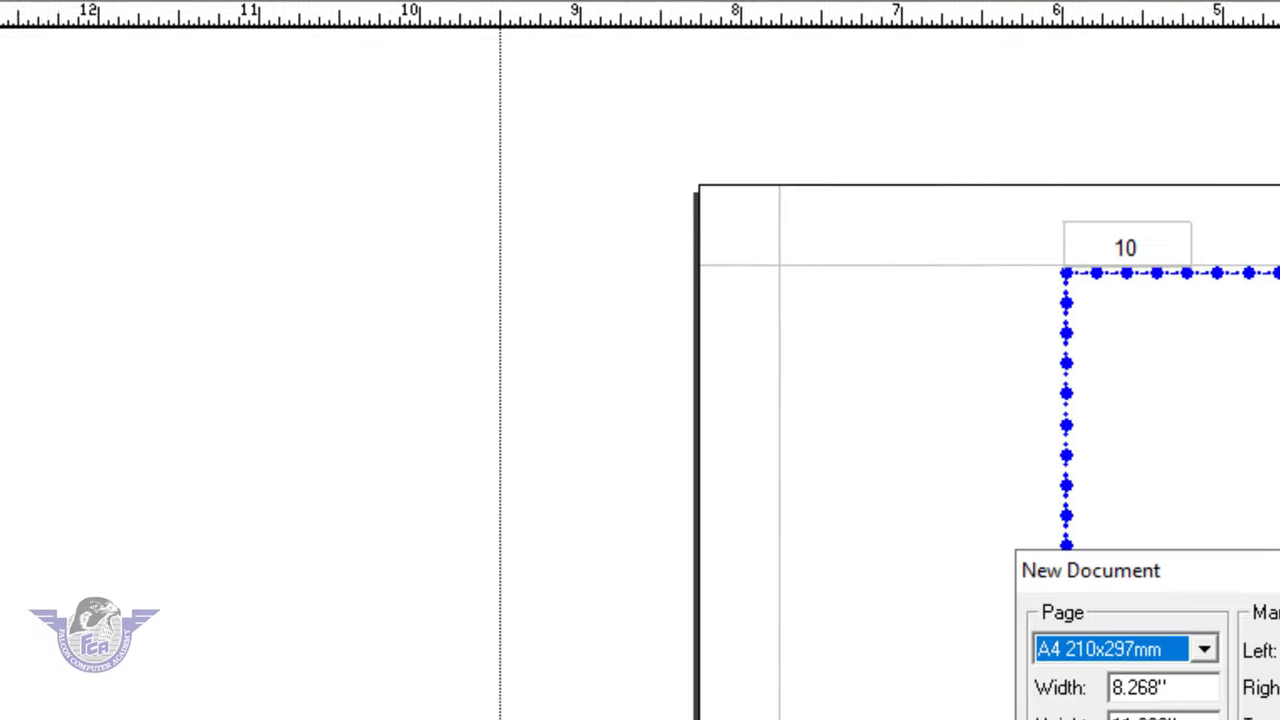
{"action": "left_click", "coordinate": [435, 258]}
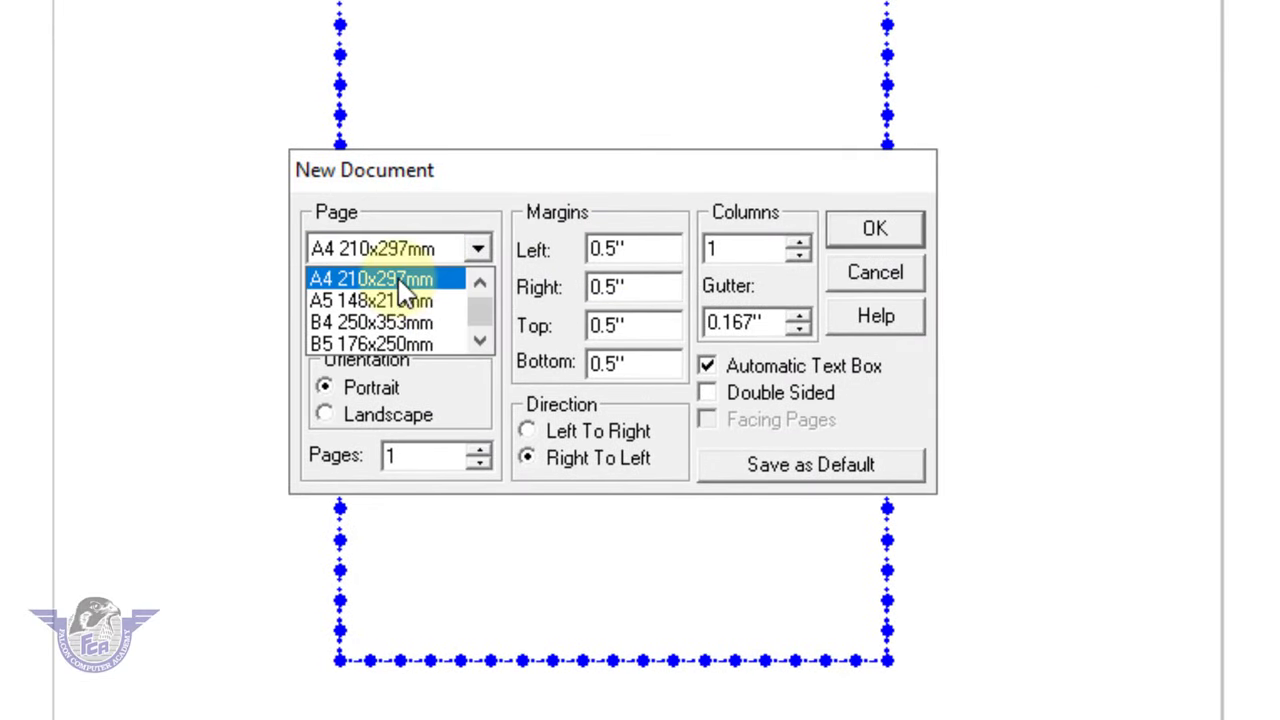
{"action": "left_click", "coordinate": [400, 281]}
- Set the left, right, top and bottom margins to 1 and confirm
{"action": "left_click_drag", "start_coordinate": [654, 248], "coordinate": [533, 262]}
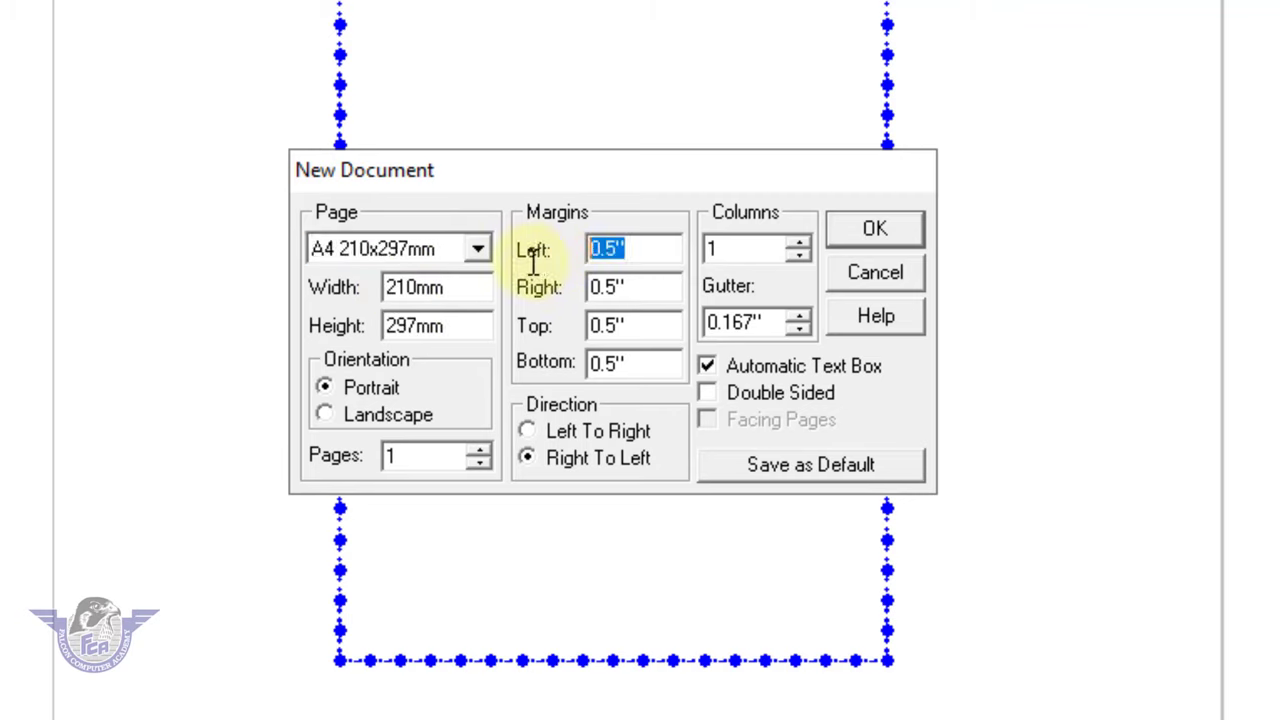
{"action": "type", "text": "1"}
{"action": "key", "text": "Tab"}
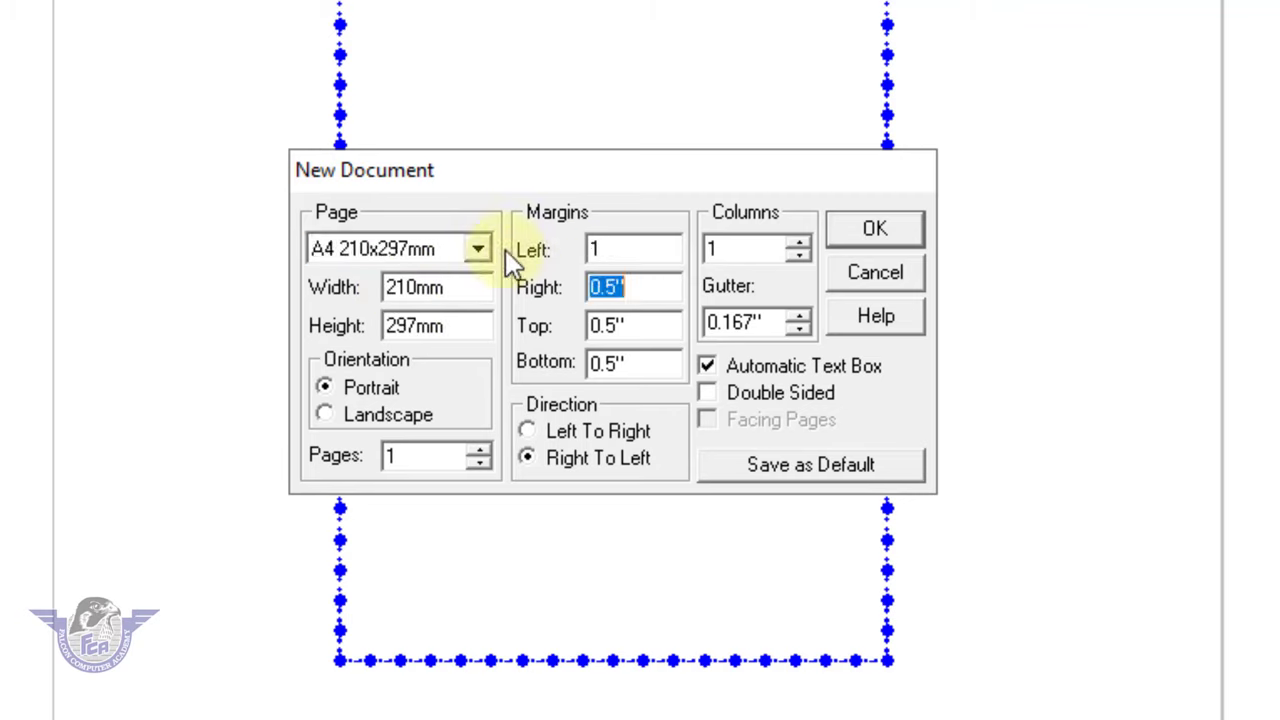
{"action": "type", "text": "1"}
{"action": "key", "text": "Tab"}
{"action": "type", "text": "1"}
{"action": "key", "text": "Tab"}
{"action": "type", "text": "1"}
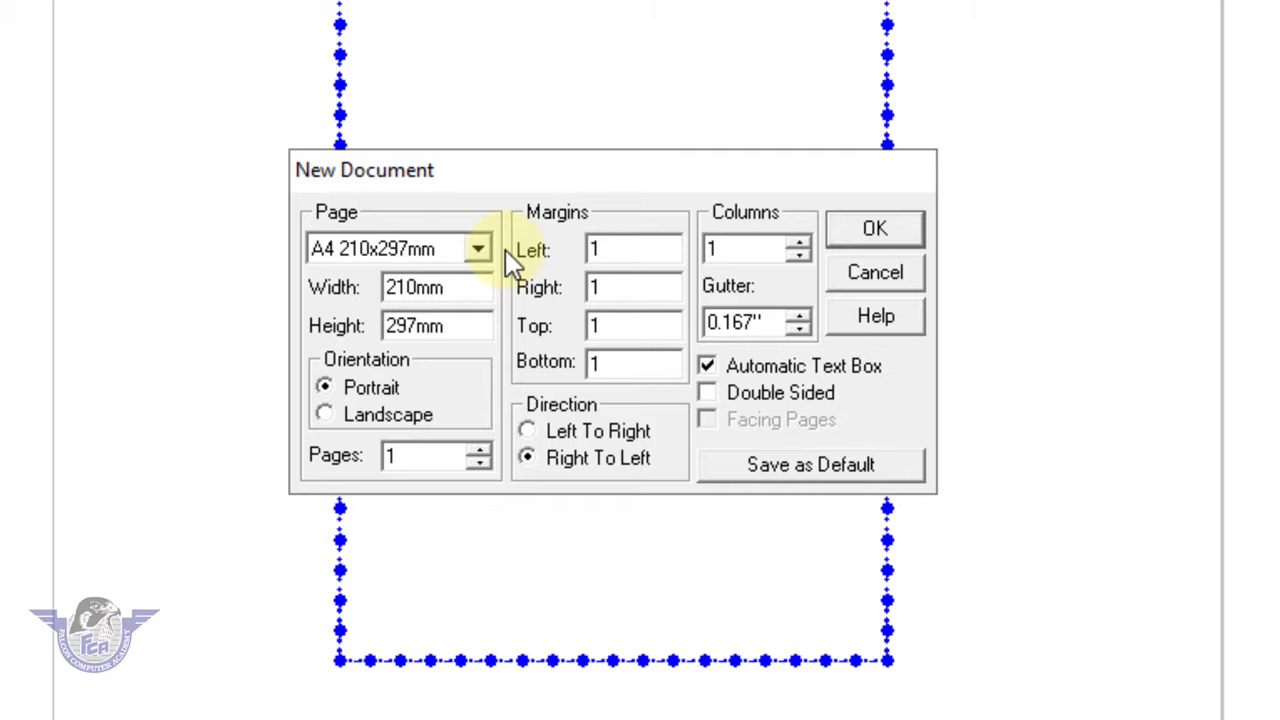
{"action": "left_click", "coordinate": [880, 234]}
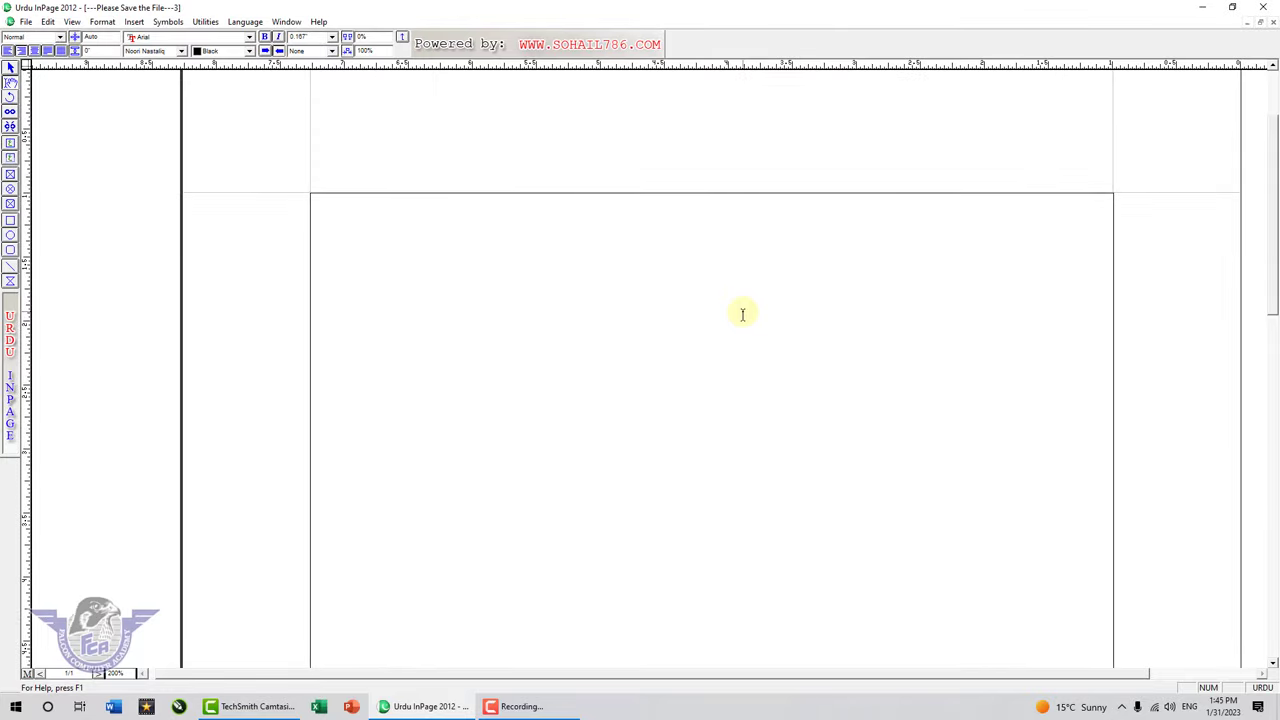
- Insert an empty table of 4 rows and 4 columns at the top of the page
{"action": "right_click", "coordinate": [742, 314]}
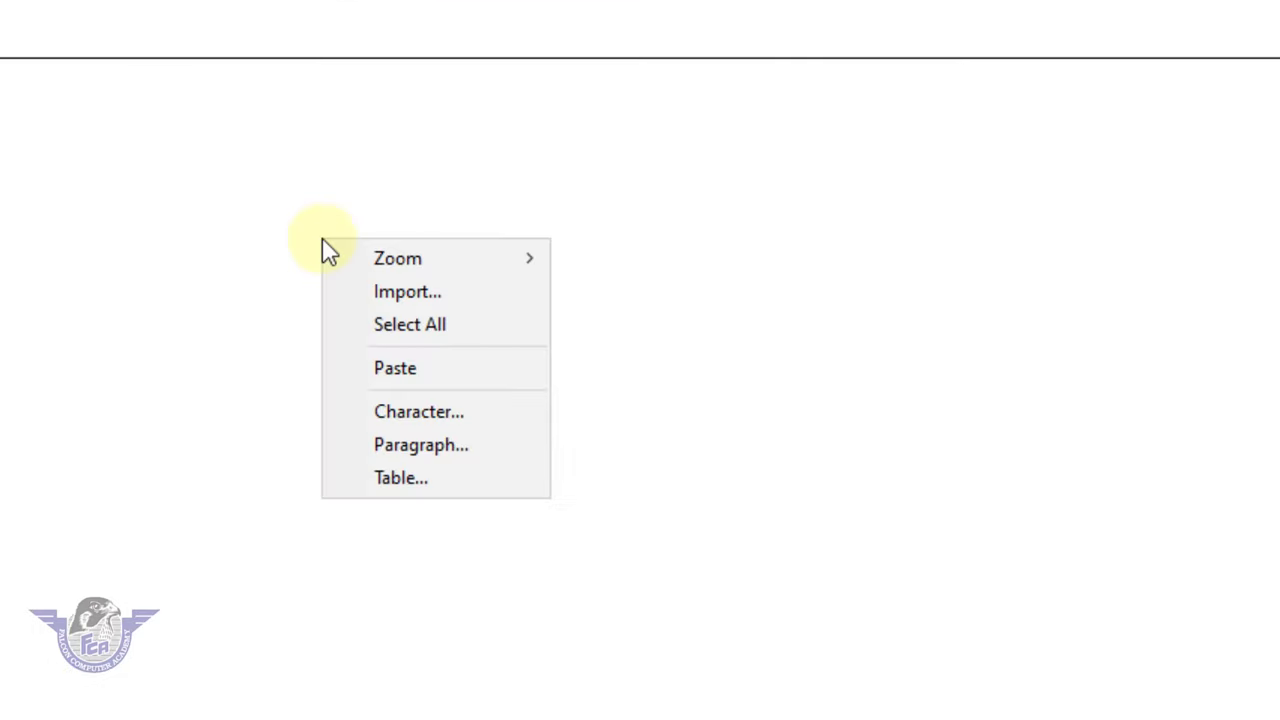
{"action": "left_click", "coordinate": [383, 505]}
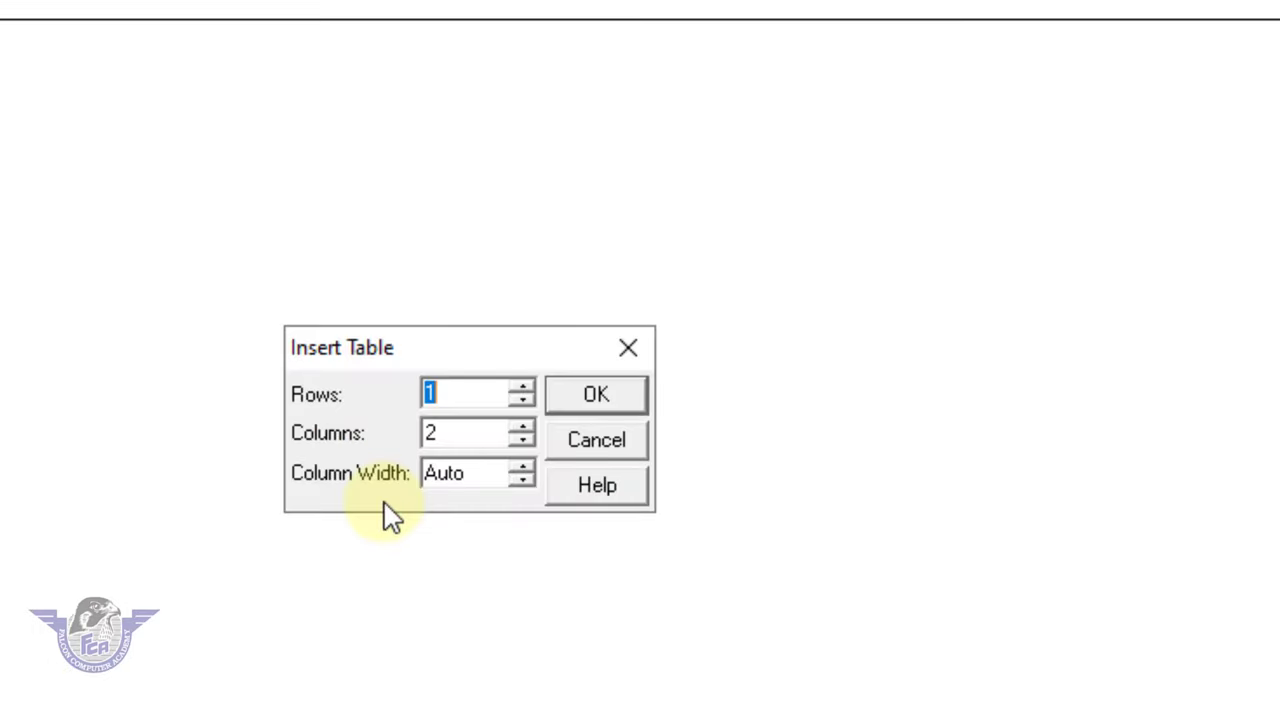
{"action": "left_click", "coordinate": [588, 443]}
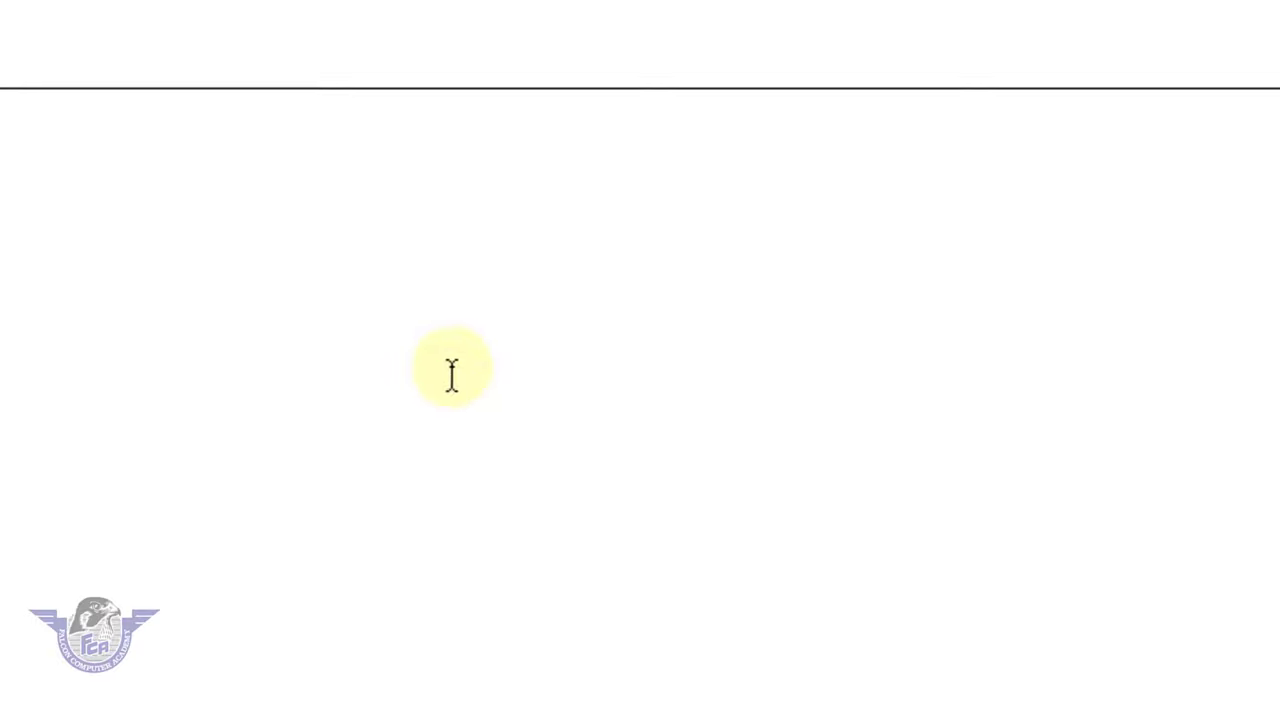
{"action": "left_click", "coordinate": [48, 10]}
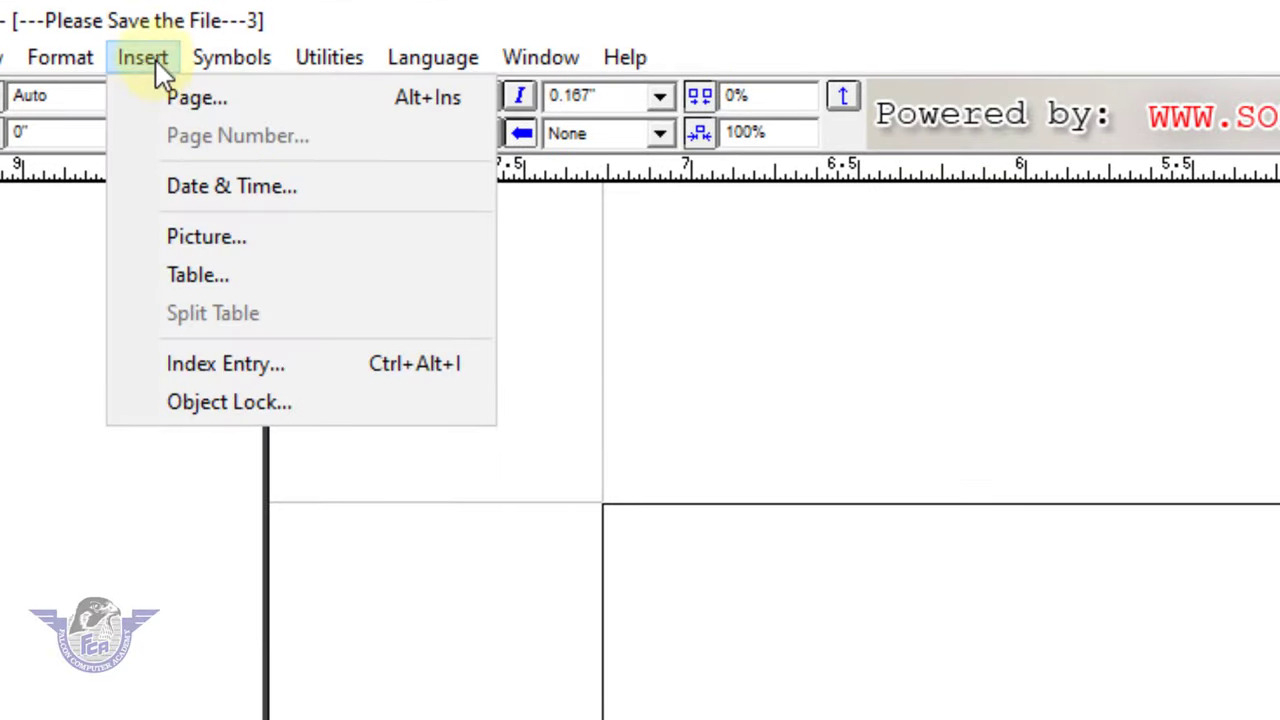
{"action": "left_click", "coordinate": [231, 283]}
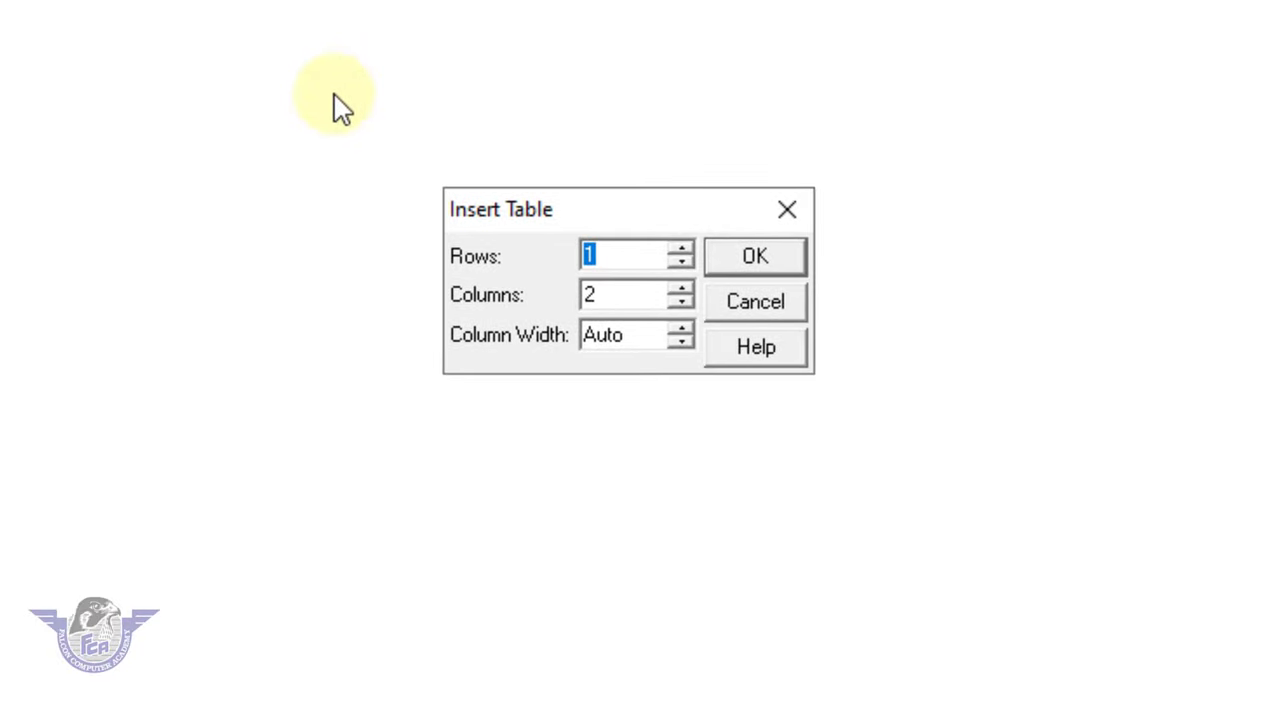
{"action": "left_click", "coordinate": [685, 249]}
{"action": "left_click", "coordinate": [685, 249]}
{"action": "left_click", "coordinate": [685, 249]}
{"action": "left_click", "coordinate": [685, 289]}
{"action": "left_click", "coordinate": [685, 289]}
{"action": "left_click", "coordinate": [754, 262]}
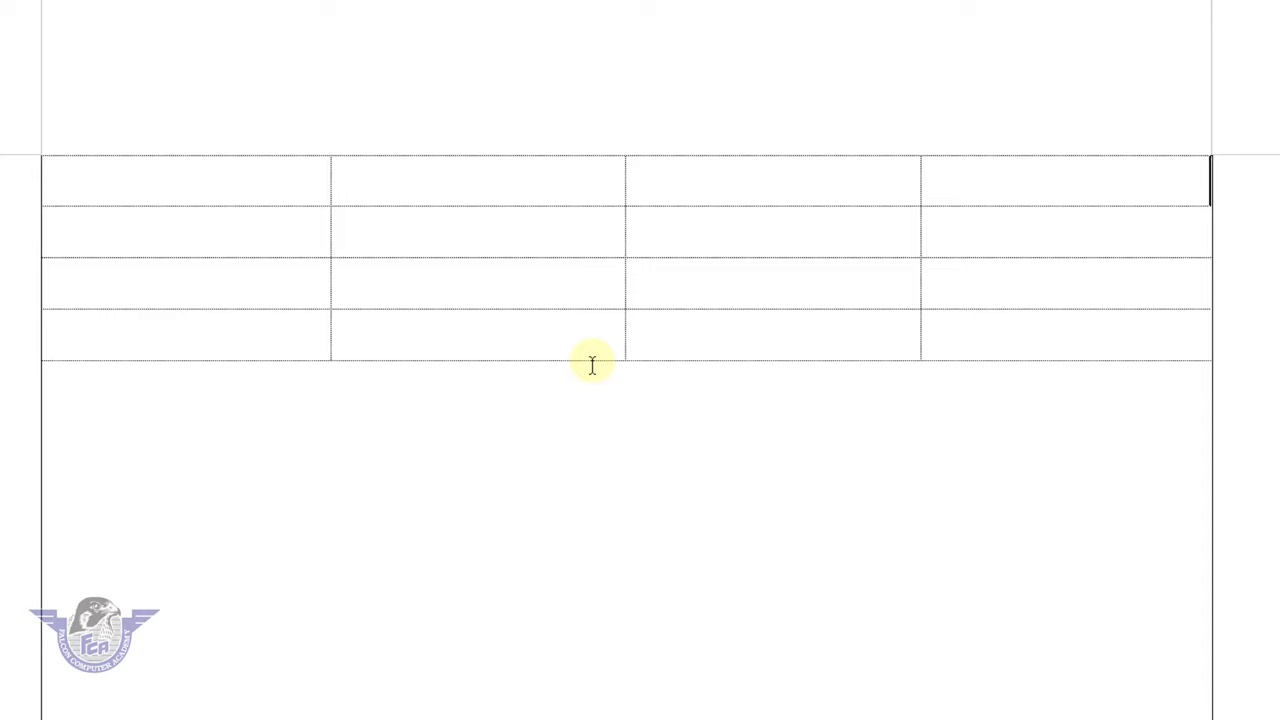
- Enter the headings نام, کلاس, رول نمبر and مضمون in the top row, then narrow the leftmost column
{"action": "type", "text": "نام"}
{"action": "key", "text": "Tab"}
{"action": "type", "text": "کل"}
{"action": "type", "text": "اس"}
{"action": "key", "text": "Tab"}
{"action": "type", "text": "رول"}
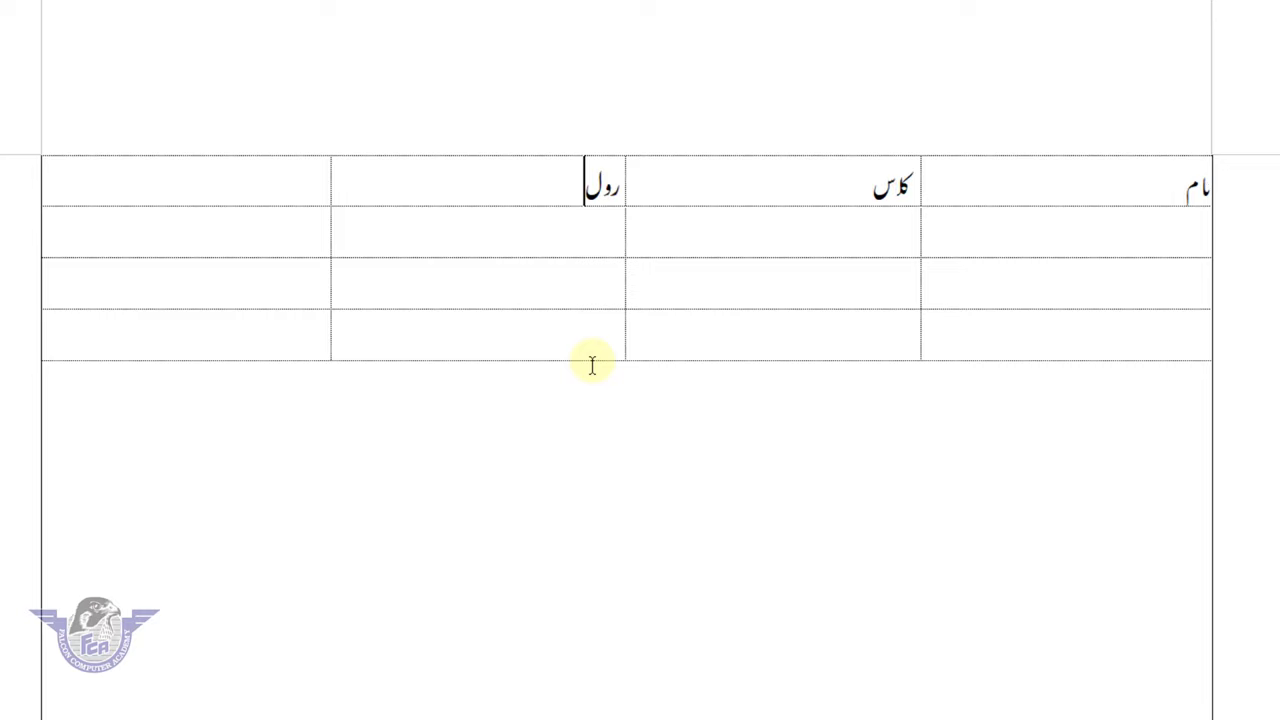
{"action": "type", "text": " نمبر"}
{"action": "key", "text": "Tab"}
{"action": "type", "text": "م"}
{"action": "type", "text": "ضمون"}
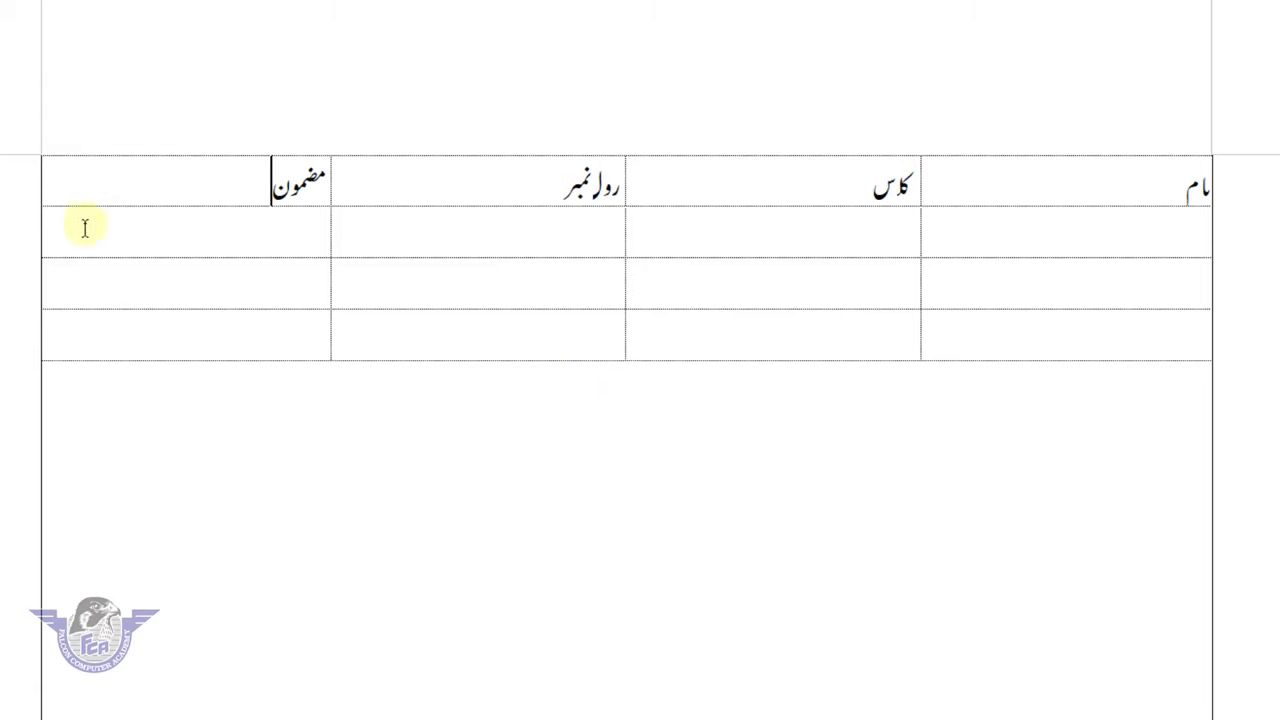
{"action": "left_click_drag", "start_coordinate": [46, 233], "coordinate": [196, 240]}
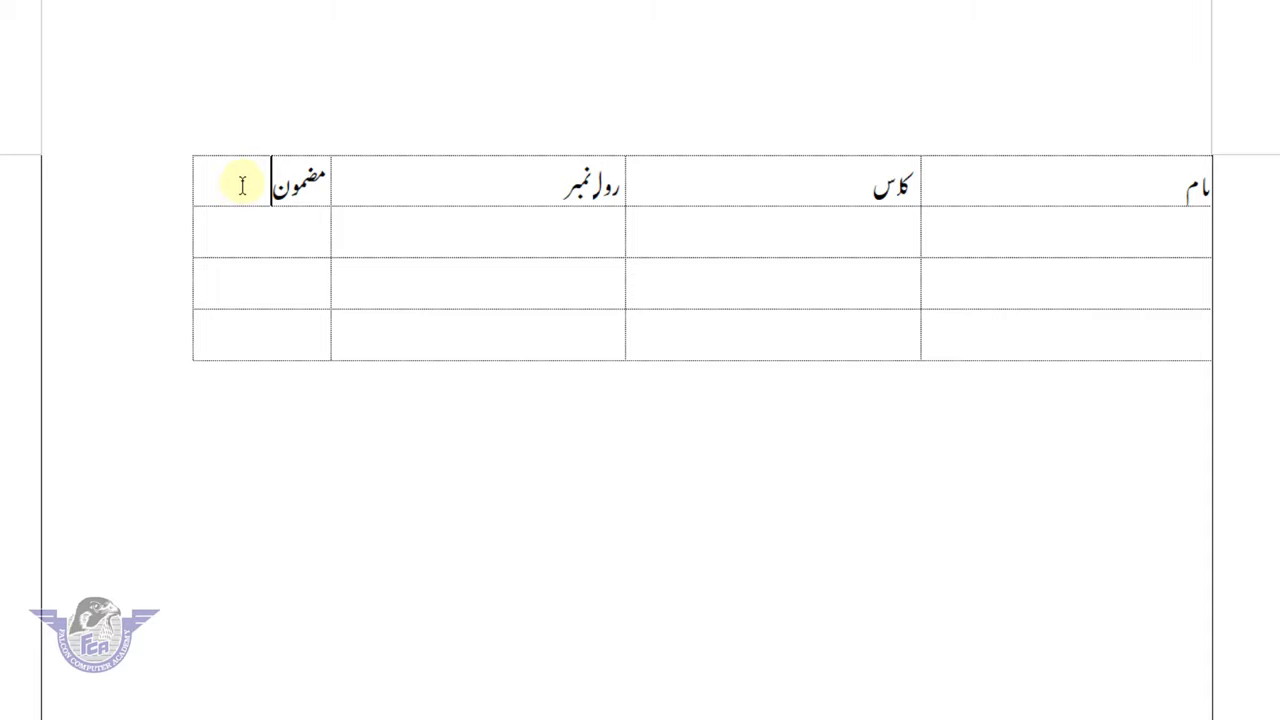
{"action": "right_click", "coordinate": [242, 186]}
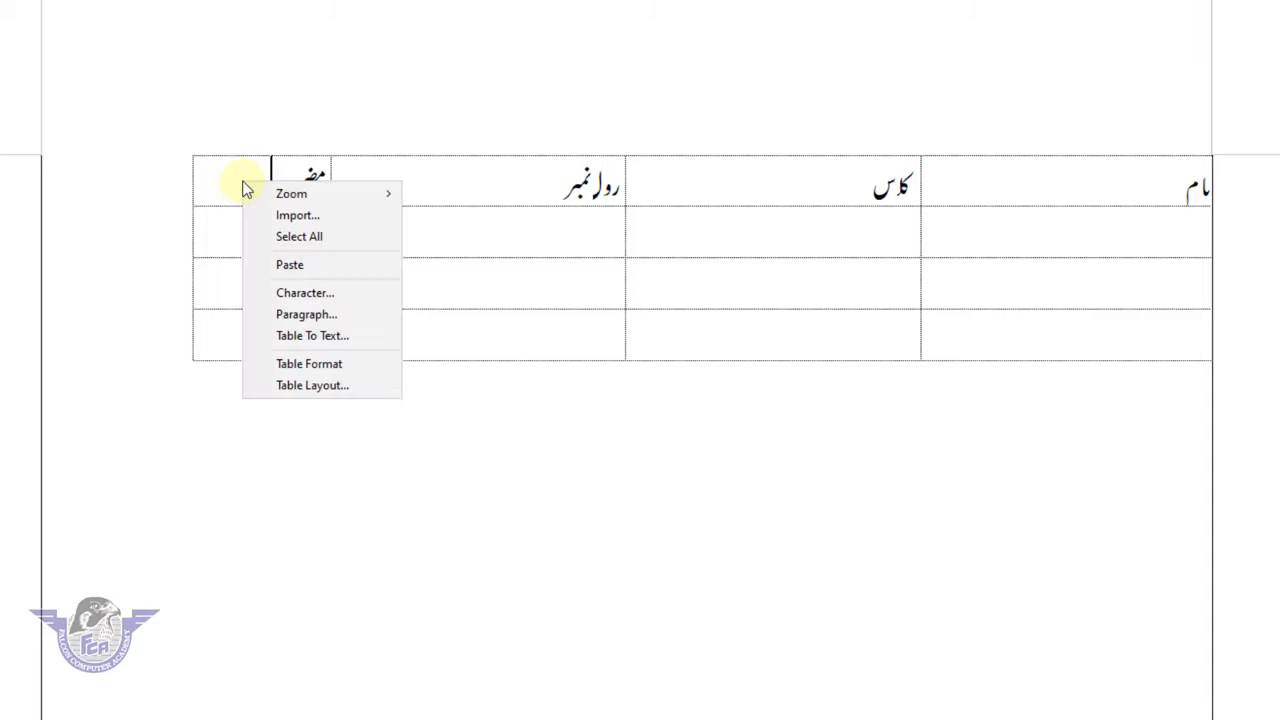
- Insert a column after مضمون through Table Layout and head it حاصل کردہ نمبرز
{"action": "left_click", "coordinate": [323, 386]}
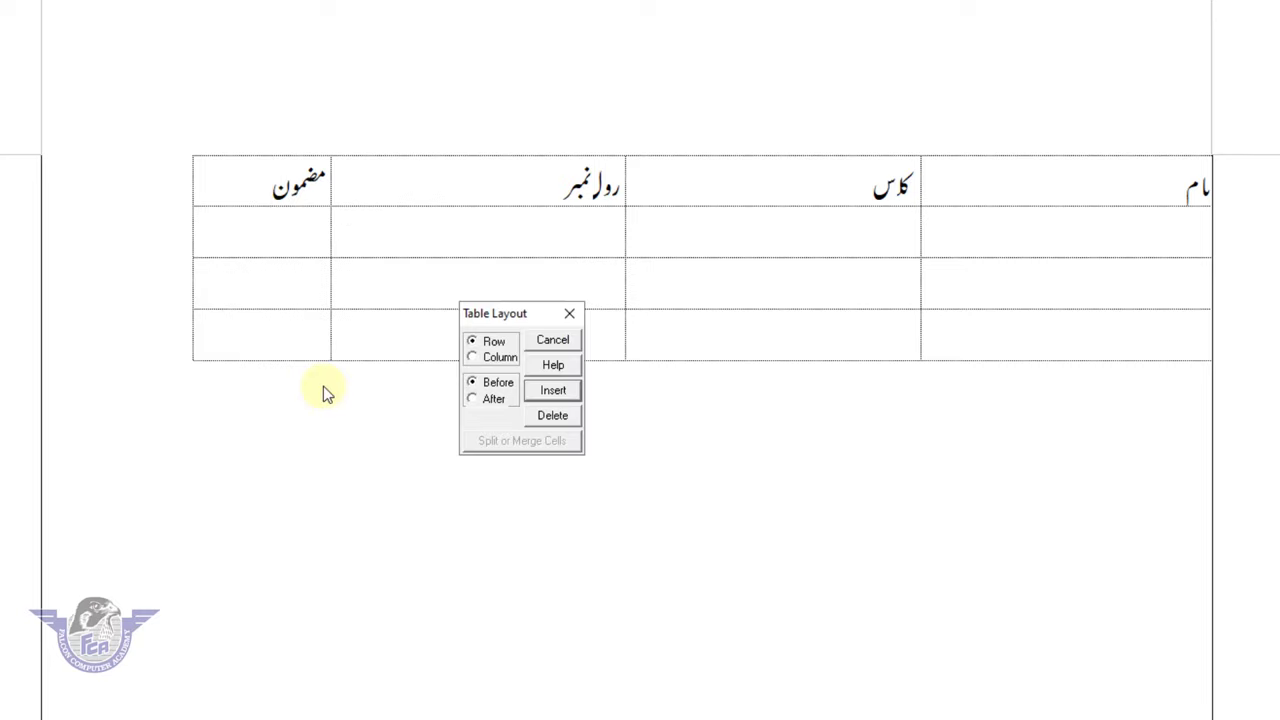
{"action": "mouse_move", "coordinate": [505, 320]}
{"action": "left_mouse_down"}
{"action": "mouse_move", "coordinate": [290, 368]}
{"action": "mouse_move", "coordinate": [243, 265]}
{"action": "left_mouse_up"}
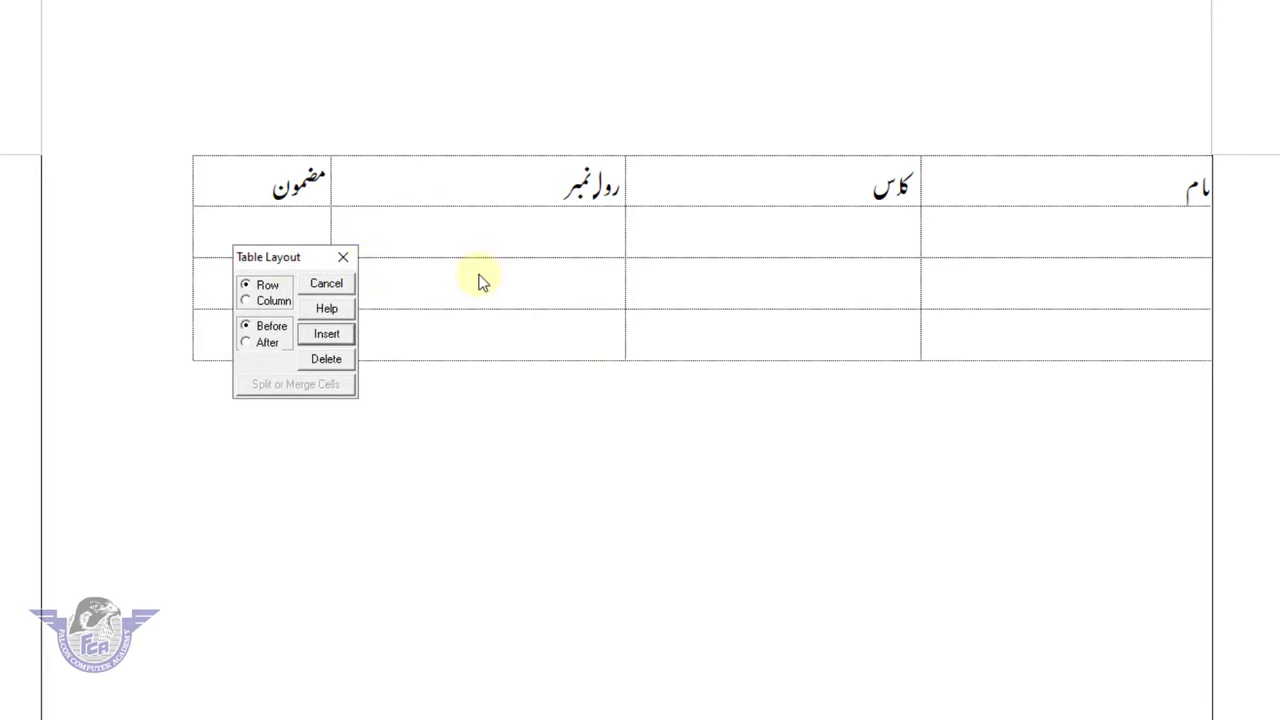
{"action": "left_click", "coordinate": [273, 302]}
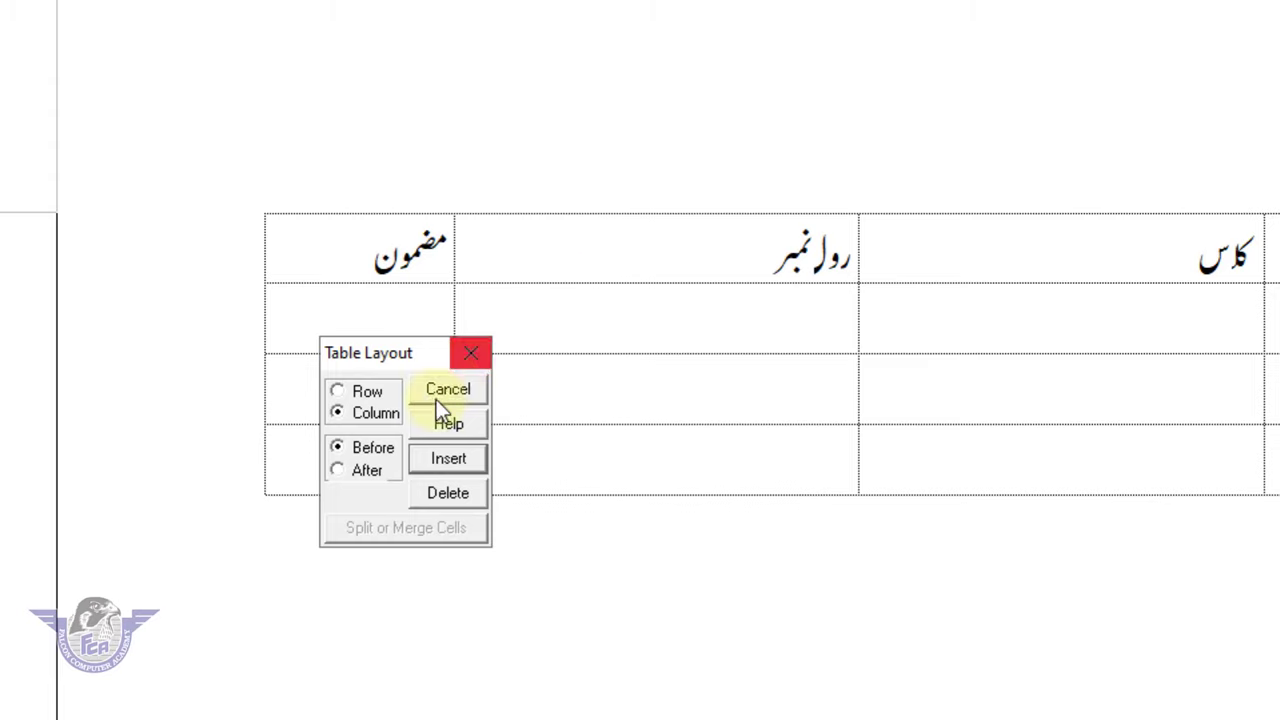
{"action": "left_click", "coordinate": [364, 469]}
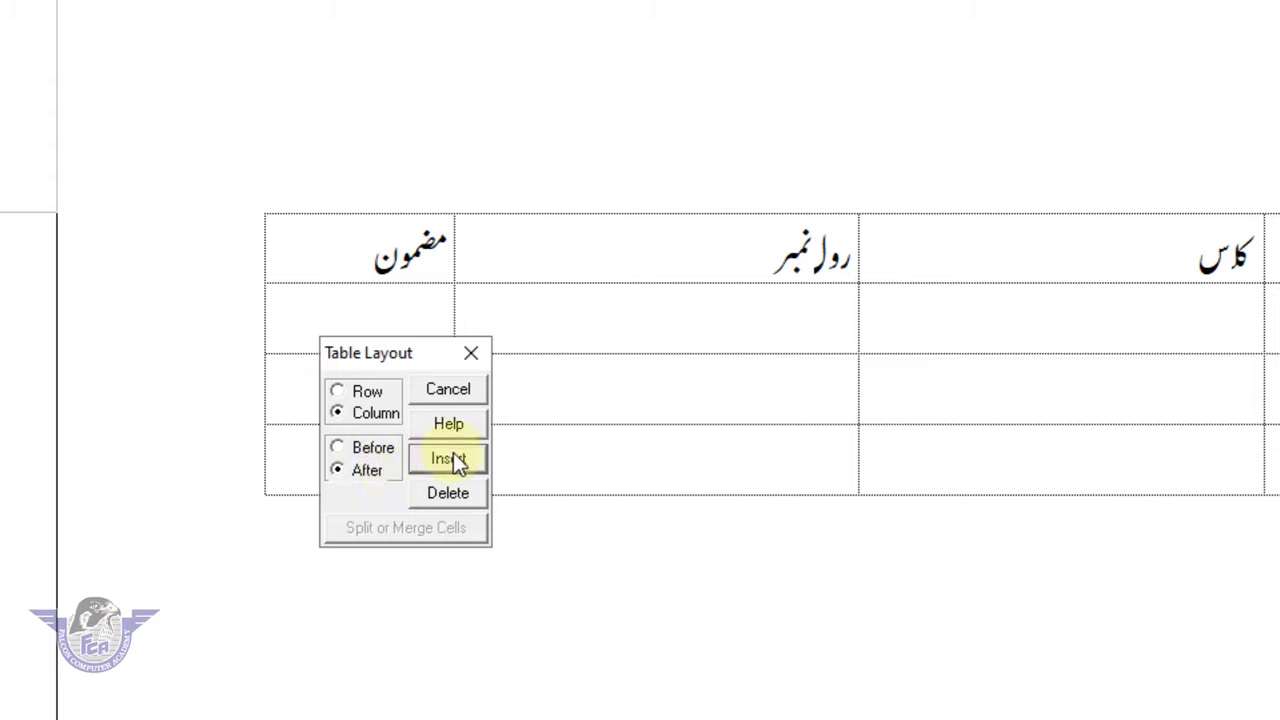
{"action": "left_click", "coordinate": [452, 459]}
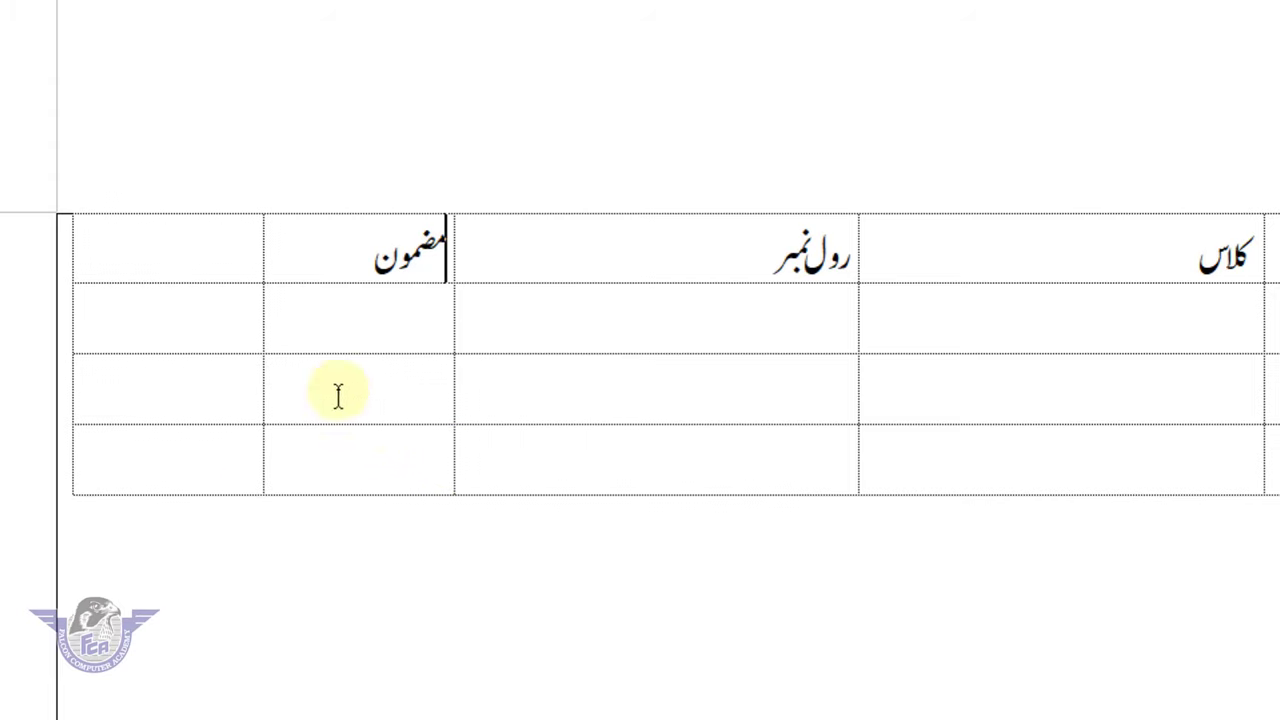
{"action": "left_click", "coordinate": [192, 262]}
{"action": "type", "text": "حاصل ک"}
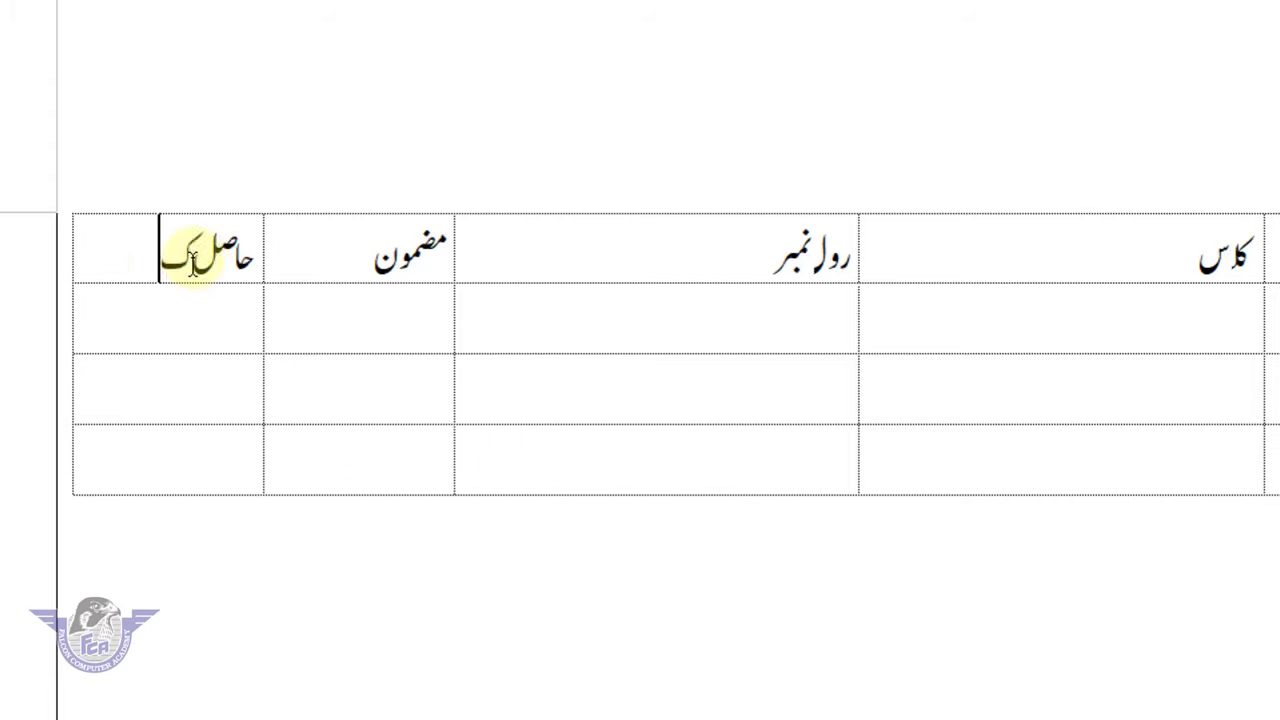
{"action": "type", "text": "ردہ نمبرز"}
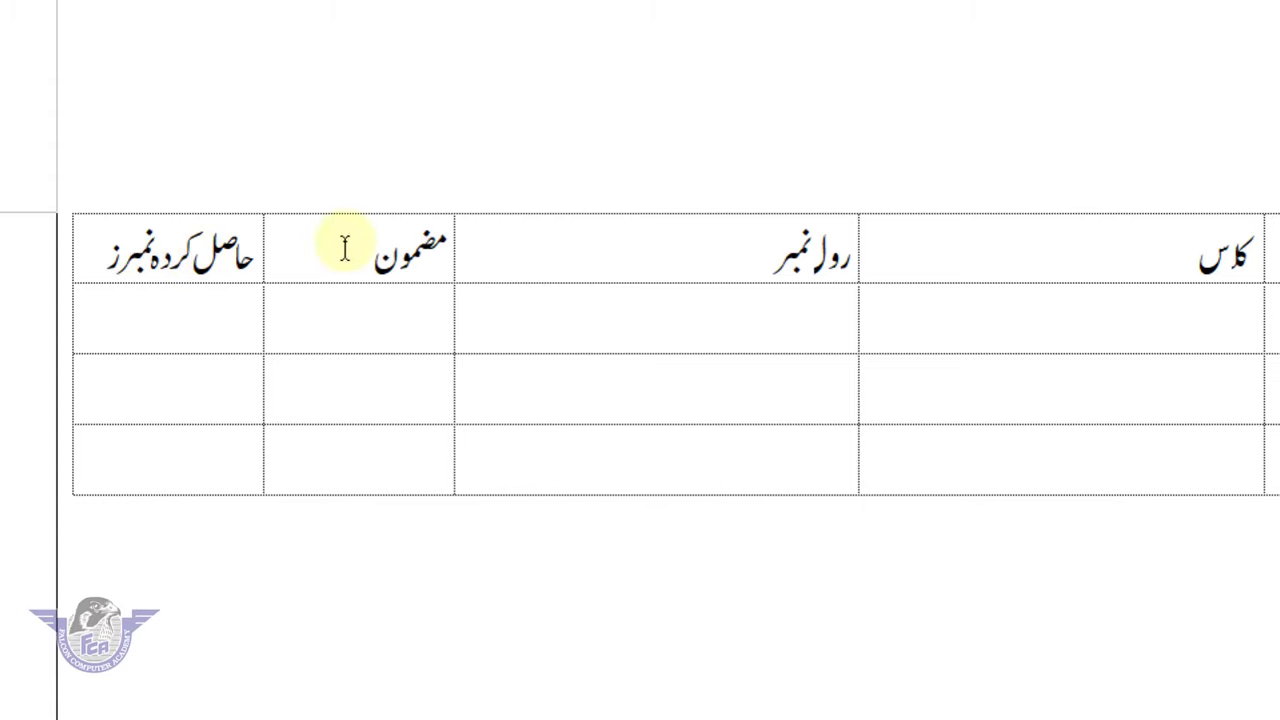
{"action": "left_click", "coordinate": [382, 260]}
- Insert an empty column beside the مضمون heading through Table Layout
{"action": "right_click", "coordinate": [371, 257]}
{"action": "left_click", "coordinate": [488, 540]}
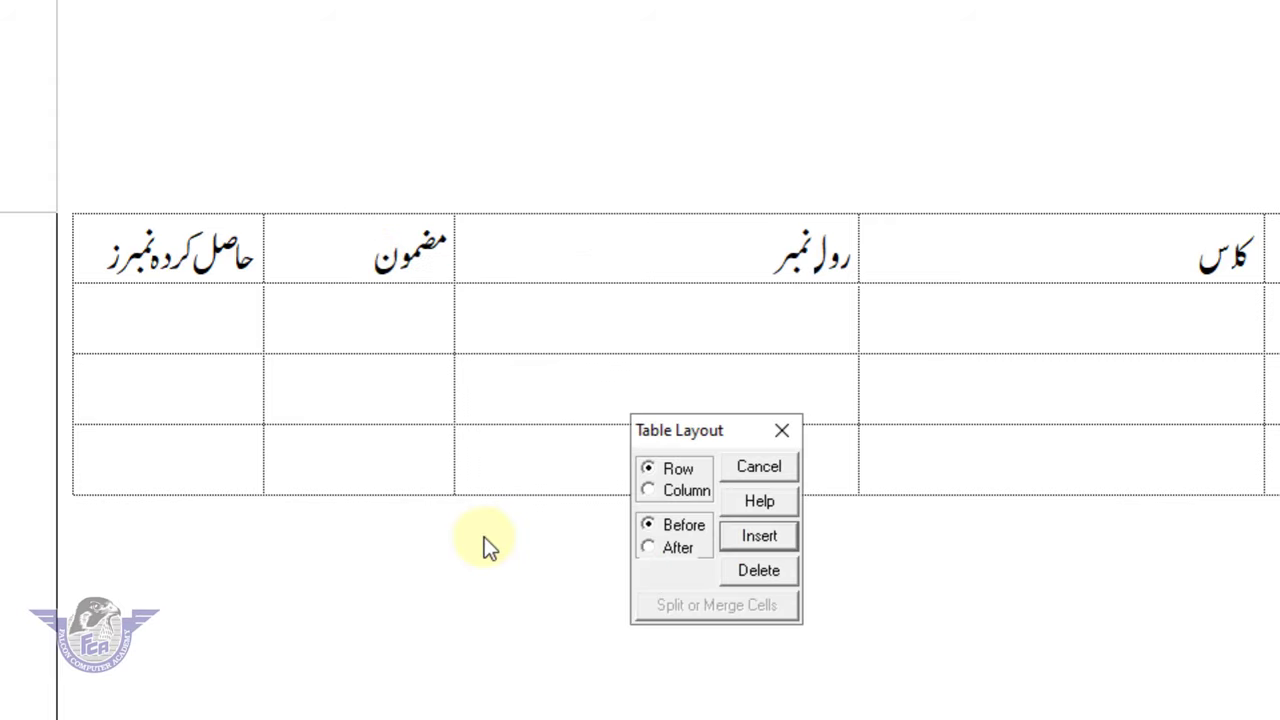
{"action": "left_click", "coordinate": [661, 490]}
{"action": "left_click", "coordinate": [760, 540]}
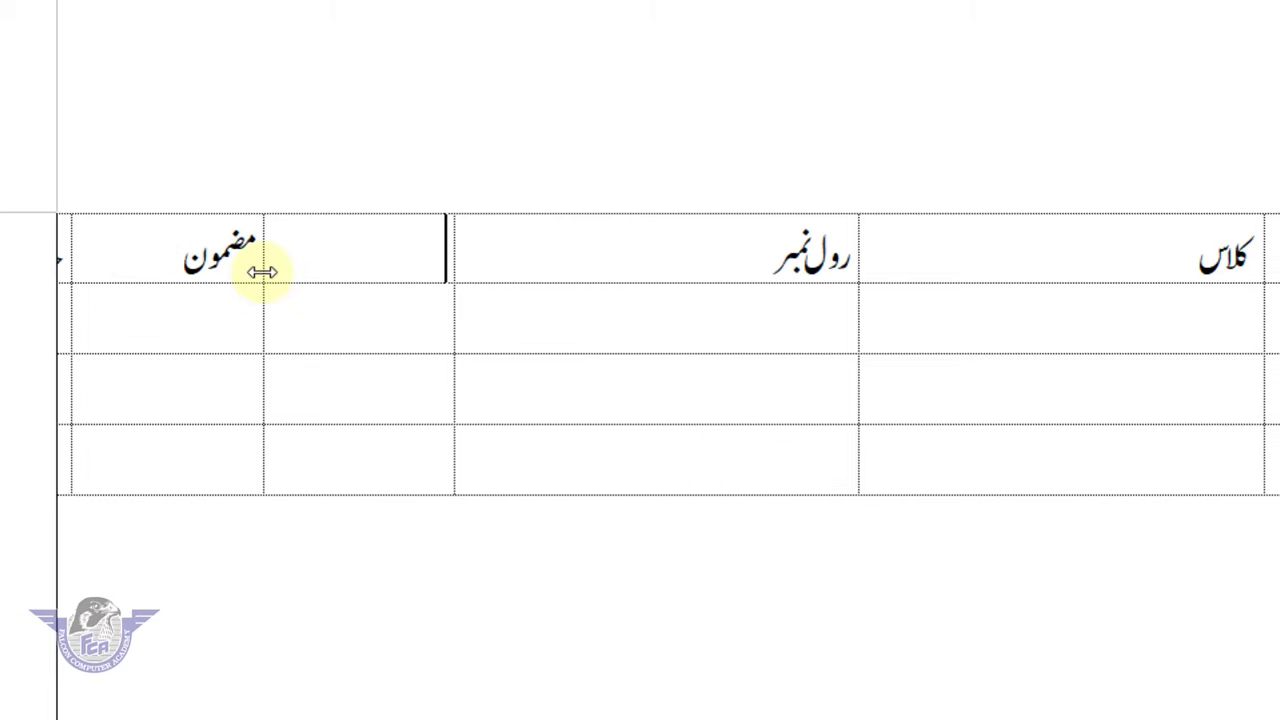
- Widen the مضمون and leftmost columns and pull the table's left edge slightly inward
{"action": "left_click_drag", "start_coordinate": [262, 272], "coordinate": [337, 271]}
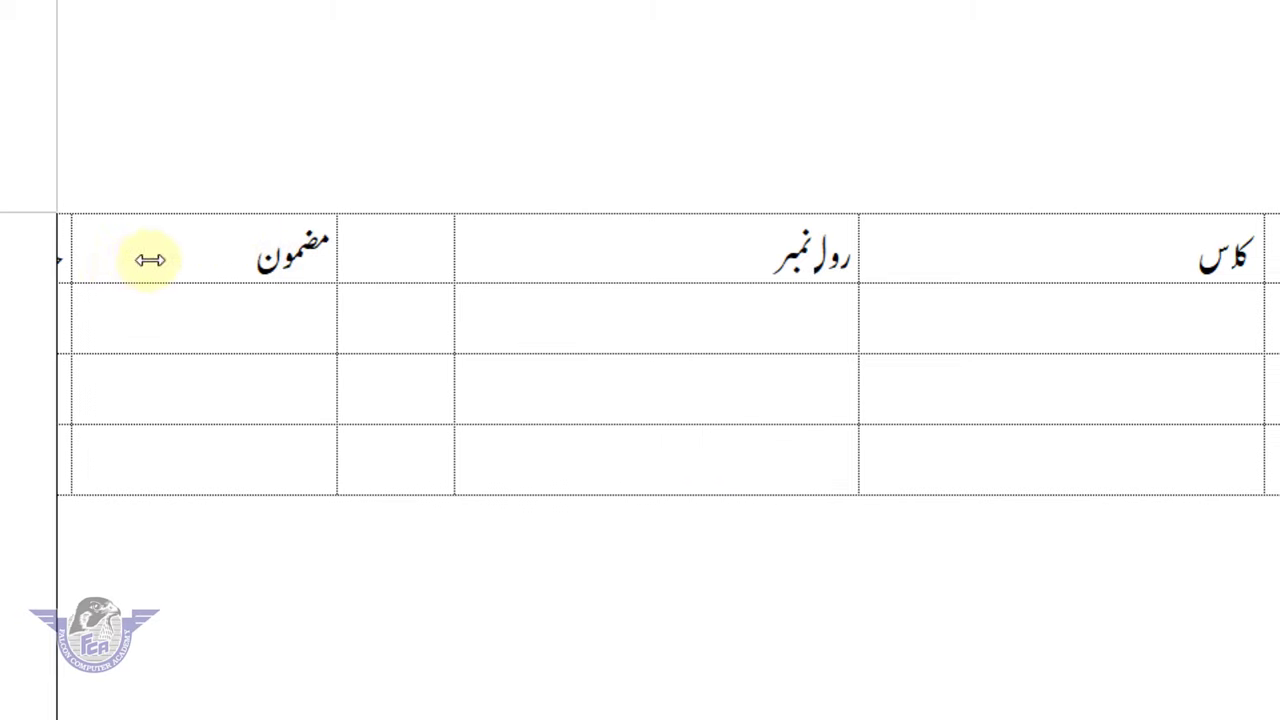
{"action": "left_click_drag", "start_coordinate": [150, 260], "coordinate": [149, 261]}
{"action": "left_click_drag", "start_coordinate": [146, 252], "coordinate": [226, 252]}
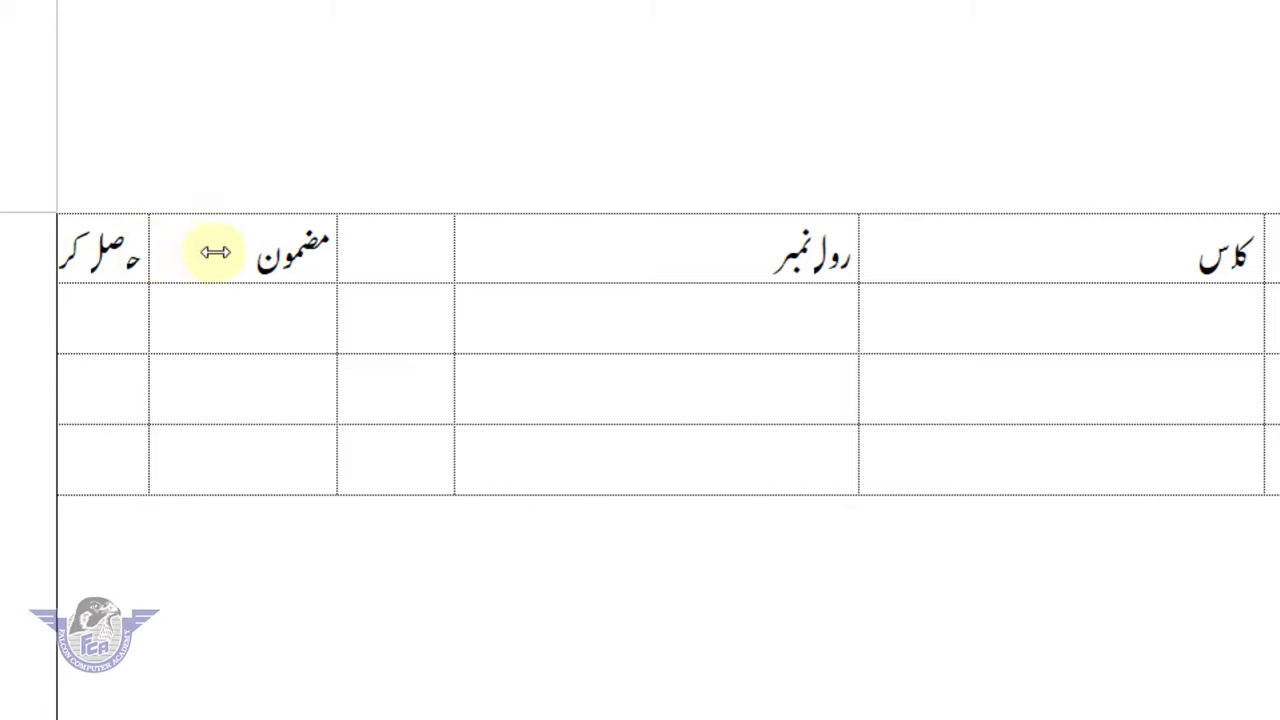
{"action": "left_click_drag", "start_coordinate": [57, 252], "coordinate": [63, 252]}
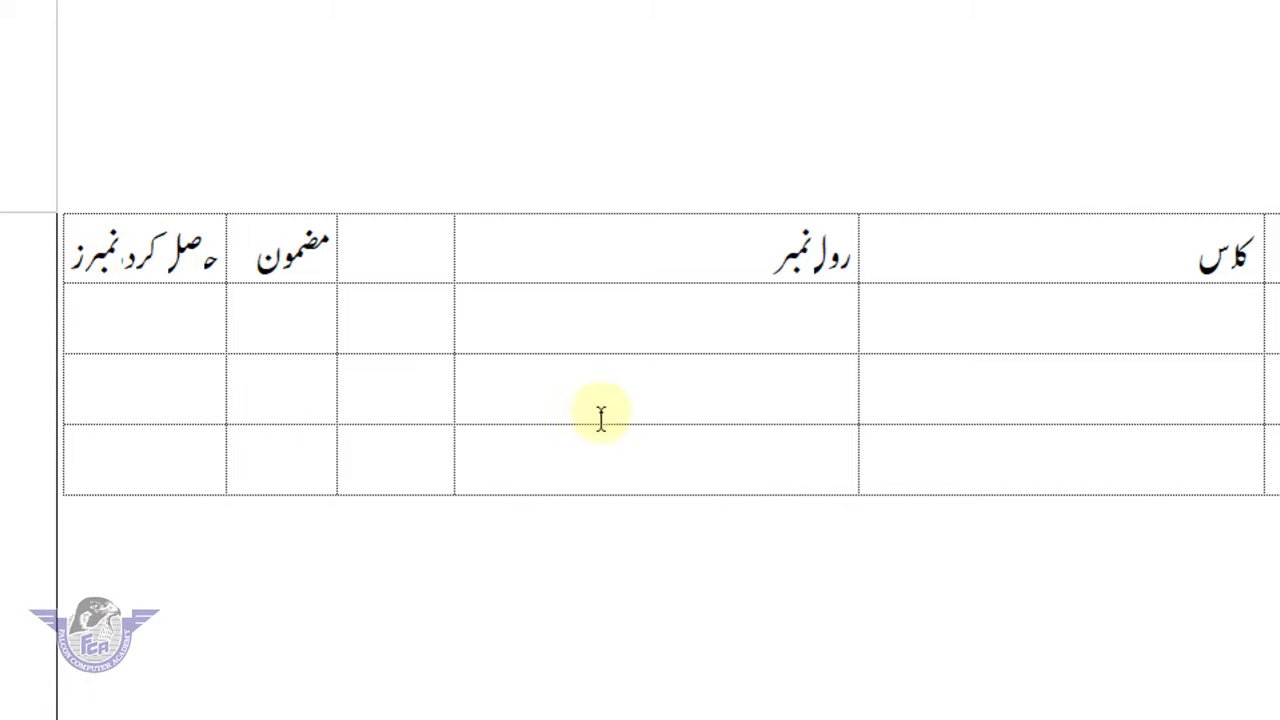
- Reopen Table Layout from the رول نمبر heading, set to insert a row
{"action": "left_click", "coordinate": [646, 318]}
{"action": "left_click", "coordinate": [638, 251]}
{"action": "right_click", "coordinate": [642, 250]}
{"action": "left_click", "coordinate": [719, 526]}
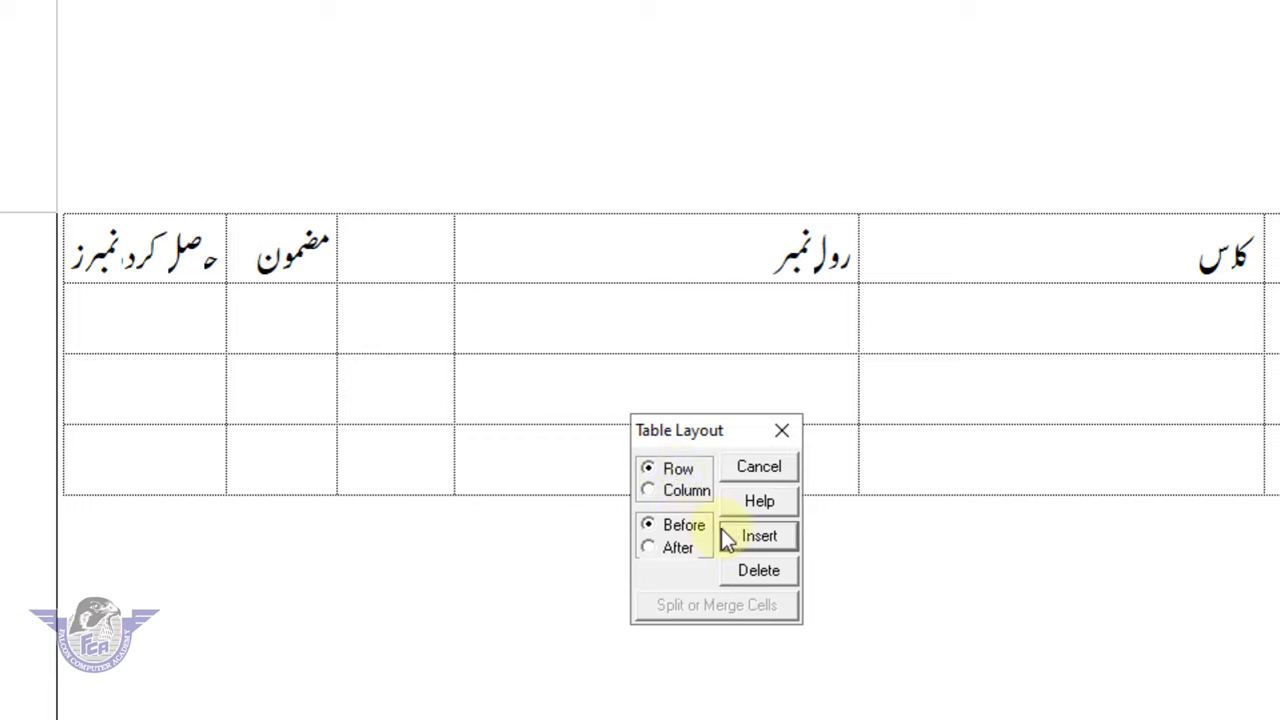
- Insert two empty rows above the header row
{"action": "left_click", "coordinate": [790, 542]}
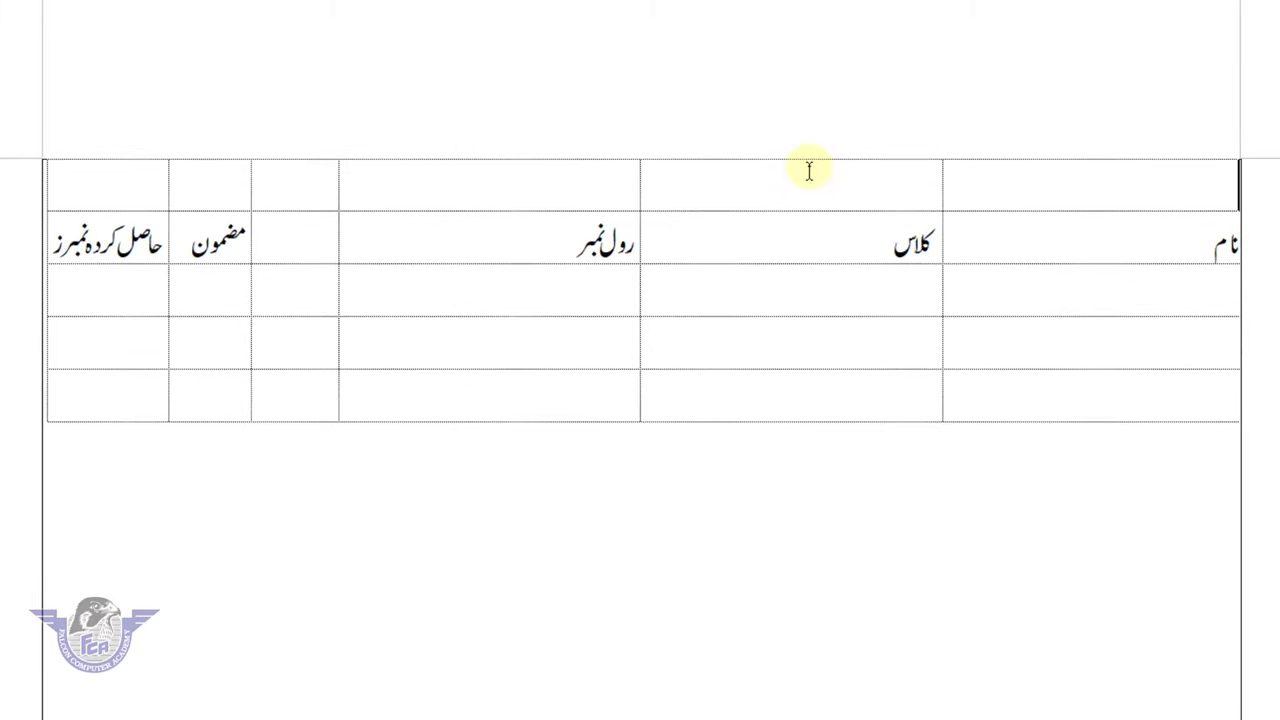
{"action": "right_click", "coordinate": [783, 180]}
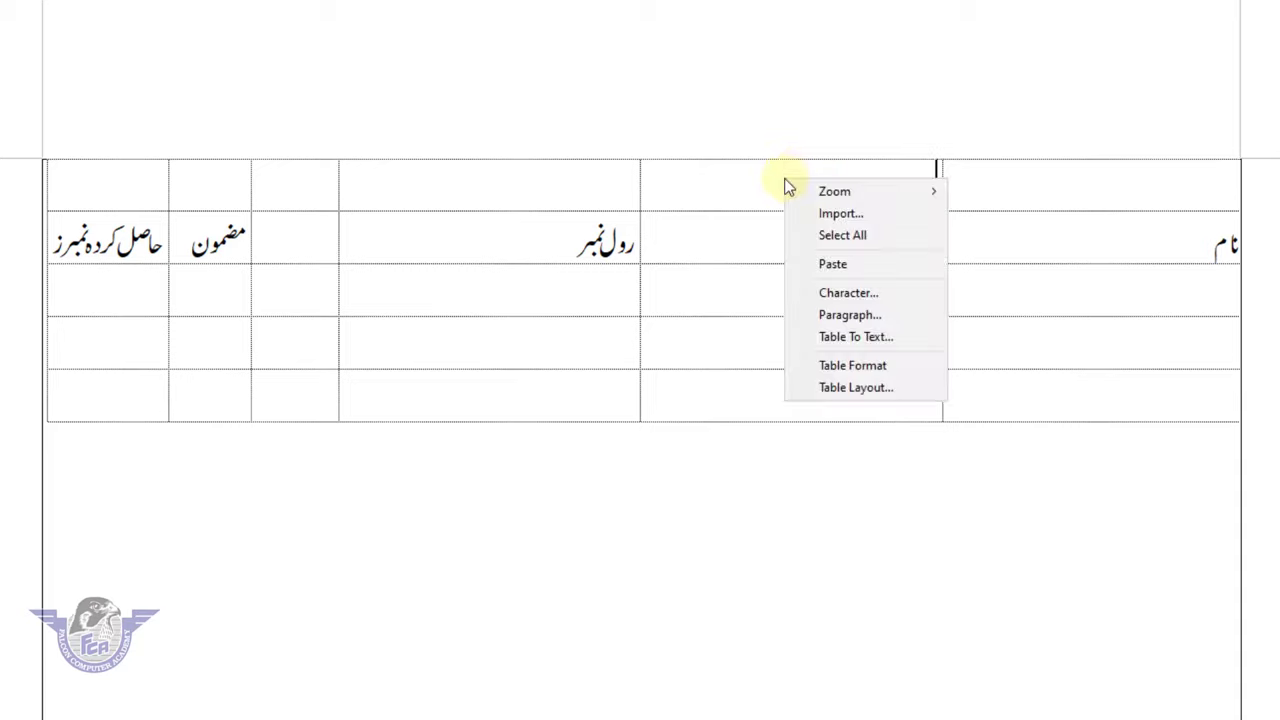
{"action": "left_click", "coordinate": [855, 390]}
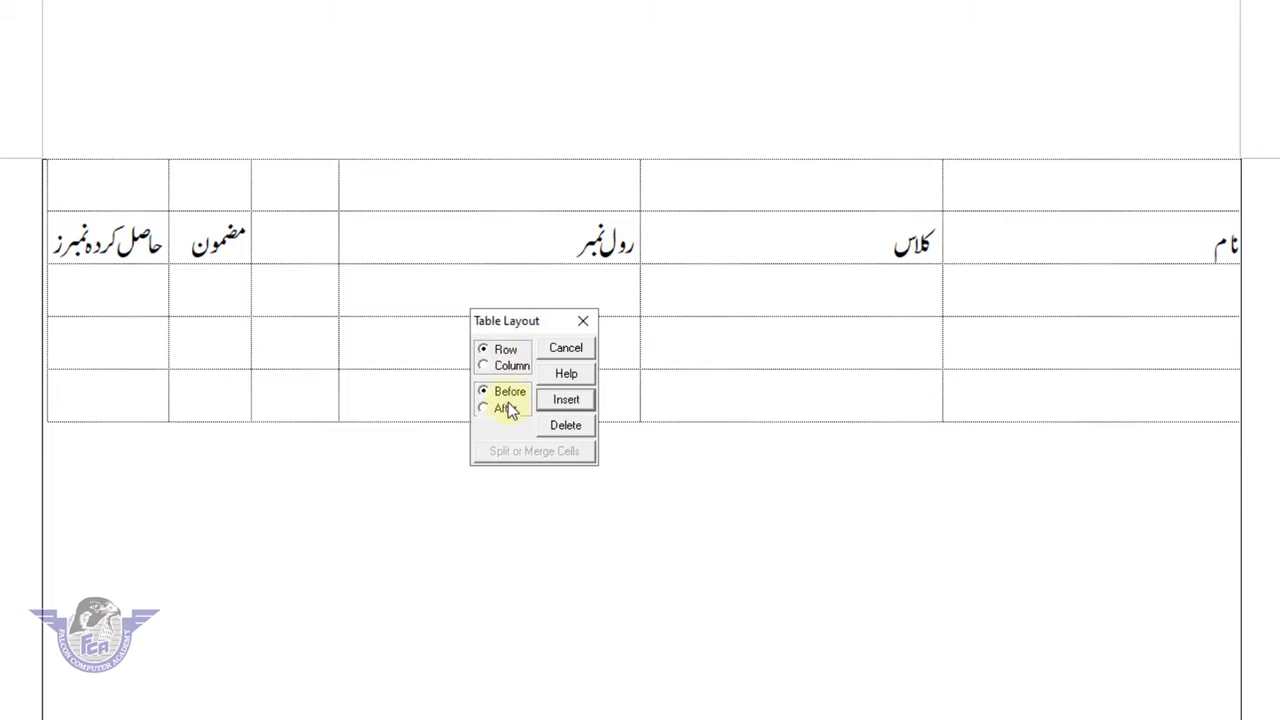
{"action": "left_click", "coordinate": [505, 409]}
{"action": "left_click", "coordinate": [566, 399]}
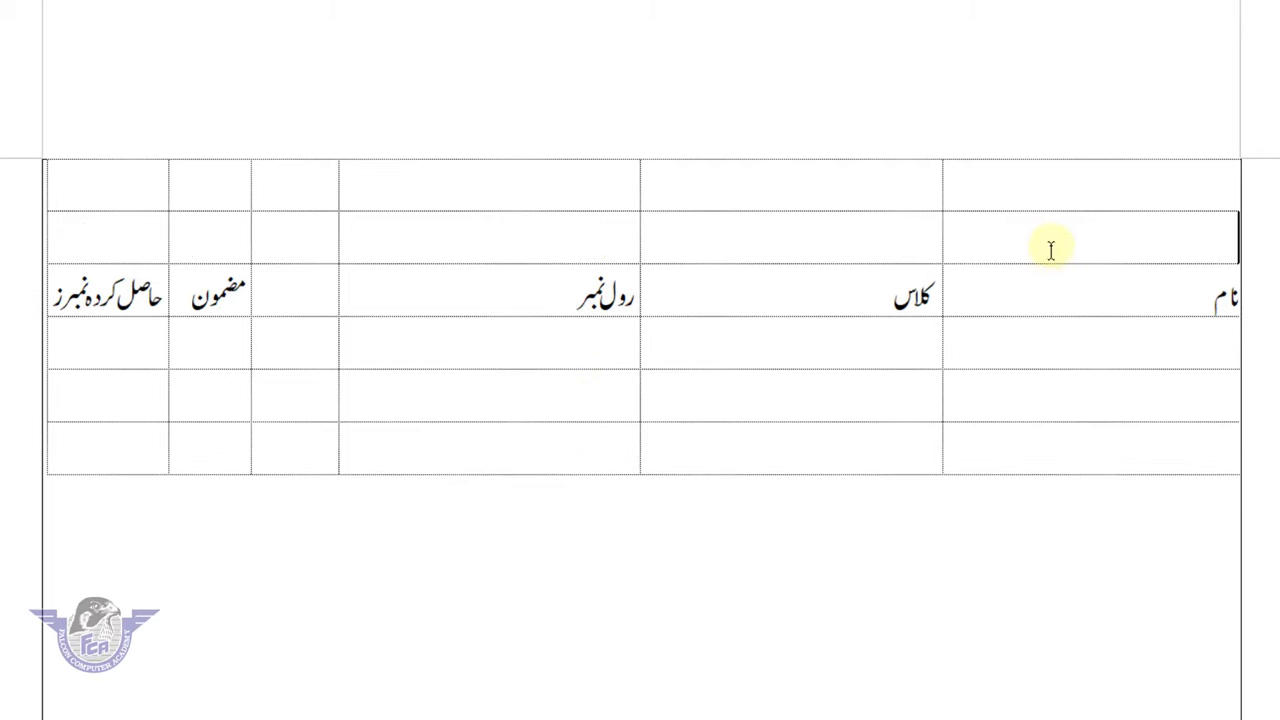
- Type فالکن کمپیوٹر اکیڈمی in the top-right cell and select the whole top row
{"action": "left_click", "coordinate": [1035, 190]}
{"action": "type", "text": "فالکن کمپ"}
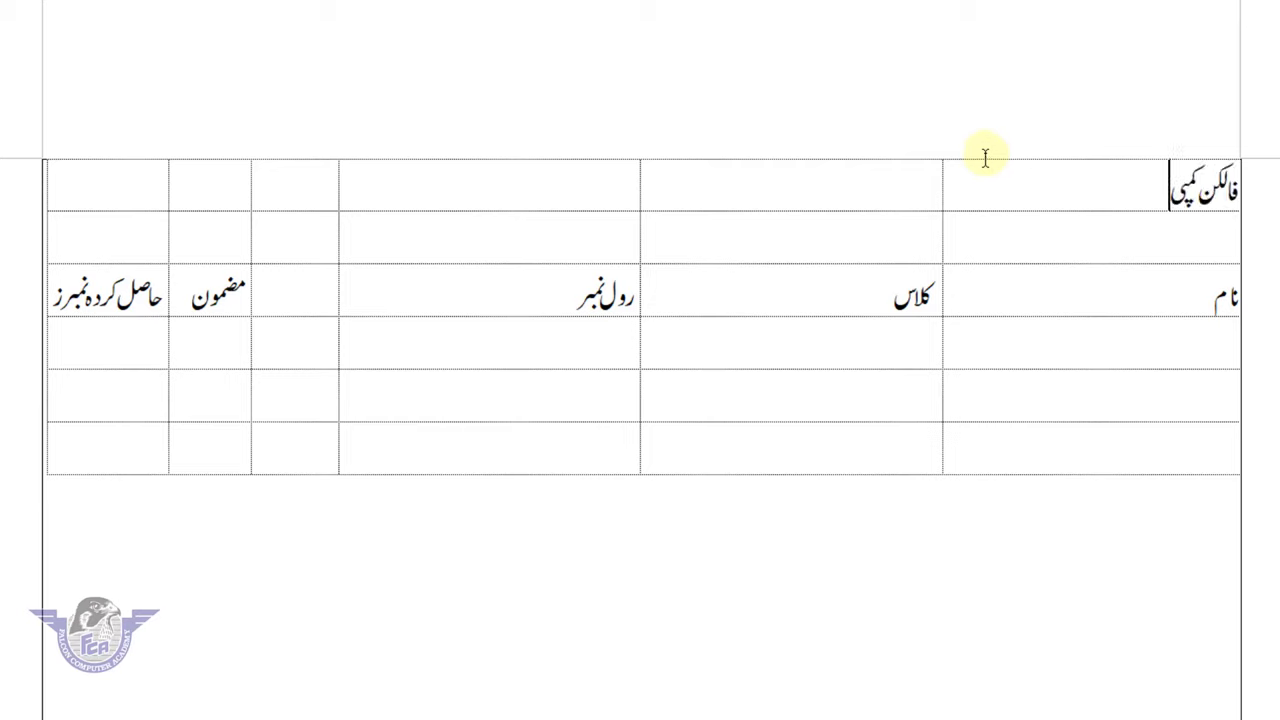
{"action": "type", "text": "یوٹر اکیڈمی"}
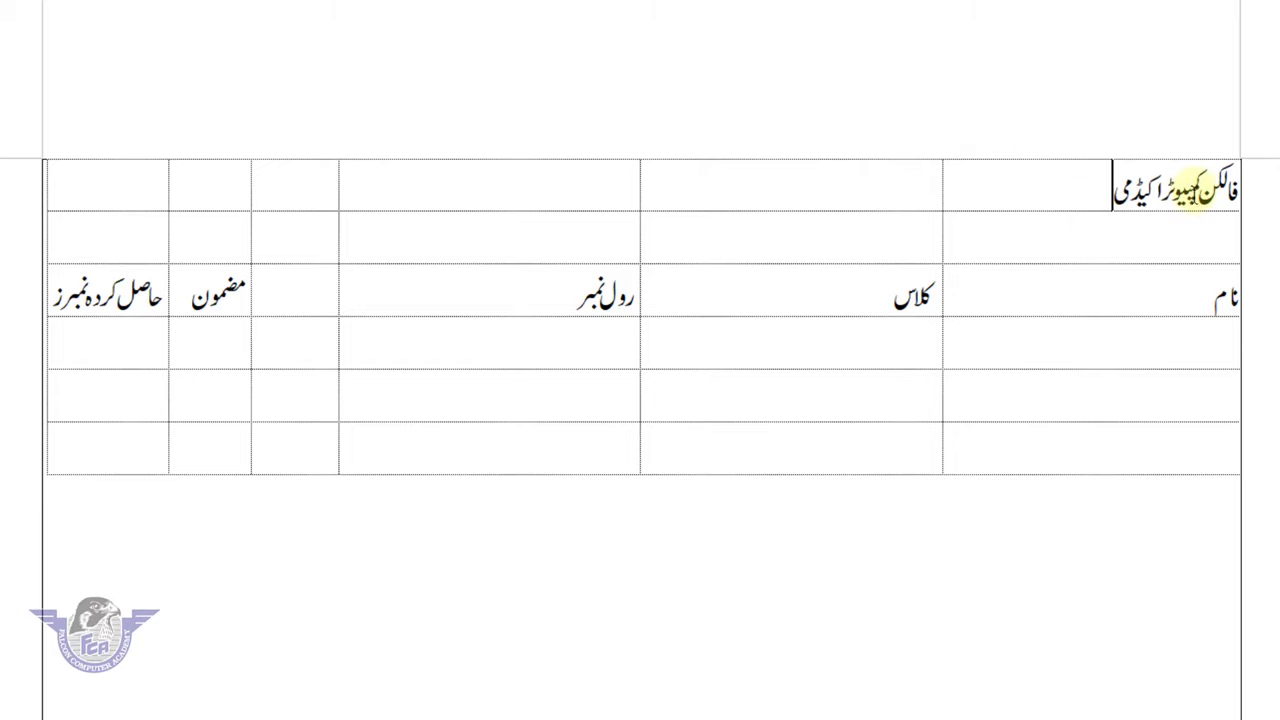
{"action": "left_click_drag", "start_coordinate": [1234, 190], "coordinate": [77, 195]}
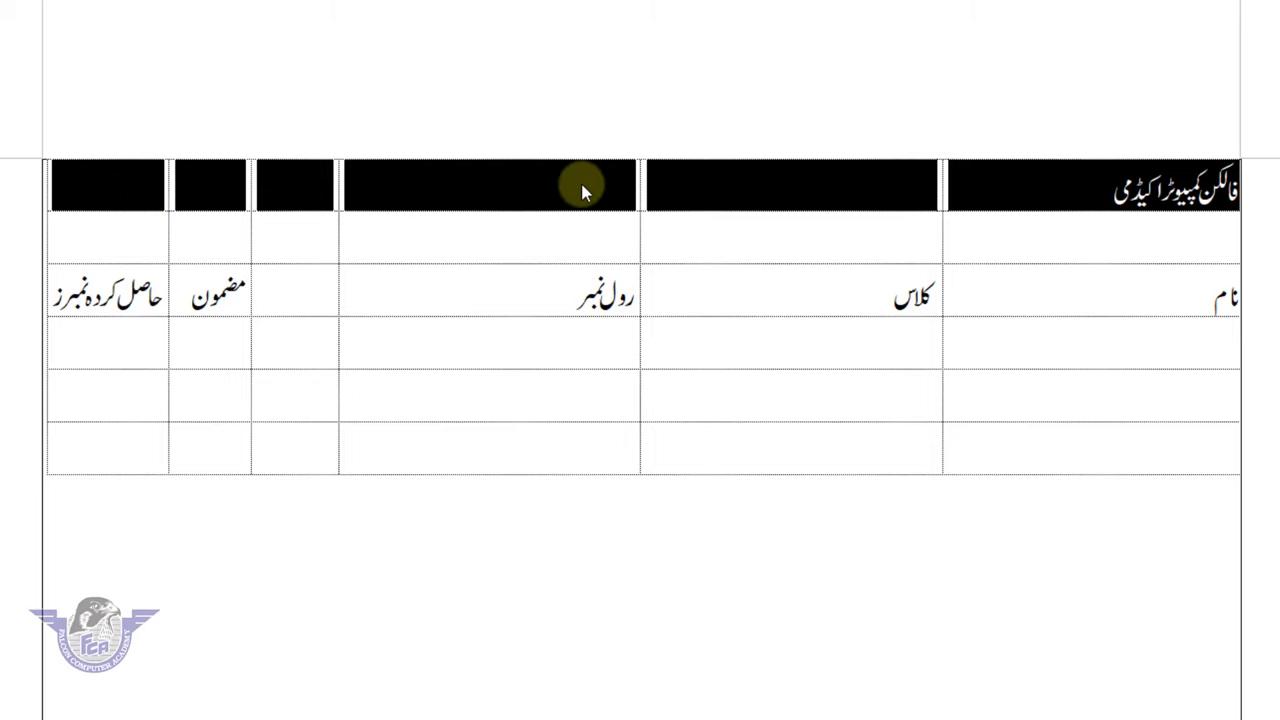
- Merge the top row into one cell and delete the blank lines under فالکن کمپیوٹر اکیڈمی
{"action": "left_click", "coordinate": [520, 194]}
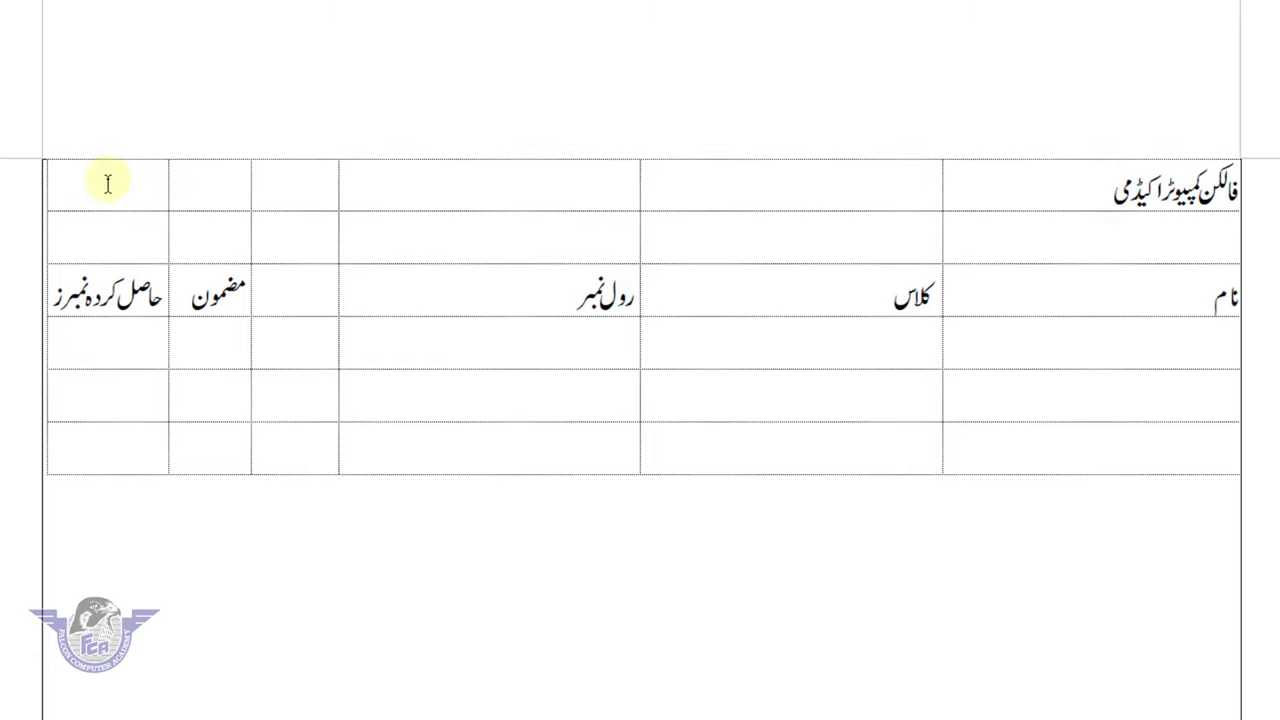
{"action": "left_click_drag", "start_coordinate": [210, 185], "coordinate": [971, 183]}
{"action": "left_click_drag", "start_coordinate": [1150, 188], "coordinate": [96, 185]}
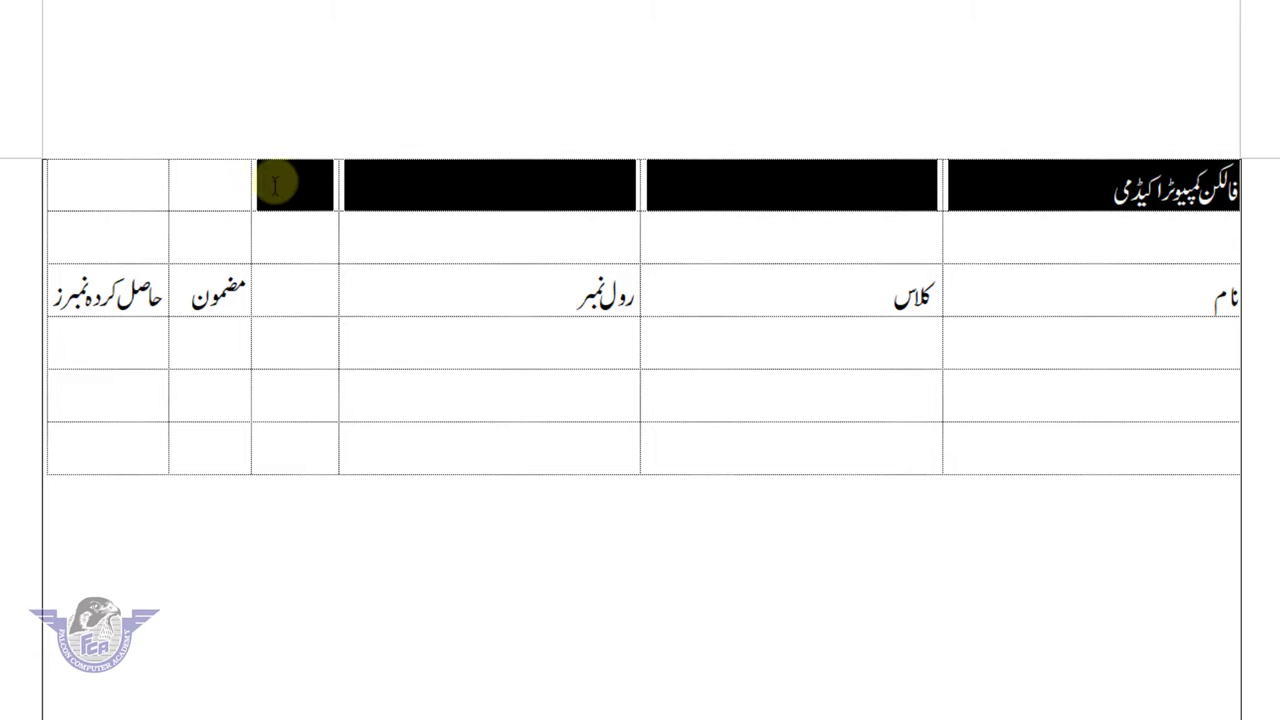
{"action": "right_click", "coordinate": [527, 193]}
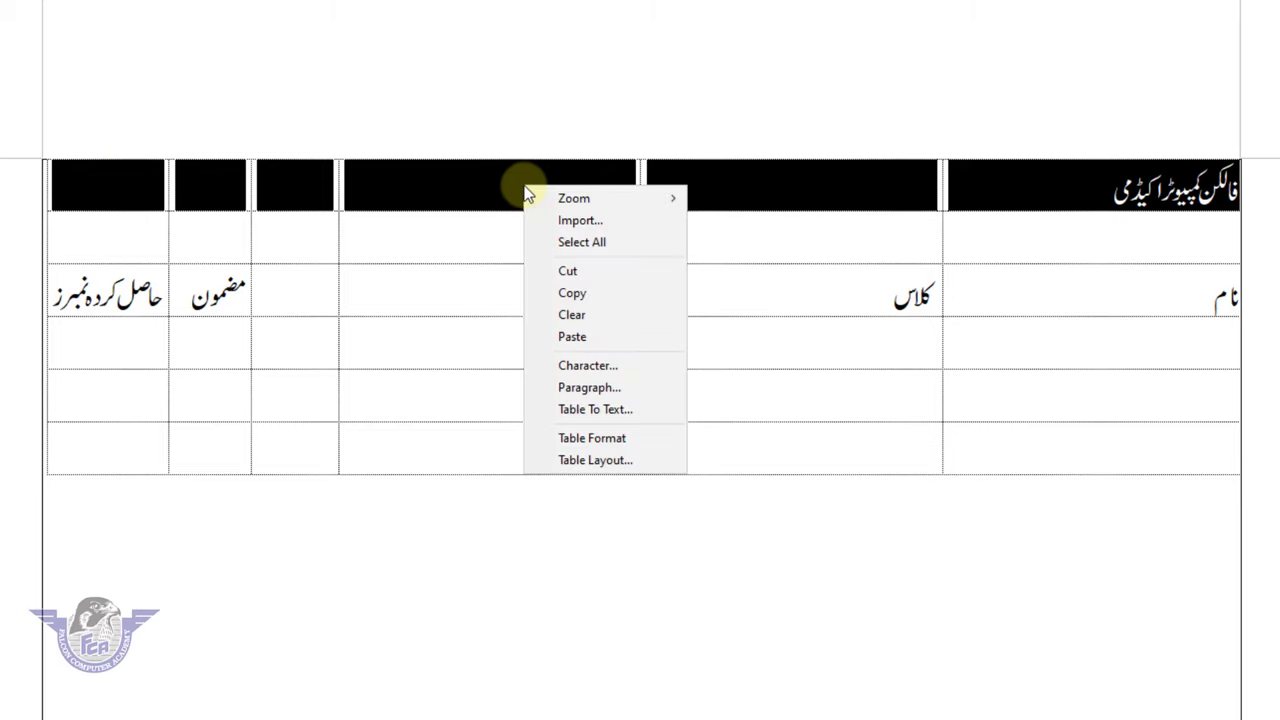
{"action": "left_click", "coordinate": [617, 458]}
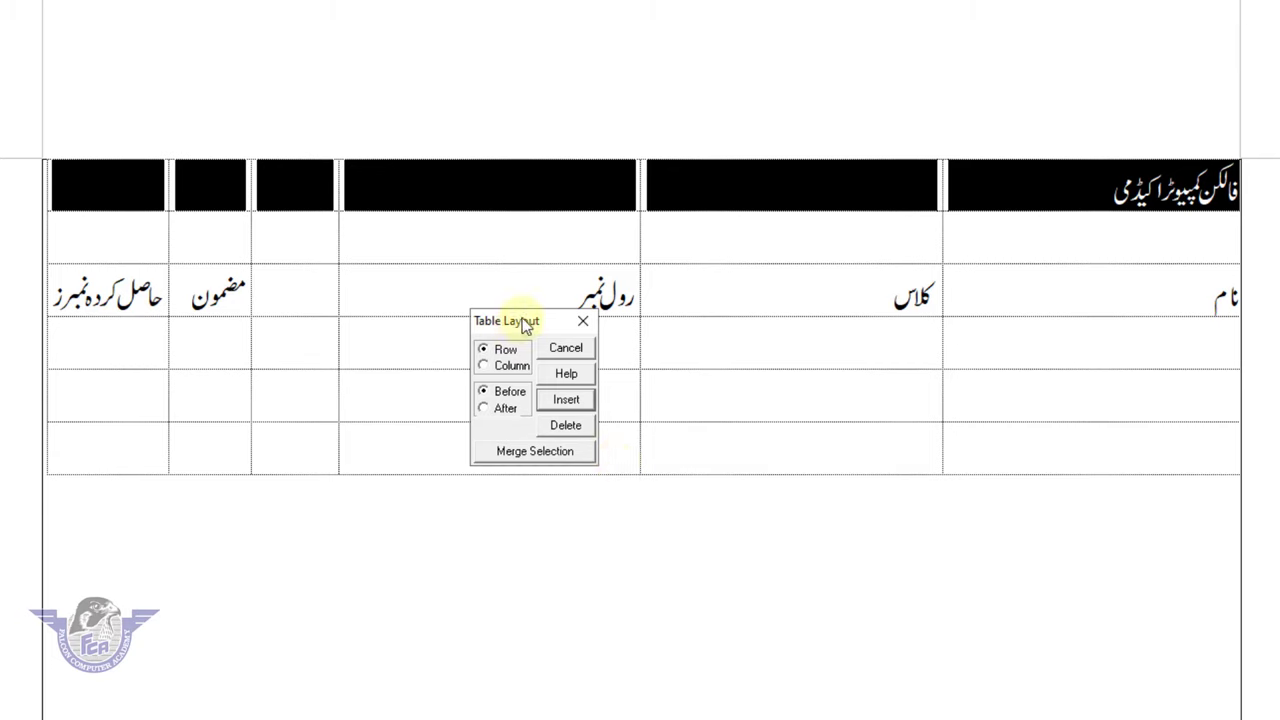
{"action": "left_click_drag", "start_coordinate": [525, 327], "coordinate": [393, 265]}
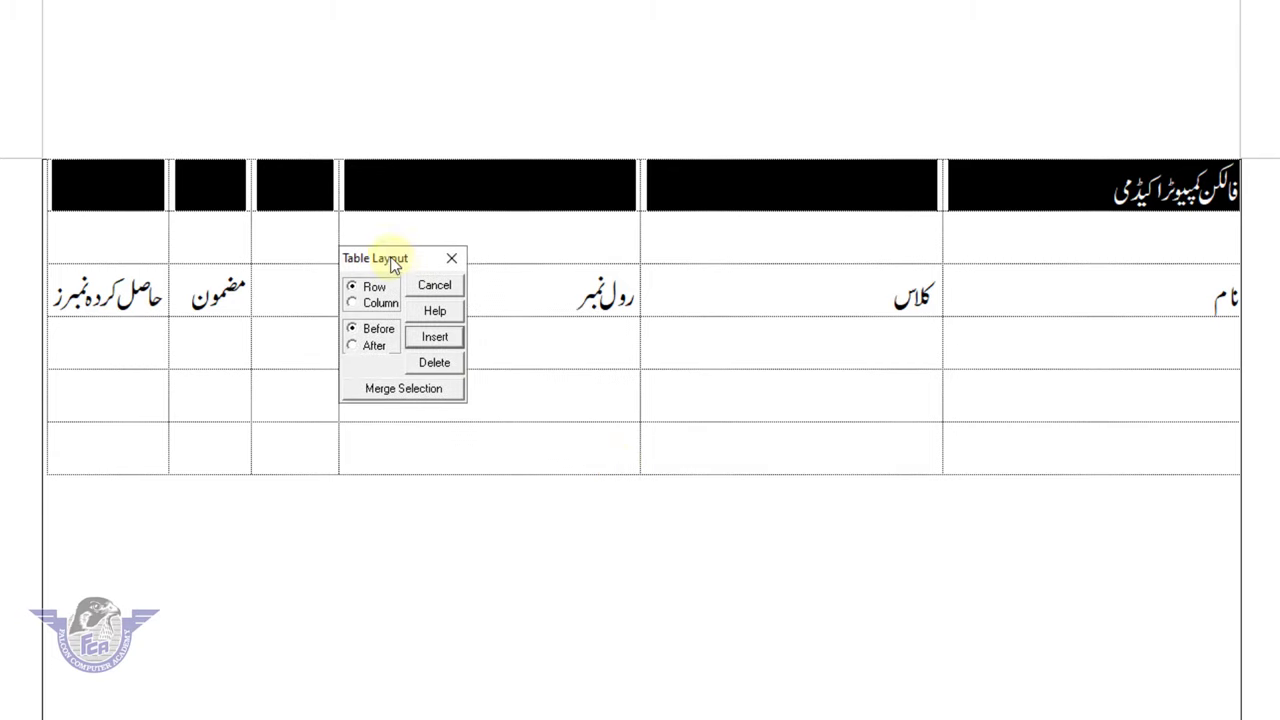
{"action": "left_click", "coordinate": [430, 391]}
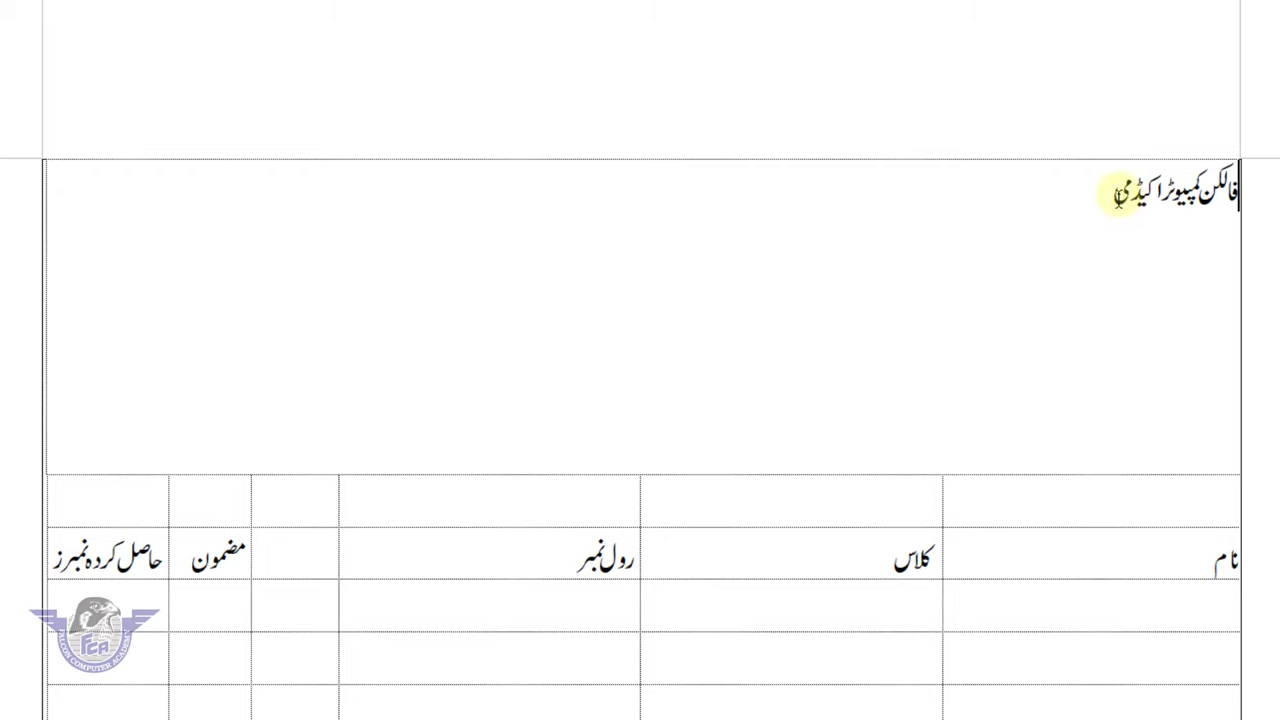
{"action": "left_click", "coordinate": [1115, 195]}
{"action": "key", "text": "Delete"}
{"action": "key", "text": "Delete"}
{"action": "key", "text": "Delete"}
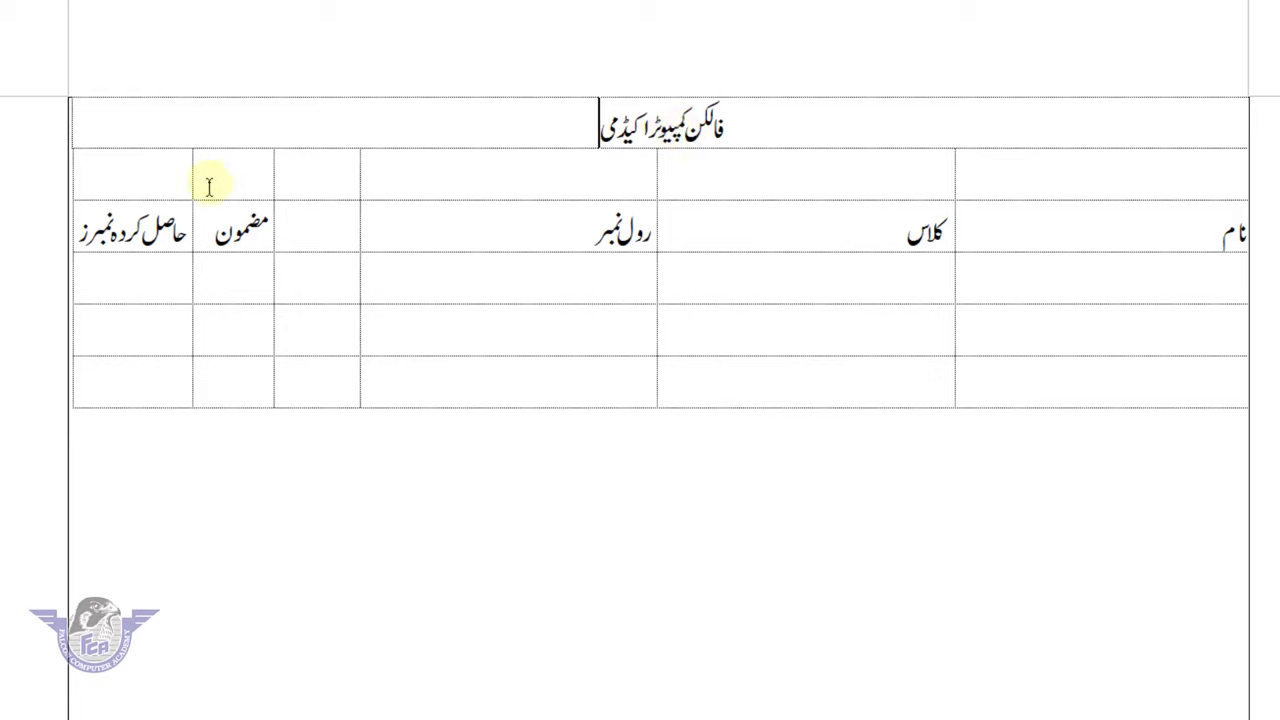
- Delete the empty column beside مضمون and stretch the leftmost column back to full width
{"action": "left_click", "coordinate": [318, 175]}
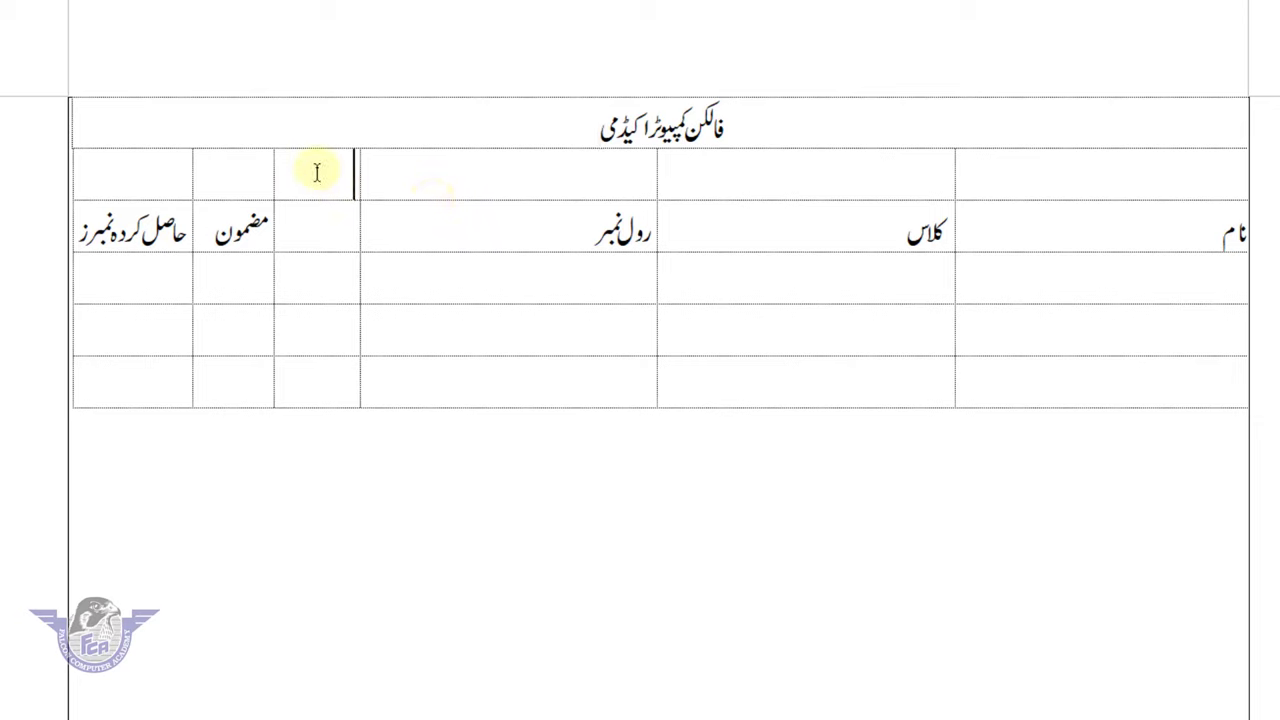
{"action": "left_click_drag", "start_coordinate": [316, 172], "coordinate": [318, 390]}
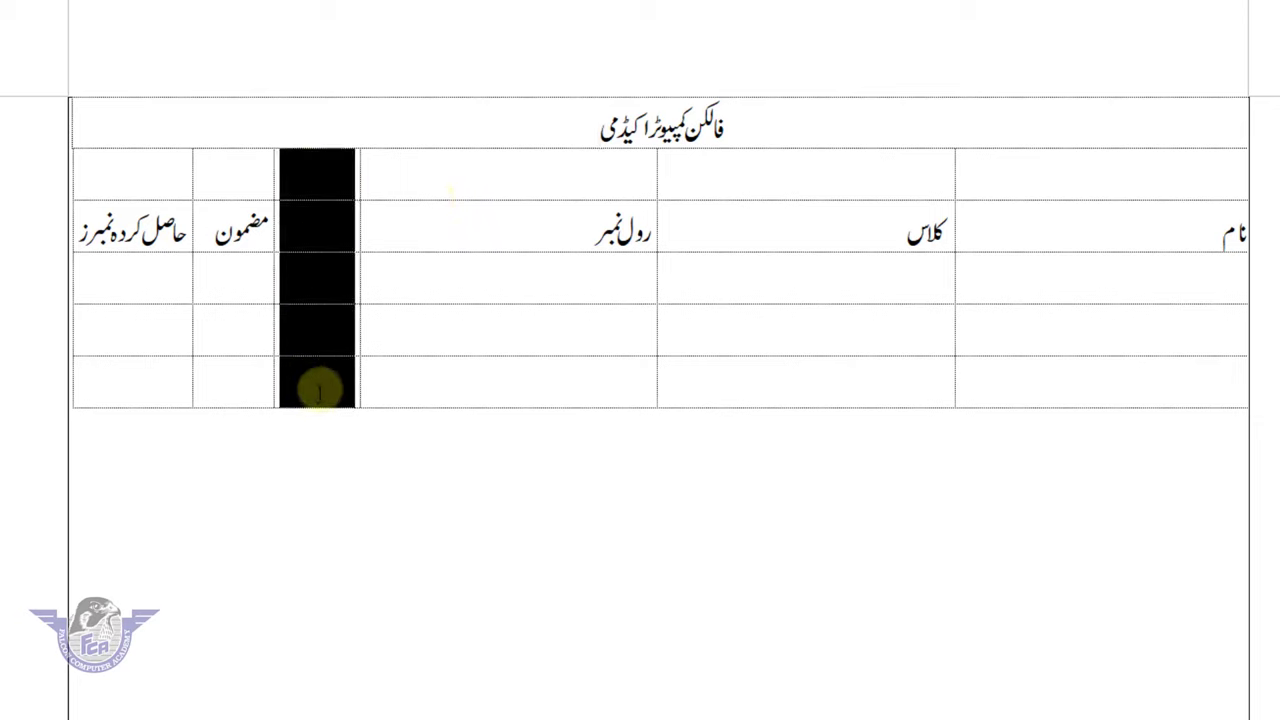
{"action": "left_click", "coordinate": [310, 336]}
{"action": "left_click", "coordinate": [327, 176]}
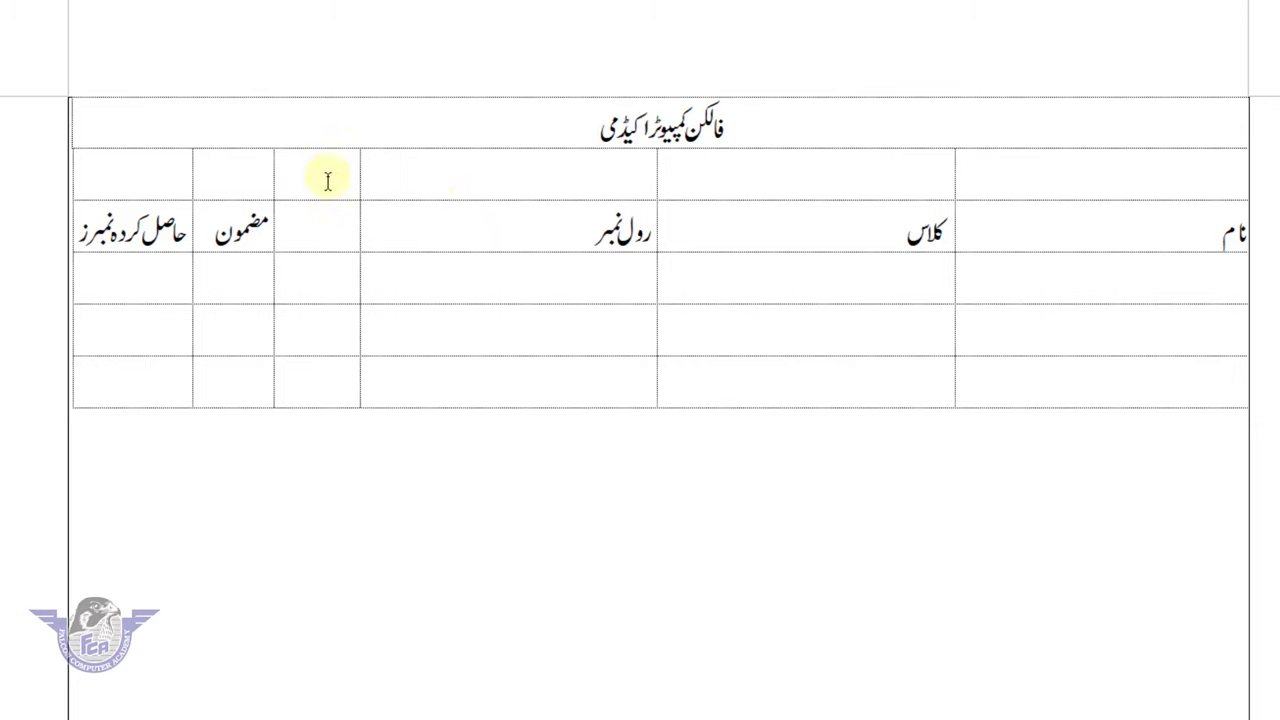
{"action": "right_click", "coordinate": [328, 178]}
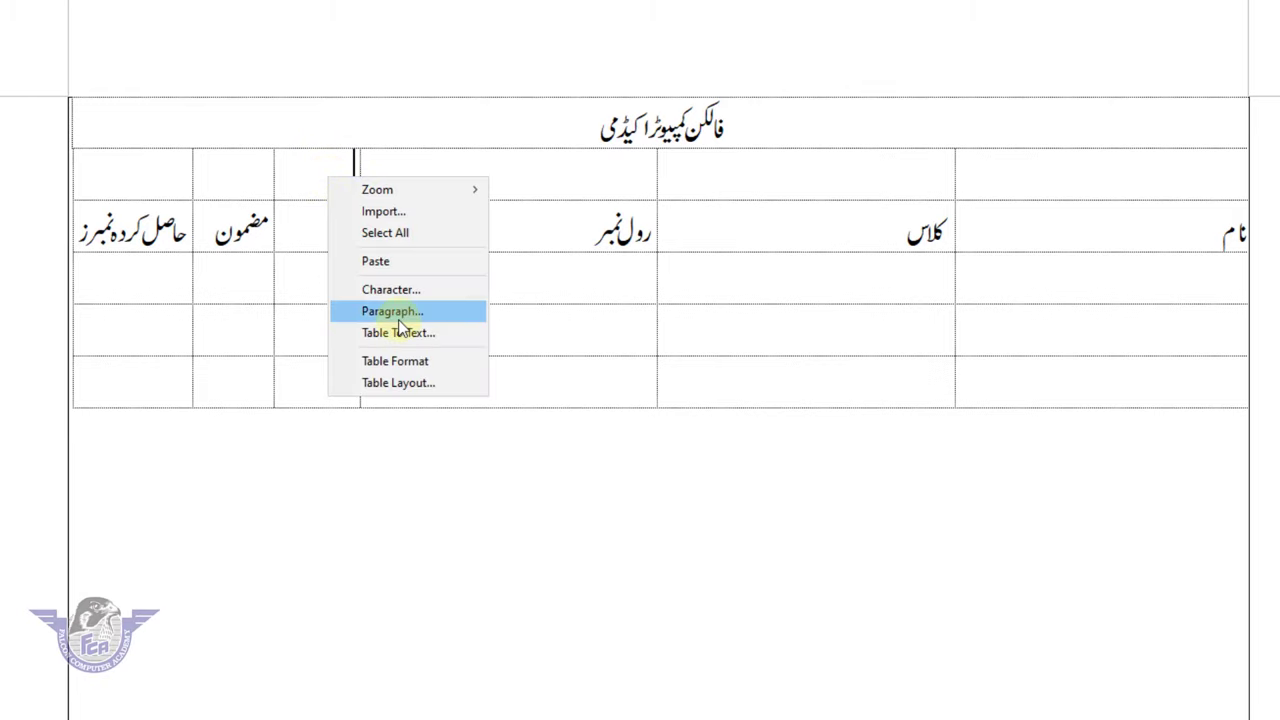
{"action": "left_click", "coordinate": [403, 385]}
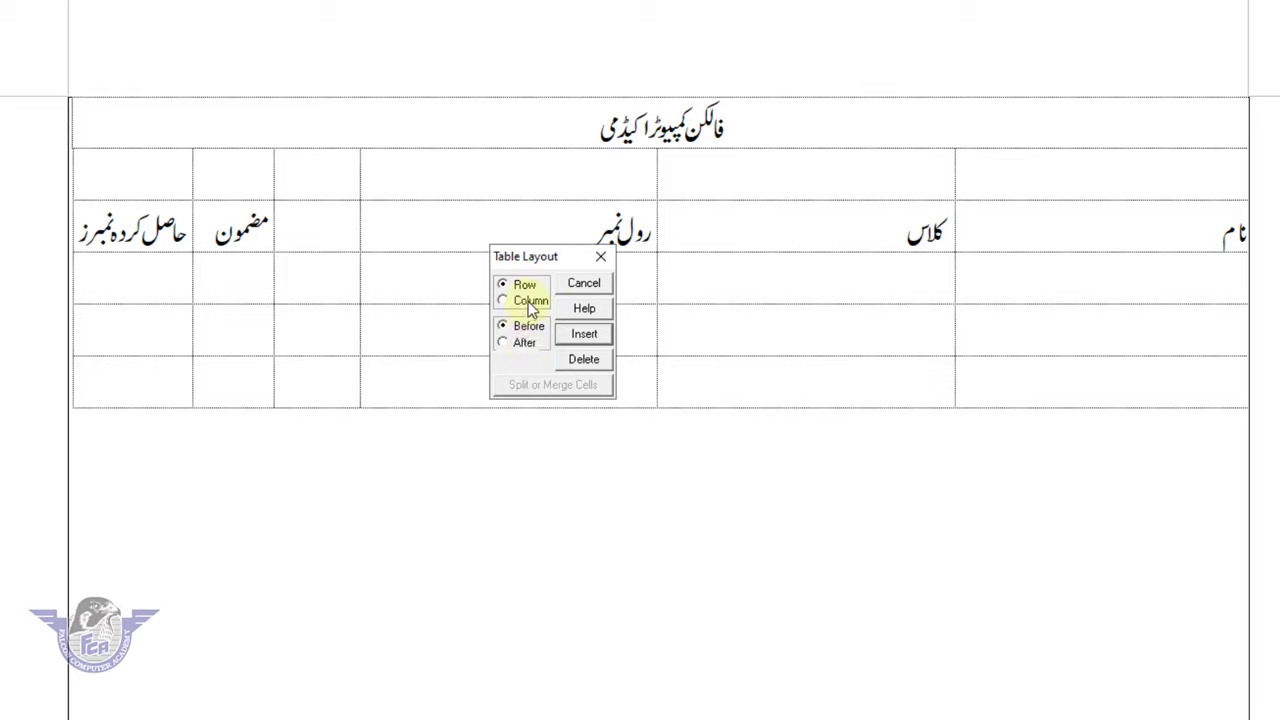
{"action": "left_click", "coordinate": [584, 360]}
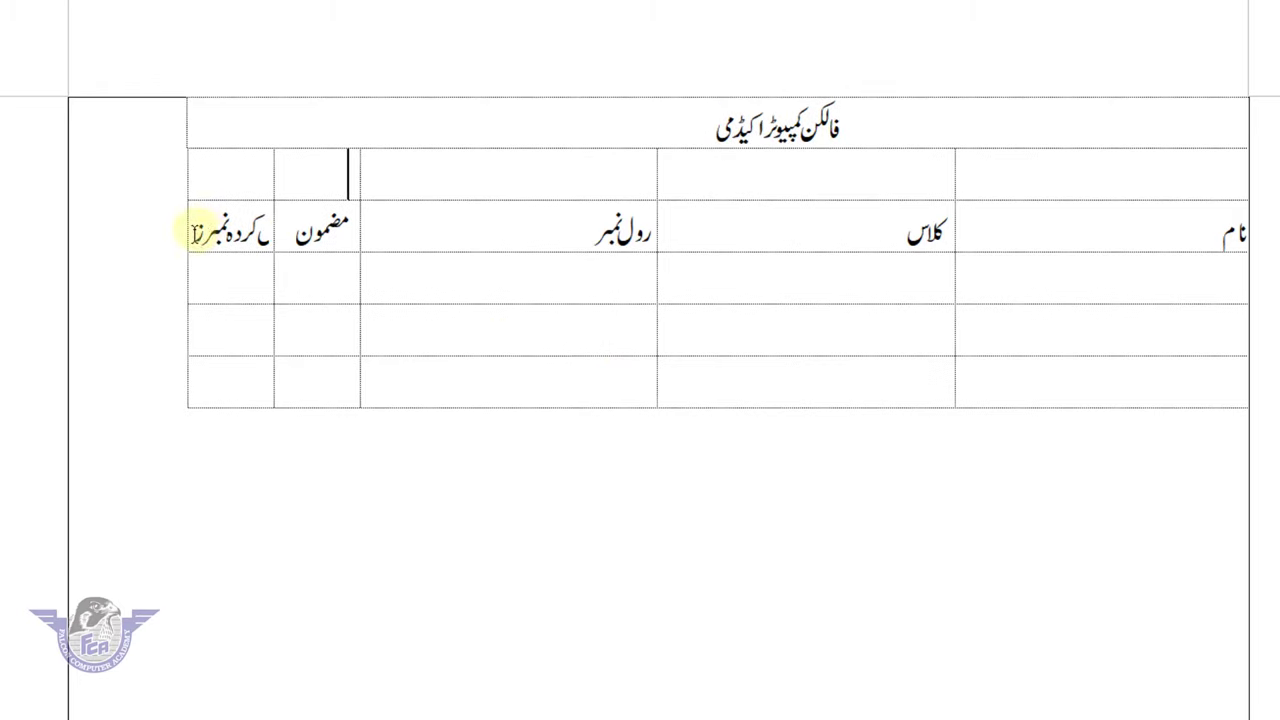
{"action": "left_click_drag", "start_coordinate": [188, 230], "coordinate": [99, 232]}
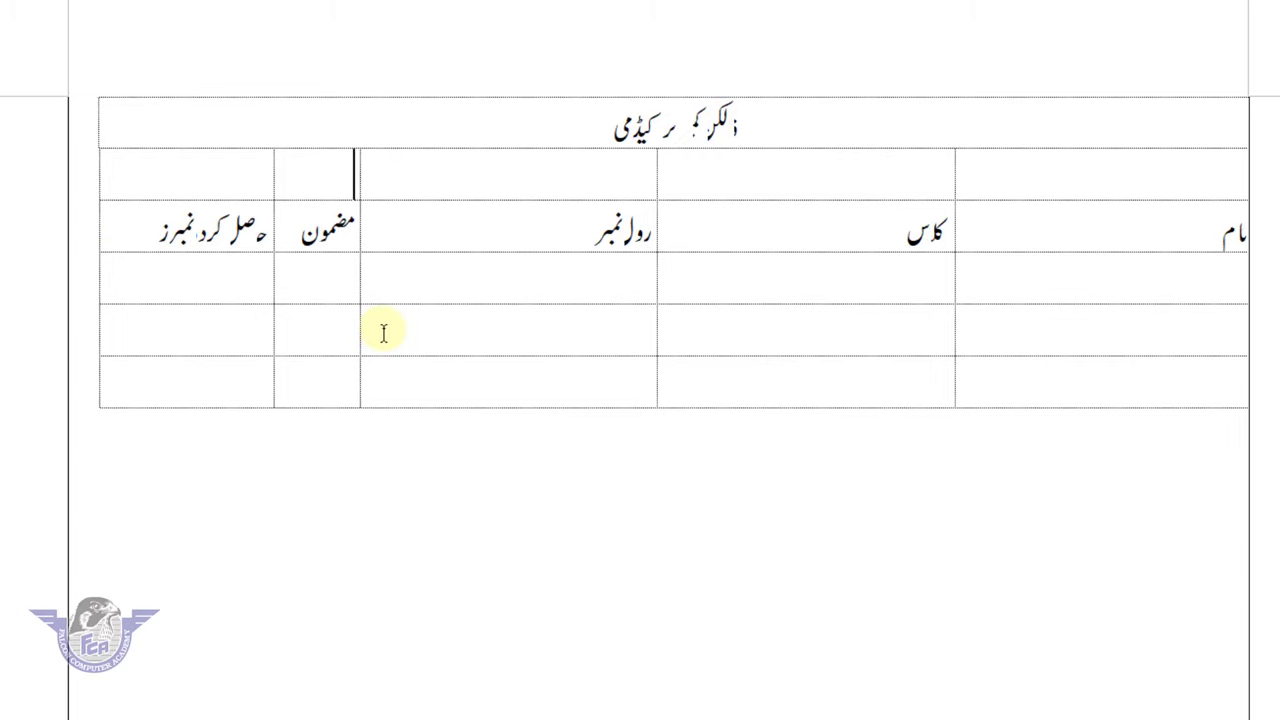
- Delete the empty row between the merged title and the headings
{"action": "left_click_drag", "start_coordinate": [208, 195], "coordinate": [1014, 189]}
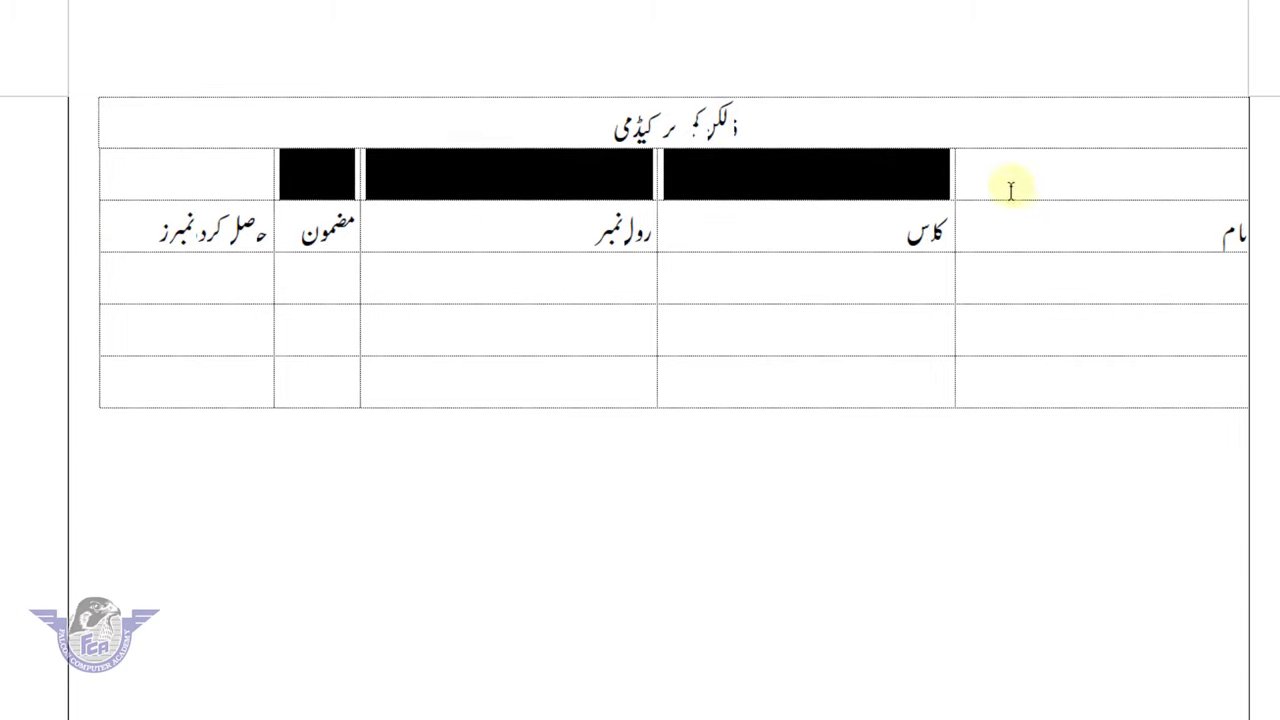
{"action": "left_click", "coordinate": [924, 187]}
{"action": "left_click", "coordinate": [869, 179]}
{"action": "left_click", "coordinate": [621, 176]}
{"action": "left_click", "coordinate": [315, 184]}
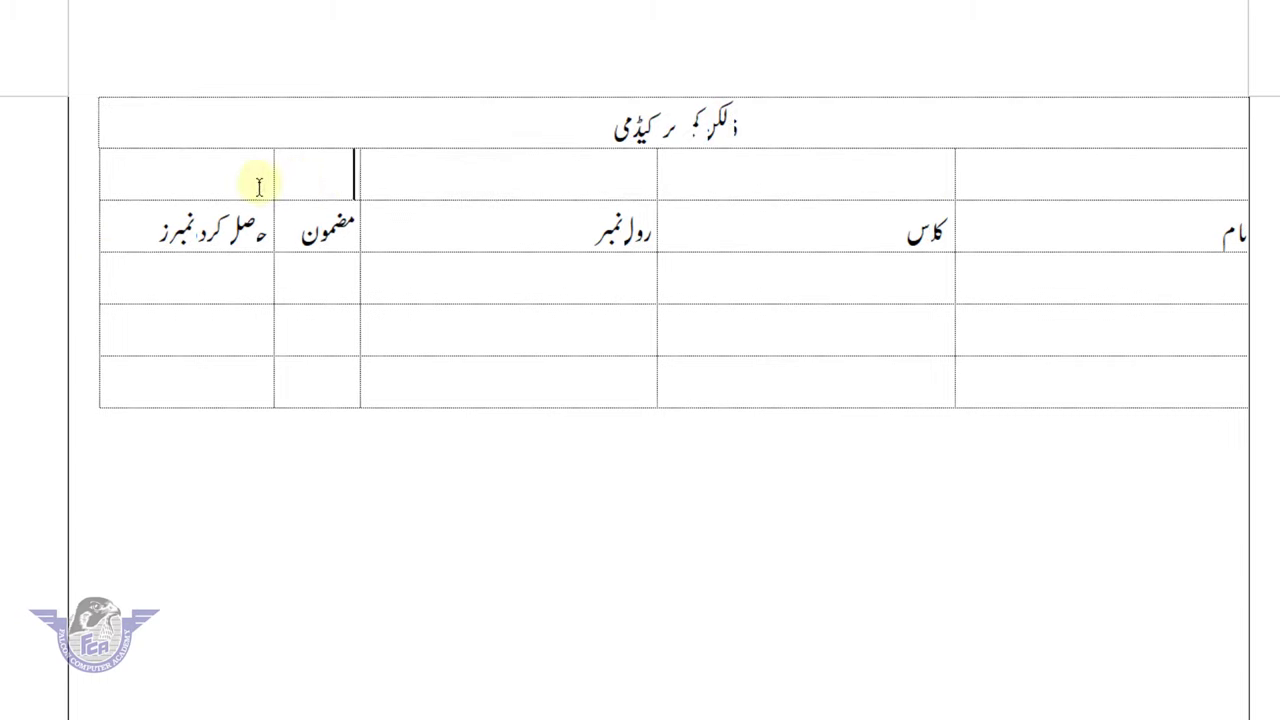
{"action": "left_click", "coordinate": [215, 177]}
{"action": "right_click", "coordinate": [216, 172]}
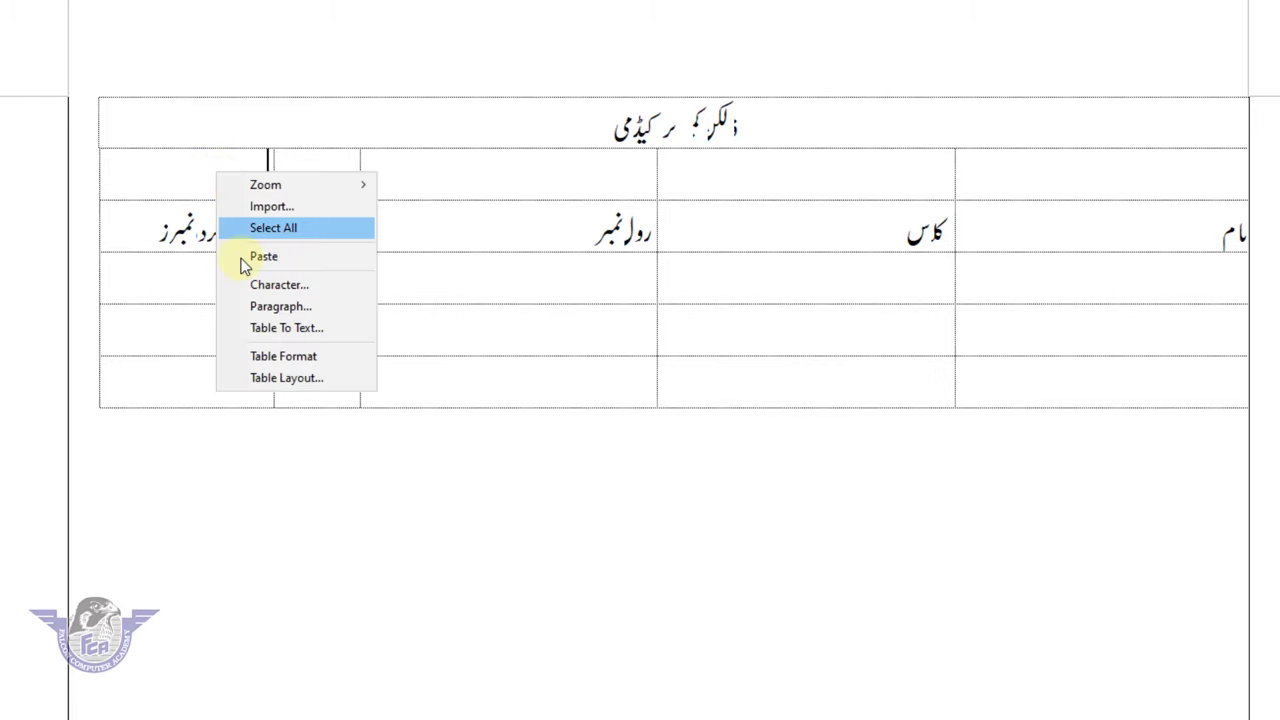
{"action": "left_click", "coordinate": [299, 378]}
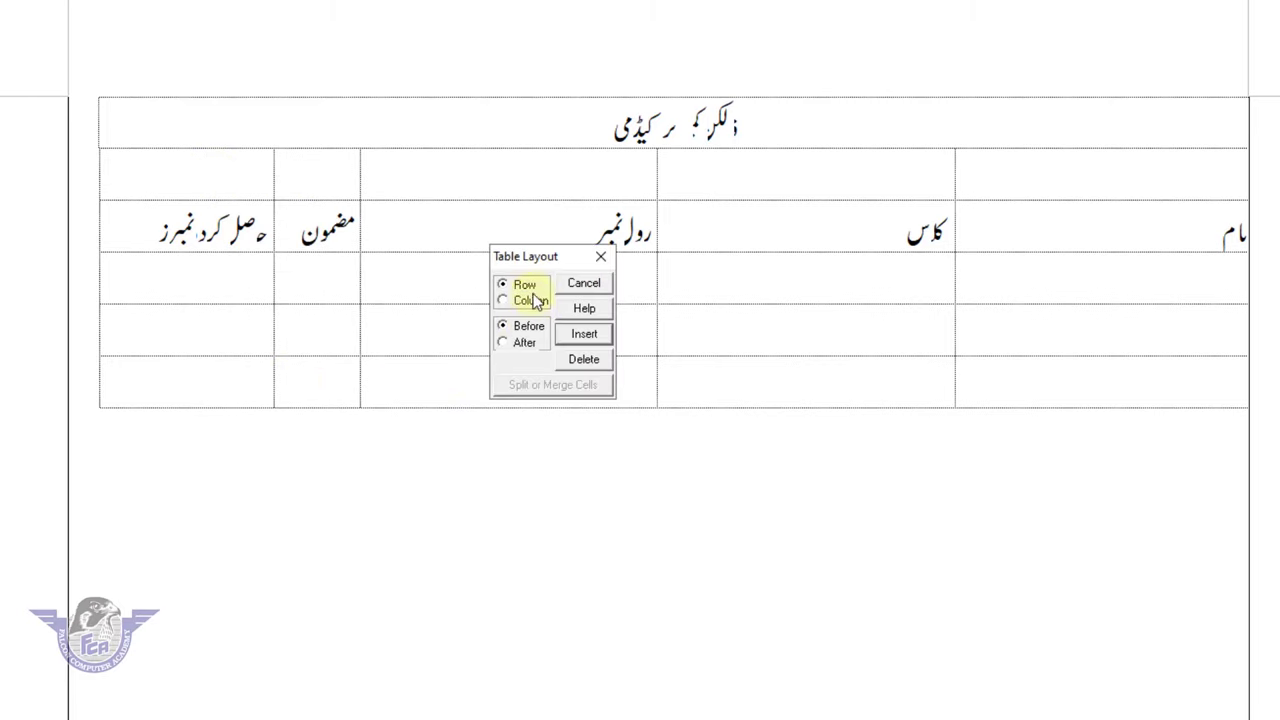
{"action": "left_click", "coordinate": [586, 362]}
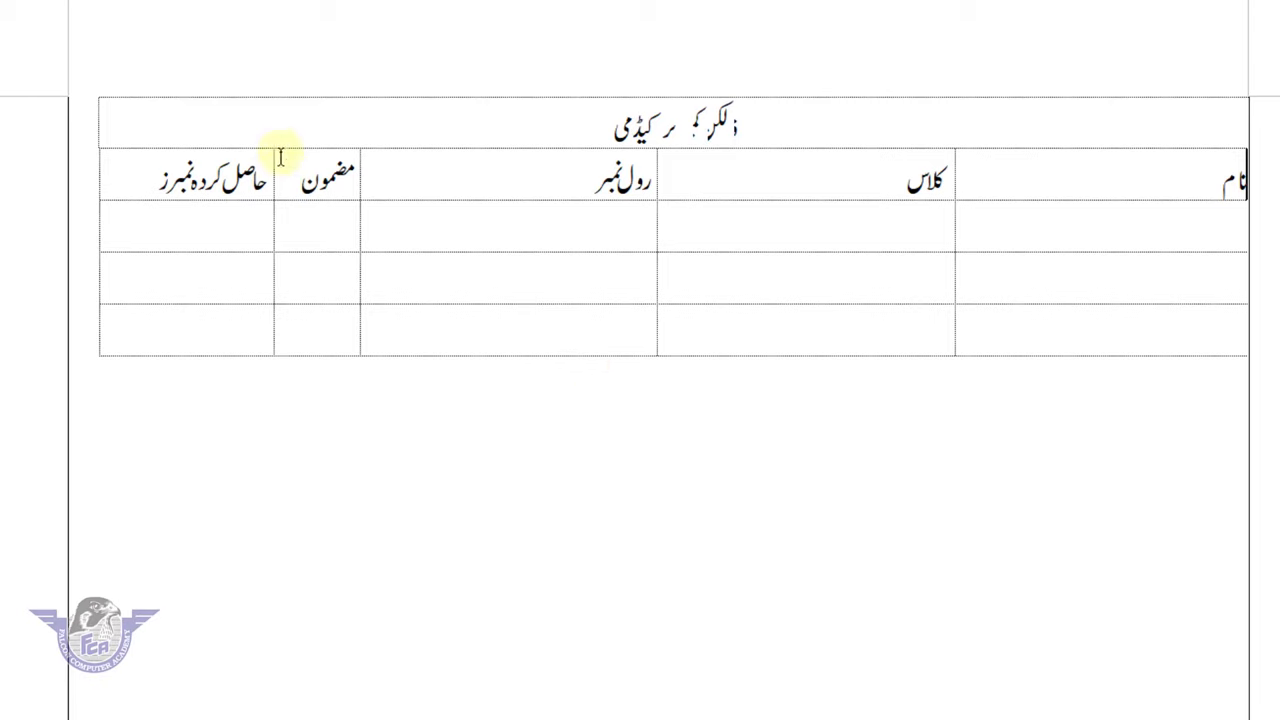
- Select the five column headers and three data rows below the academy title and open their context menu
{"action": "mouse_move", "coordinate": [246, 134]}
{"action": "left_mouse_down"}
{"action": "mouse_move", "coordinate": [322, 162]}
{"action": "mouse_move", "coordinate": [182, 340]}
{"action": "left_mouse_up"}
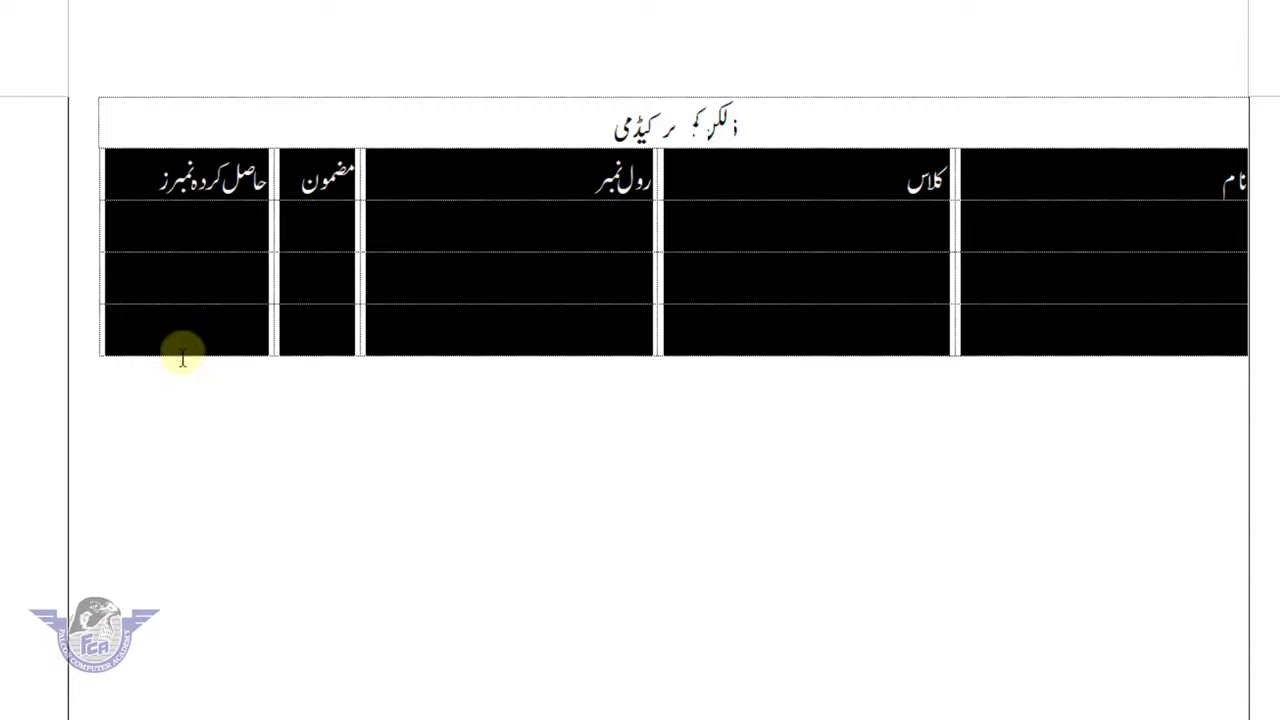
{"action": "left_click_drag", "start_coordinate": [182, 340], "coordinate": [186, 397]}
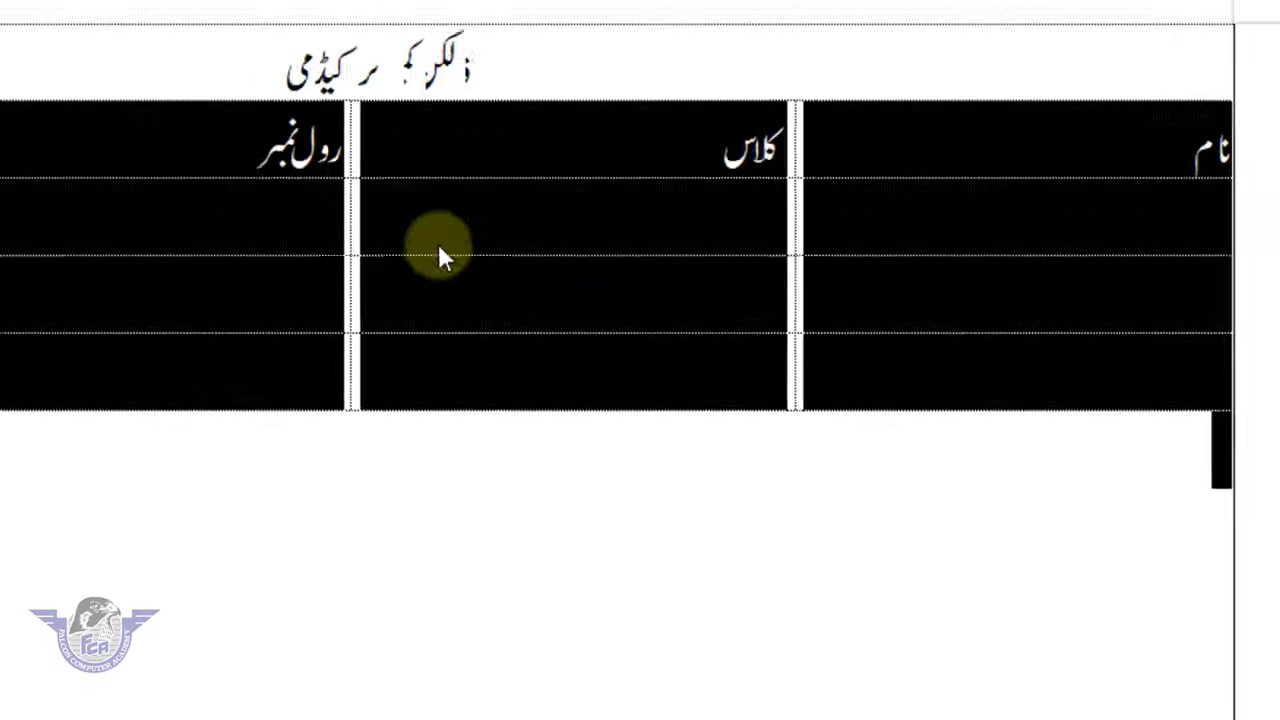
{"action": "right_click", "coordinate": [668, 374]}
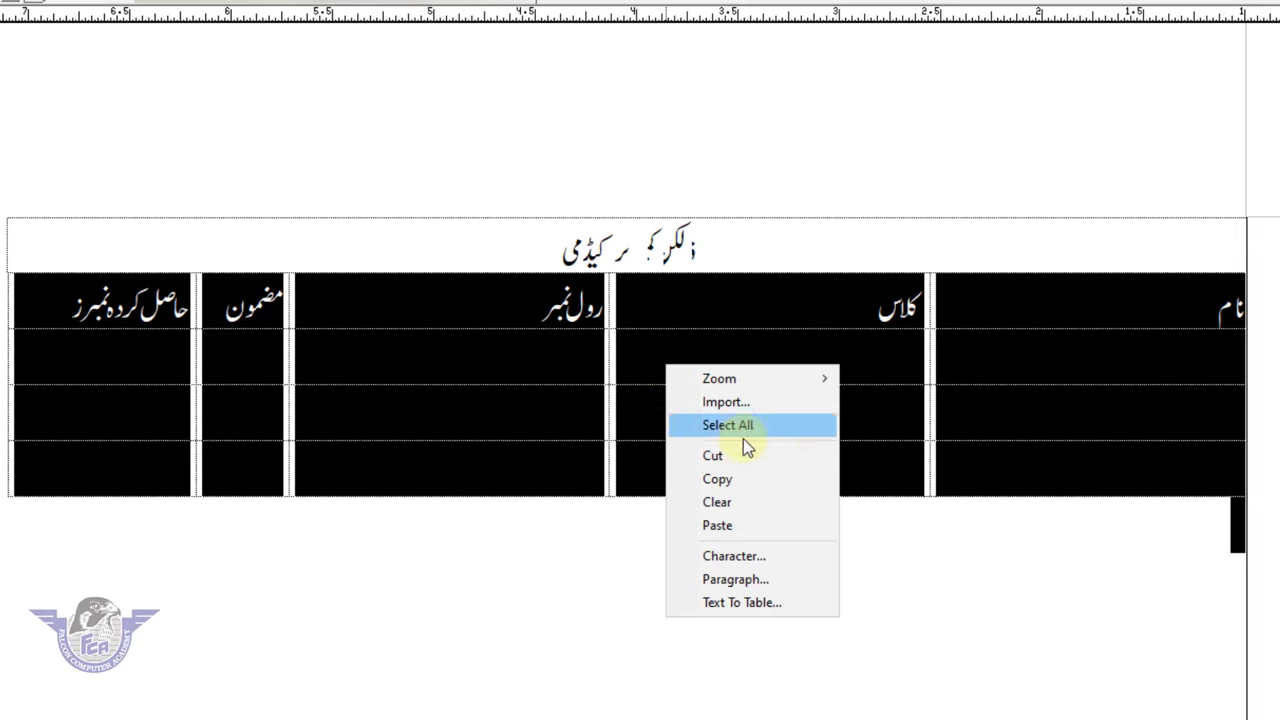
{"action": "left_click", "coordinate": [965, 637]}
{"action": "left_click", "coordinate": [763, 263]}
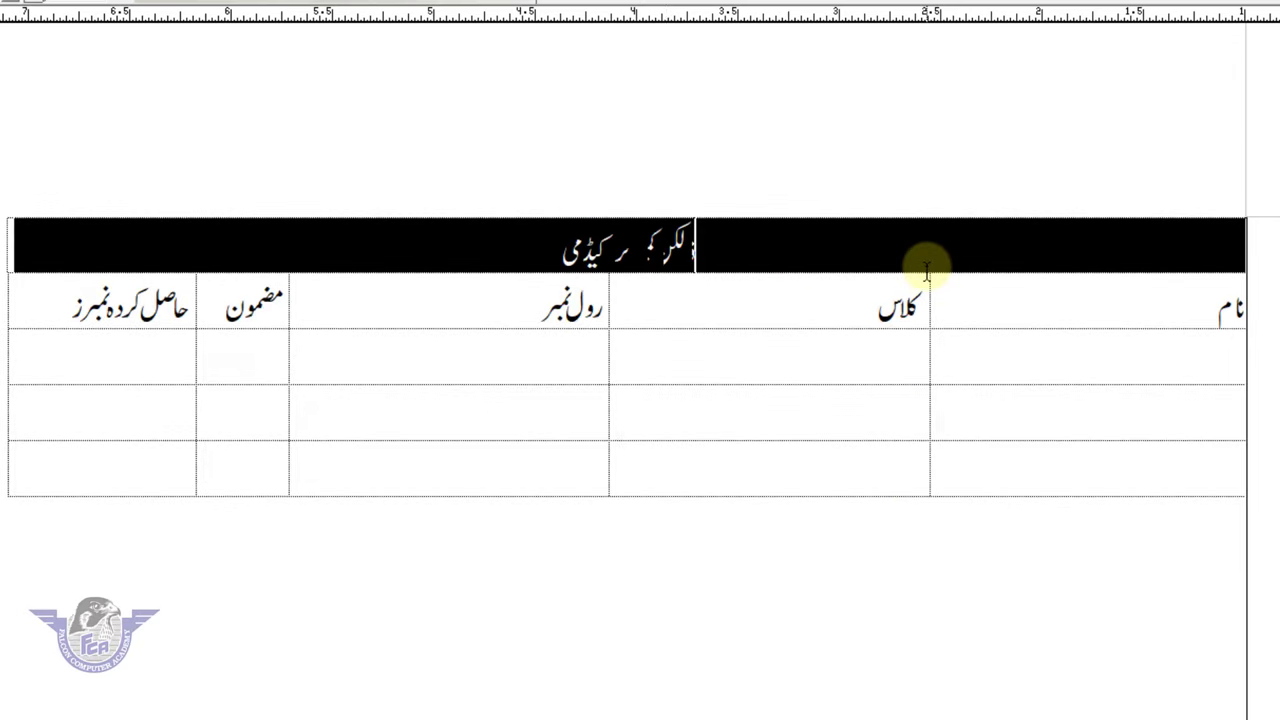
{"action": "mouse_move", "coordinate": [908, 245]}
{"action": "left_mouse_down"}
{"action": "mouse_move", "coordinate": [577, 480]}
{"action": "mouse_move", "coordinate": [60, 472]}
{"action": "left_mouse_up"}
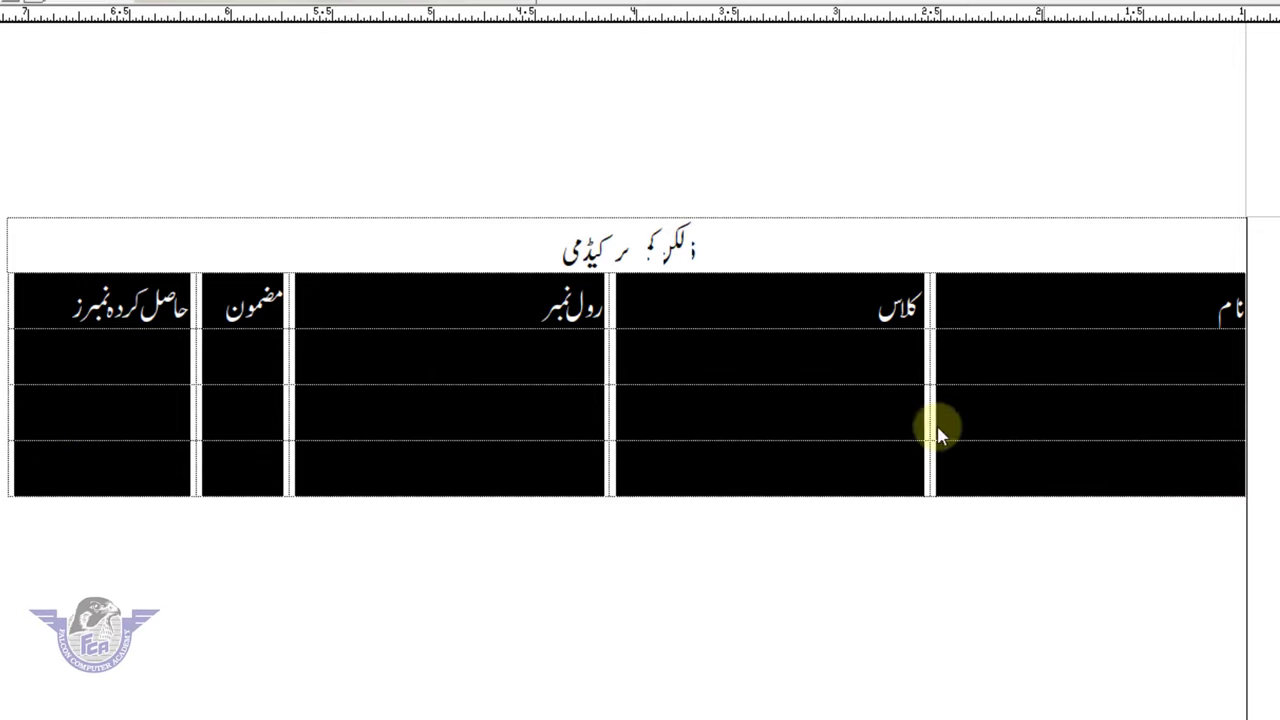
{"action": "right_click", "coordinate": [753, 400]}
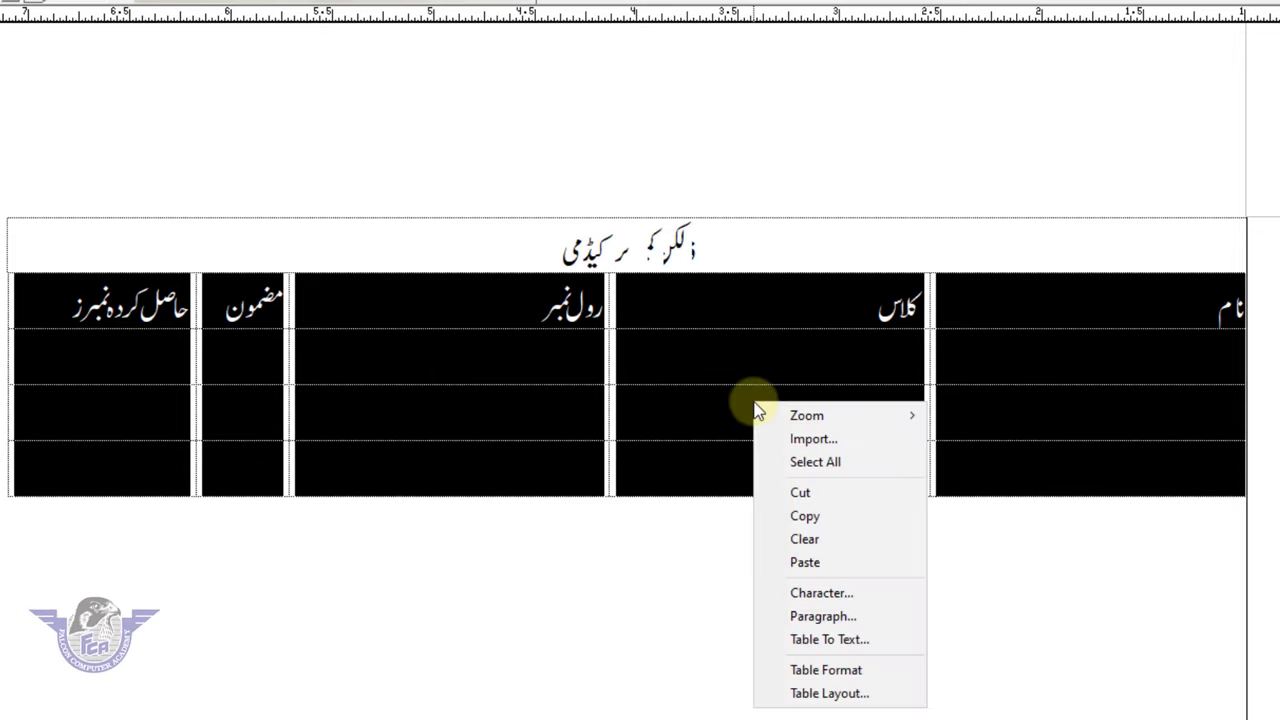
- In Table Format, keep the border colour Black, choose a solid line style, and apply
{"action": "left_click", "coordinate": [873, 671]}
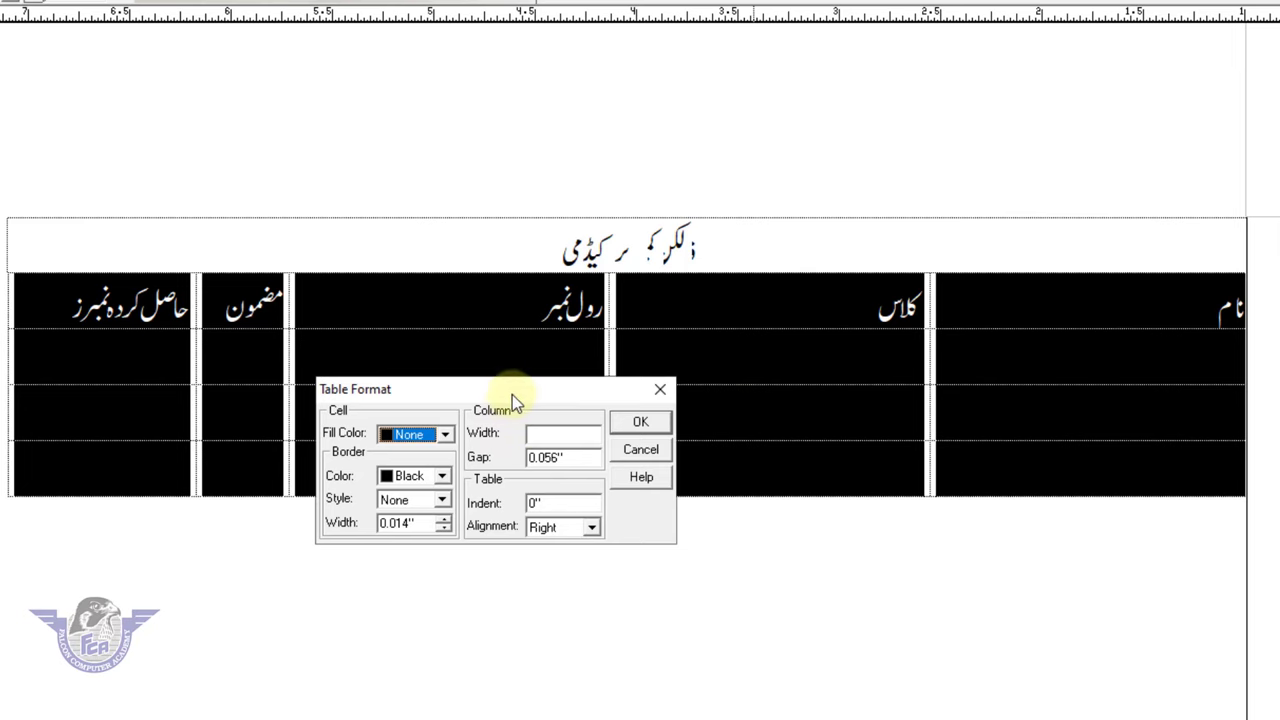
{"action": "left_click_drag", "start_coordinate": [513, 394], "coordinate": [435, 613]}
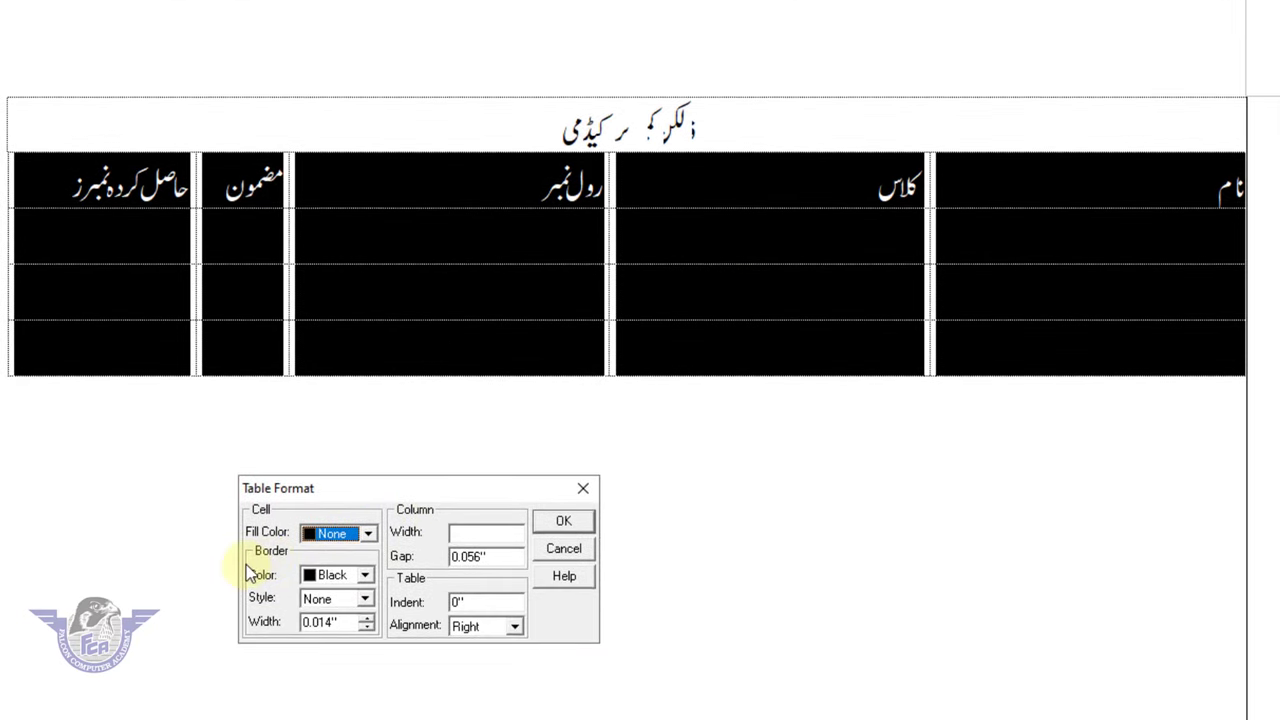
{"action": "left_click", "coordinate": [342, 580]}
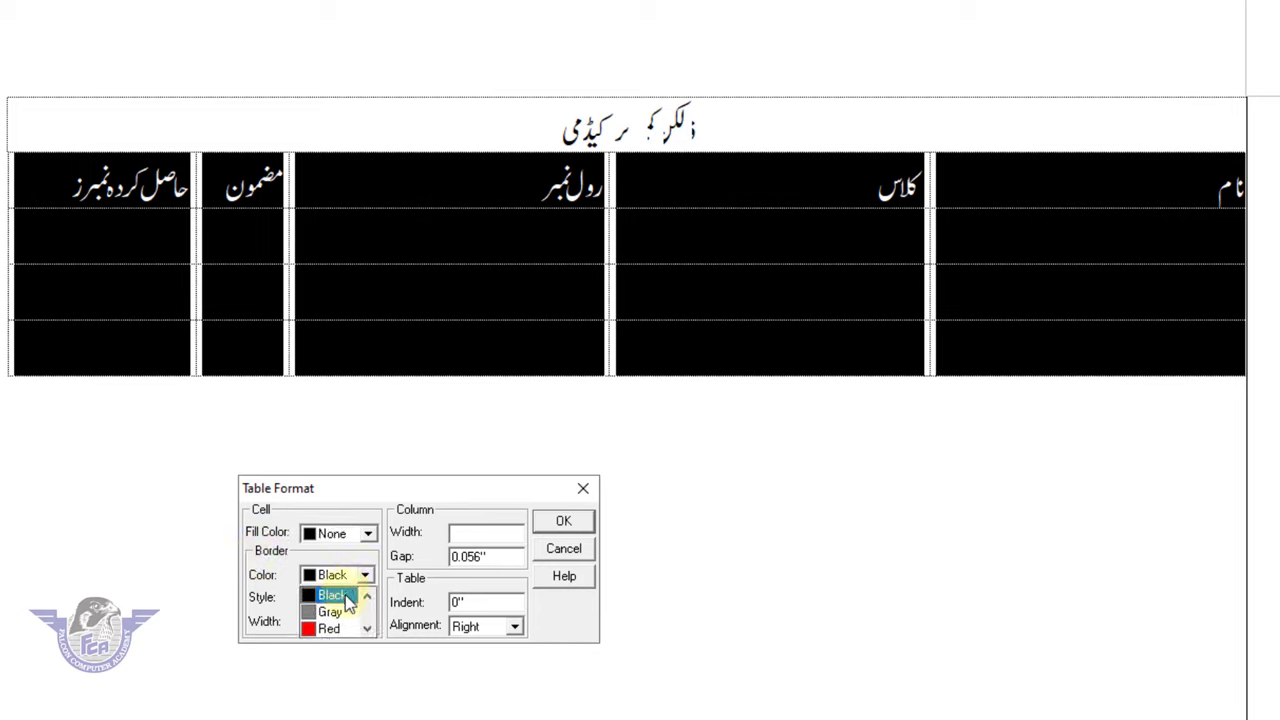
{"action": "left_click", "coordinate": [346, 596]}
{"action": "left_click", "coordinate": [345, 598]}
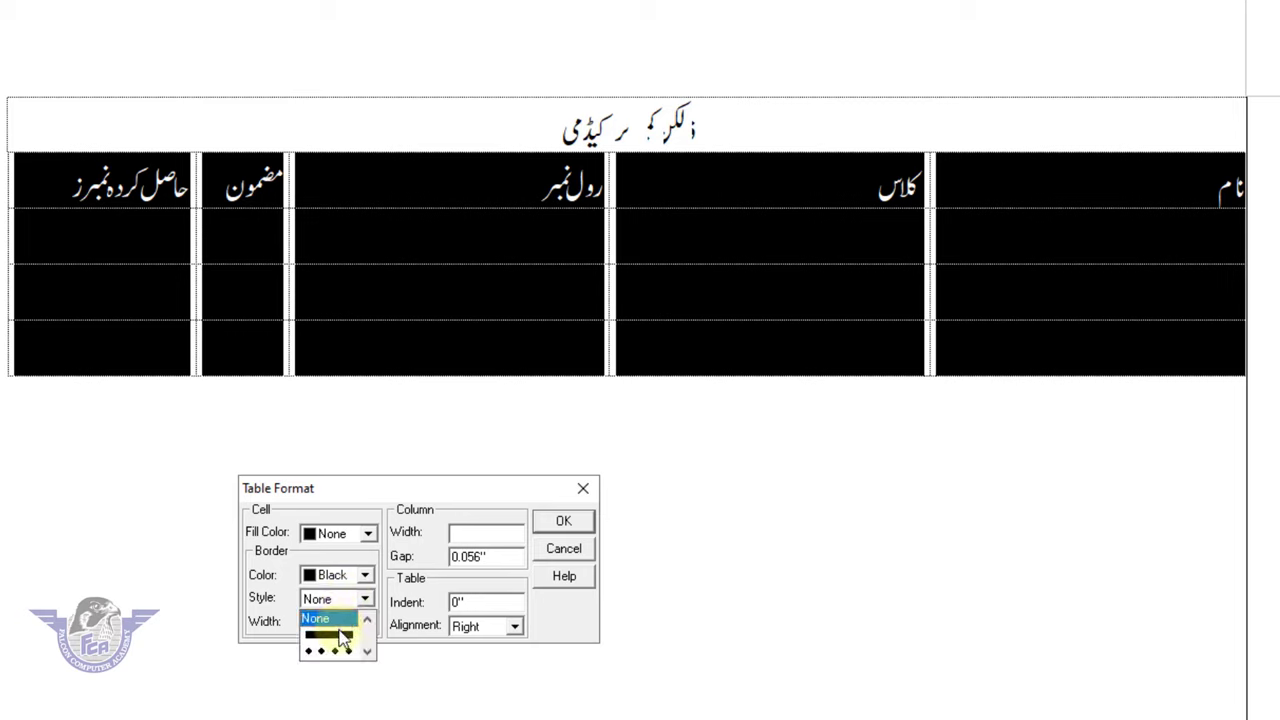
{"action": "left_click", "coordinate": [339, 634]}
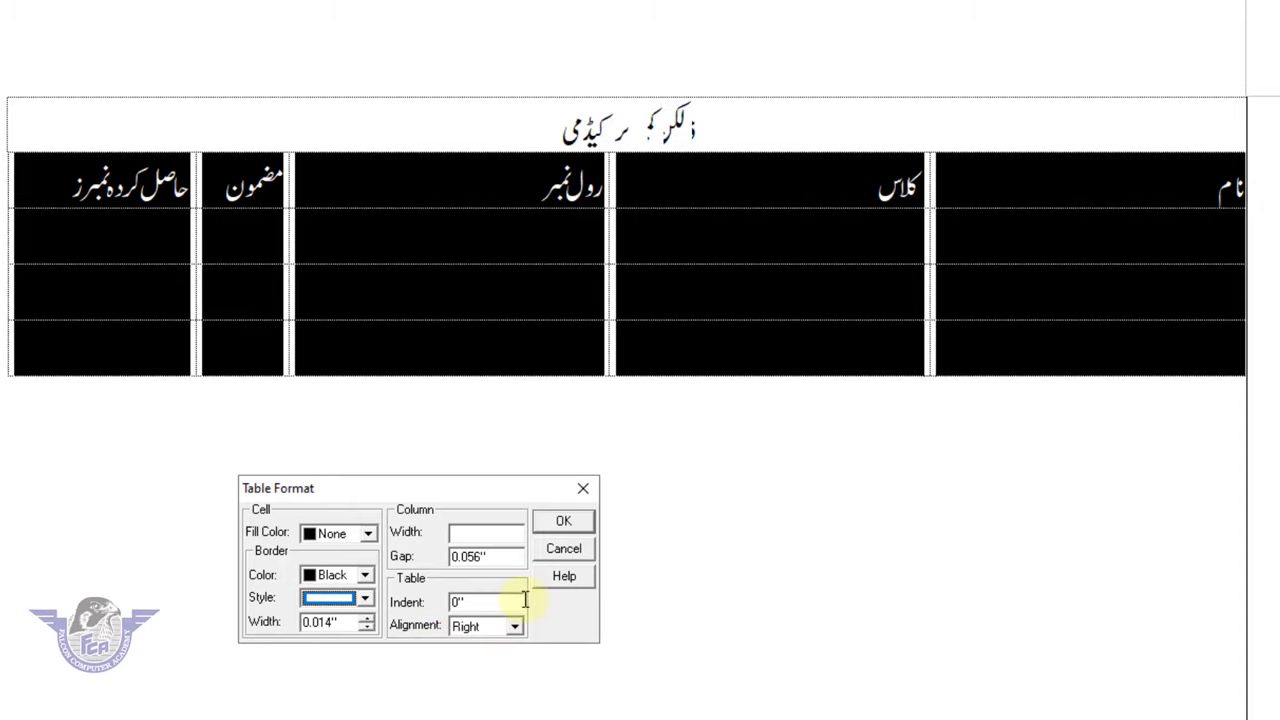
{"action": "left_click", "coordinate": [566, 525]}
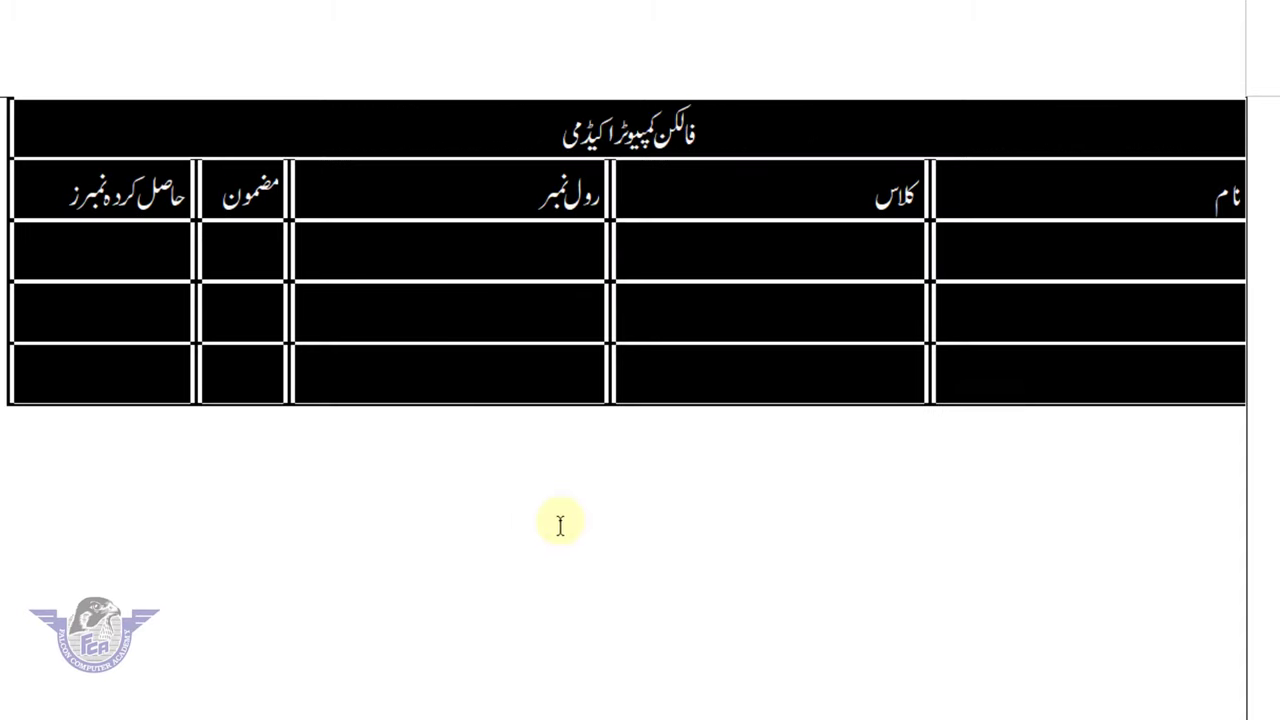
{"action": "left_click", "coordinate": [449, 316]}
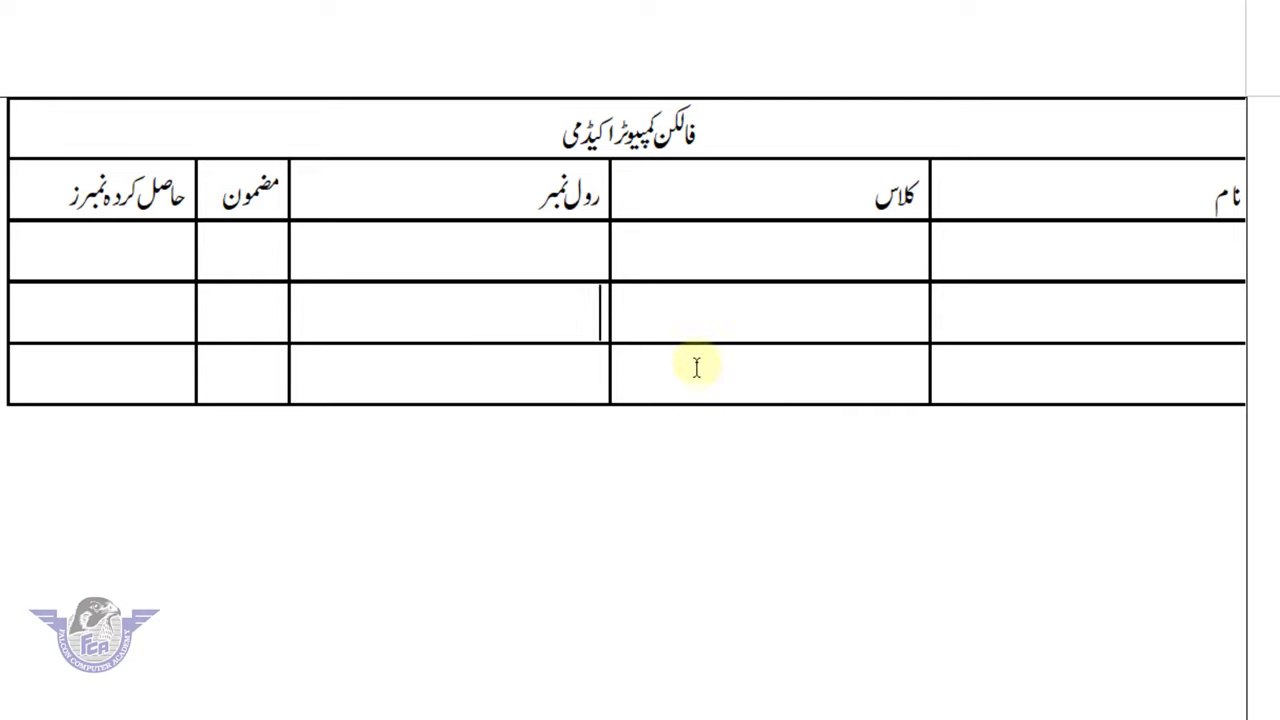
- Select the middle data row and set its Table Format fill colour to Yellow
{"action": "left_click_drag", "start_coordinate": [200, 366], "coordinate": [1087, 372]}
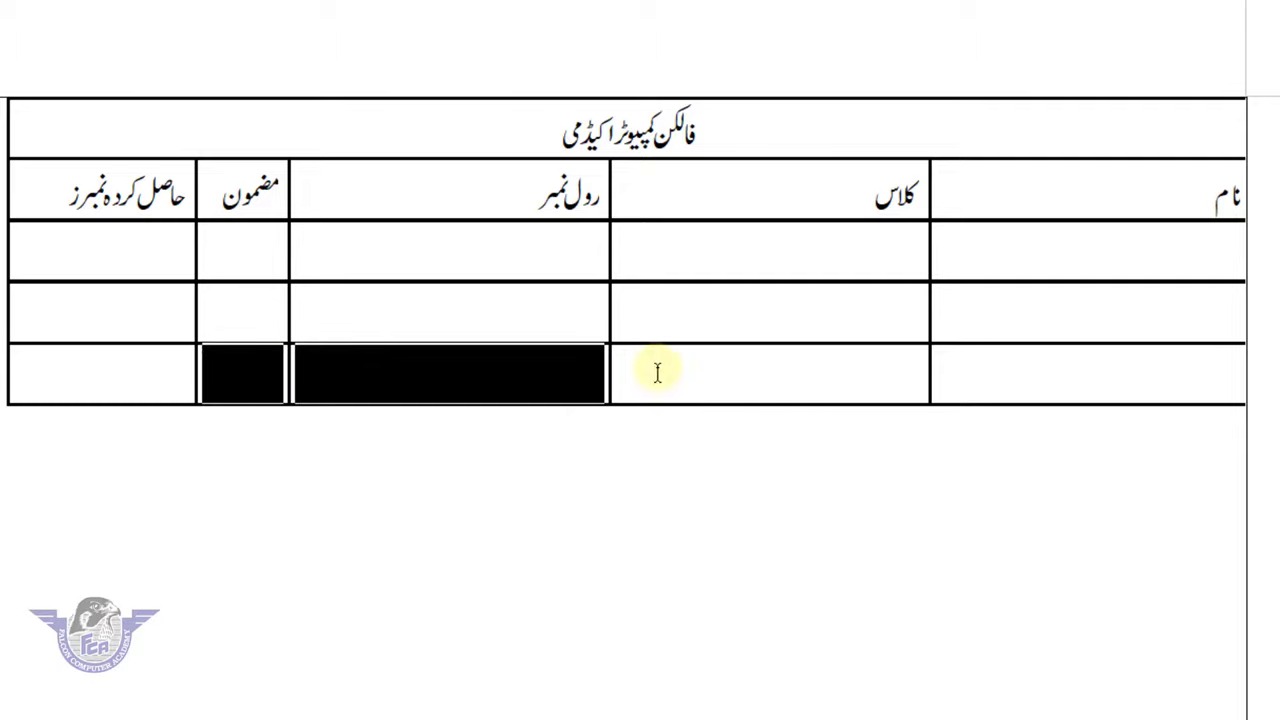
{"action": "left_click_drag", "start_coordinate": [1051, 317], "coordinate": [72, 312]}
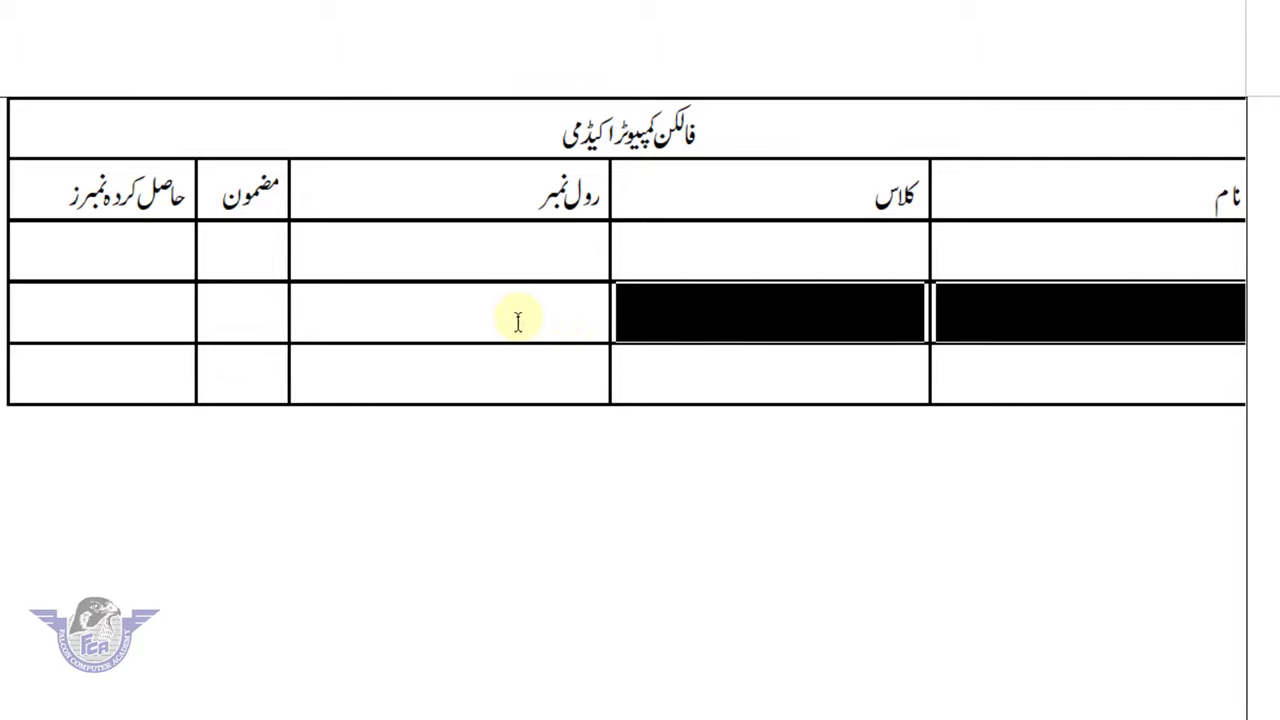
{"action": "right_click", "coordinate": [72, 312]}
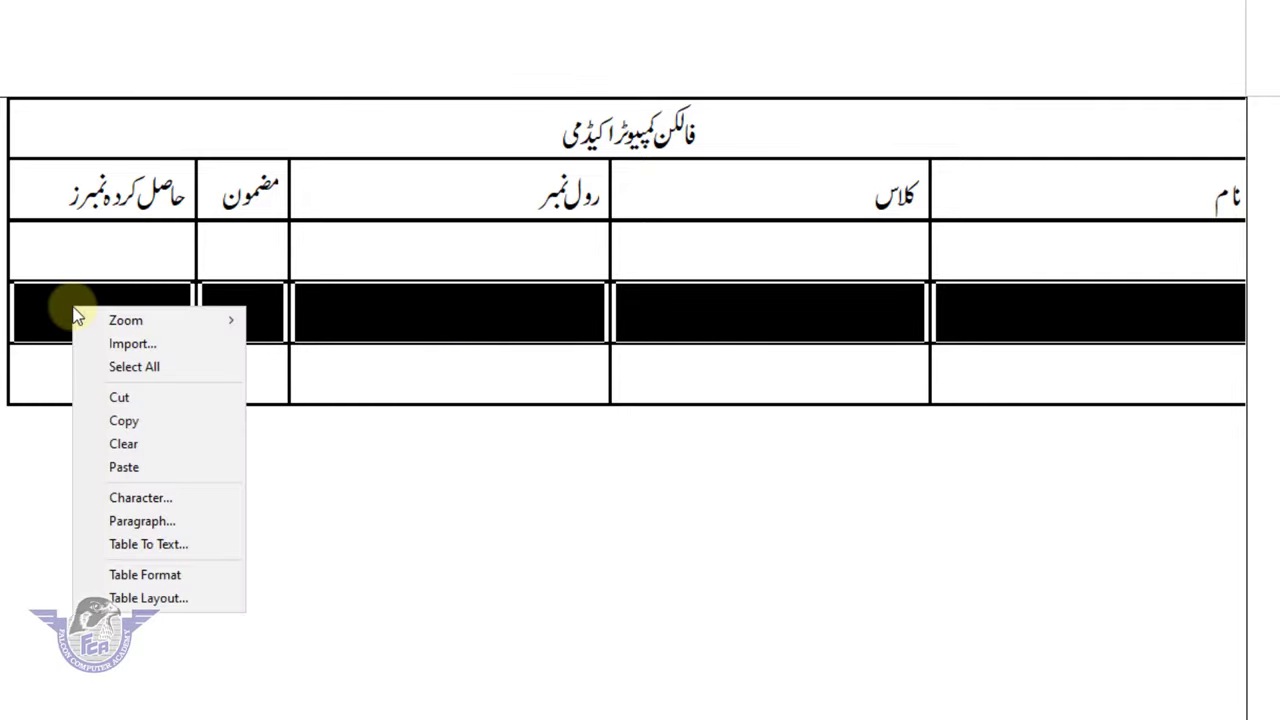
{"action": "left_click", "coordinate": [196, 574]}
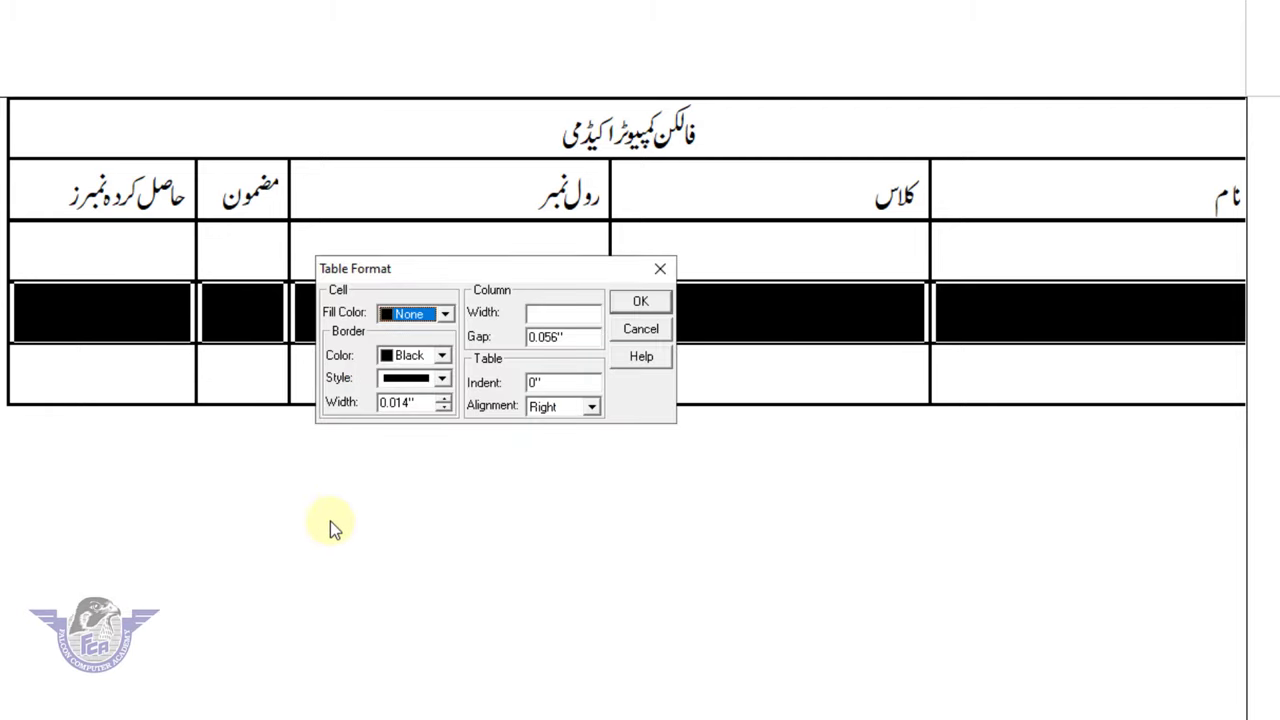
{"action": "left_click", "coordinate": [395, 314]}
{"action": "left_click", "coordinate": [447, 369]}
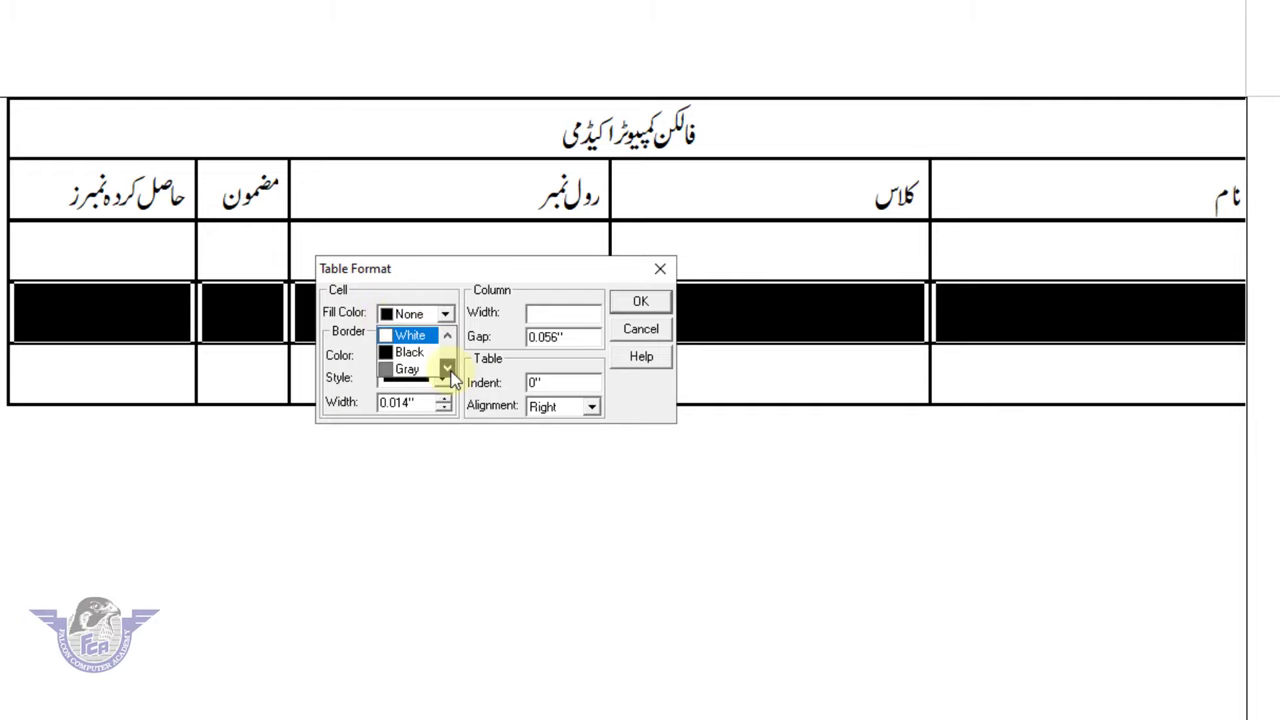
{"action": "double_click", "coordinate": [447, 369]}
{"action": "left_click", "coordinate": [408, 368]}
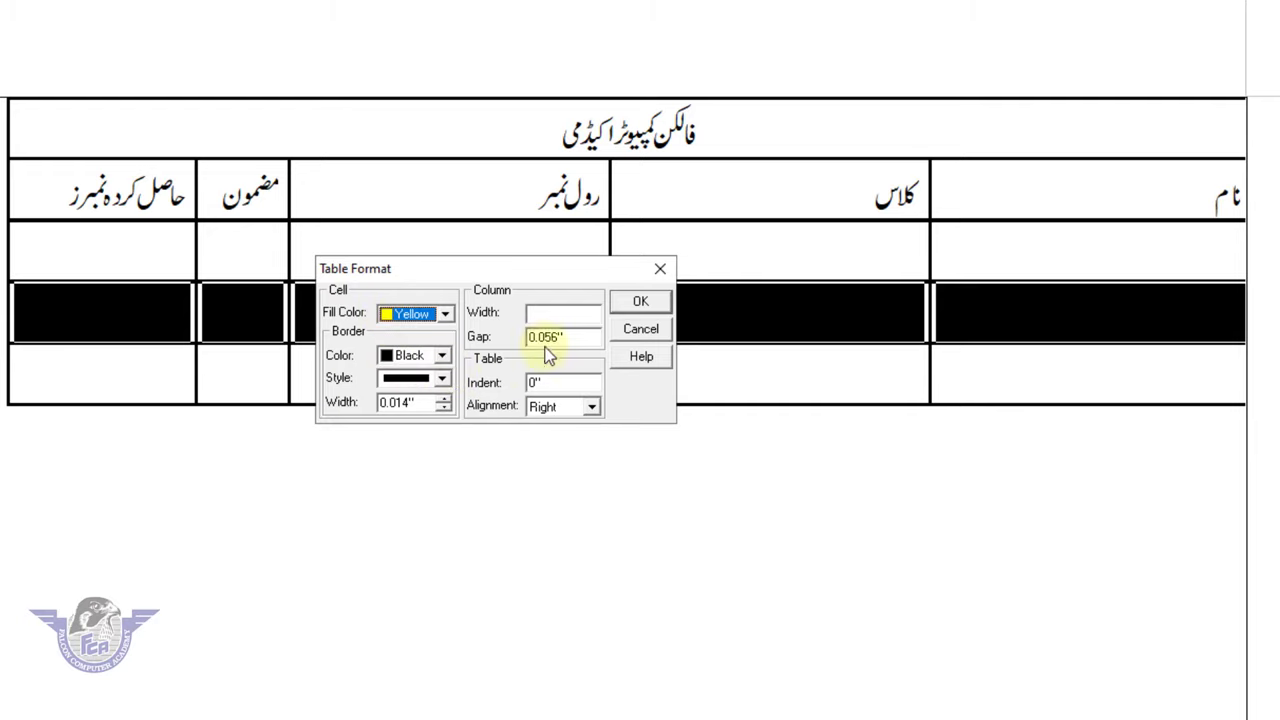
{"action": "left_click", "coordinate": [640, 301]}
{"action": "left_click", "coordinate": [853, 374]}
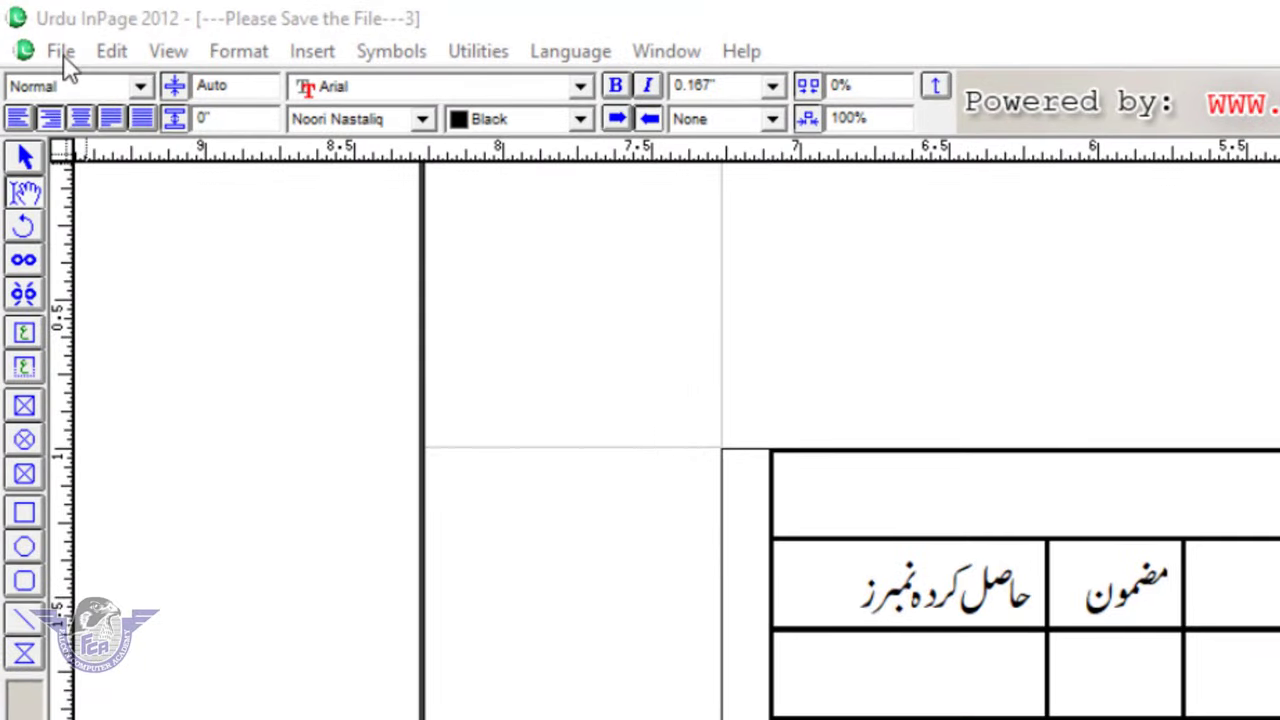
- Create a new A4 document with left, right, top and bottom margins of 1 and 3 columns
{"action": "left_click", "coordinate": [62, 52]}
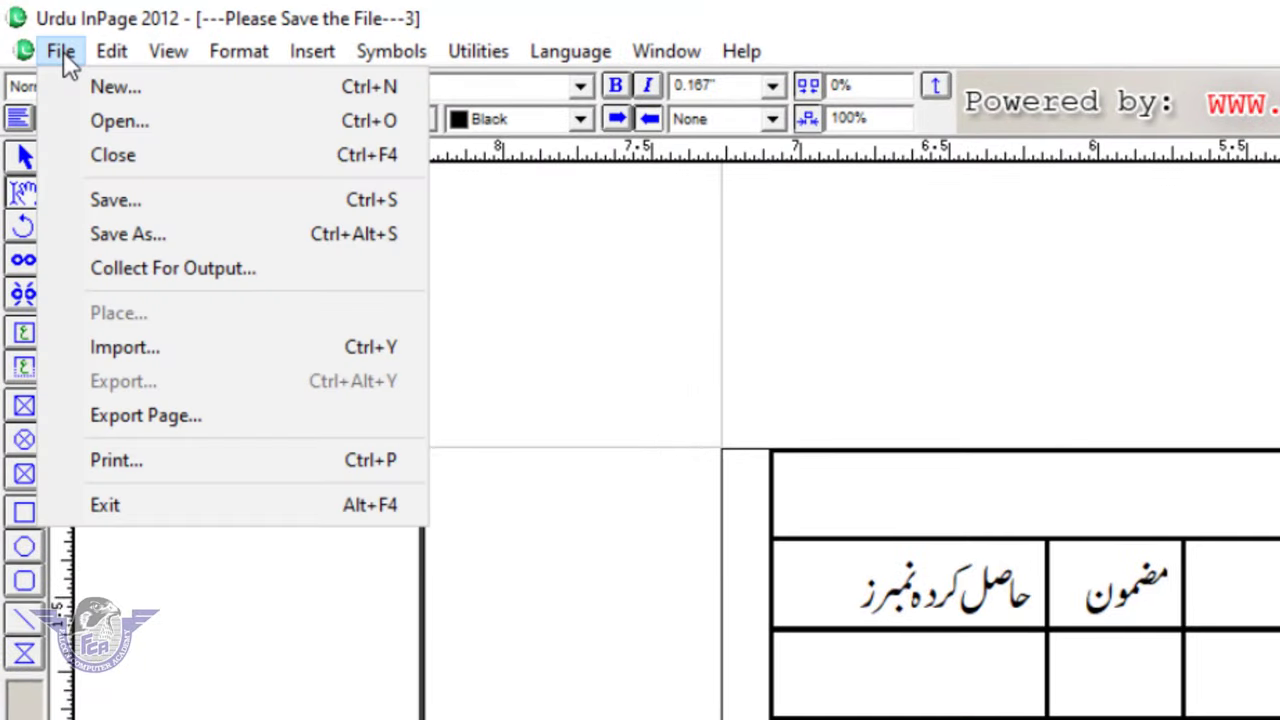
{"action": "left_click", "coordinate": [110, 88]}
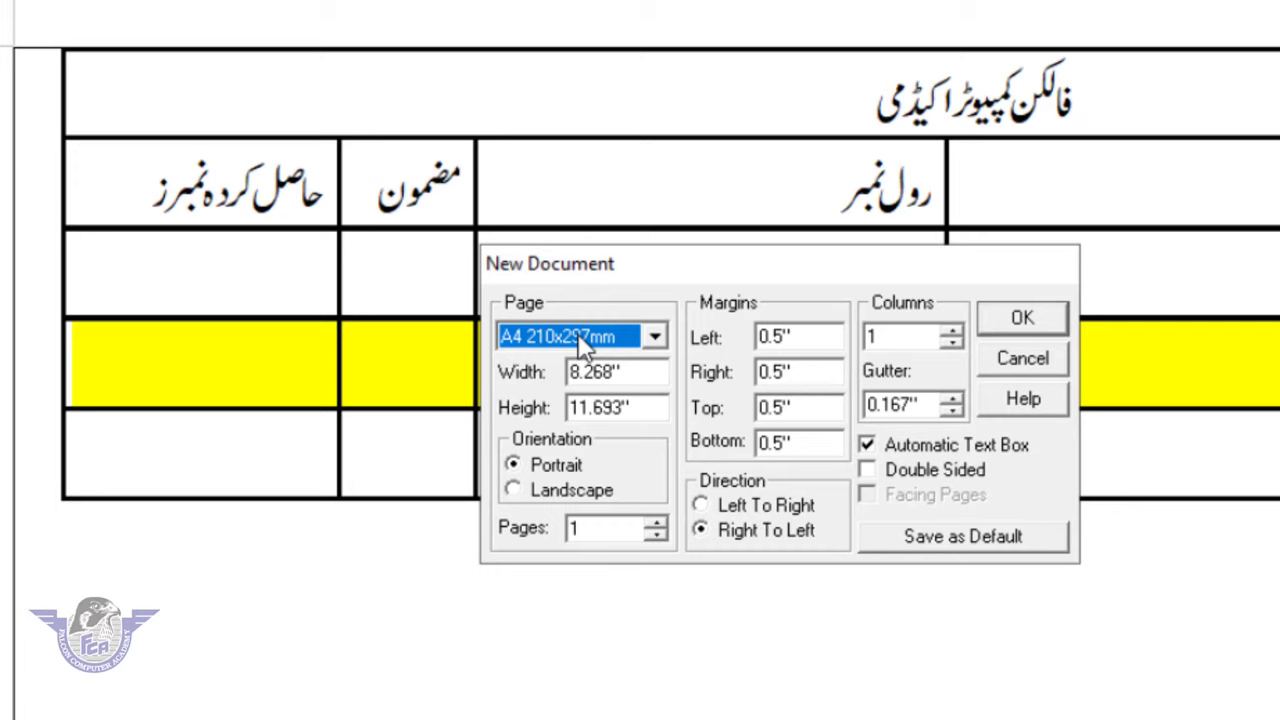
{"action": "left_click", "coordinate": [583, 343]}
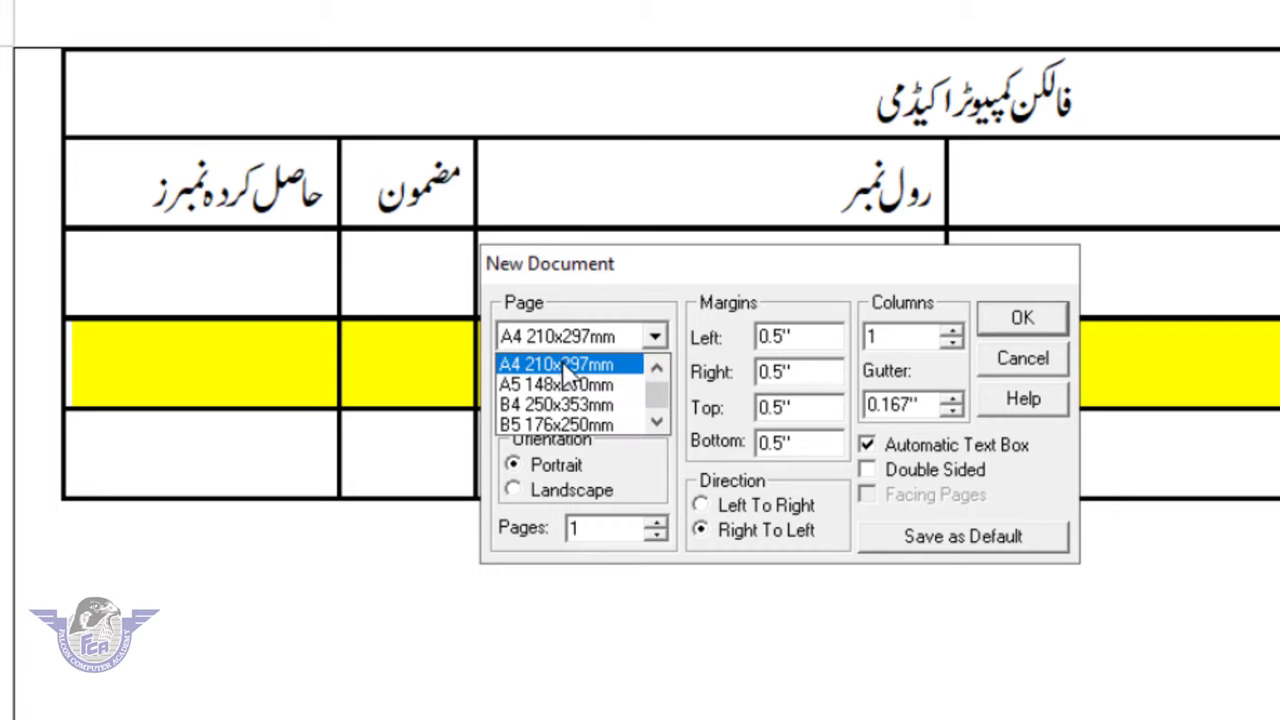
{"action": "left_click", "coordinate": [568, 368]}
{"action": "left_click", "coordinate": [818, 336]}
{"action": "double_click", "coordinate": [818, 336]}
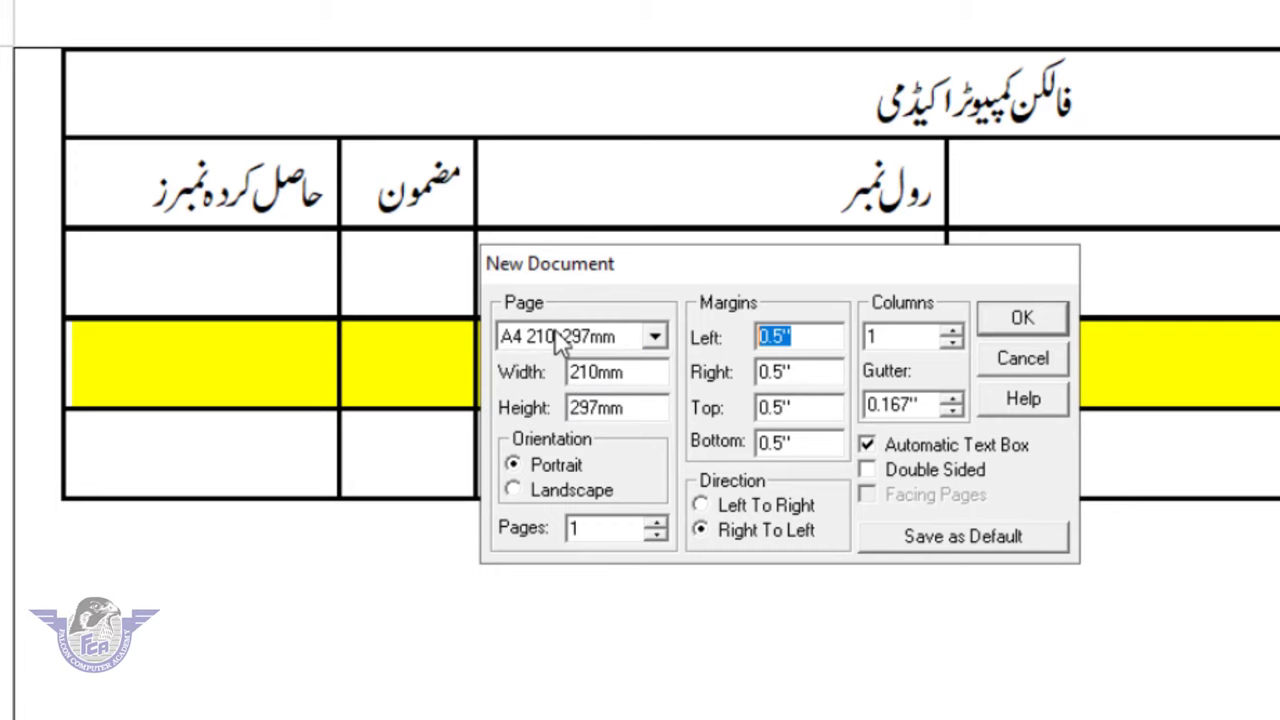
{"action": "type", "text": "1\t1\t1\t1"}
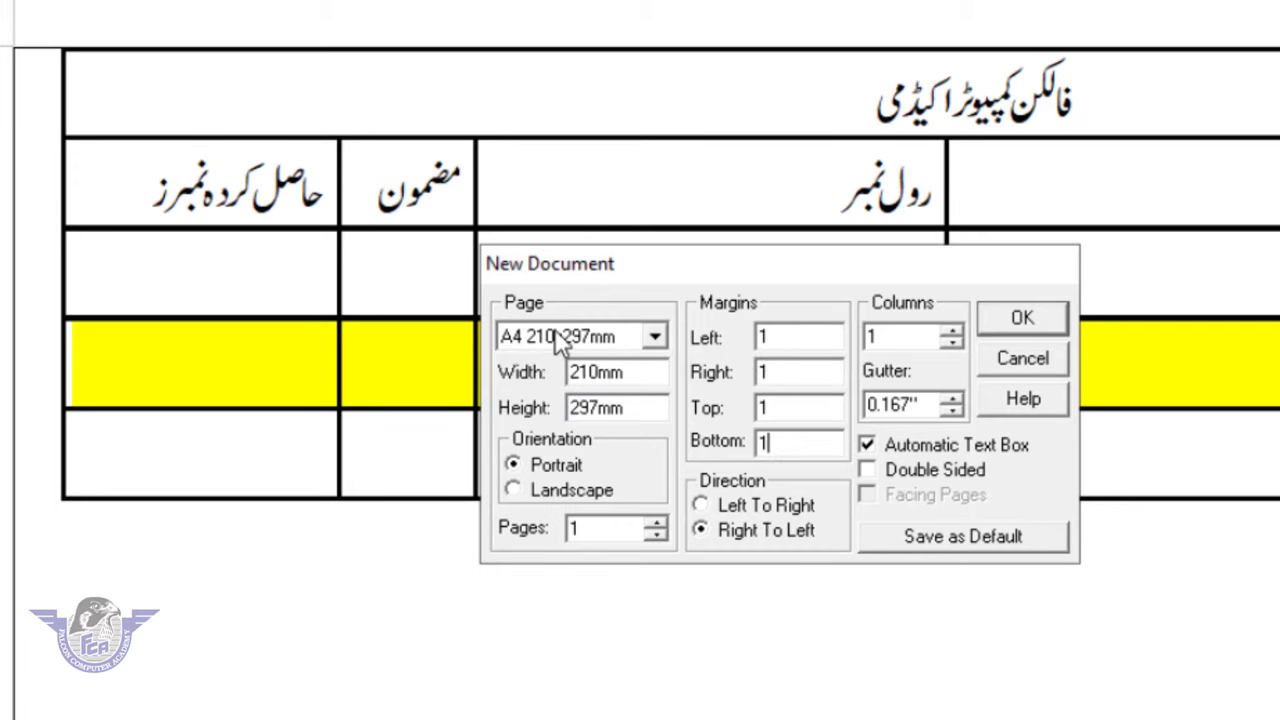
{"action": "left_click", "coordinate": [930, 340]}
{"action": "left_click", "coordinate": [952, 332]}
{"action": "left_click", "coordinate": [1025, 317]}
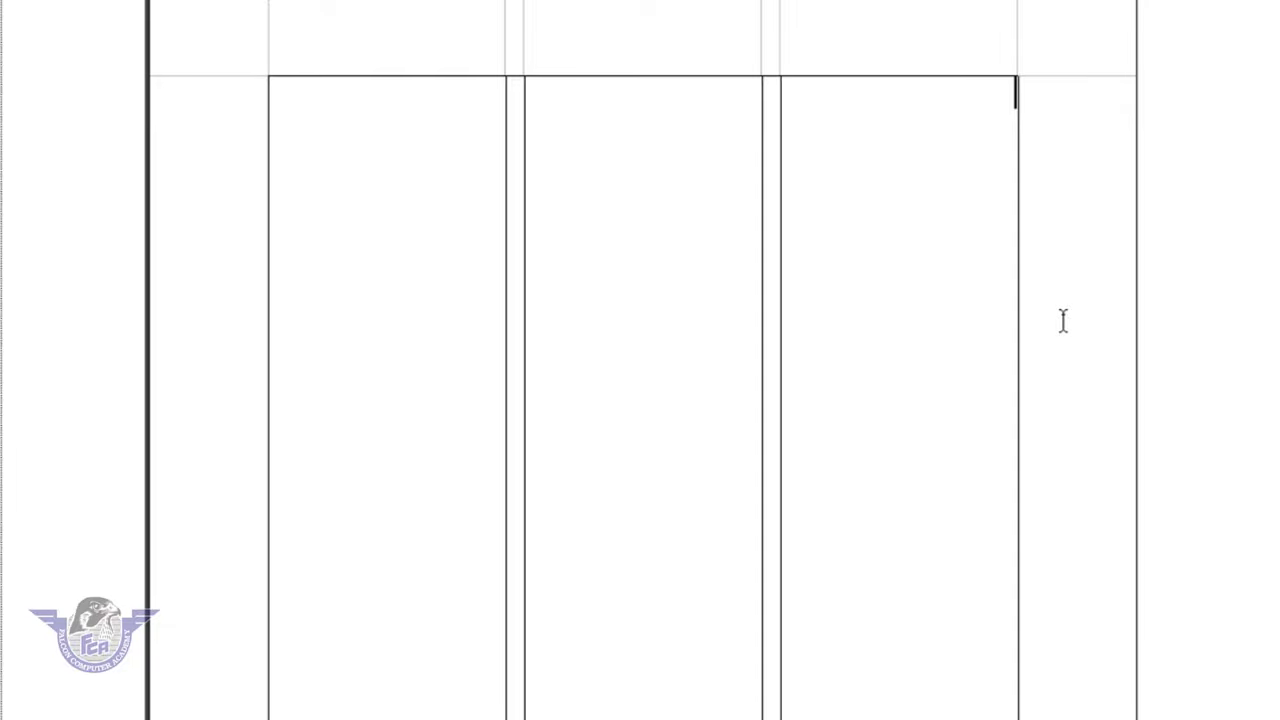
{"action": "key", "text": "F8"}
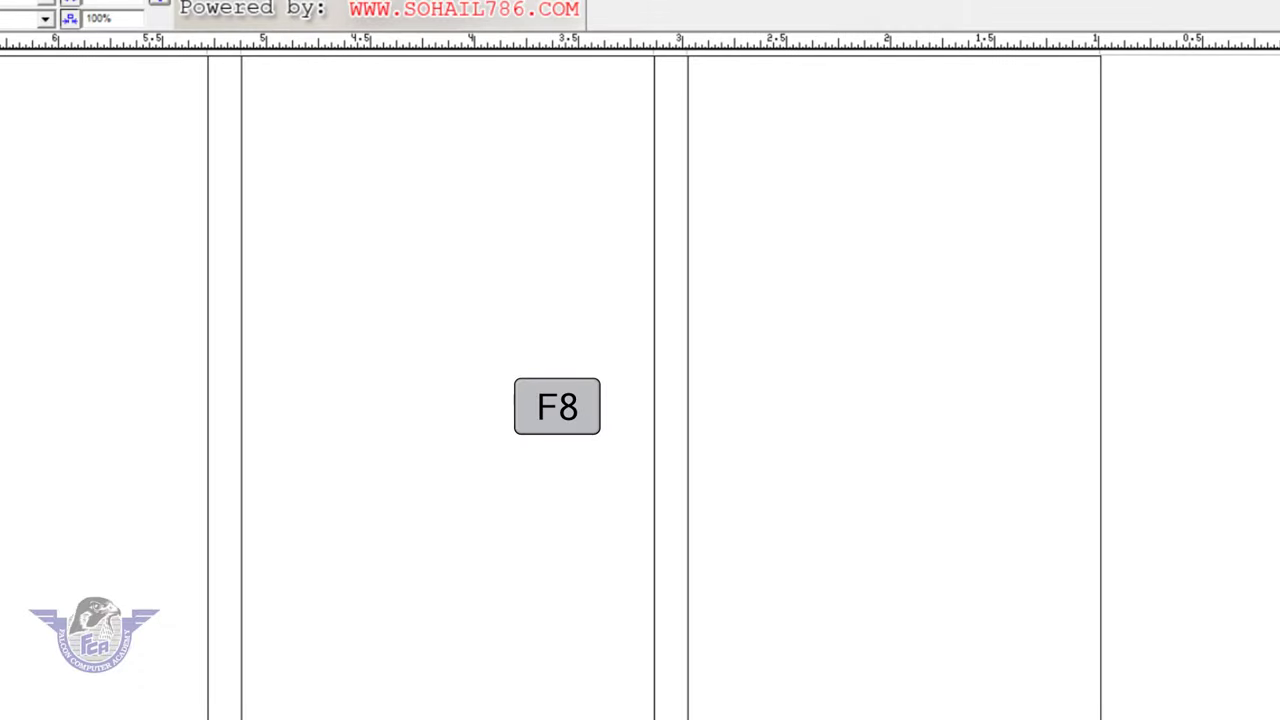
{"action": "scroll", "coordinate": [640, 400], "scroll_direction": "up", "scroll_amount": 3}
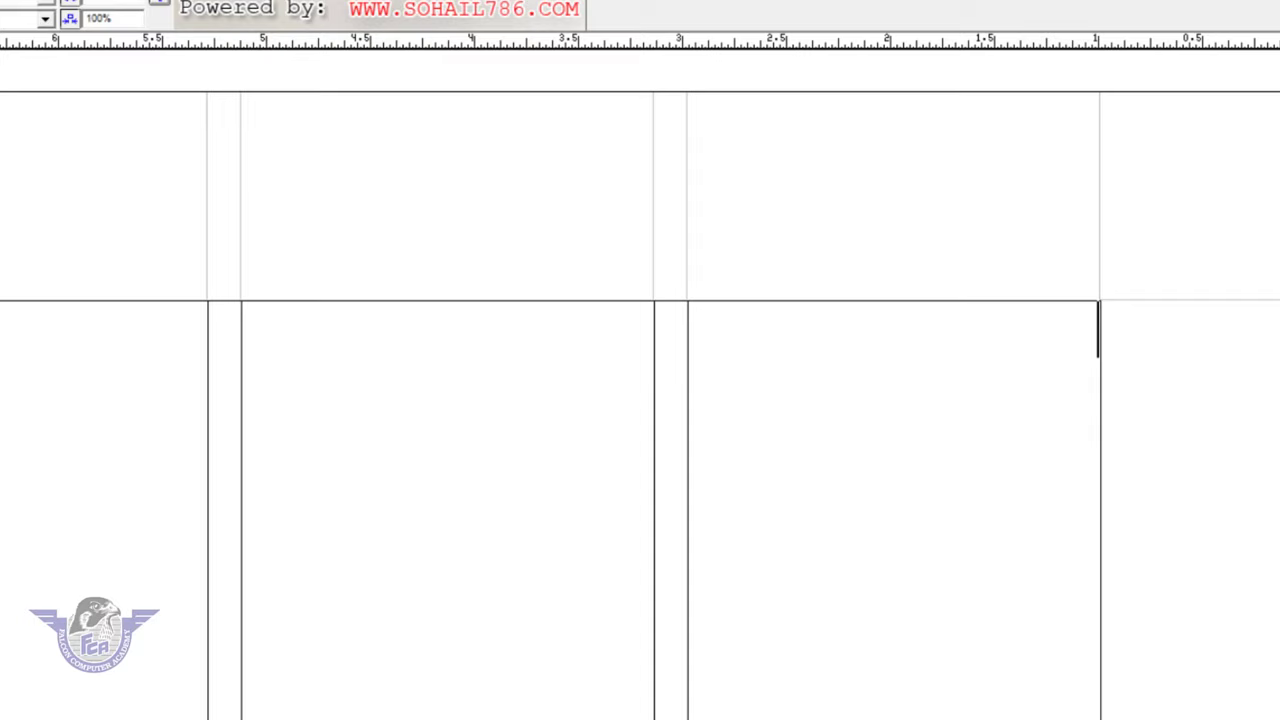
- Type the Urdu sentence 'آج ہم ان پیج میں کام...' about adding columns, fixing stray letters
{"action": "type", "text": "آج ہم"}
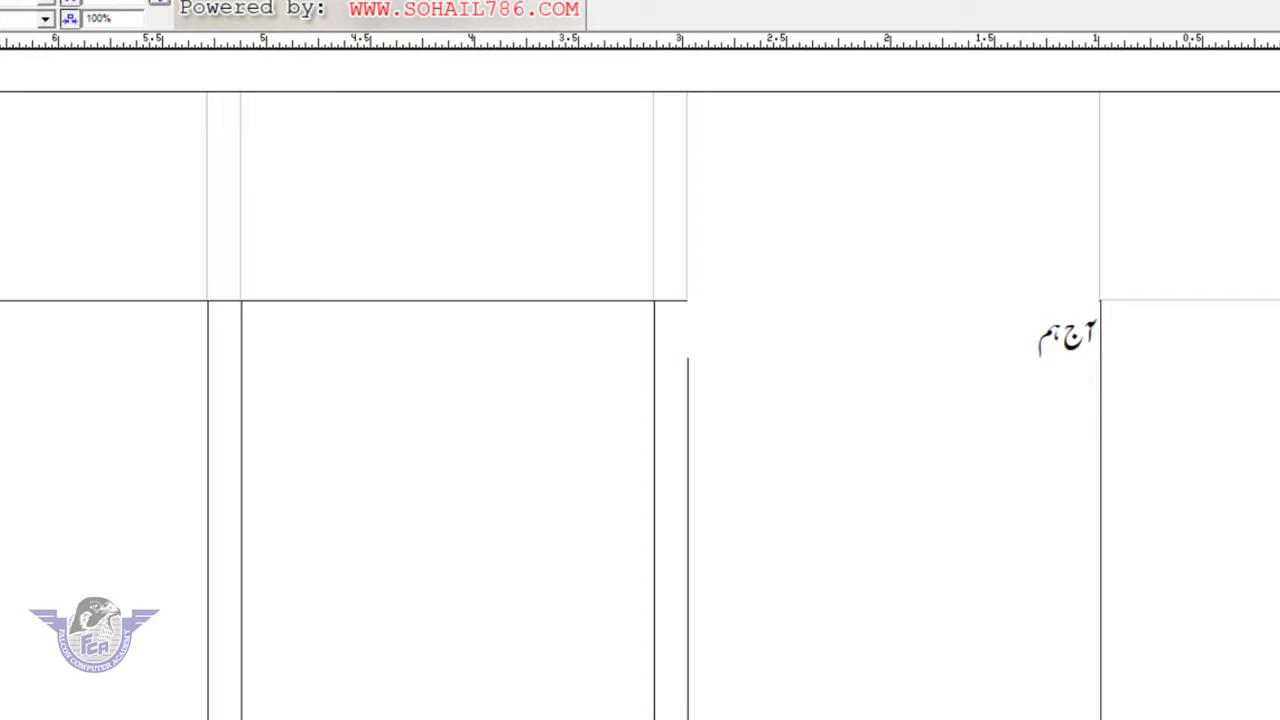
{"action": "type", "text": " ان پیج میں کام"}
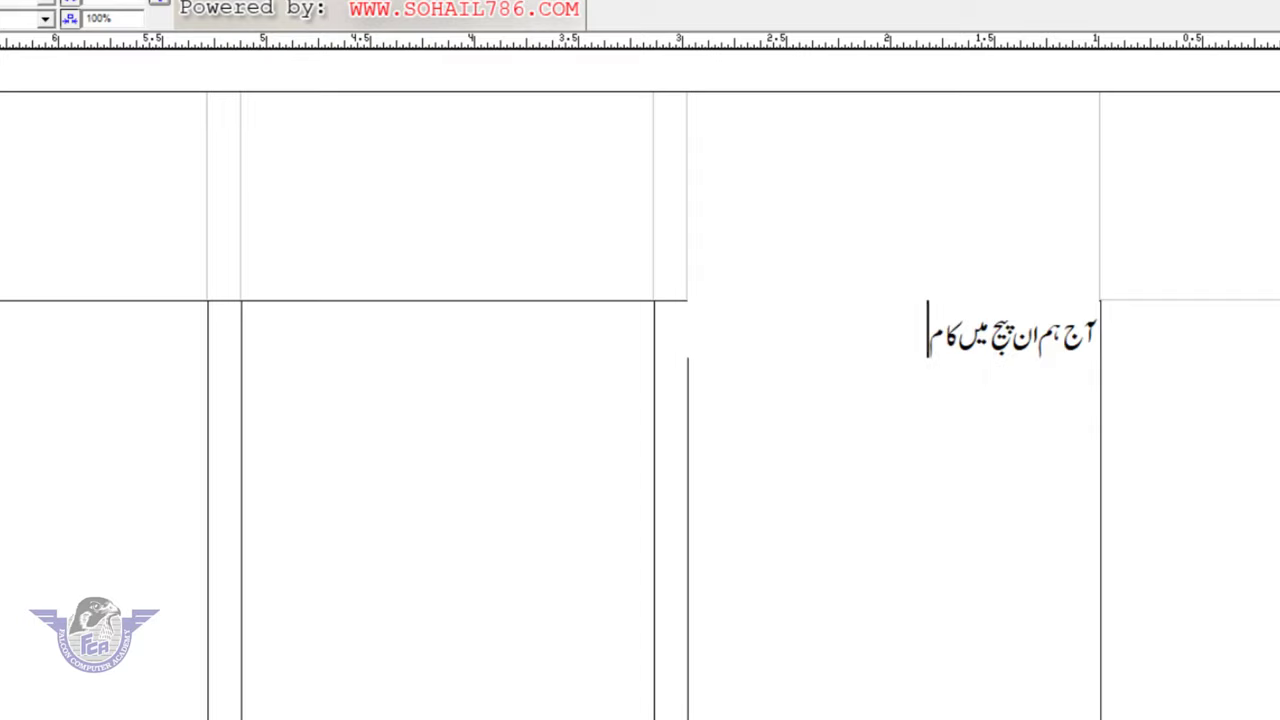
{"action": "type", "text": " کرنا شروع"}
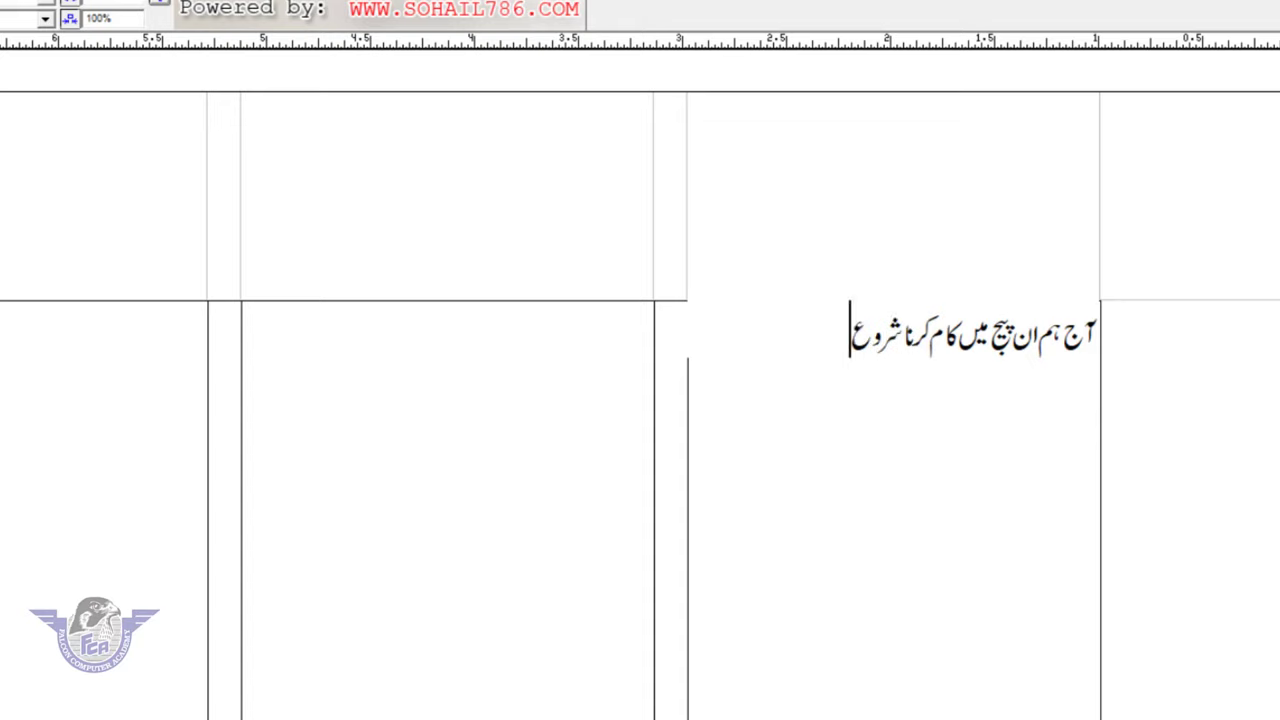
{"action": "type", "text": " کر رہے ہیں اور ا"}
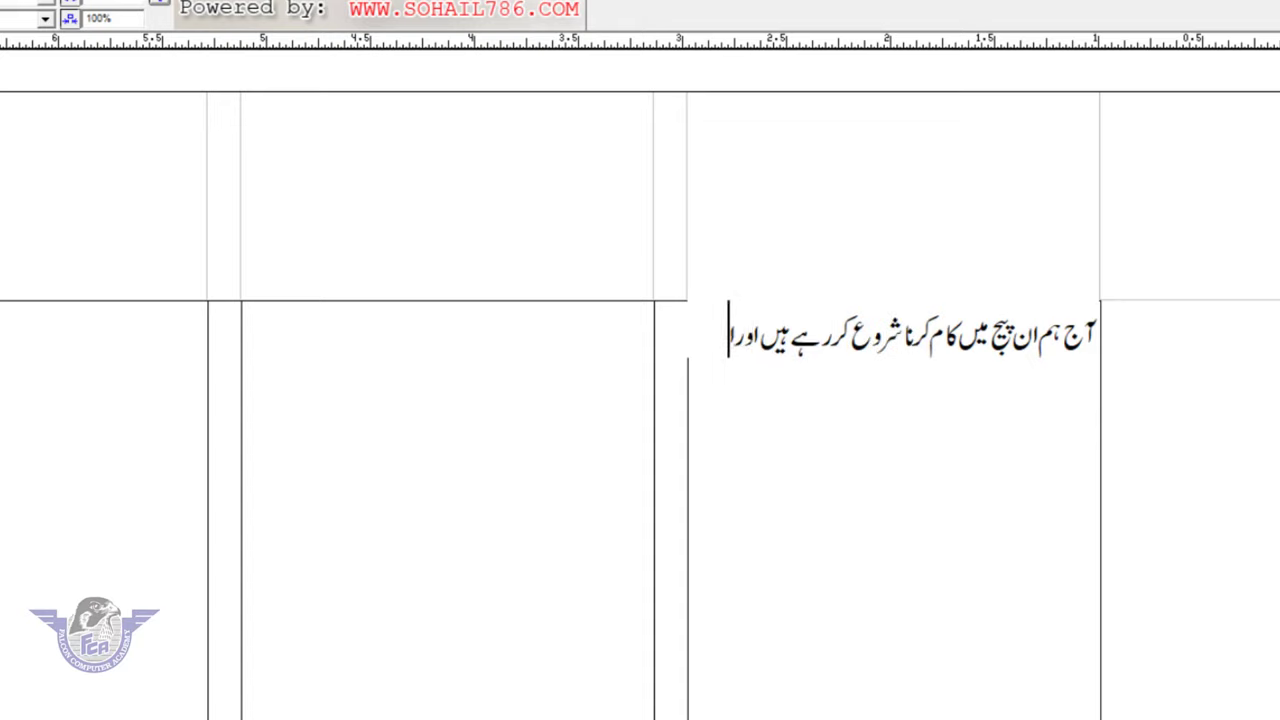
{"action": "type", "text": "ن پیج"}
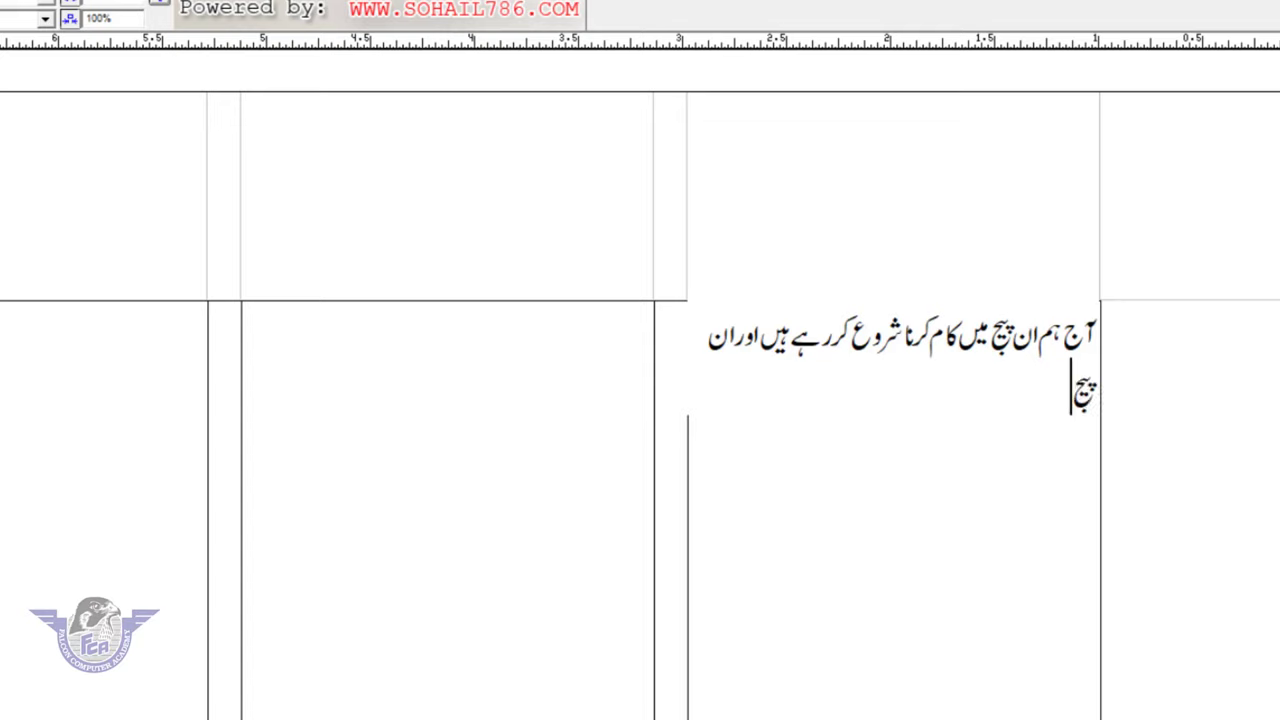
{"action": "type", "text": "یں"}
{"action": "key", "text": "BackSpace"}
{"action": "key", "text": "BackSpace"}
{"action": "type", "text": "میںپیج"}
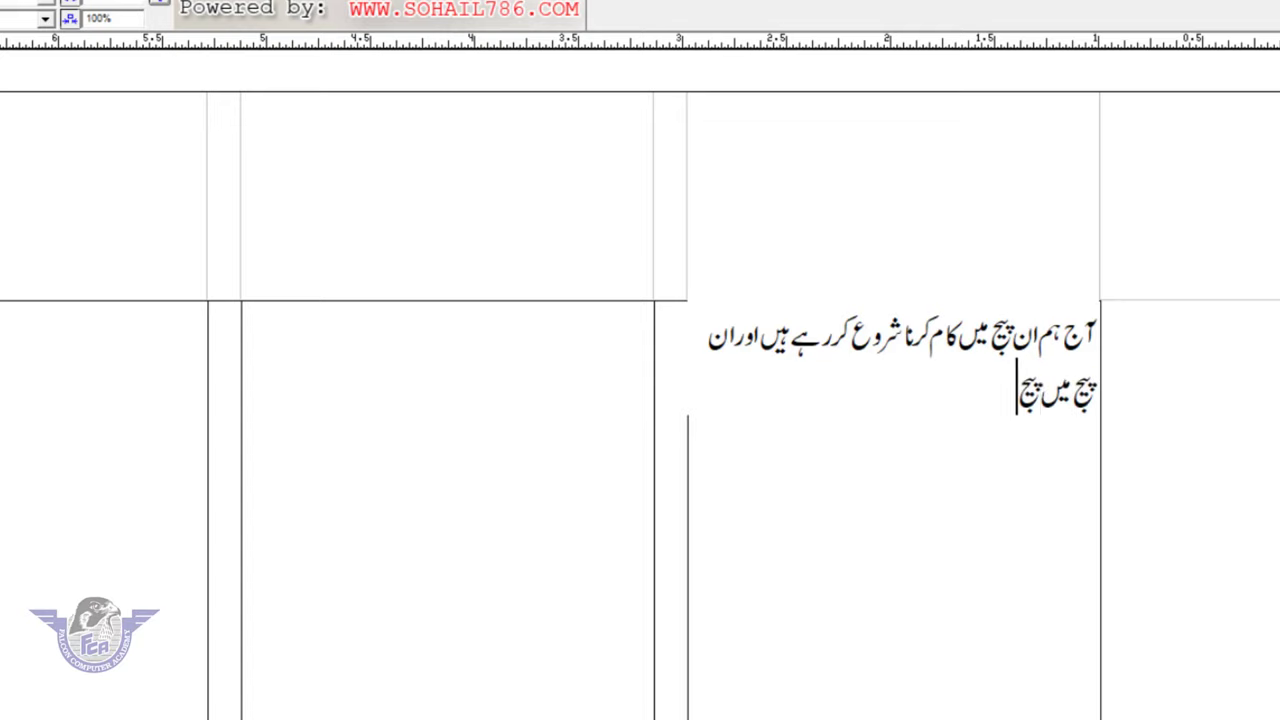
{"action": "type", "text": " س"}
{"action": "key", "text": "BackSpace"}
{"action": "key", "text": "BackSpace"}
{"action": "type", "text": "کالم"}
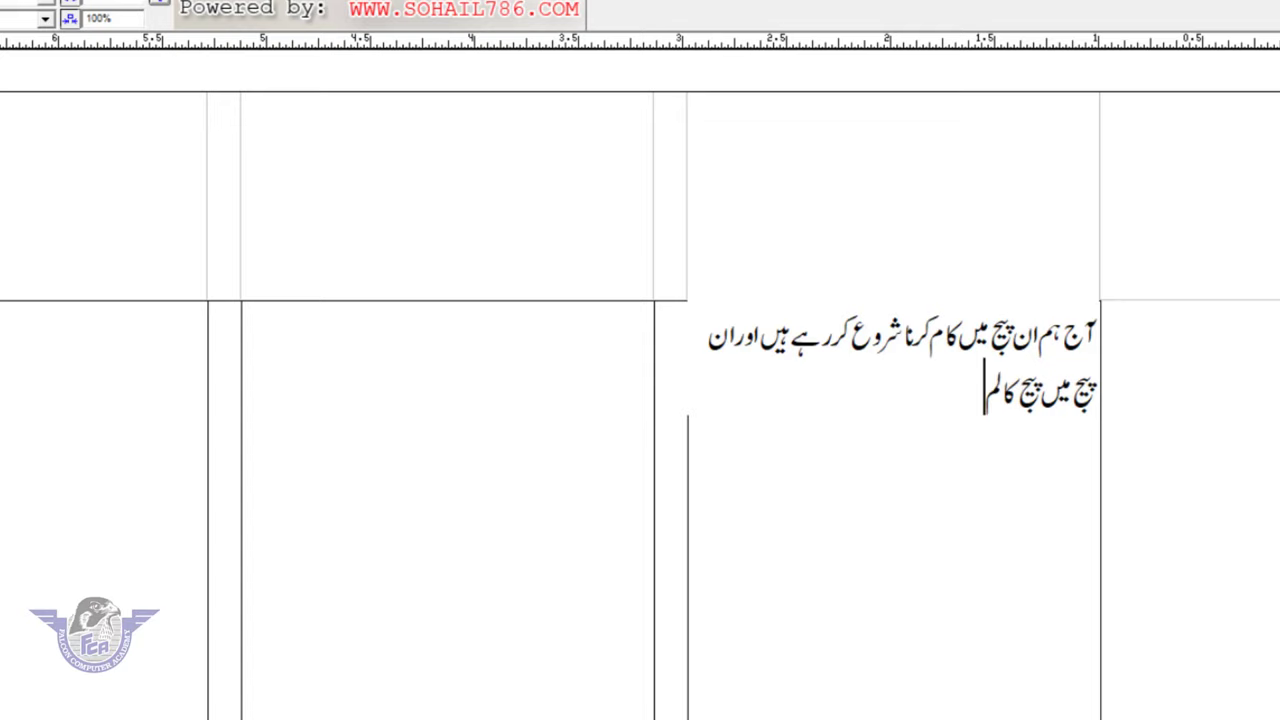
{"action": "type", "text": " کس طر"}
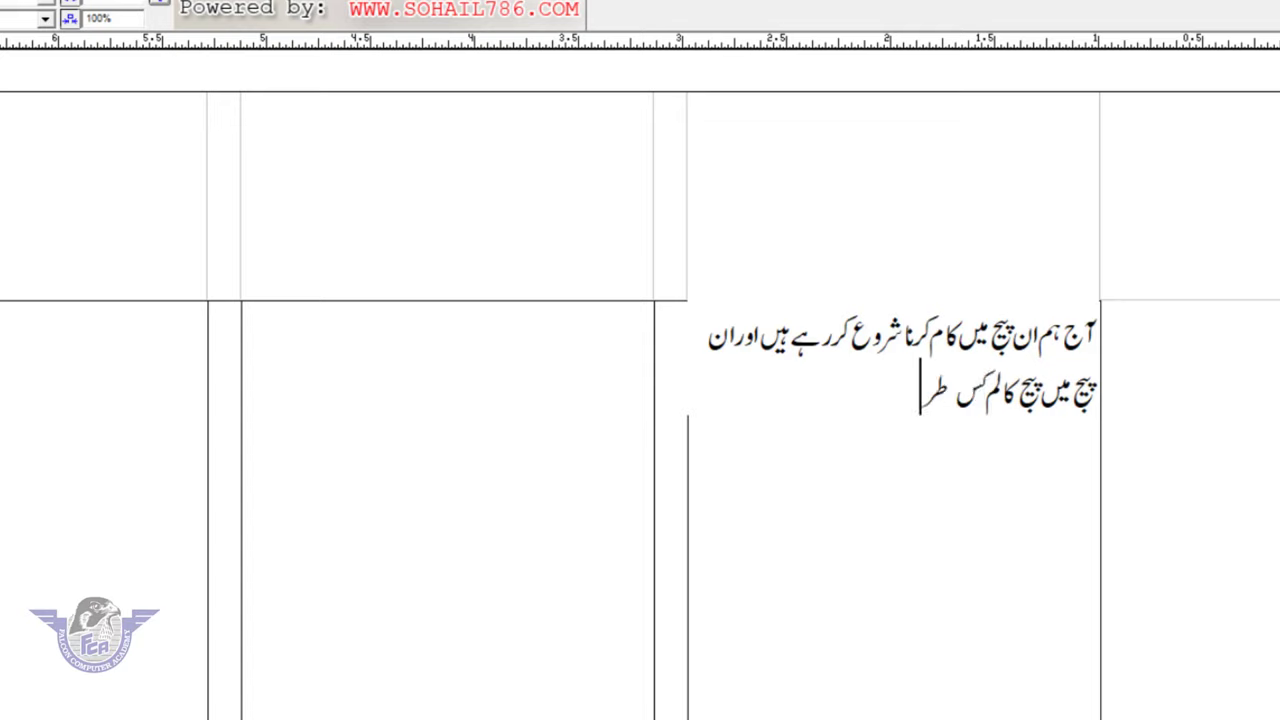
{"action": "type", "text": "ح سےا"}
{"action": "type", "text": "یڈ کر سکتے ہیں"}
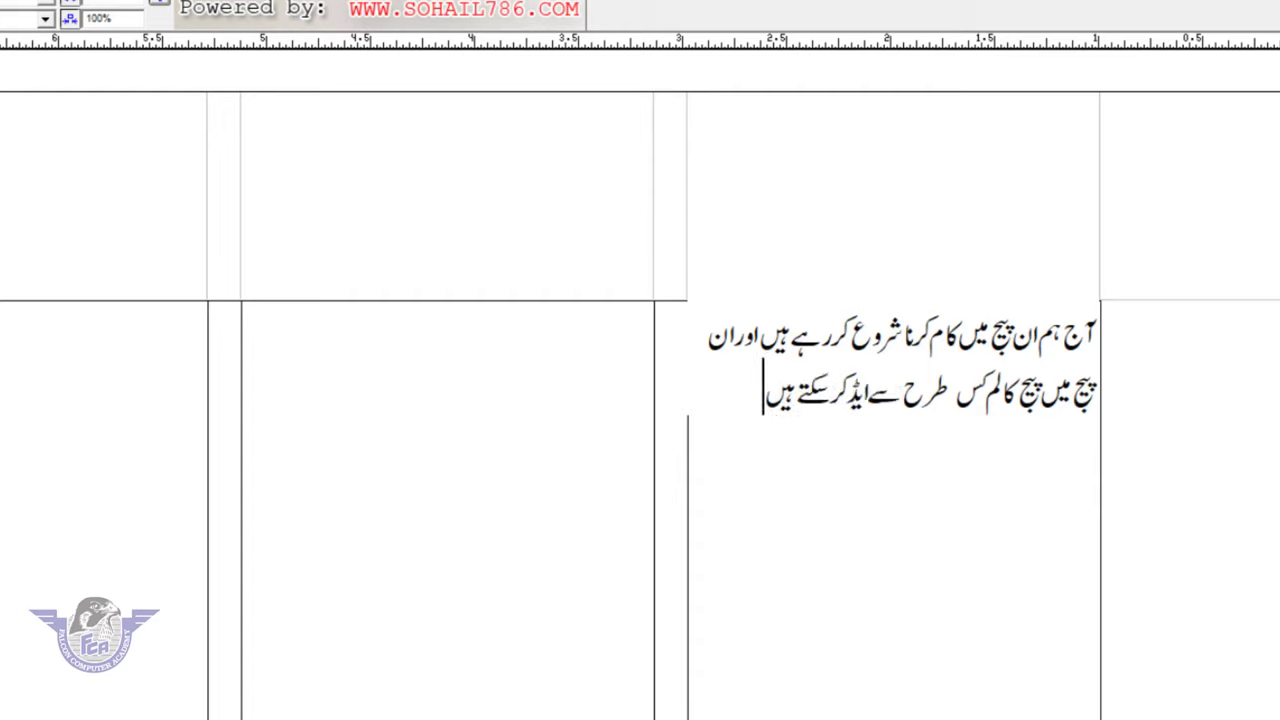
{"action": "type", "text": " اس کے بارے میں"}
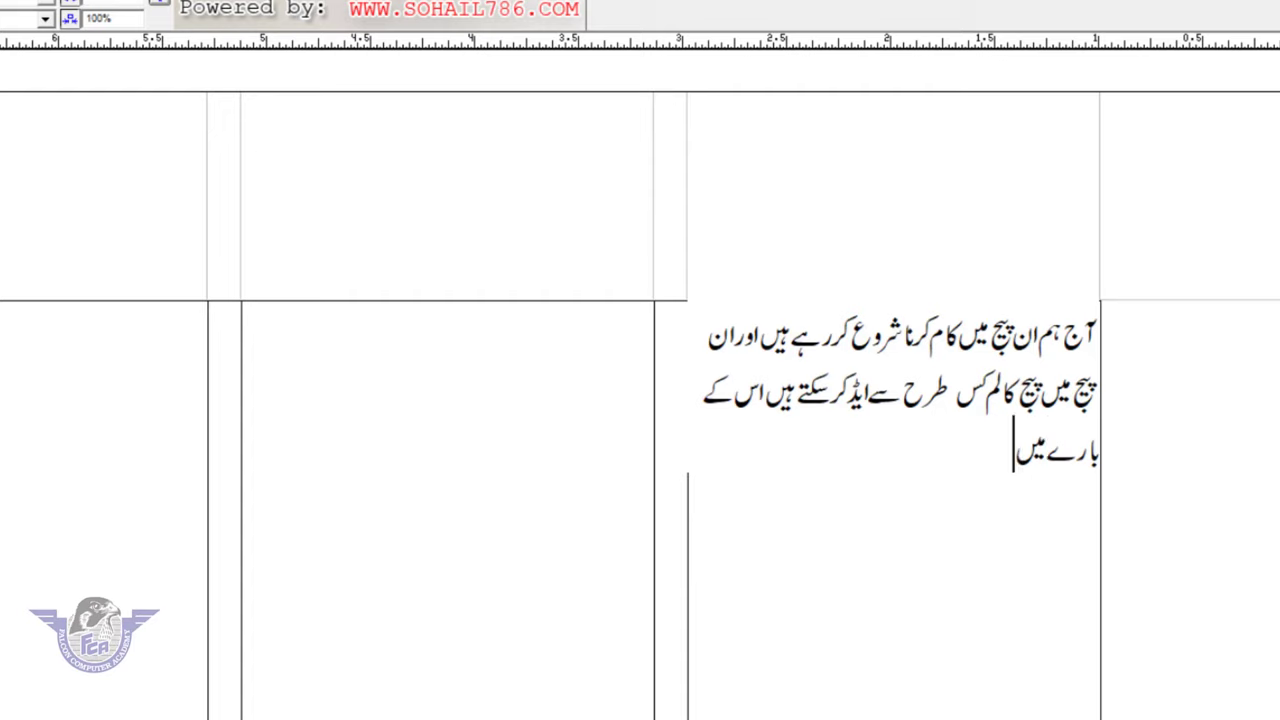
{"action": "type", "text": " جانے گ"}
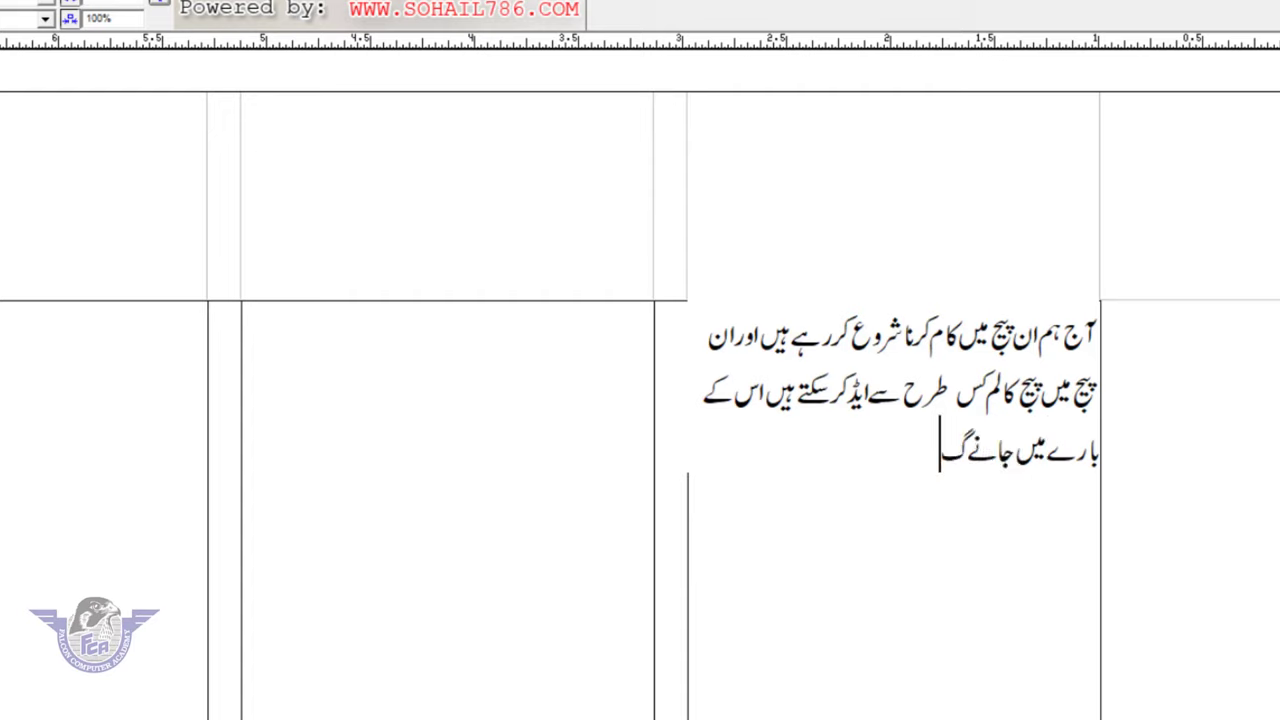
{"action": "type", "text": "ے"}
- Copy the second and third lines of the Urdu paragraph
{"action": "mouse_move", "coordinate": [935, 458]}
{"action": "left_mouse_down"}
{"action": "mouse_move", "coordinate": [1089, 360]}
{"action": "mouse_move", "coordinate": [1095, 340]}
{"action": "left_mouse_up"}
{"action": "right_click", "coordinate": [1024, 350]}
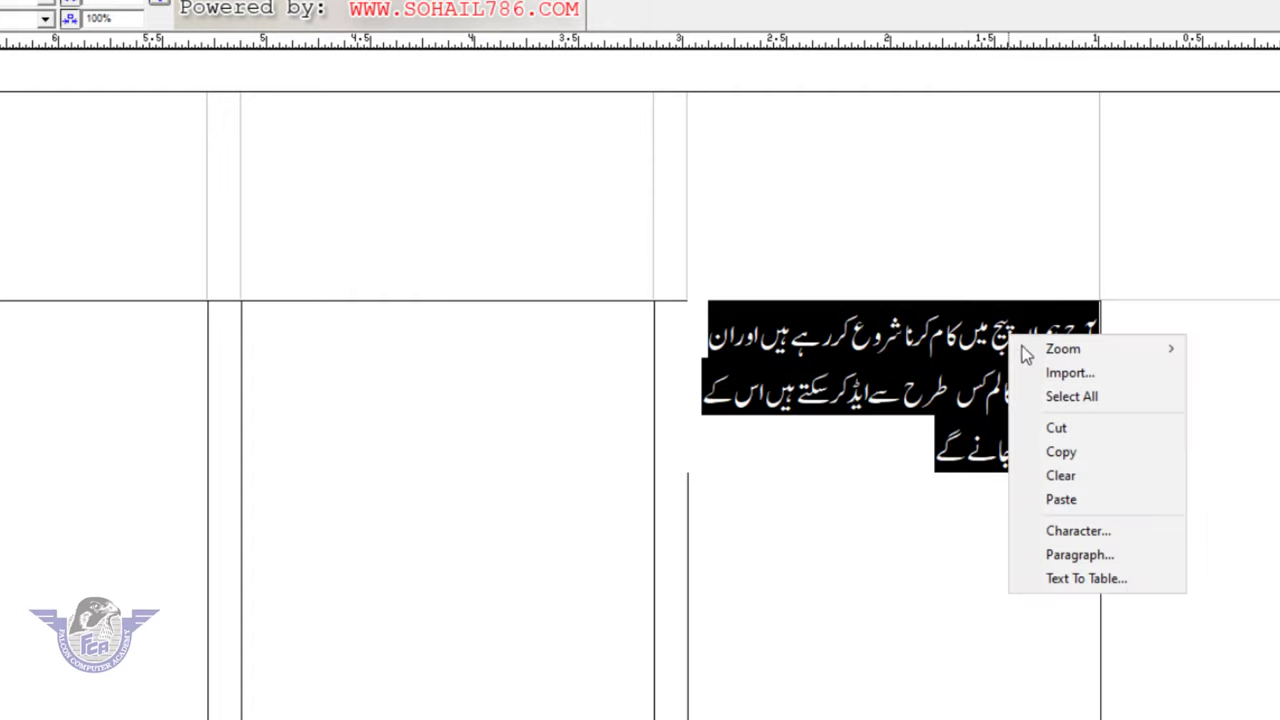
{"action": "left_click", "coordinate": [1062, 452]}
- Paste the copied paragraph three more times at the end of the text
{"action": "left_click", "coordinate": [930, 458]}
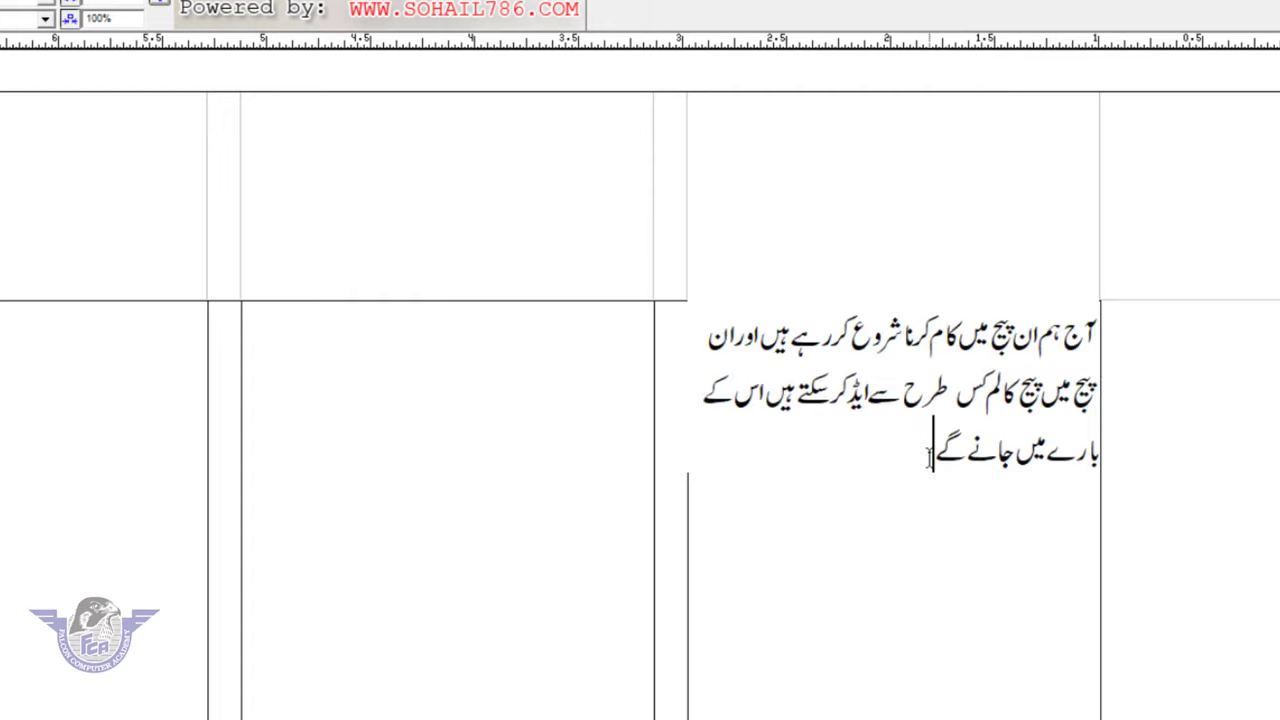
{"action": "right_click", "coordinate": [930, 458]}
{"action": "left_click", "coordinate": [976, 549]}
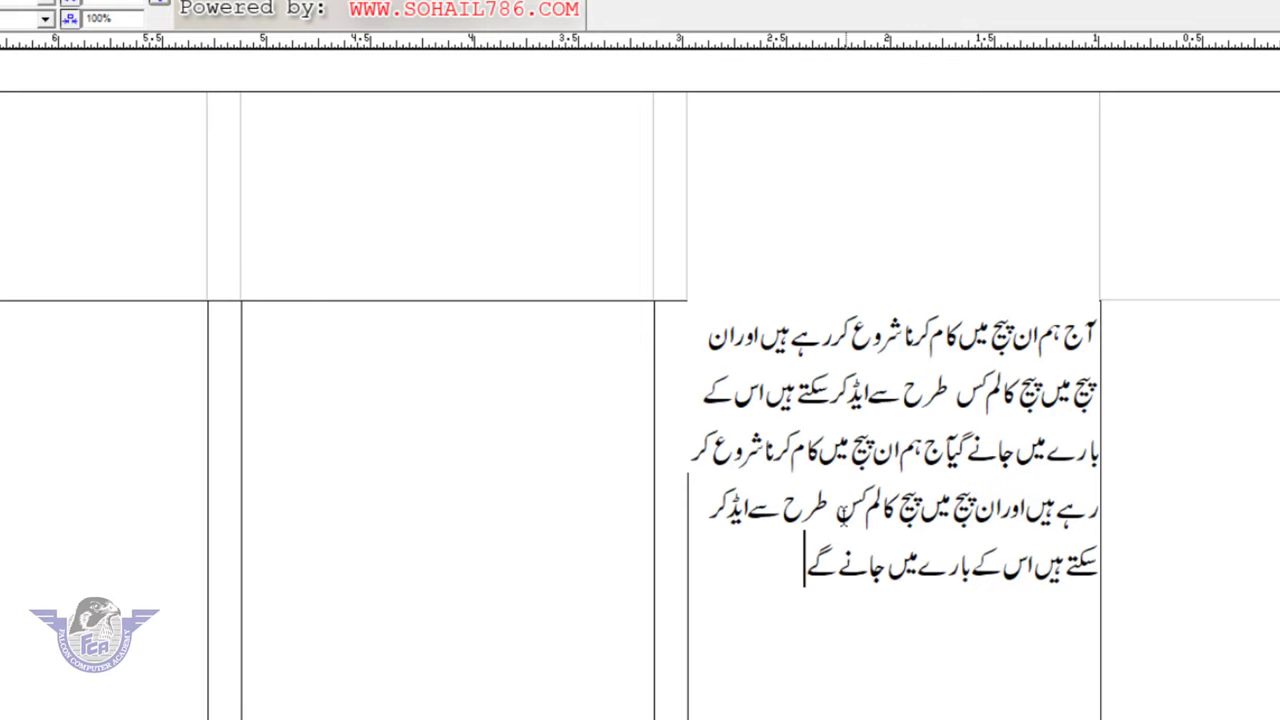
{"action": "right_click", "coordinate": [794, 570]}
{"action": "left_click", "coordinate": [829, 652]}
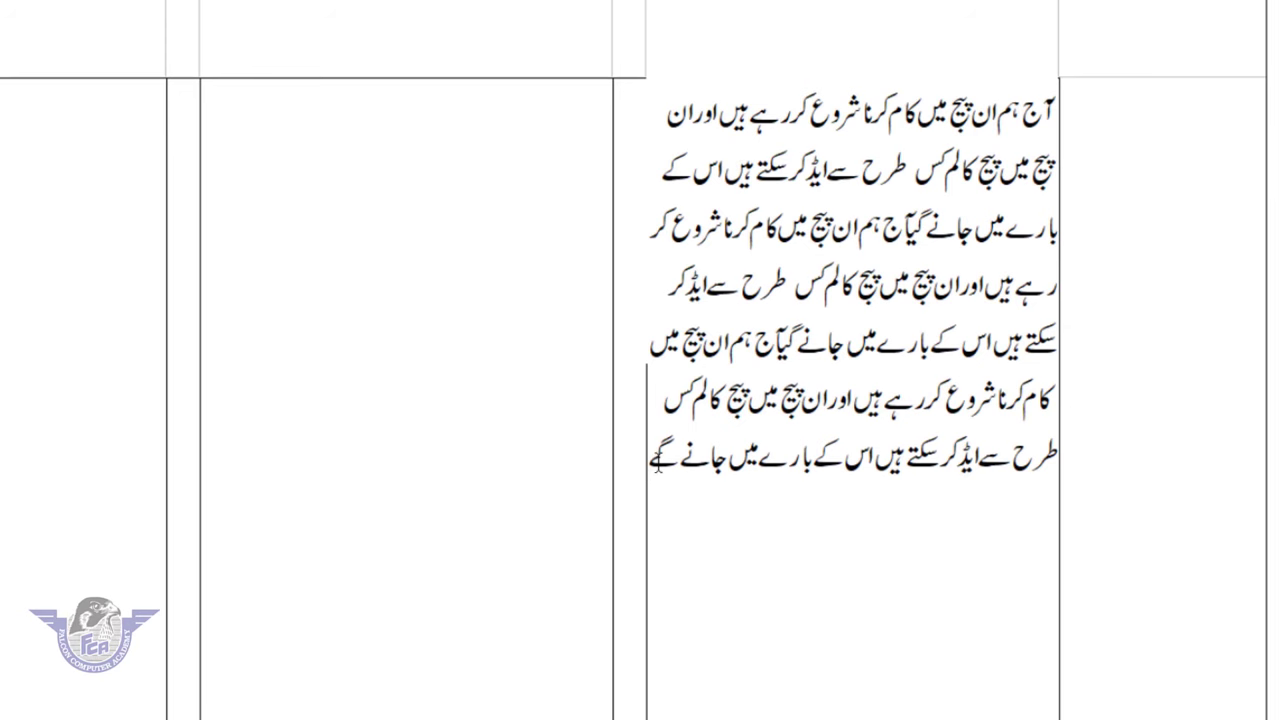
{"action": "key", "text": "ctrl+v"}
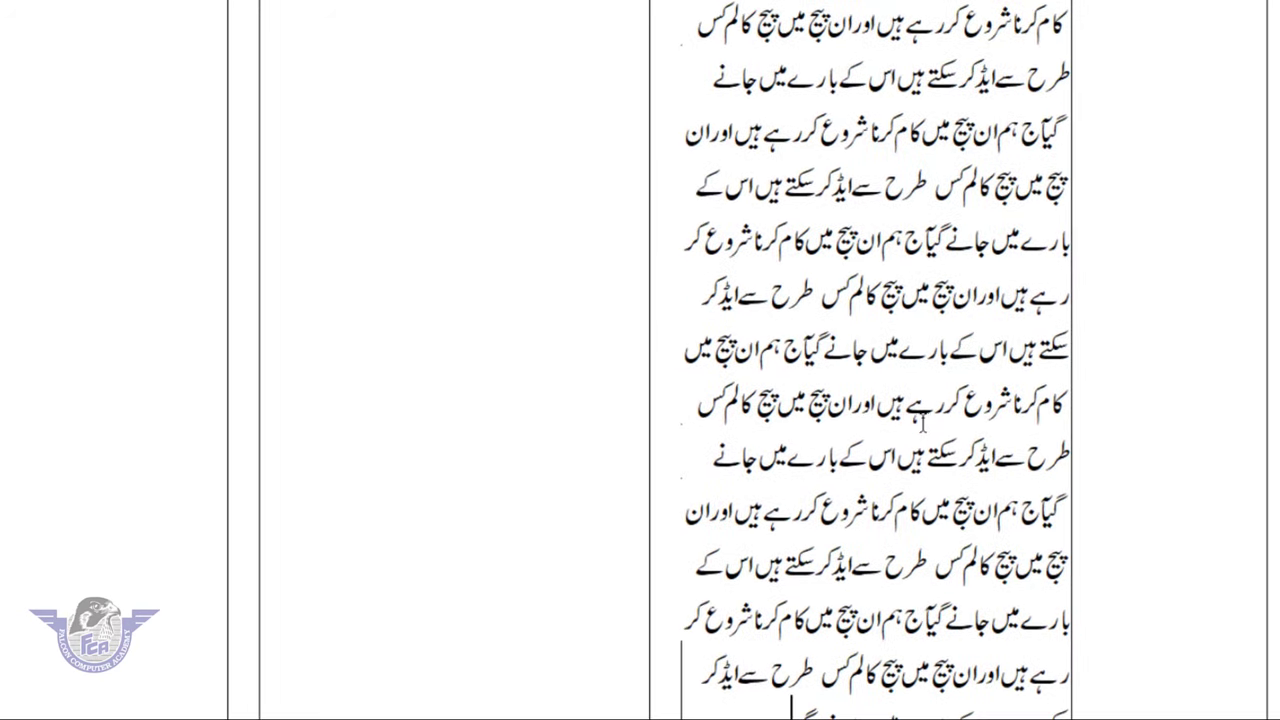
- Select all the repeated Urdu text with Ctrl+A and apply Justify alignment
{"action": "left_click", "coordinate": [905, 396]}
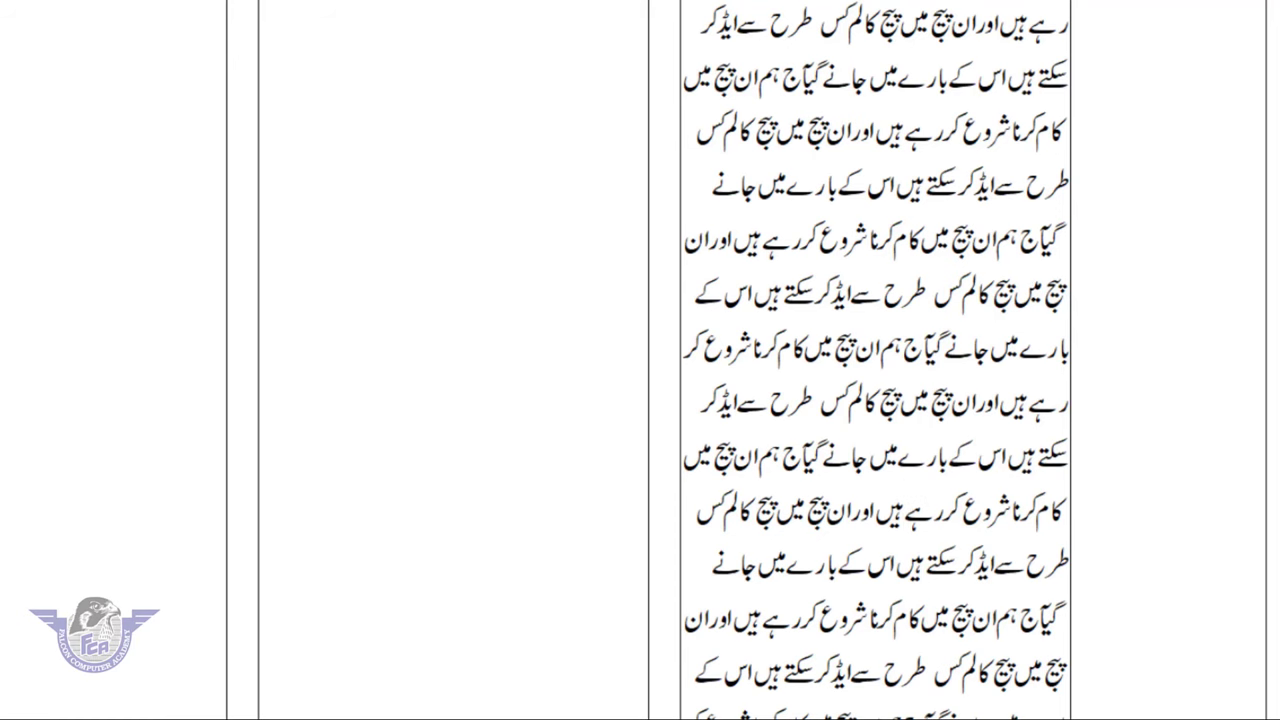
{"action": "scroll", "coordinate": [875, 360], "scroll_direction": "up", "scroll_amount": 3}
{"action": "left_click", "coordinate": [698, 40]}
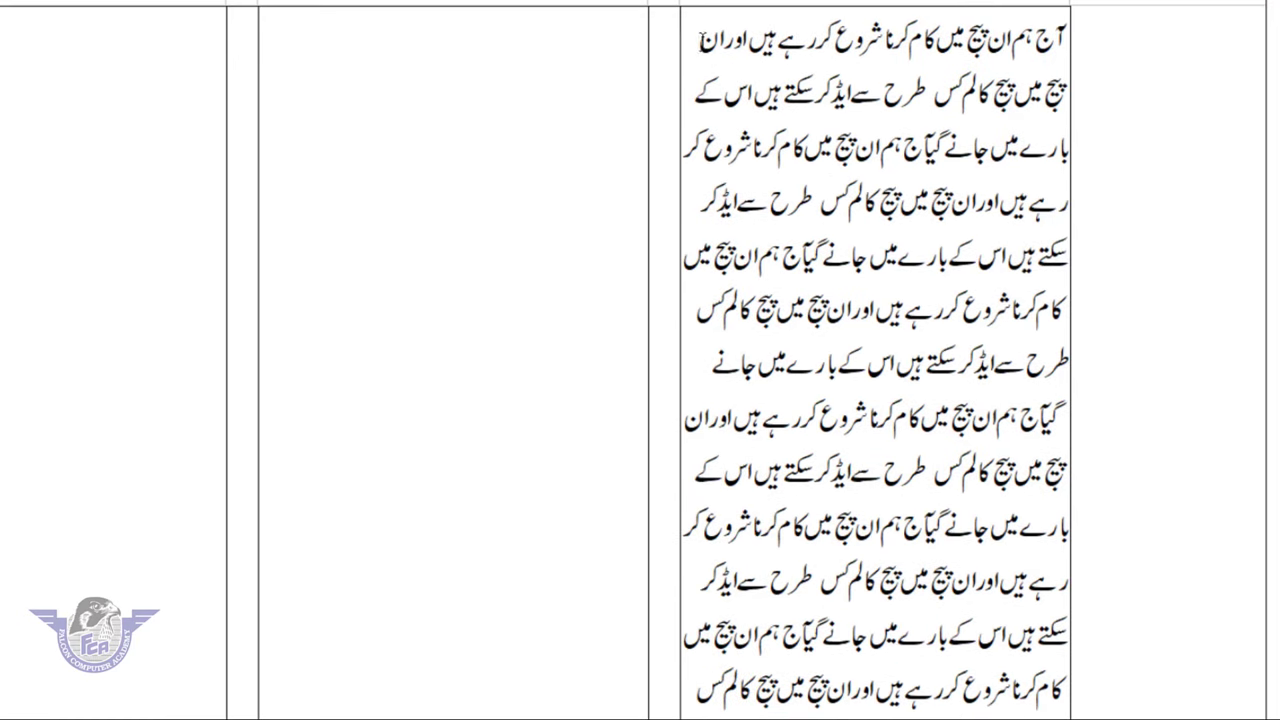
{"action": "left_click_drag", "start_coordinate": [698, 40], "coordinate": [1068, 708]}
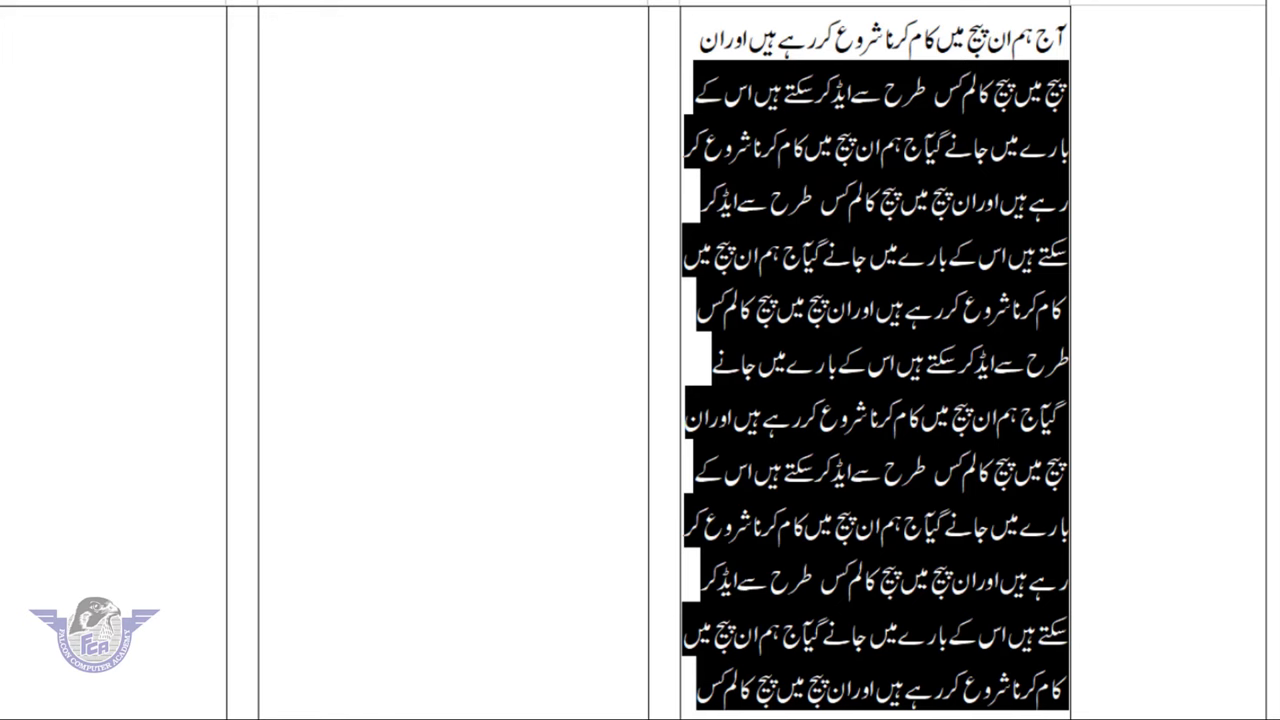
{"action": "left_click", "coordinate": [829, 594]}
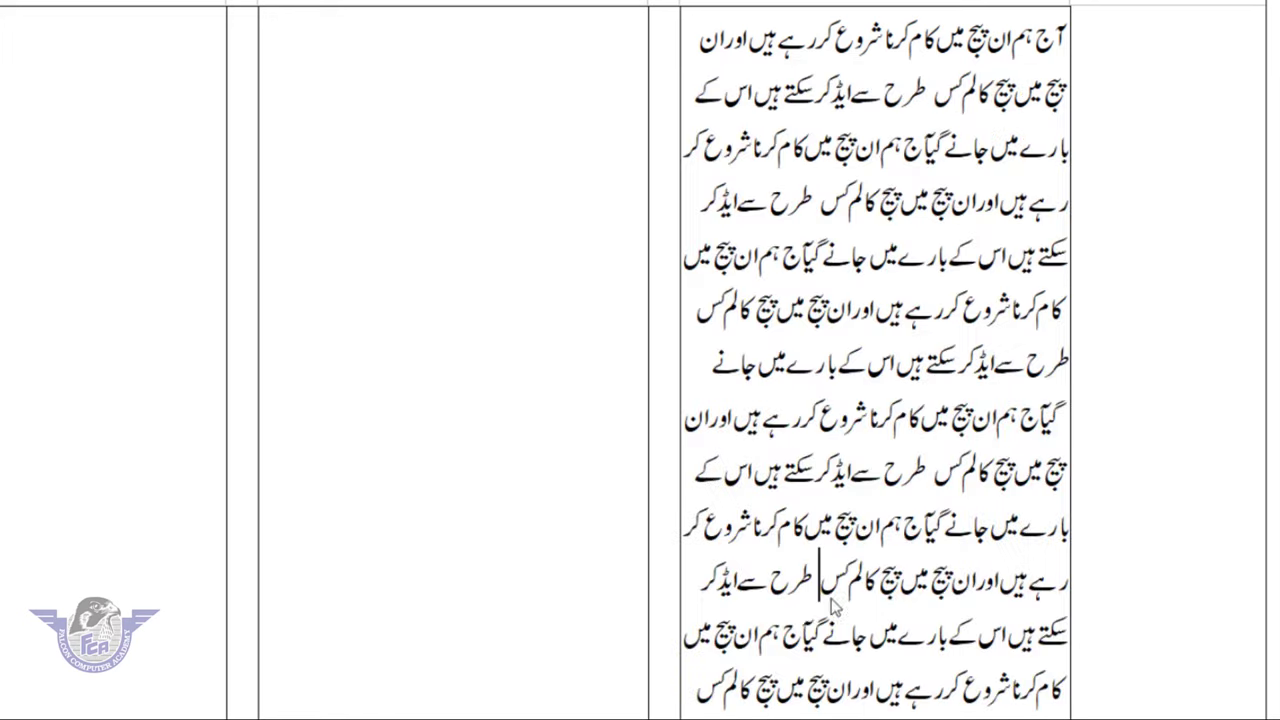
{"action": "key", "text": "ctrl+a"}
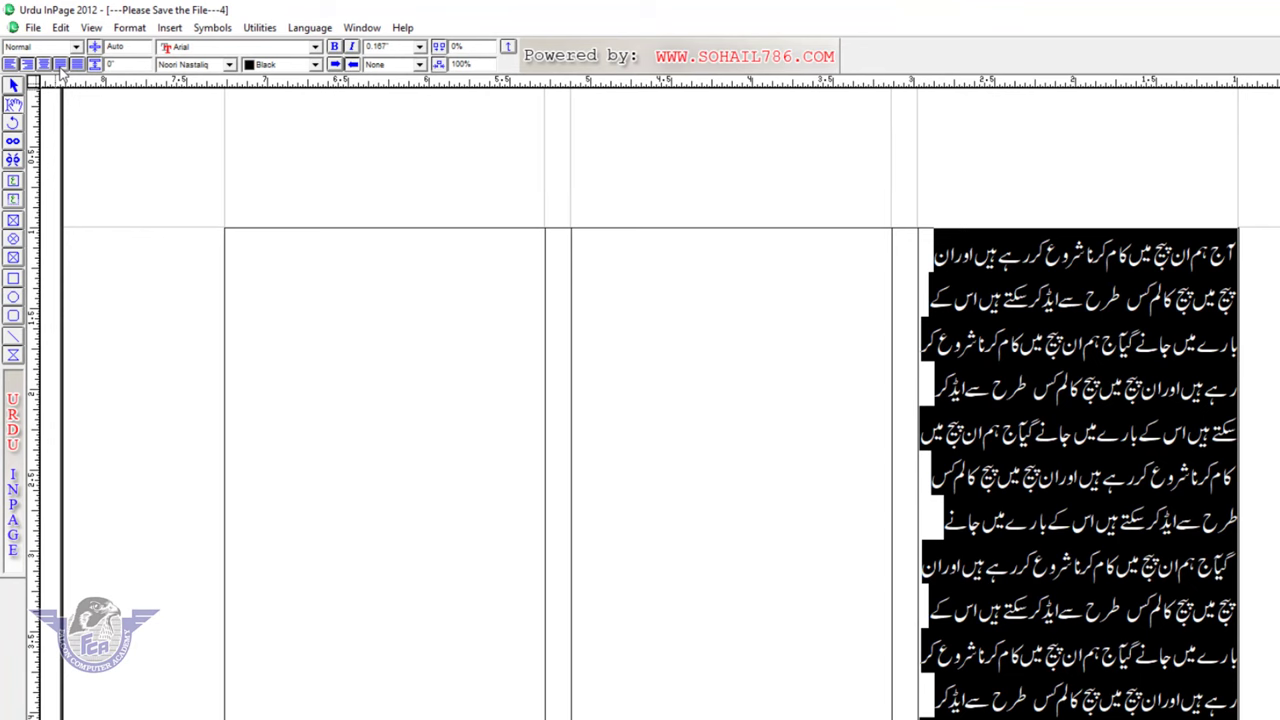
{"action": "left_click", "coordinate": [60, 64]}
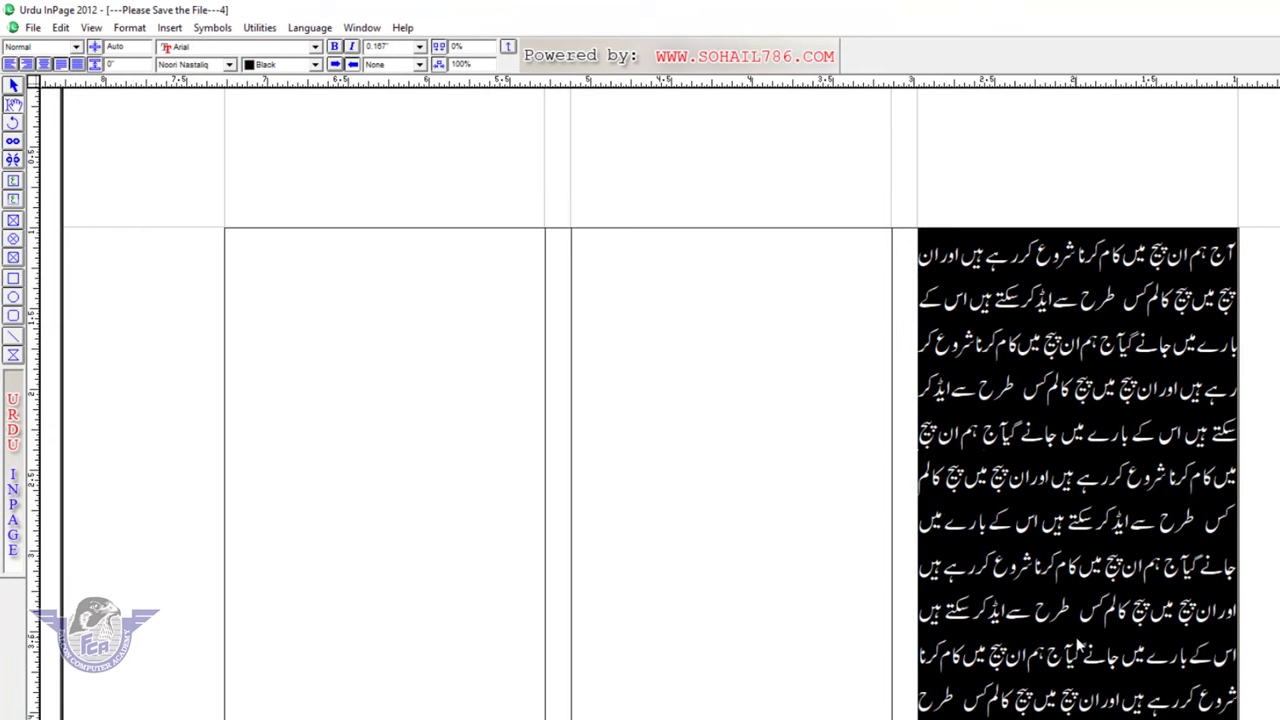
{"action": "left_click", "coordinate": [1098, 348]}
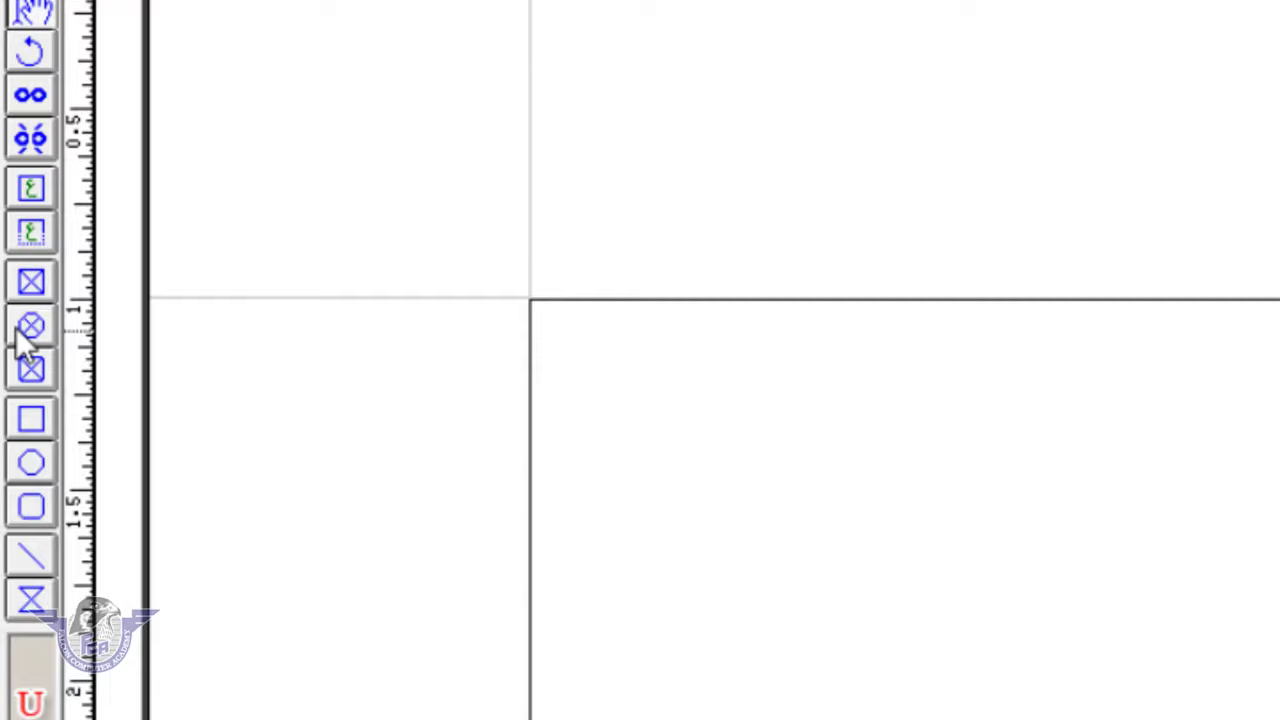
- Draw a circular picture frame over the text and move it to the column top
{"action": "left_click", "coordinate": [30, 328]}
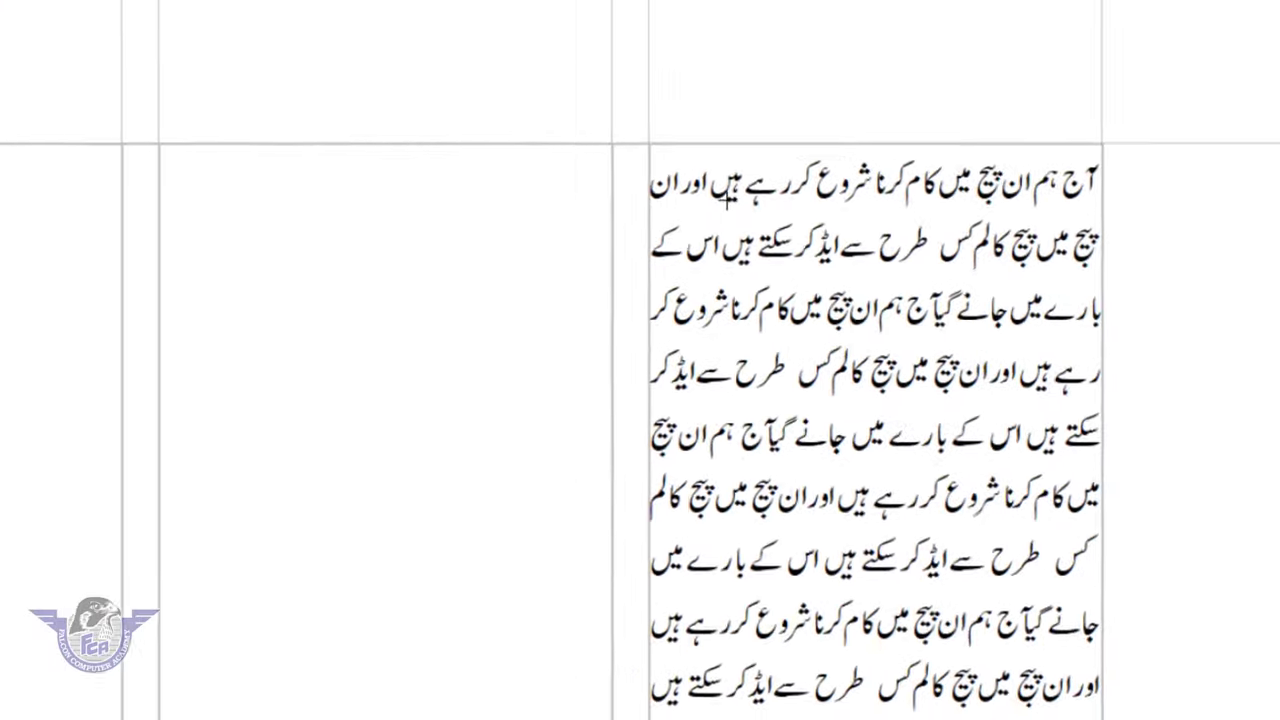
{"action": "mouse_move", "coordinate": [668, 194]}
{"action": "left_mouse_down"}
{"action": "mouse_move", "coordinate": [764, 336]}
{"action": "mouse_move", "coordinate": [958, 506]}
{"action": "left_mouse_up"}
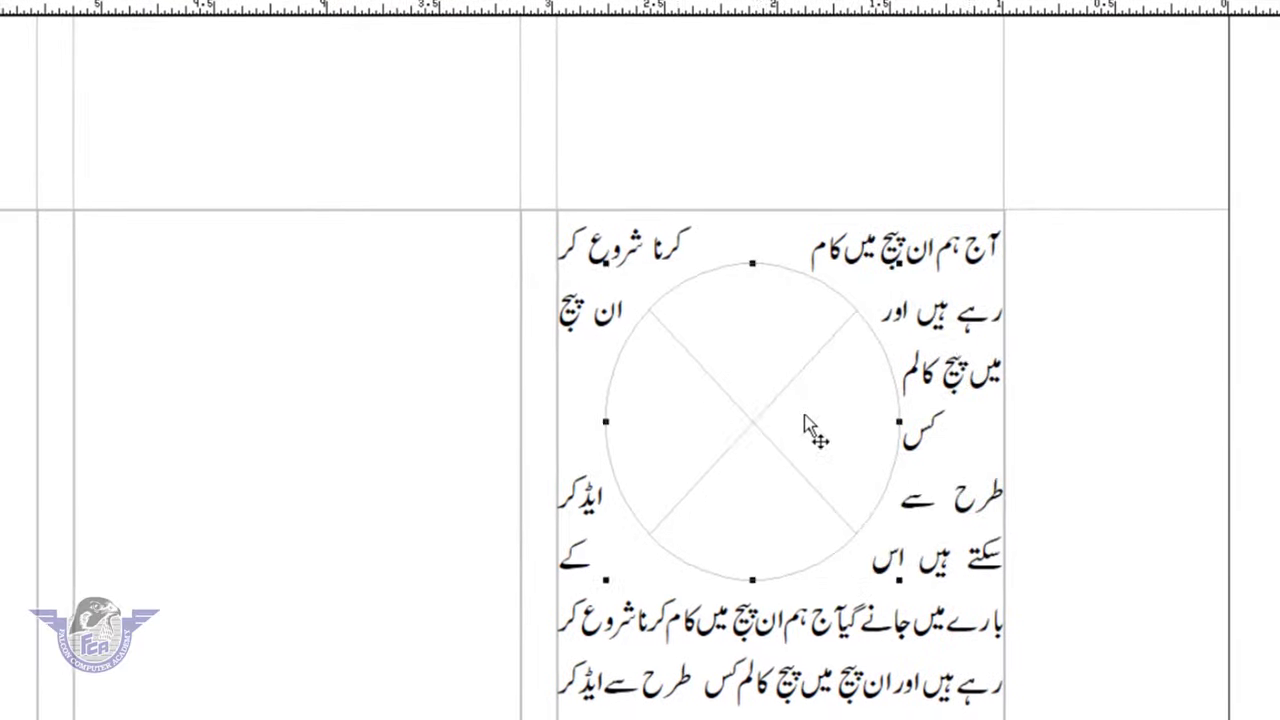
{"action": "mouse_move", "coordinate": [809, 429]}
{"action": "left_mouse_down"}
{"action": "mouse_move", "coordinate": [845, 400]}
{"action": "mouse_move", "coordinate": [848, 368]}
{"action": "mouse_move", "coordinate": [708, 368]}
{"action": "left_mouse_up"}
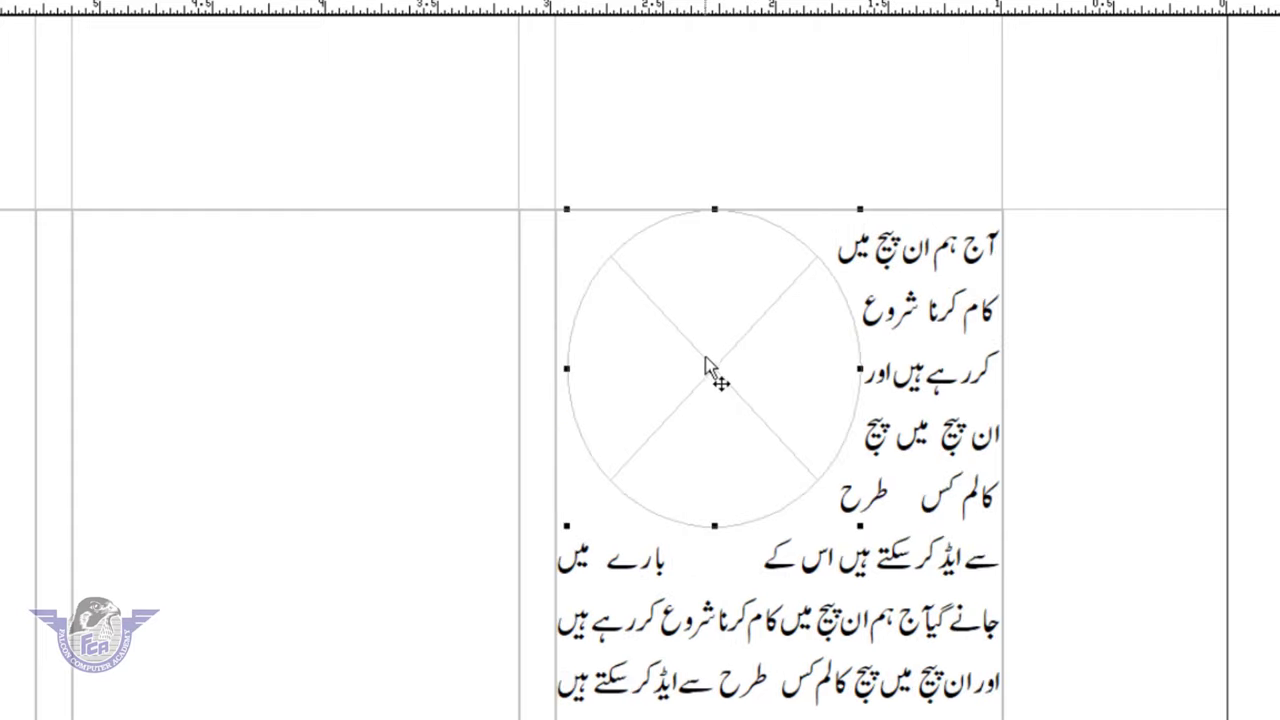
{"action": "right_click", "coordinate": [706, 363]}
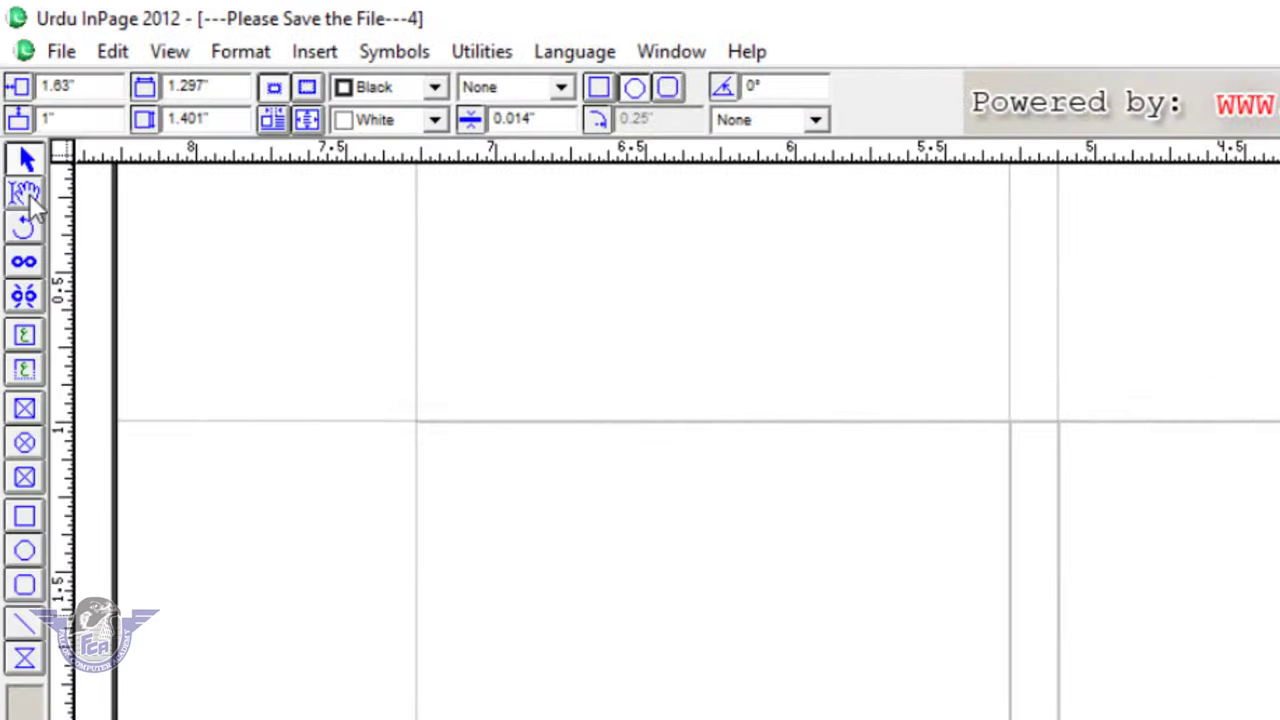
{"action": "left_click", "coordinate": [26, 195]}
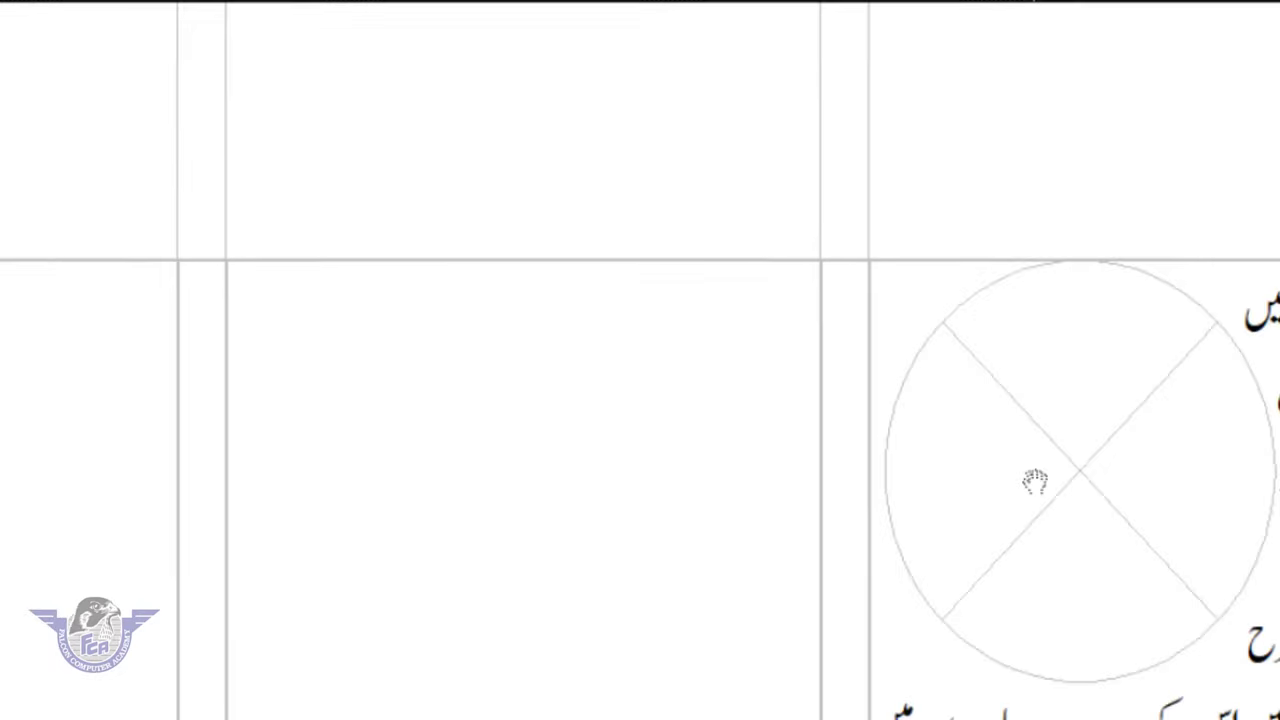
{"action": "right_click", "coordinate": [647, 404]}
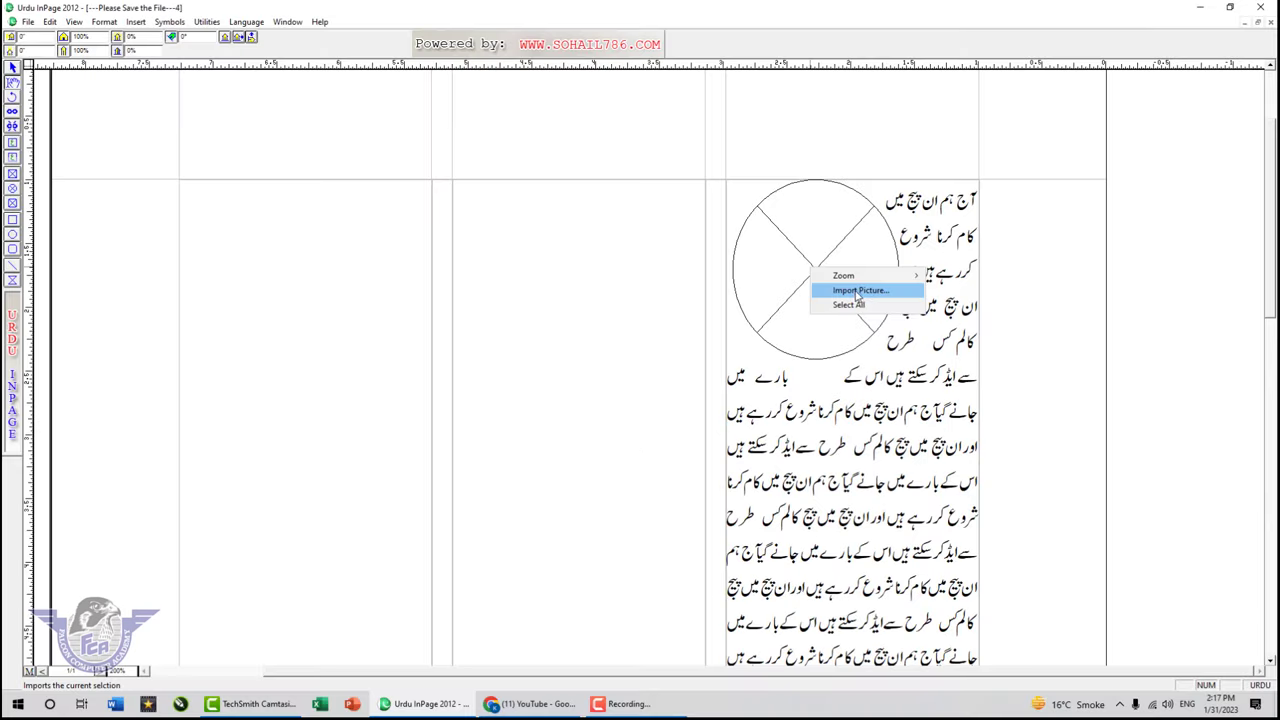
- Open Import Picture with preview enabled and browse to the Downloads folder
{"action": "left_click", "coordinate": [857, 290]}
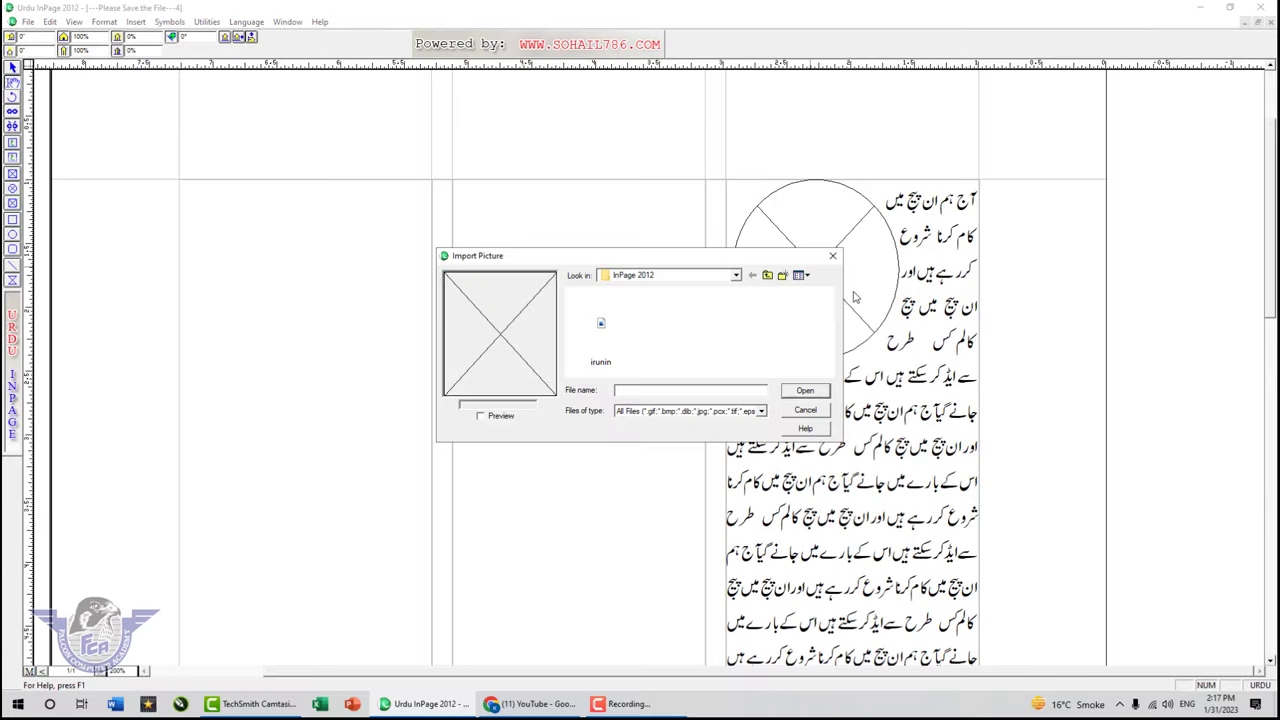
{"action": "left_click_drag", "start_coordinate": [665, 254], "coordinate": [472, 166]}
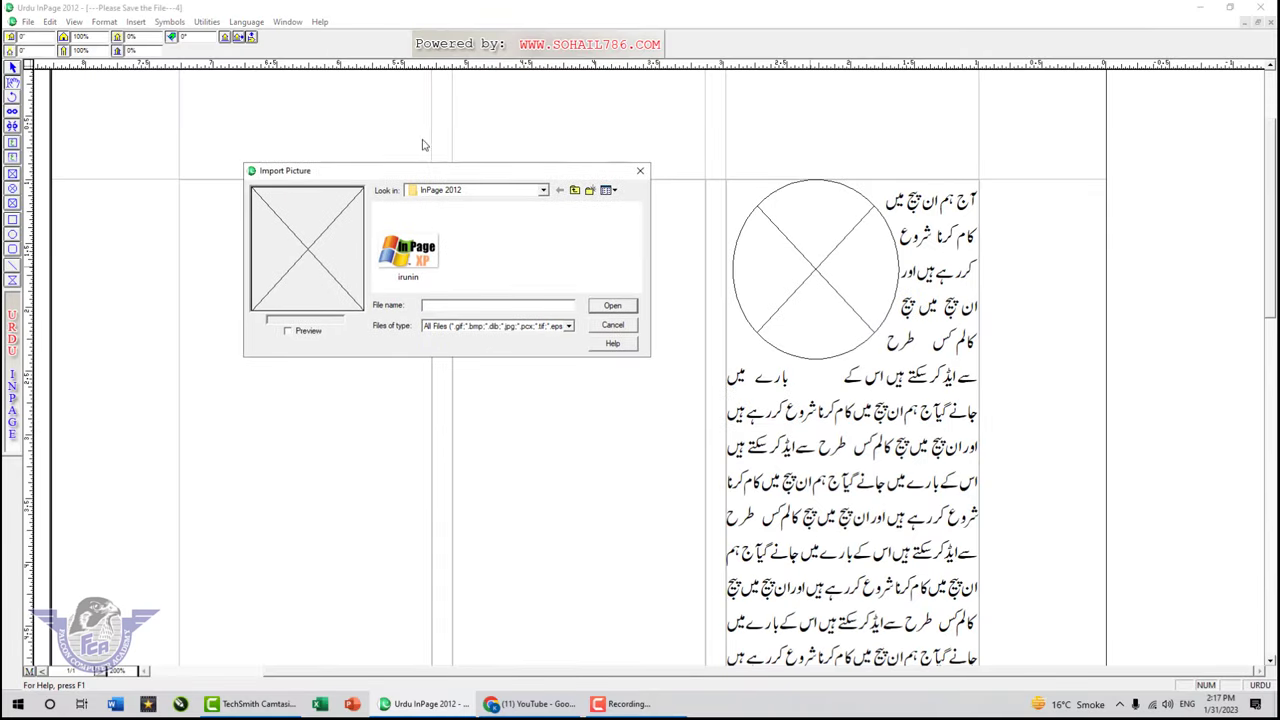
{"action": "left_click", "coordinate": [302, 331]}
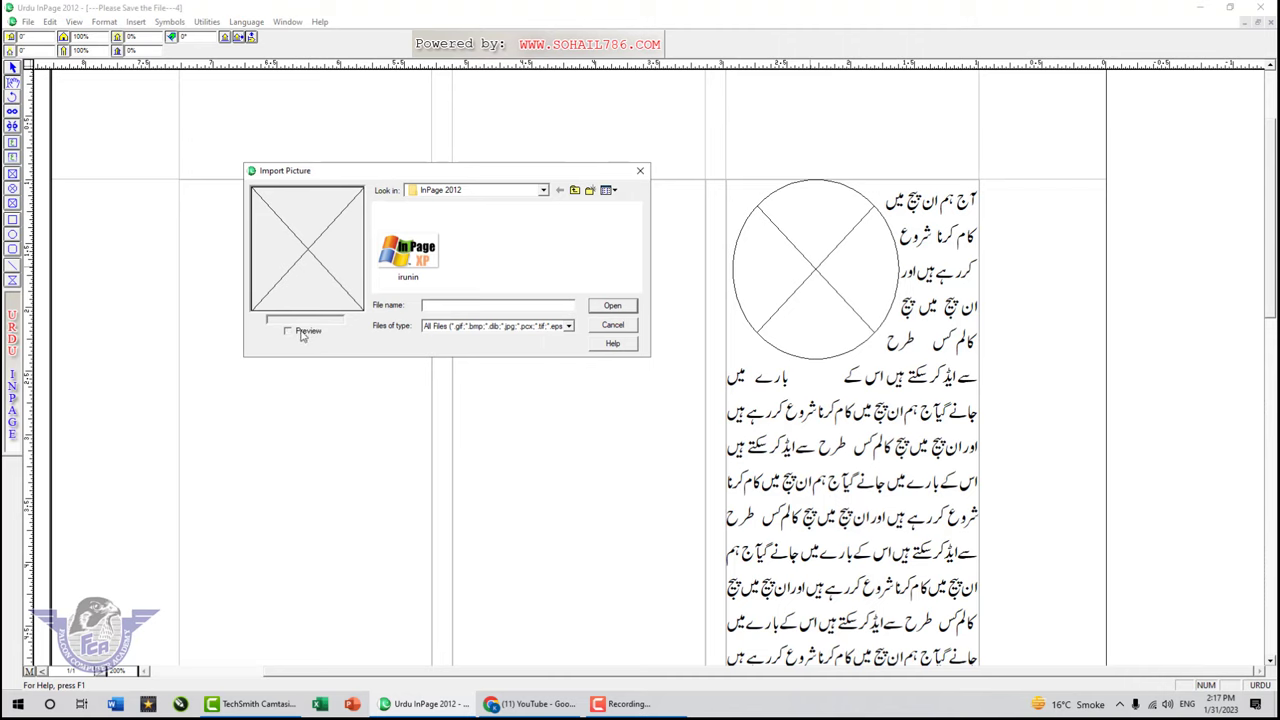
{"action": "left_click", "coordinate": [543, 190]}
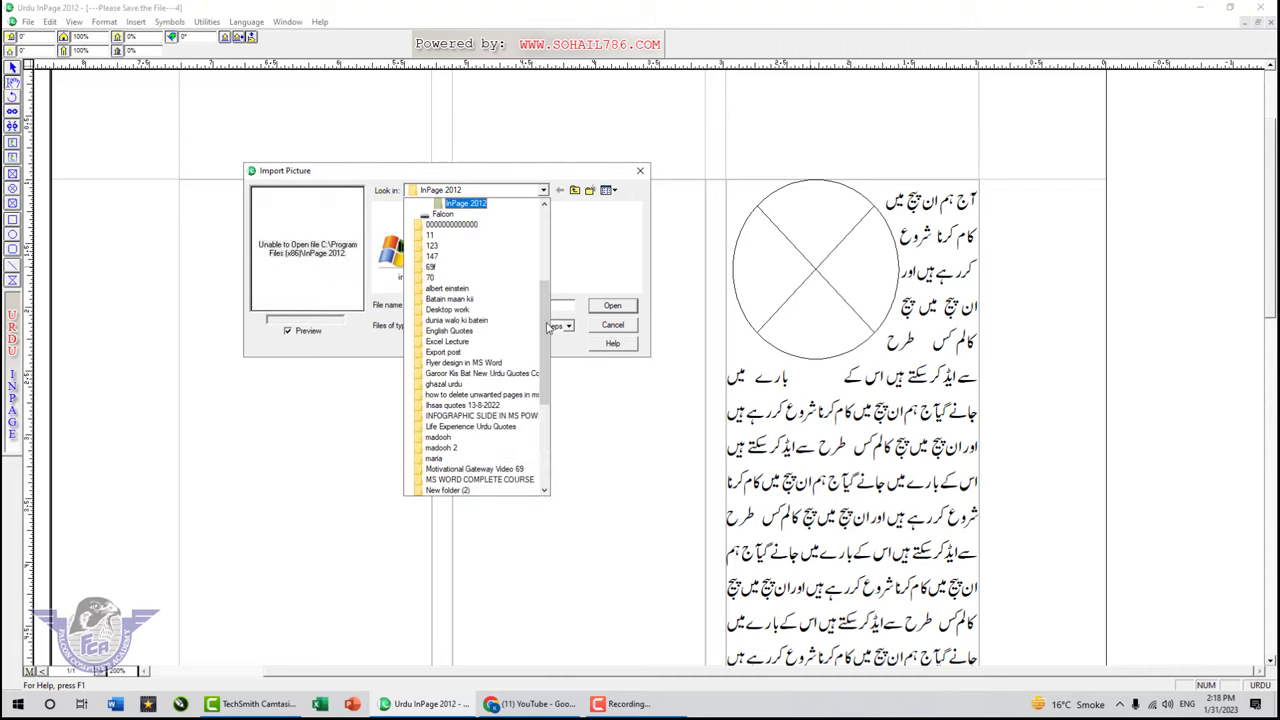
{"action": "left_click_drag", "start_coordinate": [545, 333], "coordinate": [545, 268]}
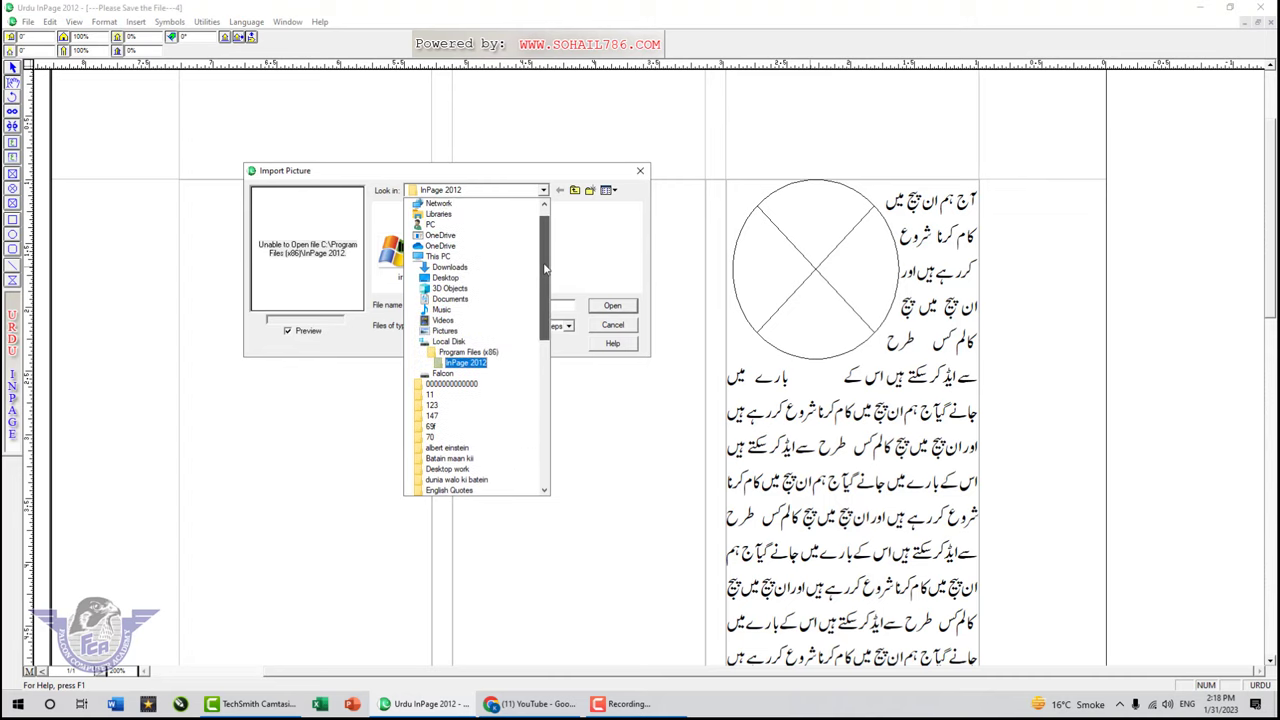
{"action": "left_click", "coordinate": [458, 267]}
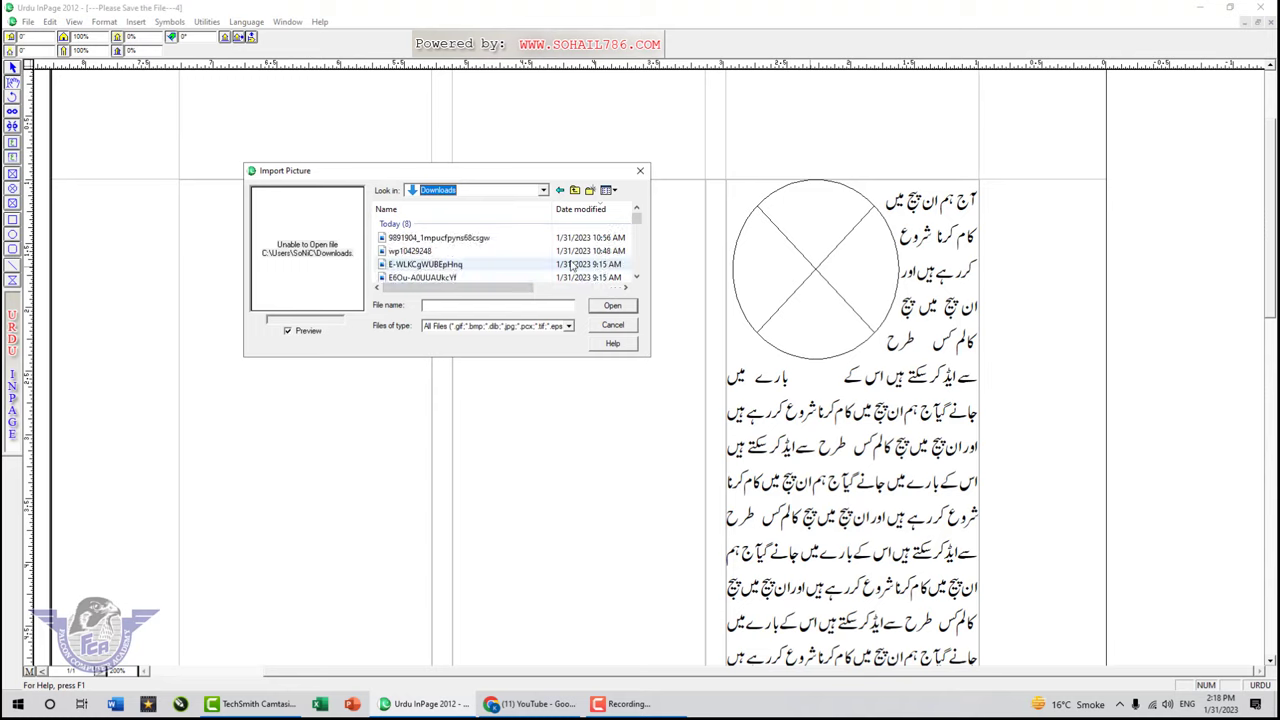
- Switch to Large icons and import the wp10429248 picture into the circle frame
{"action": "left_click", "coordinate": [612, 190]}
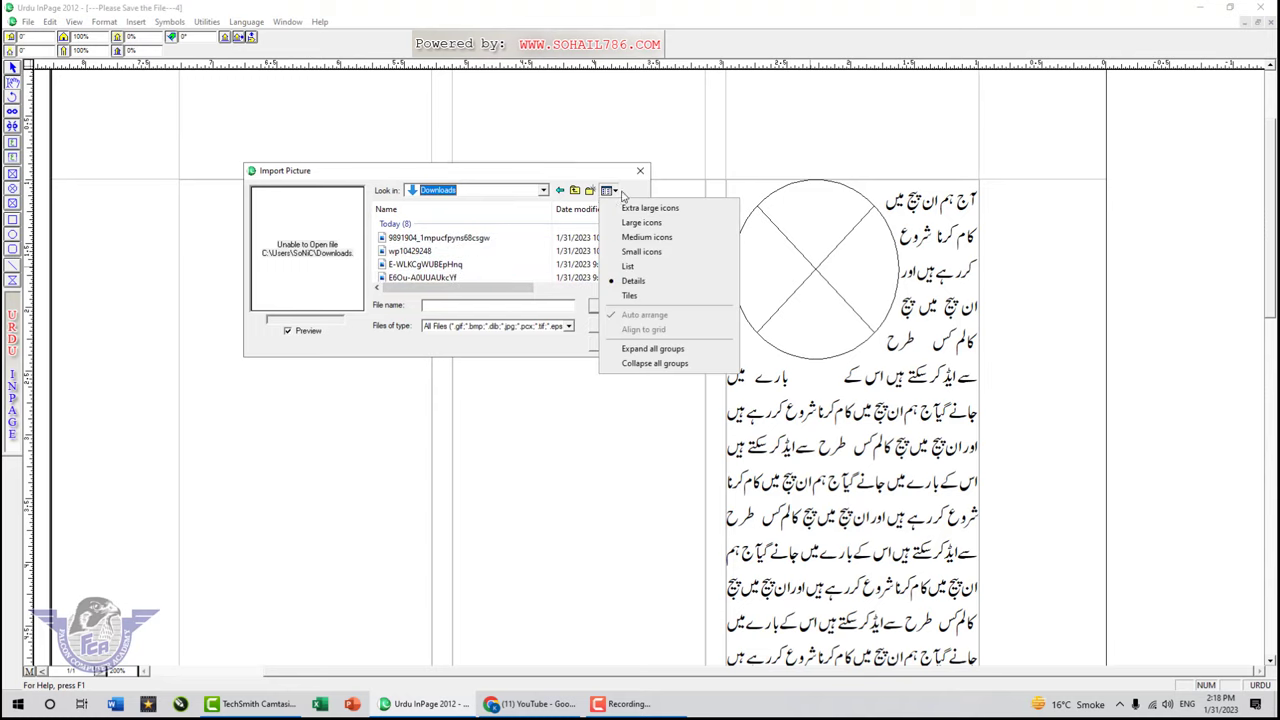
{"action": "left_click", "coordinate": [670, 208]}
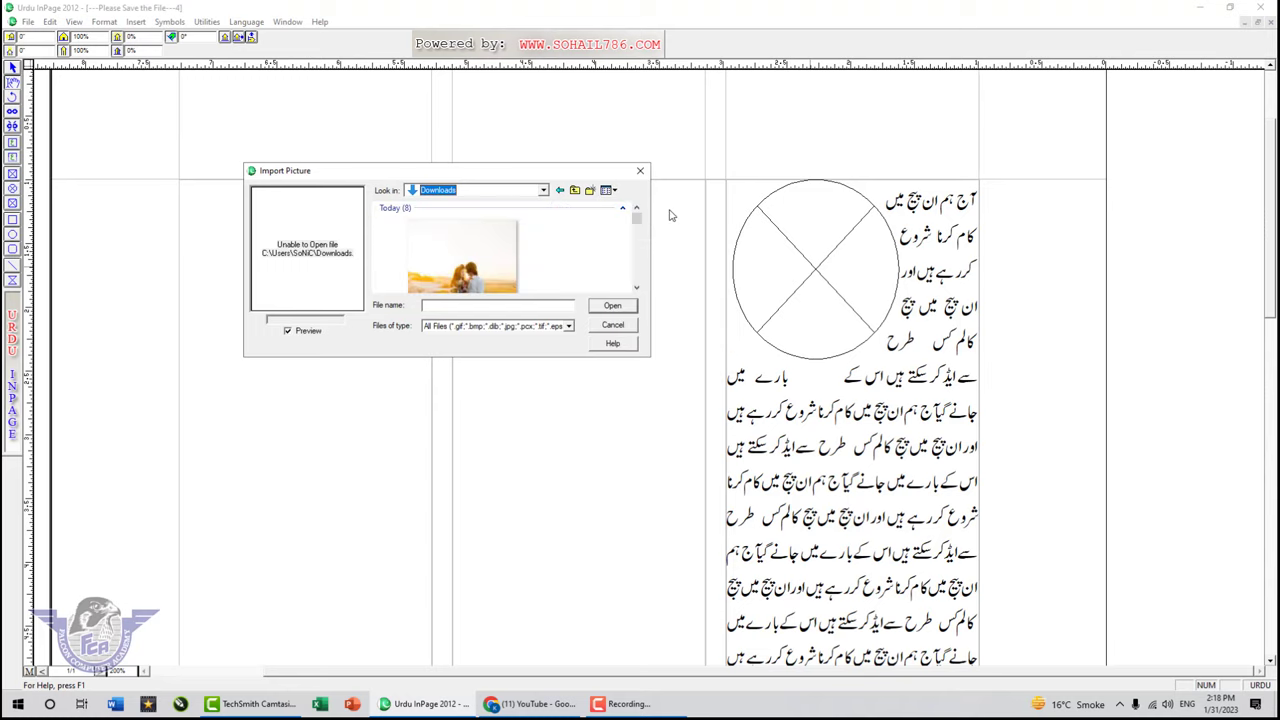
{"action": "left_click", "coordinate": [636, 288]}
{"action": "left_click", "coordinate": [636, 288]}
{"action": "left_click", "coordinate": [636, 288]}
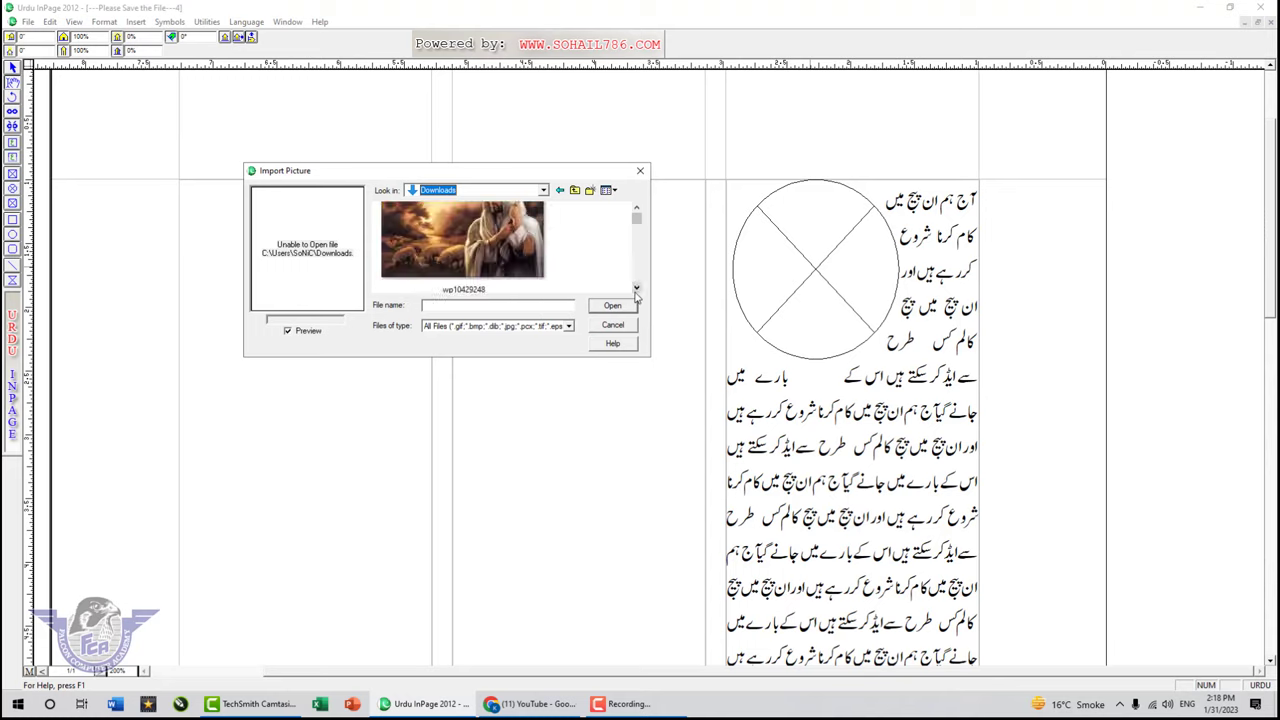
{"action": "left_click", "coordinate": [513, 262]}
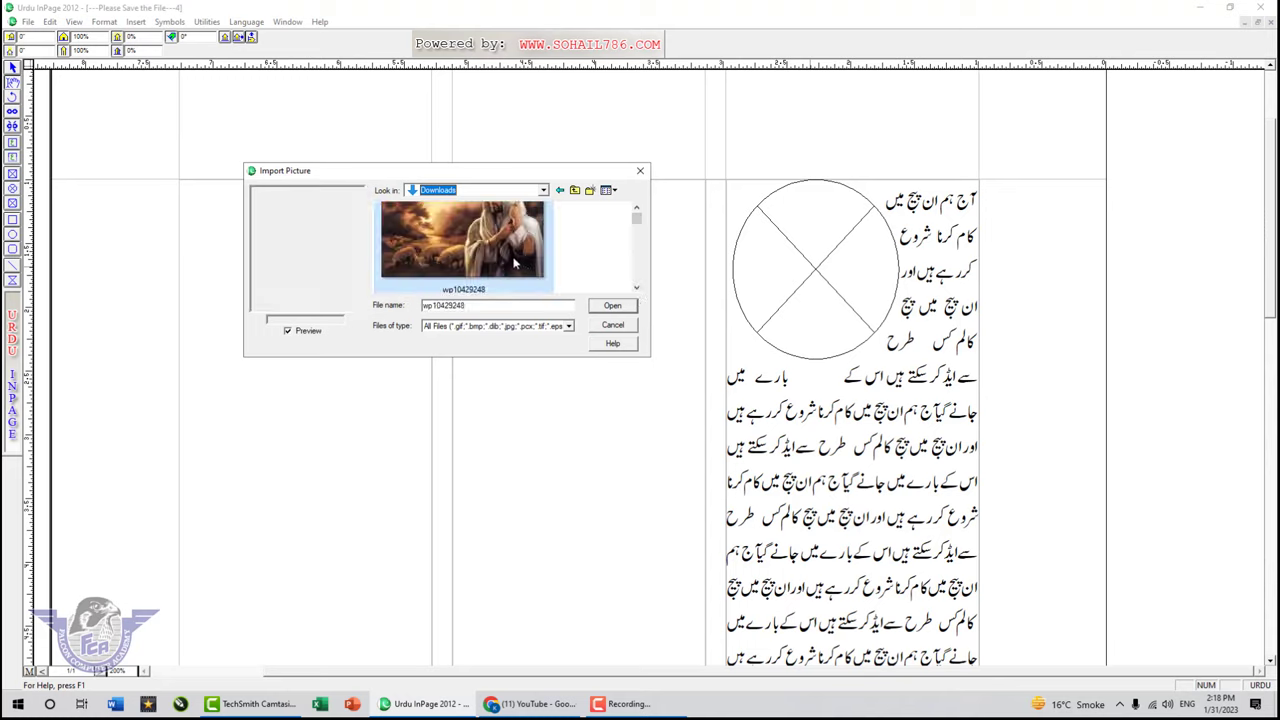
{"action": "left_click", "coordinate": [628, 307]}
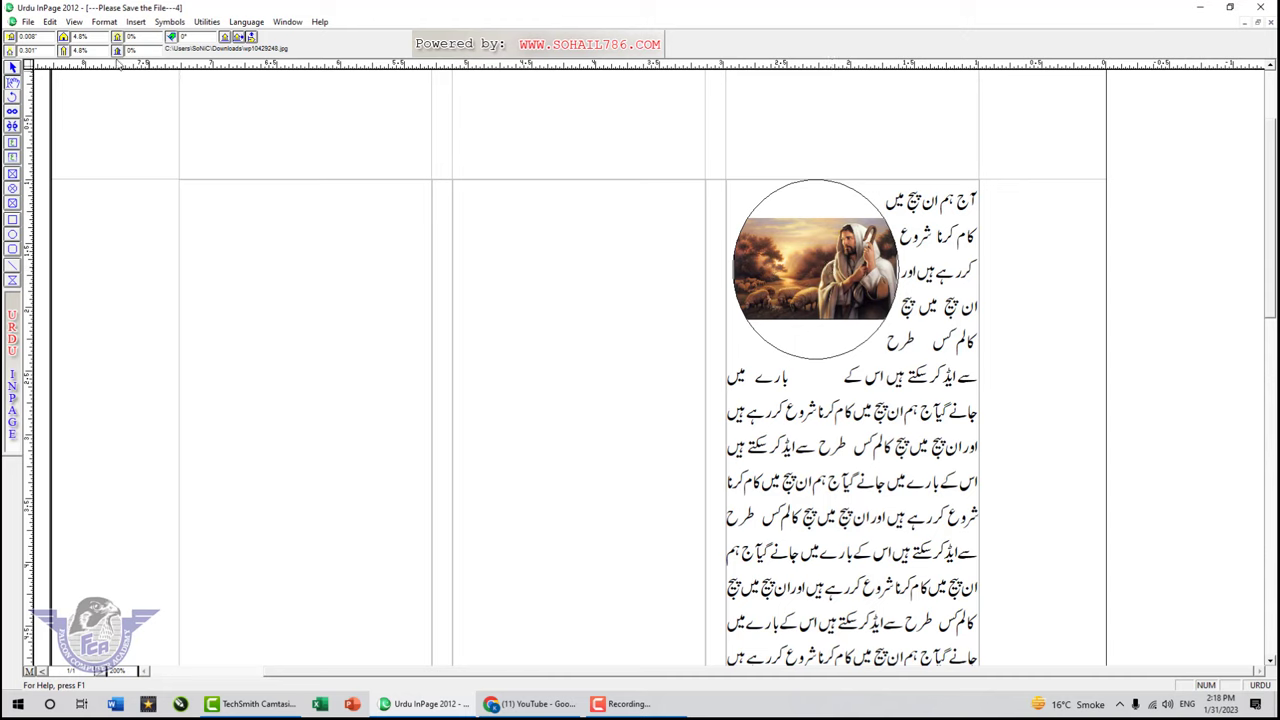
- Scale the circle's photo to 8% and shift it so the figure shows
{"action": "double_click", "coordinate": [100, 35]}
{"action": "type", "text": "8"}
{"action": "key", "text": "Tab"}
{"action": "type", "text": "8"}
{"action": "key", "text": "Return"}
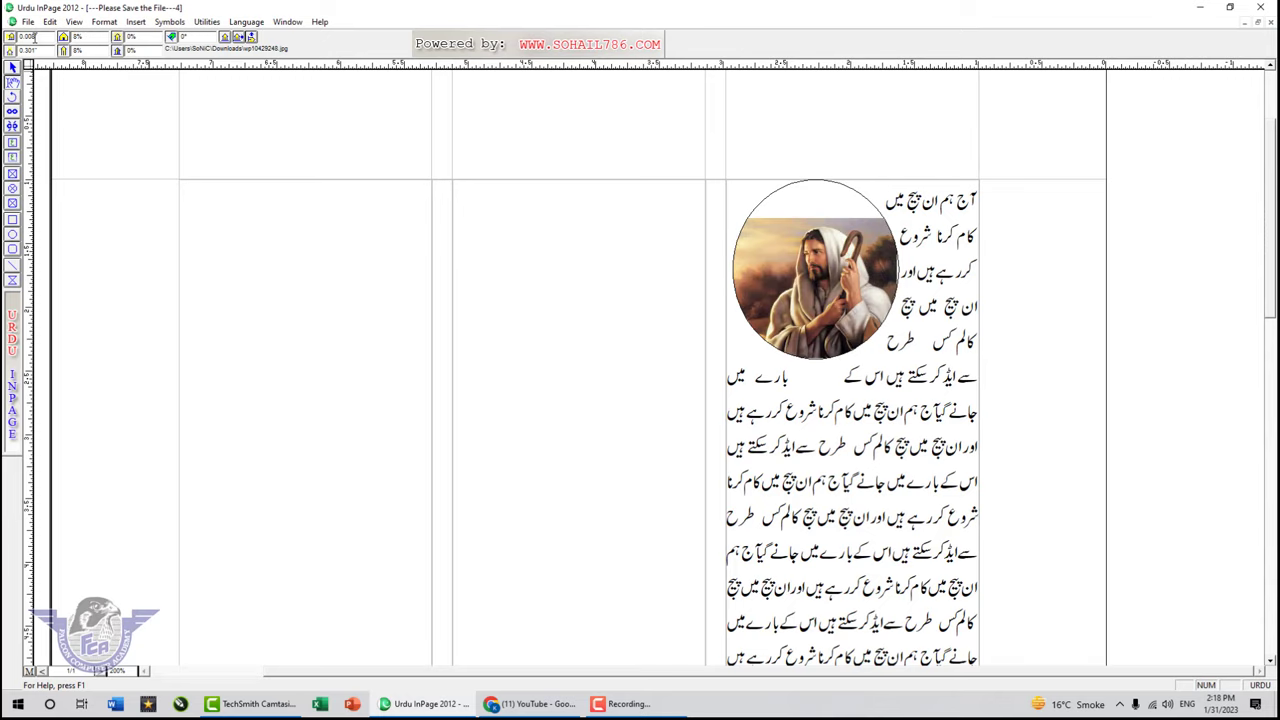
{"action": "left_click_drag", "start_coordinate": [832, 291], "coordinate": [870, 284]}
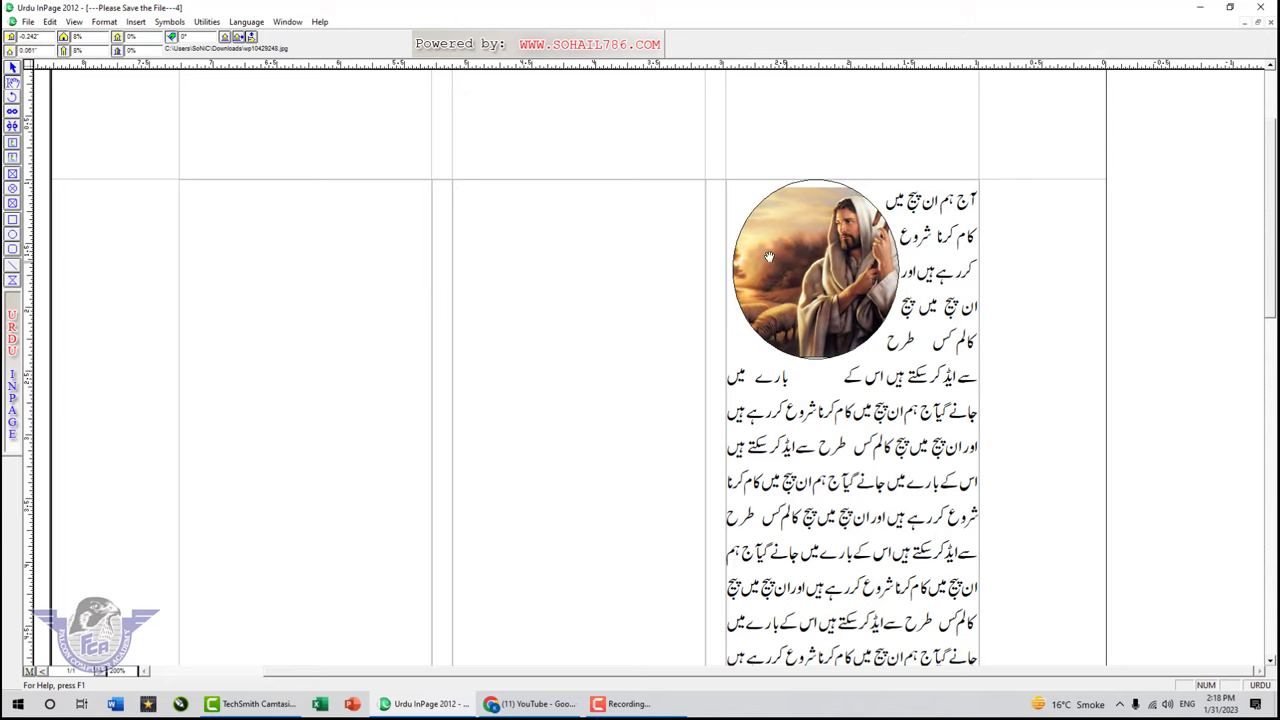
- Increase the photo scale to 10% and recentre it within the circle
{"action": "left_click_drag", "start_coordinate": [95, 37], "coordinate": [5, 28]}
{"action": "type", "text": "10"}
{"action": "key", "text": "Return"}
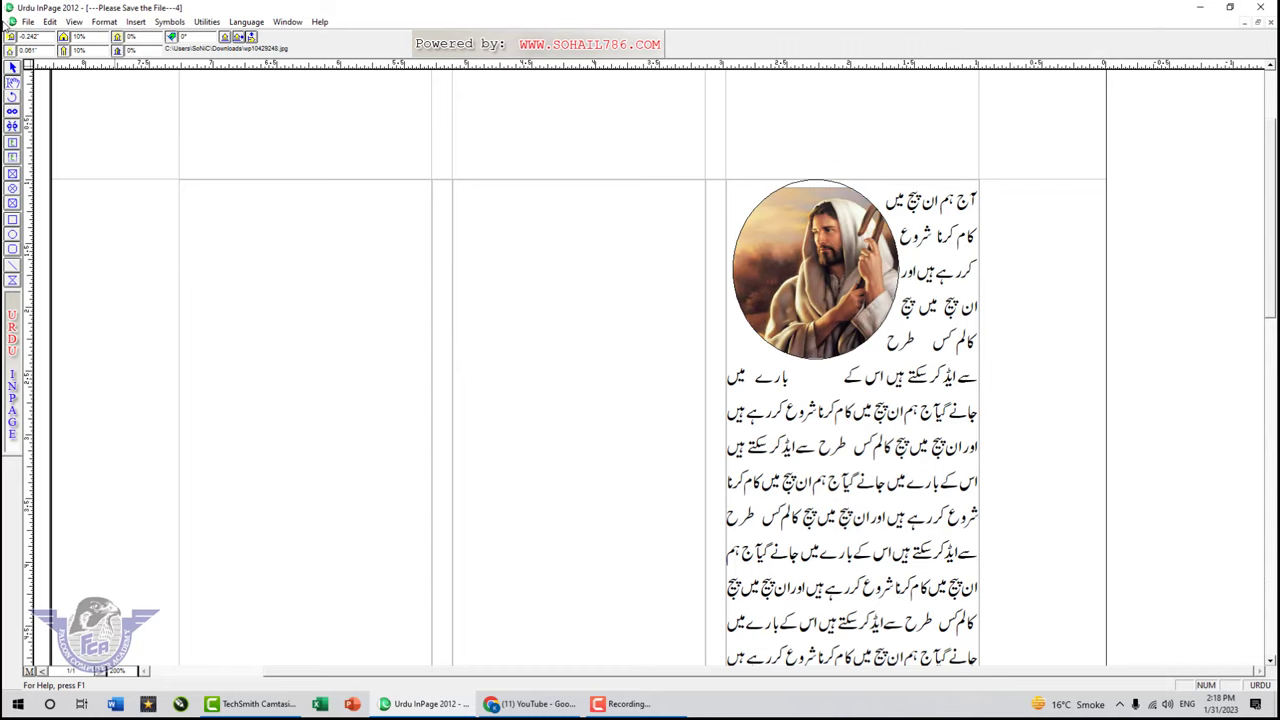
{"action": "mouse_move", "coordinate": [822, 268]}
{"action": "left_mouse_down"}
{"action": "mouse_move", "coordinate": [807, 248]}
{"action": "mouse_move", "coordinate": [799, 259]}
{"action": "left_mouse_up"}
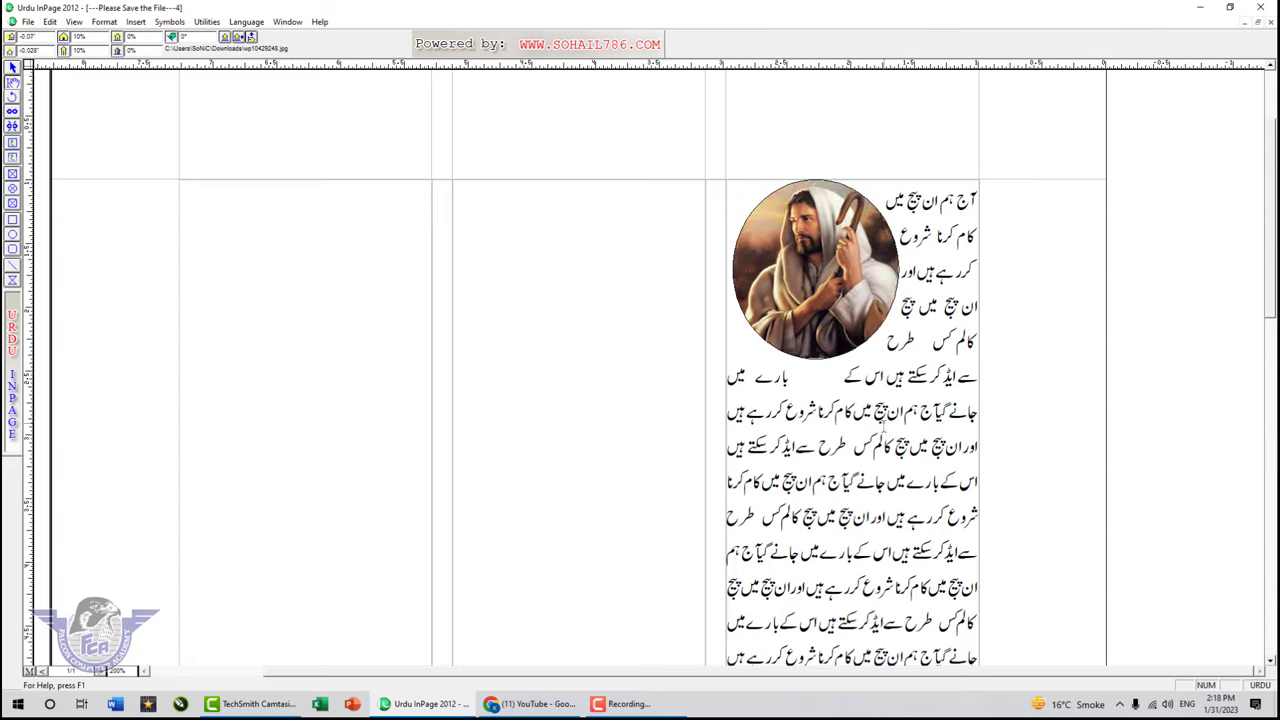
{"action": "left_click", "coordinate": [872, 435]}
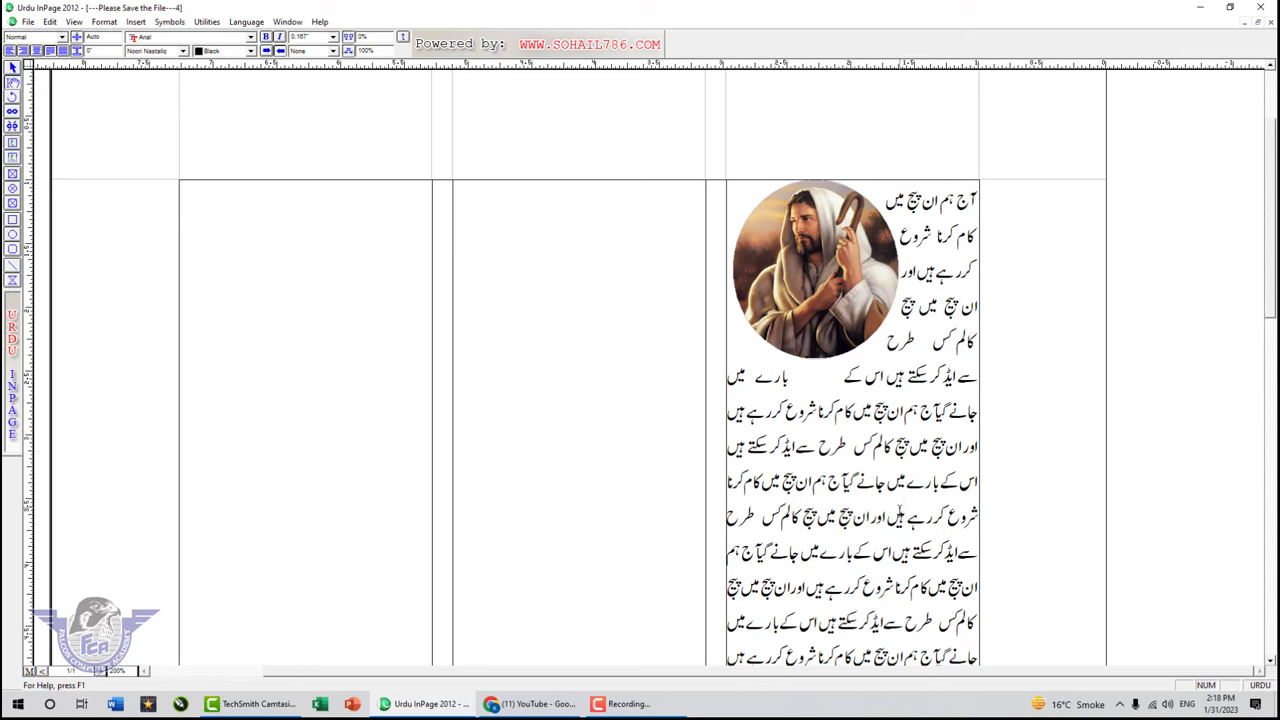
- Leave three blank lines after the last line of the column text
{"action": "key", "text": "Down"}
{"action": "key", "text": "Down"}
{"action": "key", "text": "Down"}
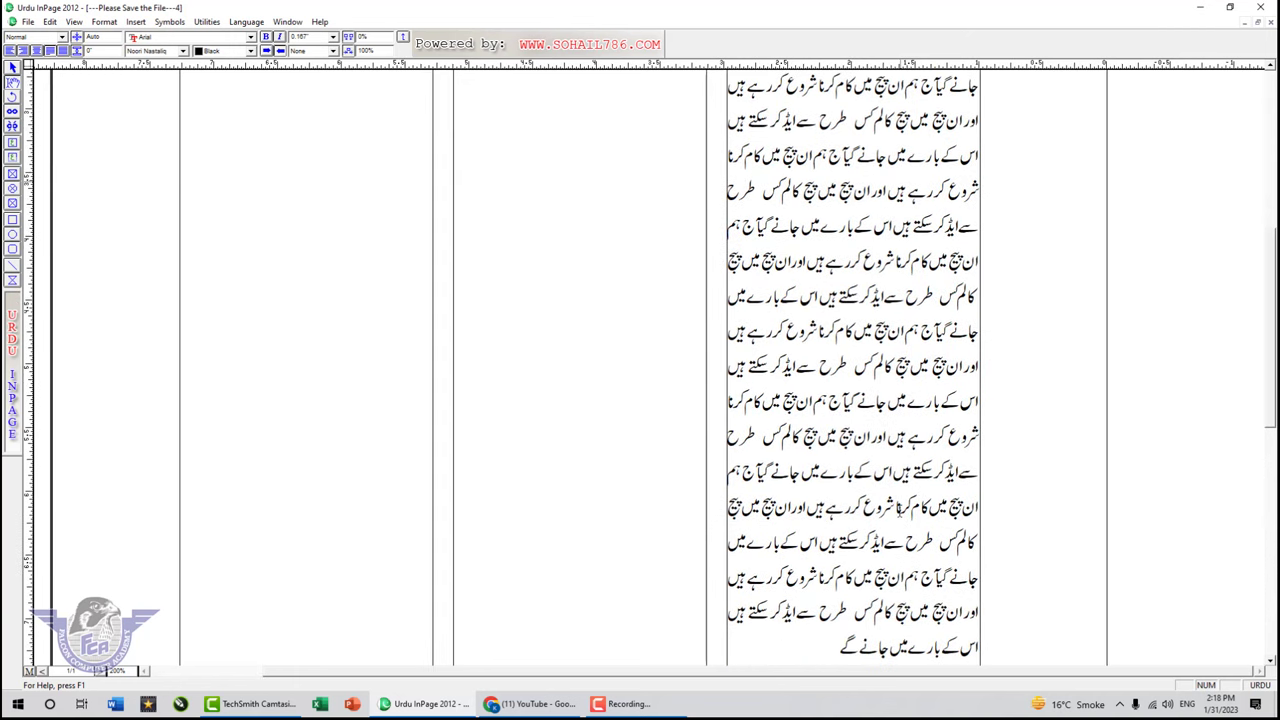
{"action": "left_click", "coordinate": [830, 645]}
{"action": "key", "text": "Return"}
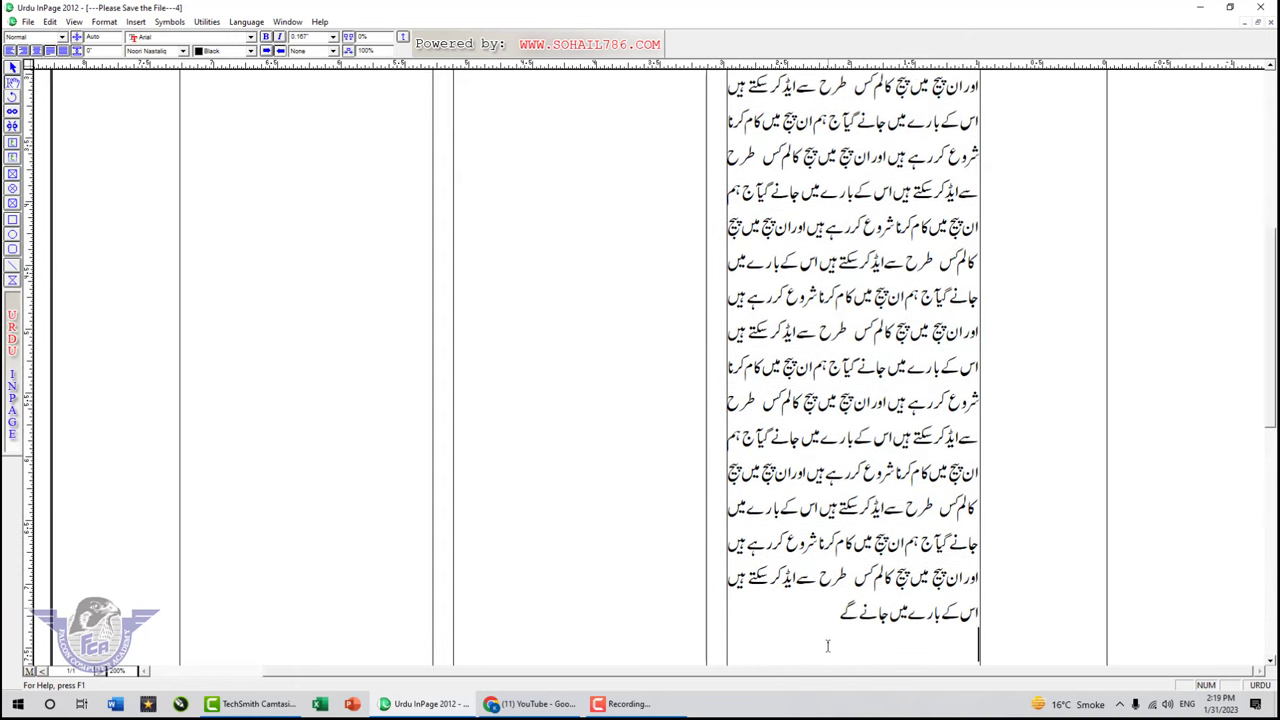
{"action": "key", "text": "Return"}
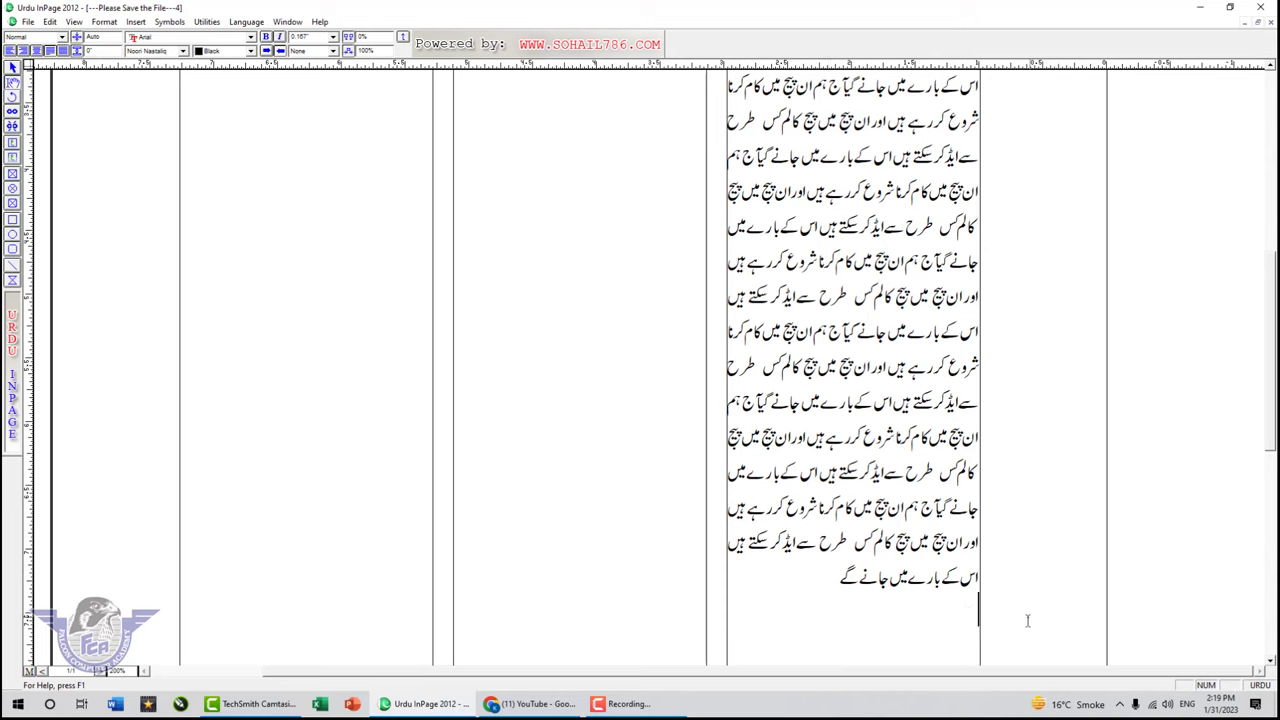
{"action": "key", "text": "Return"}
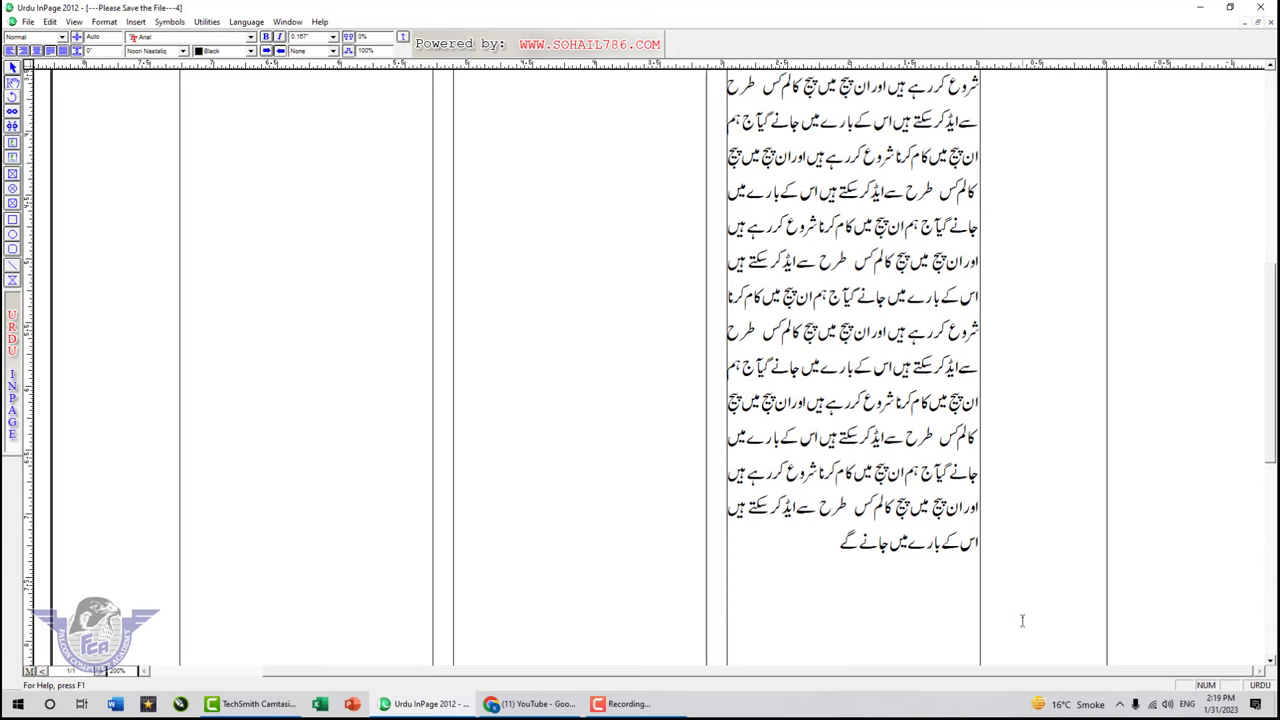
- Type the two-line couplet beginning 'مٹادے اپنی ہستی کو' and ending 'گل گلزار ہوتا ہے'
{"action": "type", "text": "م"}
{"action": "type", "text": "تادے ا"}
{"action": "type", "text": "پنی سیں"}
{"action": "key", "text": "BackSpace"}
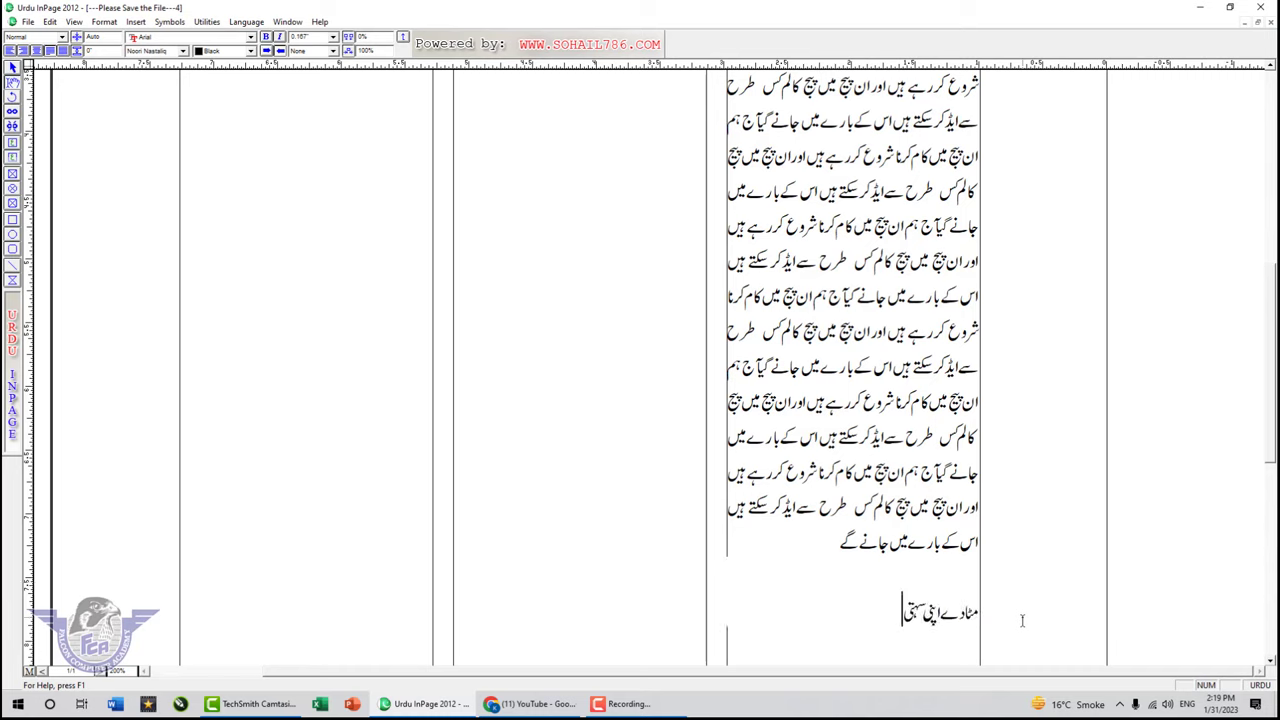
{"action": "key", "text": "BackSpace"}
{"action": "type", "text": "تی کو"}
{"action": "type", "text": " آگر کچھ مرتب"}
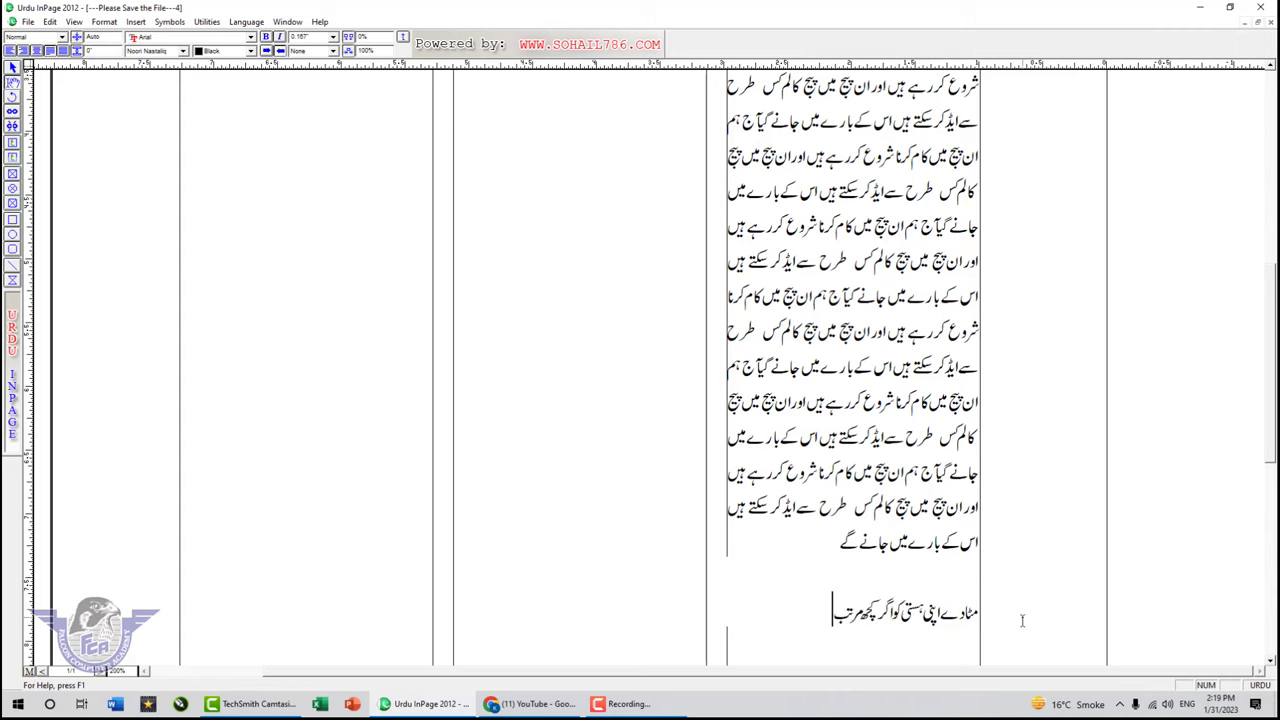
{"action": "type", "text": "ہ چاہے"}
{"action": "key", "text": "Return"}
{"action": "type", "text": "کہ دان"}
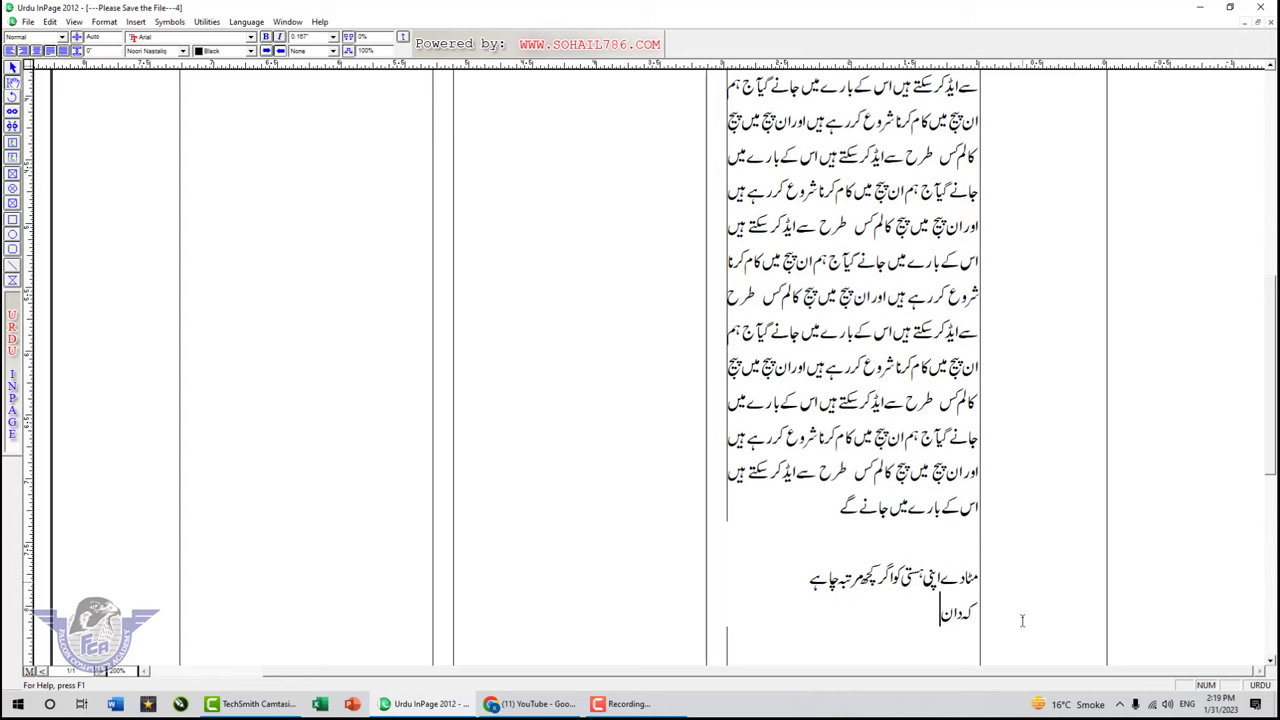
{"action": "type", "text": "ہ خاک میں م"}
{"action": "type", "text": "ل کر غ"}
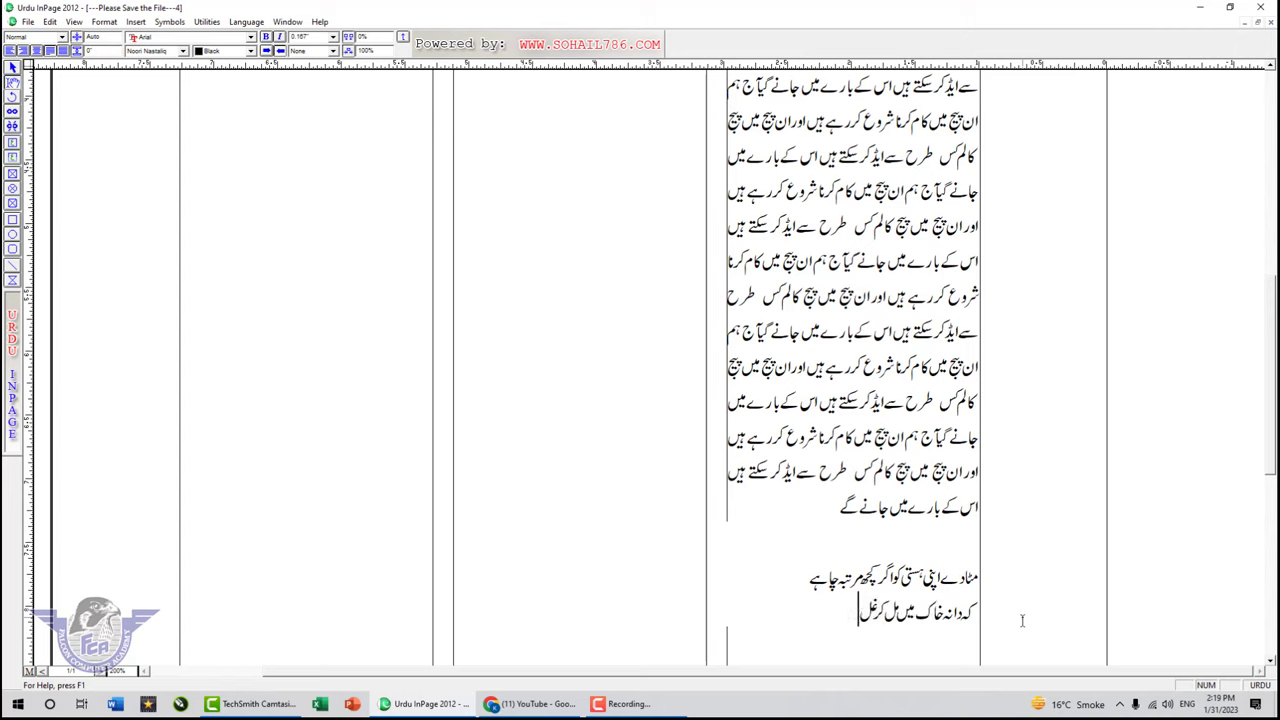
{"action": "key", "text": "BackSpace"}
{"action": "type", "text": "گل گلز"}
{"action": "type", "text": "ار ہوتا ہے"}
- Force-justify both couplet lines across the column width and start a new line beneath them
{"action": "left_click_drag", "start_coordinate": [800, 615], "coordinate": [976, 566]}
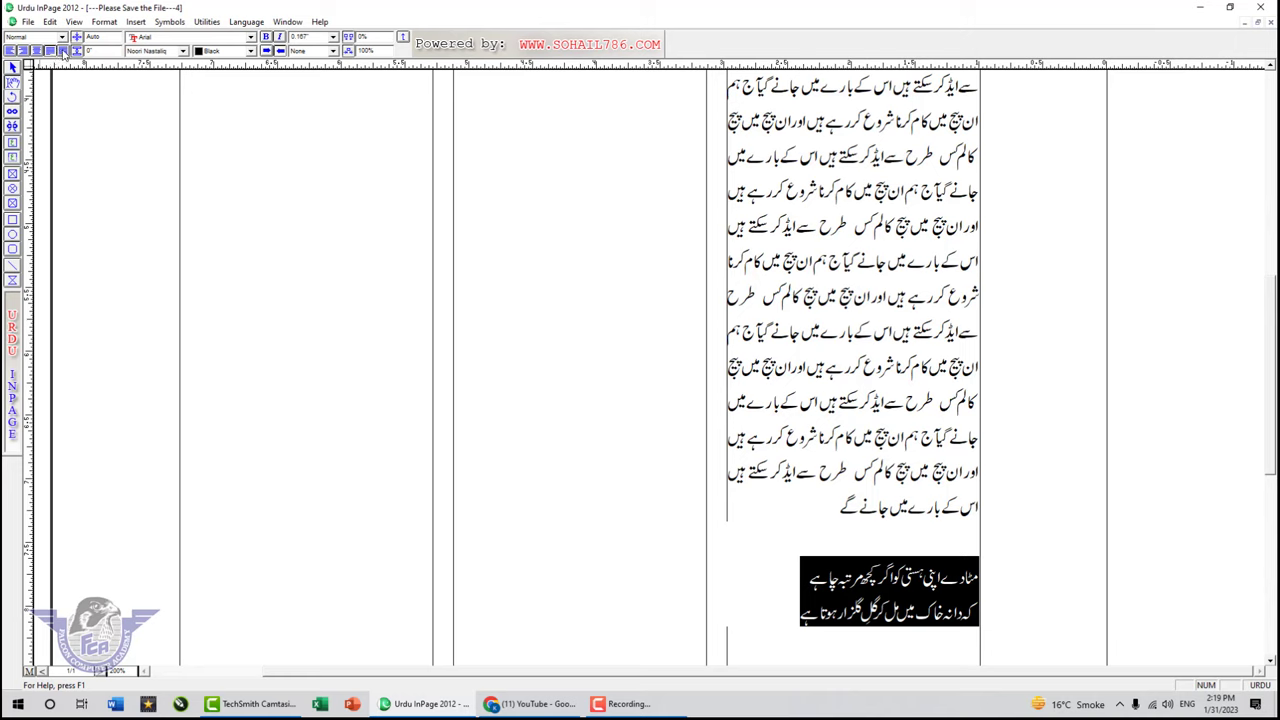
{"action": "left_click", "coordinate": [62, 50]}
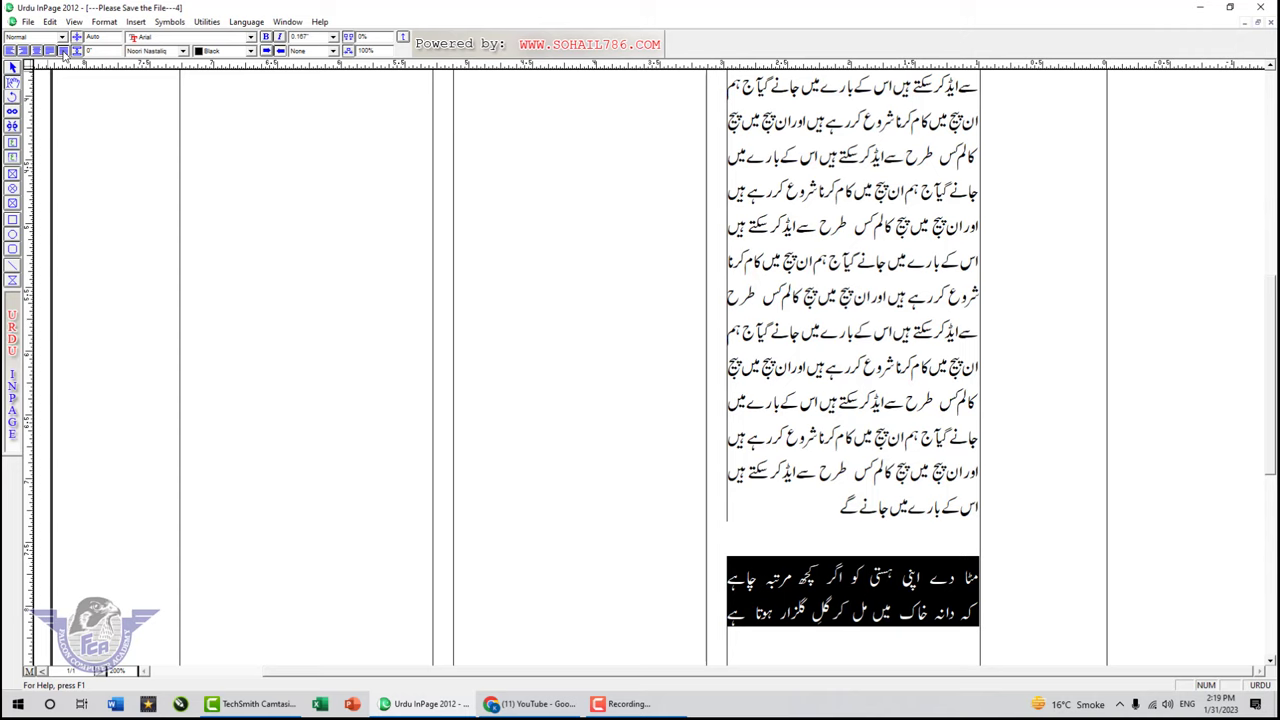
{"action": "left_click", "coordinate": [893, 576]}
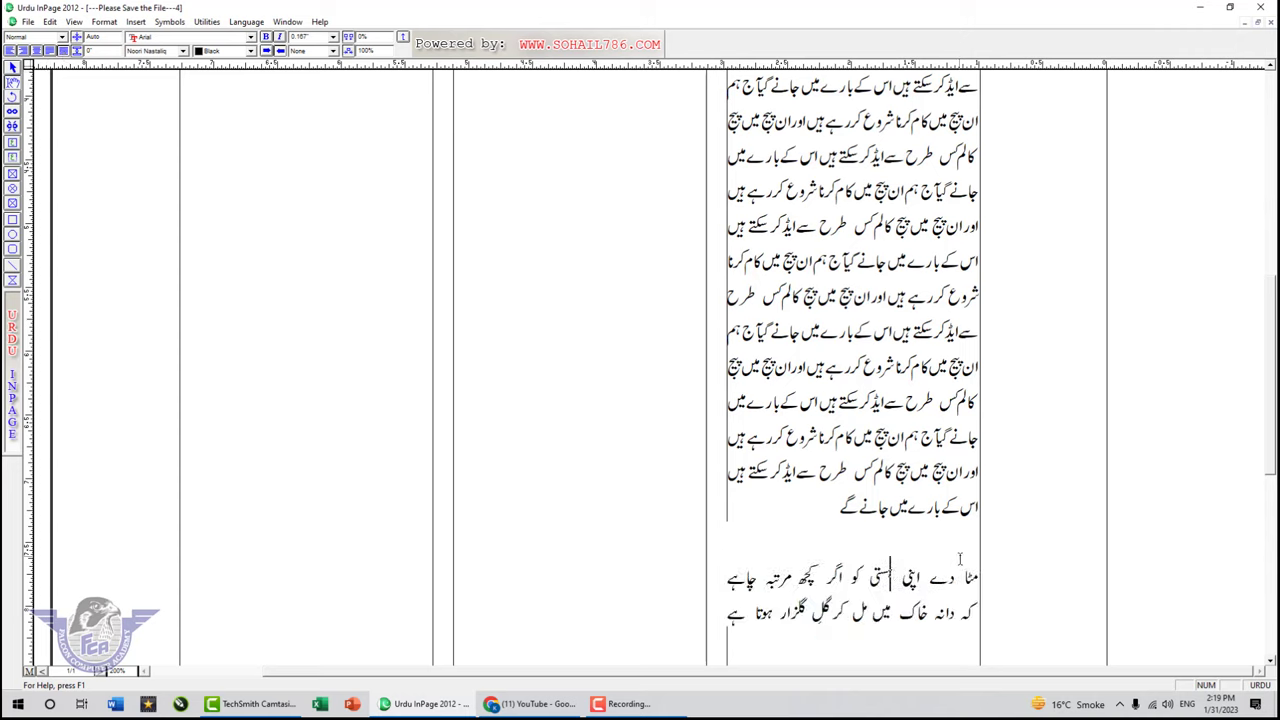
{"action": "left_click", "coordinate": [972, 552]}
{"action": "left_click", "coordinate": [731, 622]}
{"action": "key", "text": "Return"}
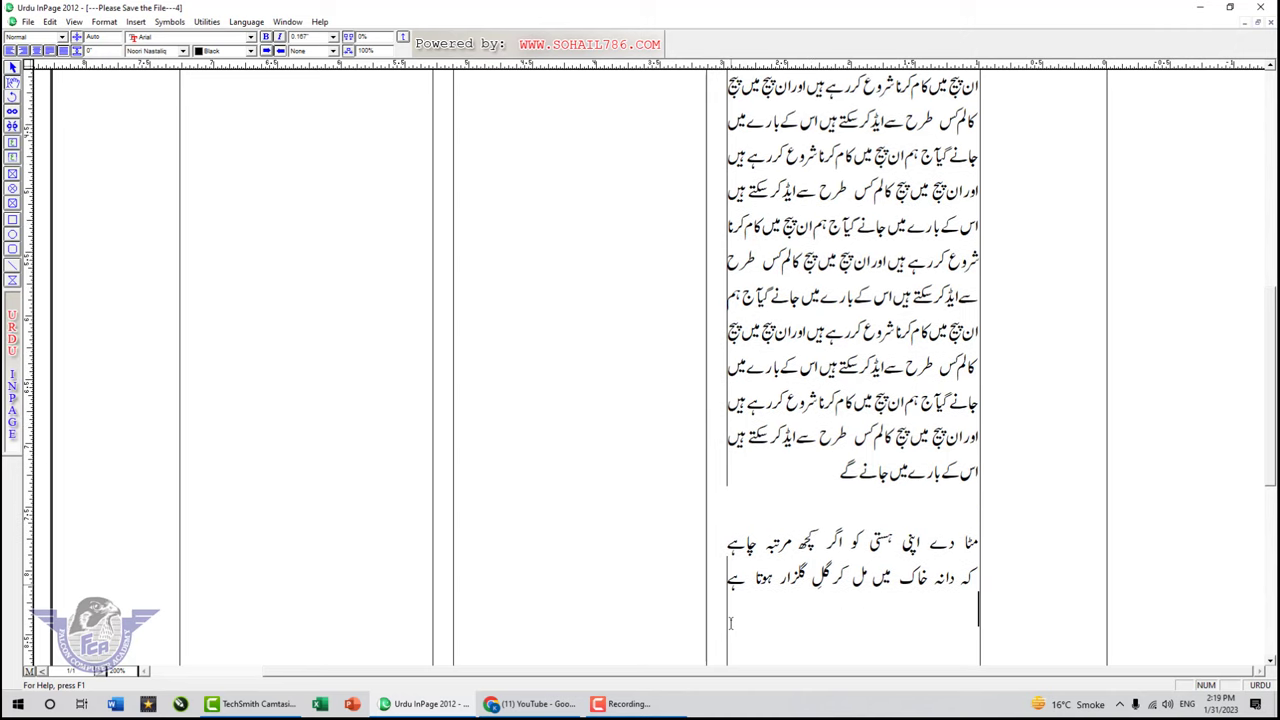
- Insert a star from the Symbols list and more with Alt+7, then centre the star row
{"action": "left_click", "coordinate": [170, 22]}
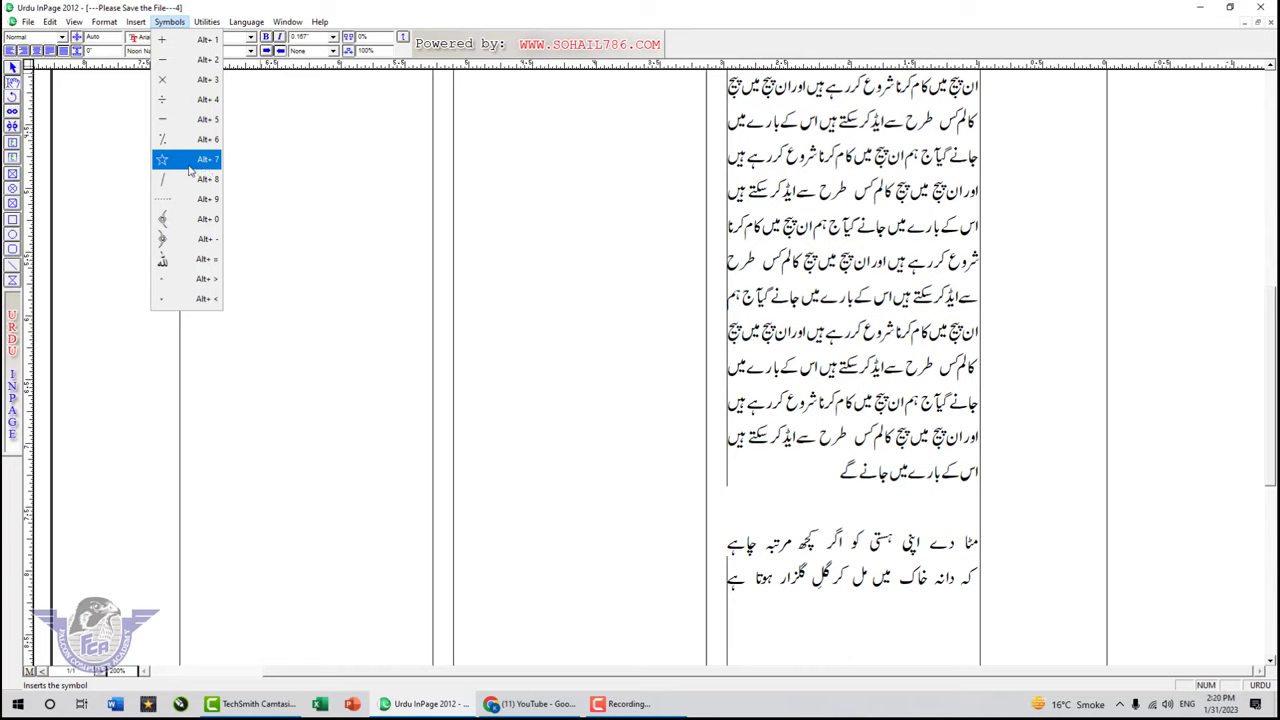
{"action": "left_click", "coordinate": [171, 26]}
{"action": "left_click", "coordinate": [172, 27]}
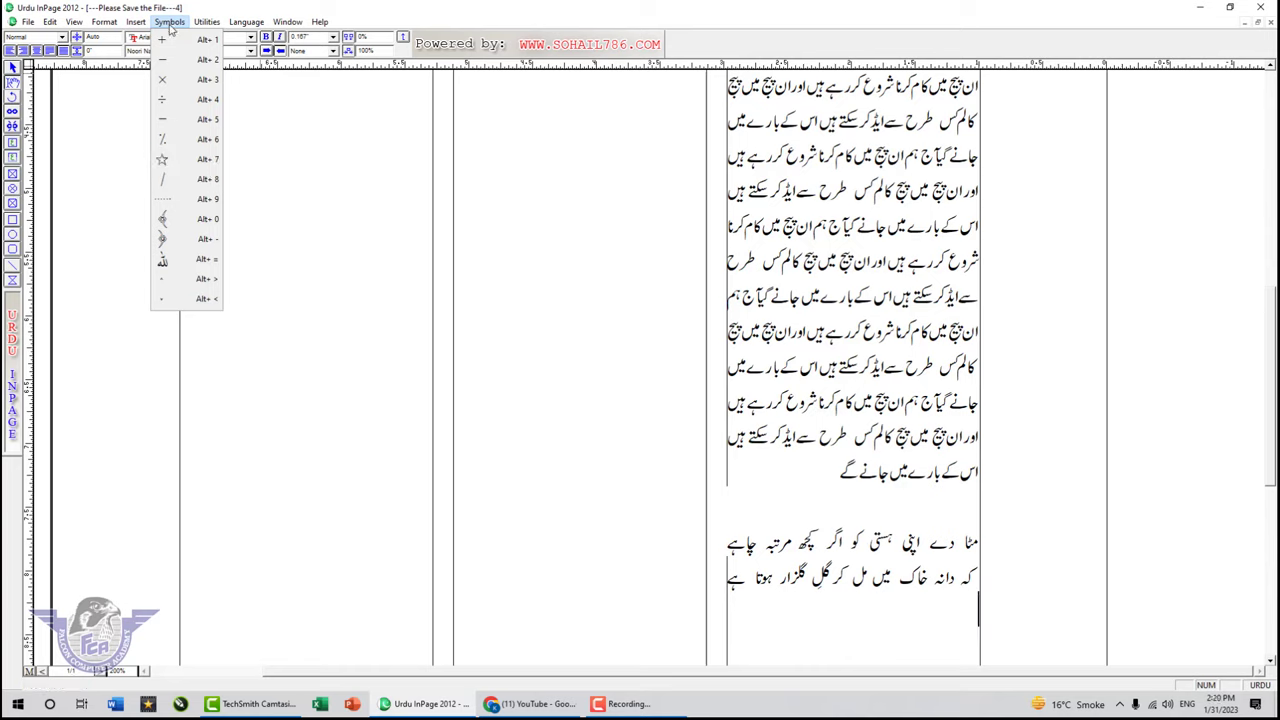
{"action": "left_click", "coordinate": [186, 162]}
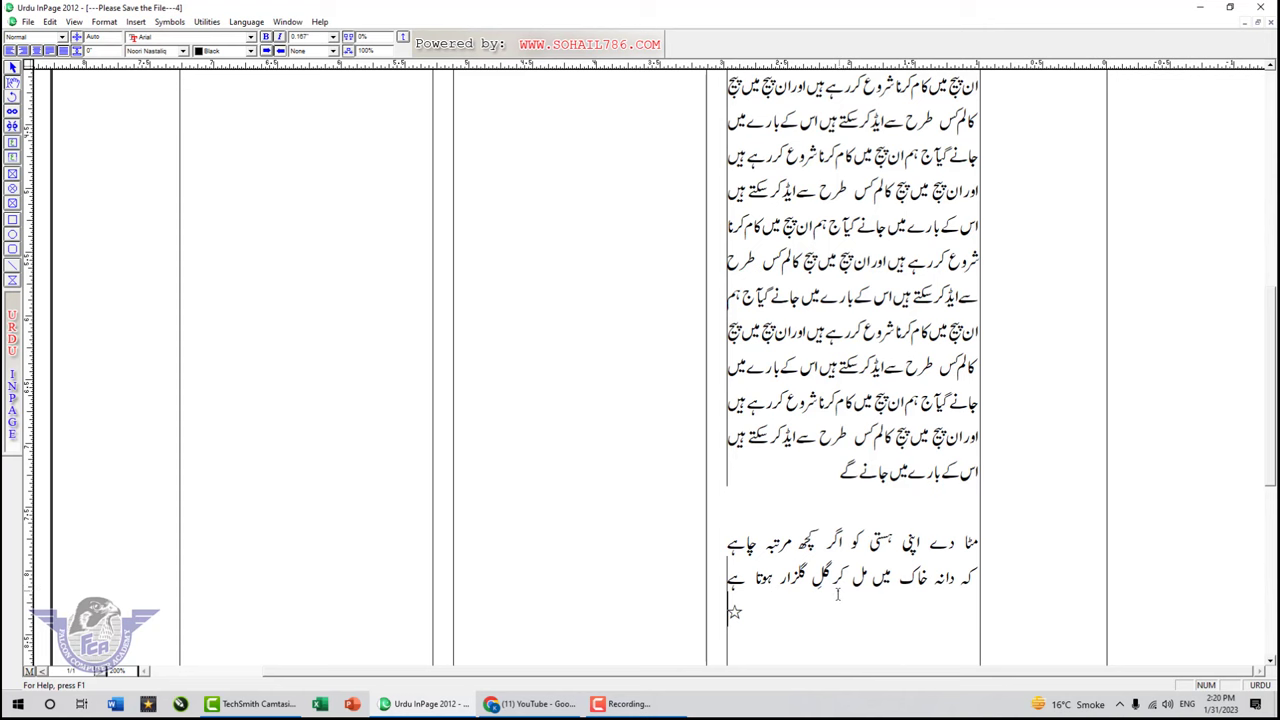
{"action": "key", "text": "alt+7"}
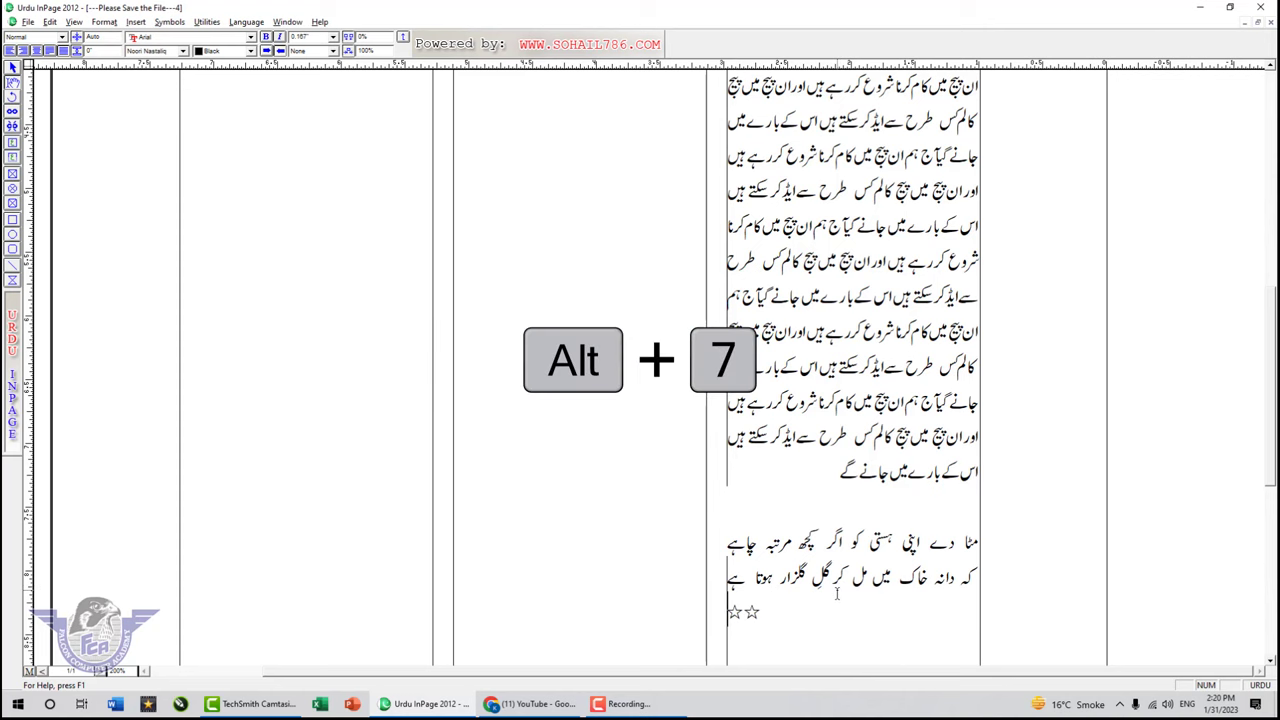
{"action": "key", "text": "alt+7"}
{"action": "key", "text": "alt+7"}
{"action": "left_click_drag", "start_coordinate": [797, 612], "coordinate": [709, 612]}
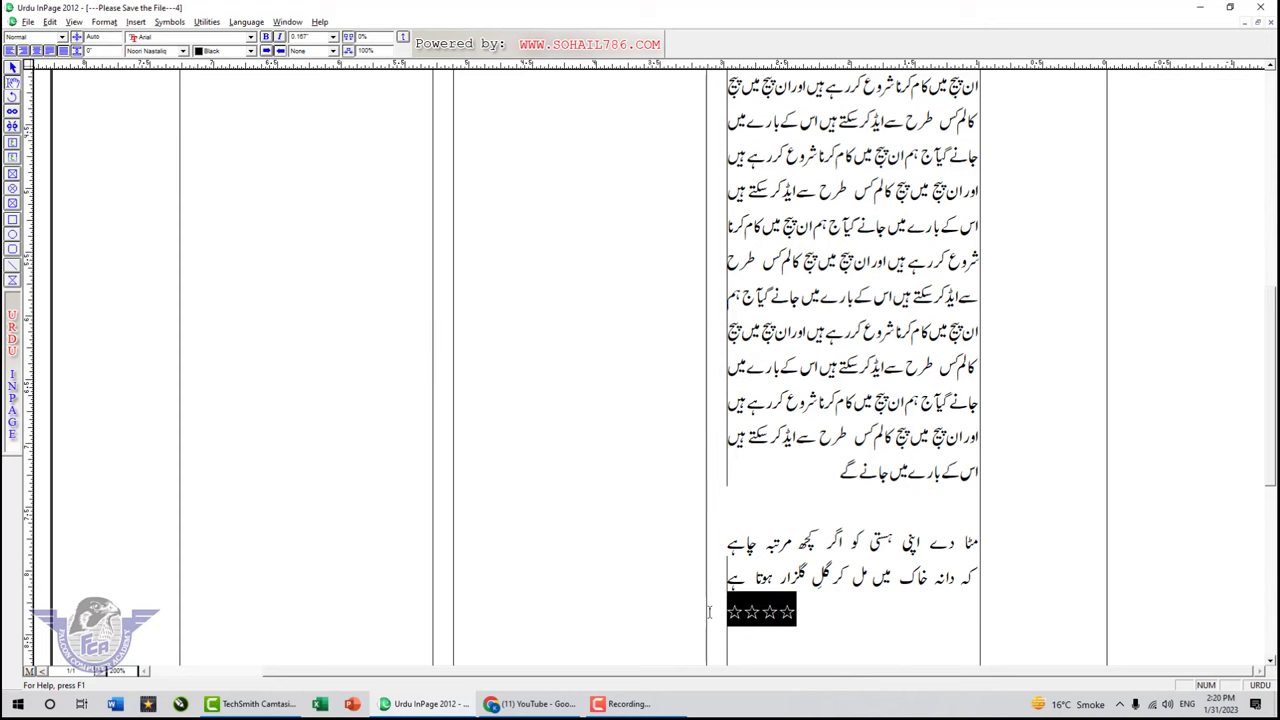
{"action": "left_click", "coordinate": [36, 50]}
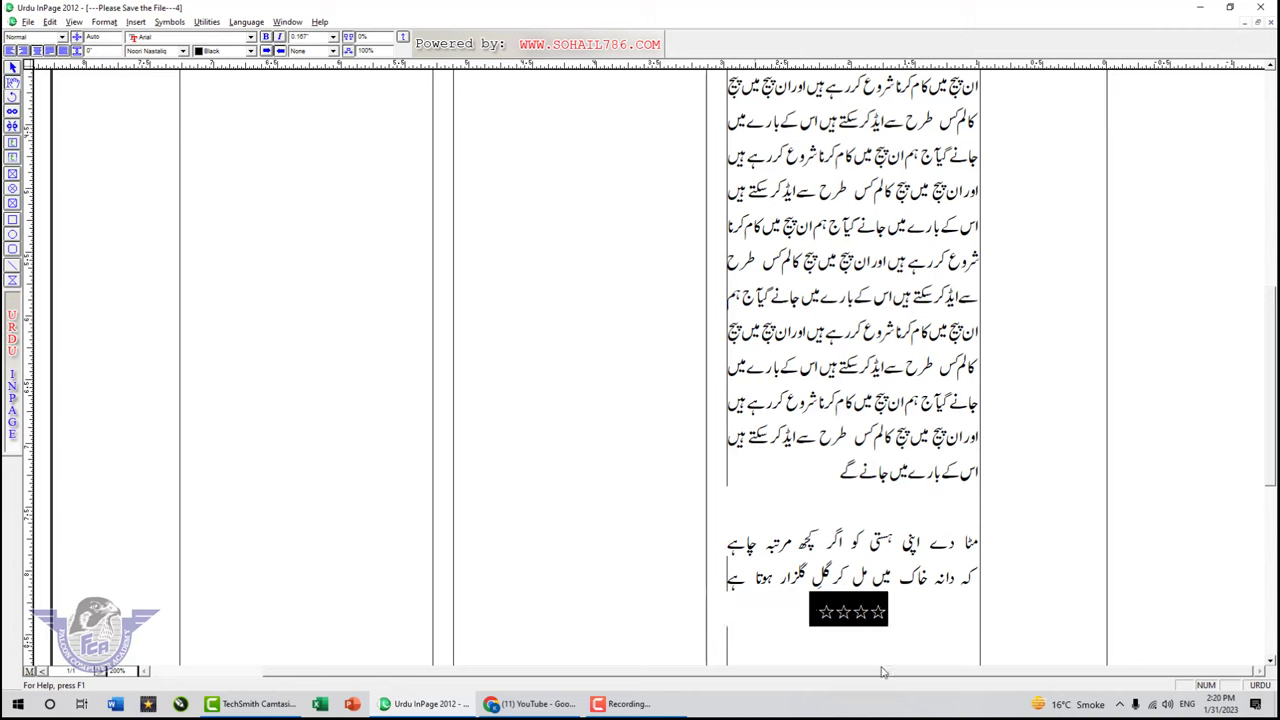
{"action": "left_click", "coordinate": [815, 626]}
{"action": "scroll", "coordinate": [815, 626], "scroll_direction": "down", "scroll_amount": 1}
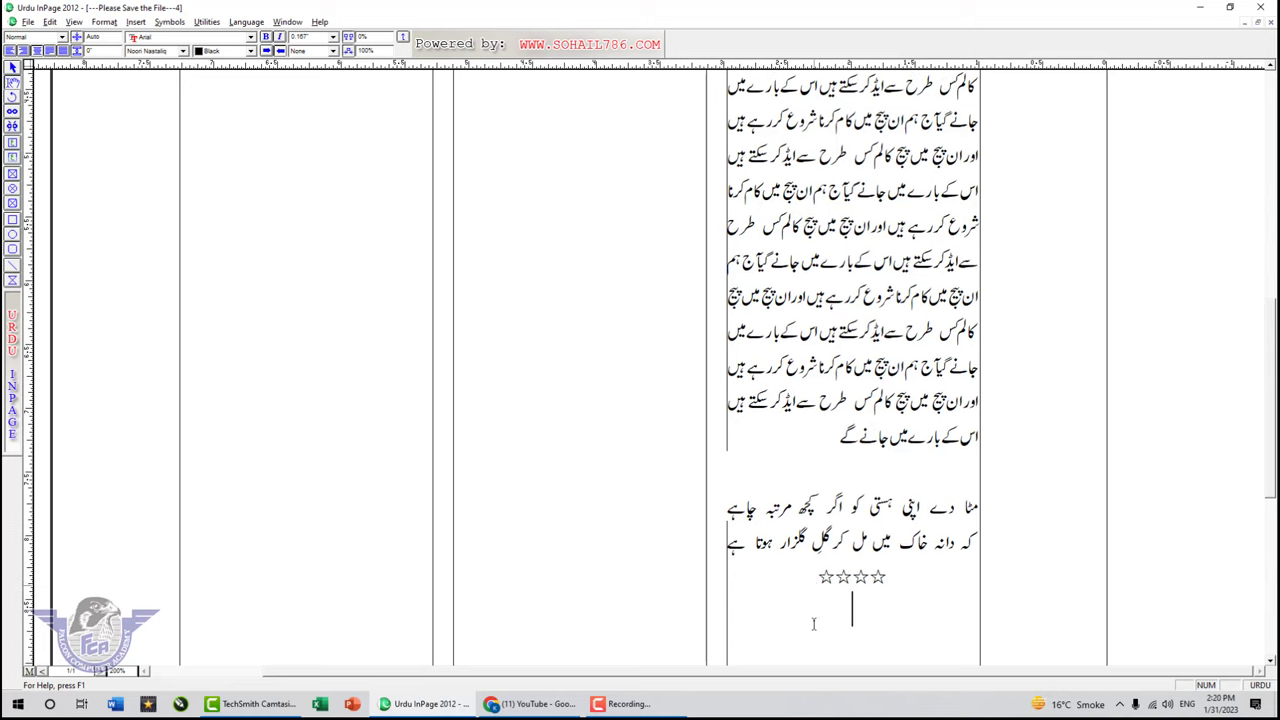
- On a justified line, type the couplet 'ماٹی کہے کمہار سے تو کیوں روندے موہے' and its second line
{"action": "left_click", "coordinate": [63, 50]}
{"action": "type", "text": "ماٹی کہے کمہ"}
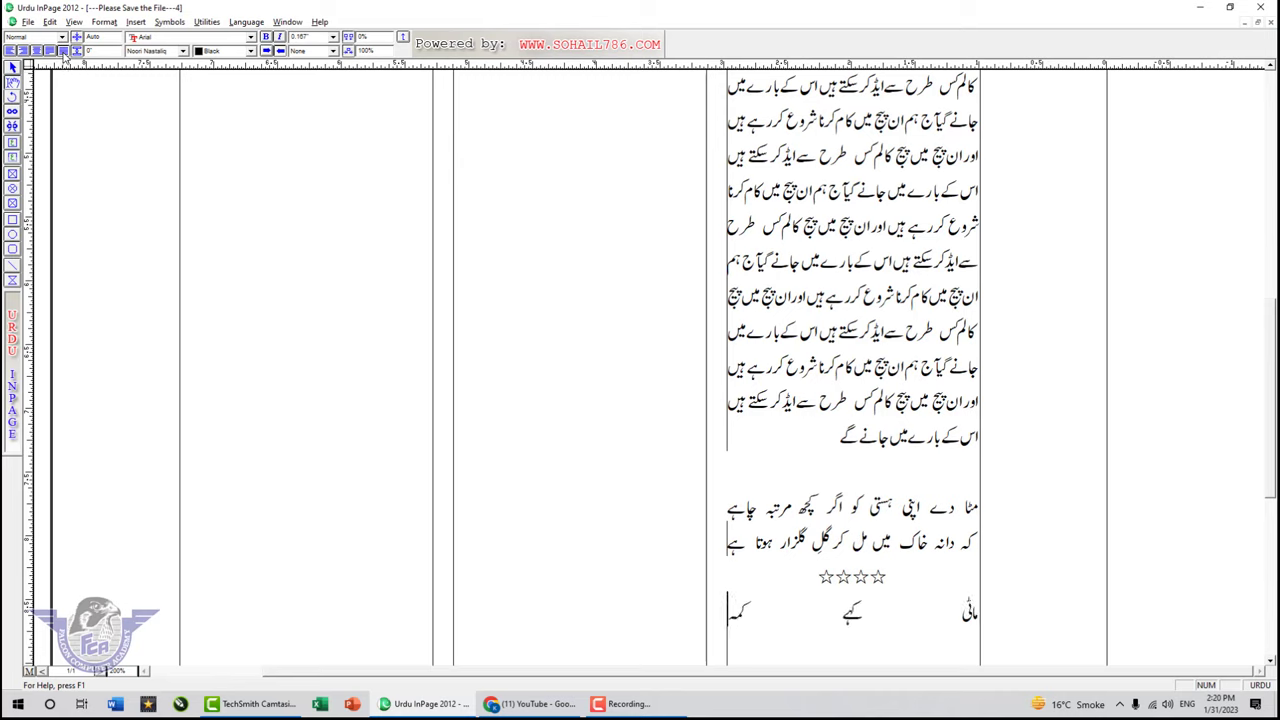
{"action": "type", "text": "ار سے تو"}
{"action": "type", "text": " کیوں روندے موہے"}
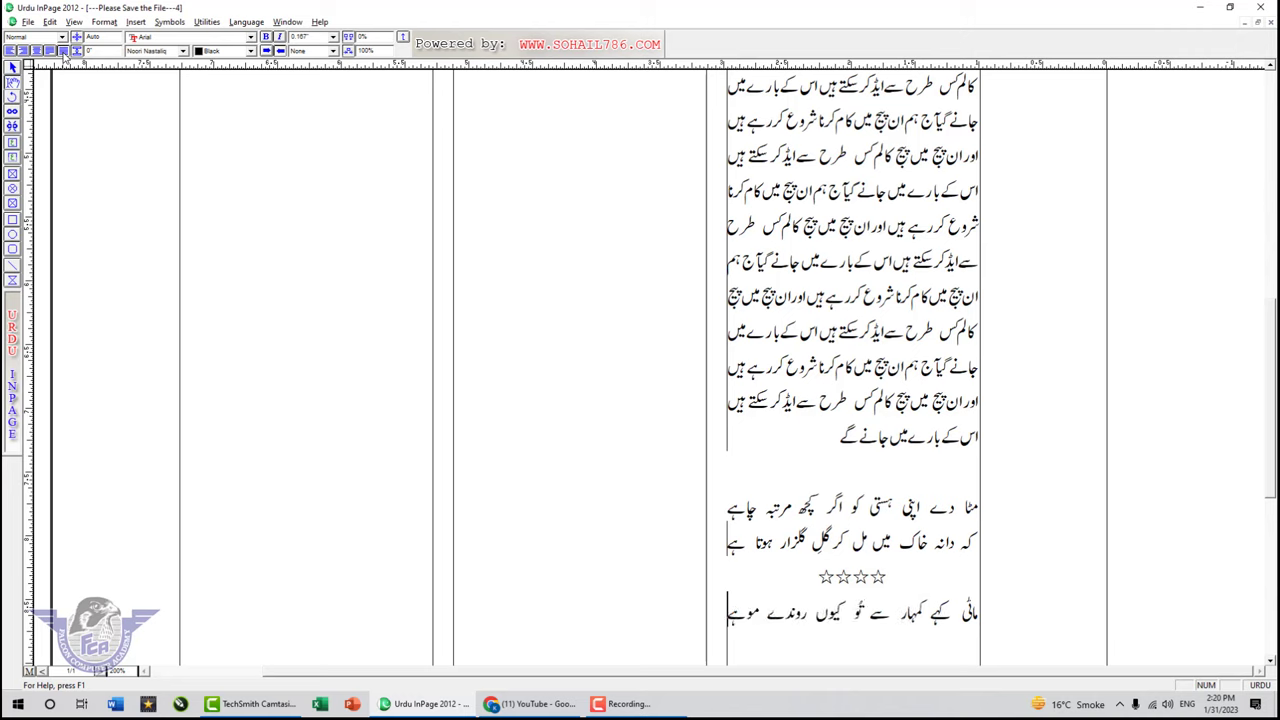
{"action": "key", "text": "Return"}
{"action": "type", "text": "اک دن ایسا"}
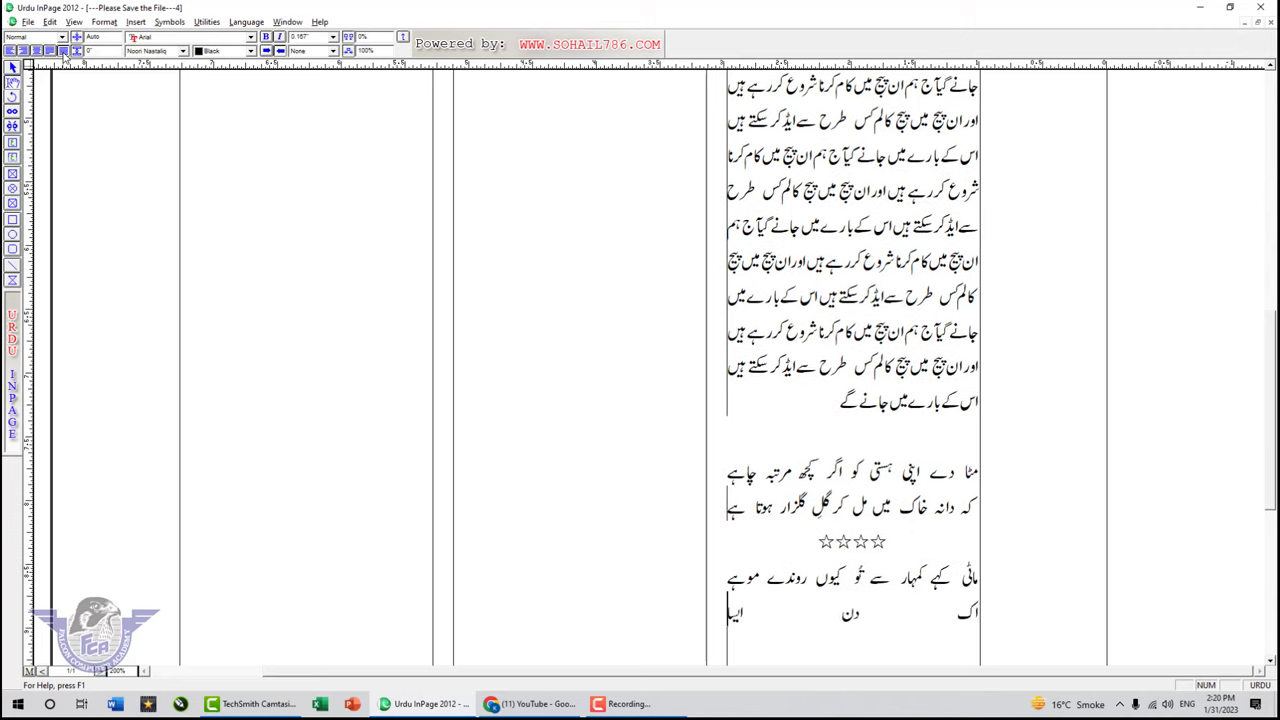
{"action": "type", "text": " آوے"}
{"action": "type", "text": " گا می"}
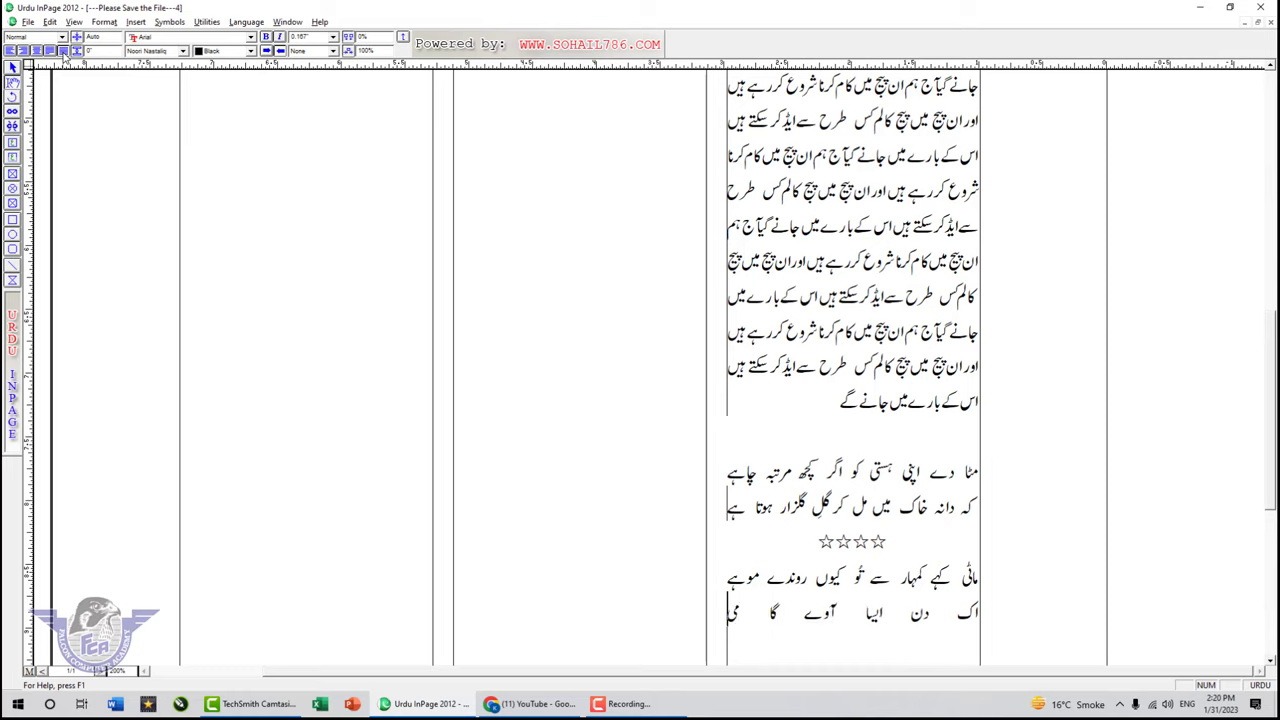
{"action": "type", "text": "ں روندوں گی"}
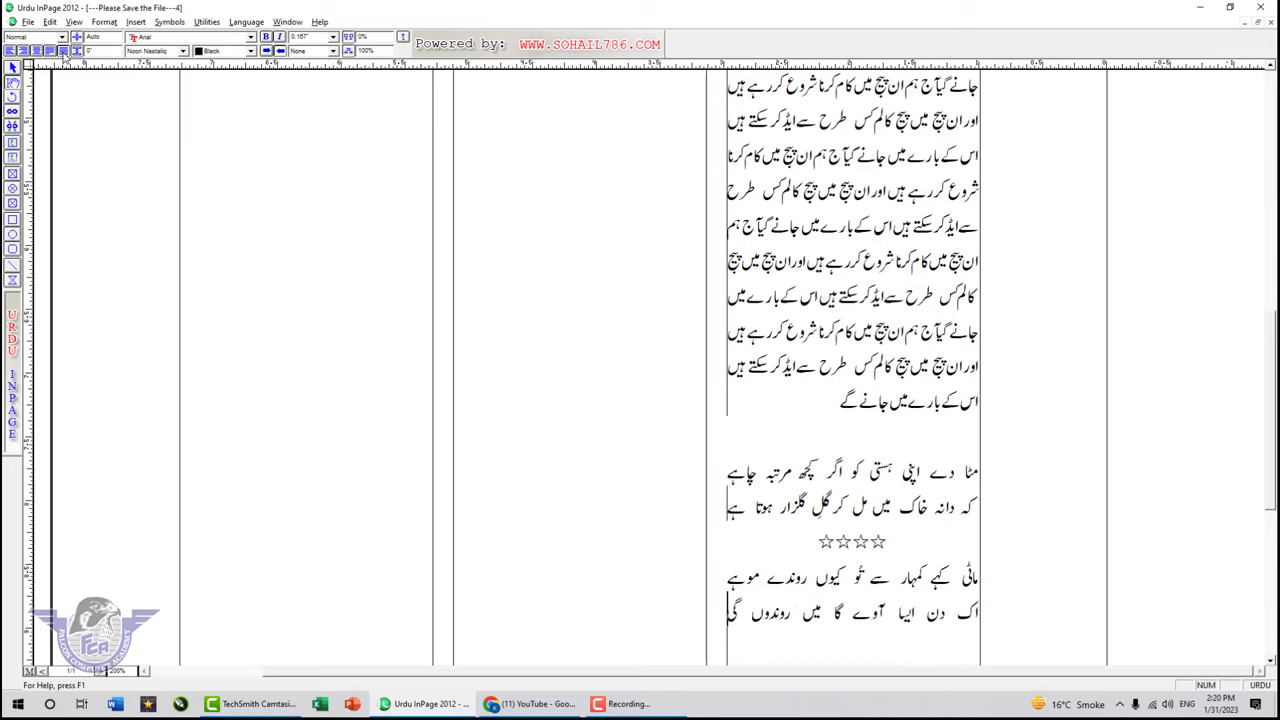
{"action": "type", "text": " توہے"}
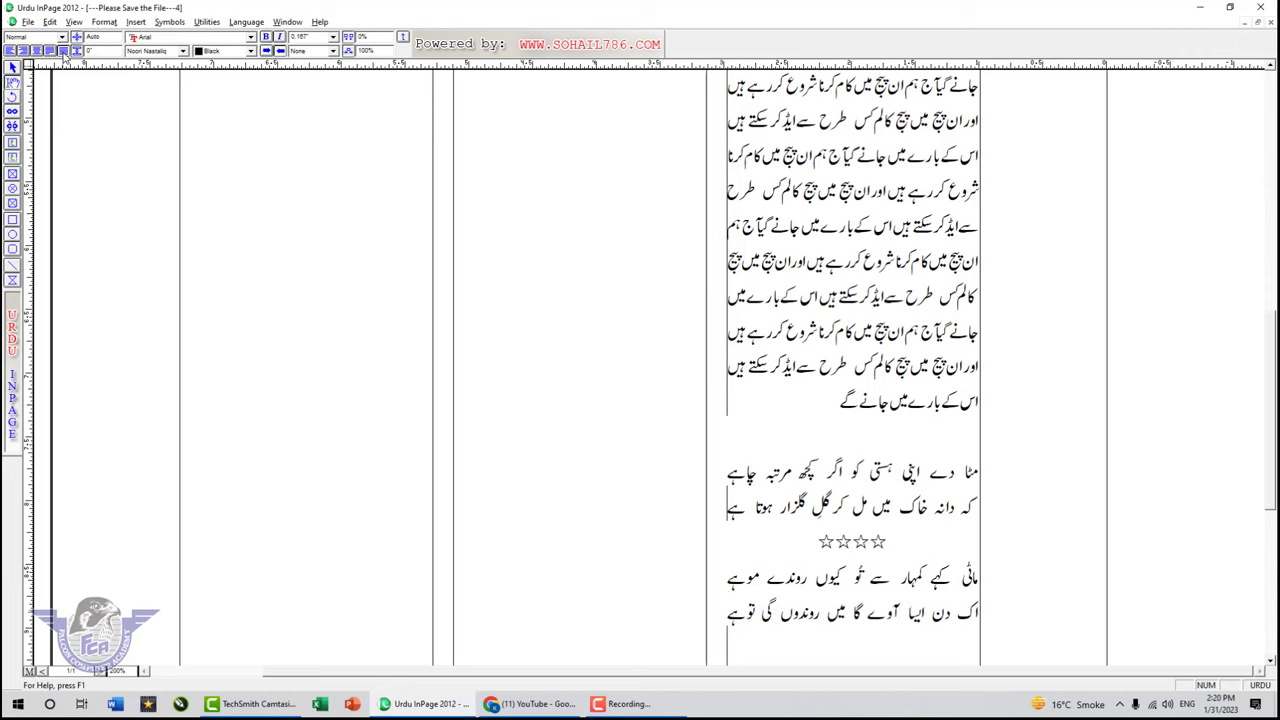
{"action": "key", "text": "Return"}
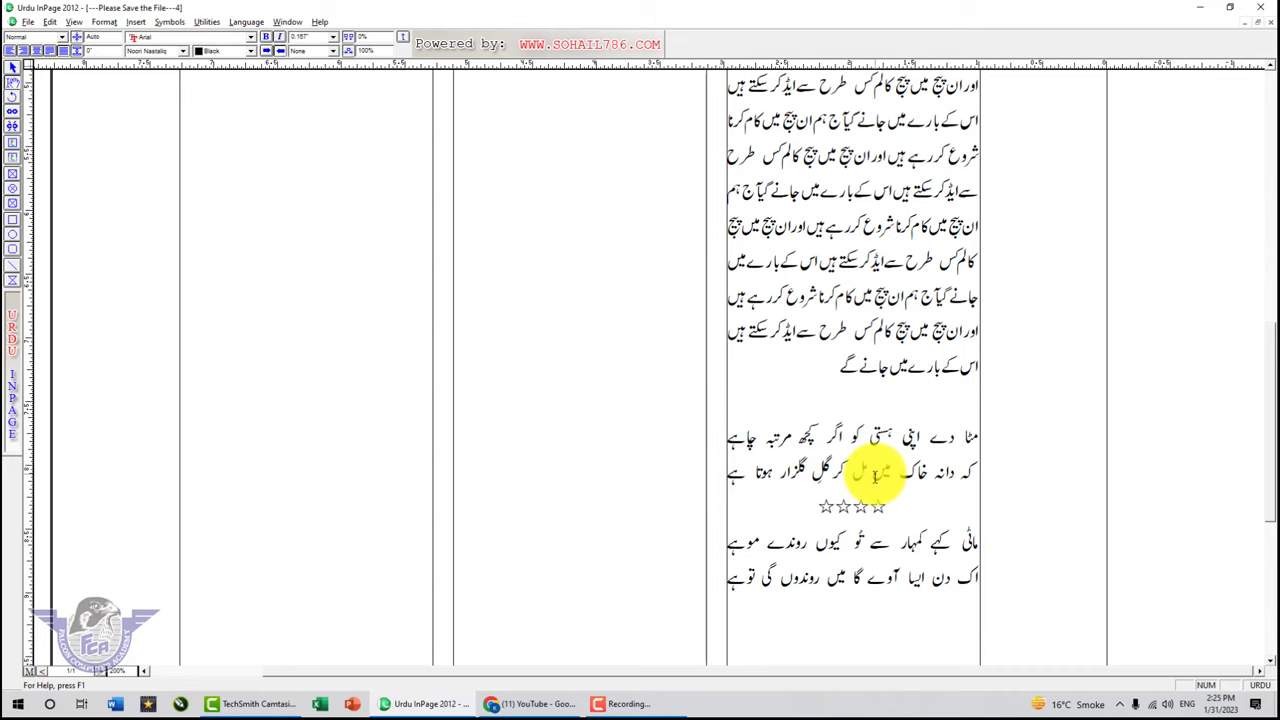
{"action": "scroll", "coordinate": [1272, 380], "scroll_direction": "up", "scroll_amount": 3}
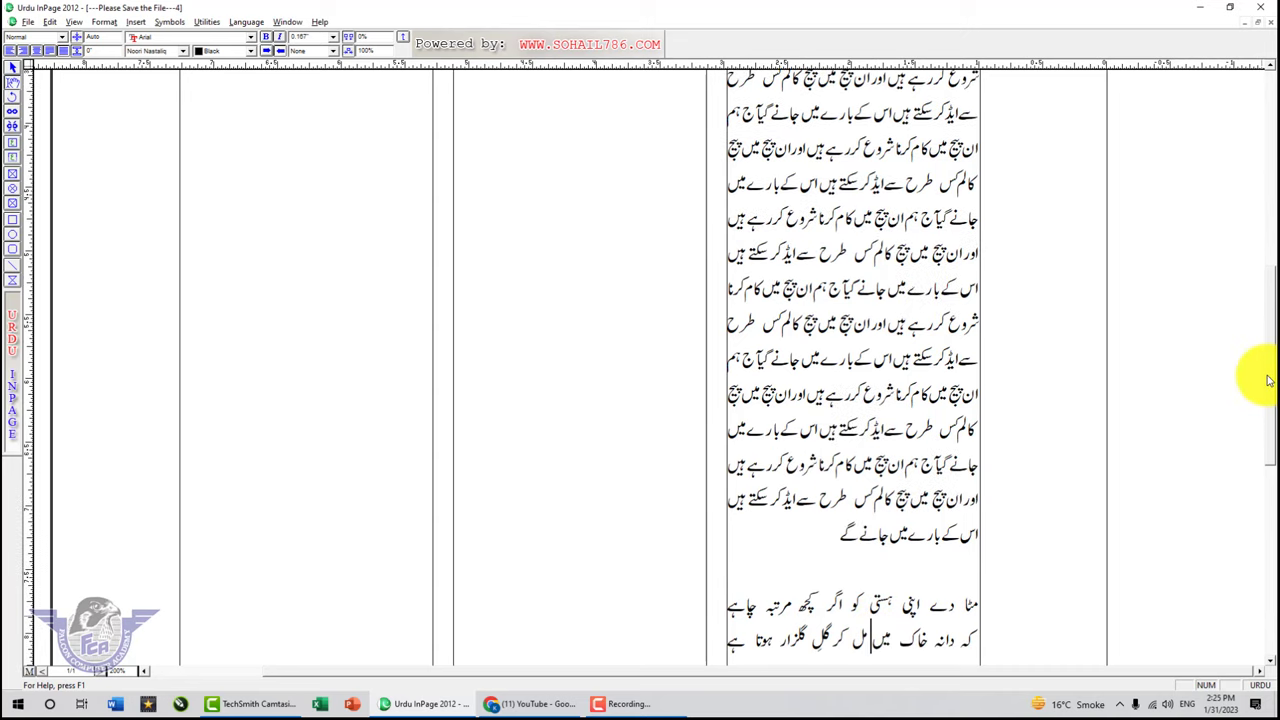
{"action": "scroll", "coordinate": [1265, 300], "scroll_direction": "up", "scroll_amount": 5}
{"action": "scroll", "coordinate": [1255, 260], "scroll_direction": "up", "scroll_amount": 2}
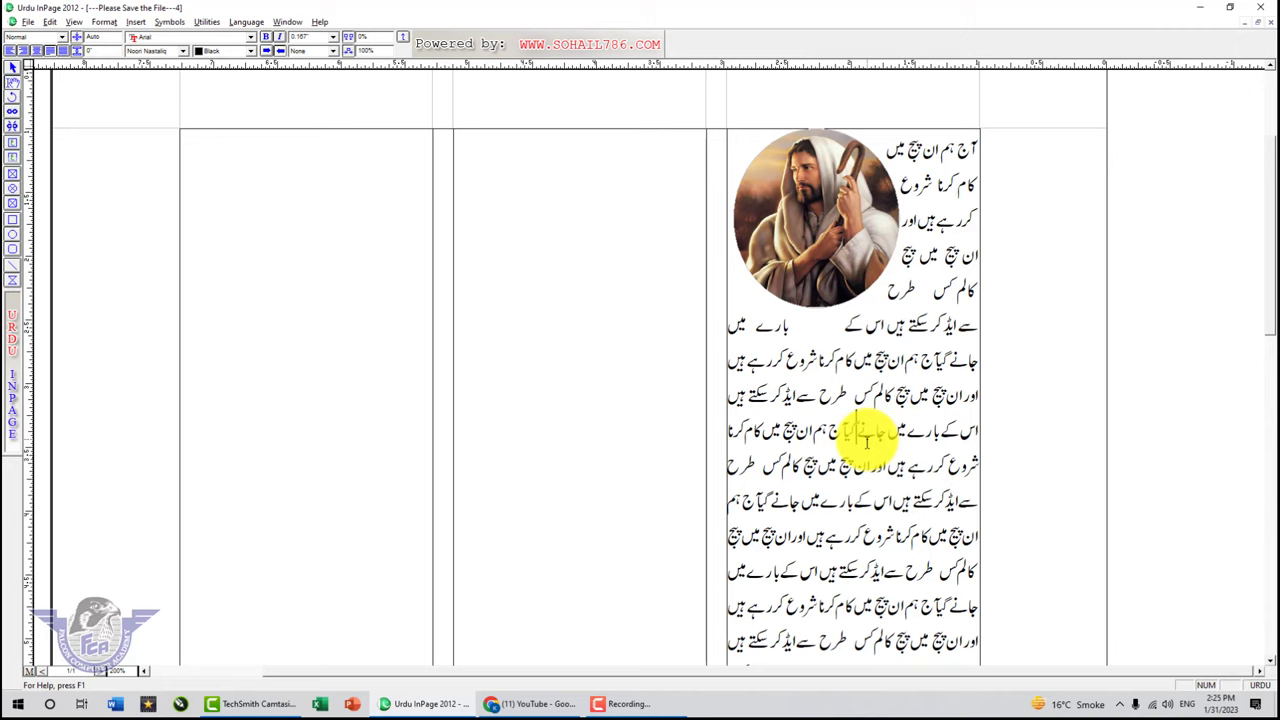
{"action": "left_click", "coordinate": [857, 432]}
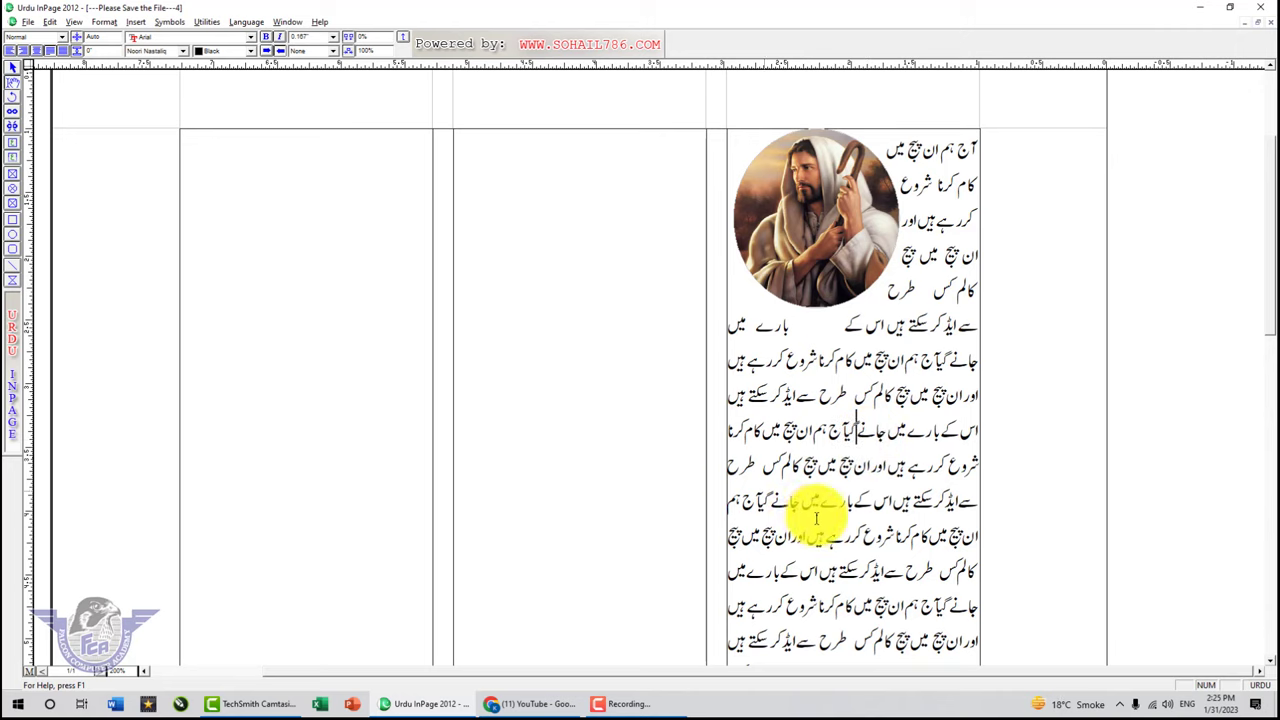
- Create a new A4 document with left, right, top and bottom margins of 1
{"action": "left_click", "coordinate": [28, 21]}
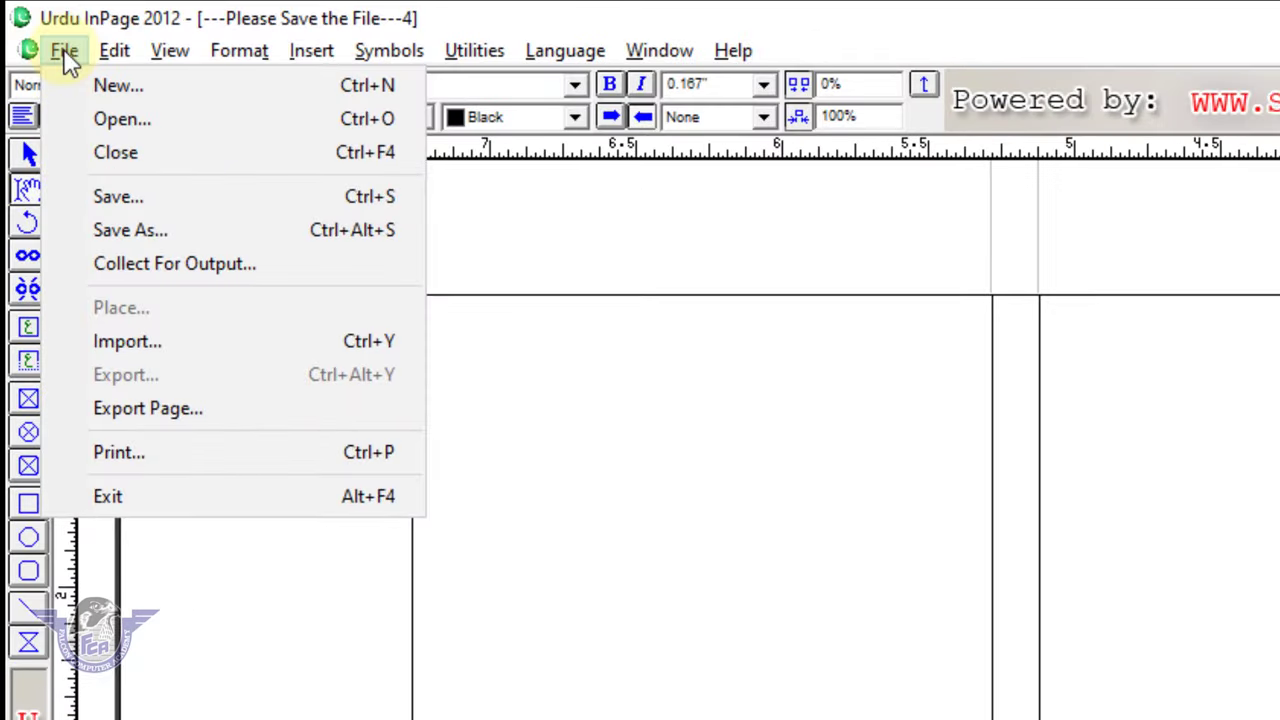
{"action": "left_click", "coordinate": [106, 85]}
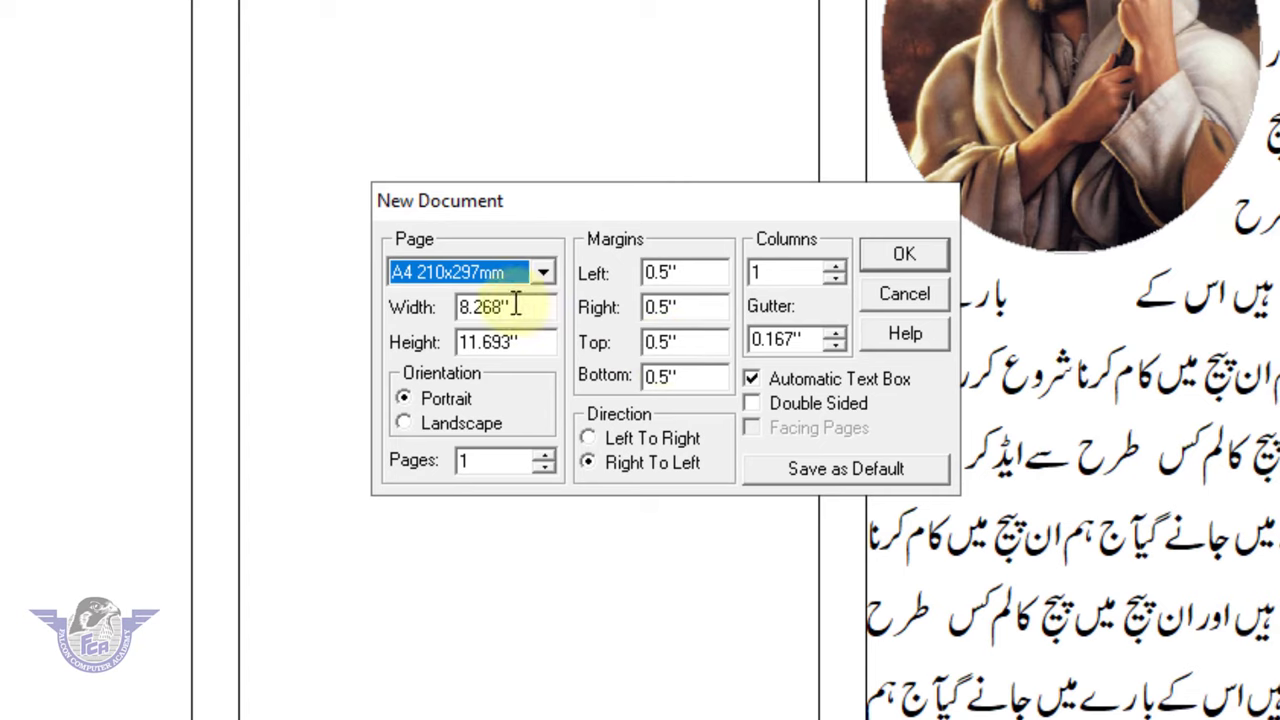
{"action": "left_click", "coordinate": [486, 274]}
{"action": "left_click", "coordinate": [452, 300]}
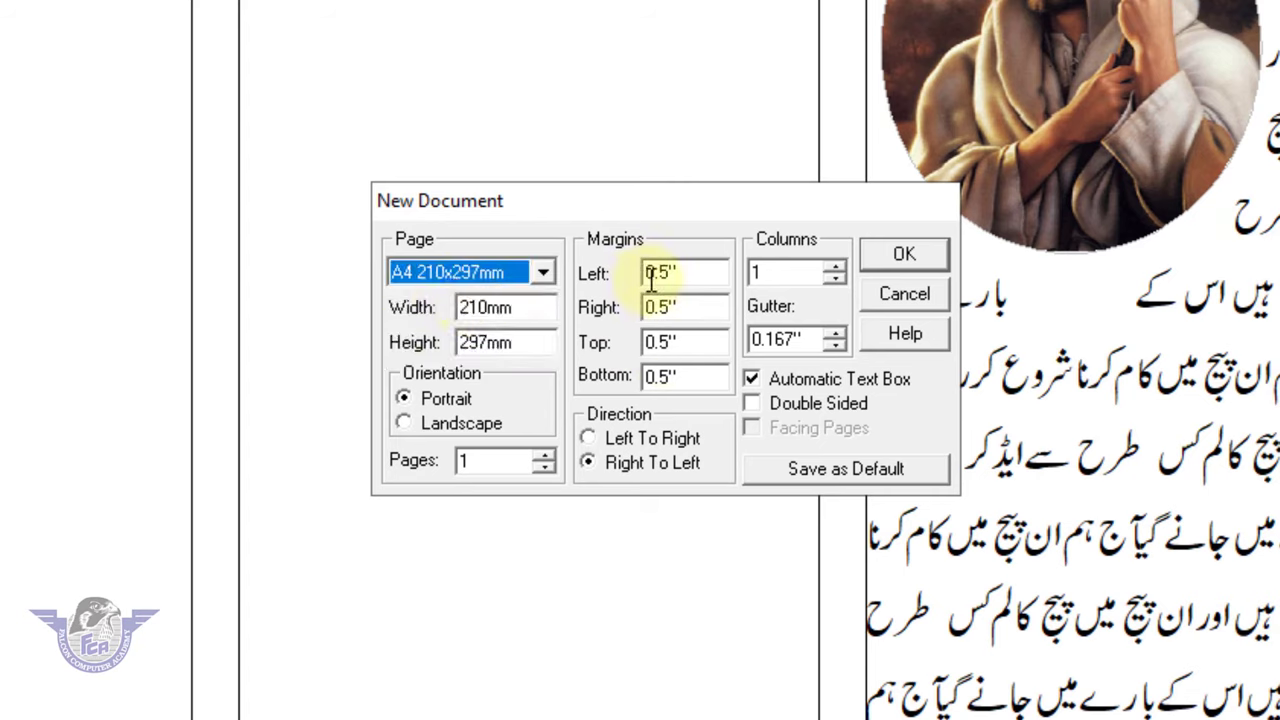
{"action": "left_click", "coordinate": [700, 274]}
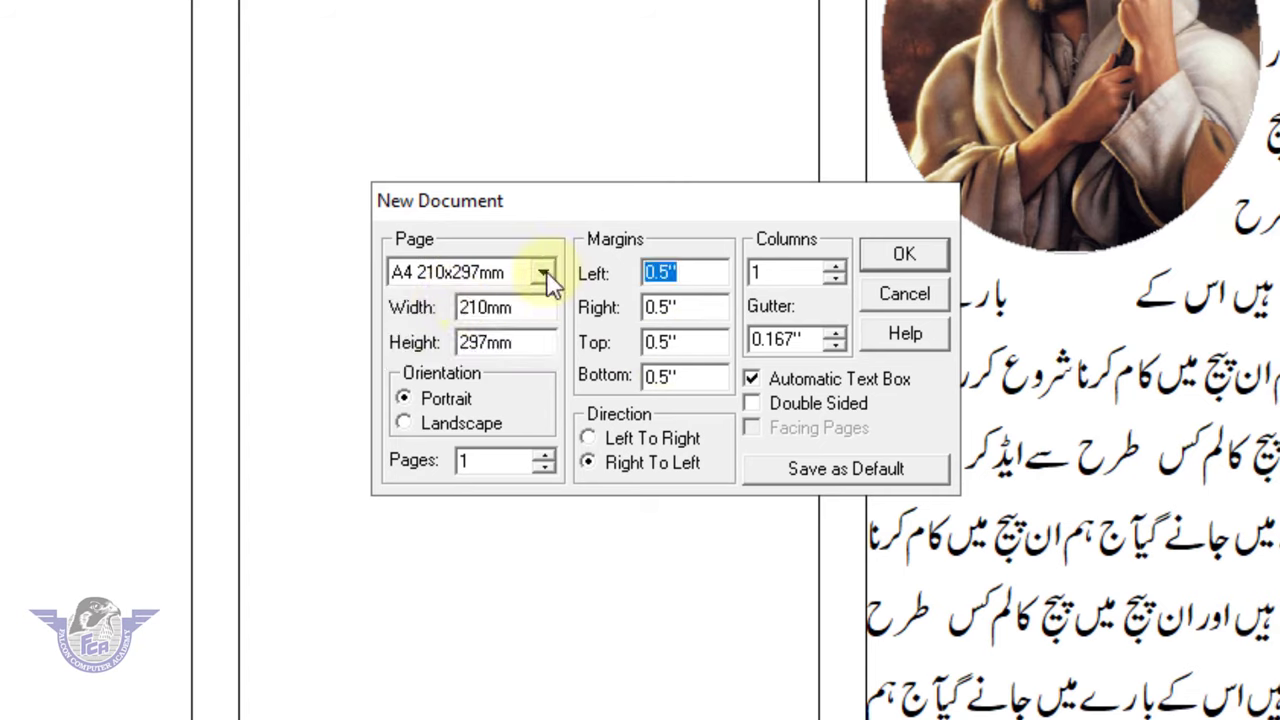
{"action": "type", "text": "1"}
{"action": "key", "text": "Tab"}
{"action": "type", "text": "1"}
{"action": "key", "text": "Tab"}
{"action": "type", "text": "1"}
{"action": "key", "text": "Tab"}
{"action": "type", "text": "1"}
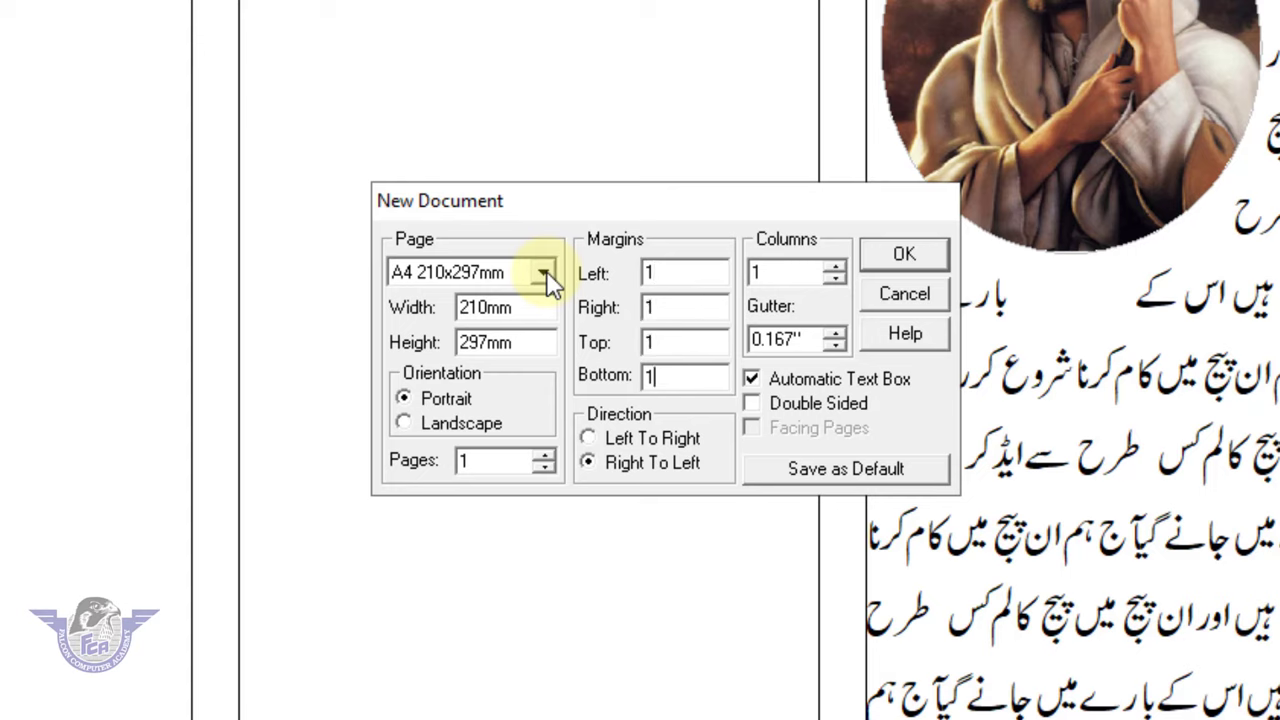
{"action": "left_click", "coordinate": [927, 257]}
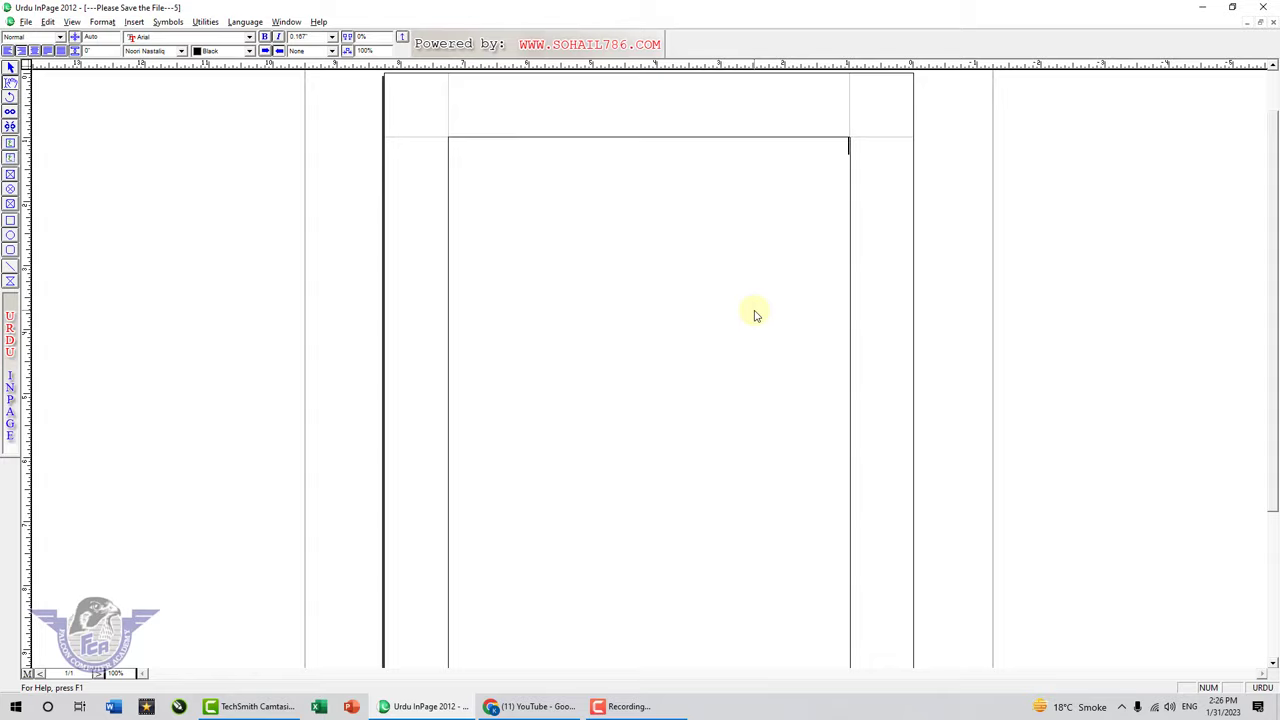
- Zoom to 200% and type the address line 'بخدمت جناب ہیڈ ماسٹر صاحب' to the government school
{"action": "key", "text": "F8"}
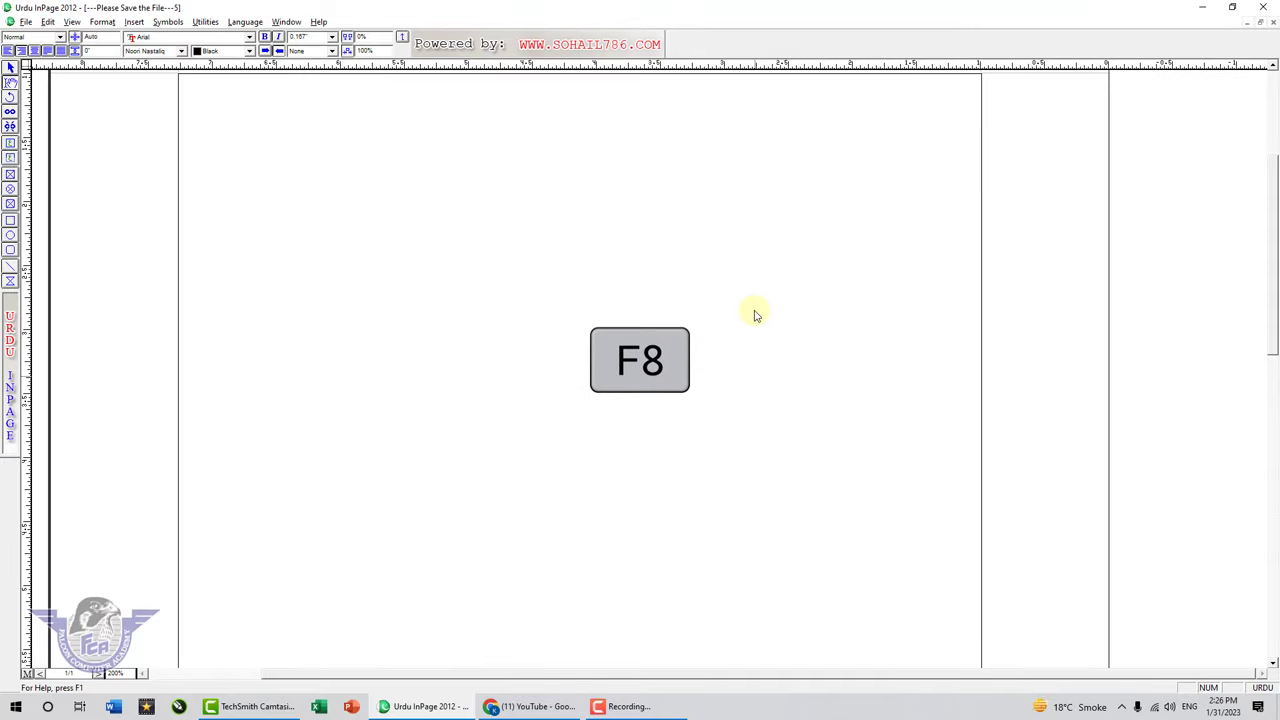
{"action": "left_click_drag", "start_coordinate": [1275, 280], "coordinate": [1275, 258]}
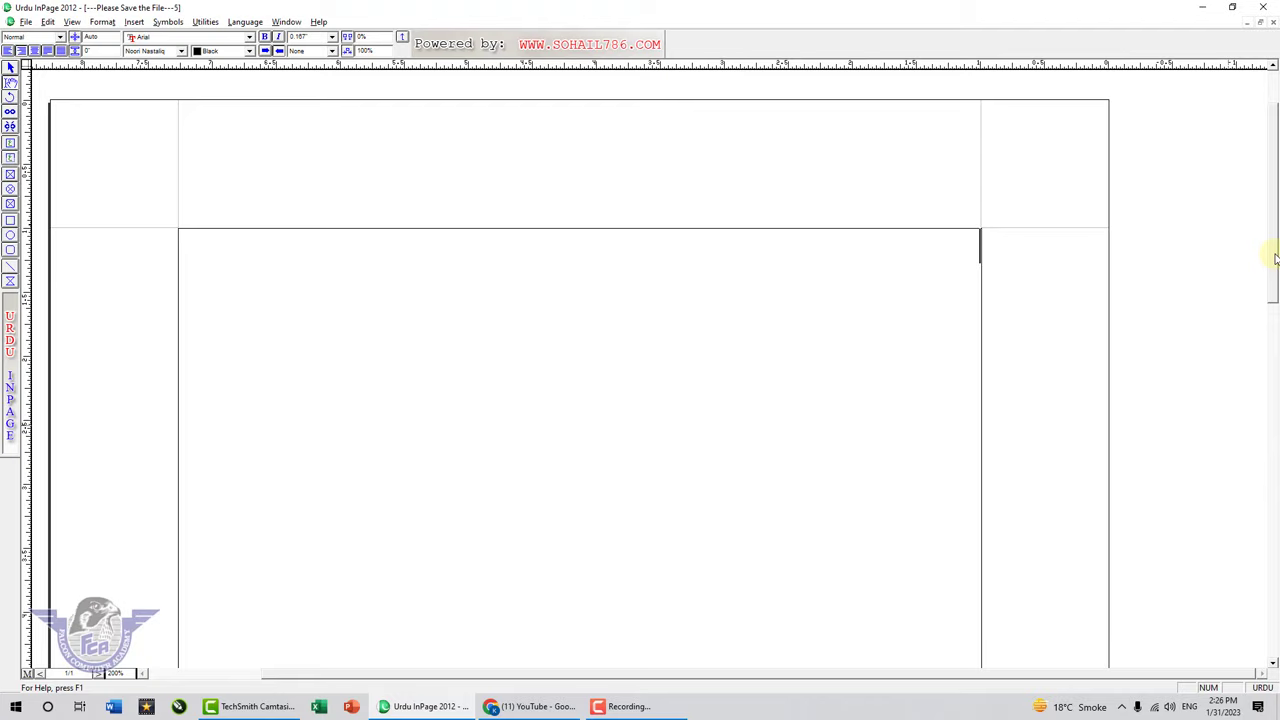
{"action": "type", "text": "بخدم"}
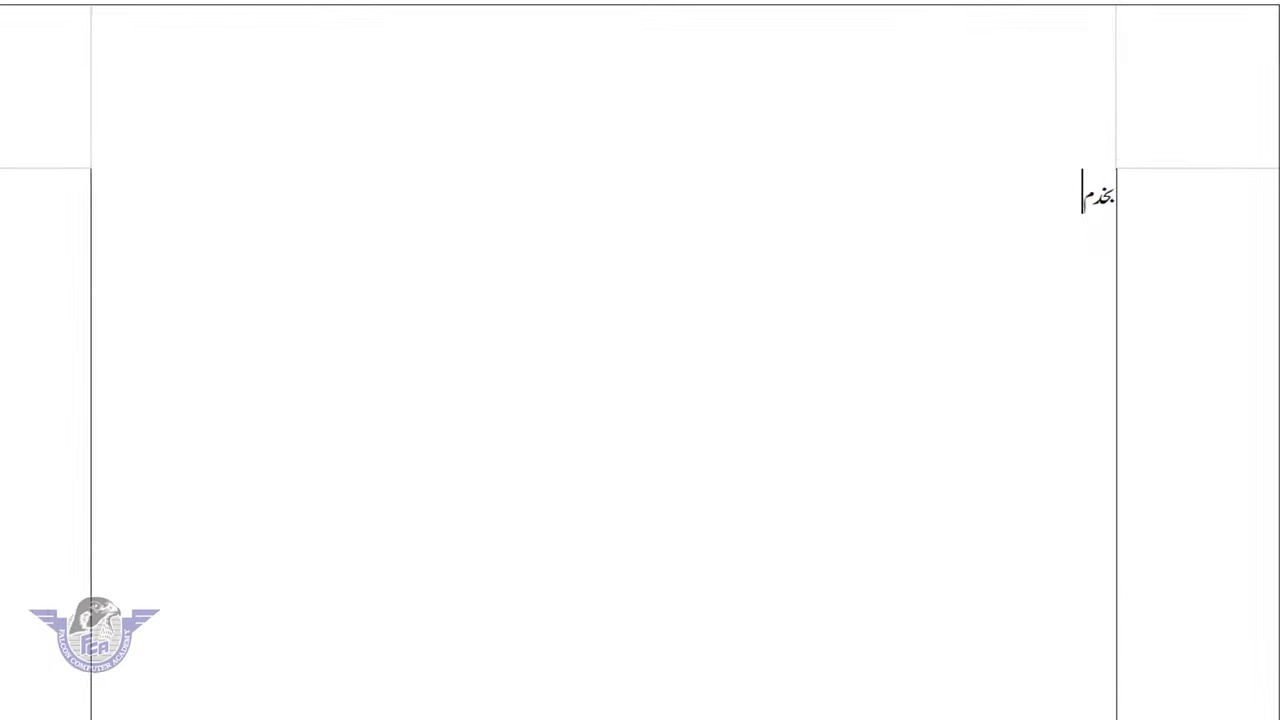
{"action": "type", "text": "ت جناب"}
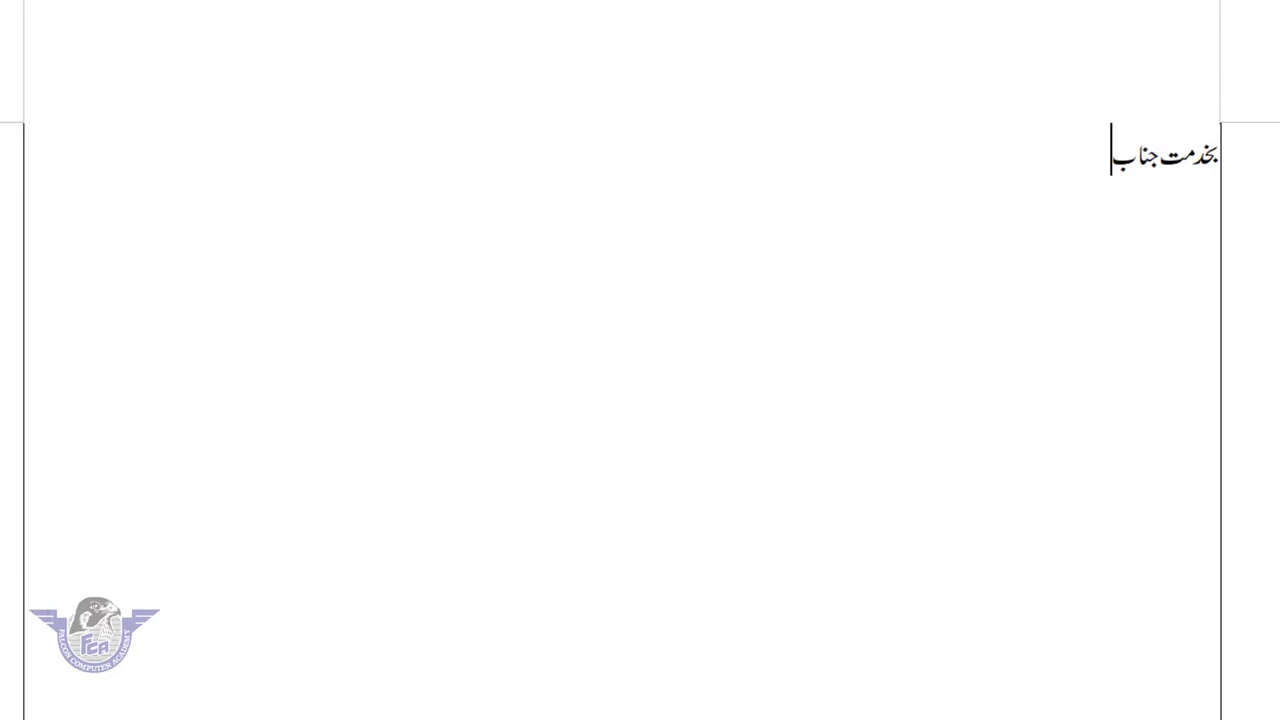
{"action": "type", "text": " ہیڈ ماس"}
{"action": "type", "text": "ٹر صاحط"}
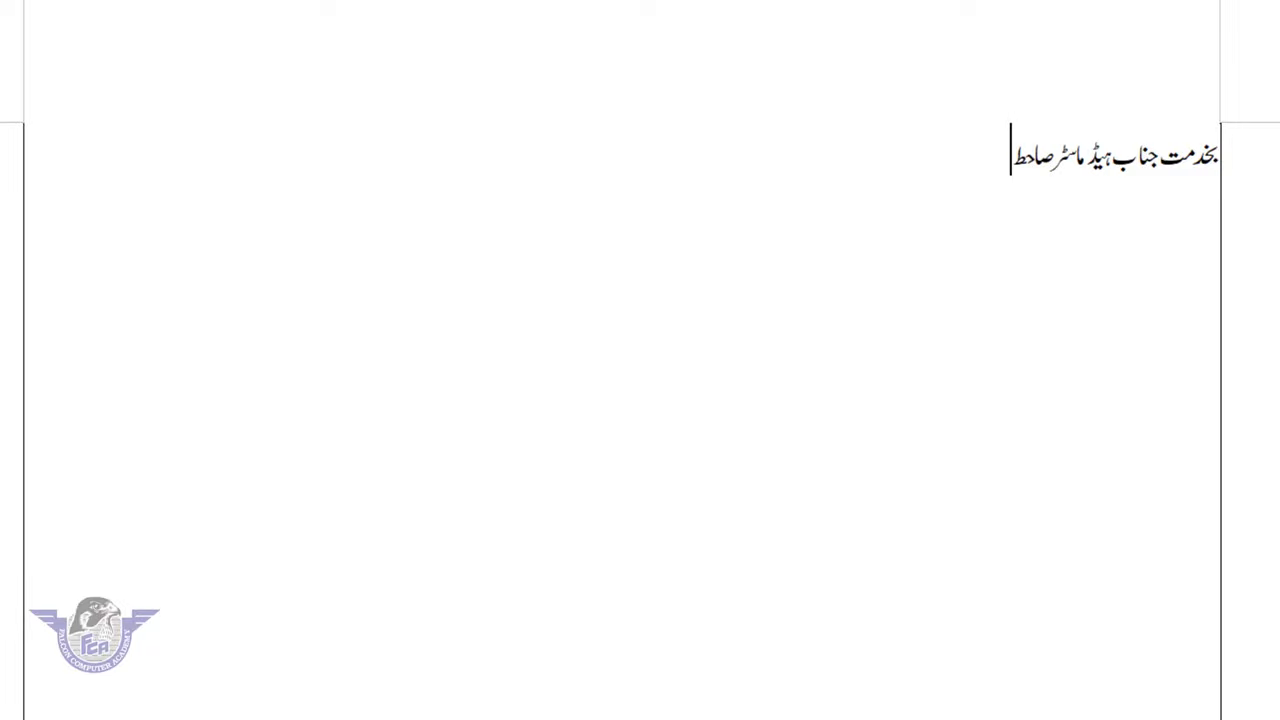
{"action": "key", "text": "BackSpace"}
{"action": "type", "text": "ب گورن"}
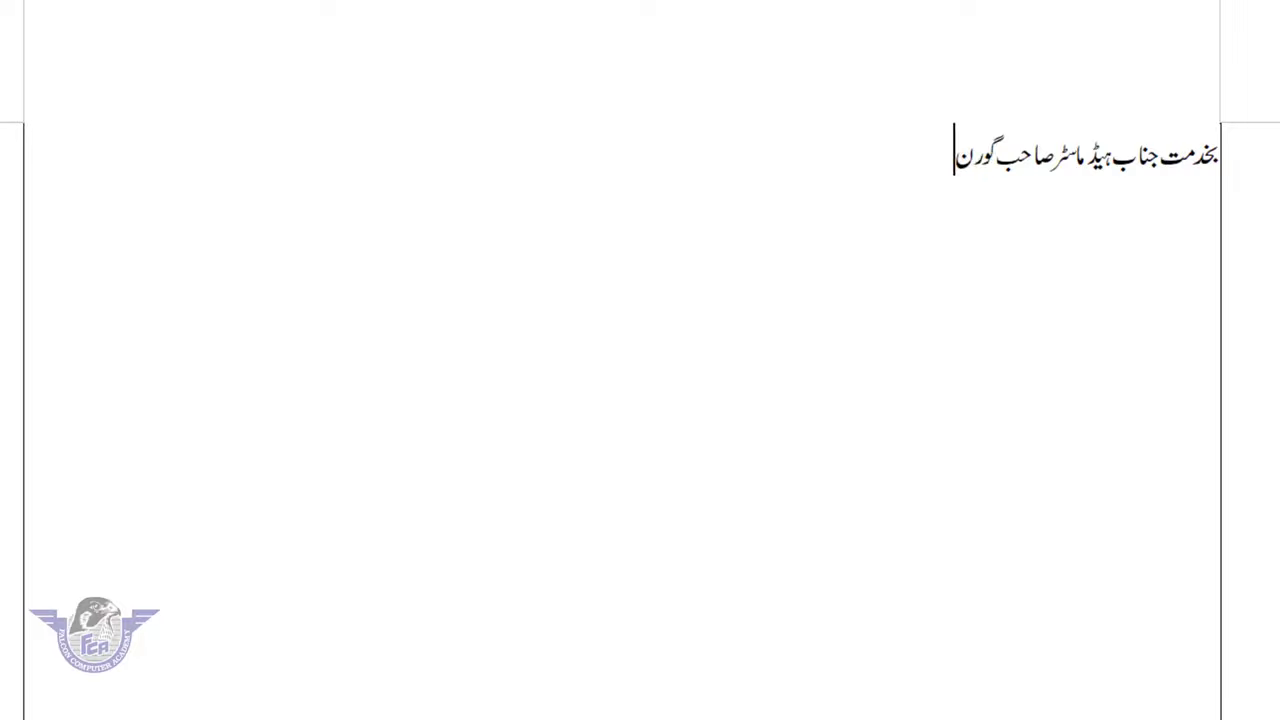
{"action": "type", "text": "مس ٹ"}
{"action": "key", "text": "BackSpace"}
{"action": "key", "text": "BackSpace"}
{"action": "key", "text": "BackSpace"}
{"action": "type", "text": "نا"}
{"action": "key", "text": "BackSpace"}
{"action": "type", "text": "ٹ سکول"}
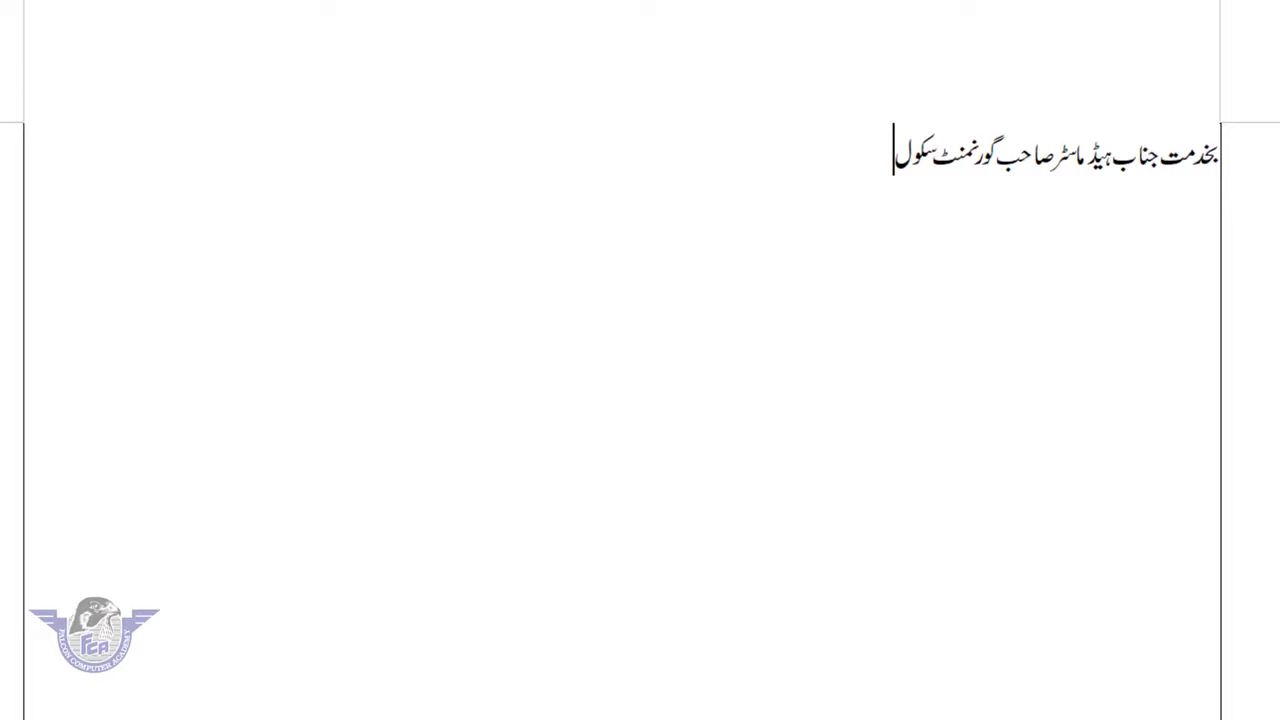
{"action": "type", "text": " ر"}
{"action": "type", "text": "حیم یار خان"}
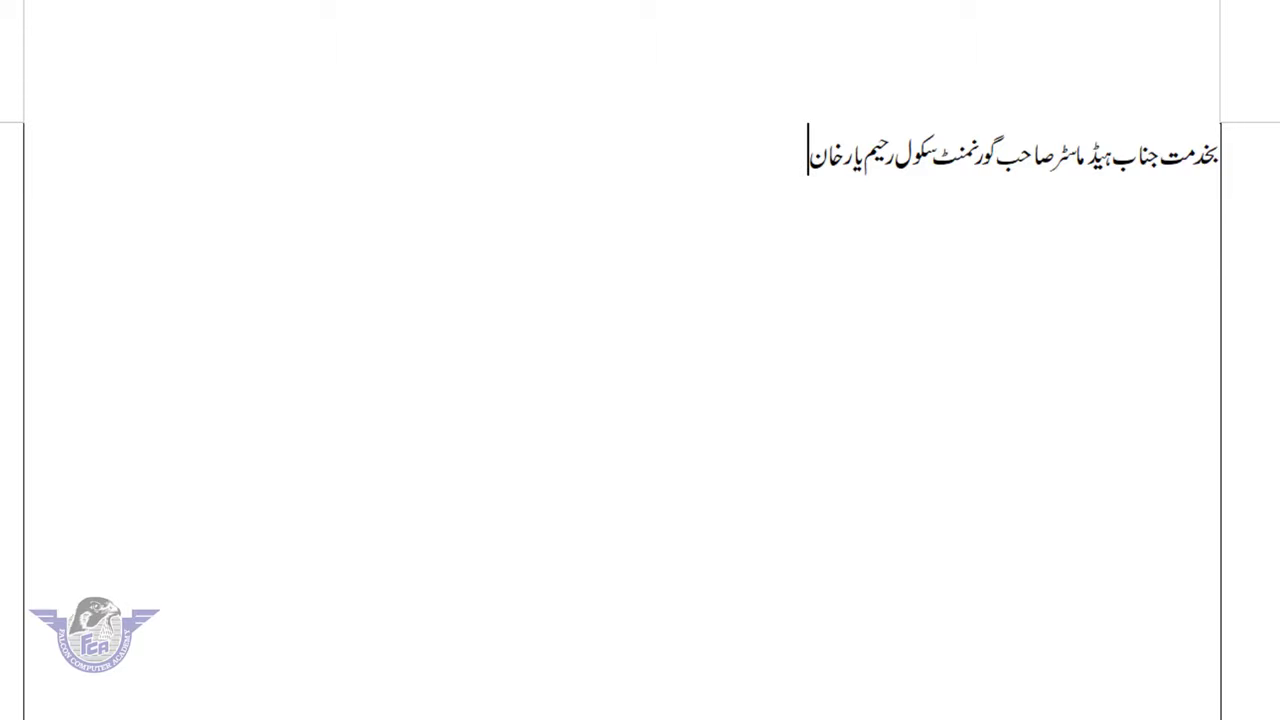
{"action": "key", "text": "Return"}
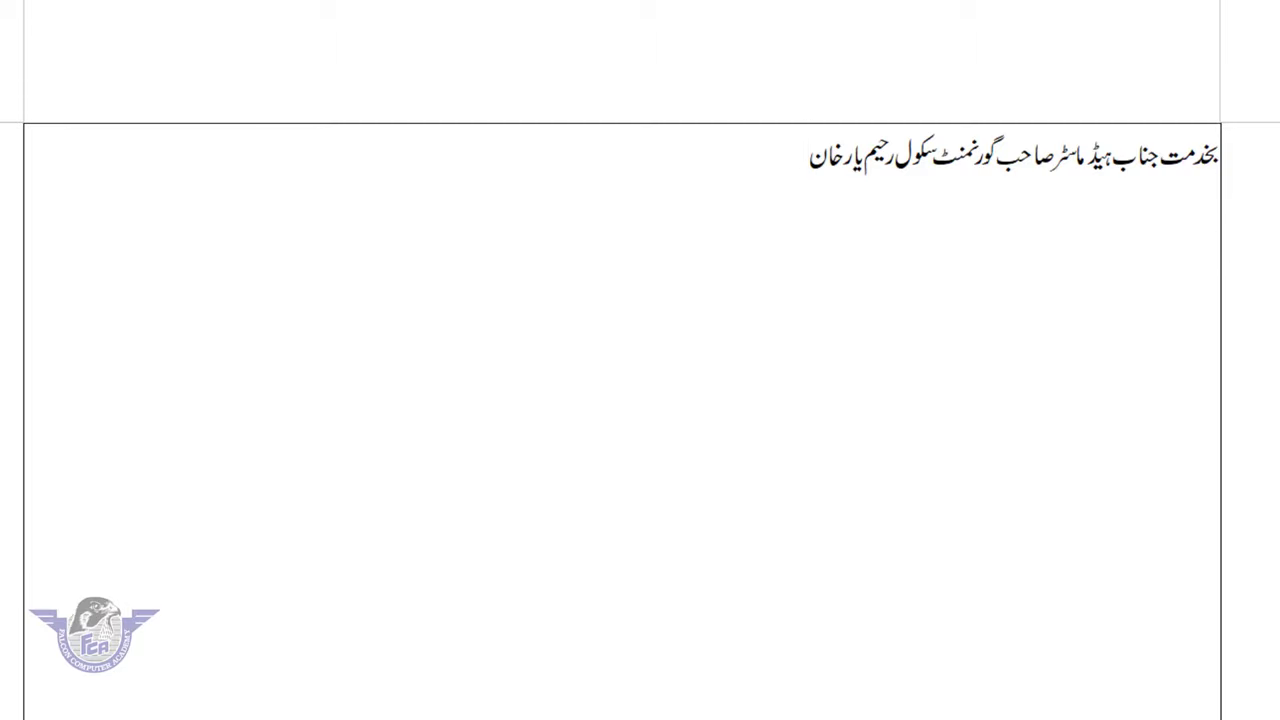
- Add the greeting 'جناب عالیٰ !' after a blank line and indent the following line
{"action": "key", "text": "Return"}
{"action": "type", "text": "جناب عالی"}
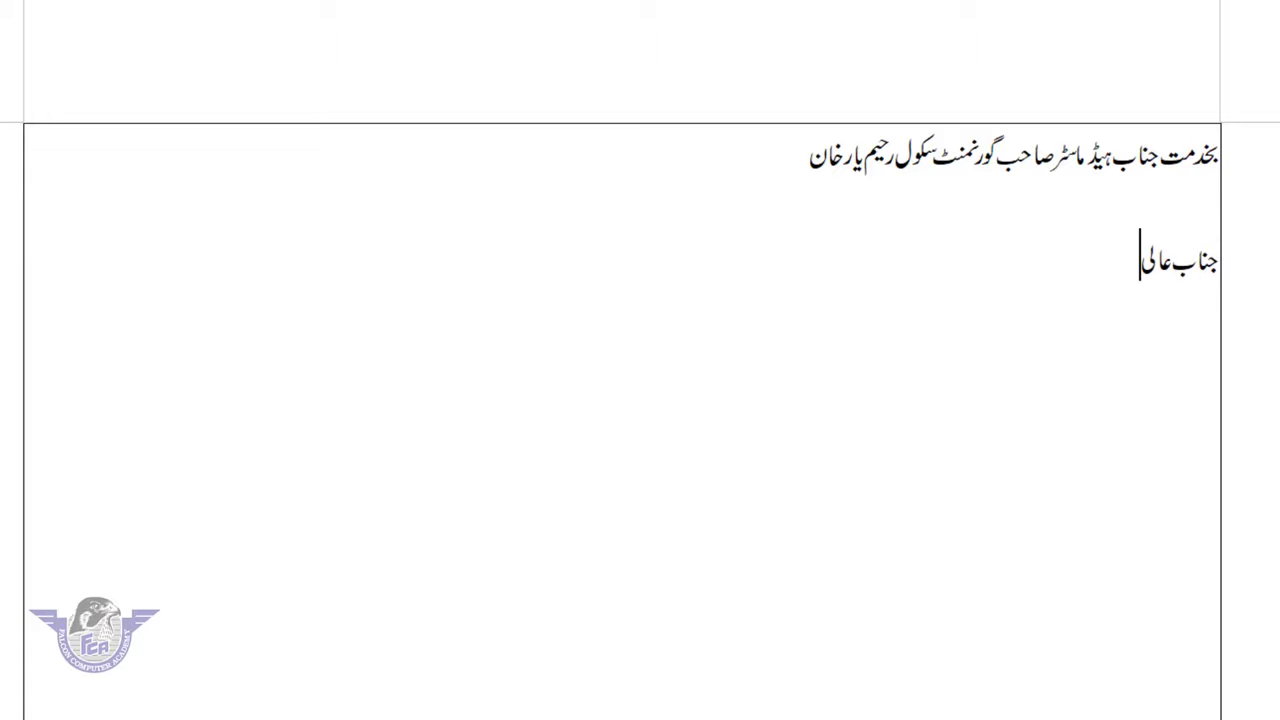
{"action": "type", "text": "ٰ"}
{"action": "type", "text": " !"}
{"action": "key", "text": "Return"}
{"action": "key", "text": "Tab"}
- Type the body paragraph requesting one day's leave, ending with 'عین نوازش ہوگی۔'
{"action": "type", "text": "گ"}
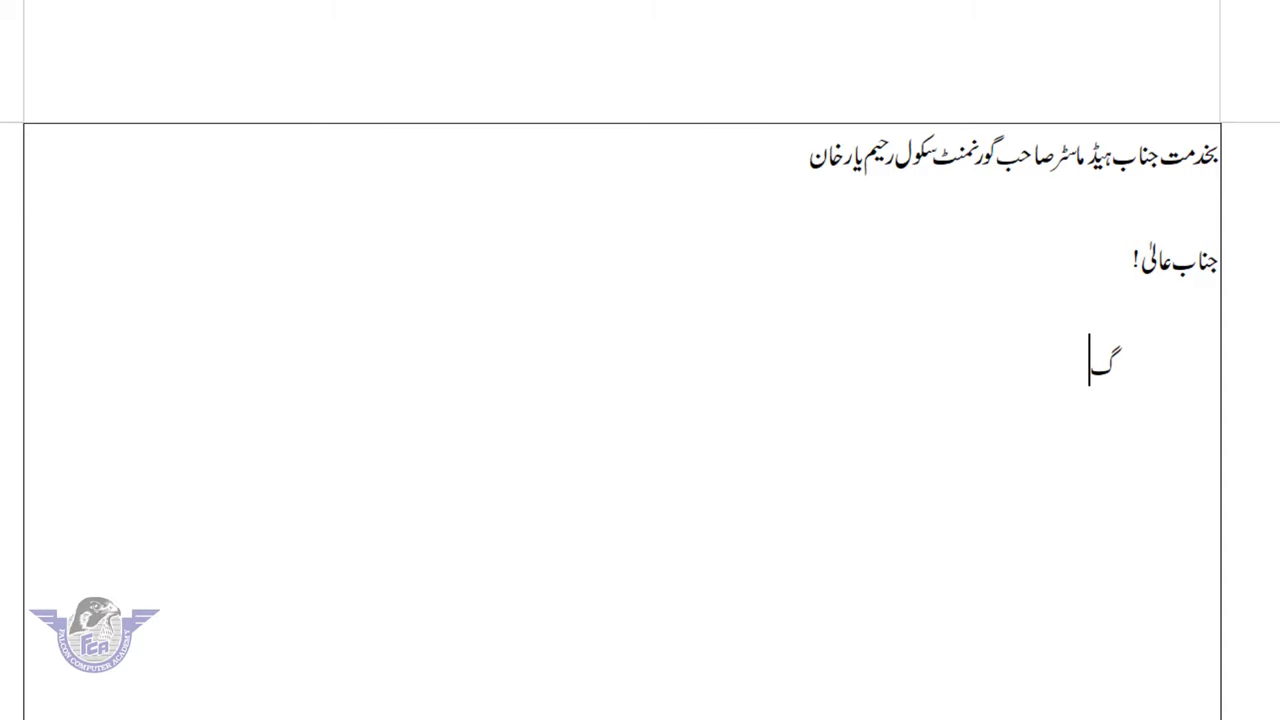
{"action": "type", "text": "زارش ہے کہ"}
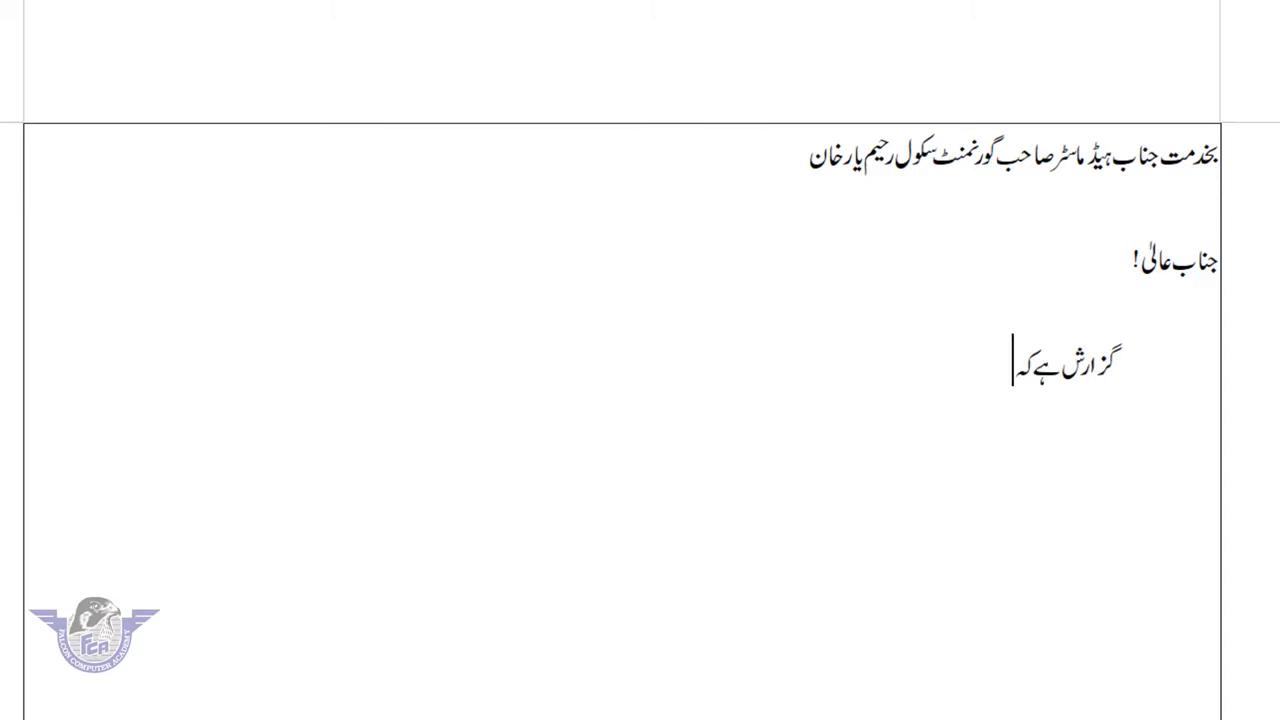
{"action": "type", "text": " !"}
{"action": "type", "text": "فدوی"}
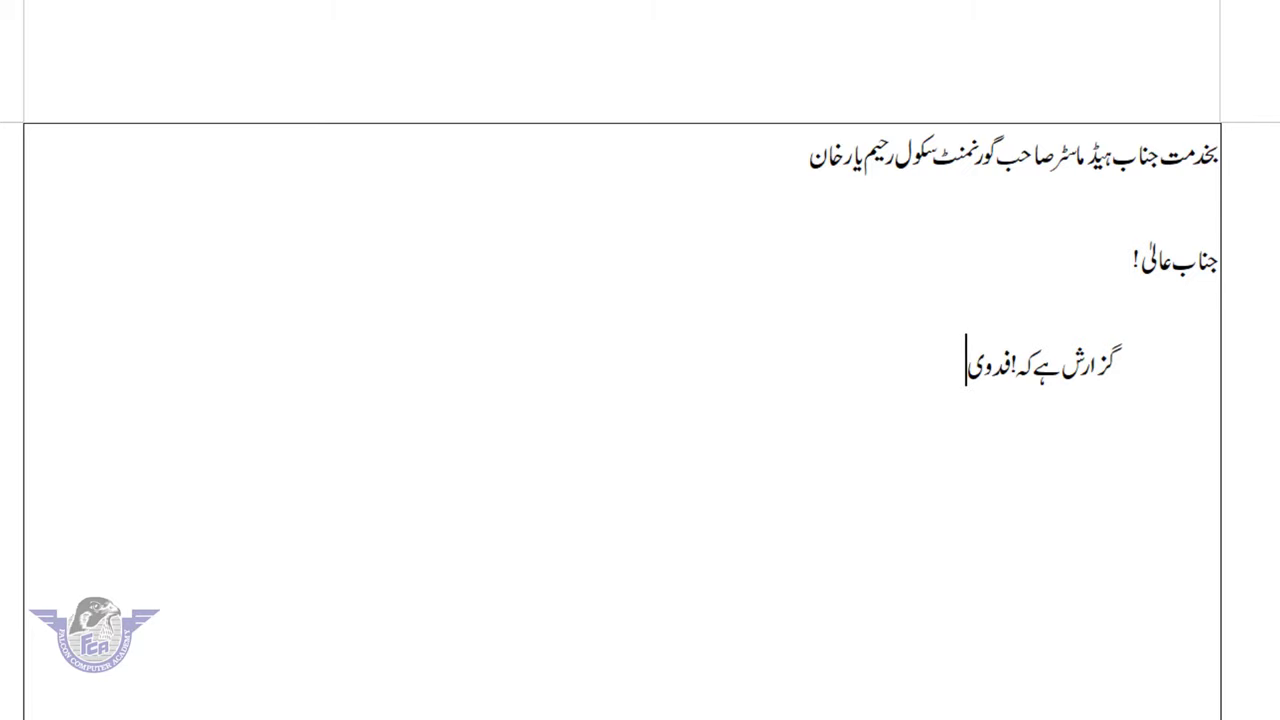
{"action": "type", "text": " کو گھر پر ضرو"}
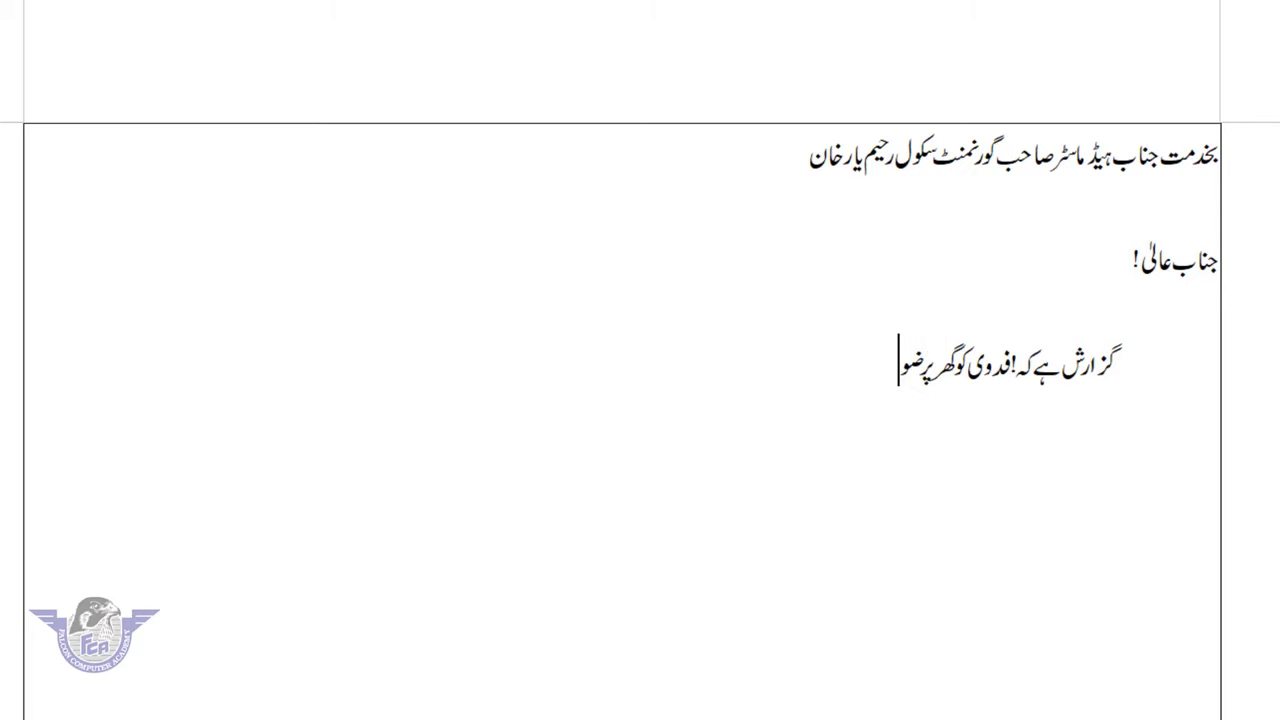
{"action": "type", "text": "ری"}
{"action": "key", "text": "BackSpace"}
{"action": "key", "text": "BackSpace"}
{"action": "key", "text": "BackSpace"}
{"action": "type", "text": "روری"}
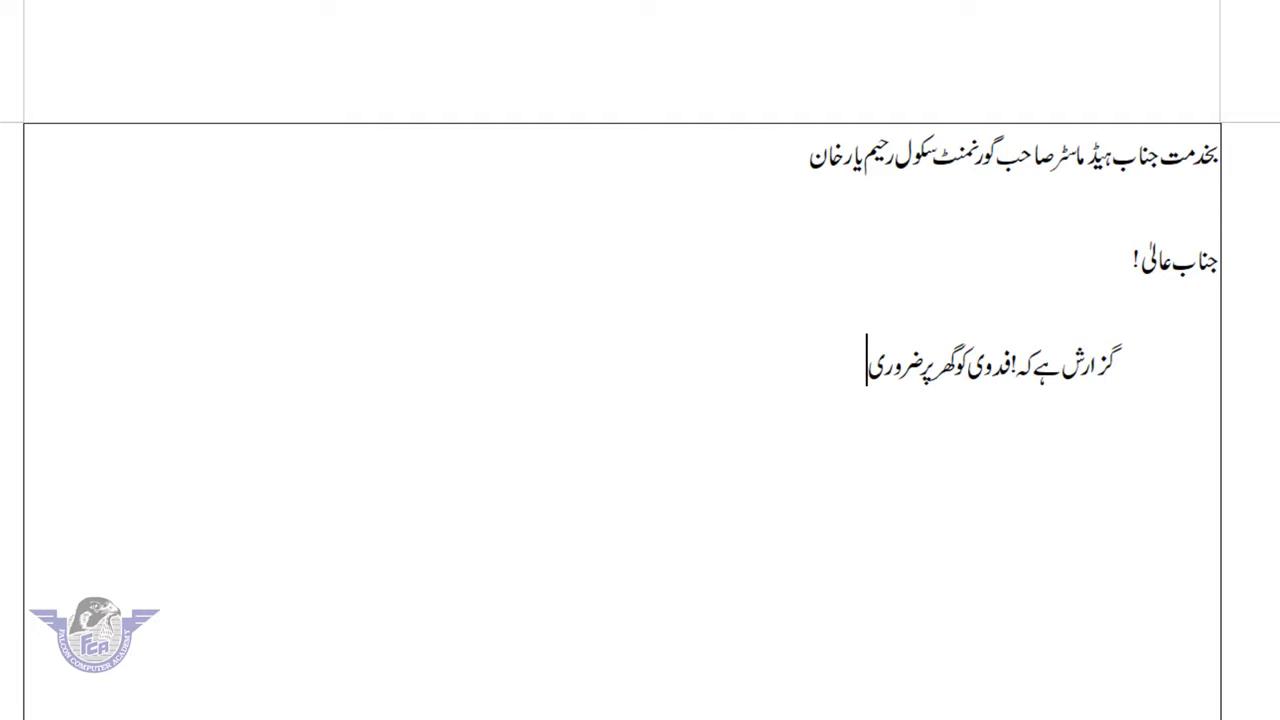
{"action": "type", "text": " کام ہے۔جس کی"}
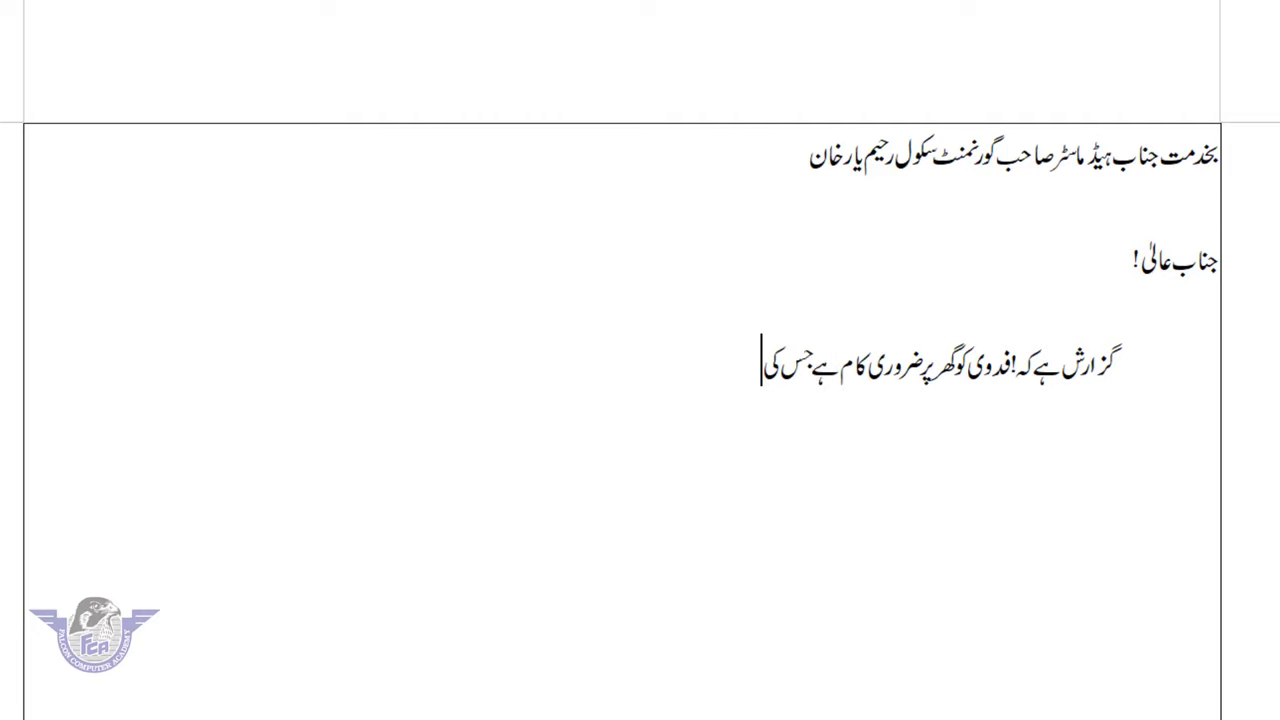
{"action": "type", "text": " وجہ سے"}
{"action": "type", "text": " سکول م"}
{"action": "key", "text": "BackSpace"}
{"action": "type", "text": "م"}
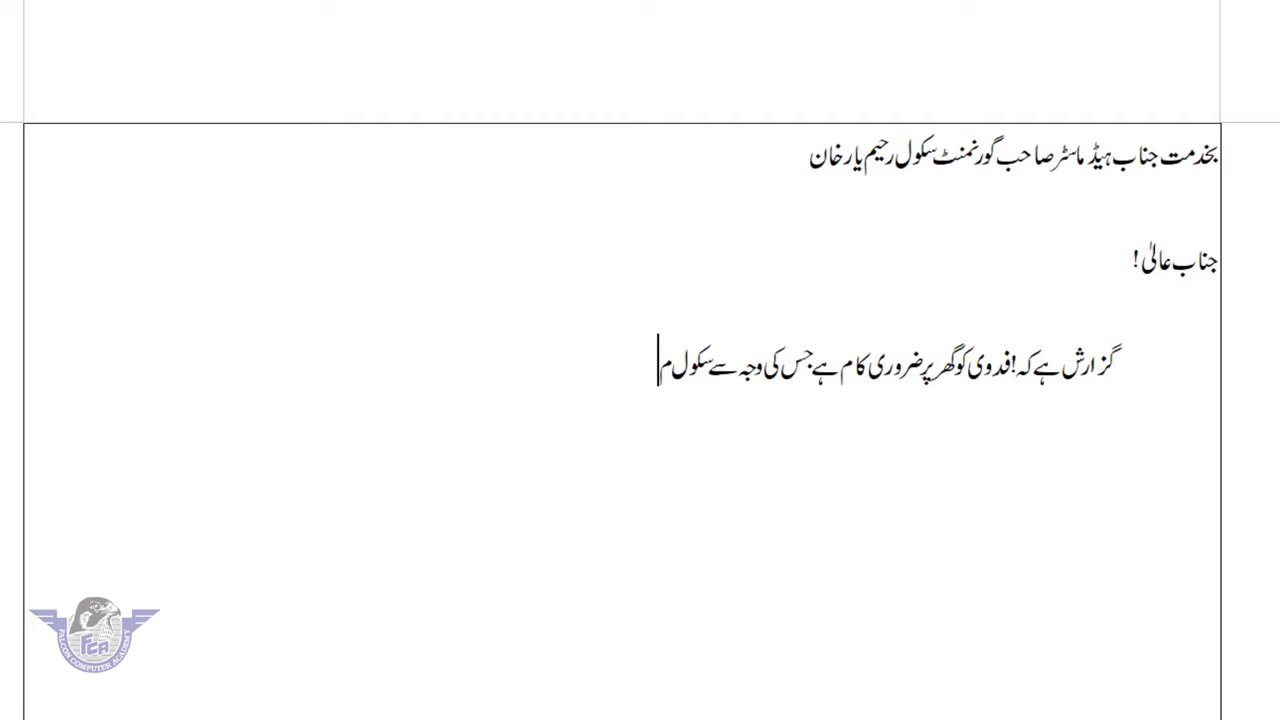
{"action": "type", "text": "یں حا"}
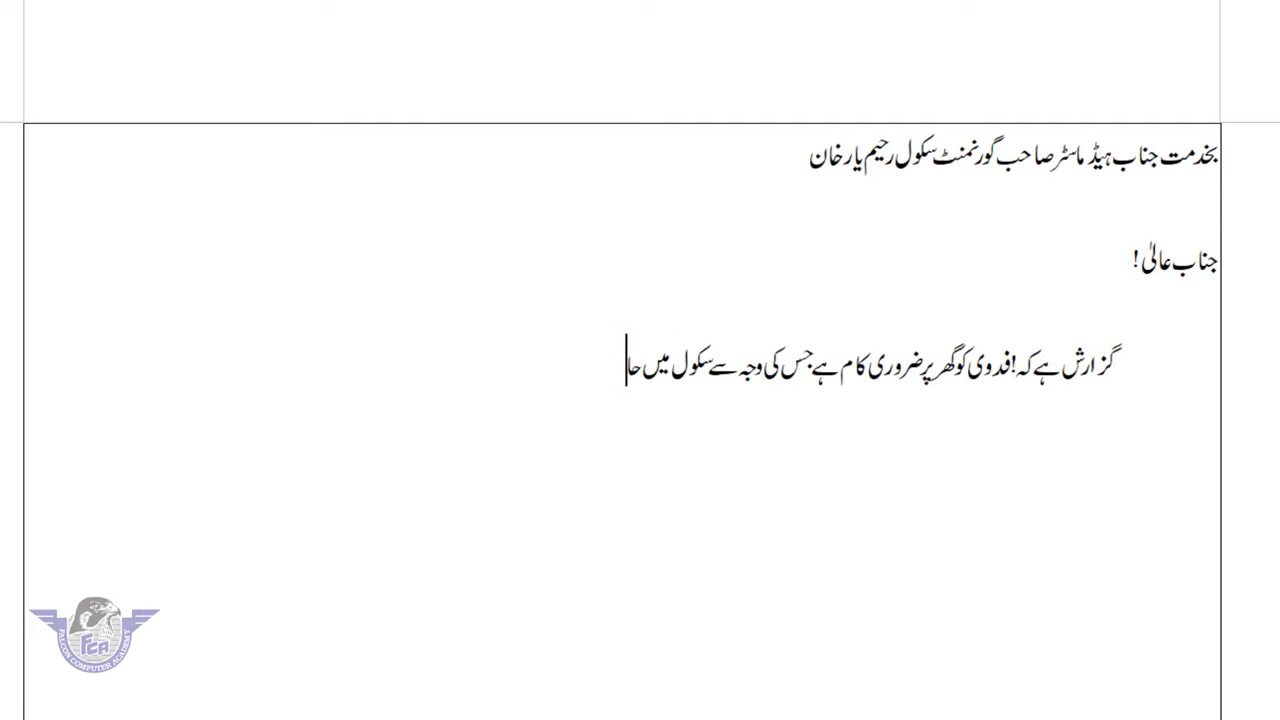
{"action": "type", "text": "ضر ہونے سے قا"}
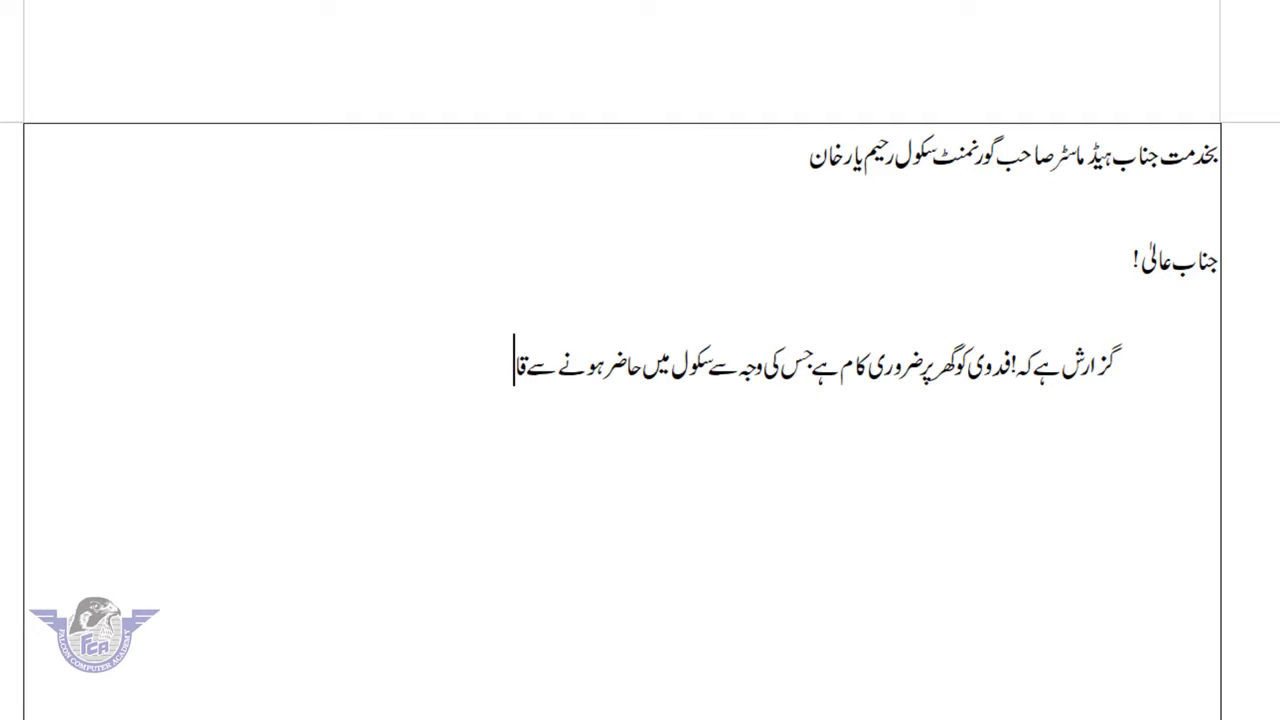
{"action": "type", "text": "صر"}
{"action": "type", "text": " ہوں مہربانی"}
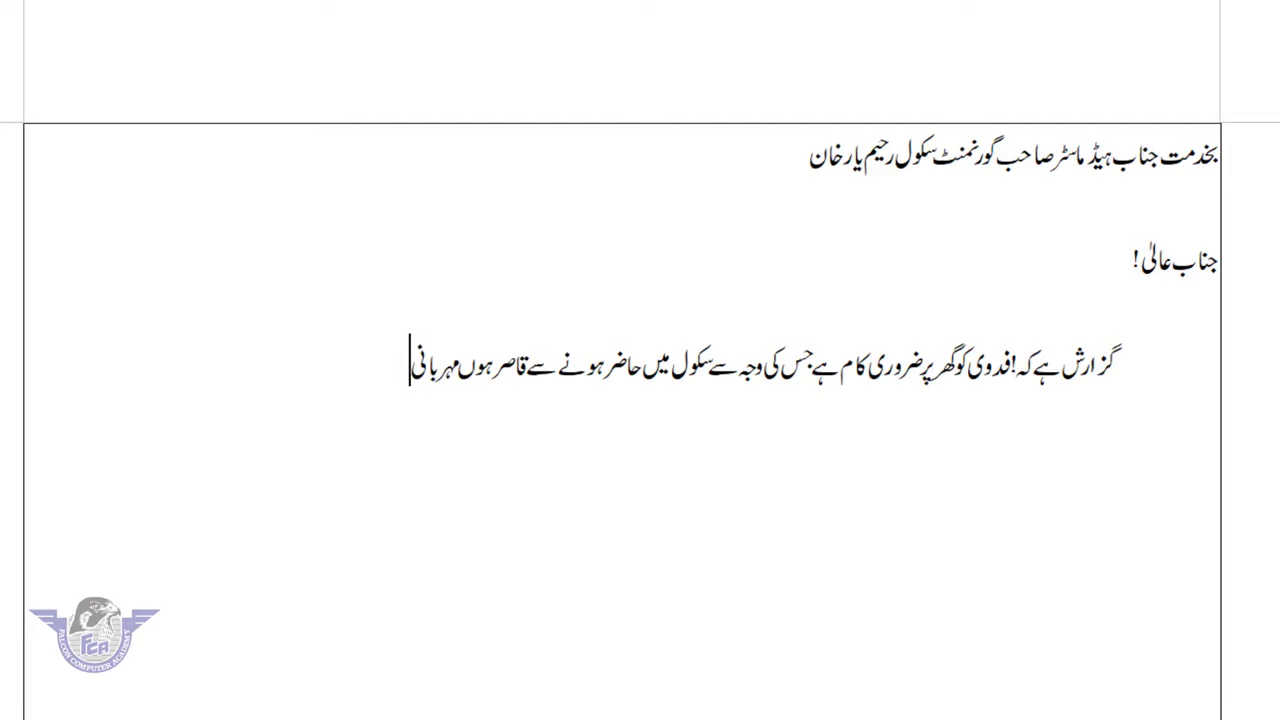
{"action": "type", "text": " فرما کر ایک"}
{"action": "type", "text": " یوم کی رخص"}
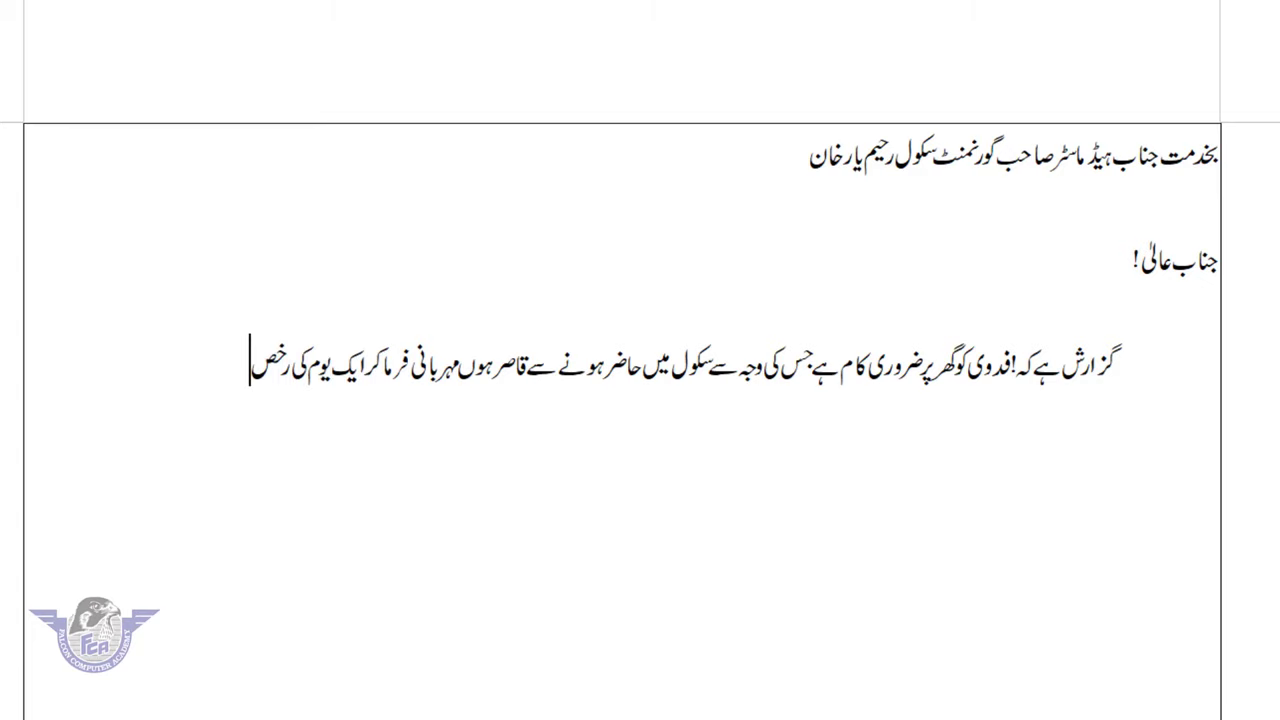
{"action": "type", "text": "ت عنائت فرما"}
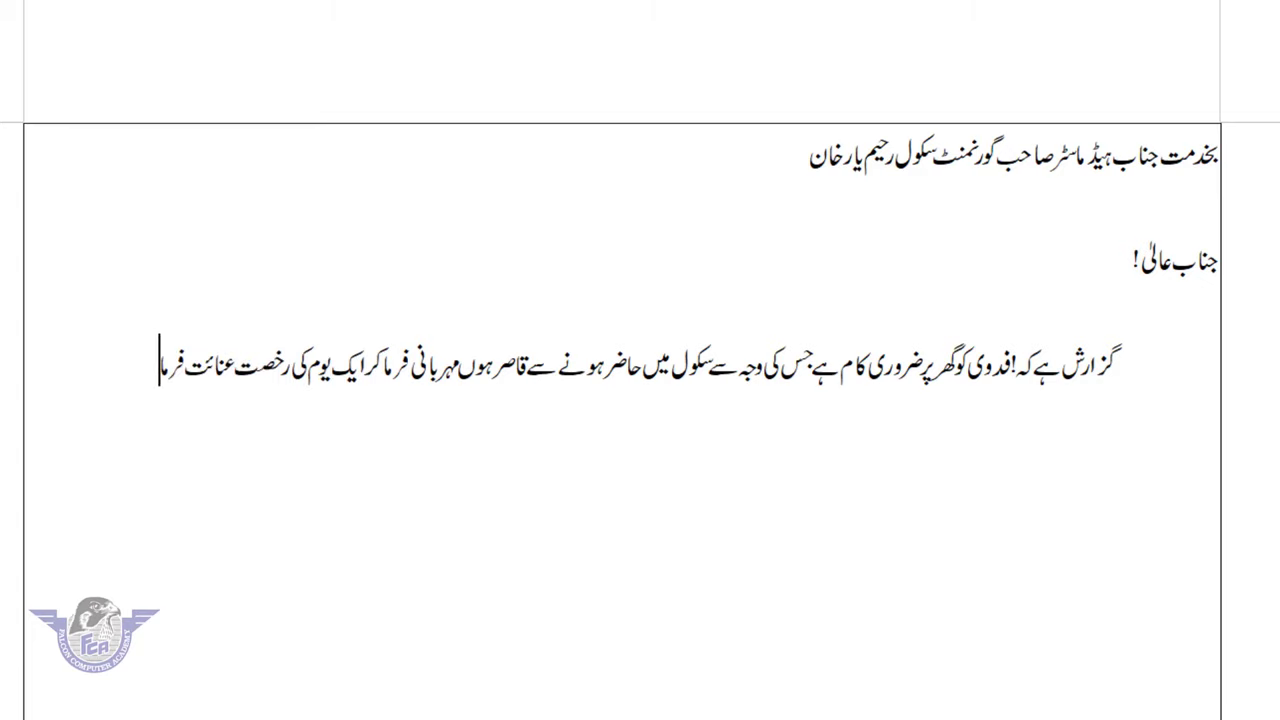
{"action": "type", "text": "ئی جائے۔"}
{"action": "type", "text": "ع"}
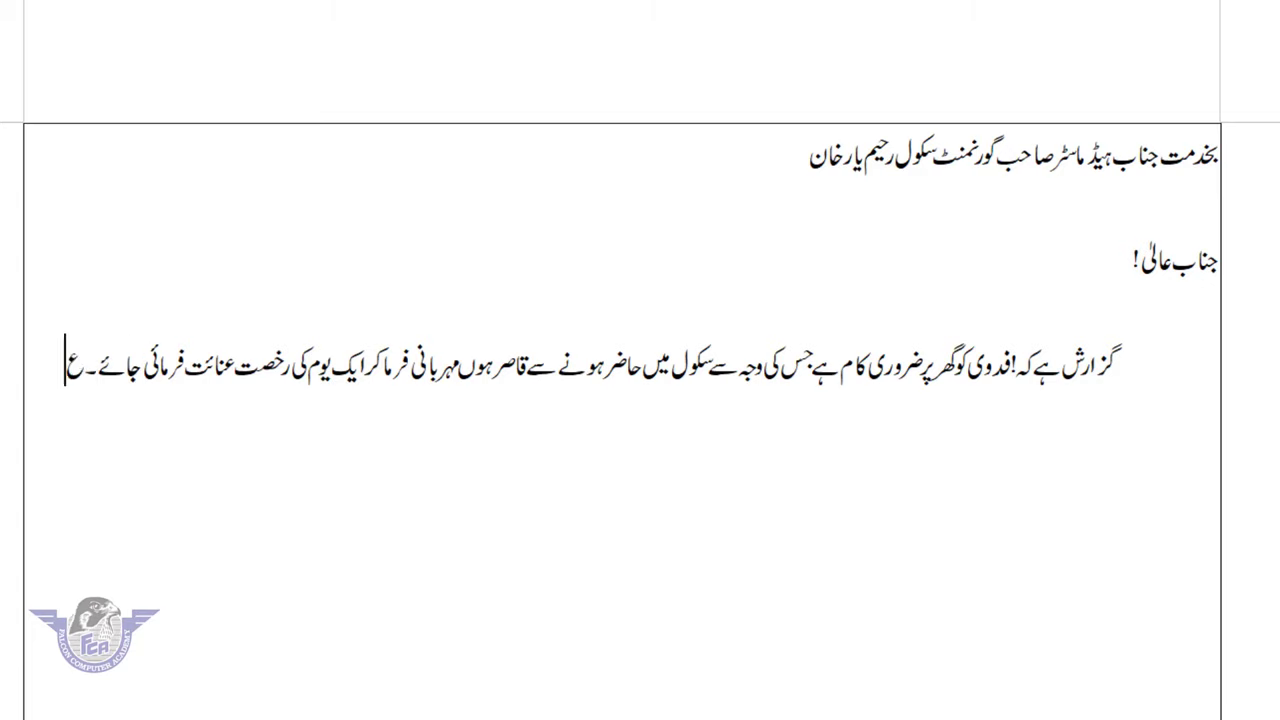
{"action": "type", "text": "ین نوازش "}
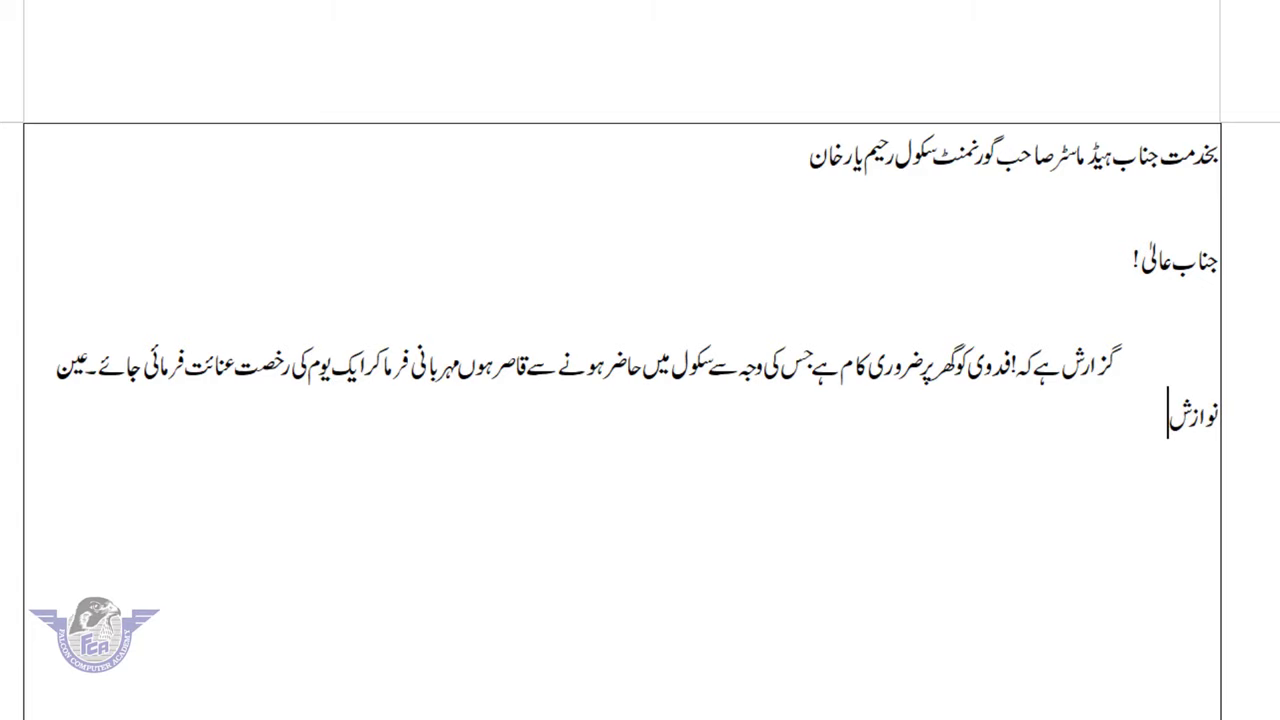
{"action": "type", "text": "ہوگہ۔"}
{"action": "key", "text": "BackSpace"}
{"action": "key", "text": "BackSpace"}
{"action": "type", "text": "ی۔"}
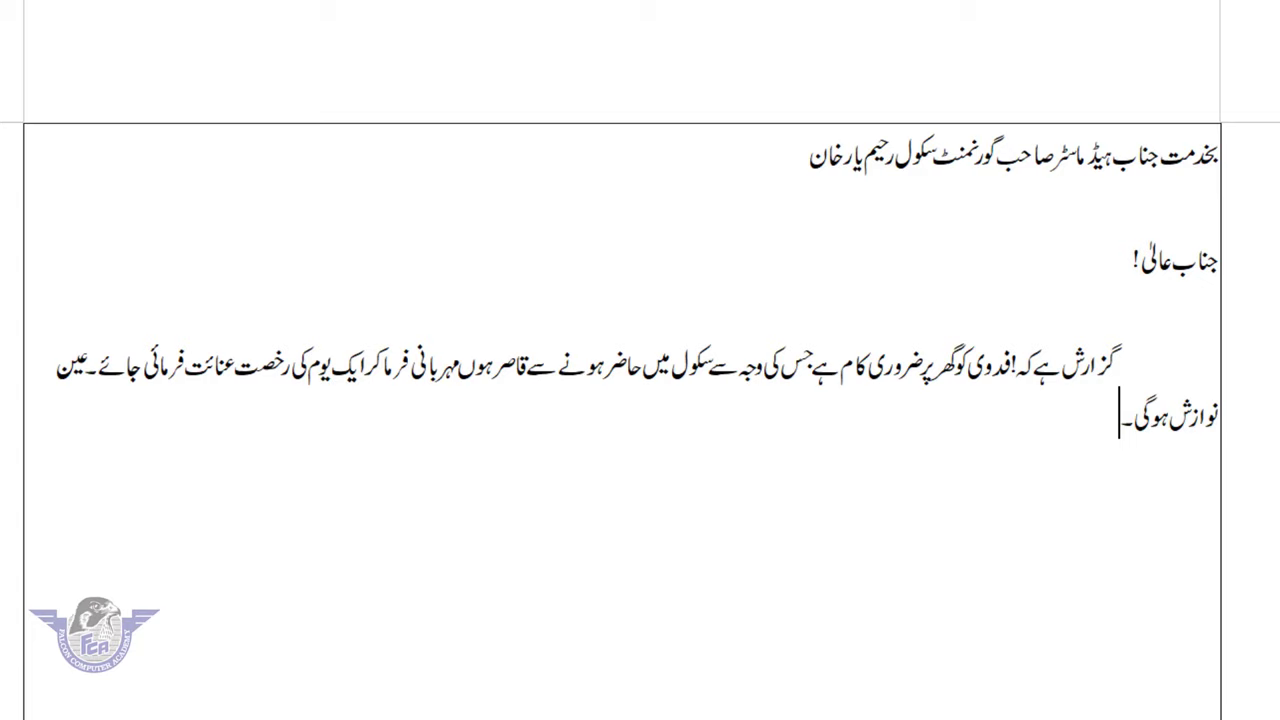
- Set all of the letter's text to 24pt
{"action": "left_click_drag", "start_coordinate": [1063, 449], "coordinate": [1215, 137]}
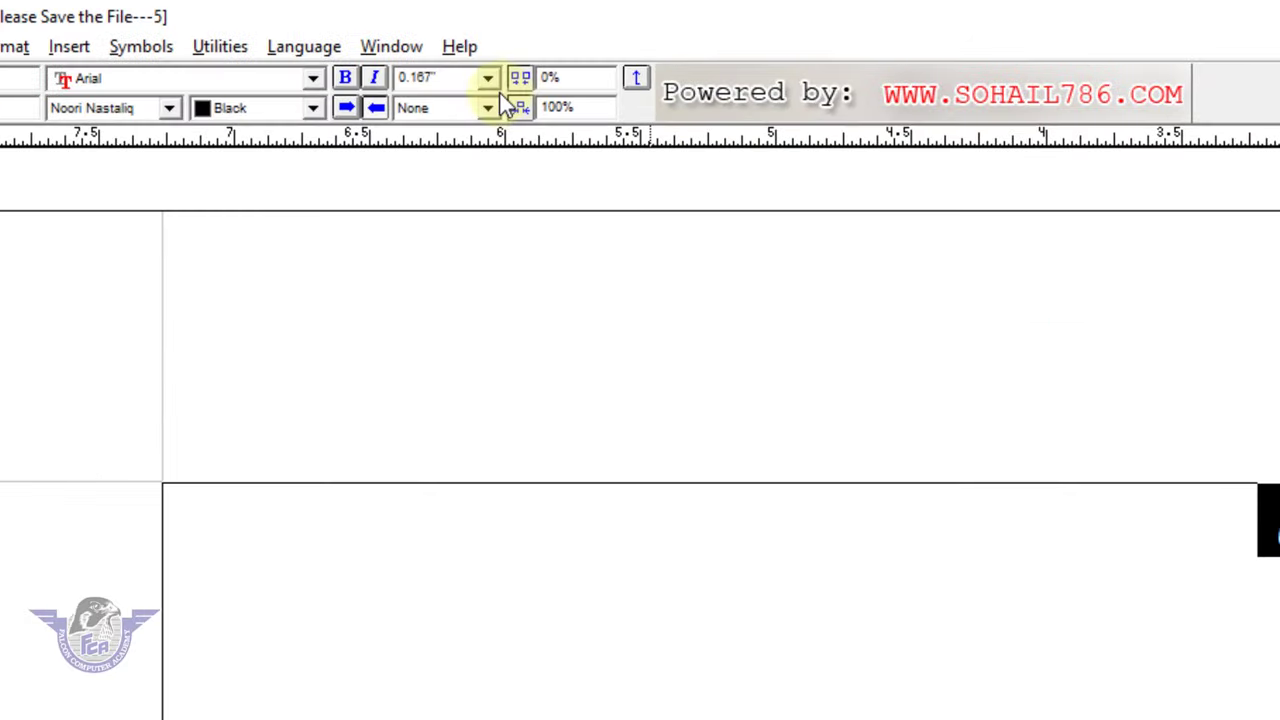
{"action": "left_click", "coordinate": [487, 77]}
{"action": "left_click", "coordinate": [420, 204]}
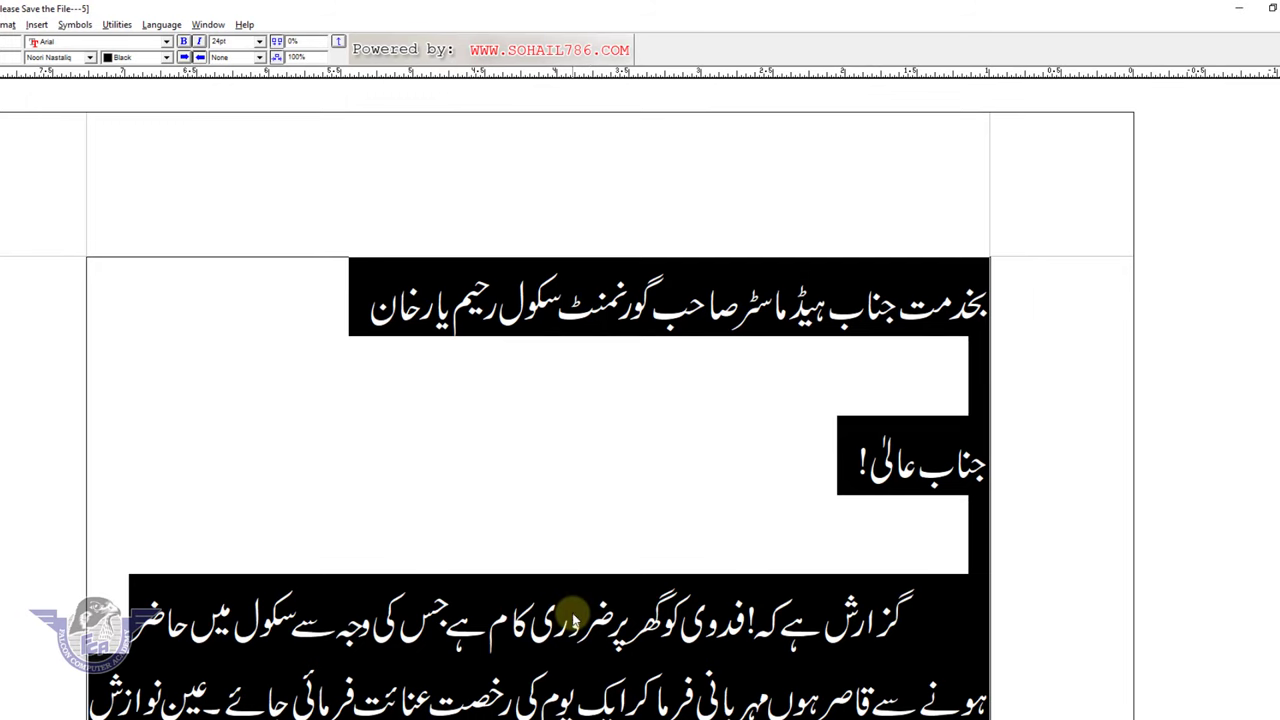
- Centre the address and greeting lines and move 'عین نوازش ہوگی۔' onto its own line
{"action": "scroll", "coordinate": [578, 614], "scroll_direction": "down", "scroll_amount": 2}
{"action": "left_click", "coordinate": [682, 325]}
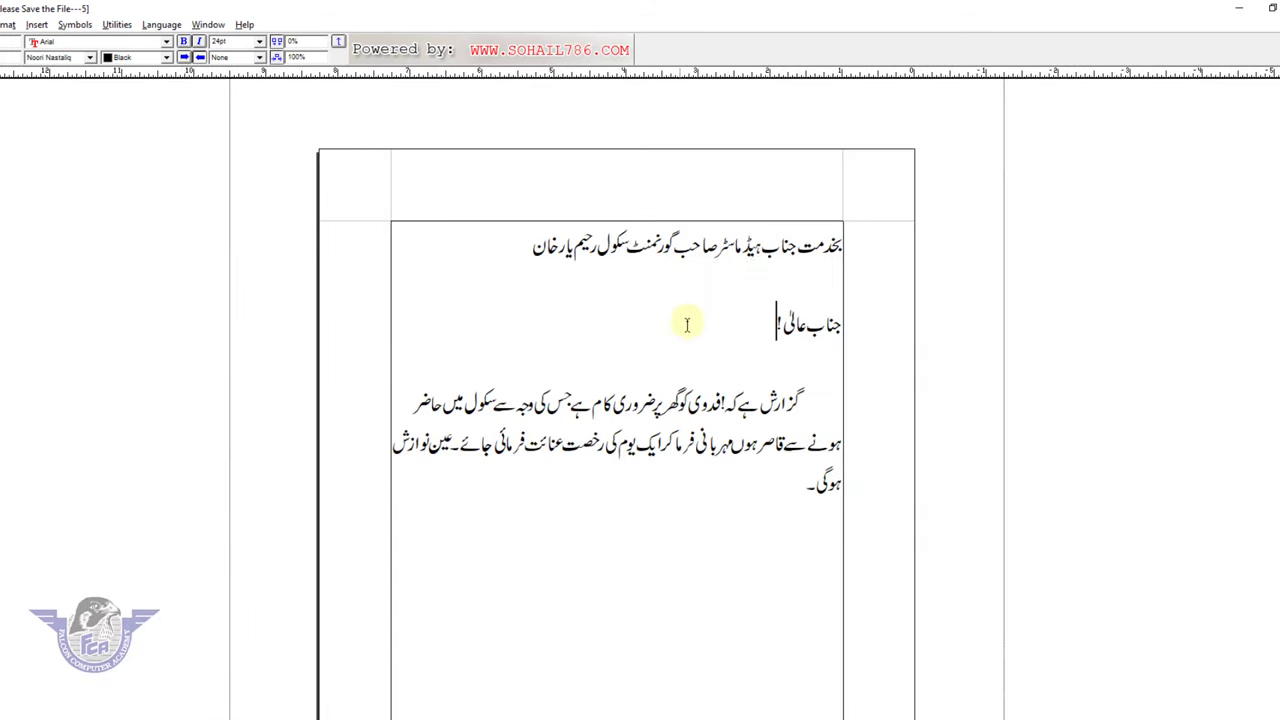
{"action": "mouse_move", "coordinate": [698, 318]}
{"action": "left_mouse_down"}
{"action": "mouse_move", "coordinate": [864, 268]}
{"action": "mouse_move", "coordinate": [864, 250]}
{"action": "left_mouse_up"}
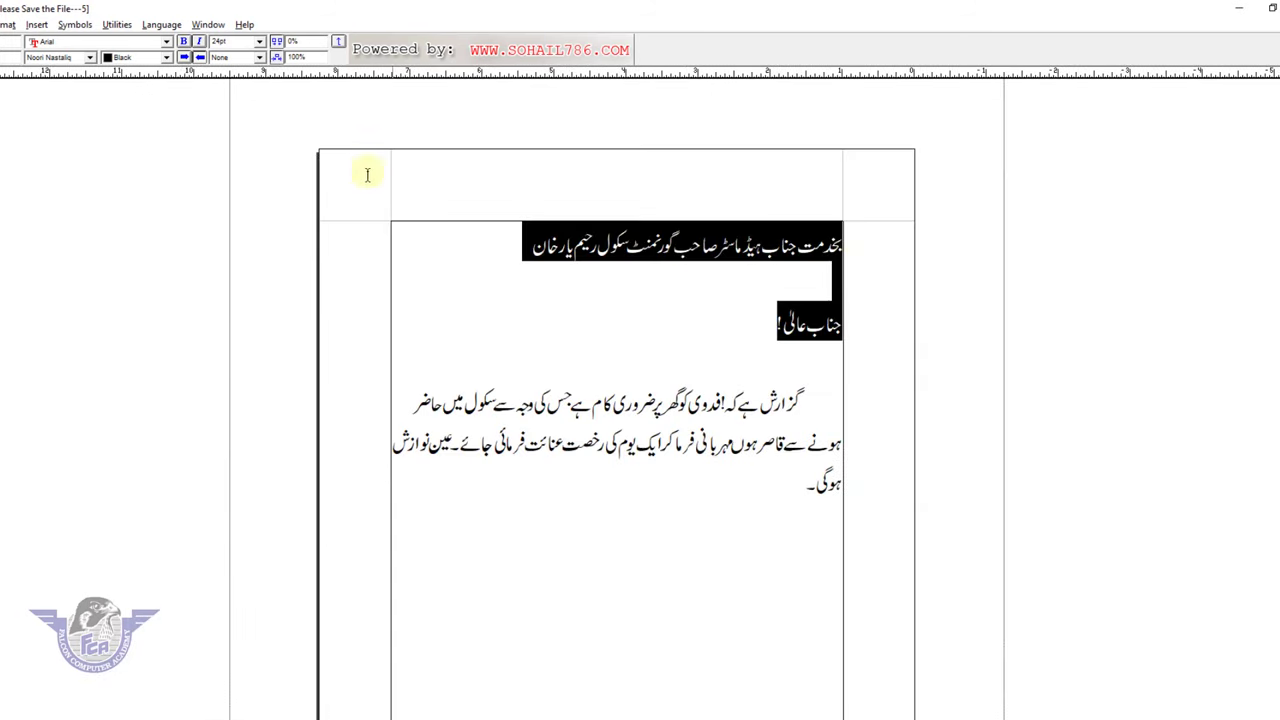
{"action": "key", "text": "ctrl+shift+c"}
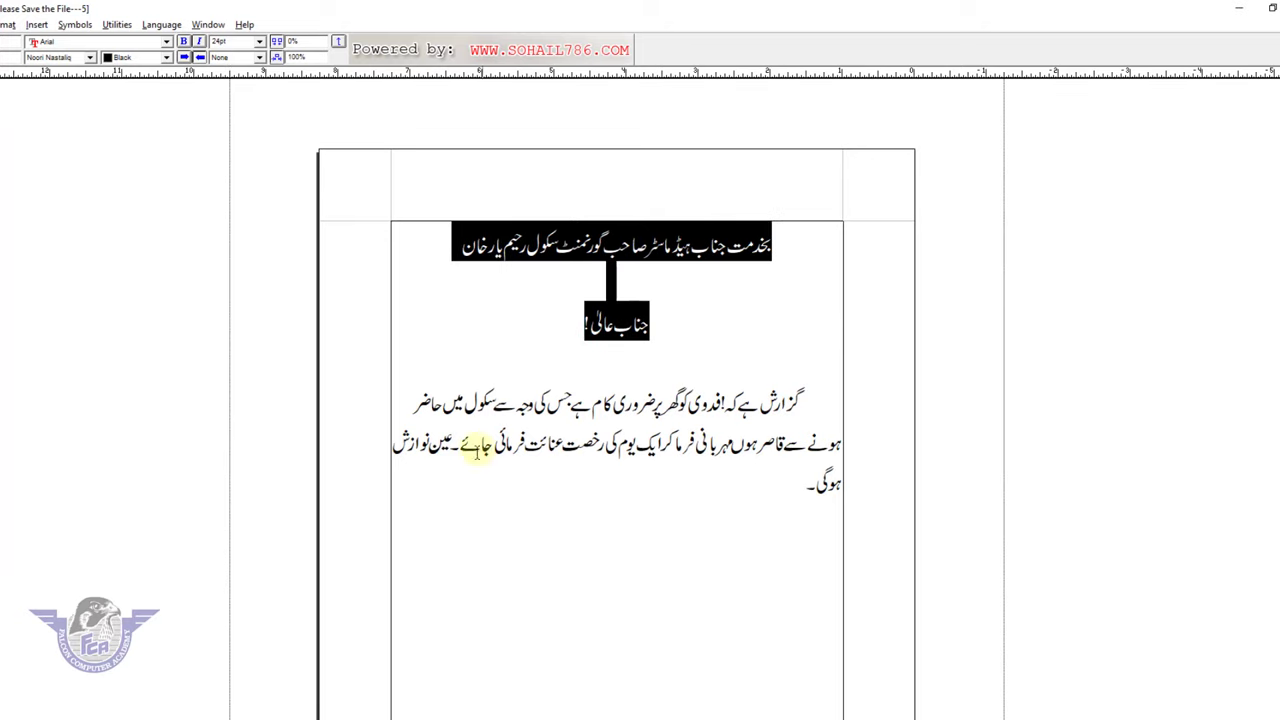
{"action": "left_click", "coordinate": [452, 450]}
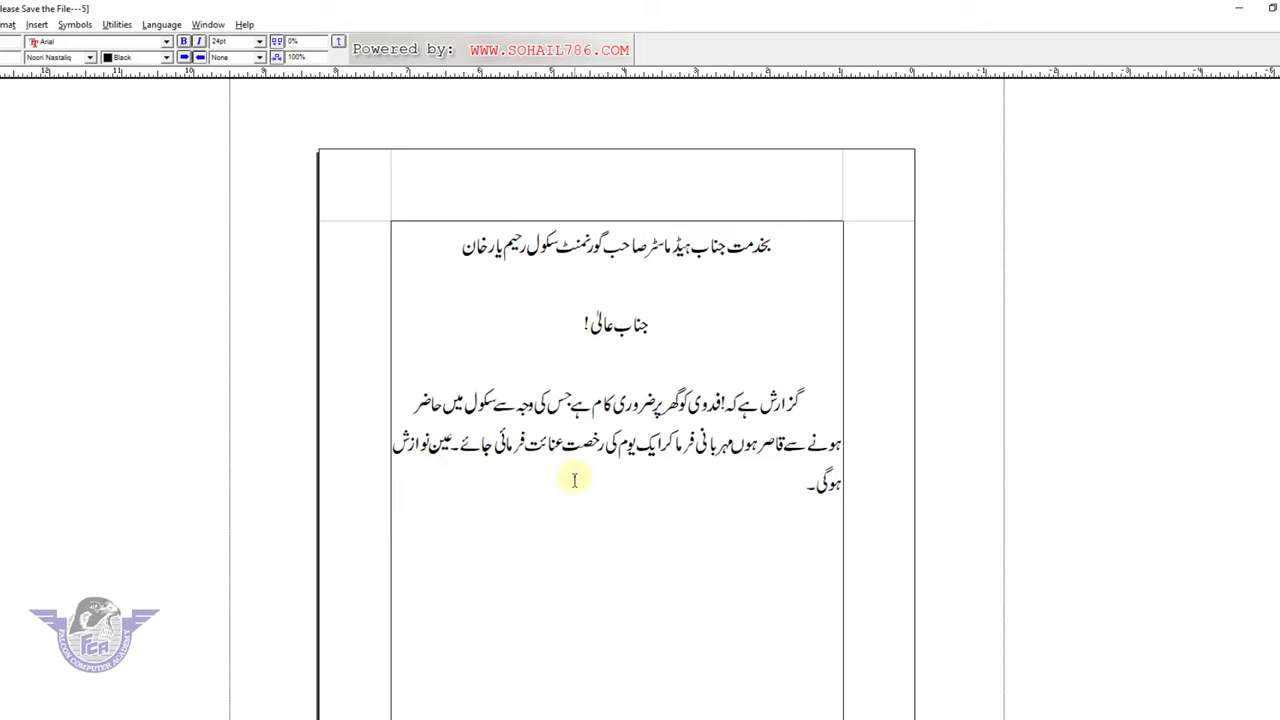
{"action": "key", "text": "Return"}
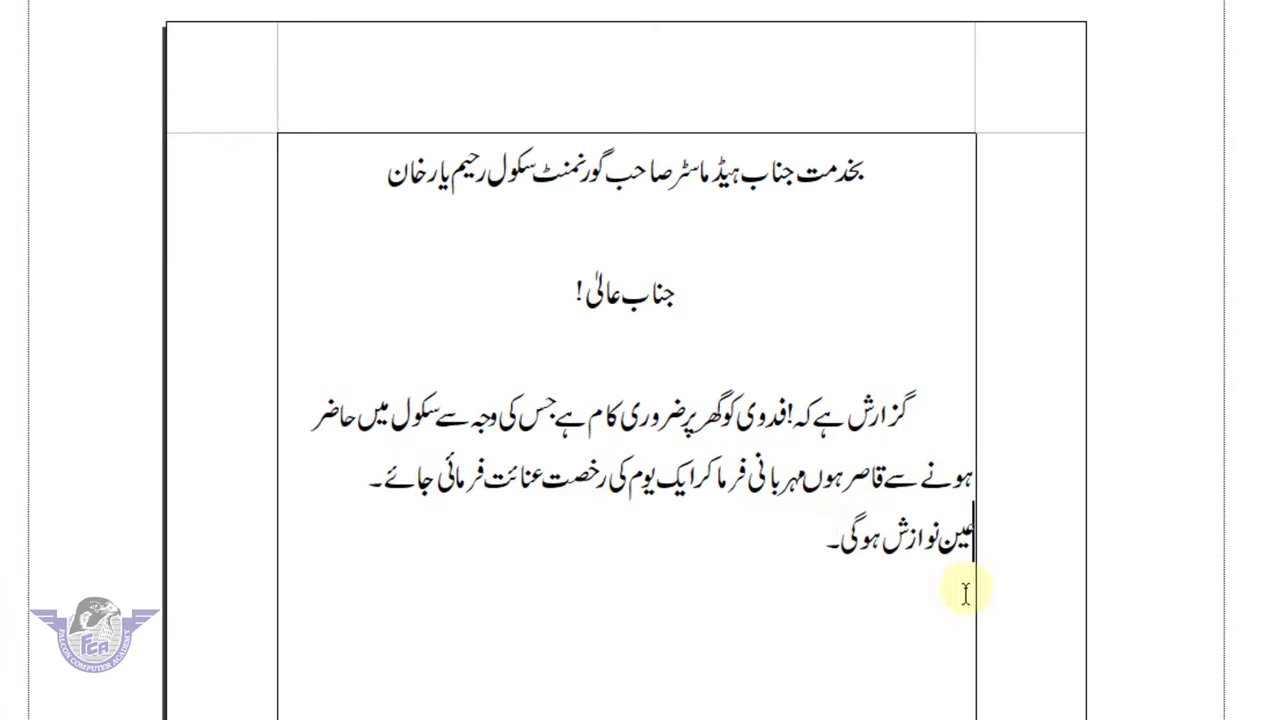
{"action": "left_click_drag", "start_coordinate": [368, 484], "coordinate": [965, 428]}
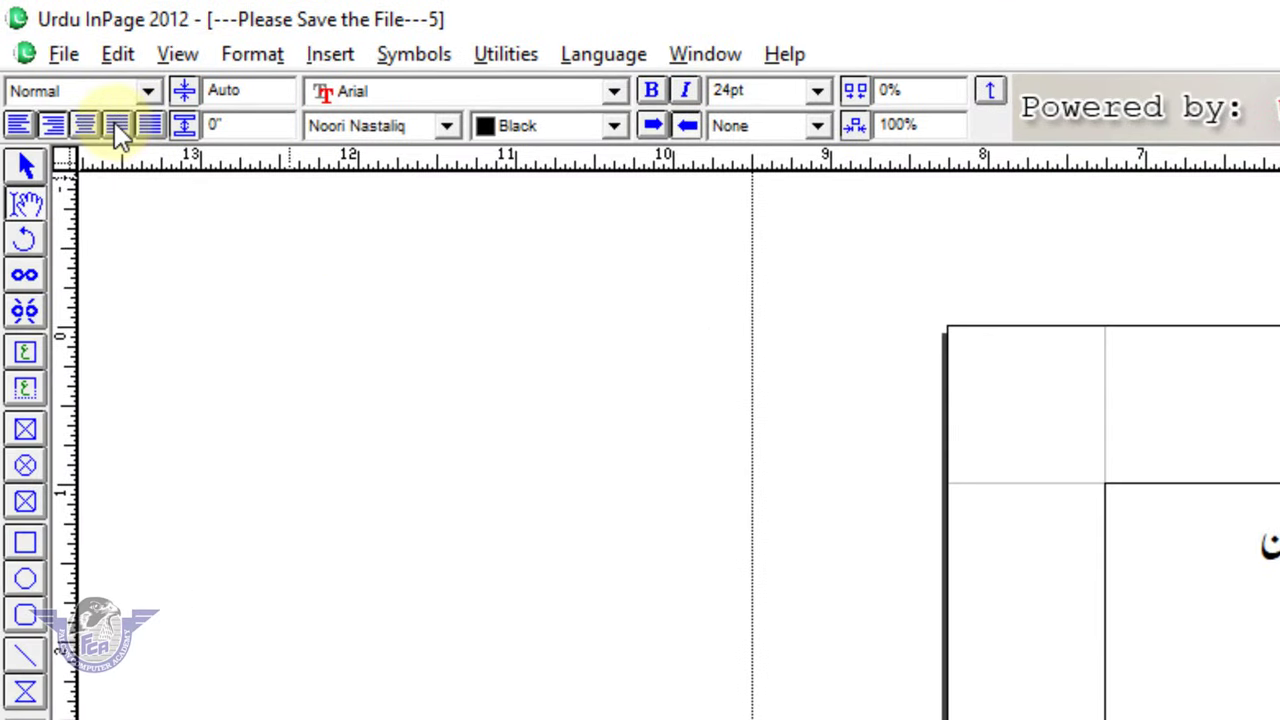
- Justify the request paragraph and tab-indent the 'عین نوازش ہوگی۔' line from the right margin
{"action": "left_click", "coordinate": [117, 128]}
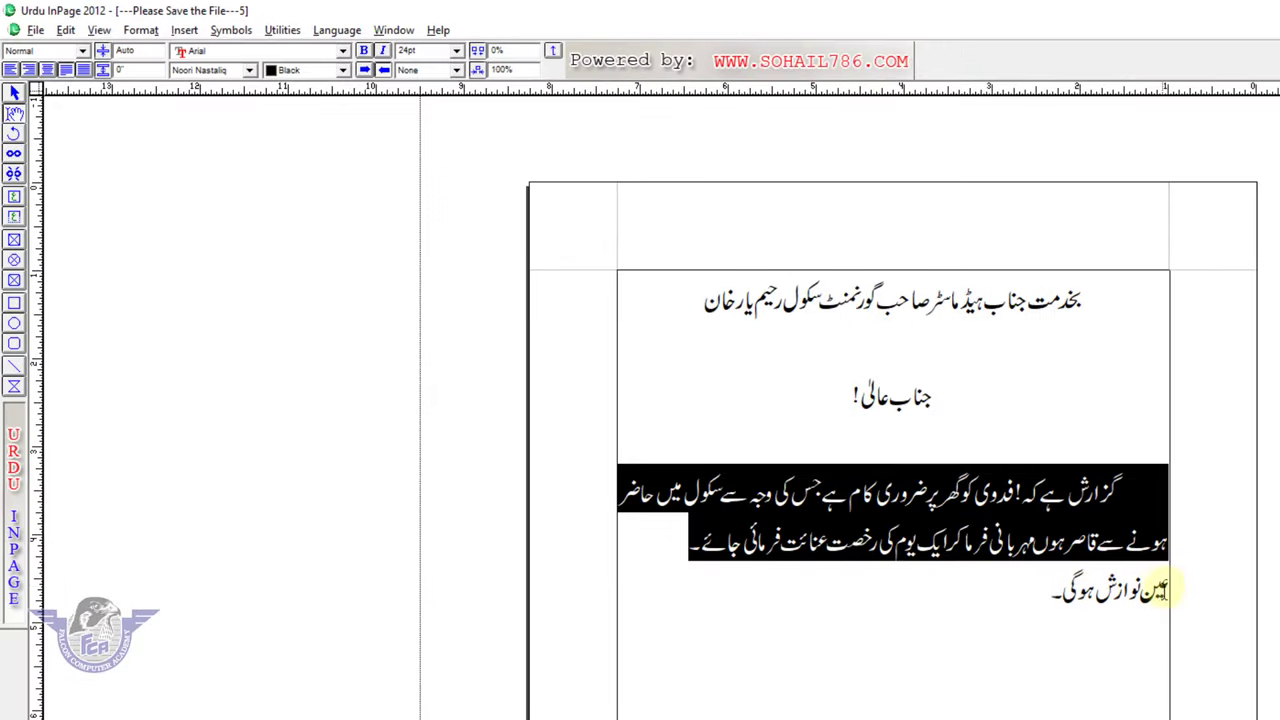
{"action": "left_click", "coordinate": [1166, 590]}
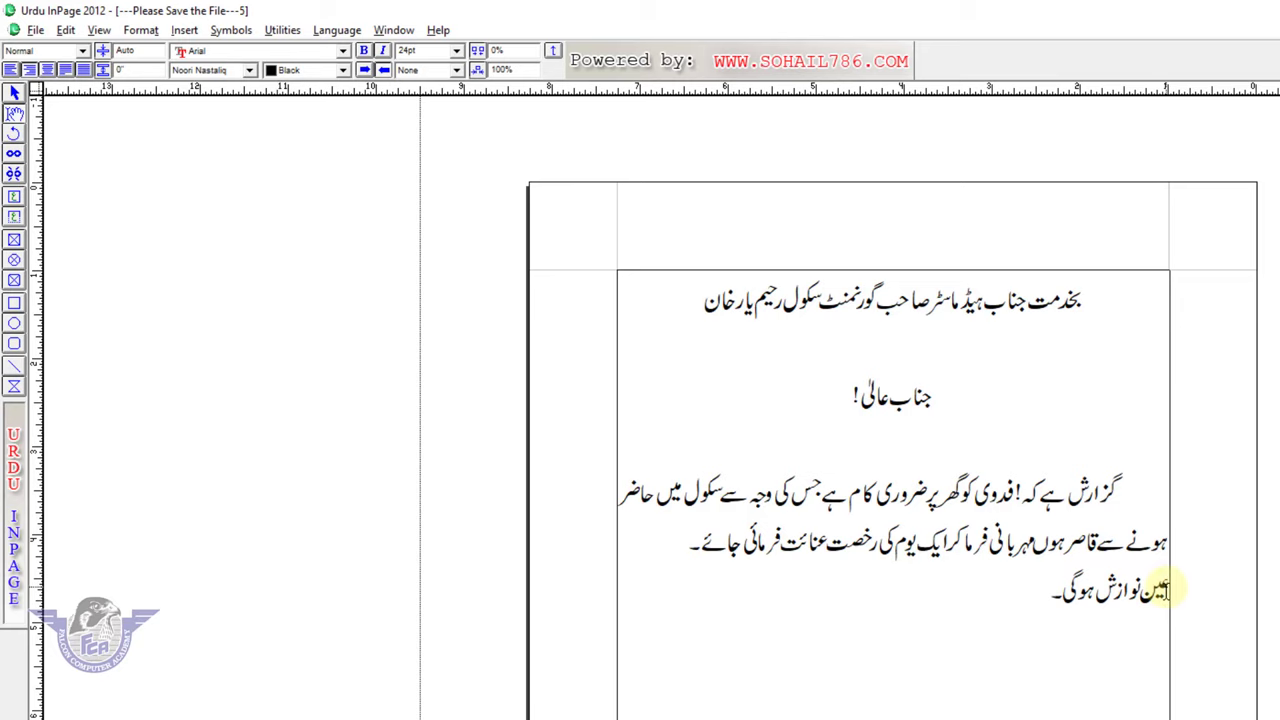
{"action": "key", "text": "Tab"}
{"action": "key", "text": "Tab"}
{"action": "key", "text": "Tab"}
{"action": "key", "text": "Tab"}
{"action": "key", "text": "Tab"}
{"action": "key", "text": "Tab"}
{"action": "key", "text": "Tab"}
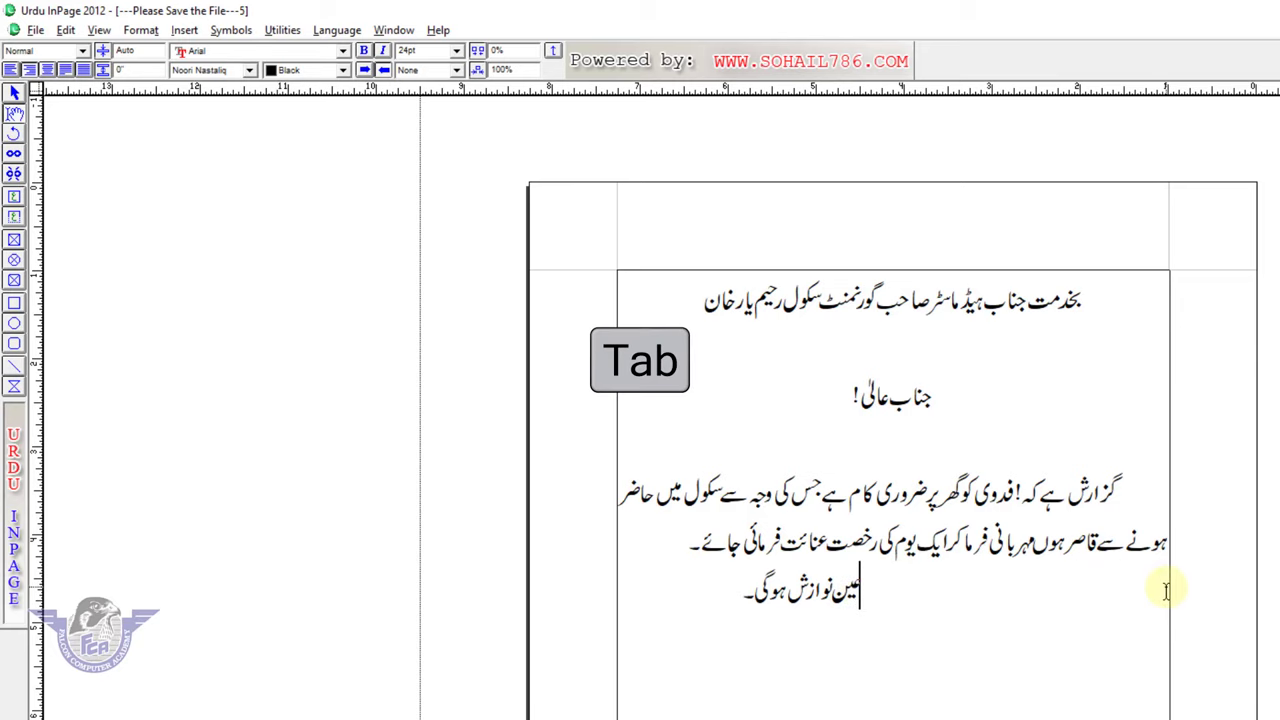
{"action": "key", "text": "Tab"}
{"action": "key", "text": "Tab"}
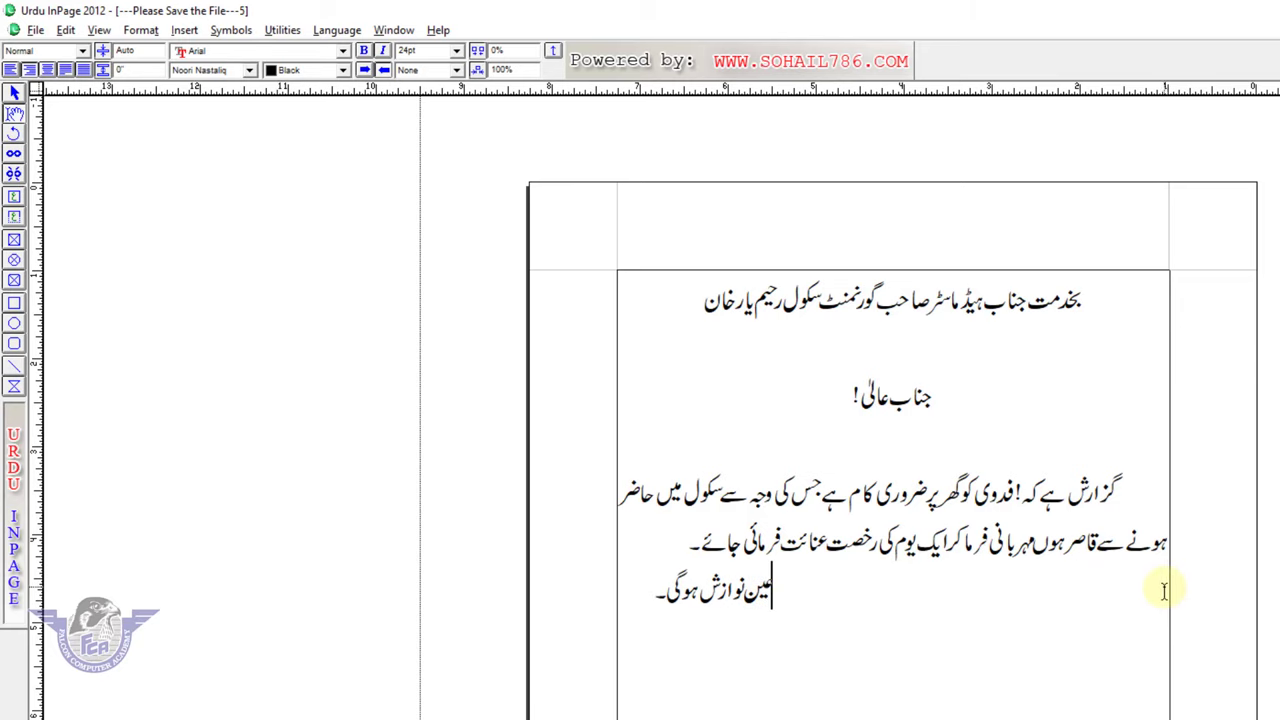
{"action": "key", "text": "Tab"}
{"action": "key", "text": "BackSpace"}
- Draw a text frame below the paragraph and type العرض in it
{"action": "left_click", "coordinate": [13, 218]}
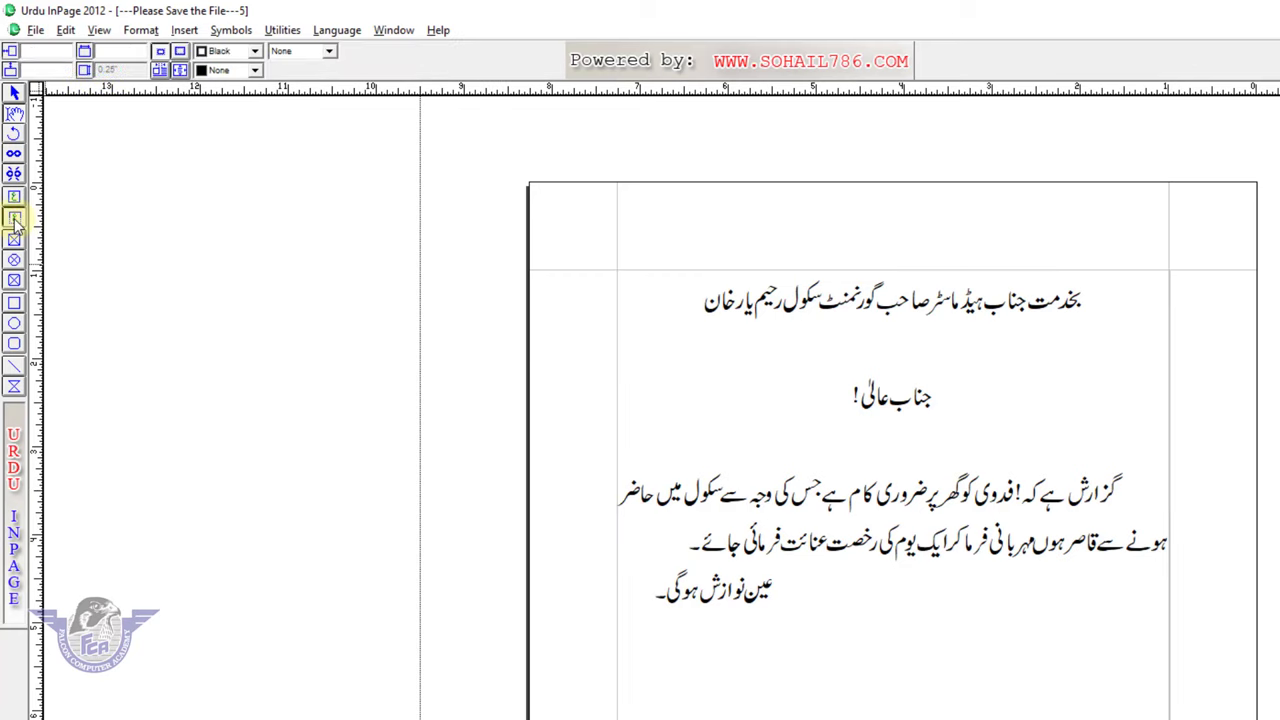
{"action": "left_click_drag", "start_coordinate": [831, 676], "coordinate": [1125, 678]}
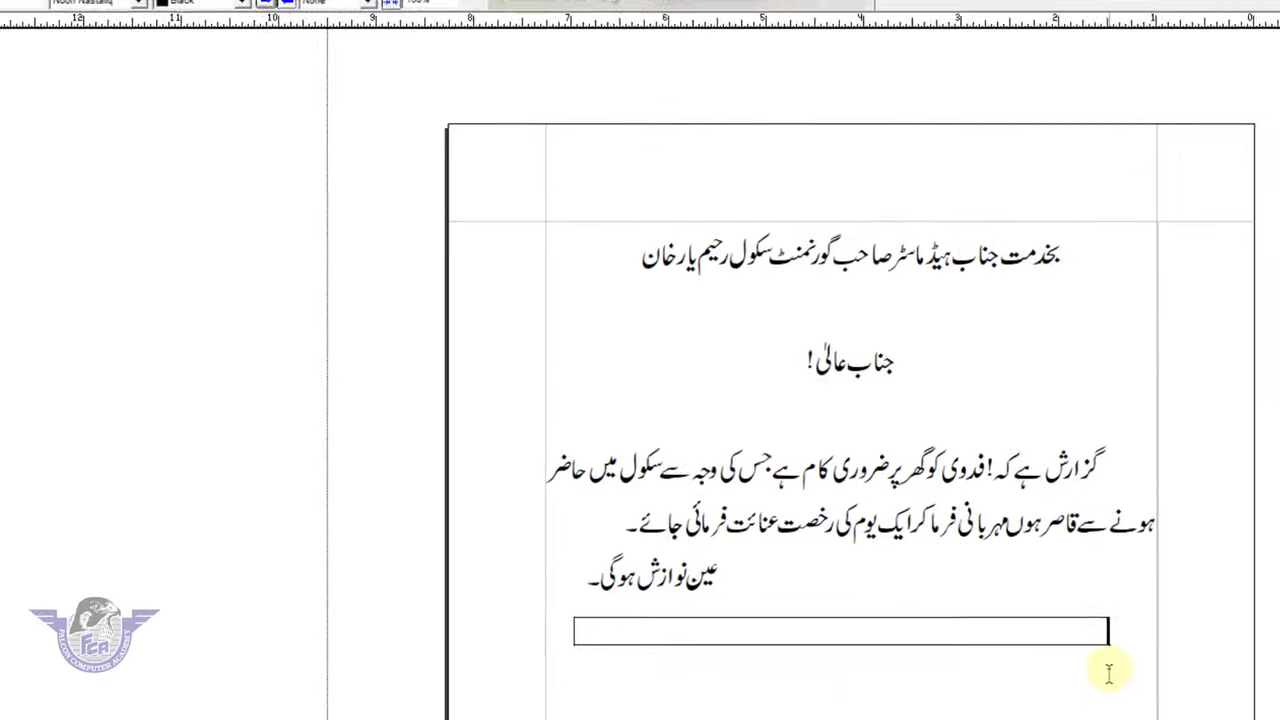
{"action": "type", "text": "العارض"}
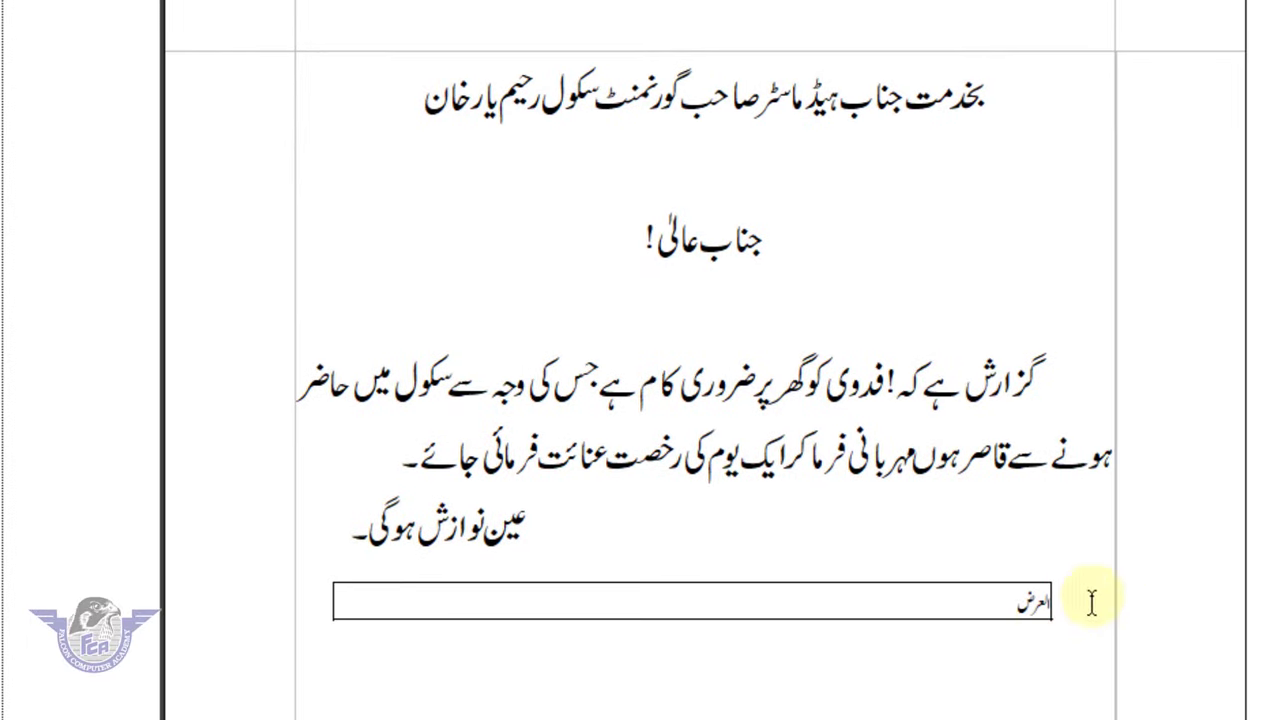
{"action": "key", "text": "ctrl+a"}
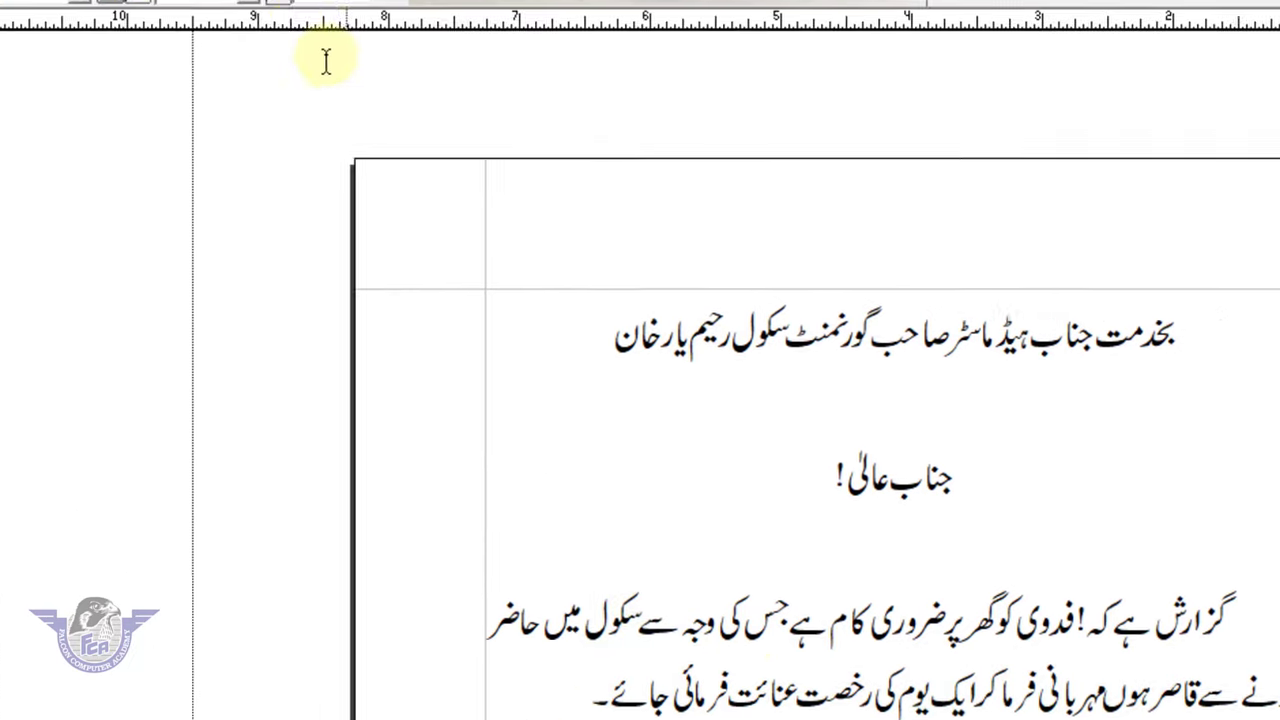
- Set العرض to 24pt Bombay Black and nudge its box slightly to the right
{"action": "left_click", "coordinate": [337, 75]}
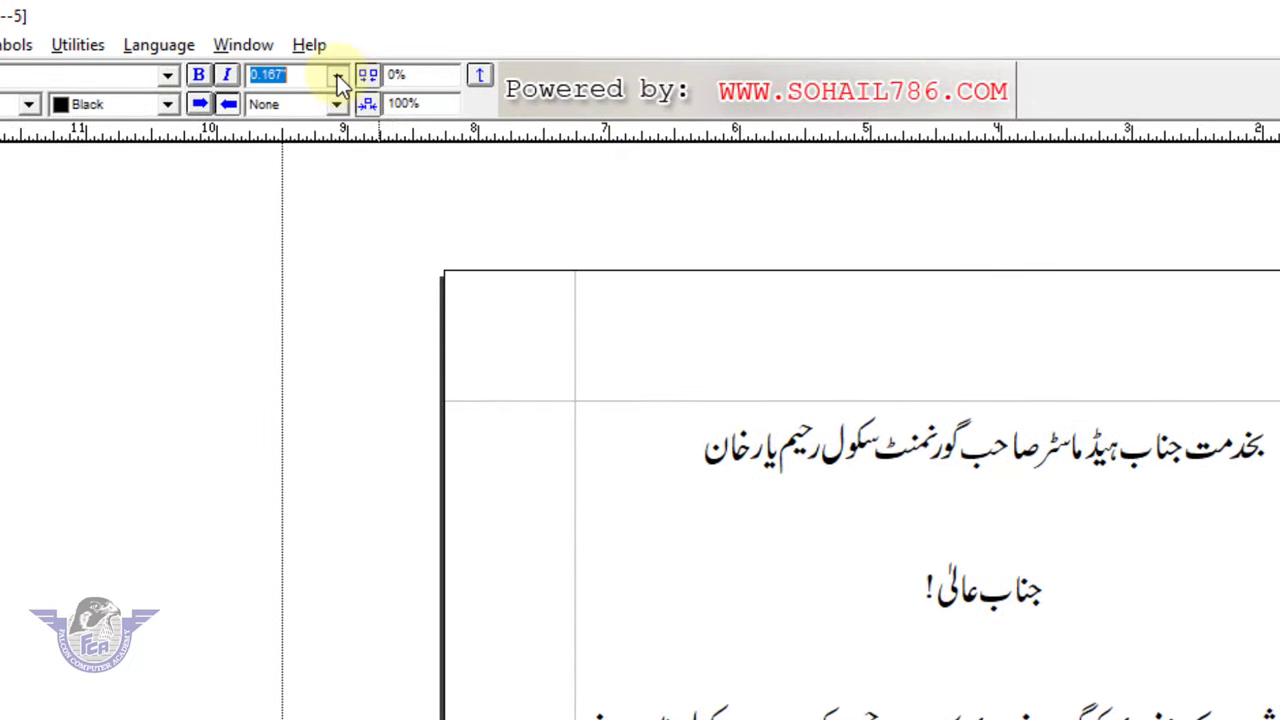
{"action": "left_click", "coordinate": [337, 75]}
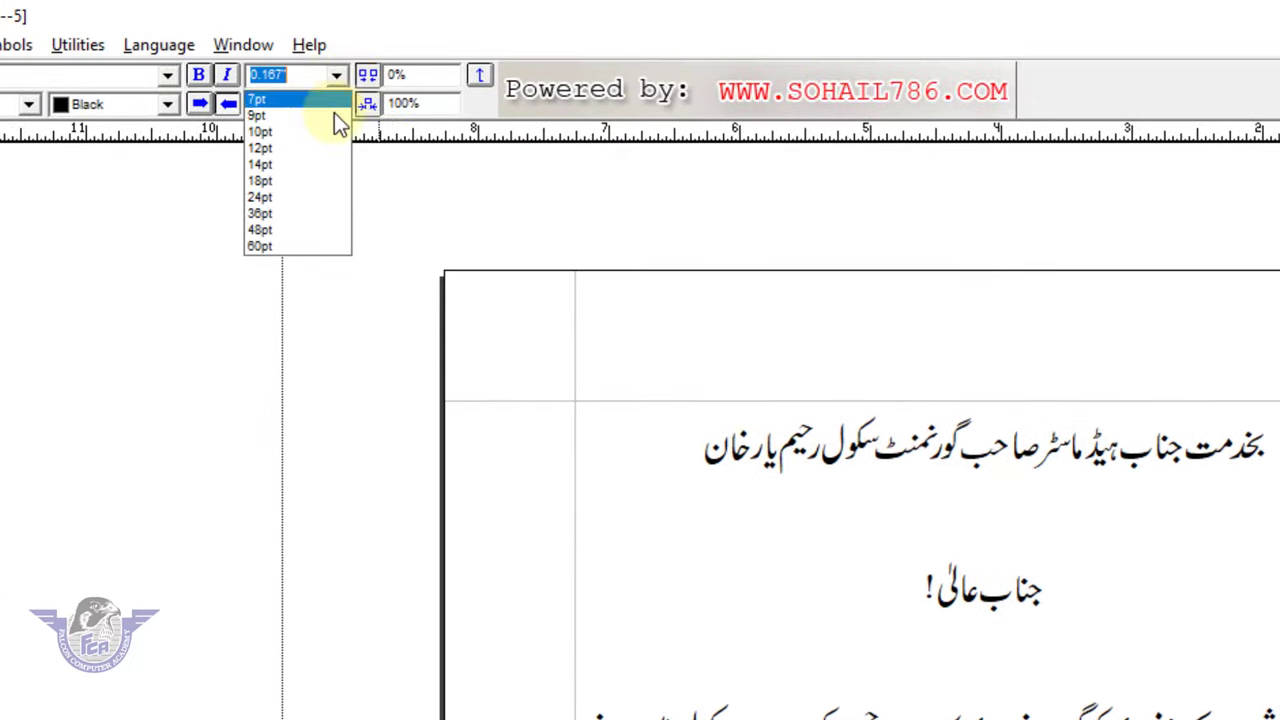
{"action": "left_click", "coordinate": [319, 196]}
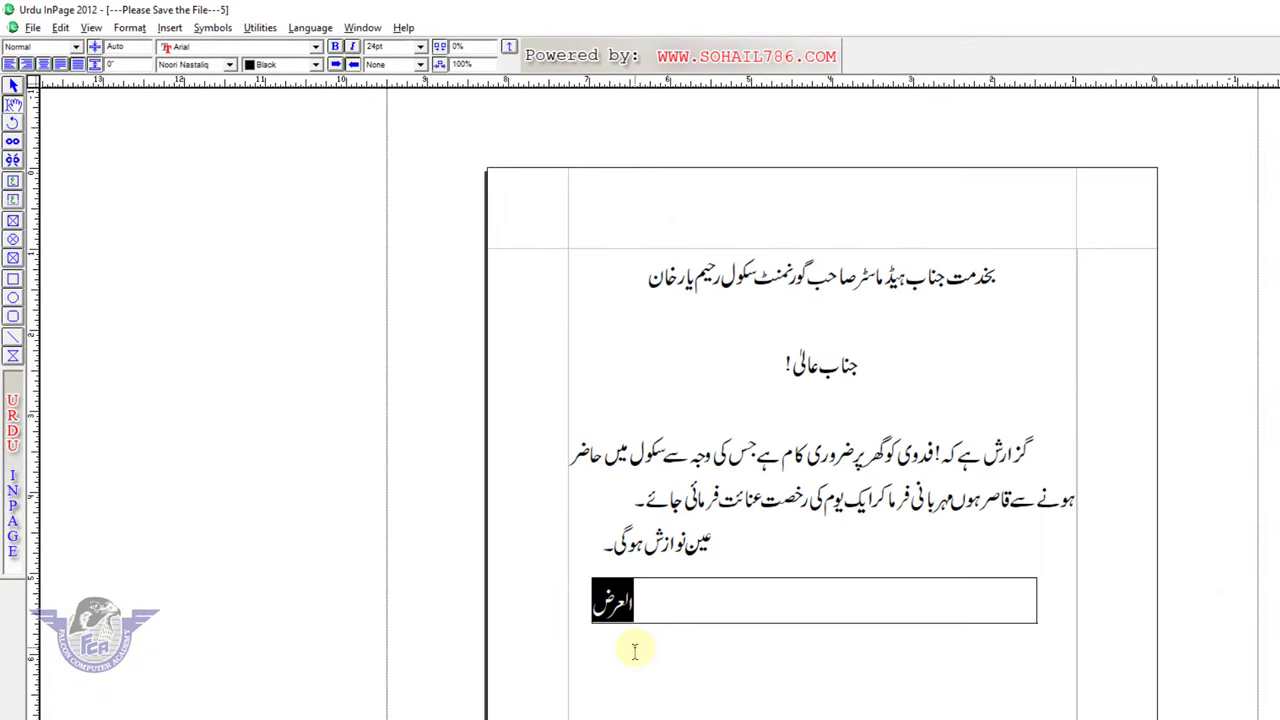
{"action": "left_click", "coordinate": [203, 64]}
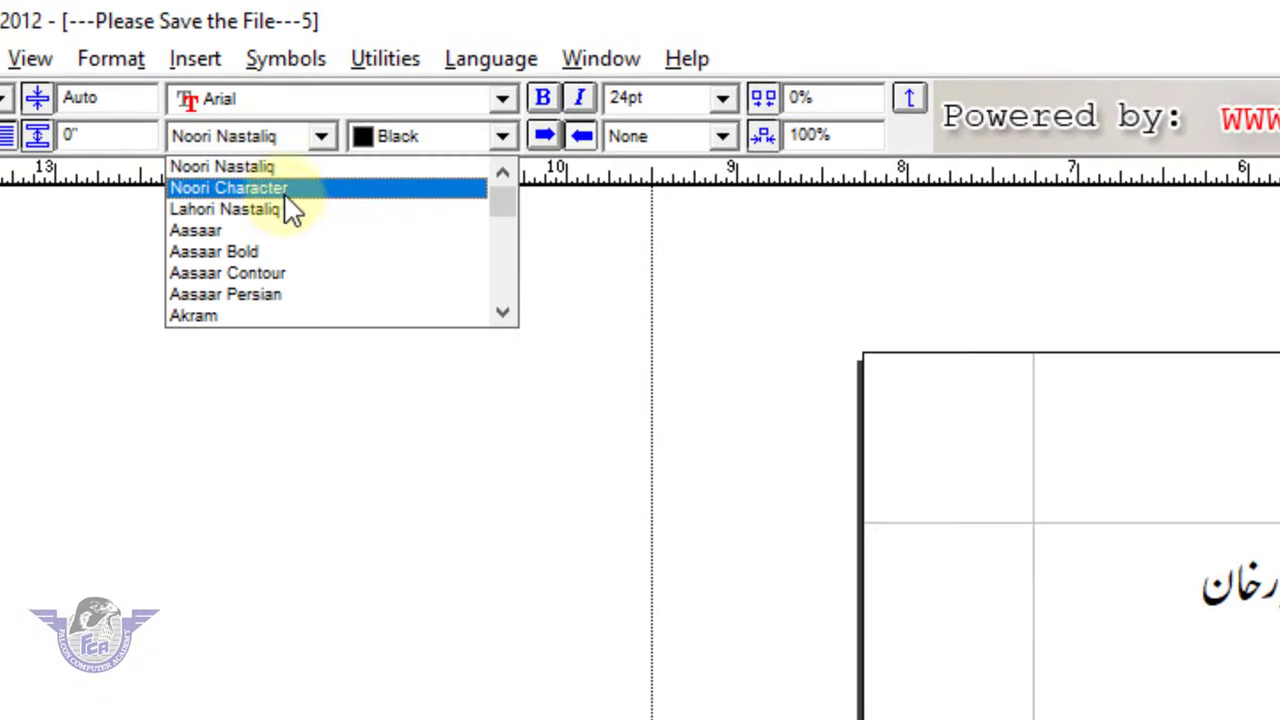
{"action": "scroll", "coordinate": [290, 215], "scroll_direction": "down", "scroll_amount": 3}
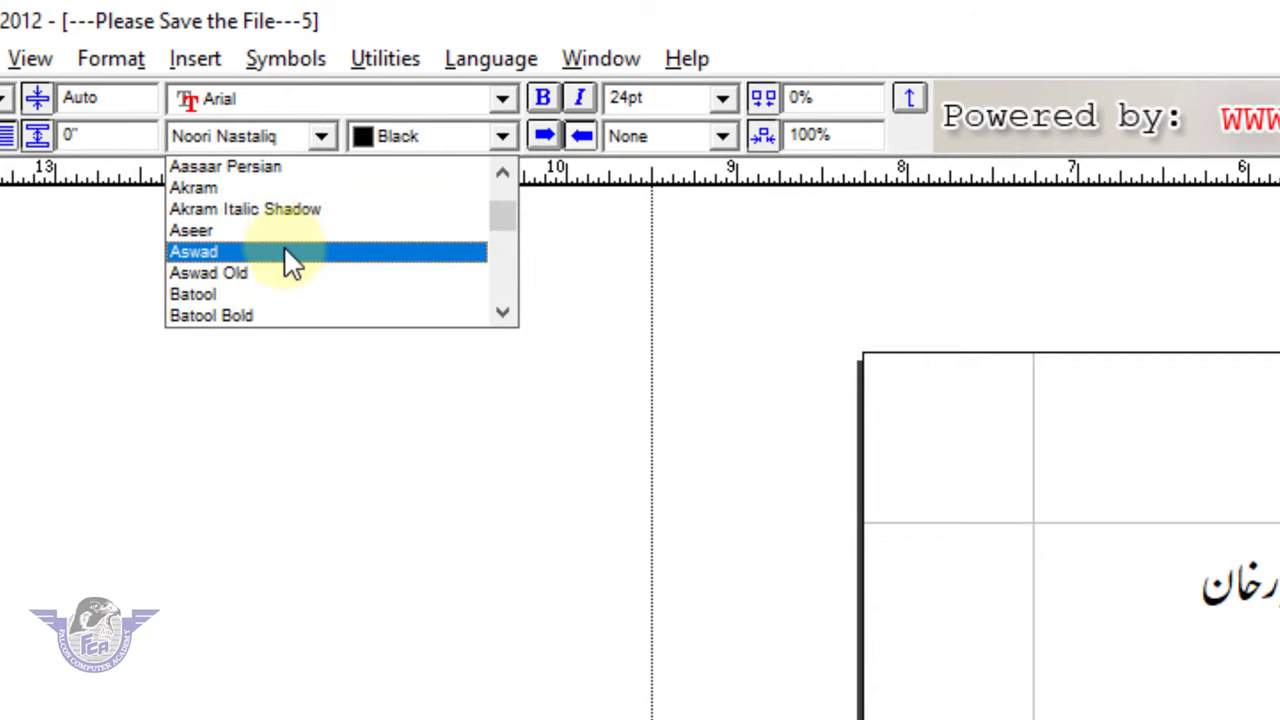
{"action": "scroll", "coordinate": [277, 300], "scroll_direction": "down", "scroll_amount": 1}
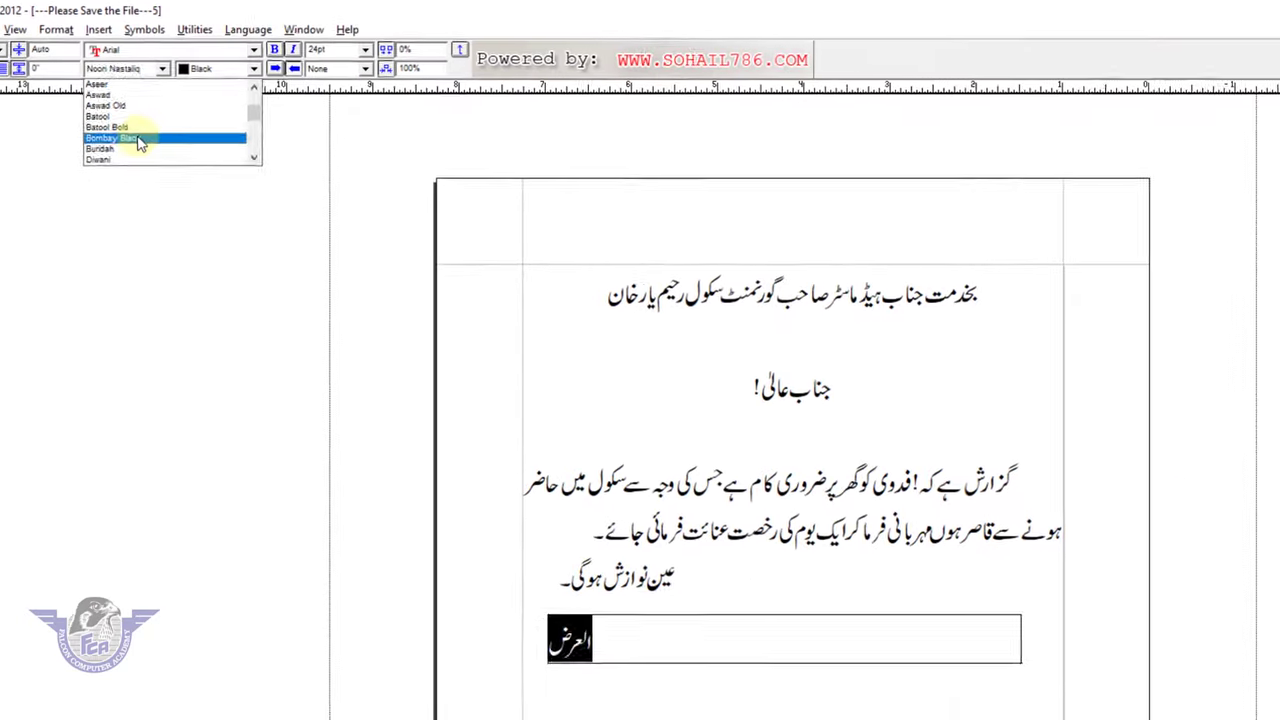
{"action": "left_click", "coordinate": [139, 142]}
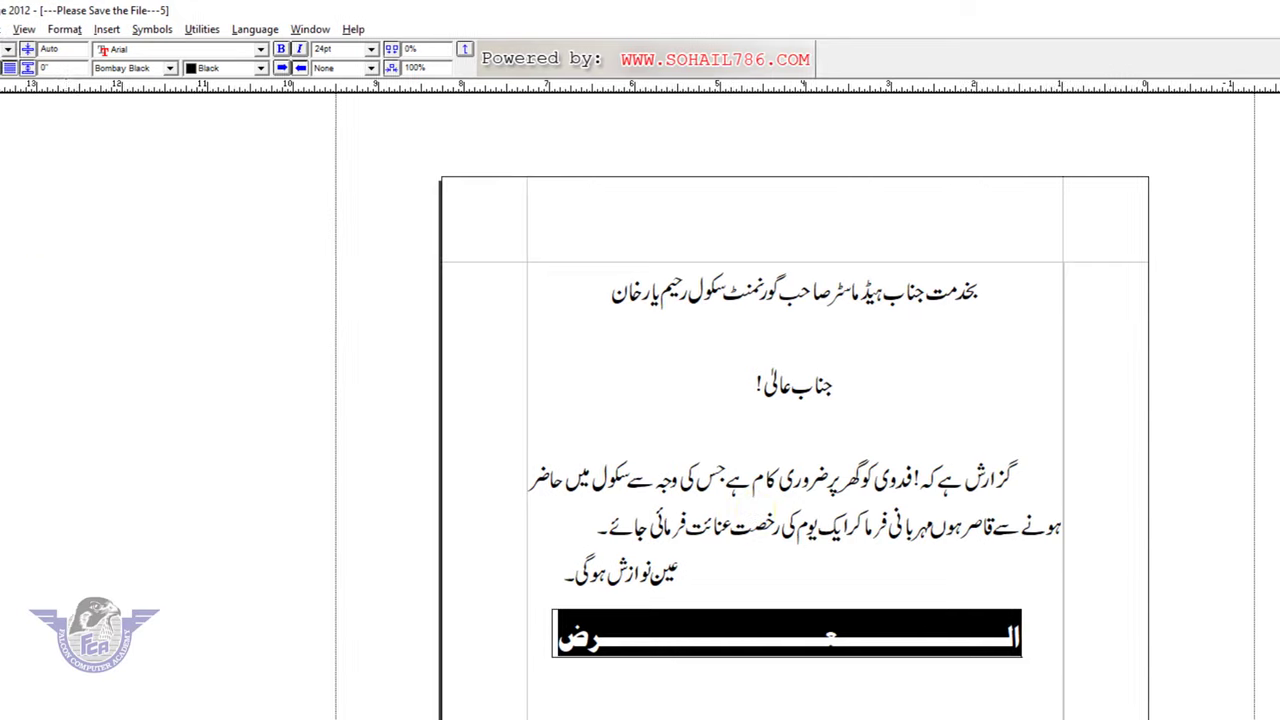
{"action": "left_click", "coordinate": [508, 397]}
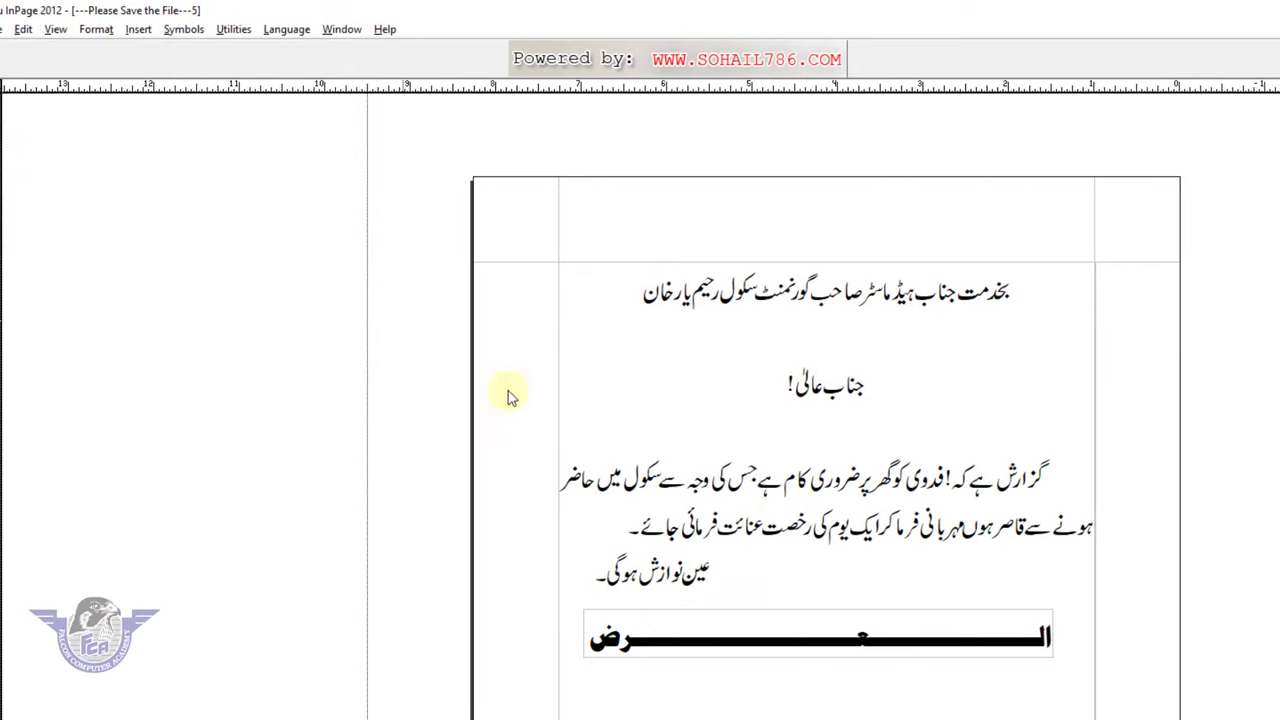
{"action": "left_click_drag", "start_coordinate": [814, 648], "coordinate": [822, 648]}
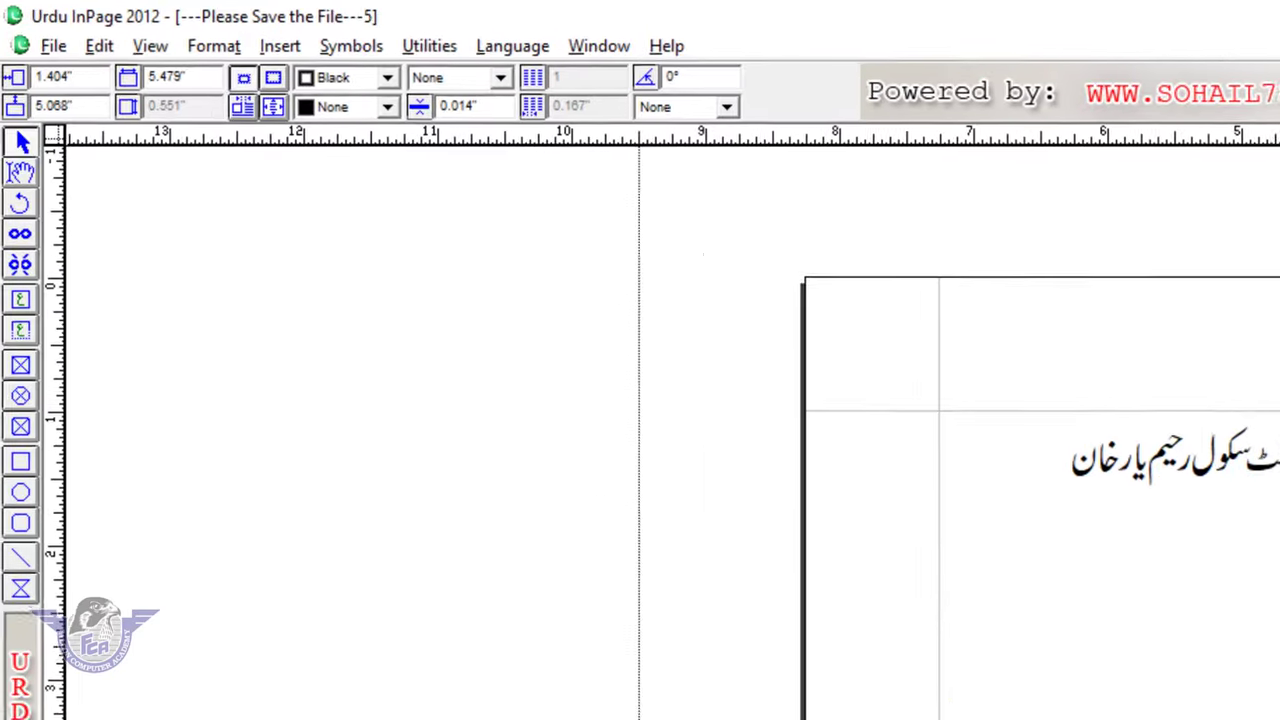
- After the closing line, type the sign-off 'آپ کا شاگرد' with the student's name tabbed across
{"action": "left_click", "coordinate": [22, 173]}
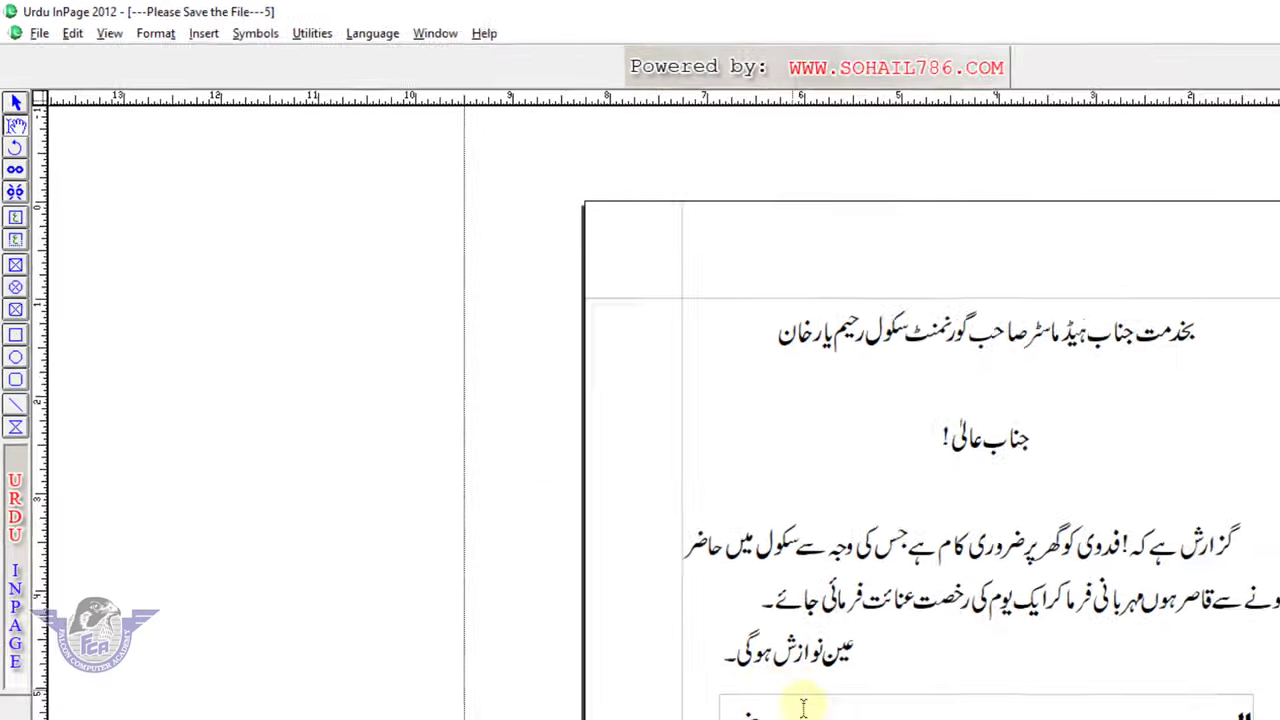
{"action": "left_click", "coordinate": [585, 541]}
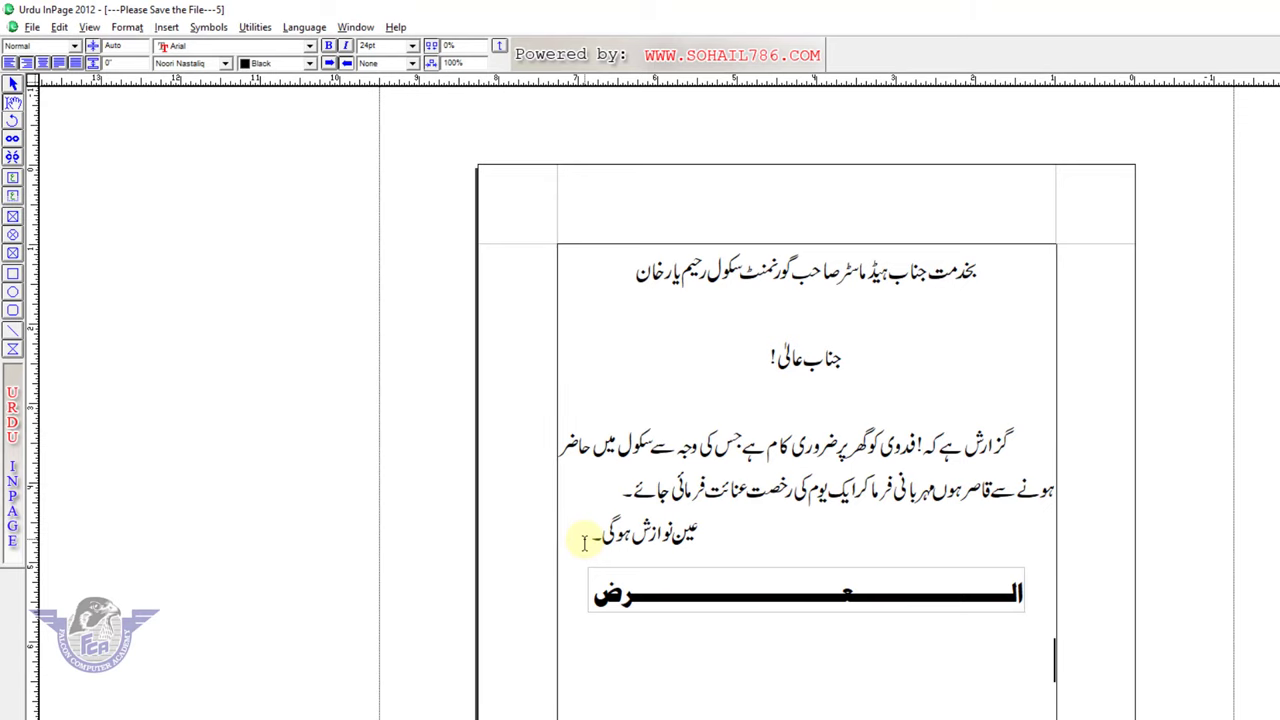
{"action": "left_click", "coordinate": [583, 540]}
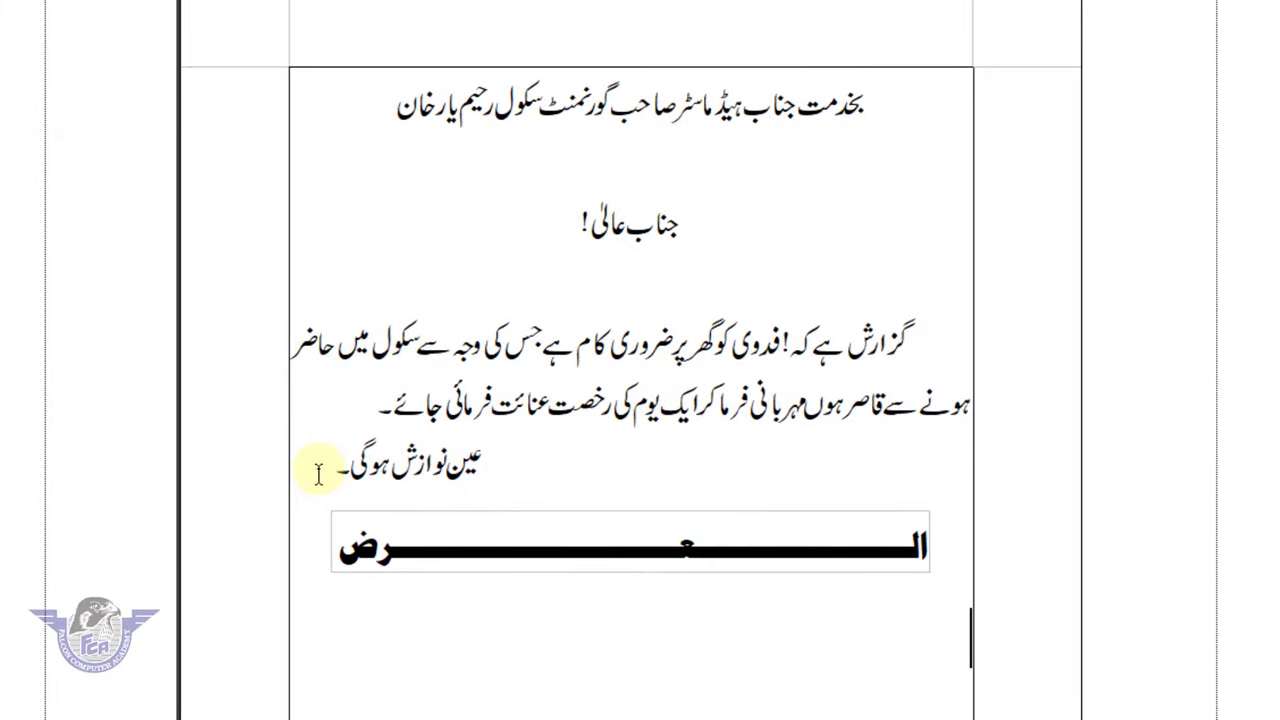
{"action": "type", "text": "پک"}
{"action": "key", "text": "BackSpace"}
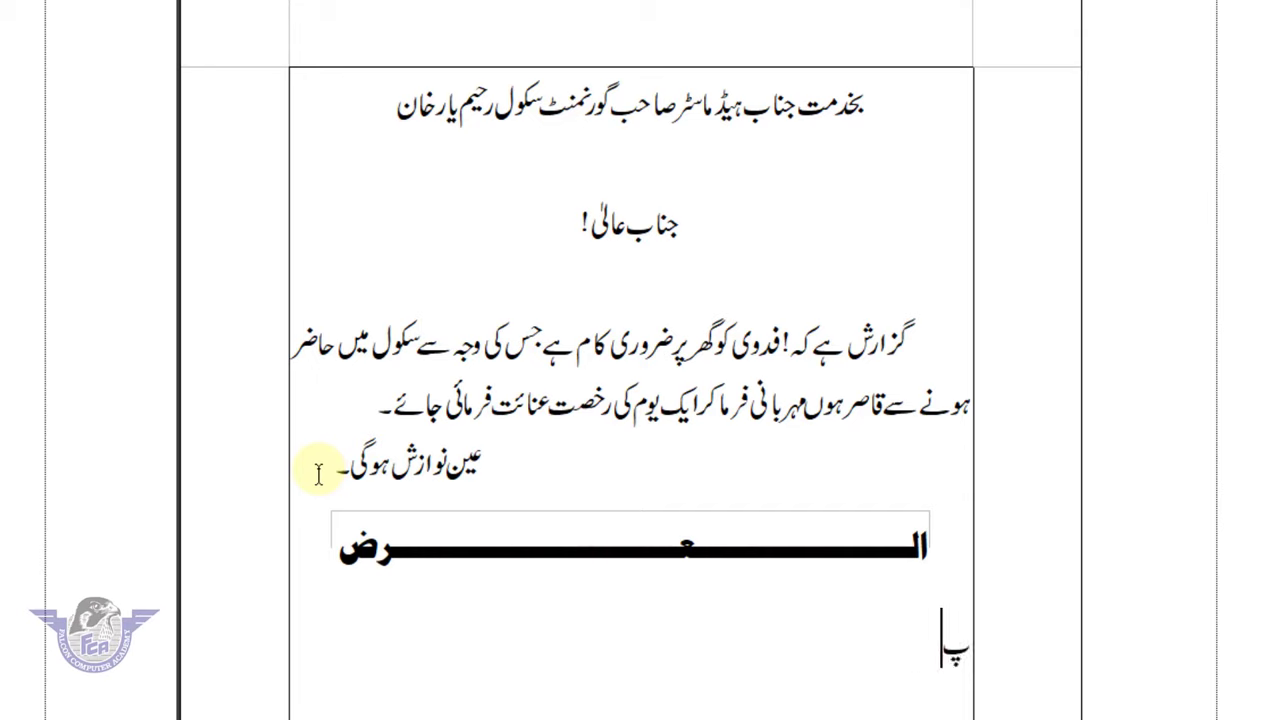
{"action": "key", "text": "BackSpace"}
{"action": "type", "text": "آپ"}
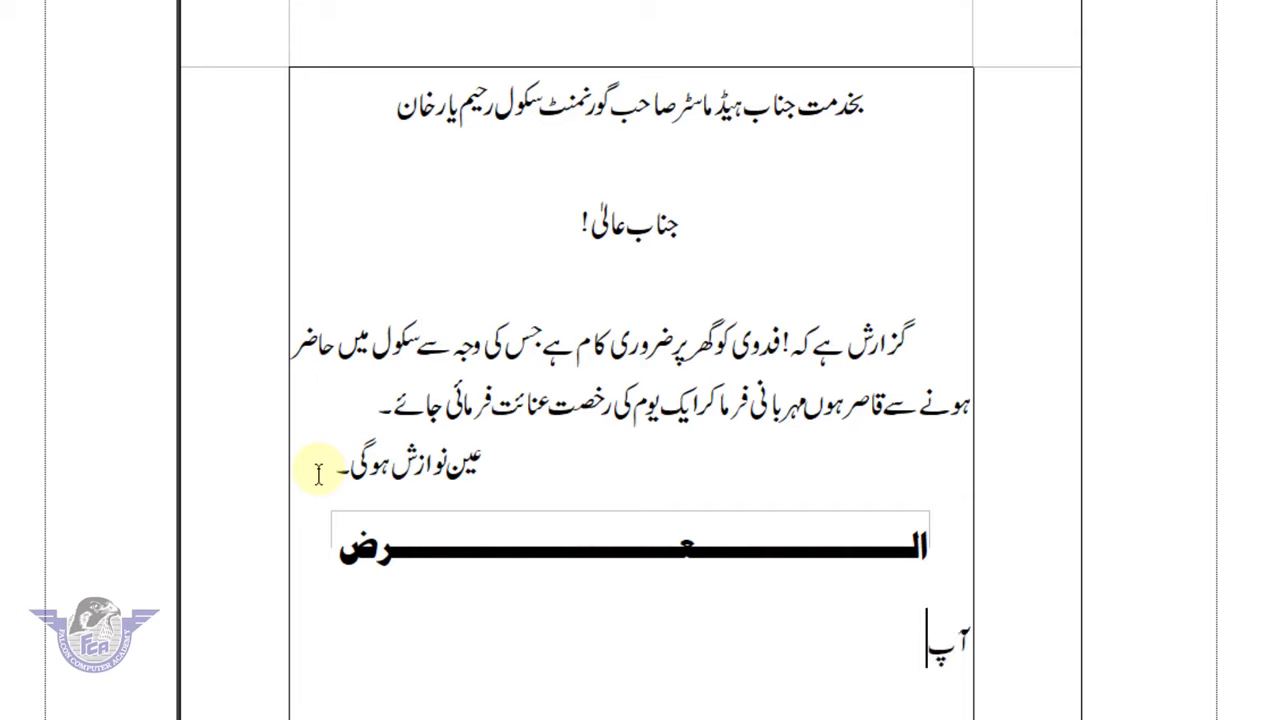
{"action": "type", "text": " کا شاگرد"}
{"action": "key", "text": "Tab"}
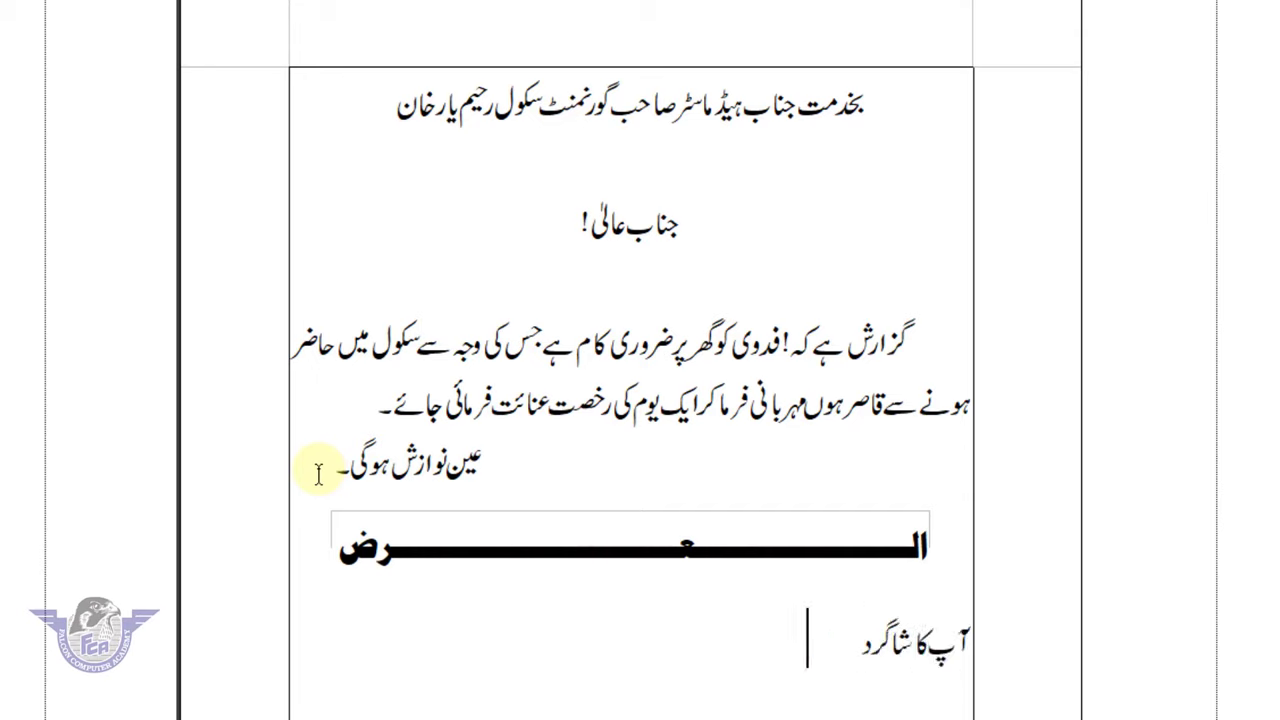
{"action": "key", "text": "Tab"}
{"action": "type", "text": "م"}
{"action": "type", "text": "اضد"}
{"action": "key", "text": "BackSpace"}
{"action": "key", "text": "BackSpace"}
{"action": "type", "text": "ج"}
{"action": "type", "text": "د علی"}
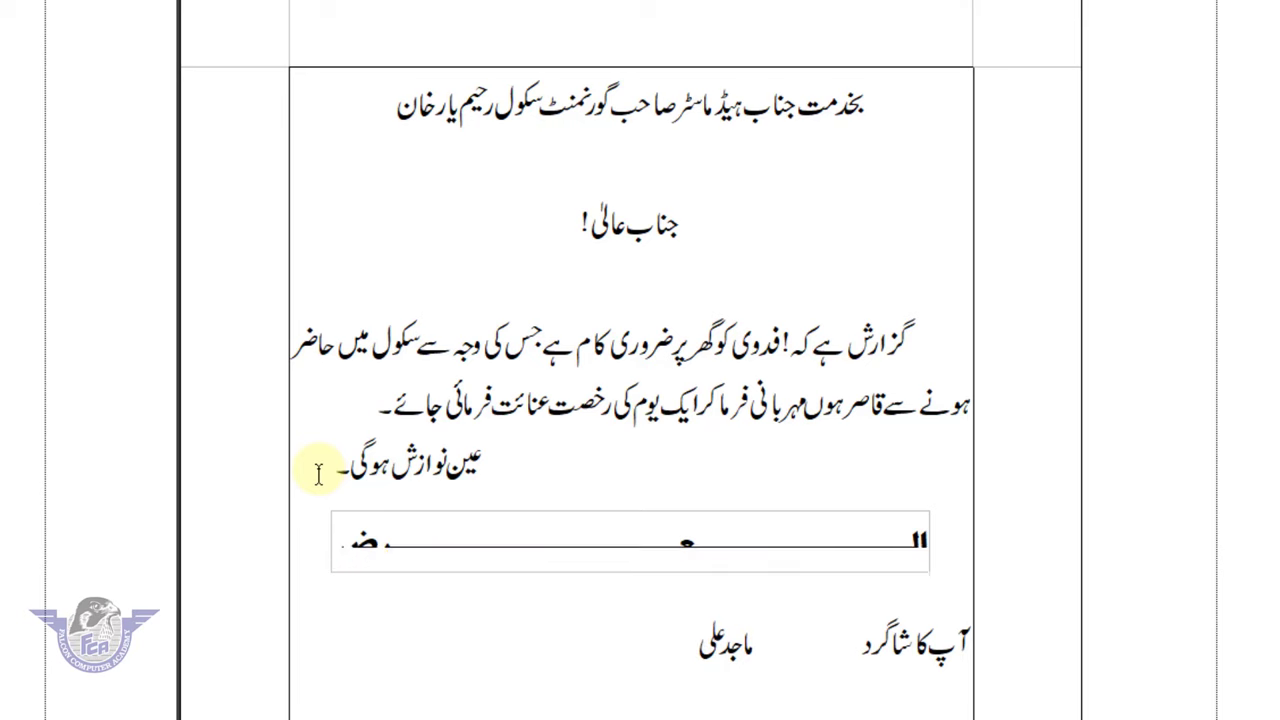
- Add 'کلاس دہم' and 'رول نمبر' lines below the name, then switch typing to English
{"action": "key", "text": "Return"}
{"action": "type", "text": "کلاس"}
{"action": "key", "text": "Tab"}
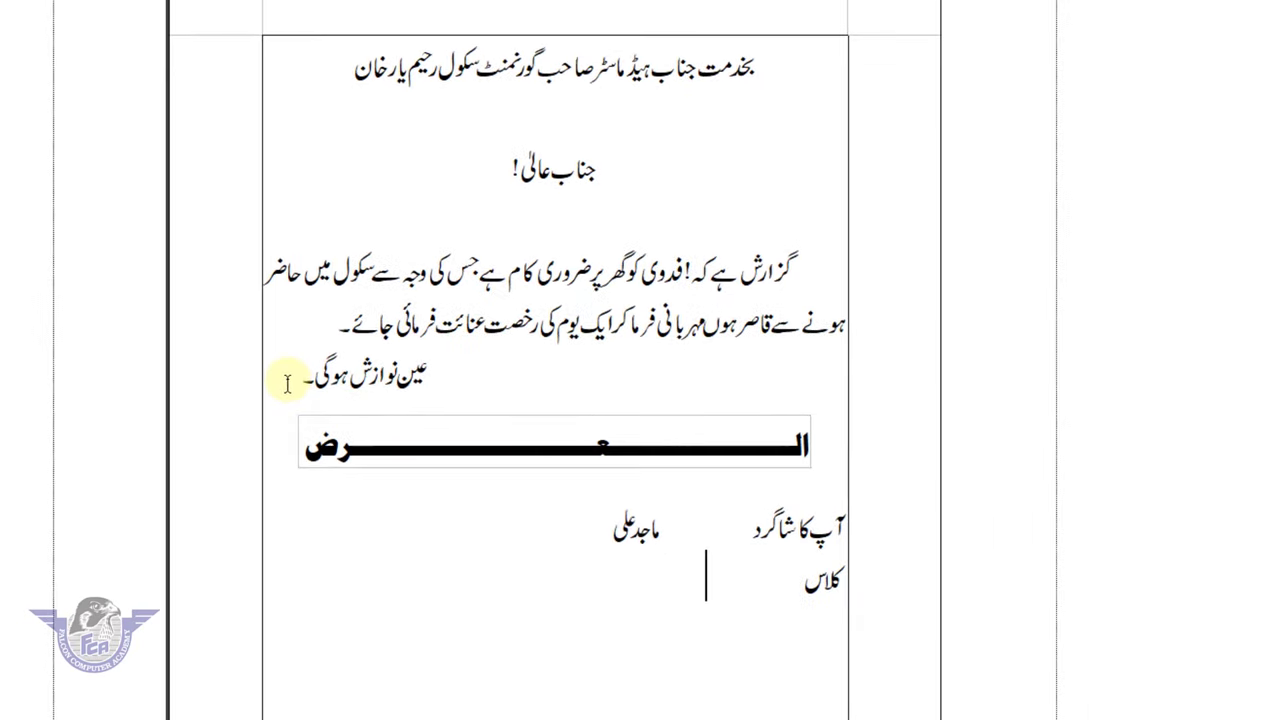
{"action": "key", "text": "Tab"}
{"action": "type", "text": "دهم"}
{"action": "key", "text": "Return"}
{"action": "type", "text": "رو"}
{"action": "type", "text": "ل معب"}
{"action": "key", "text": "BackSpace"}
{"action": "key", "text": "BackSpace"}
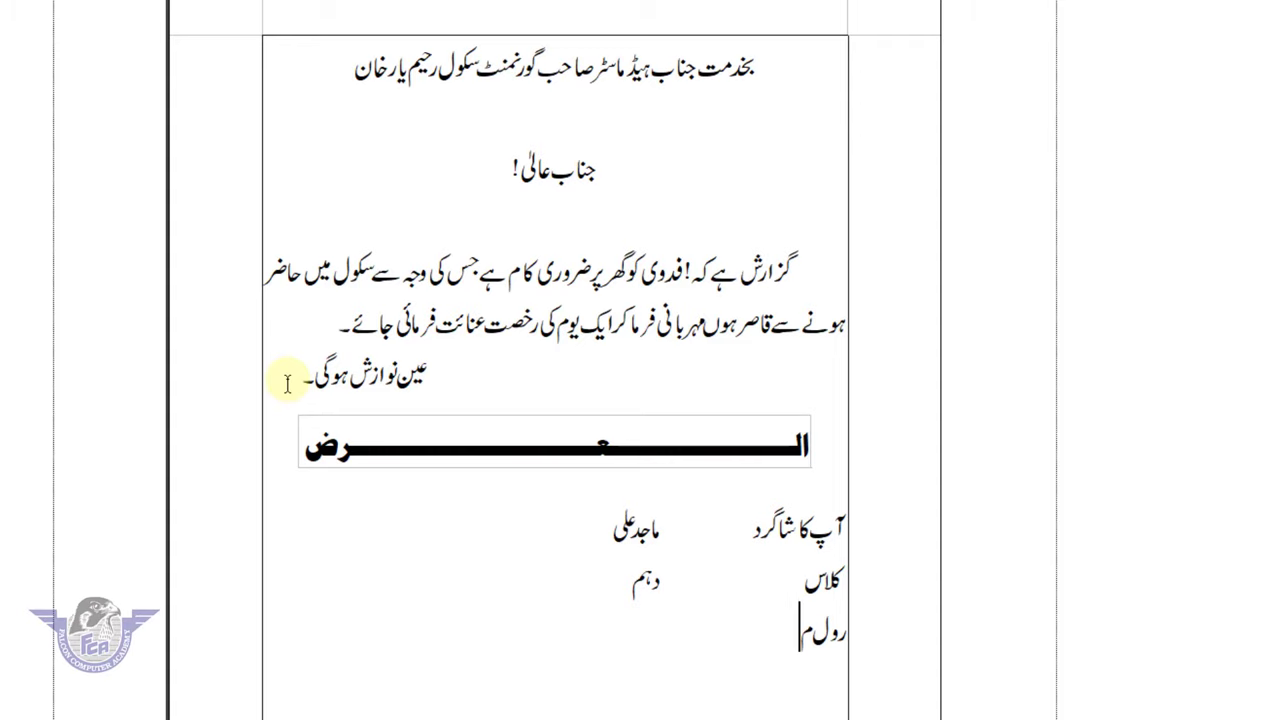
{"action": "key", "text": "BackSpace"}
{"action": "type", "text": "نمب"}
{"action": "type", "text": "ر"}
{"action": "key", "text": "Tab"}
{"action": "key", "text": "Tab"}
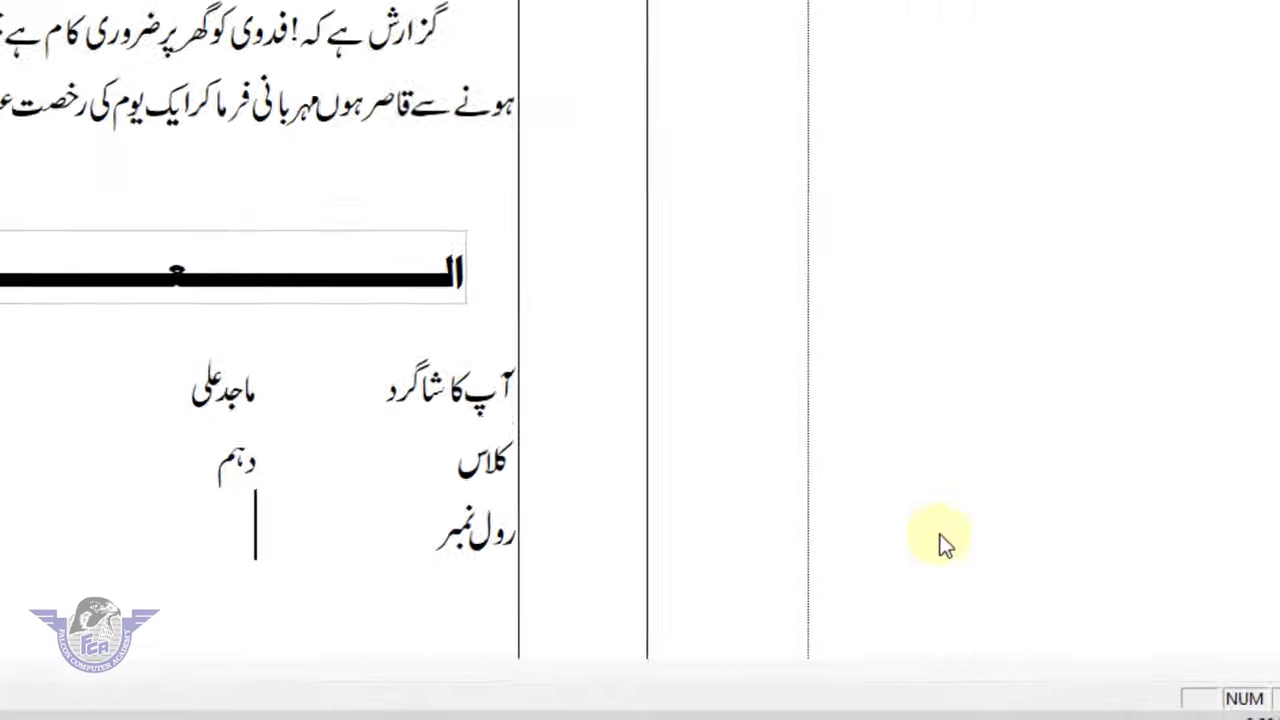
{"action": "left_click", "coordinate": [1248, 628]}
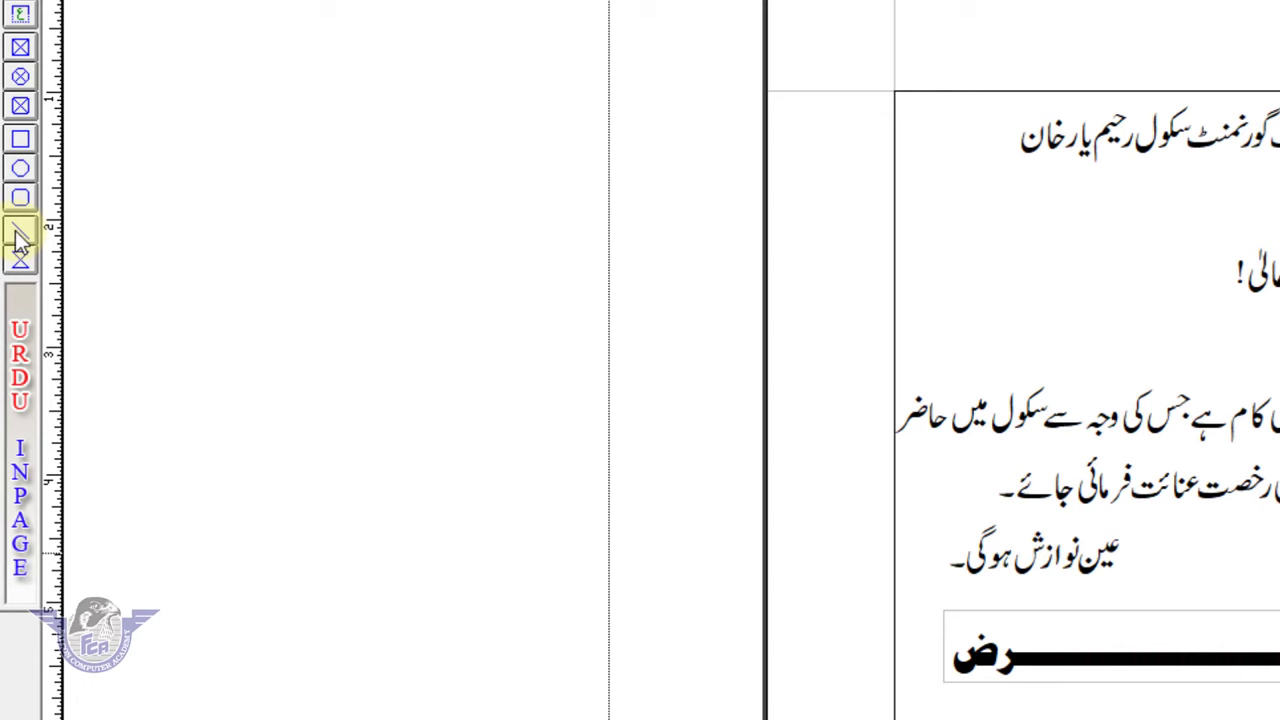
- Draw a horizontal line under the address heading and return to the letter's text frame
{"action": "left_click", "coordinate": [16, 234]}
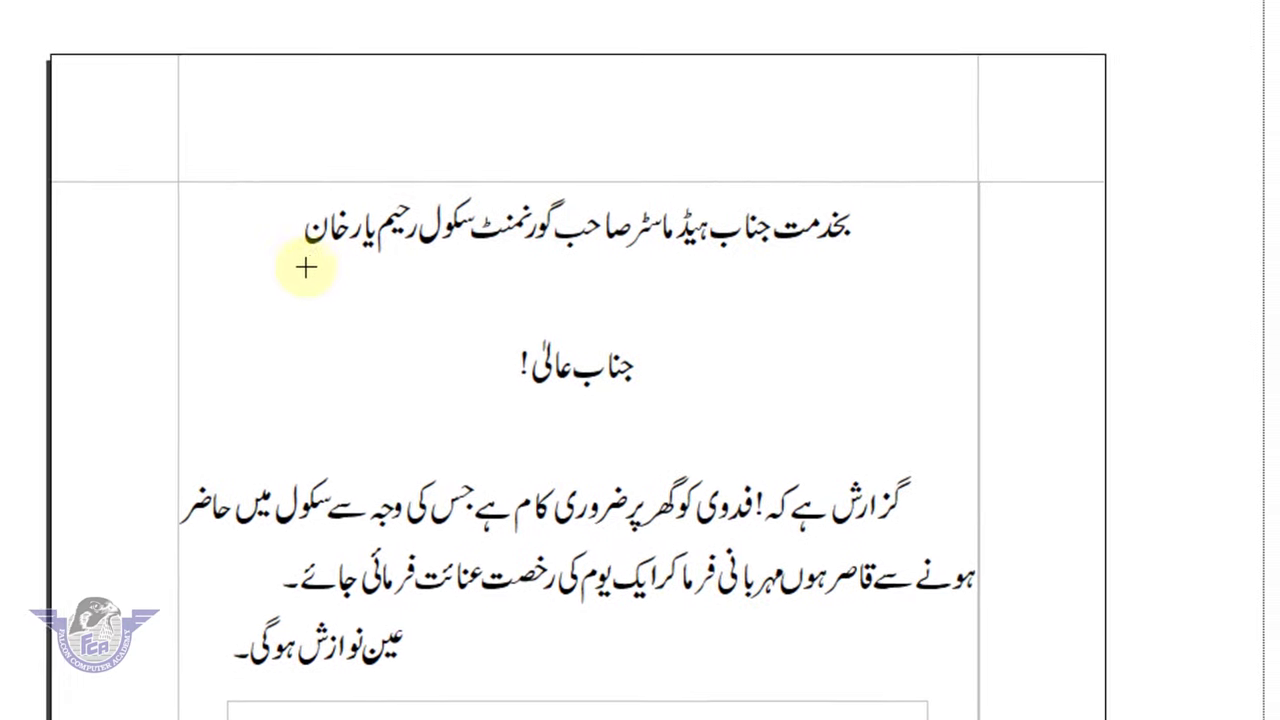
{"action": "left_click_drag", "start_coordinate": [289, 274], "coordinate": [821, 316]}
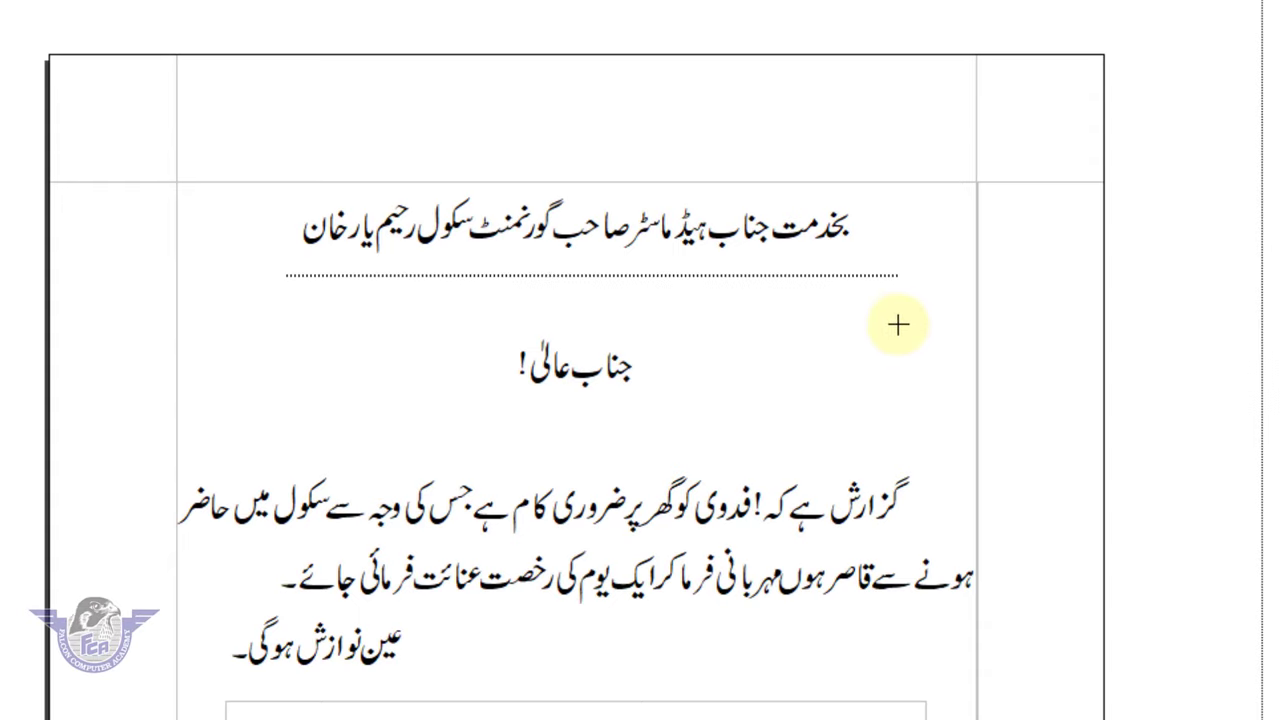
{"action": "left_click_drag", "start_coordinate": [821, 316], "coordinate": [900, 318]}
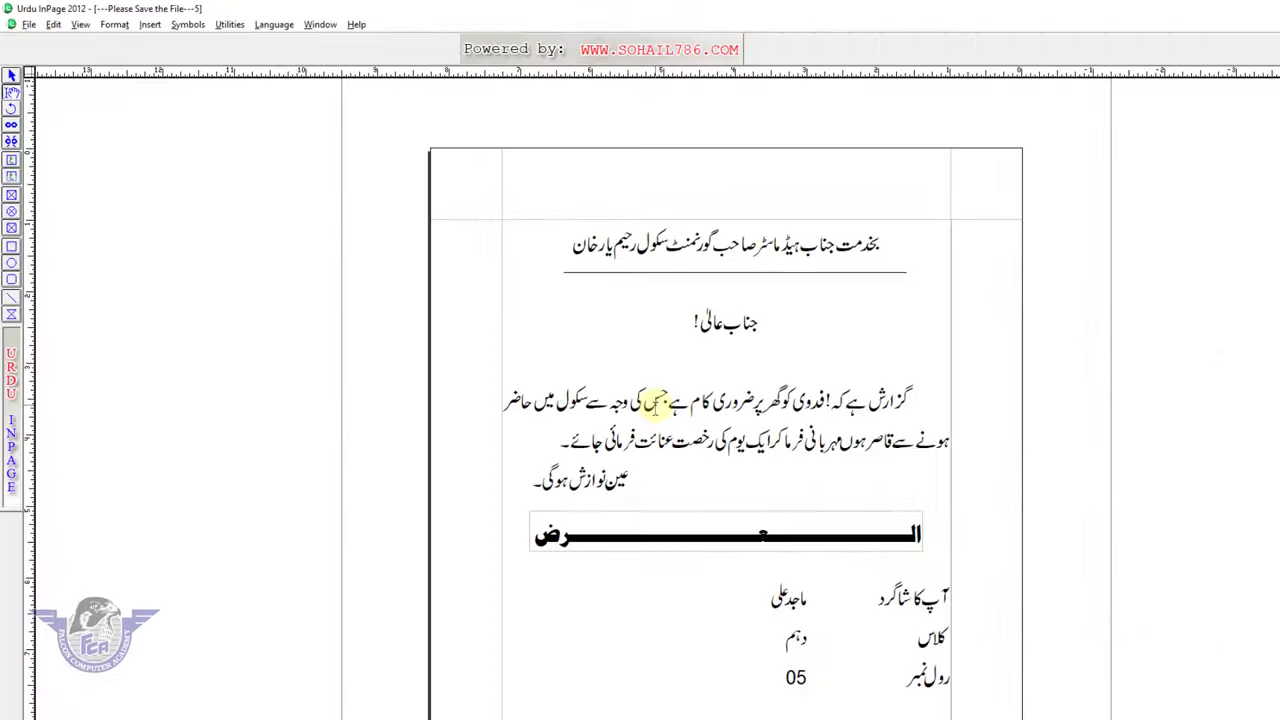
{"action": "left_click", "coordinate": [643, 402]}
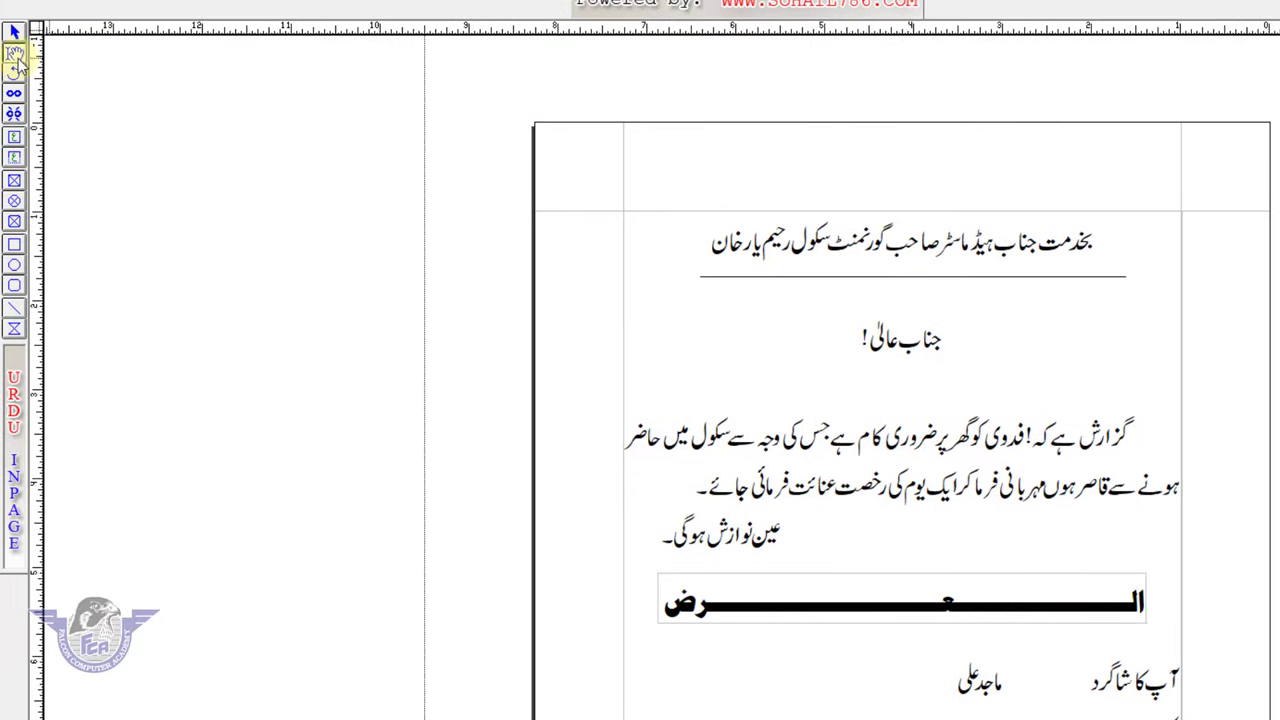
{"action": "left_click", "coordinate": [822, 401]}
- Export the page to the Desktop as 'Urdu Application' in CompuServe Bitmap (GIF) format
{"action": "left_click", "coordinate": [67, 62]}
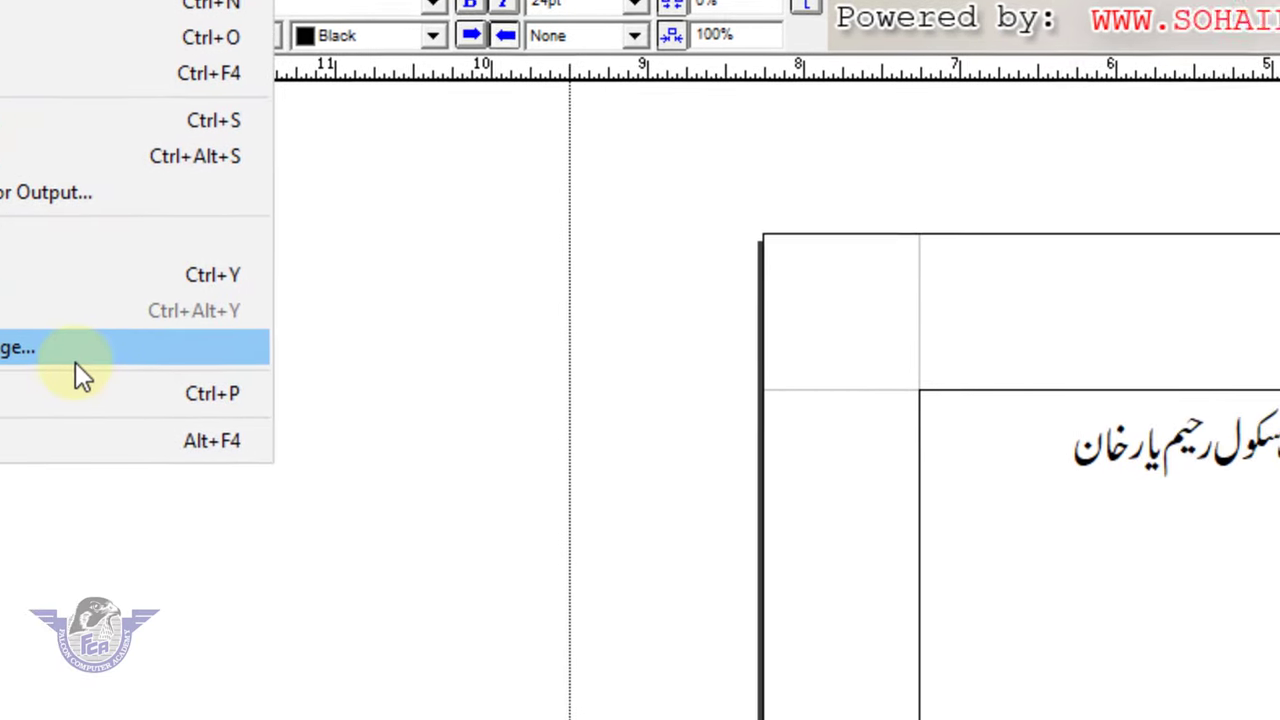
{"action": "left_click", "coordinate": [75, 358]}
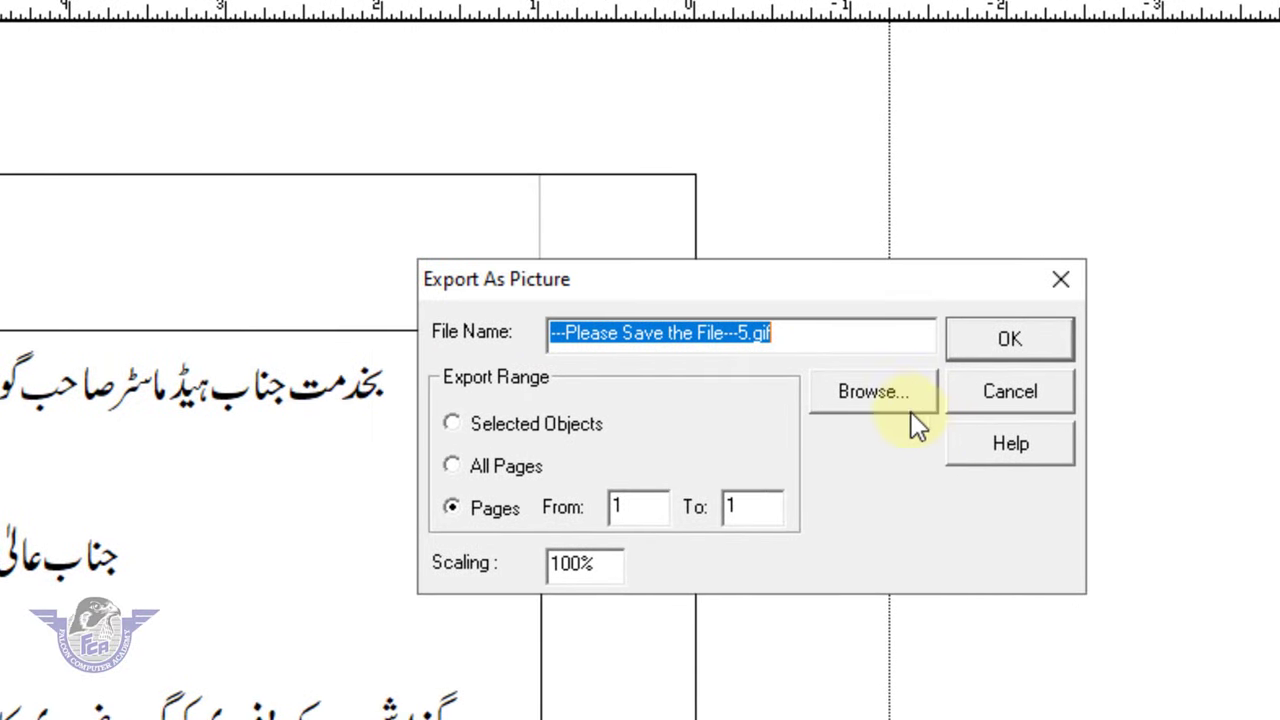
{"action": "left_click", "coordinate": [895, 405]}
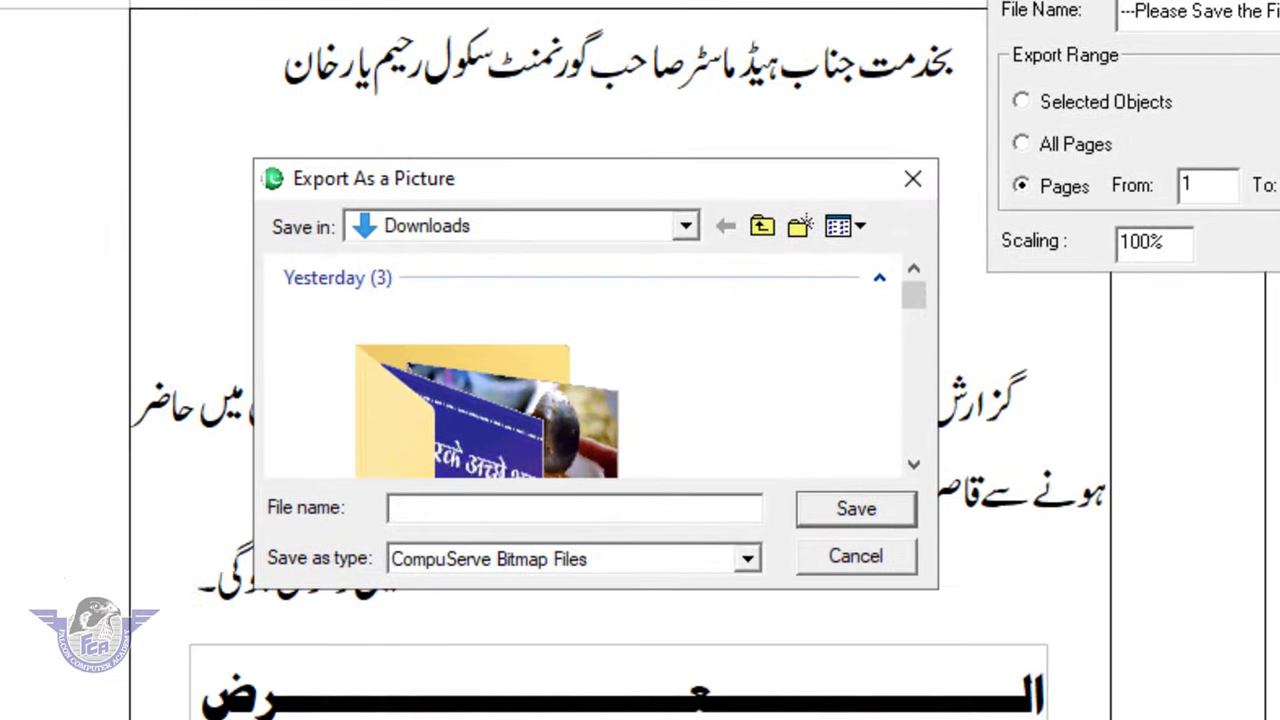
{"action": "left_click", "coordinate": [678, 226]}
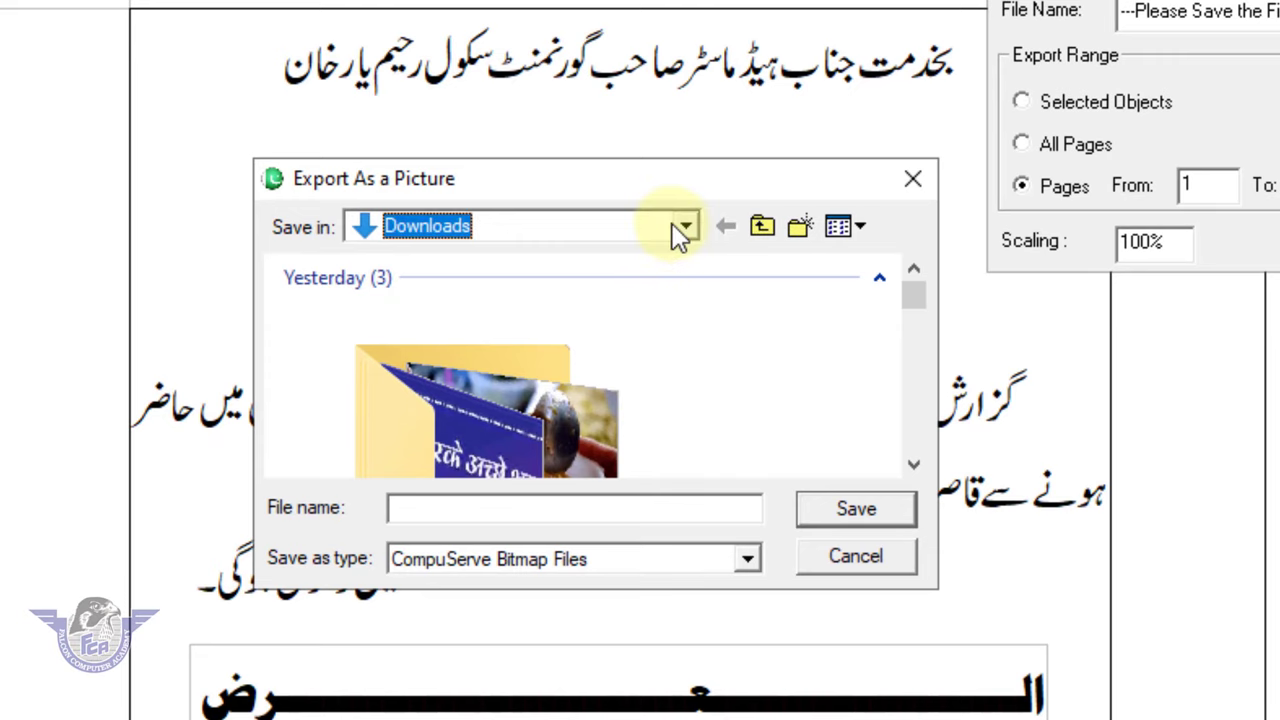
{"action": "scroll", "coordinate": [682, 360], "scroll_direction": "up", "scroll_amount": 2}
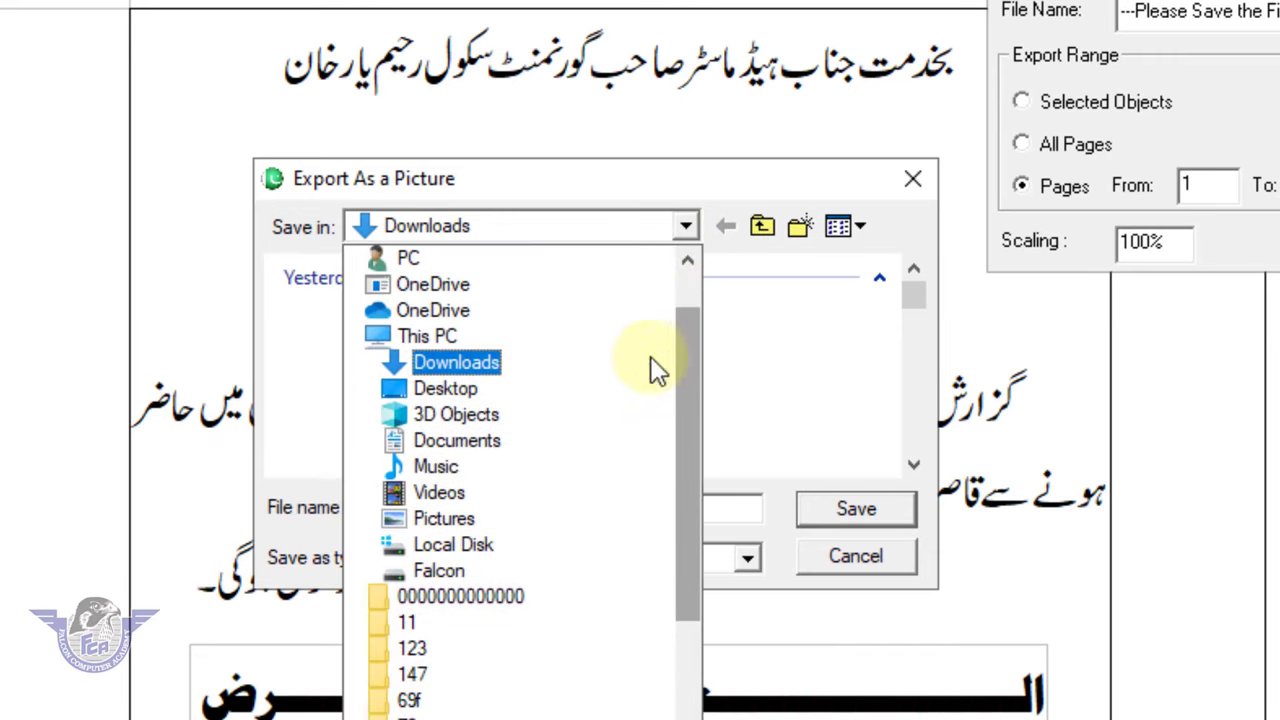
{"action": "left_click", "coordinate": [444, 398]}
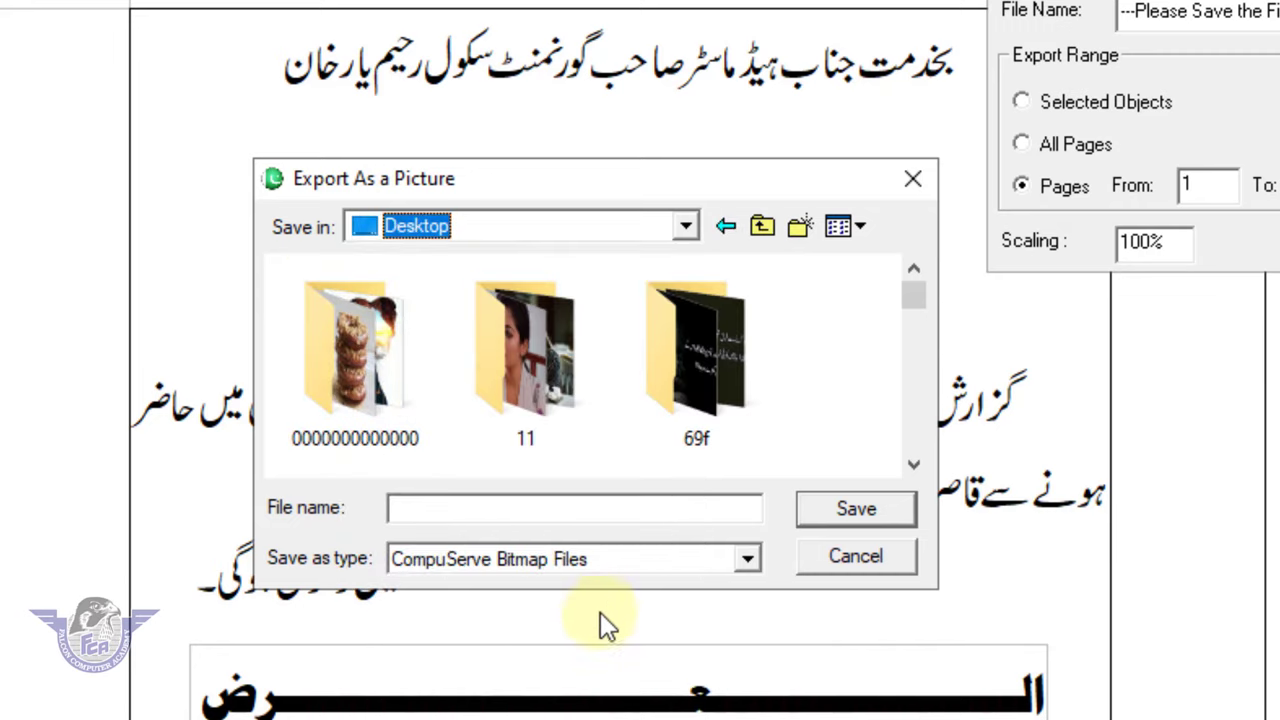
{"action": "left_click", "coordinate": [449, 511]}
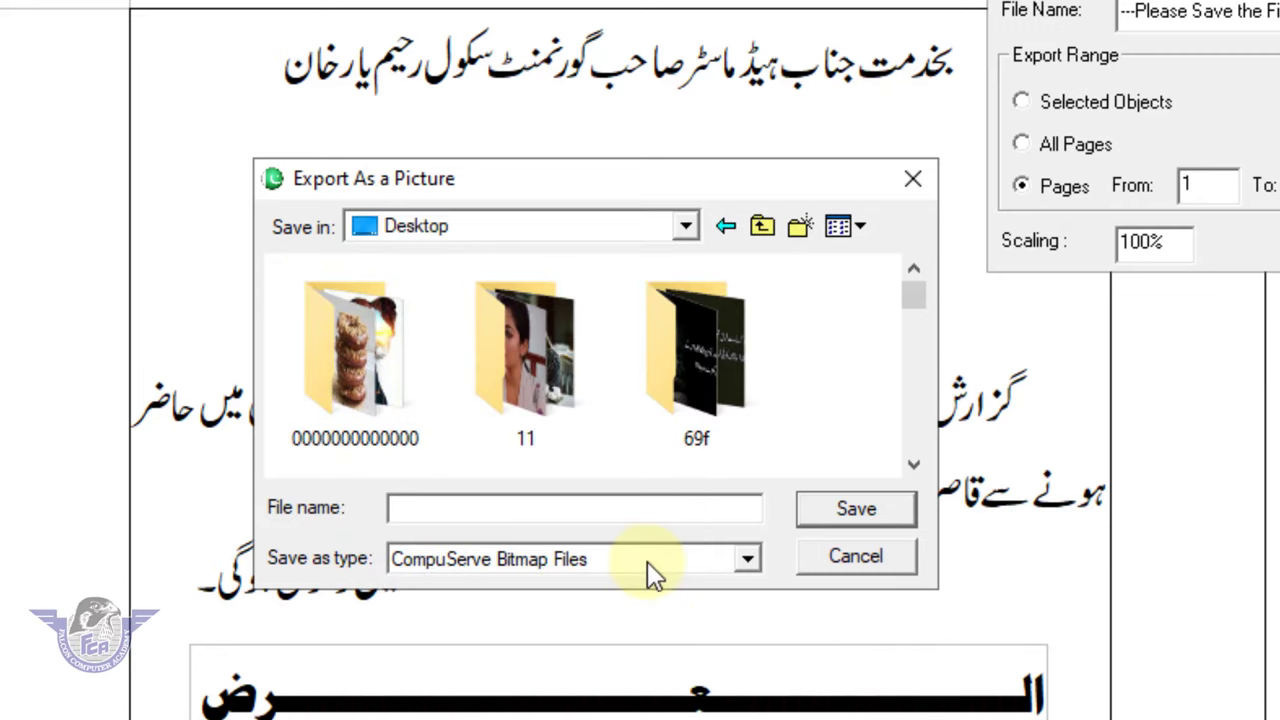
{"action": "type", "text": "Urdu Ap"}
{"action": "type", "text": "plication"}
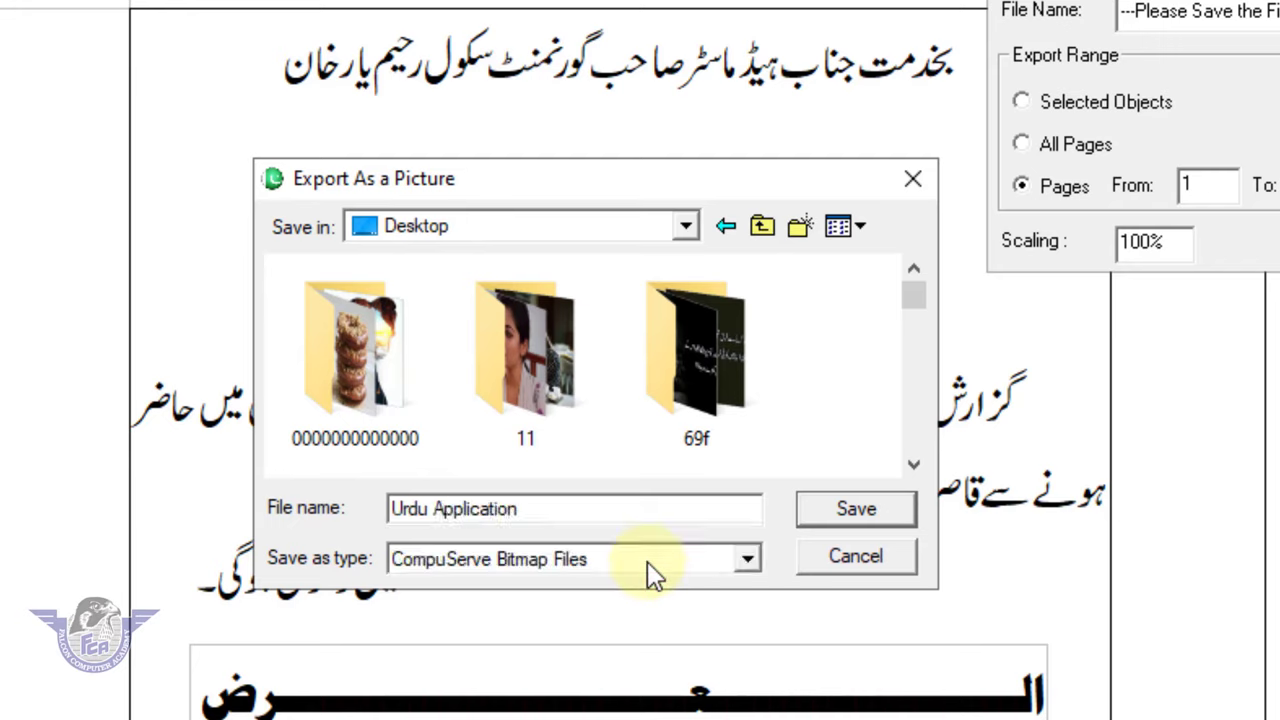
{"action": "left_click", "coordinate": [486, 558]}
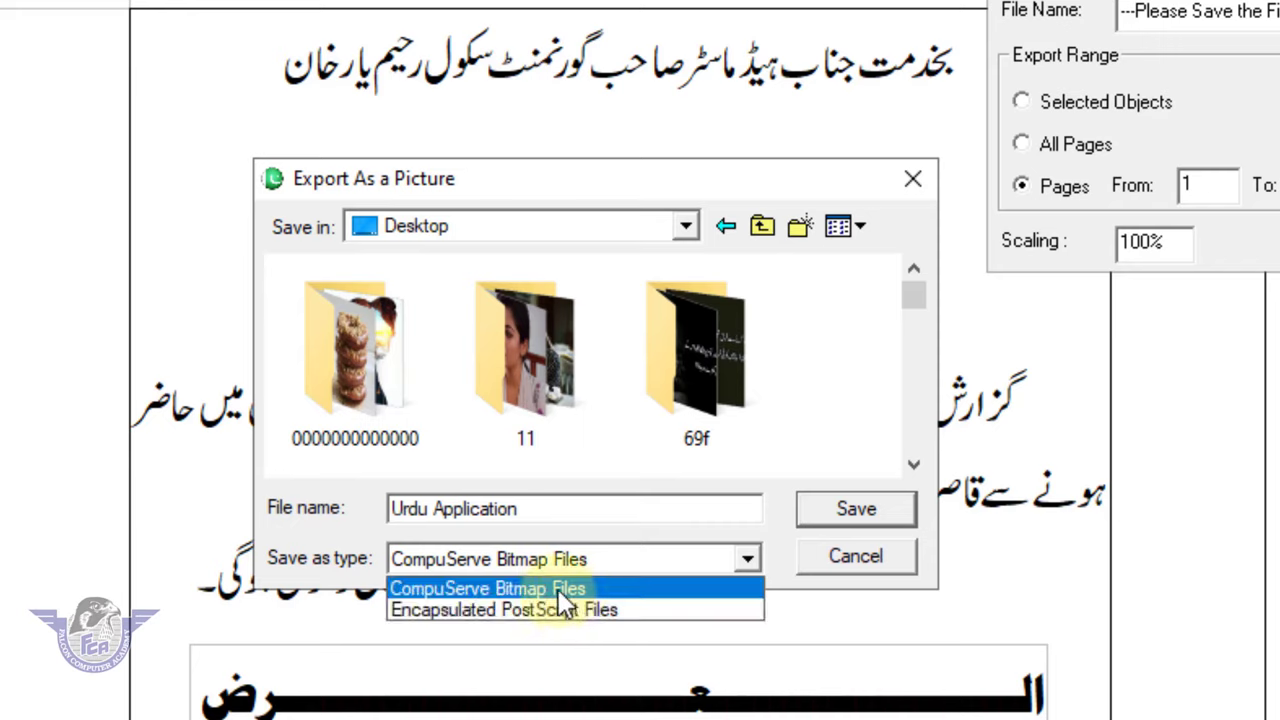
{"action": "left_click", "coordinate": [561, 594]}
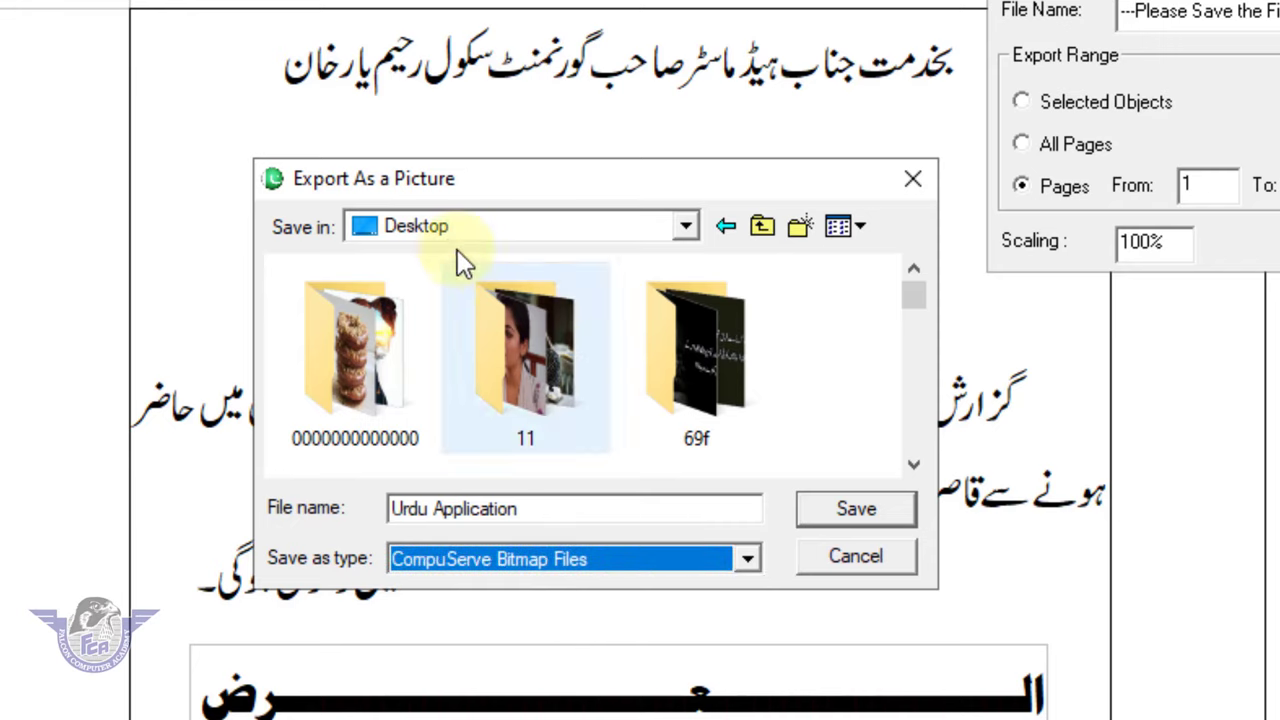
{"action": "left_click", "coordinate": [886, 509]}
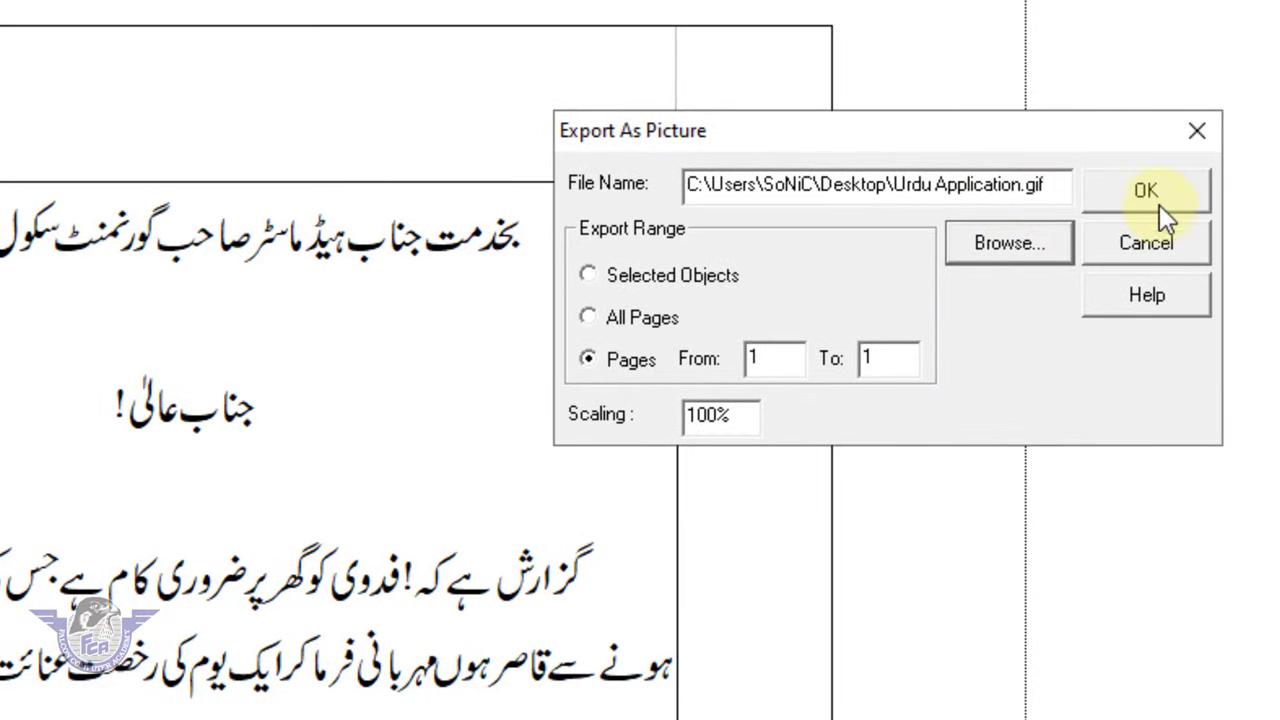
{"action": "left_click", "coordinate": [1159, 204]}
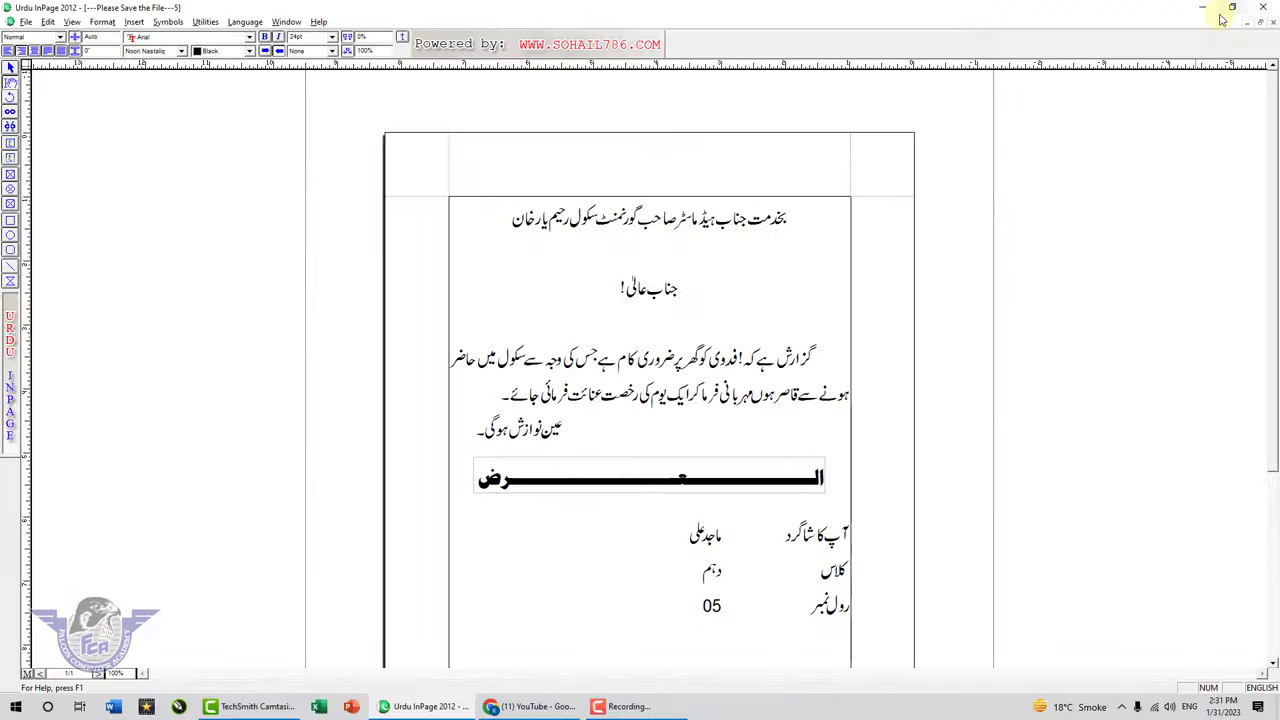
- Minimize InPage and open the desktop's Urdu Application file with Photos
{"action": "left_click", "coordinate": [1203, 8]}
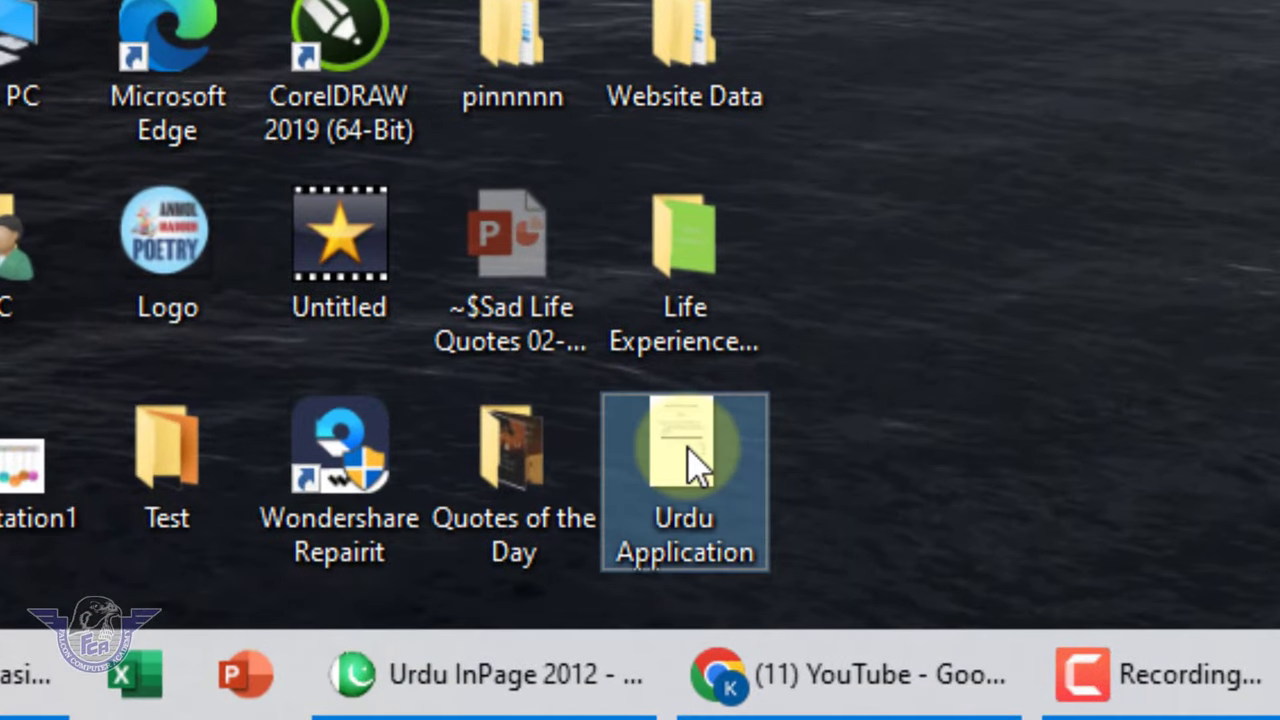
{"action": "right_click", "coordinate": [687, 446]}
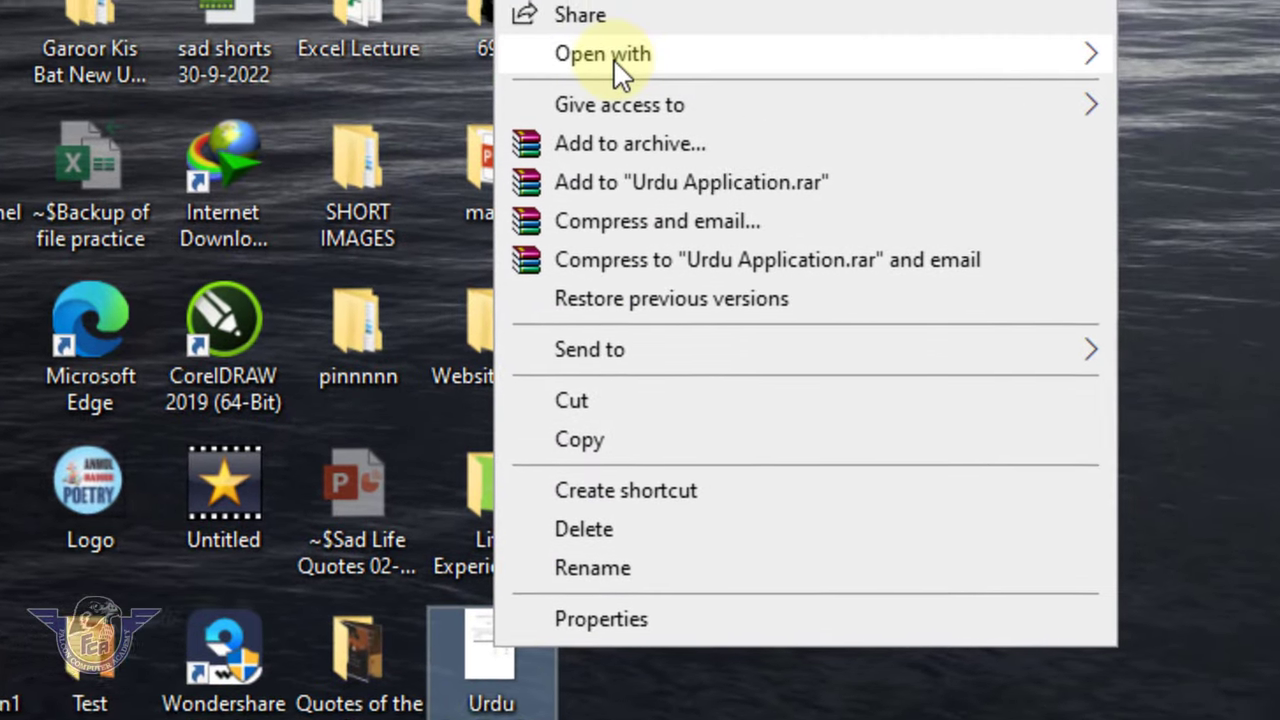
{"action": "mouse_move", "coordinate": [725, 52]}
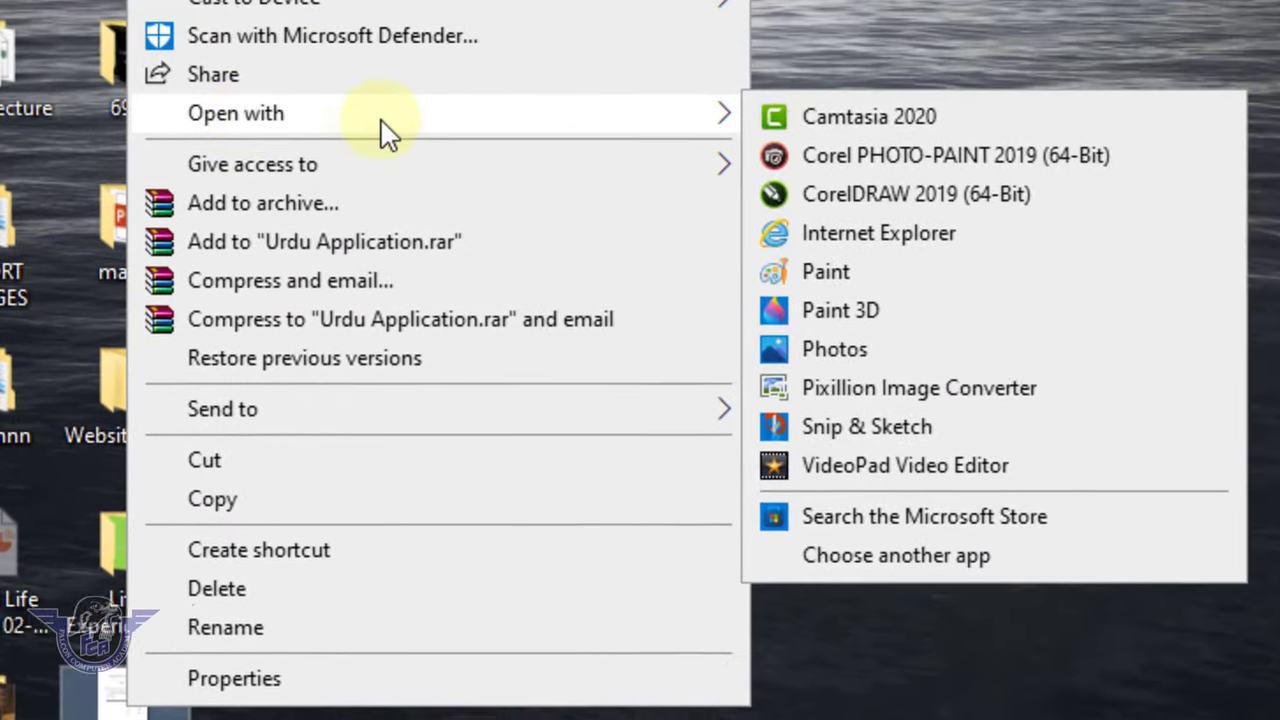
{"action": "left_click", "coordinate": [760, 363]}
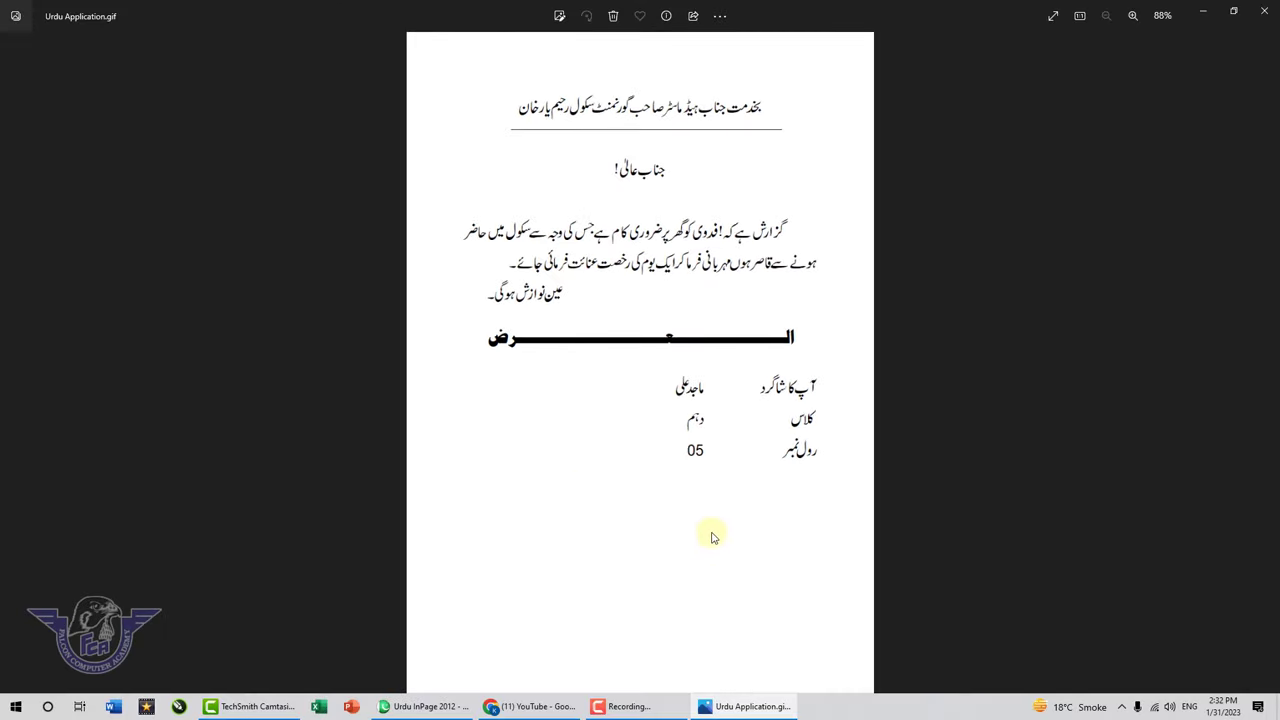
- Set the print options to Portrait orientation and A4 paper, then cancel without printing
{"action": "key", "text": "ctrl+p"}
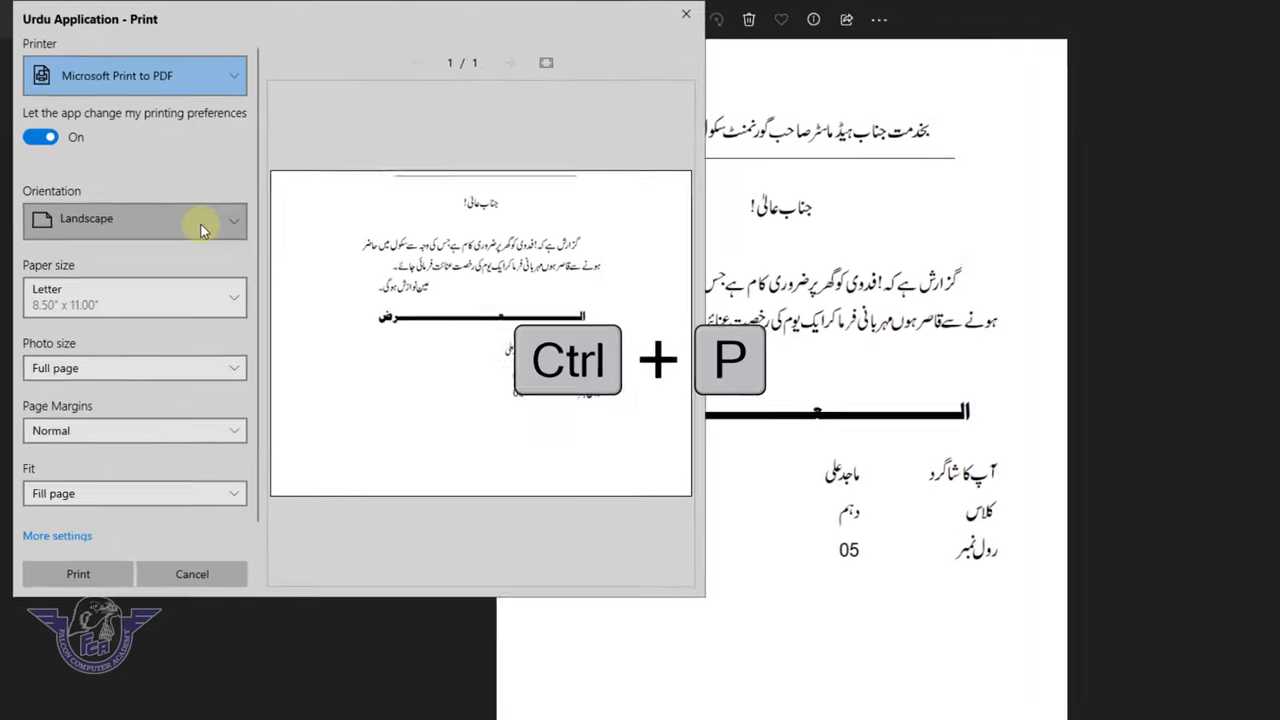
{"action": "left_click", "coordinate": [170, 180]}
{"action": "left_click", "coordinate": [80, 208]}
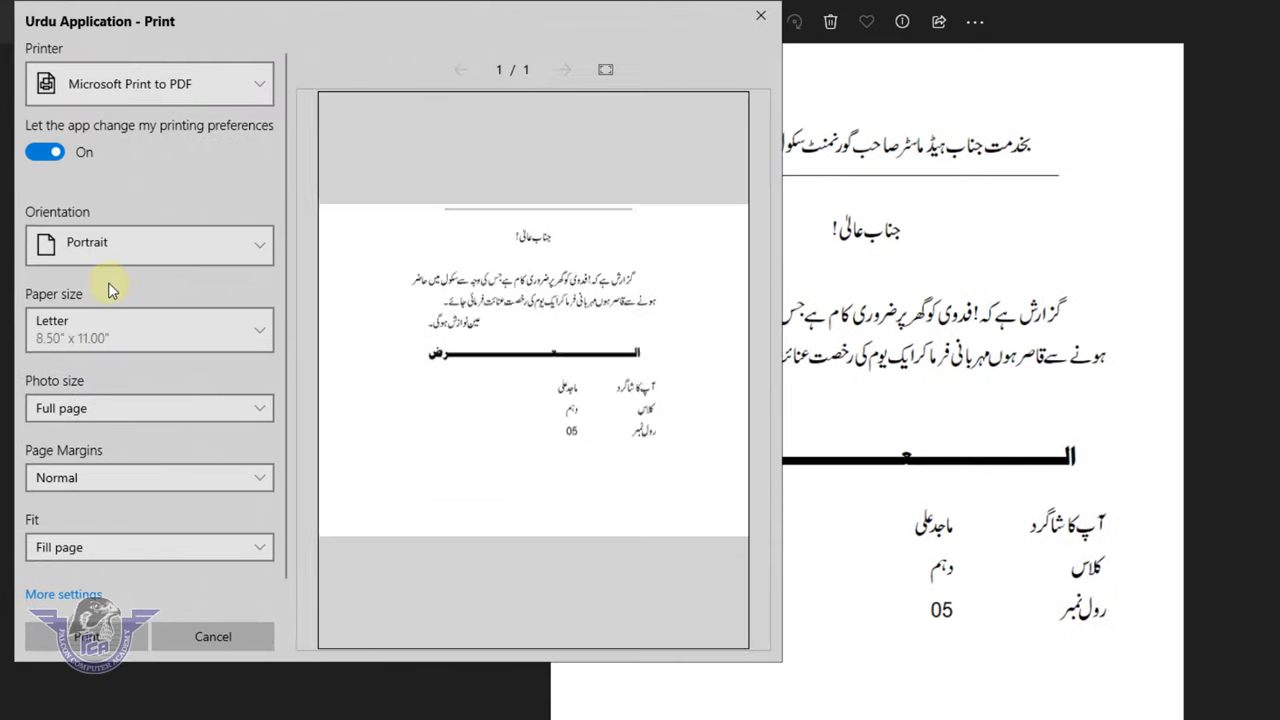
{"action": "left_click", "coordinate": [109, 326]}
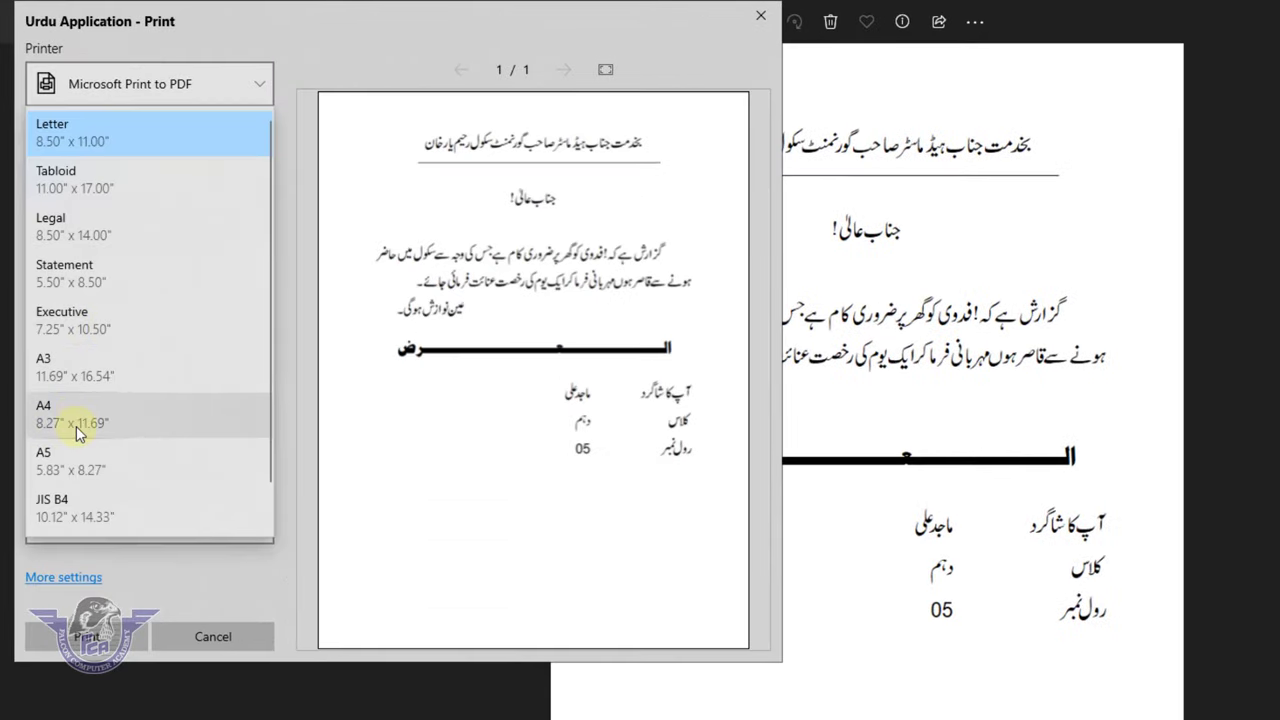
{"action": "left_click", "coordinate": [76, 426]}
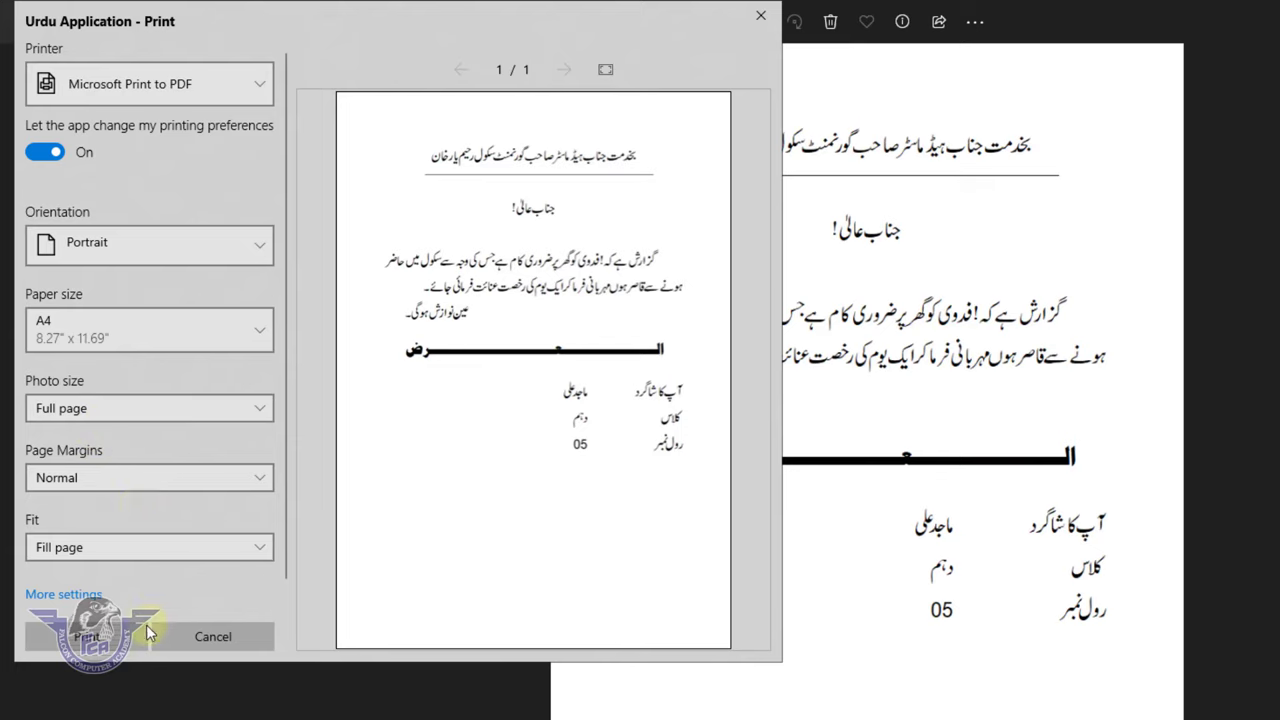
{"action": "left_click", "coordinate": [230, 630]}
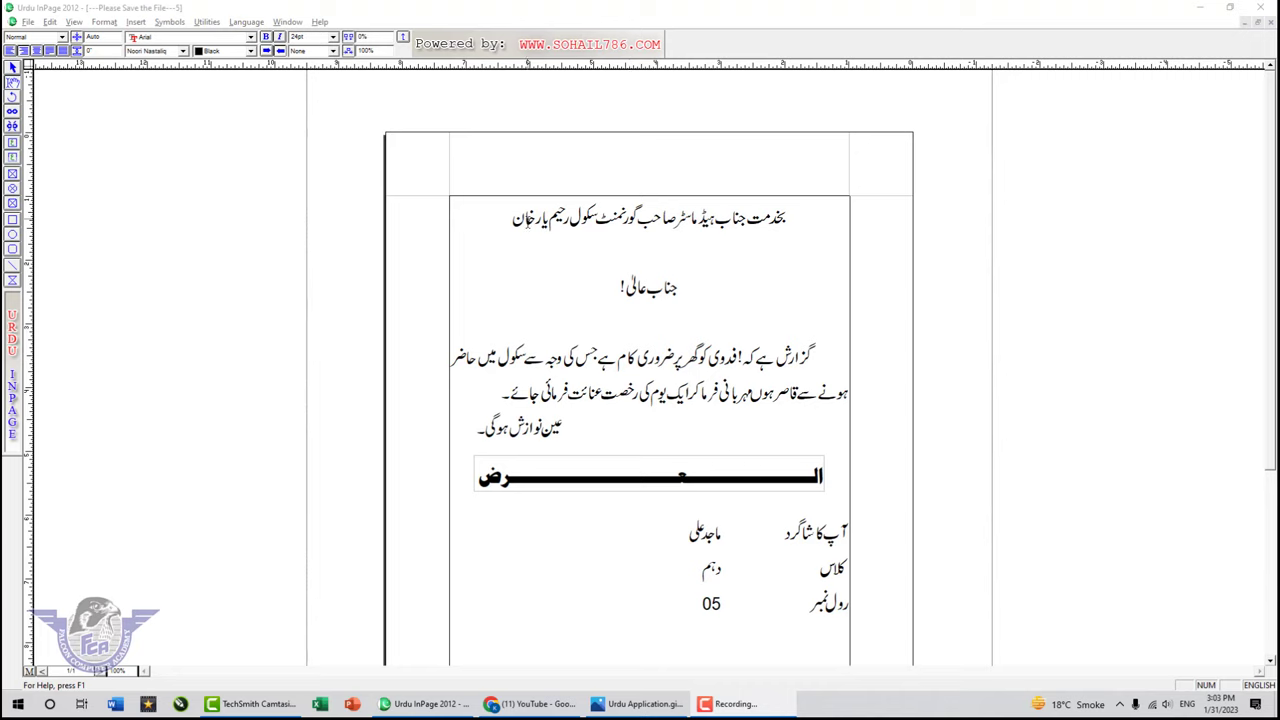
- Select the heading line, adjust its text size down, and align it flush right
{"action": "left_click_drag", "start_coordinate": [516, 219], "coordinate": [789, 225]}
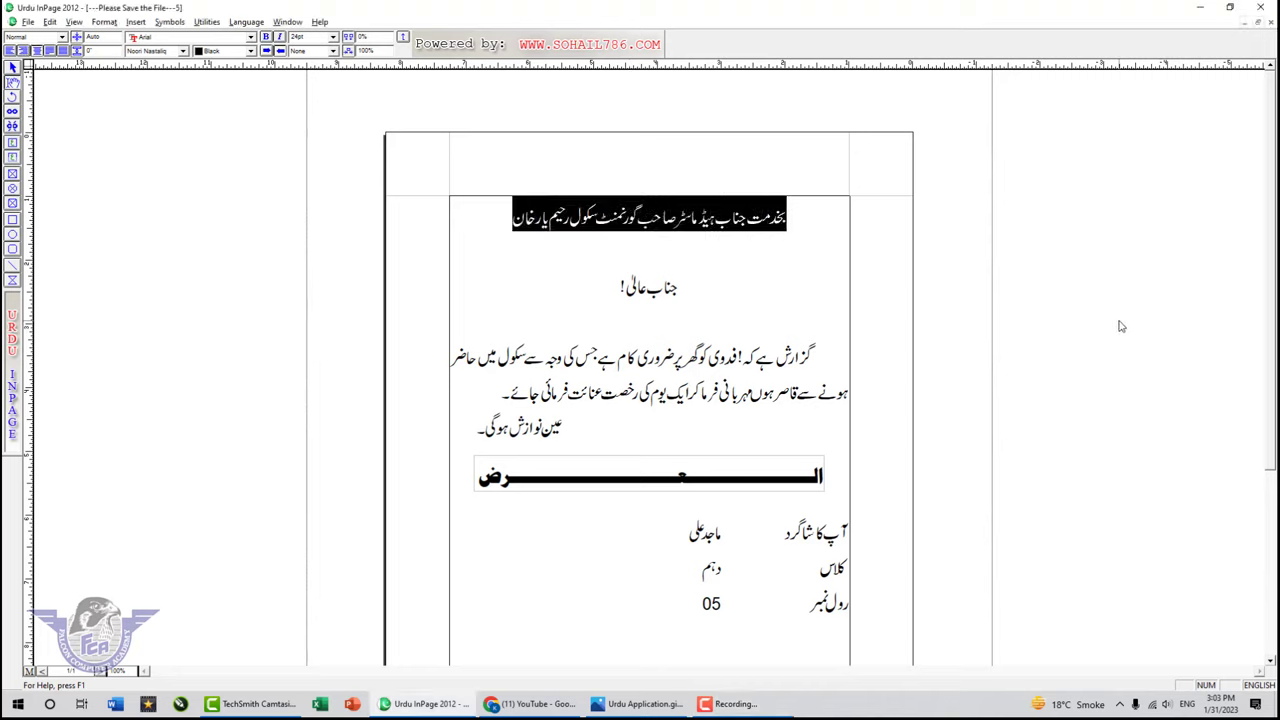
{"action": "key", "text": "ctrl+F10"}
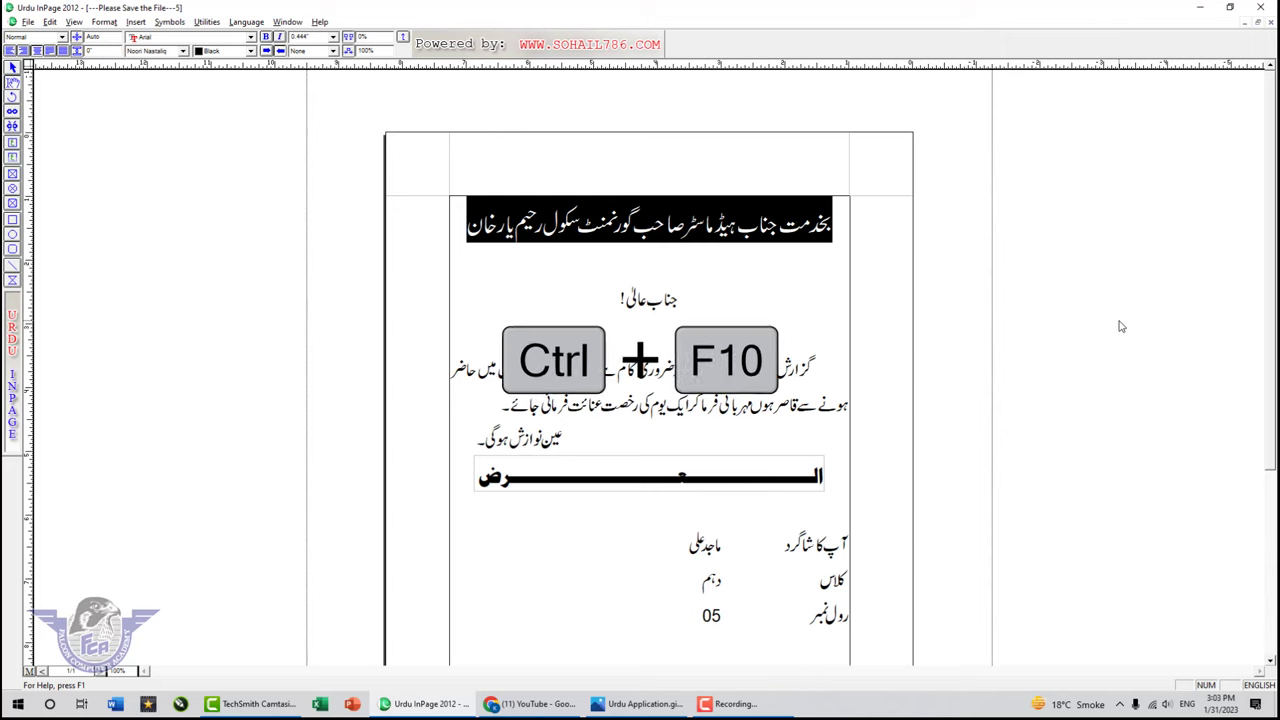
{"action": "key", "text": "ctrl+F9"}
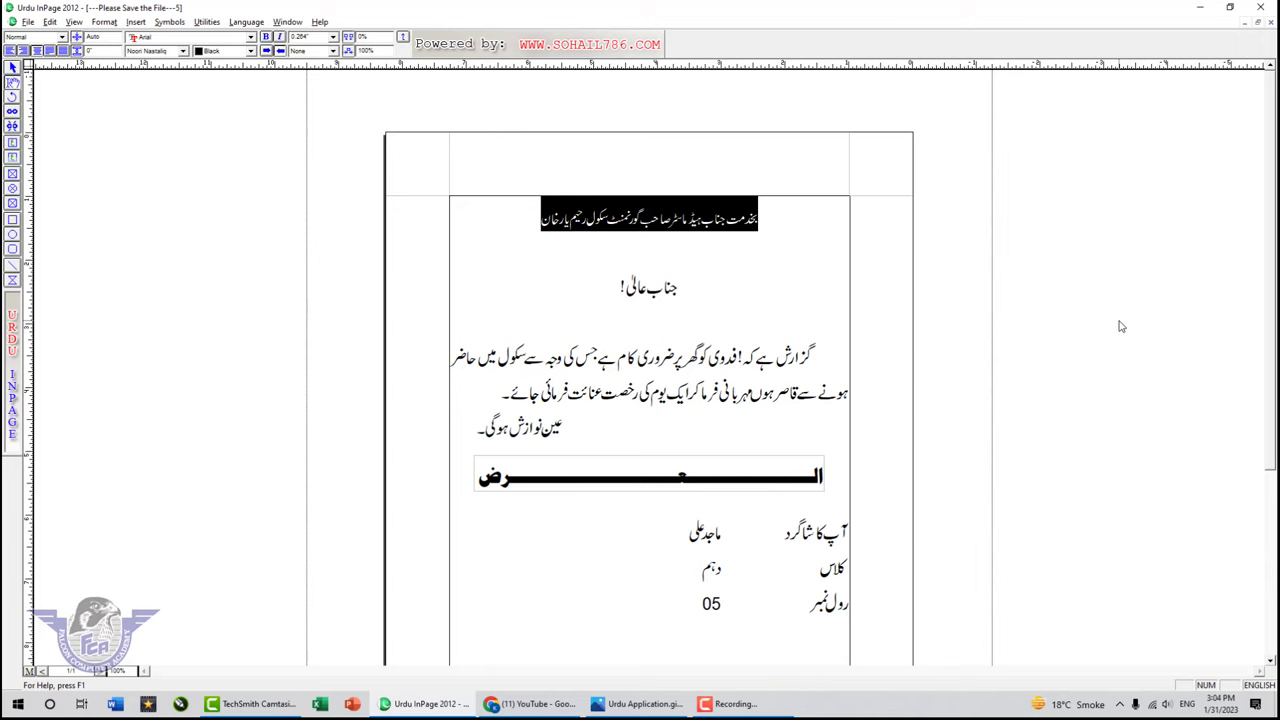
{"action": "key", "text": "ctrl+alt+l"}
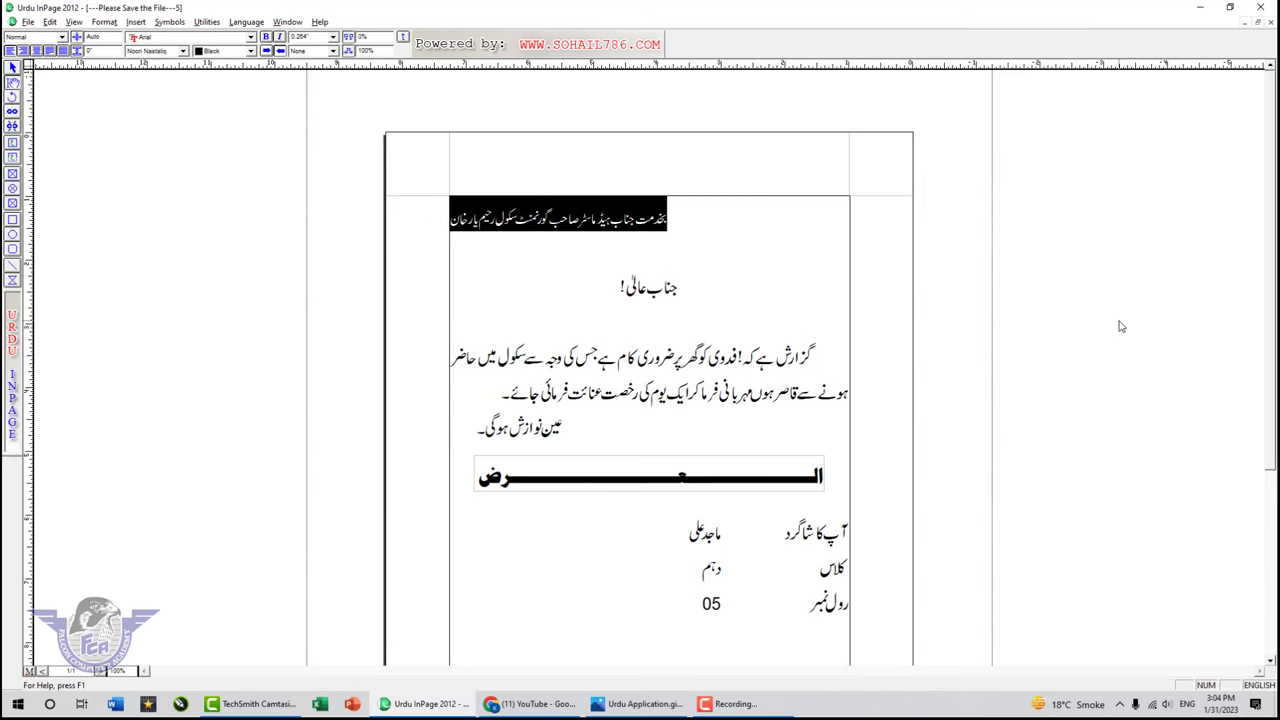
{"action": "key", "text": "ctrl+alt+r"}
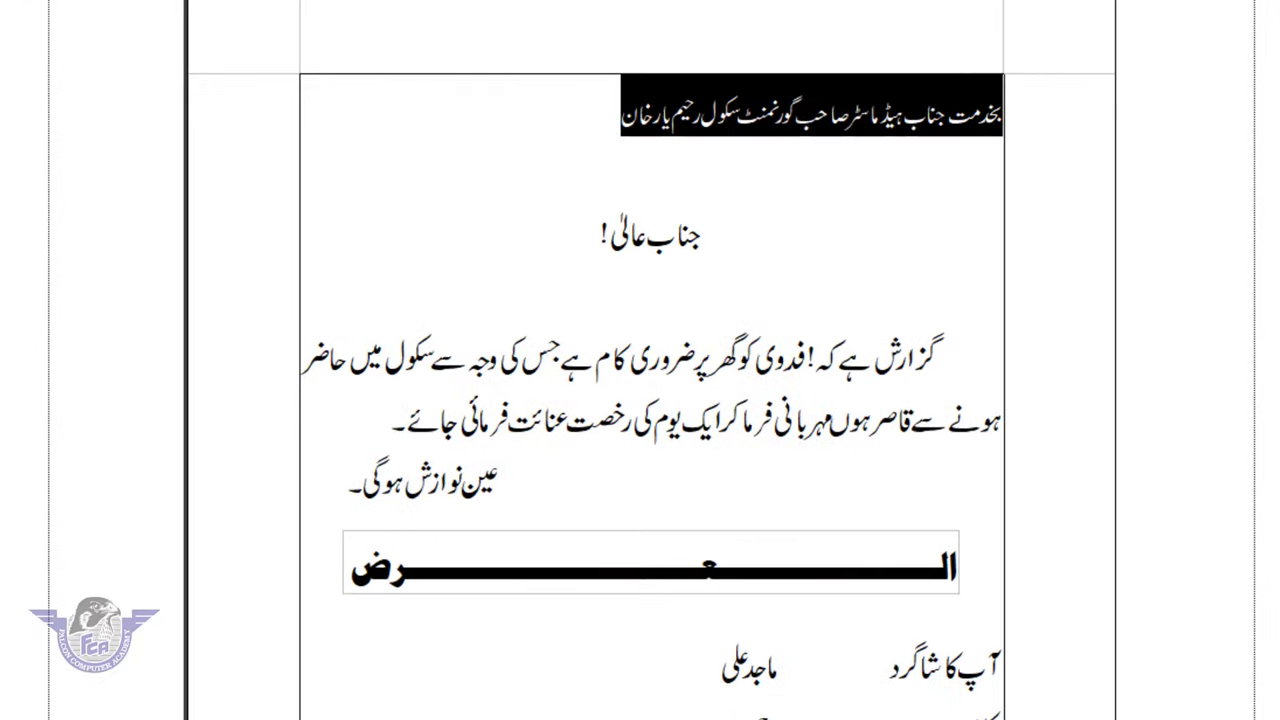
- Try centre and justify on the heading, finishing with force-justify across the full width
{"action": "key", "text": "ctrl+alt+j"}
{"action": "key", "text": "ctrl+alt+c"}
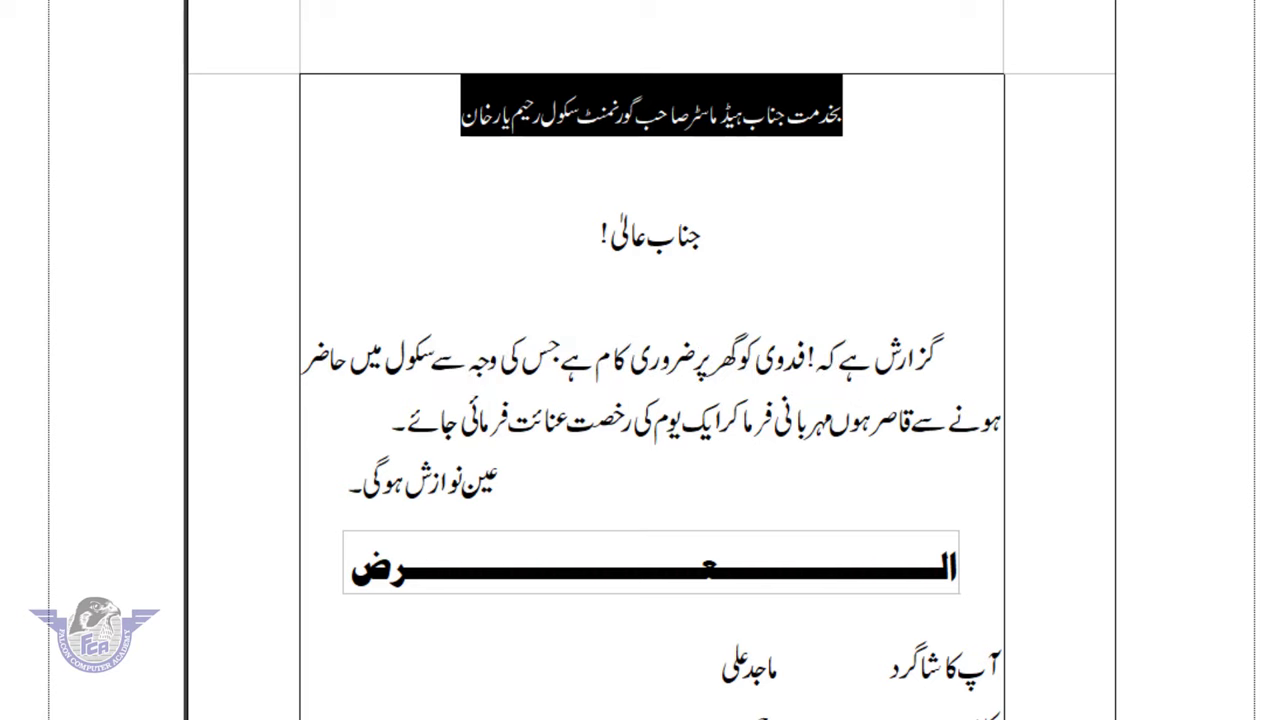
{"action": "key", "text": "ctrl+alt+j"}
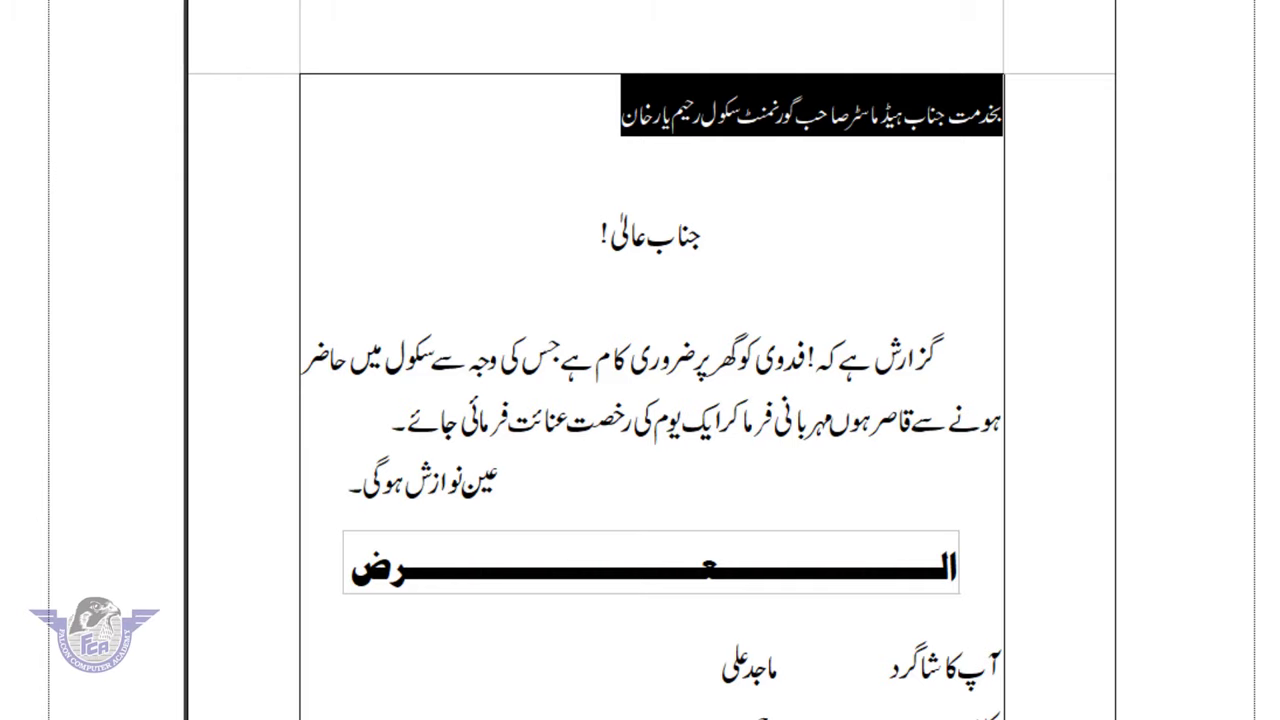
{"action": "key", "text": "ctrl+alt+f"}
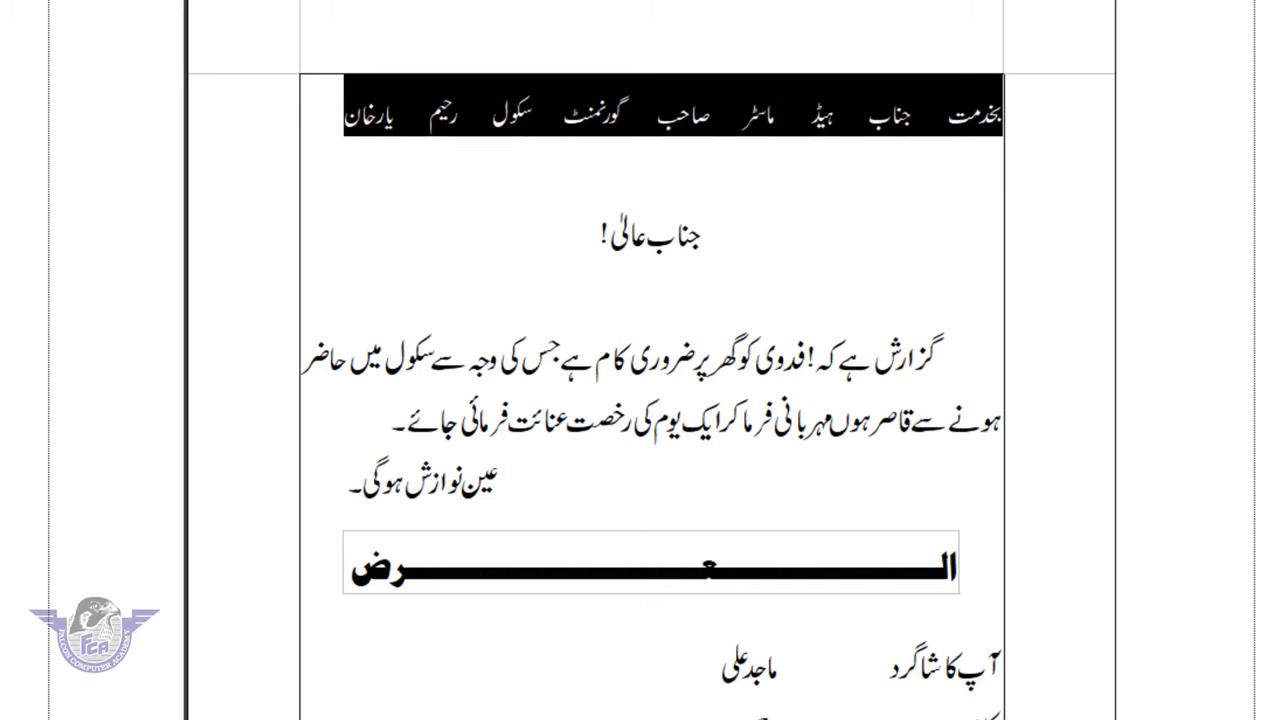
{"action": "key", "text": "ctrl+space"}
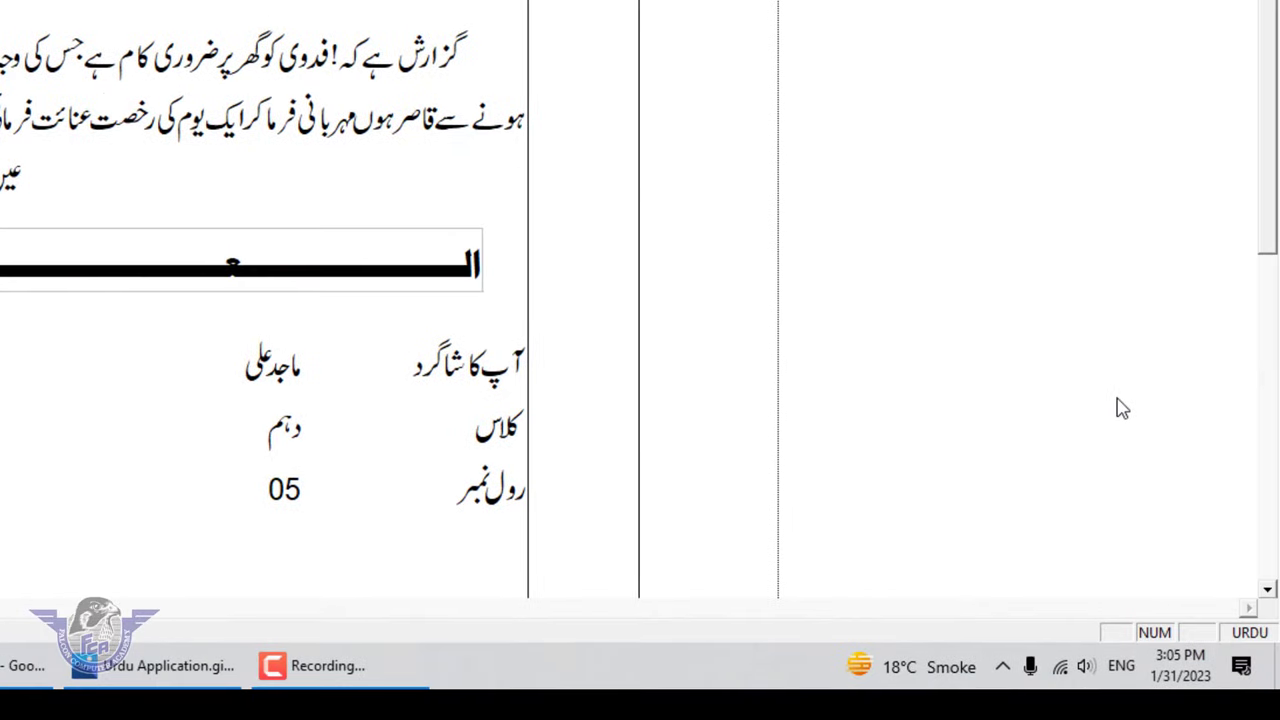
- Toggle the typing language, try the text box tools, and select the oval frame tool (Shift+F5)
{"action": "key", "text": "ctrl+space"}
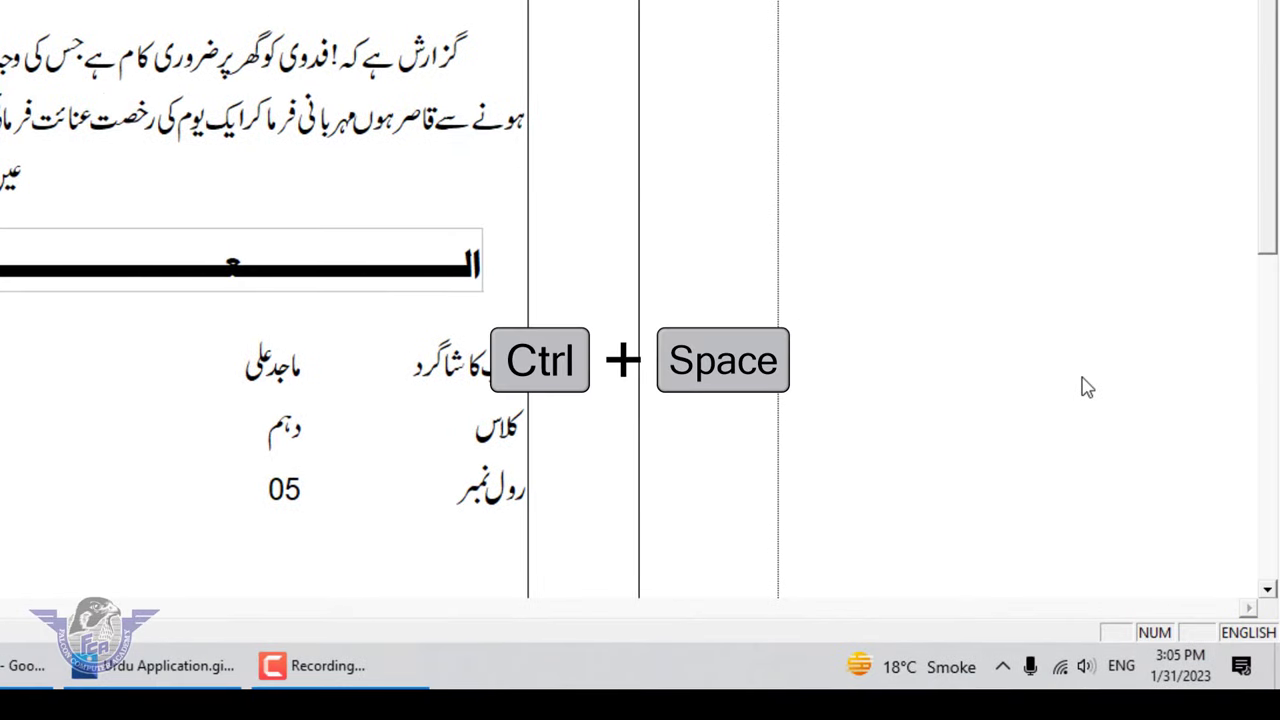
{"action": "key", "text": "ctrl+space"}
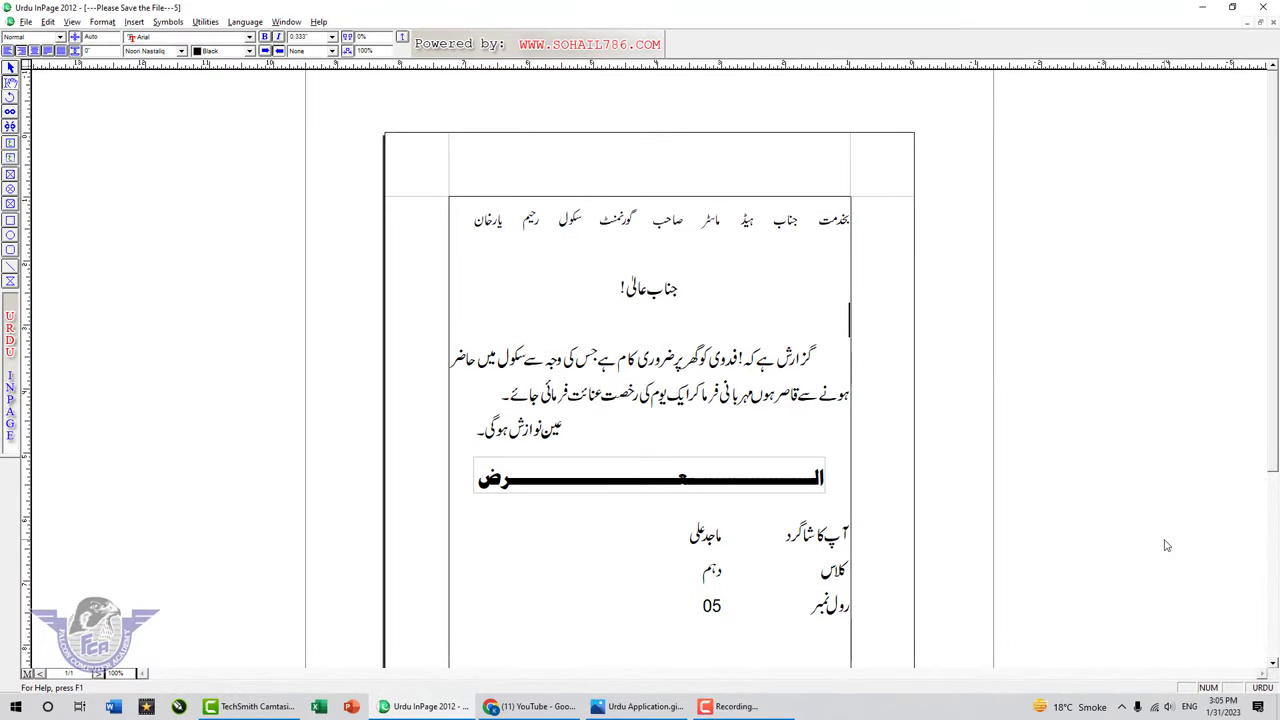
{"action": "key", "text": "ctrl+1"}
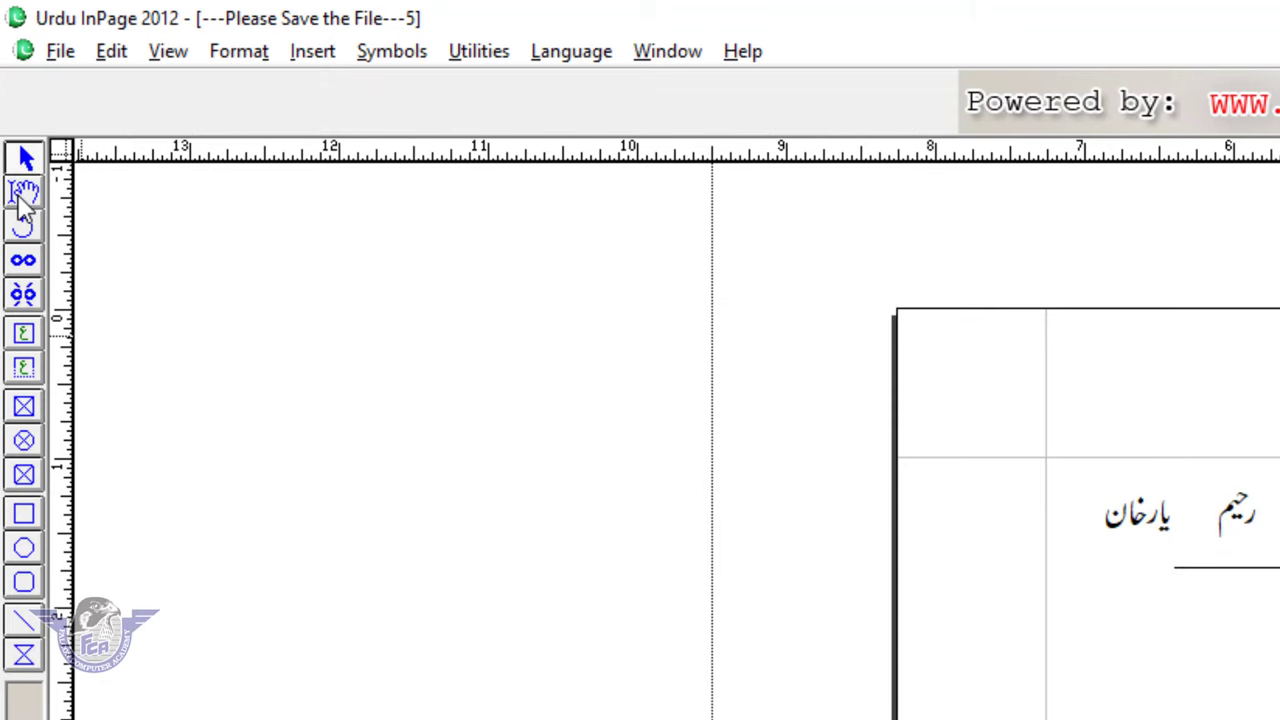
{"action": "key", "text": "ctrl+2"}
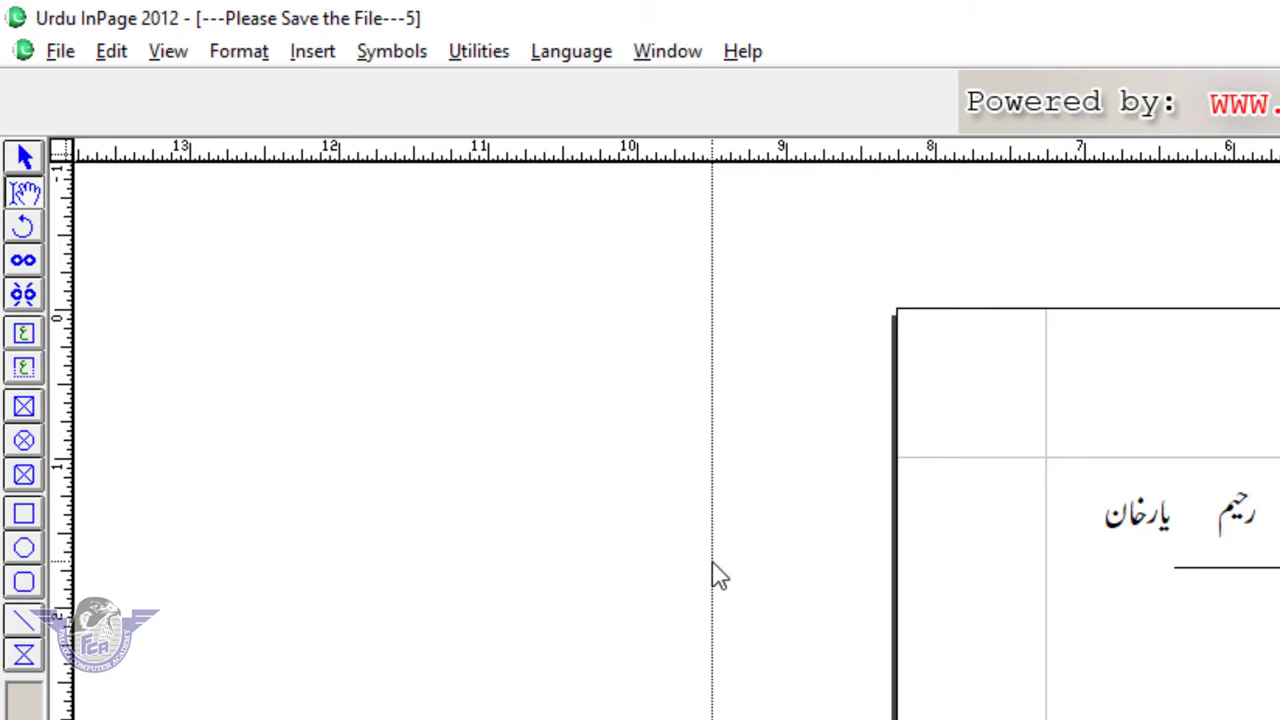
{"action": "key", "text": "shift+F2"}
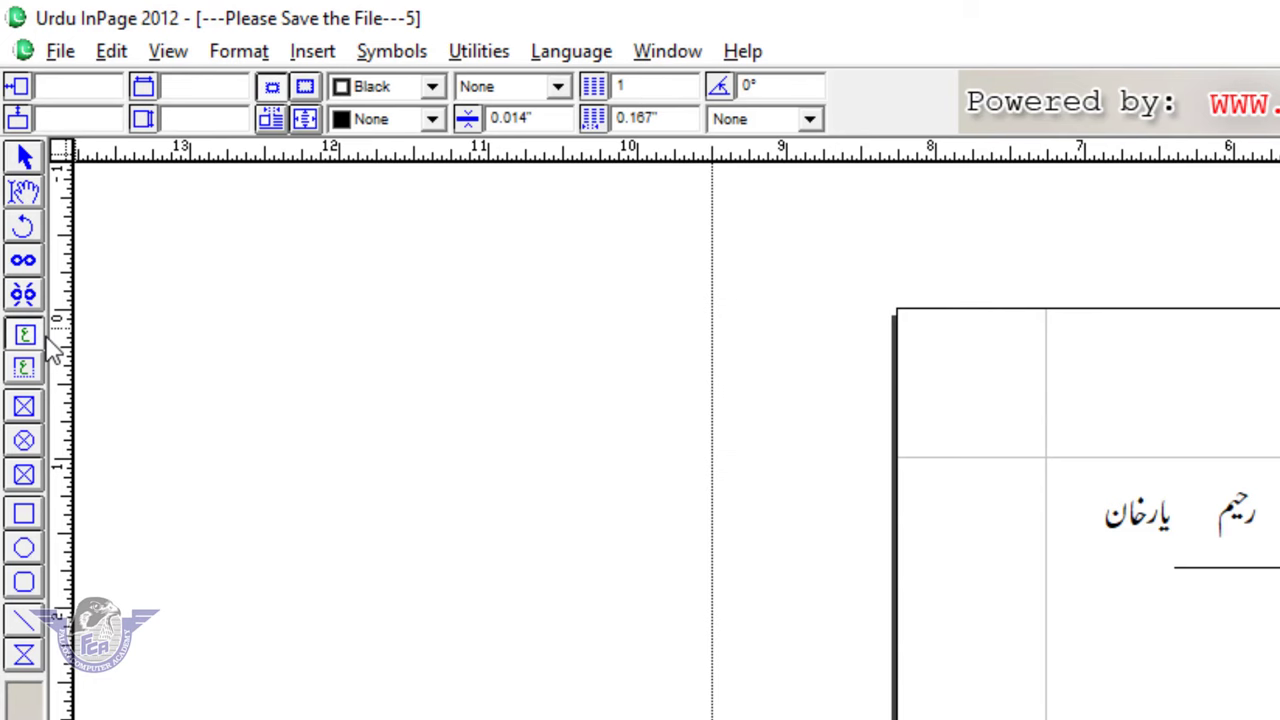
{"action": "key", "text": "shift+F3"}
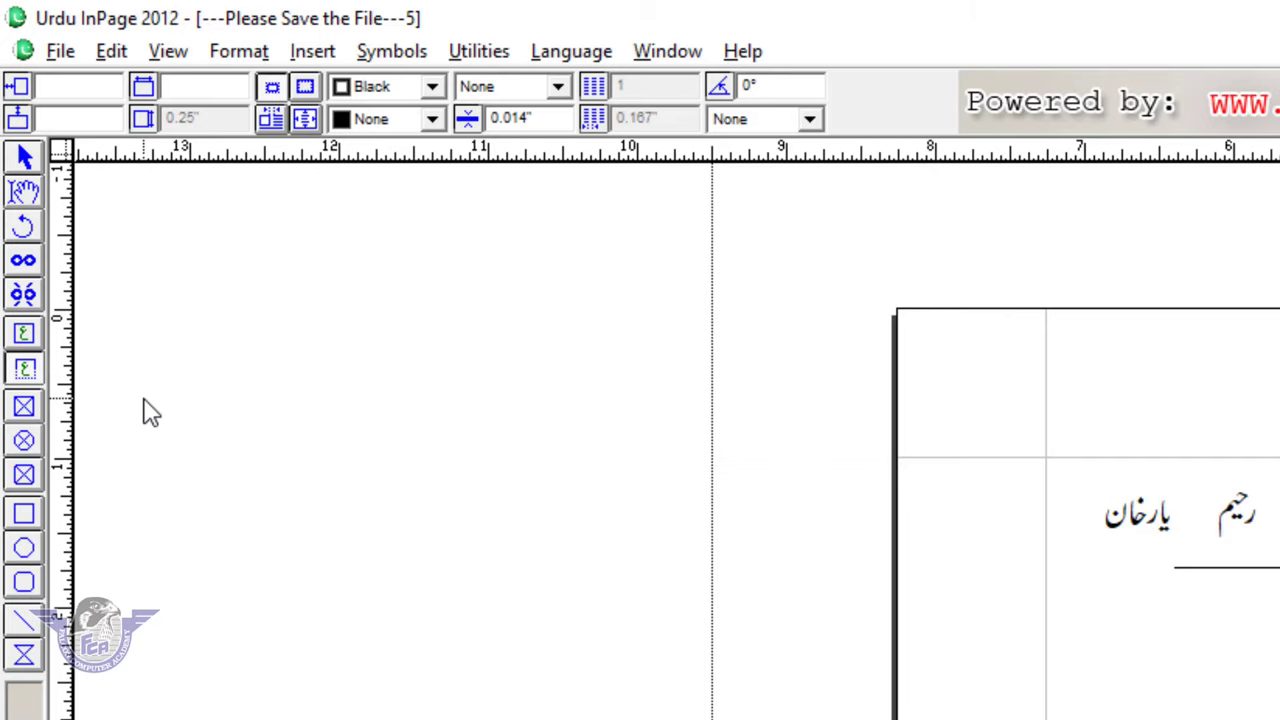
{"action": "key", "text": "shift+F5"}
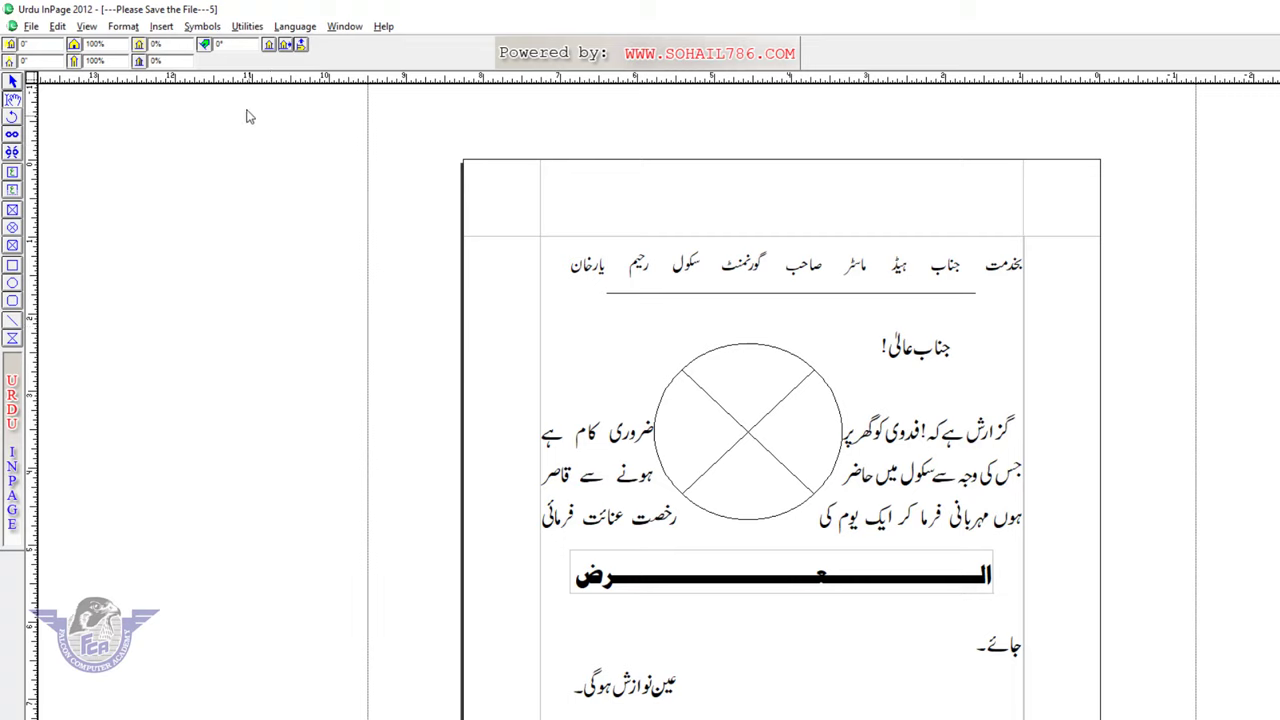
- Browse the Symbols menu twice and close it without inserting anything
{"action": "left_click", "coordinate": [202, 26]}
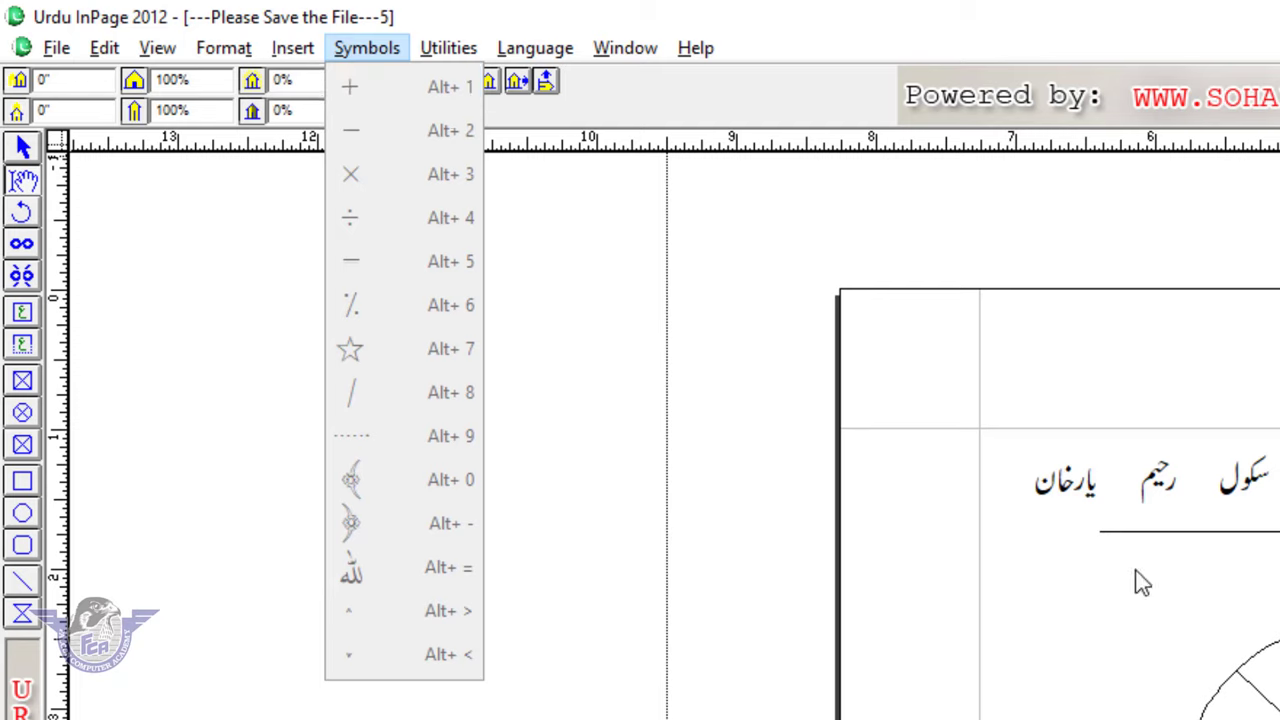
{"action": "left_click", "coordinate": [35, 200]}
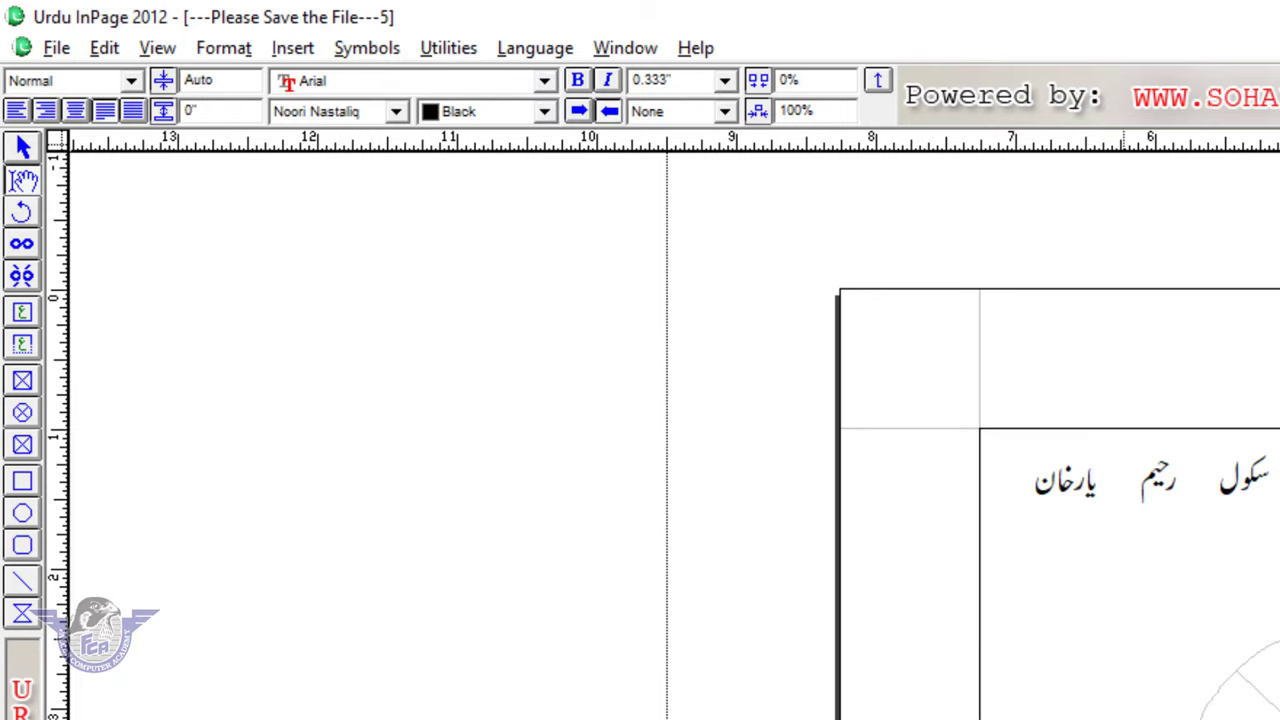
{"action": "left_click", "coordinate": [378, 50]}
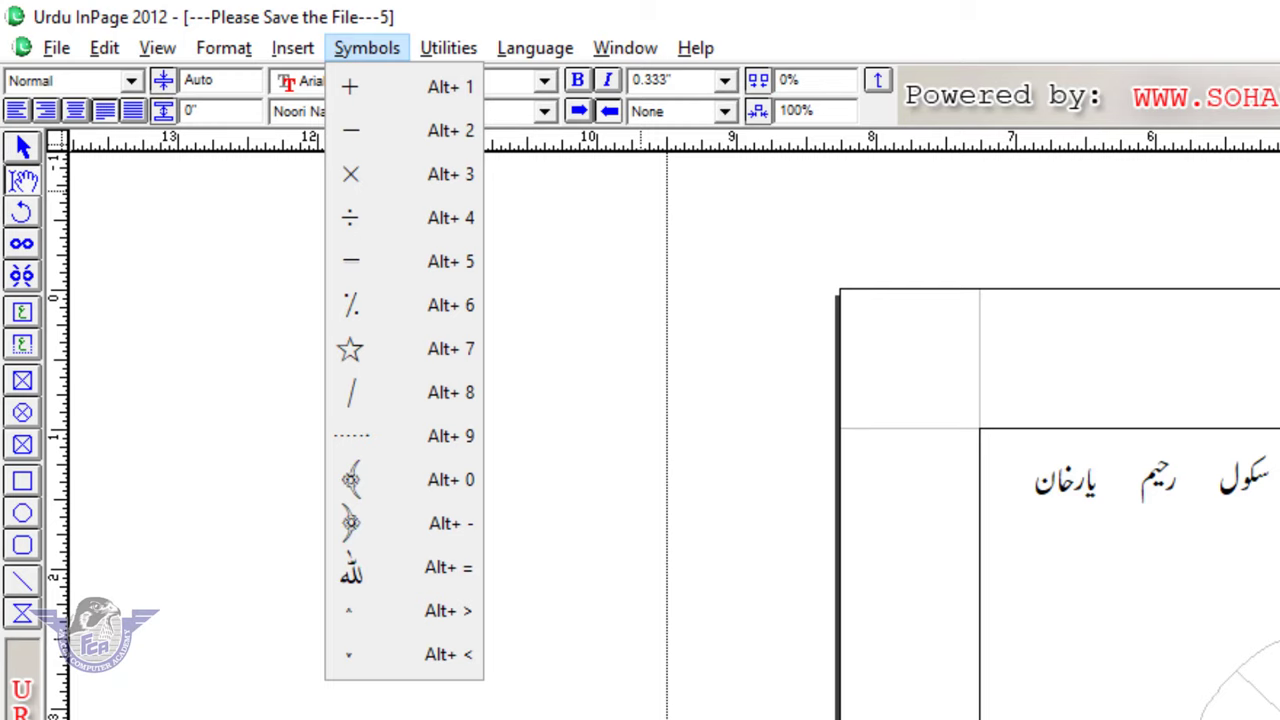
{"action": "key", "text": "Escape"}
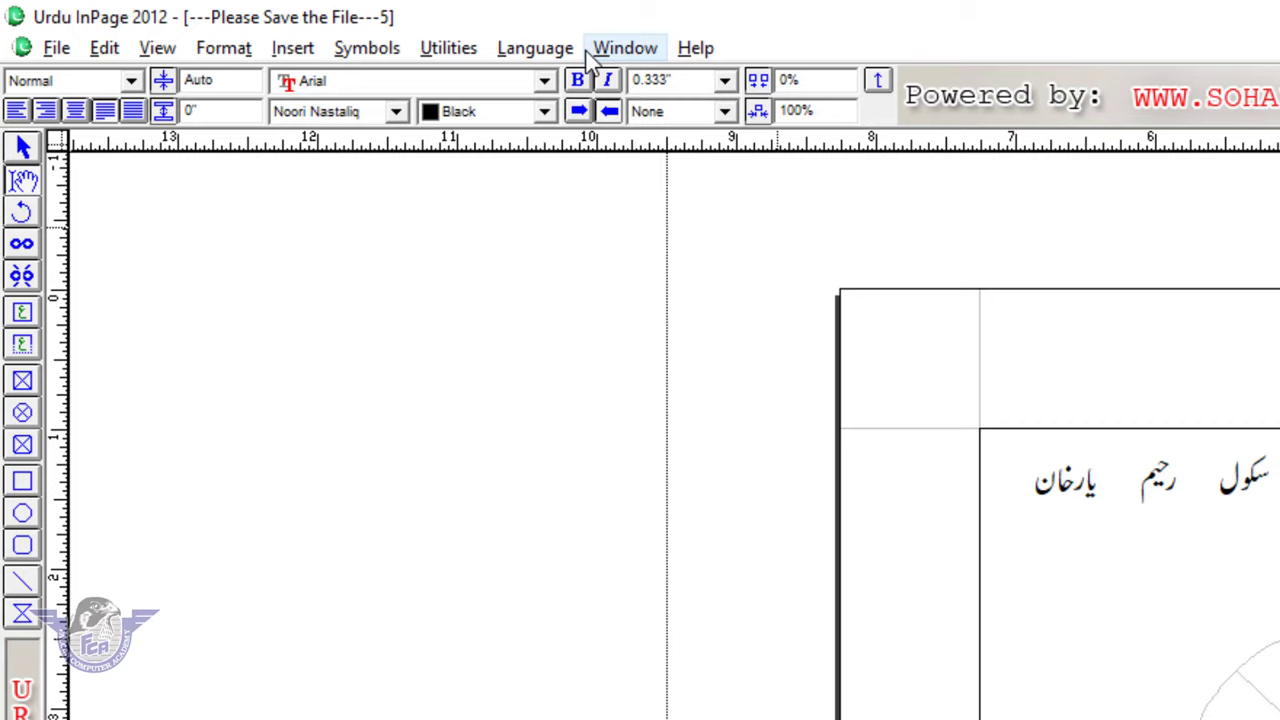
- Open the New Document dialog, move it aside, and keep the A4 210x297mm page size
{"action": "left_click", "coordinate": [56, 48]}
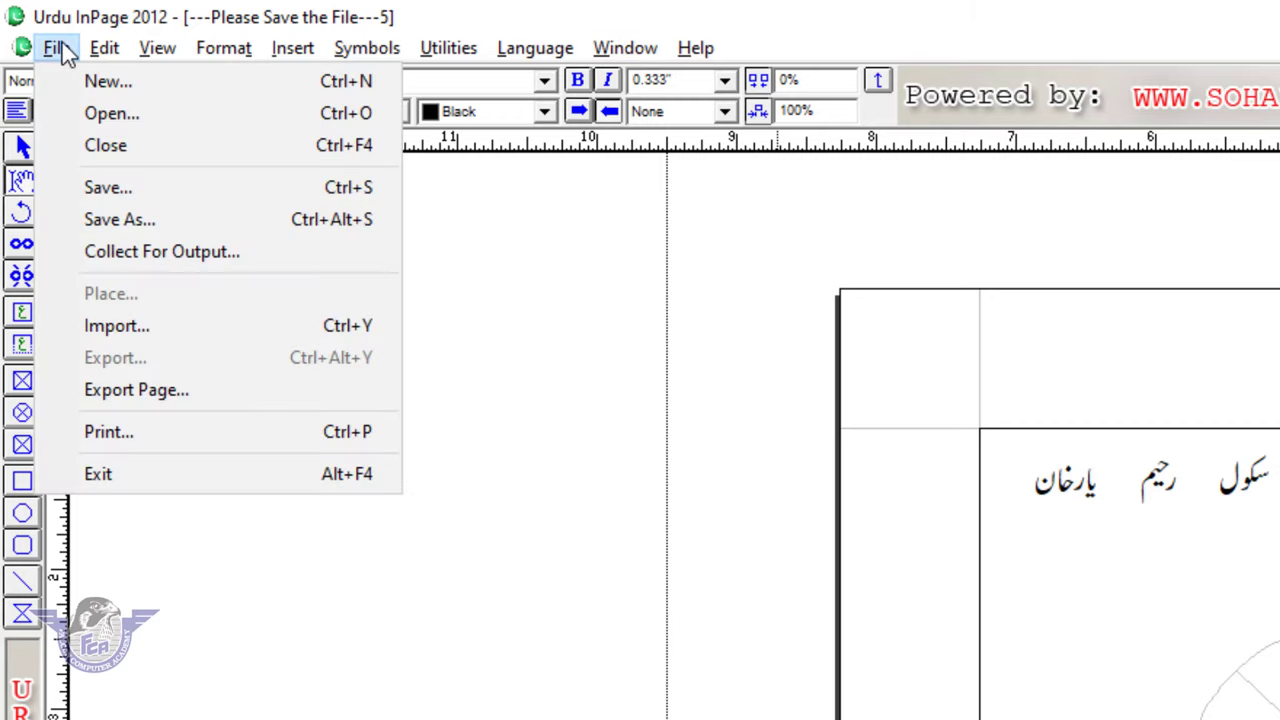
{"action": "left_click", "coordinate": [89, 85]}
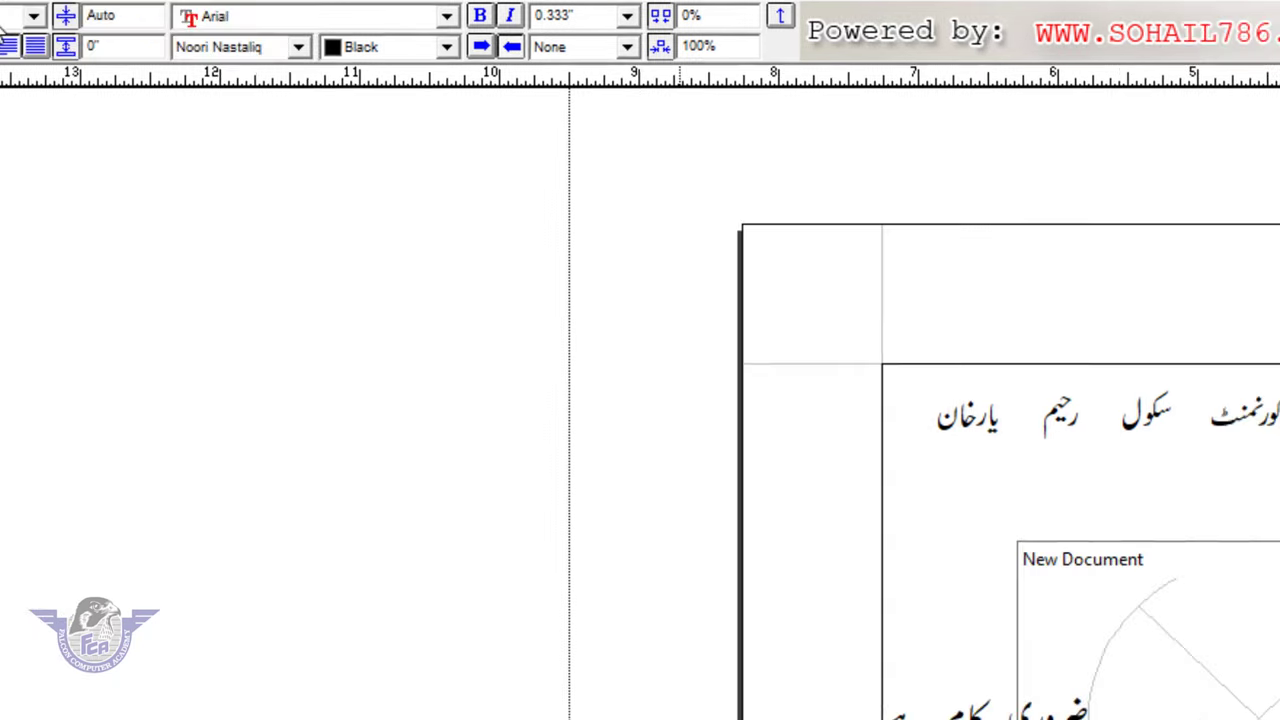
{"action": "left_click_drag", "start_coordinate": [584, 178], "coordinate": [240, 177]}
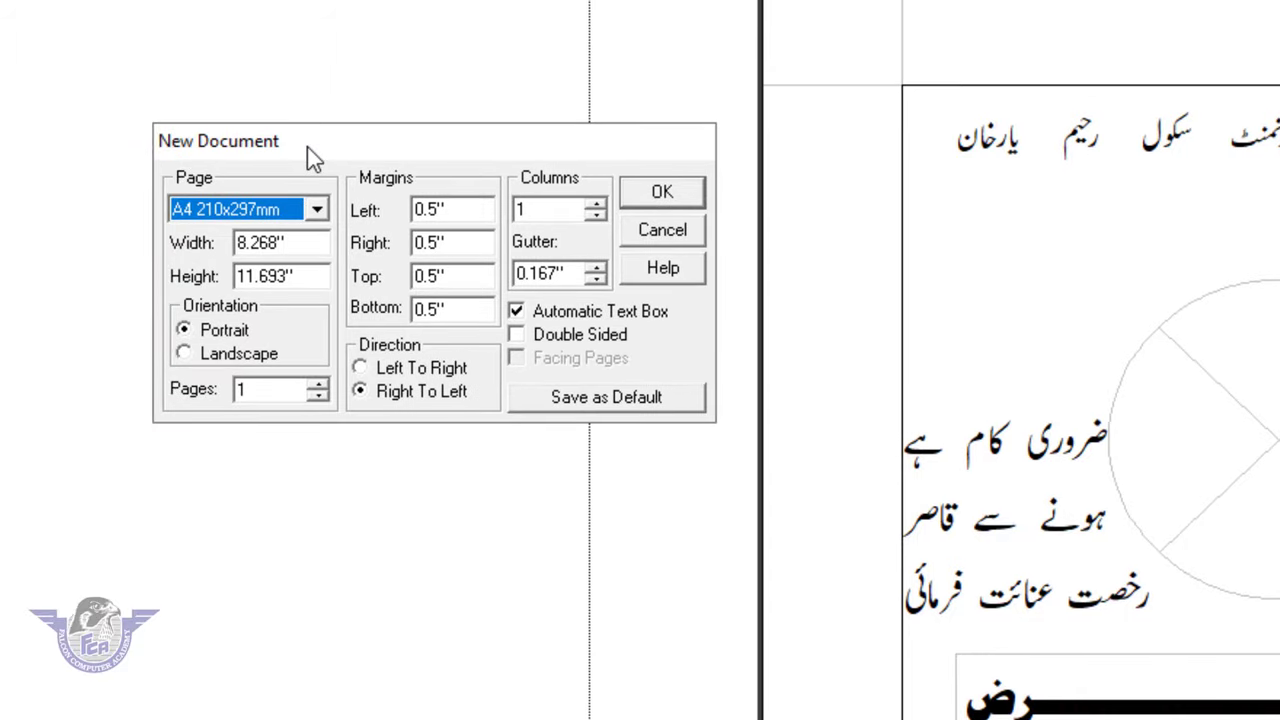
{"action": "left_click", "coordinate": [268, 214]}
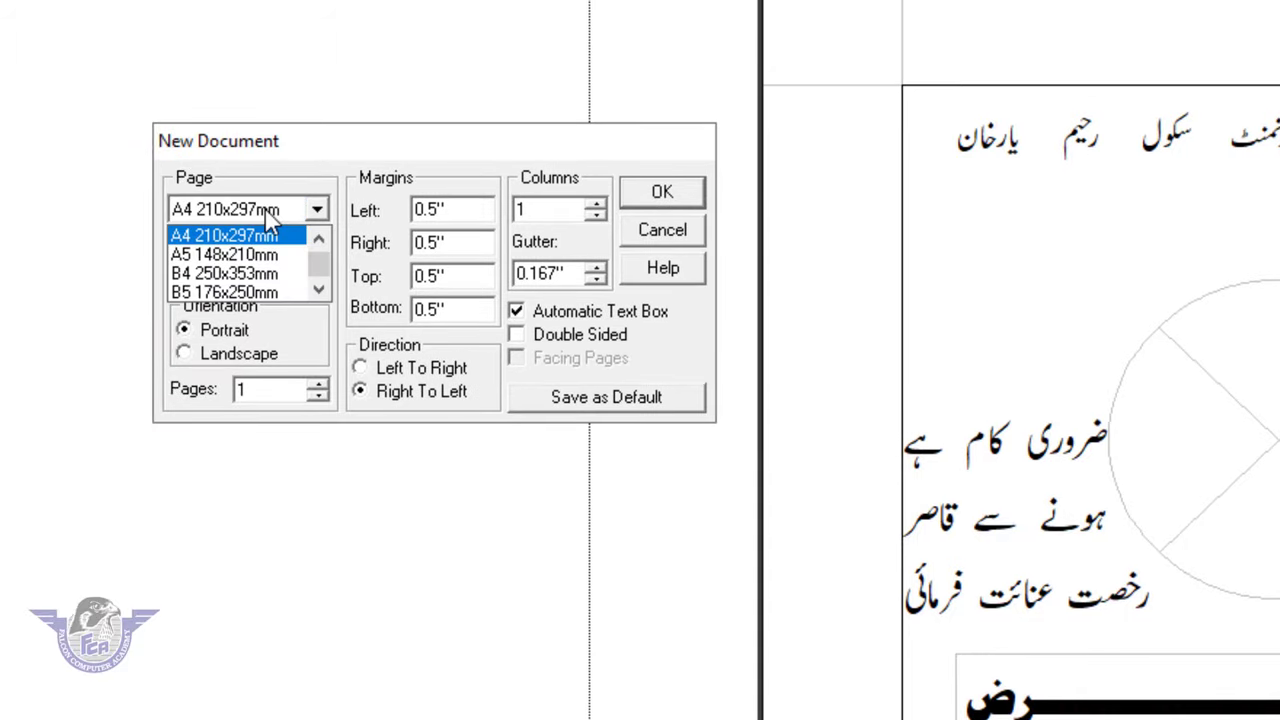
{"action": "left_click", "coordinate": [268, 214]}
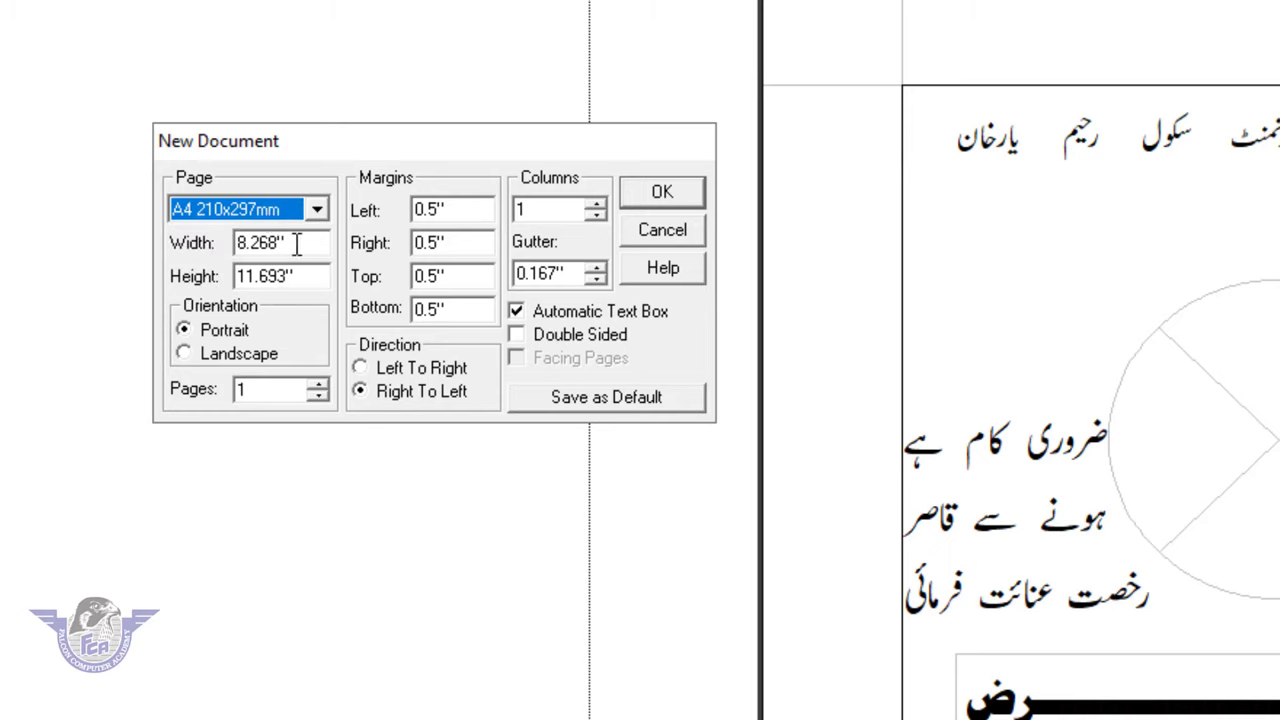
- Check the width and height, Portrait orientation, and the 0.5-inch margin values
{"action": "left_click", "coordinate": [297, 245]}
{"action": "left_click", "coordinate": [305, 280]}
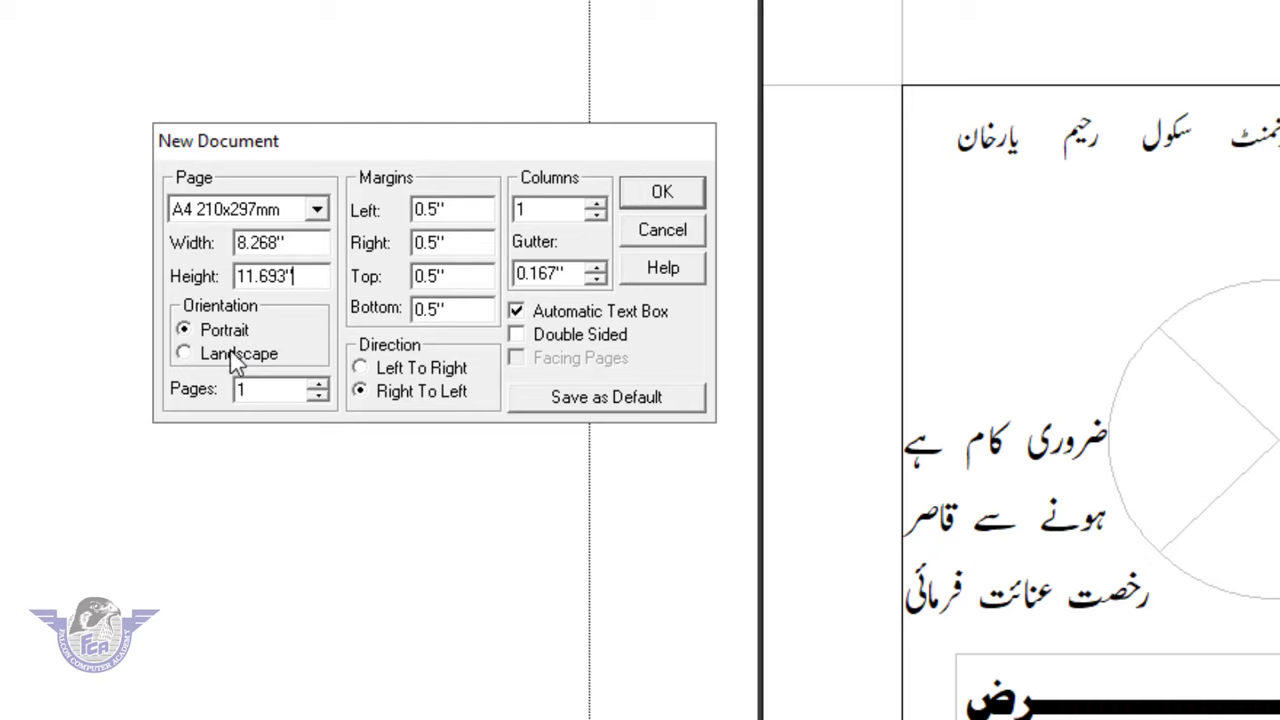
{"action": "left_click", "coordinate": [233, 337]}
{"action": "left_click", "coordinate": [457, 209]}
{"action": "left_click", "coordinate": [457, 245]}
{"action": "left_click", "coordinate": [457, 275]}
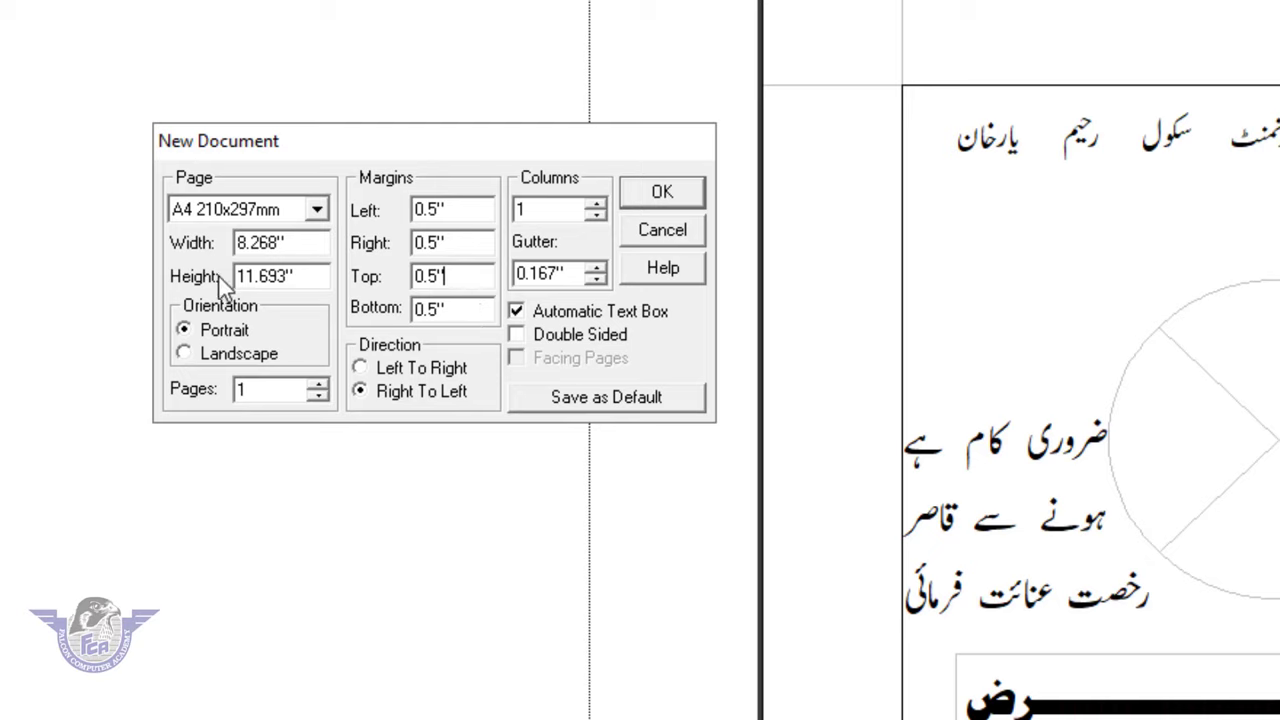
- Draw an empty circular picture frame at the page's upper right, beside the heading
{"action": "left_click", "coordinate": [660, 237]}
{"action": "left_click", "coordinate": [58, 48]}
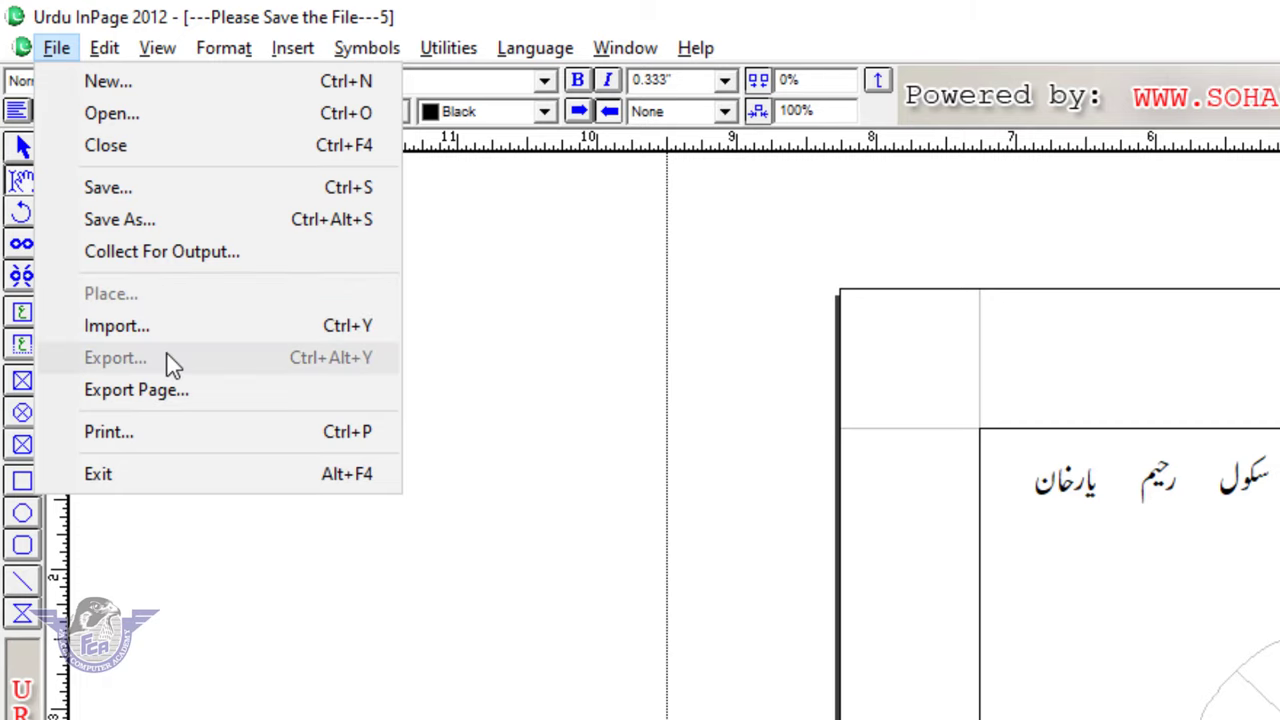
{"action": "key", "text": "Escape"}
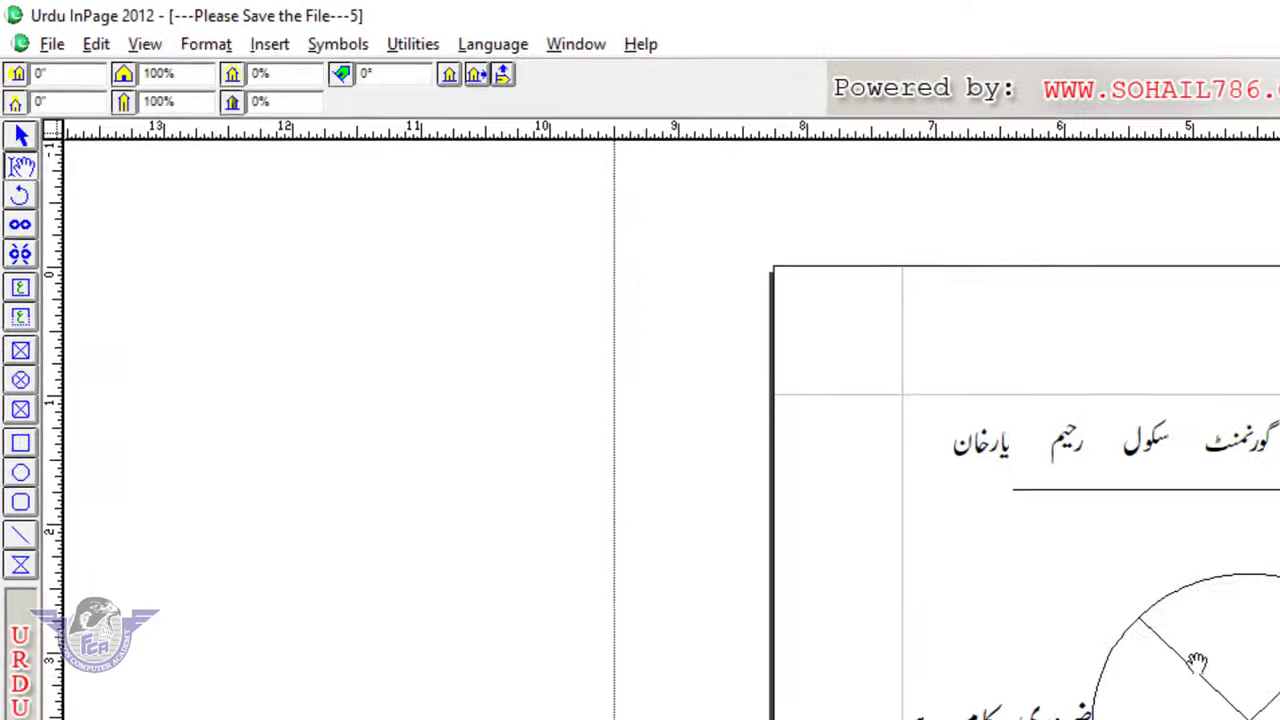
{"action": "left_click", "coordinate": [16, 291]}
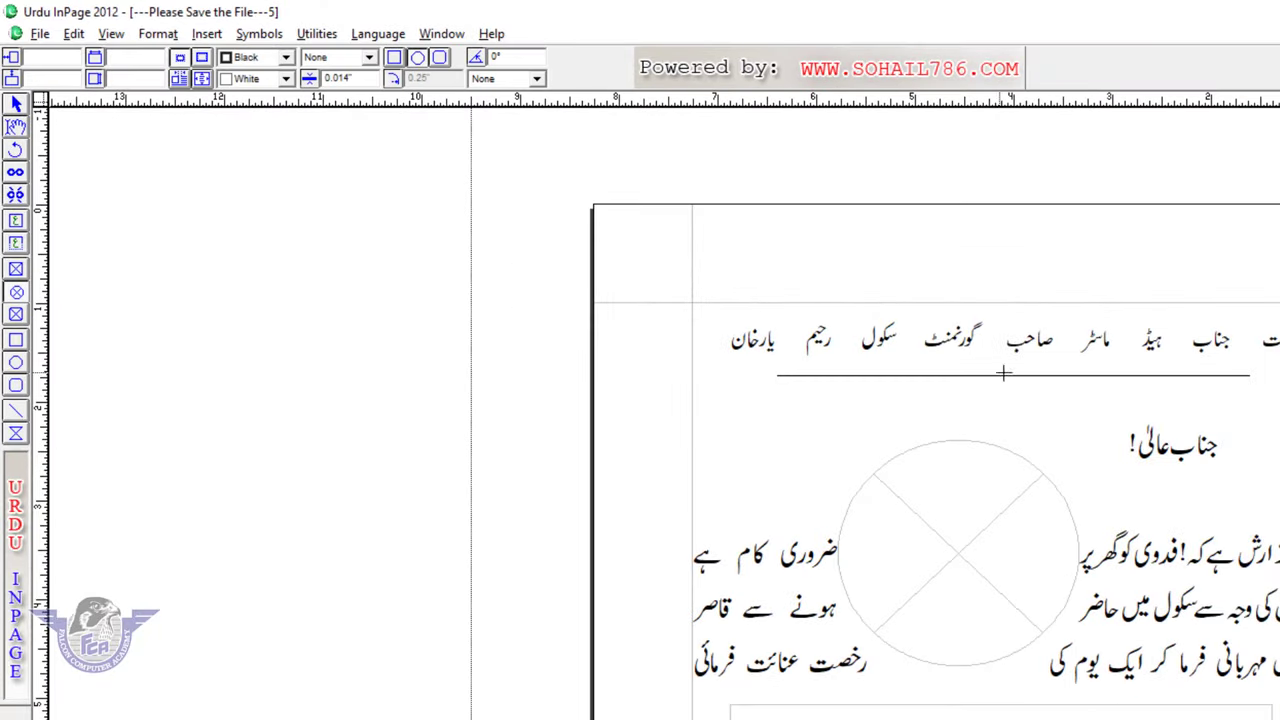
{"action": "left_click_drag", "start_coordinate": [1084, 340], "coordinate": [1270, 566]}
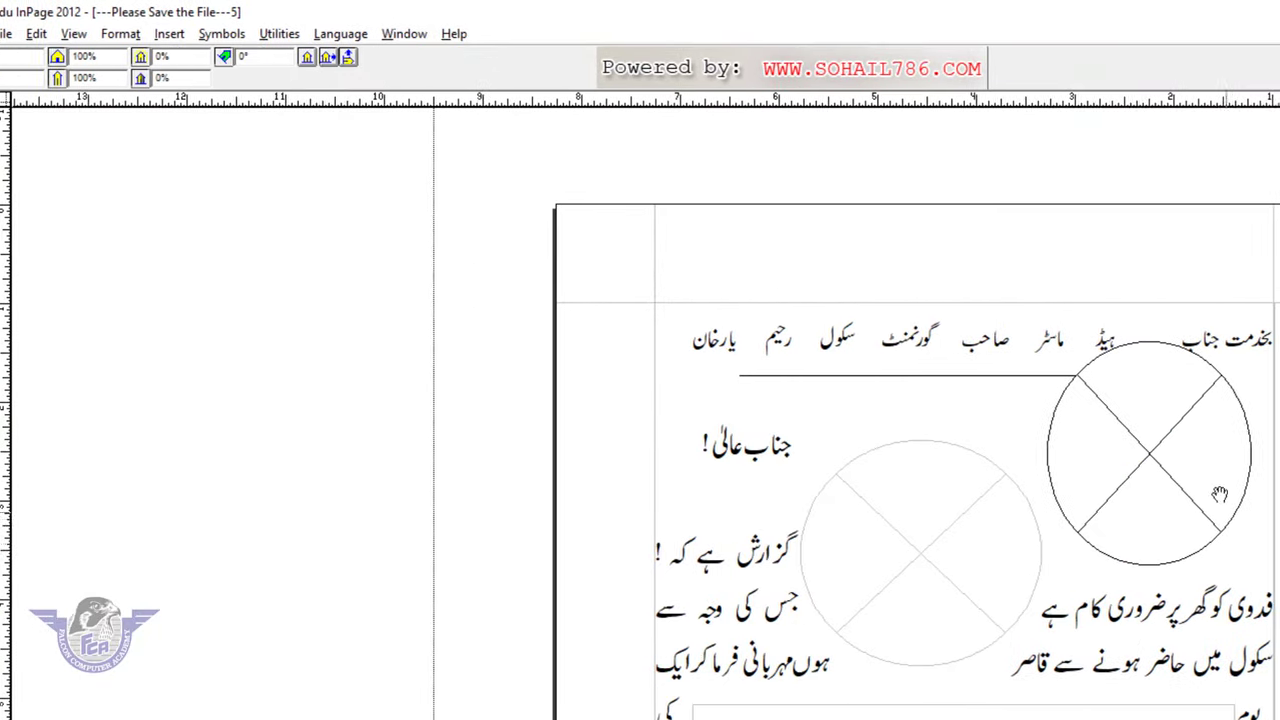
- Import the black-and-white man-in-a-suit photo from Downloads into the circle, with Preview on
{"action": "left_click", "coordinate": [8, 36]}
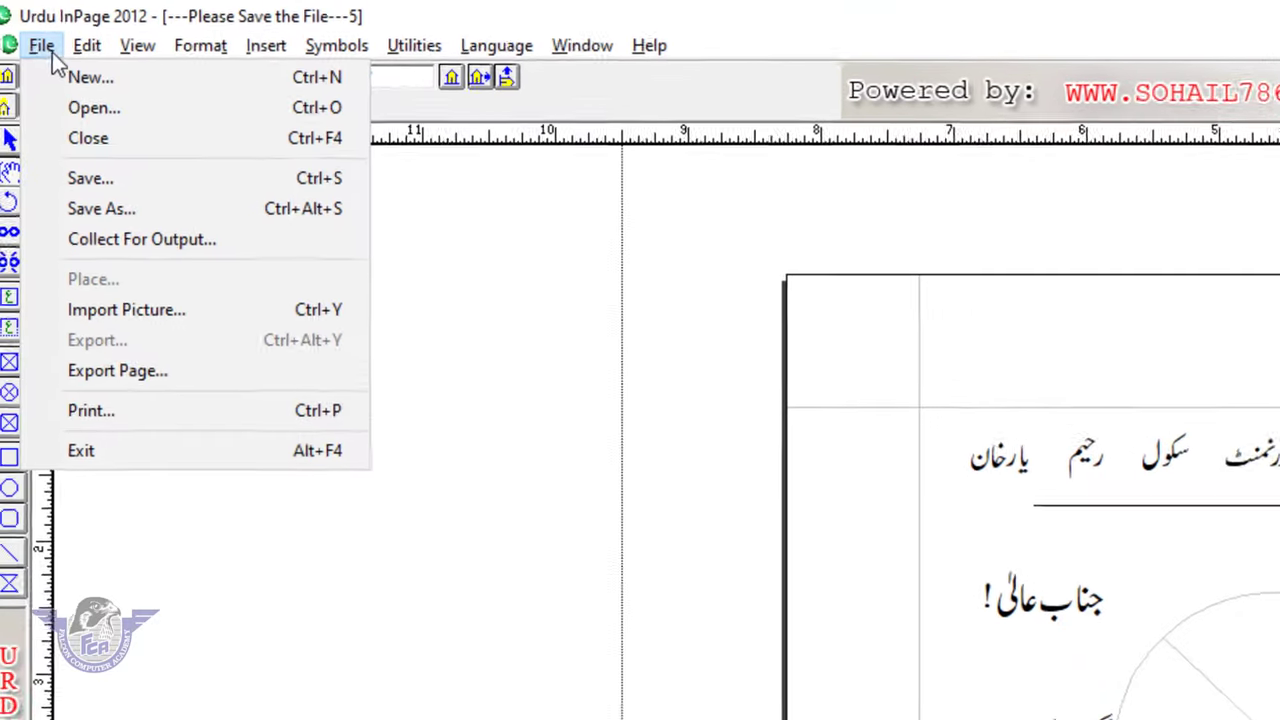
{"action": "left_click", "coordinate": [171, 314]}
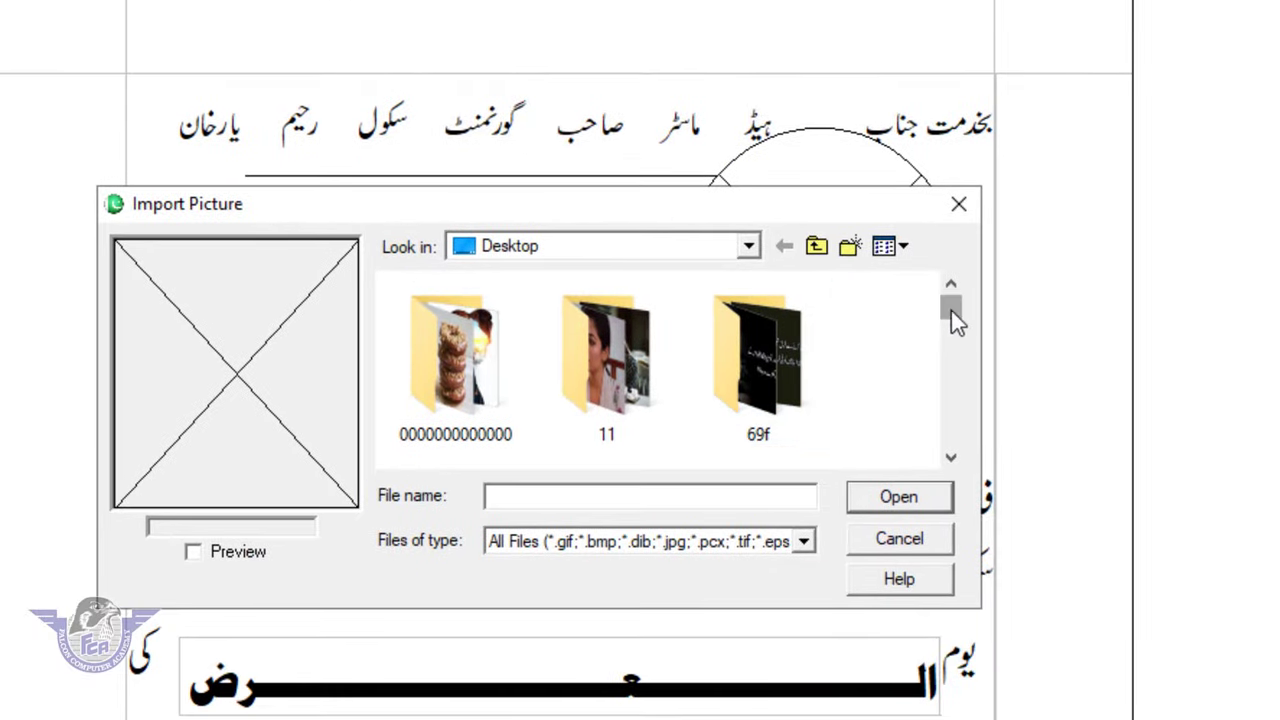
{"action": "left_click_drag", "start_coordinate": [951, 310], "coordinate": [953, 312]}
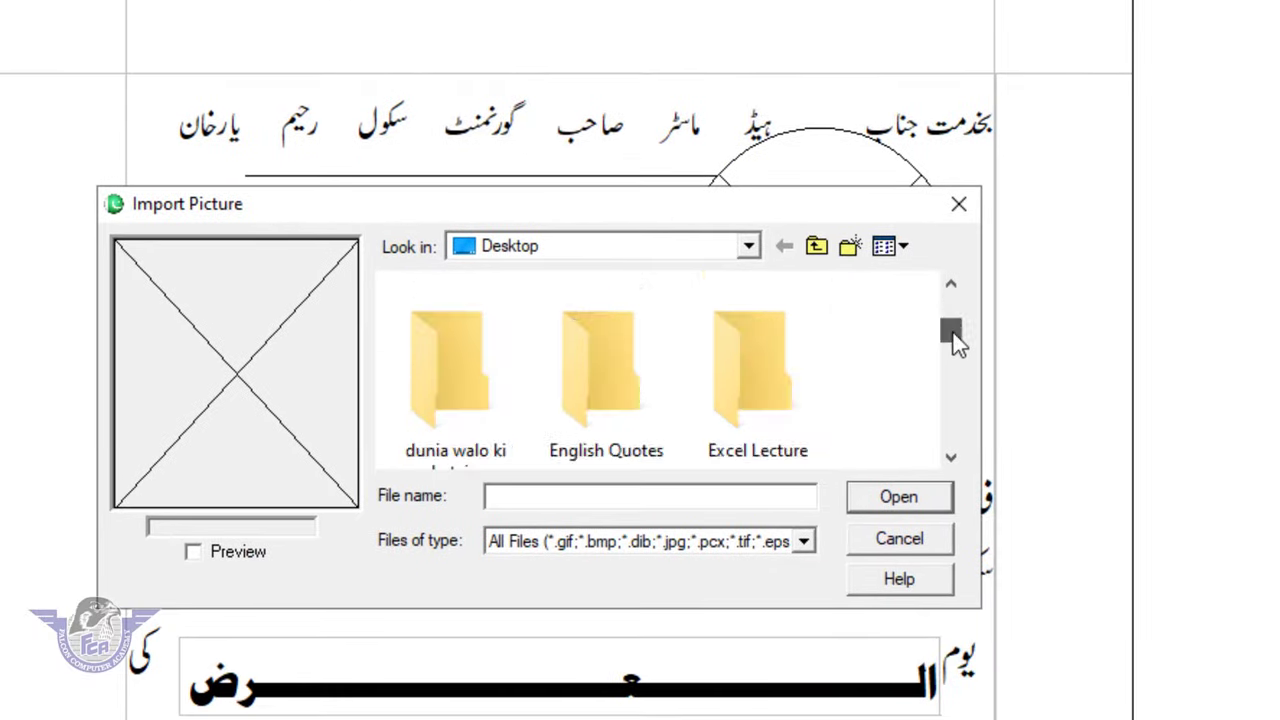
{"action": "left_click", "coordinate": [645, 256]}
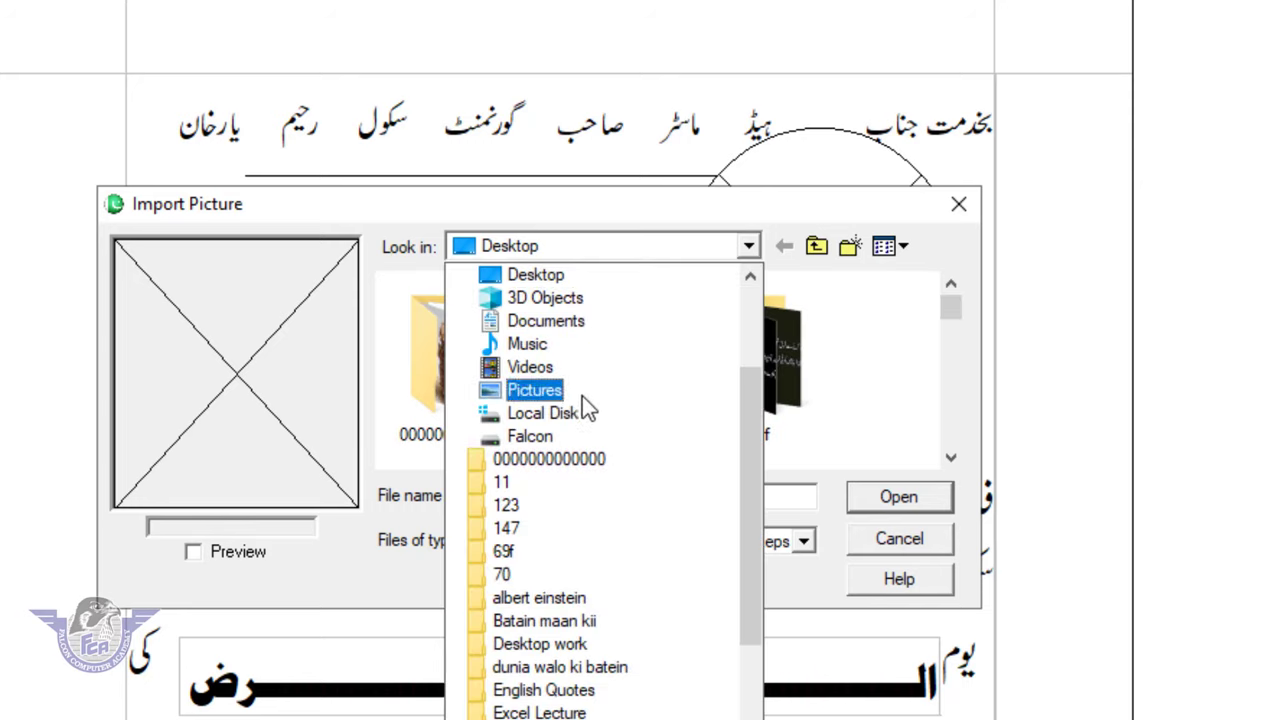
{"action": "scroll", "coordinate": [590, 415], "scroll_direction": "down", "scroll_amount": 1}
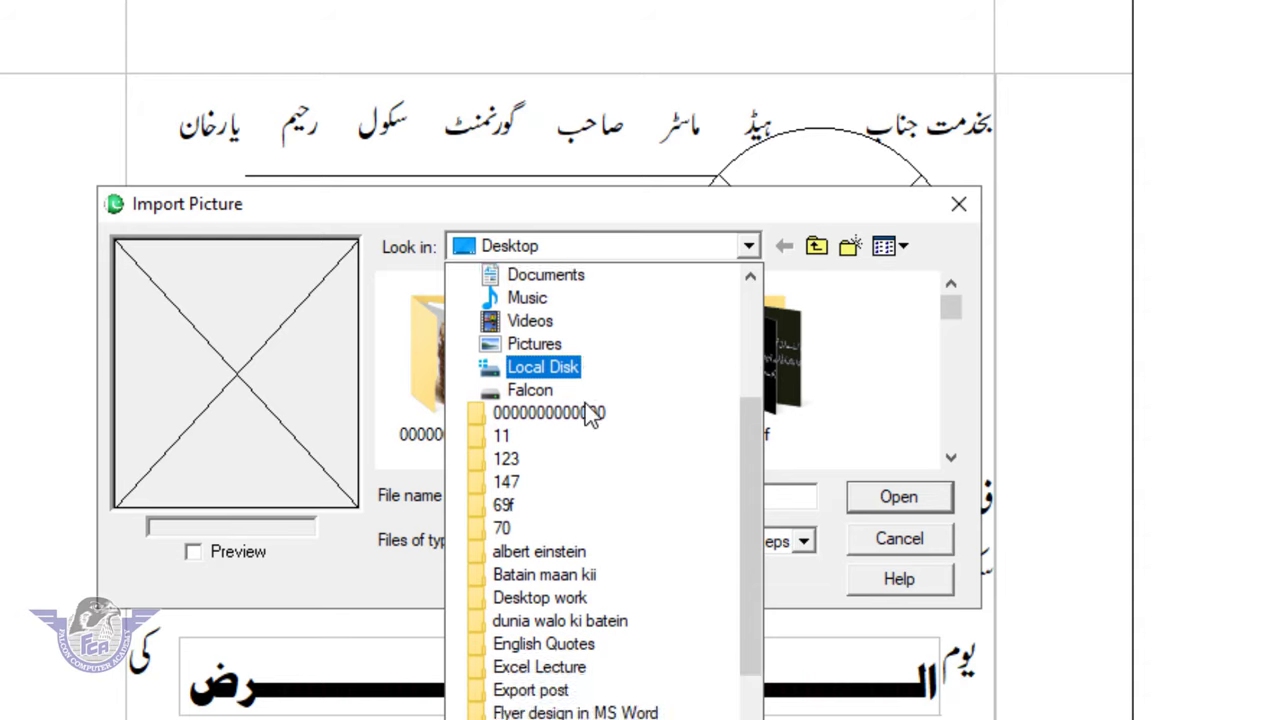
{"action": "scroll", "coordinate": [585, 403], "scroll_direction": "up", "scroll_amount": 3}
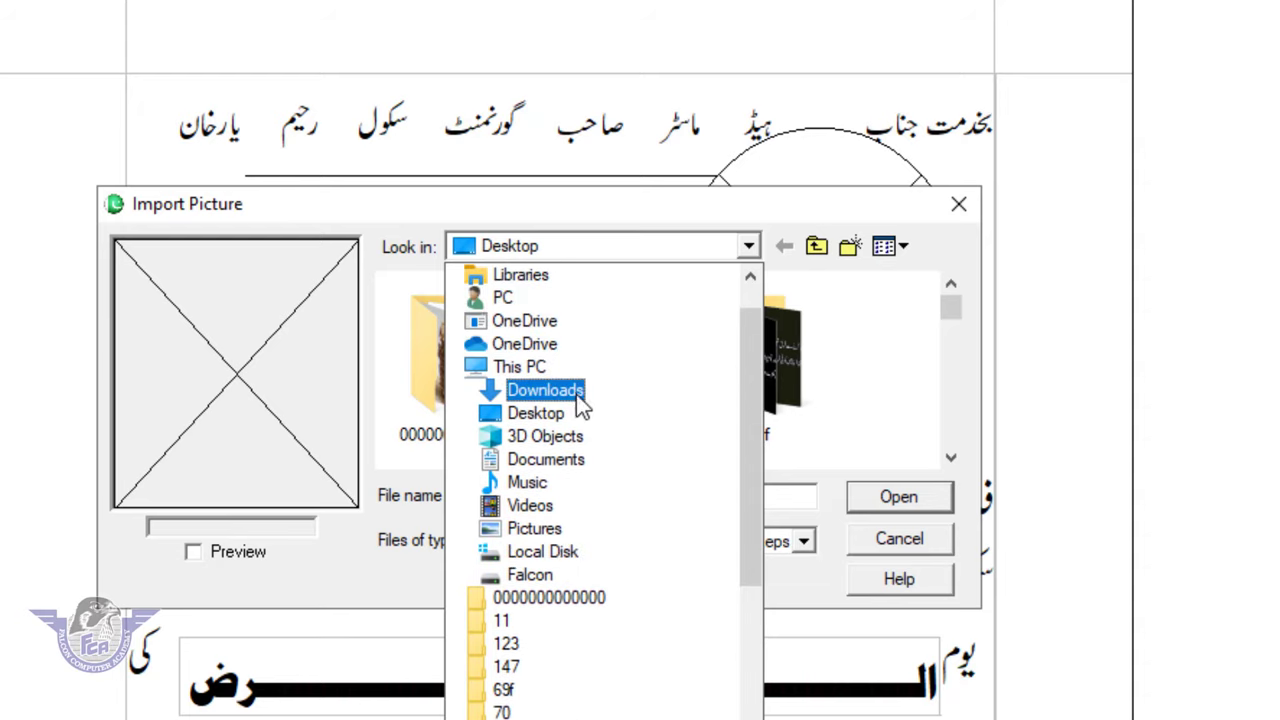
{"action": "left_click", "coordinate": [575, 392]}
{"action": "left_click", "coordinate": [238, 552]}
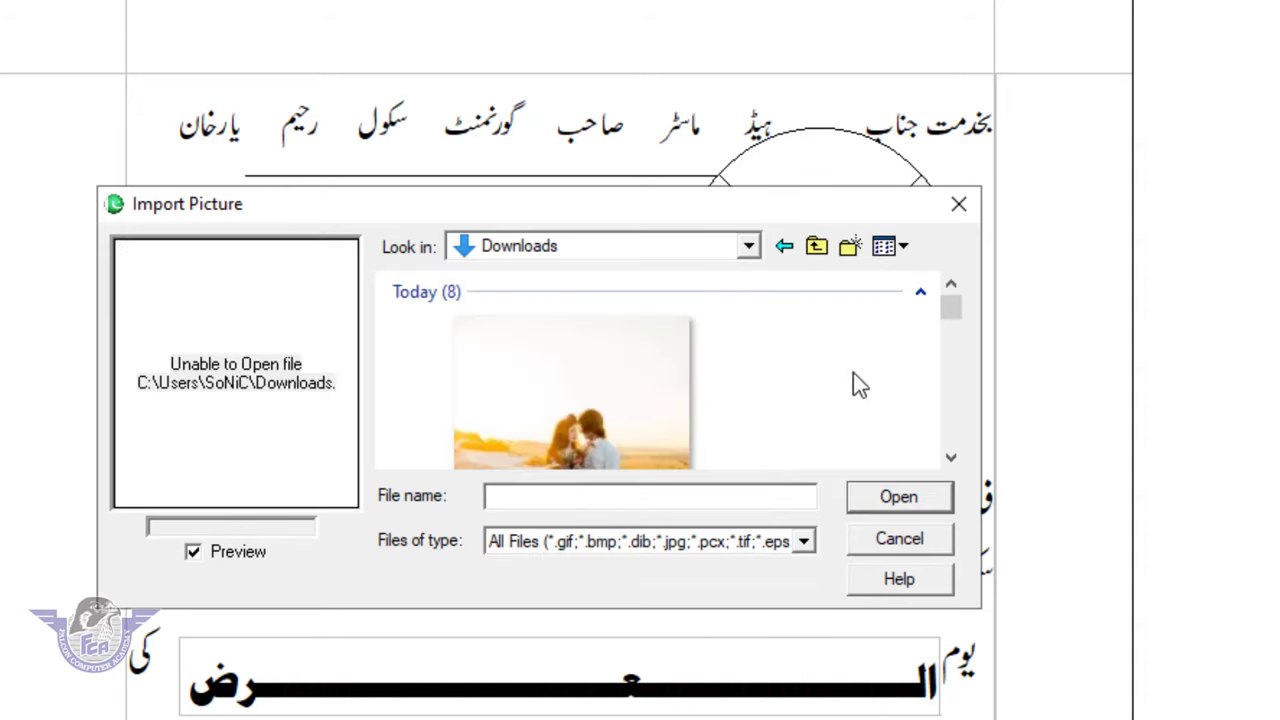
{"action": "scroll", "coordinate": [945, 318], "scroll_direction": "down", "scroll_amount": 2}
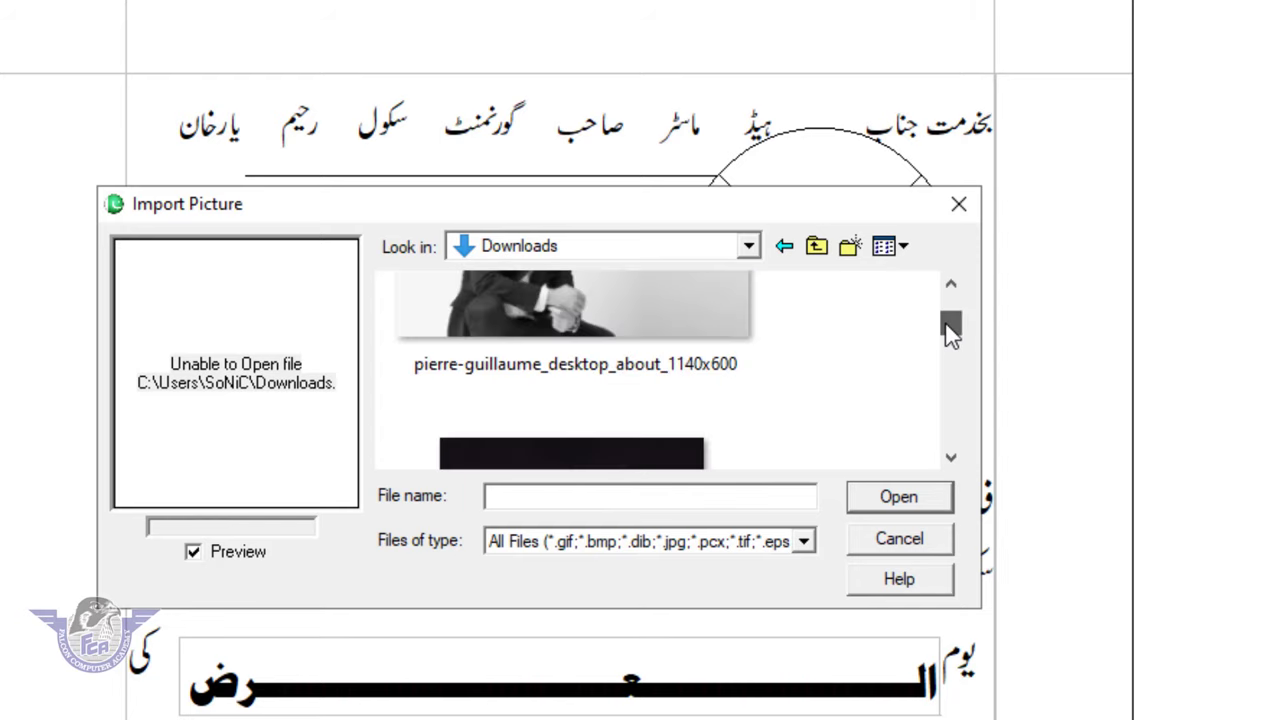
{"action": "left_click", "coordinate": [640, 322]}
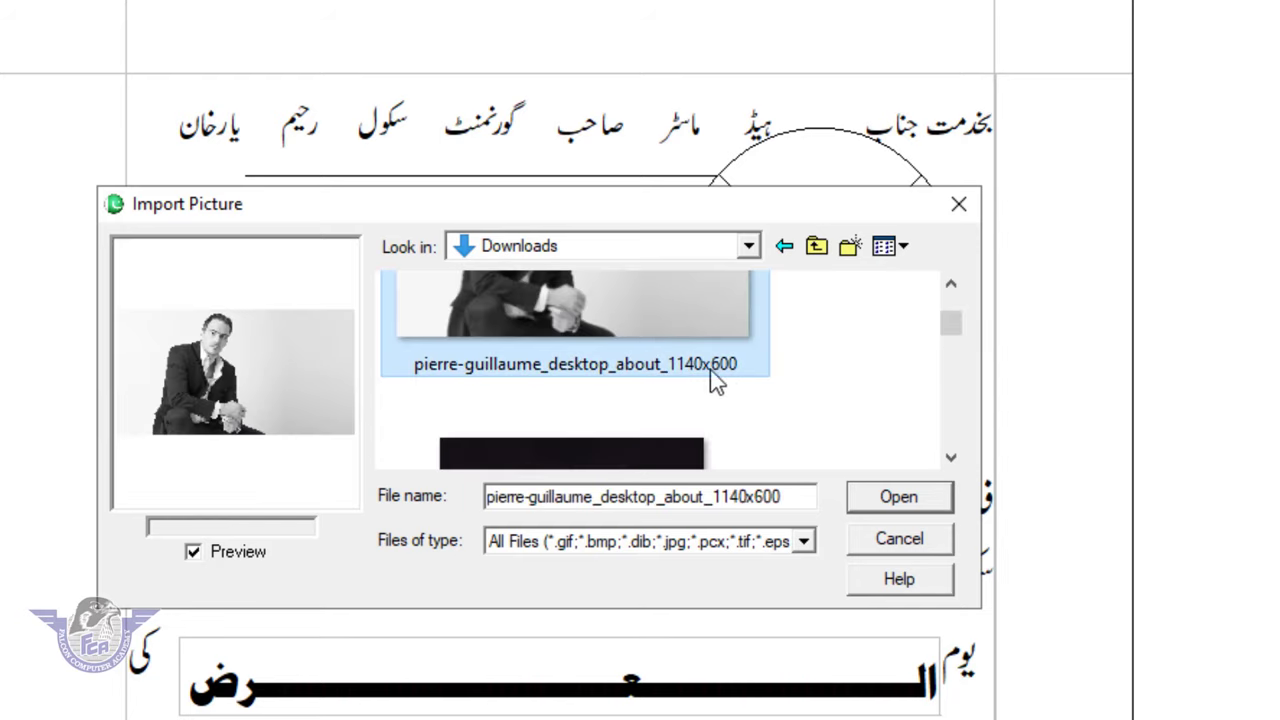
{"action": "left_click", "coordinate": [893, 498]}
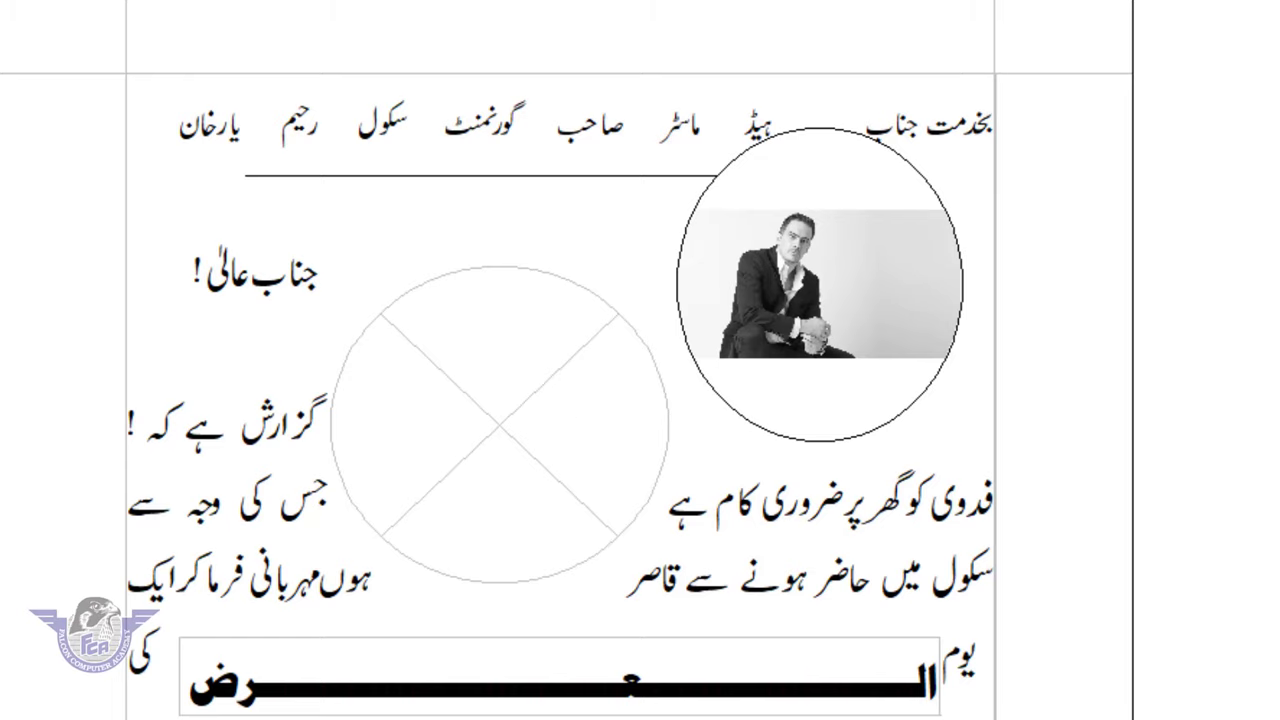
{"action": "left_click", "coordinate": [56, 54]}
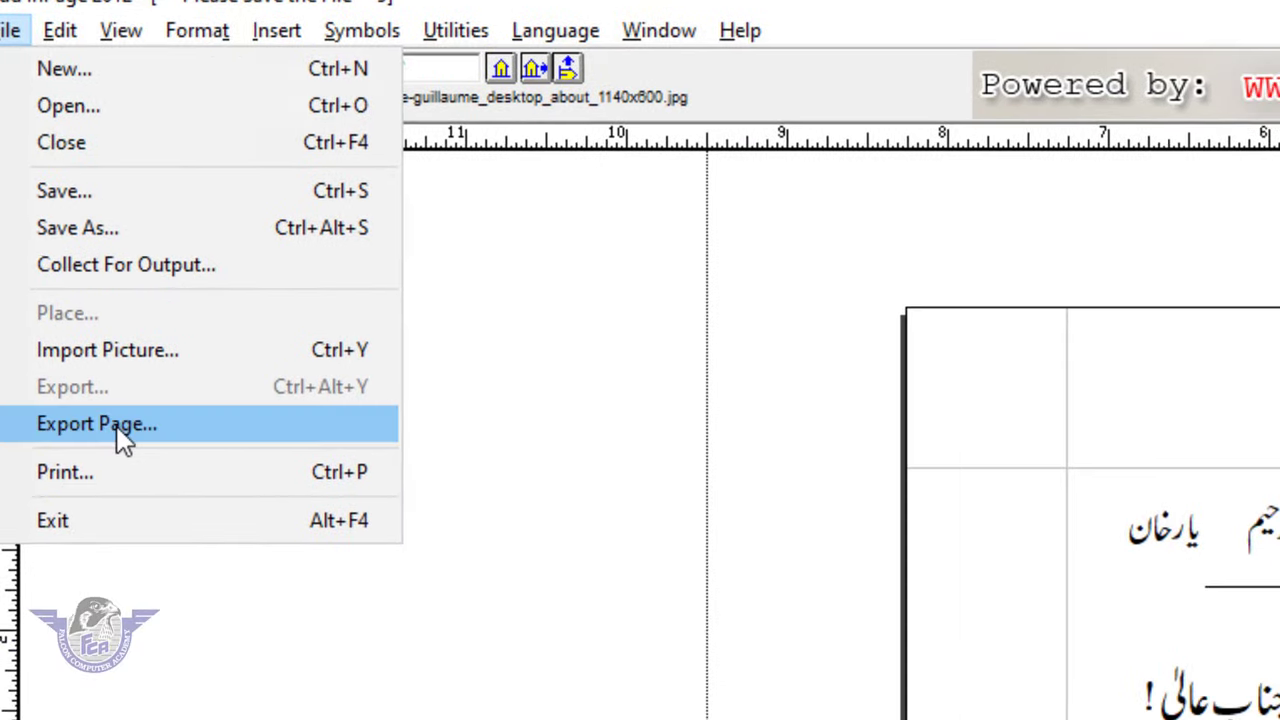
{"action": "left_click", "coordinate": [160, 448]}
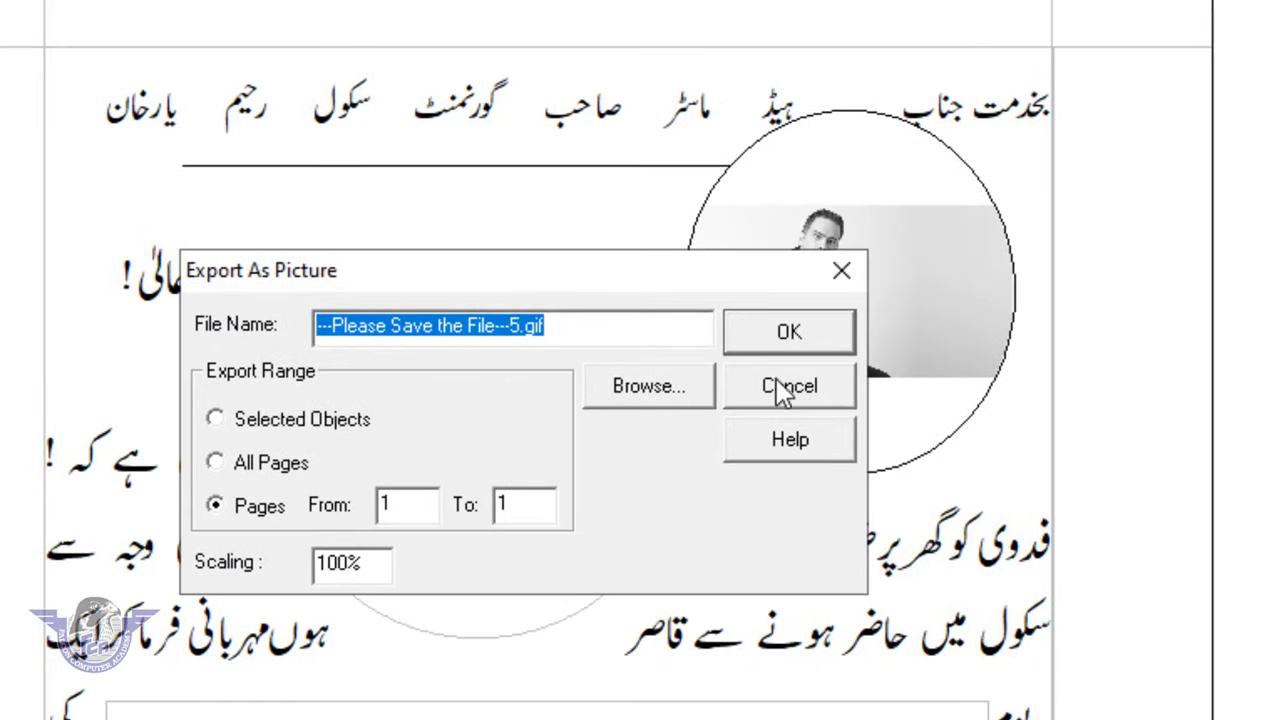
{"action": "left_click", "coordinate": [785, 392]}
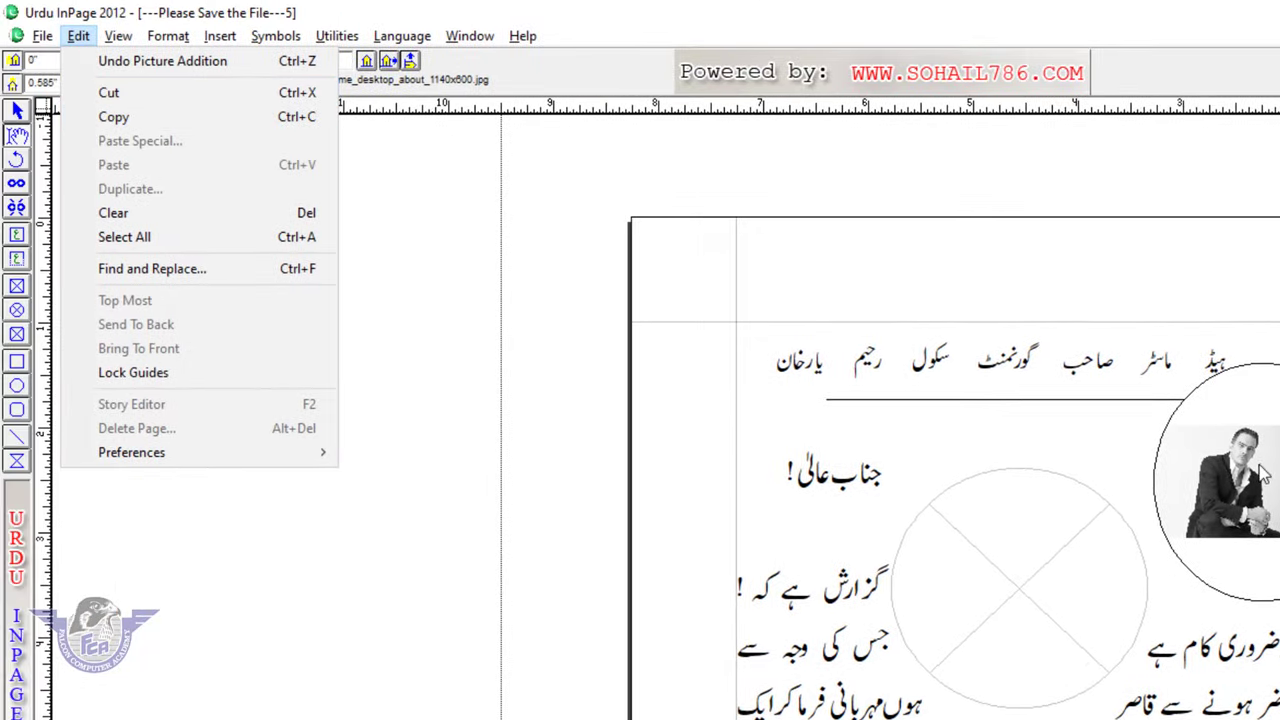
- Delete the photo circle frame, then bring it back using the Edit menu's undo and redo
{"action": "left_click", "coordinate": [1262, 476]}
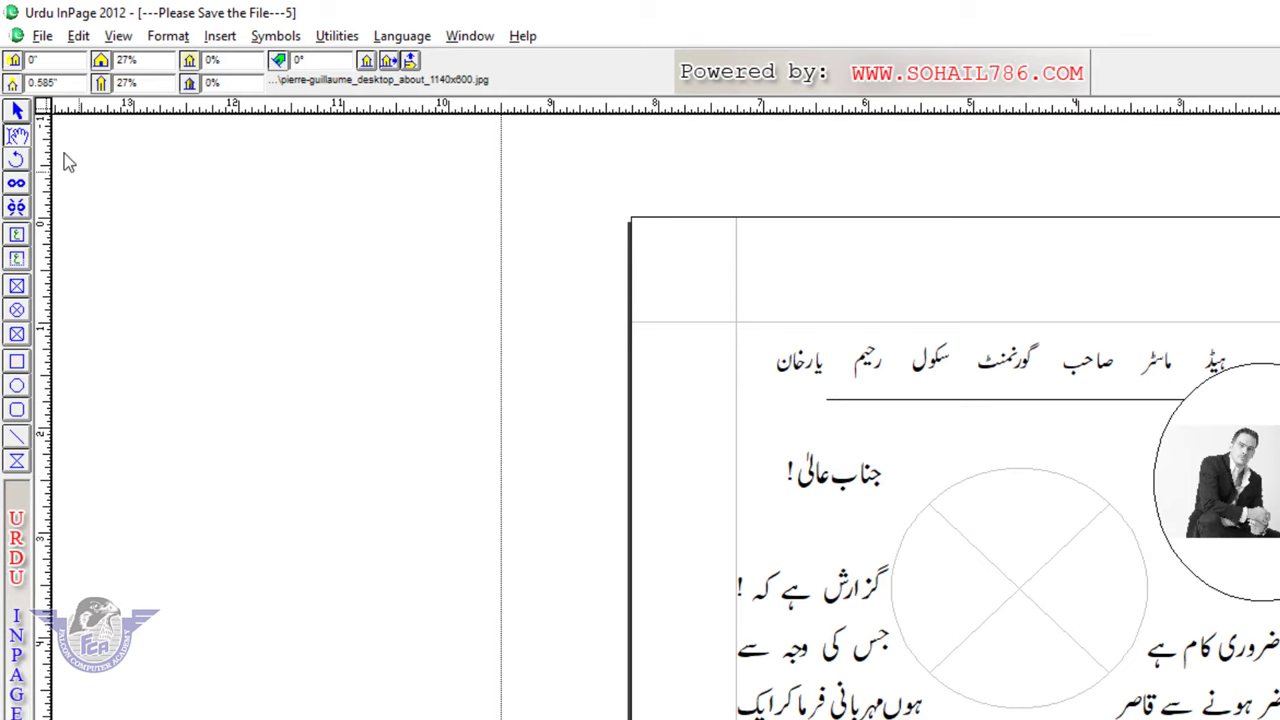
{"action": "left_click", "coordinate": [17, 112]}
{"action": "left_click", "coordinate": [1250, 468]}
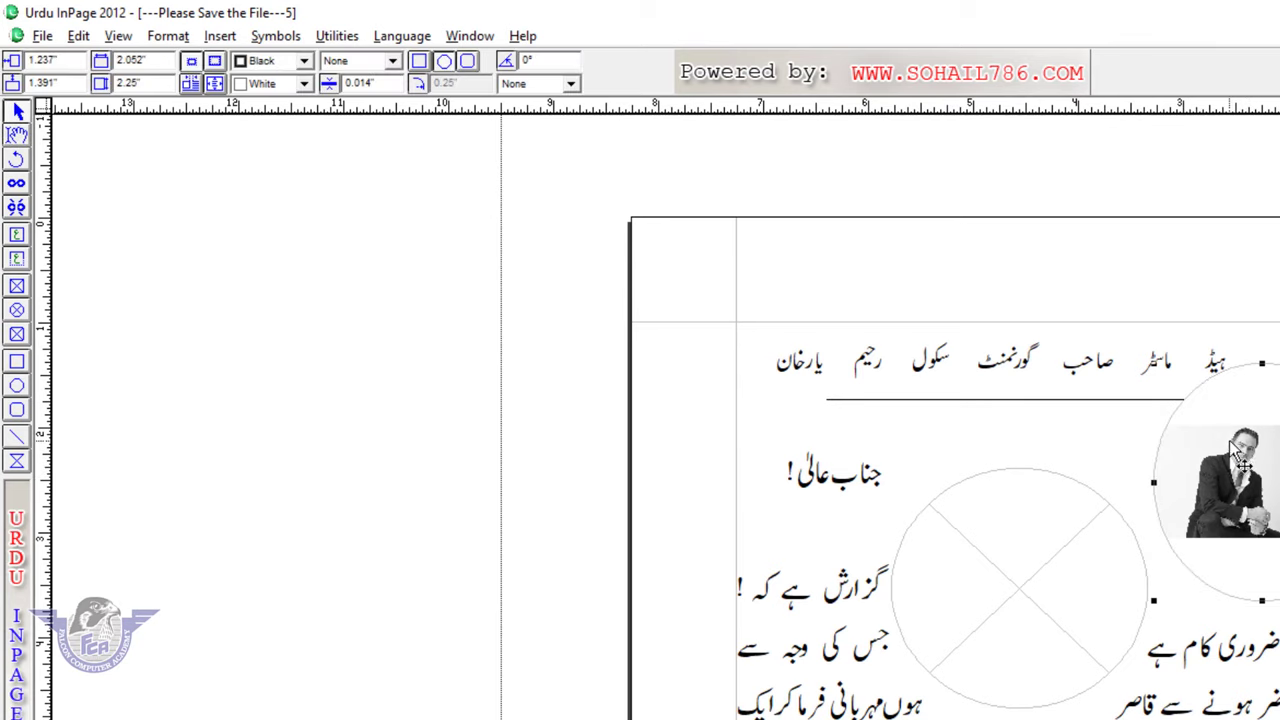
{"action": "key", "text": "Delete"}
{"action": "left_click", "coordinate": [76, 38]}
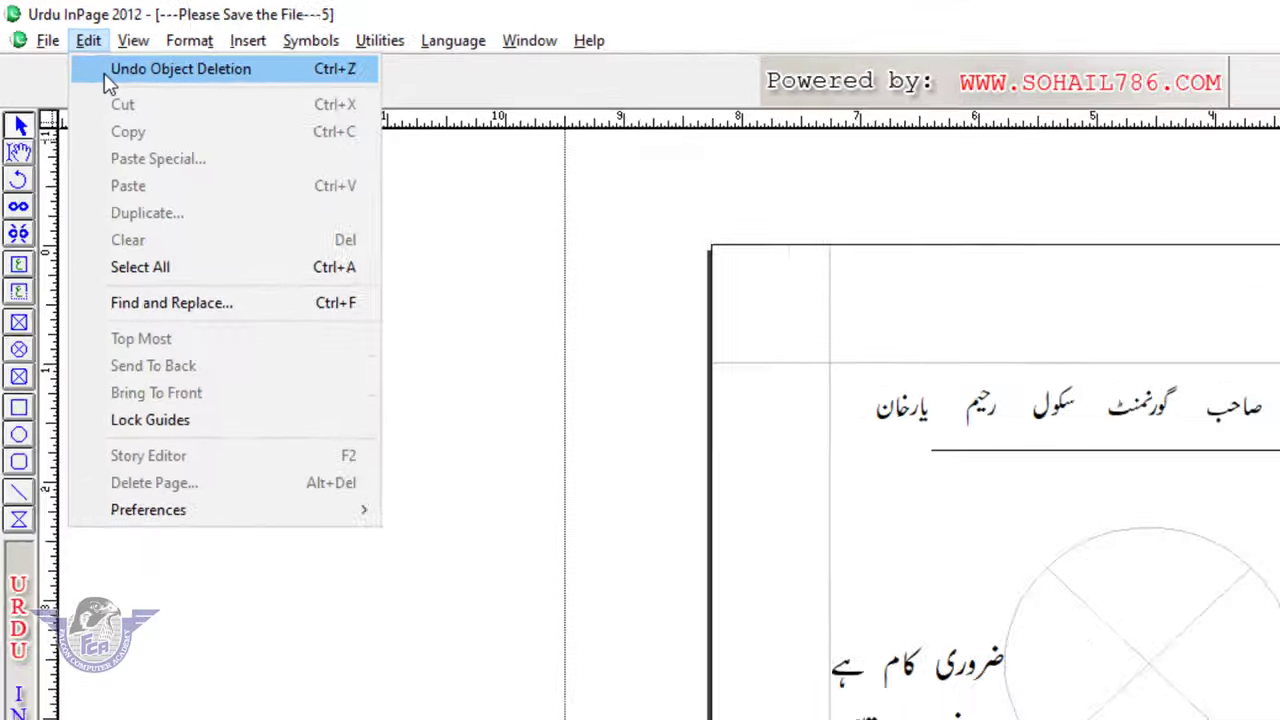
{"action": "left_click", "coordinate": [106, 76]}
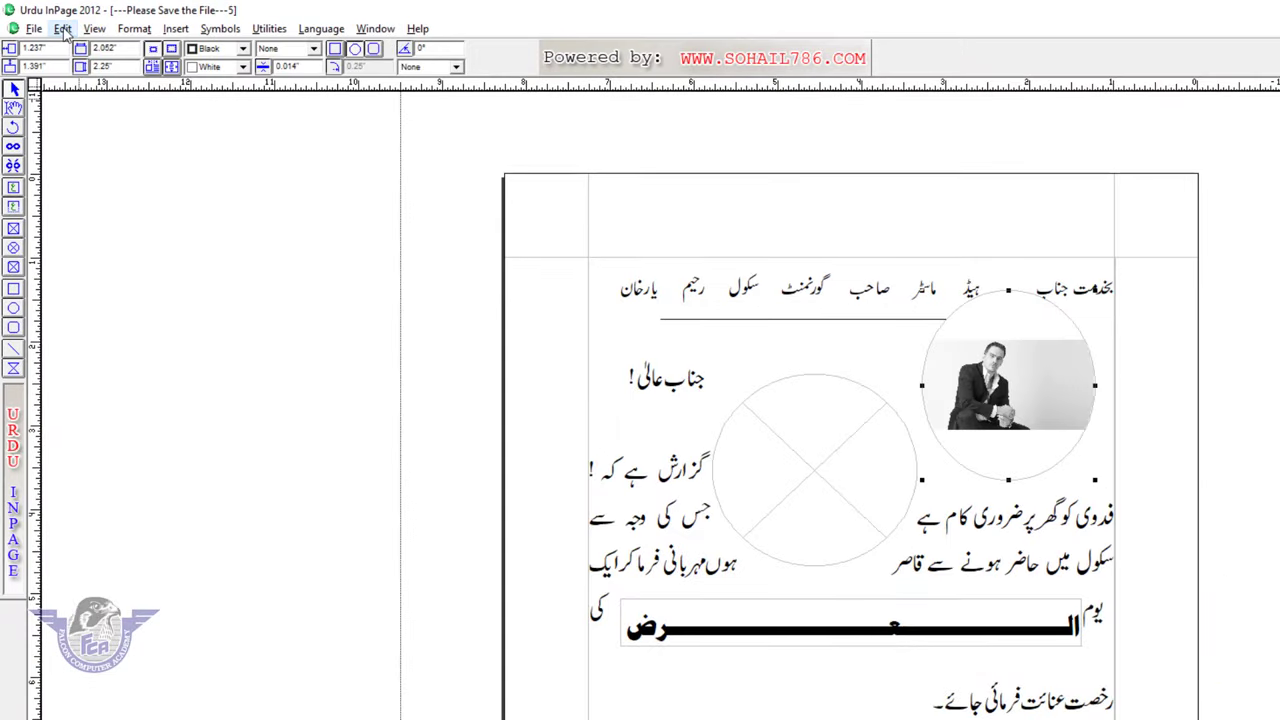
{"action": "left_click", "coordinate": [62, 28]}
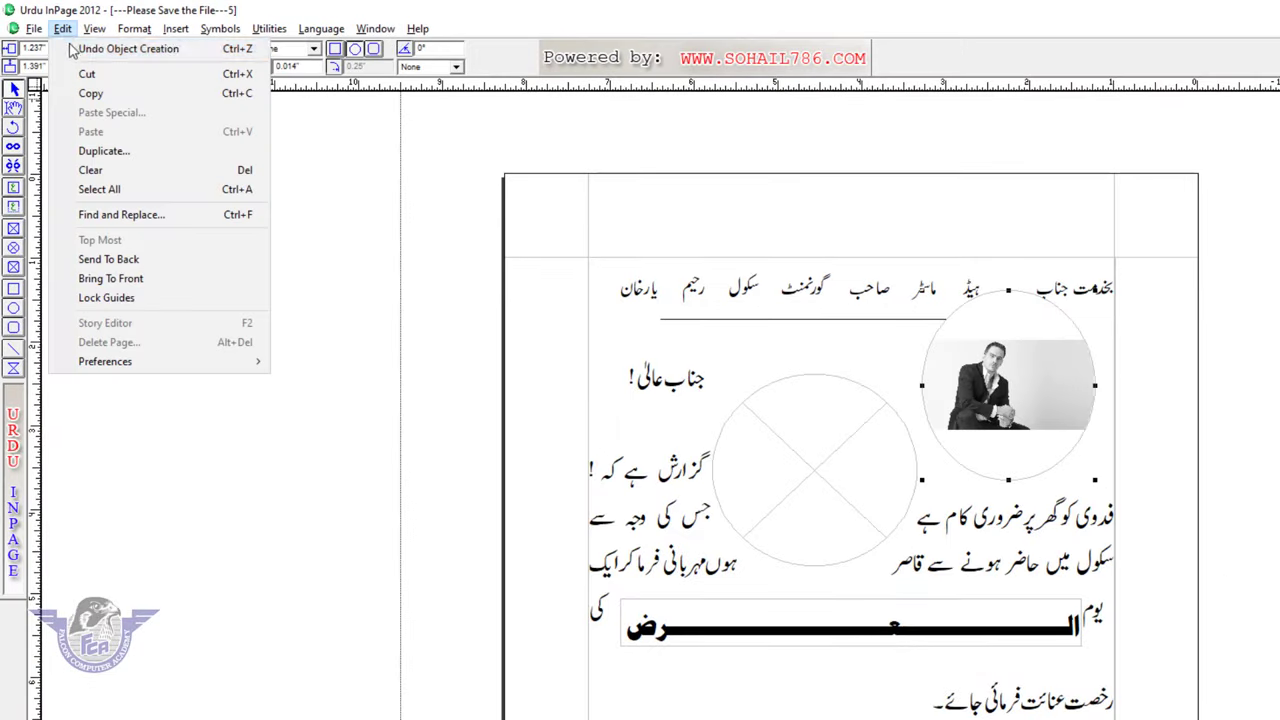
{"action": "left_click", "coordinate": [76, 44]}
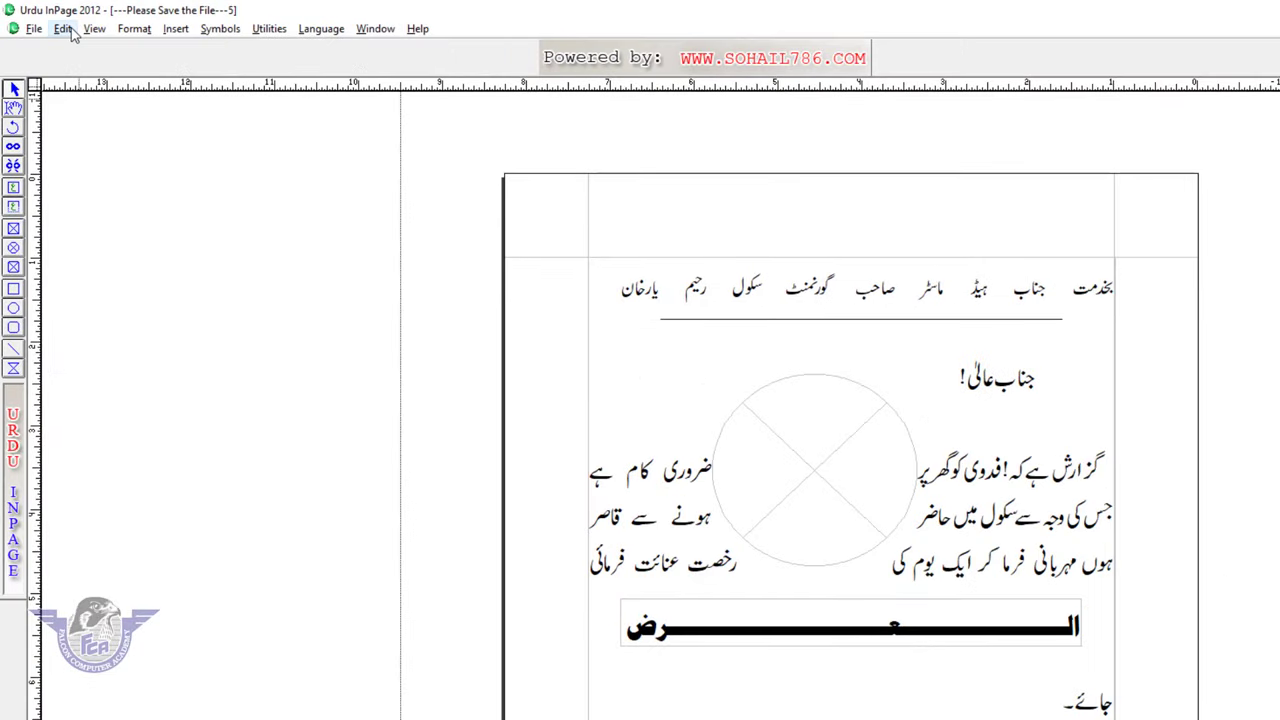
{"action": "left_click", "coordinate": [68, 29]}
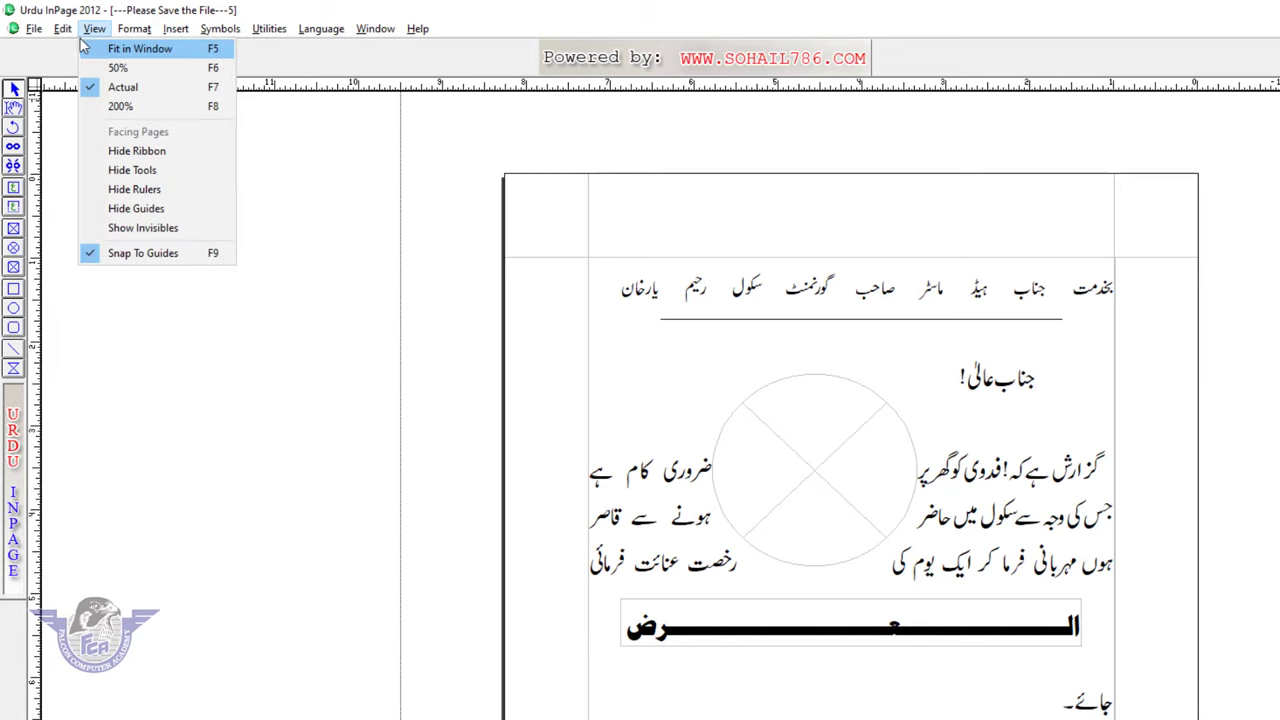
{"action": "left_click", "coordinate": [74, 49]}
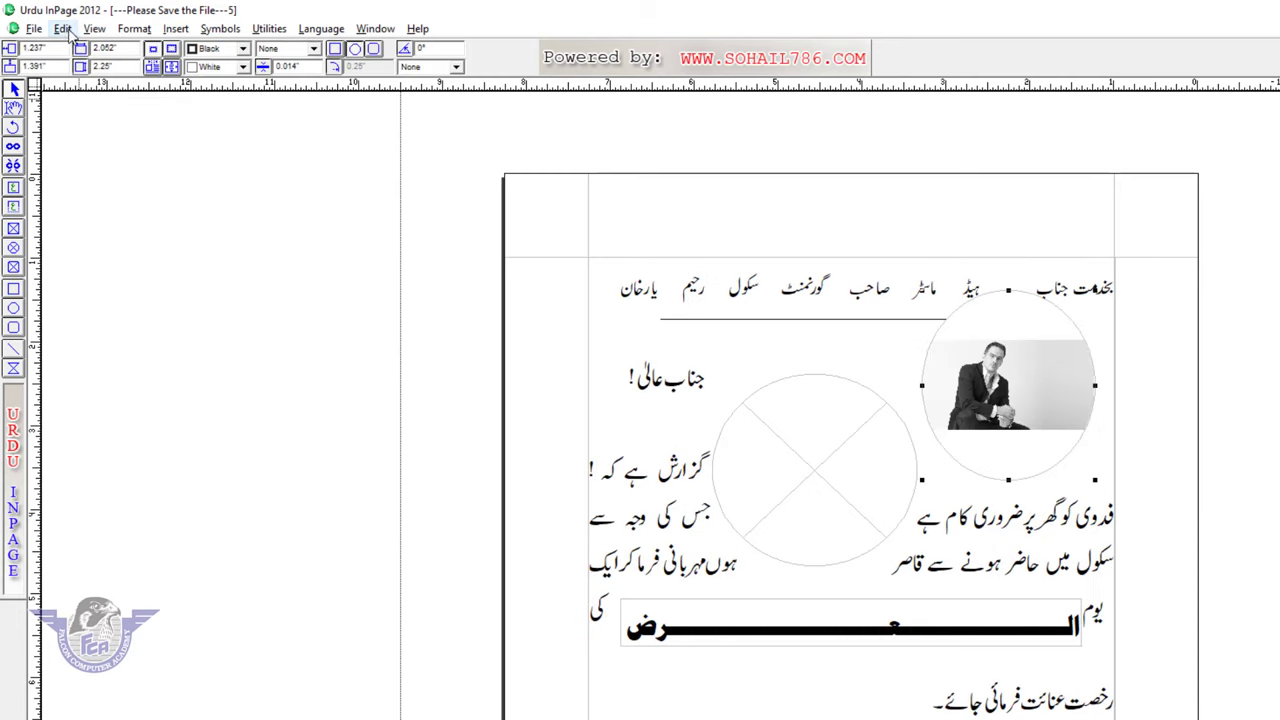
- Move the photo circle up-left into the text, cut it, and start a new document
{"action": "left_click", "coordinate": [64, 29]}
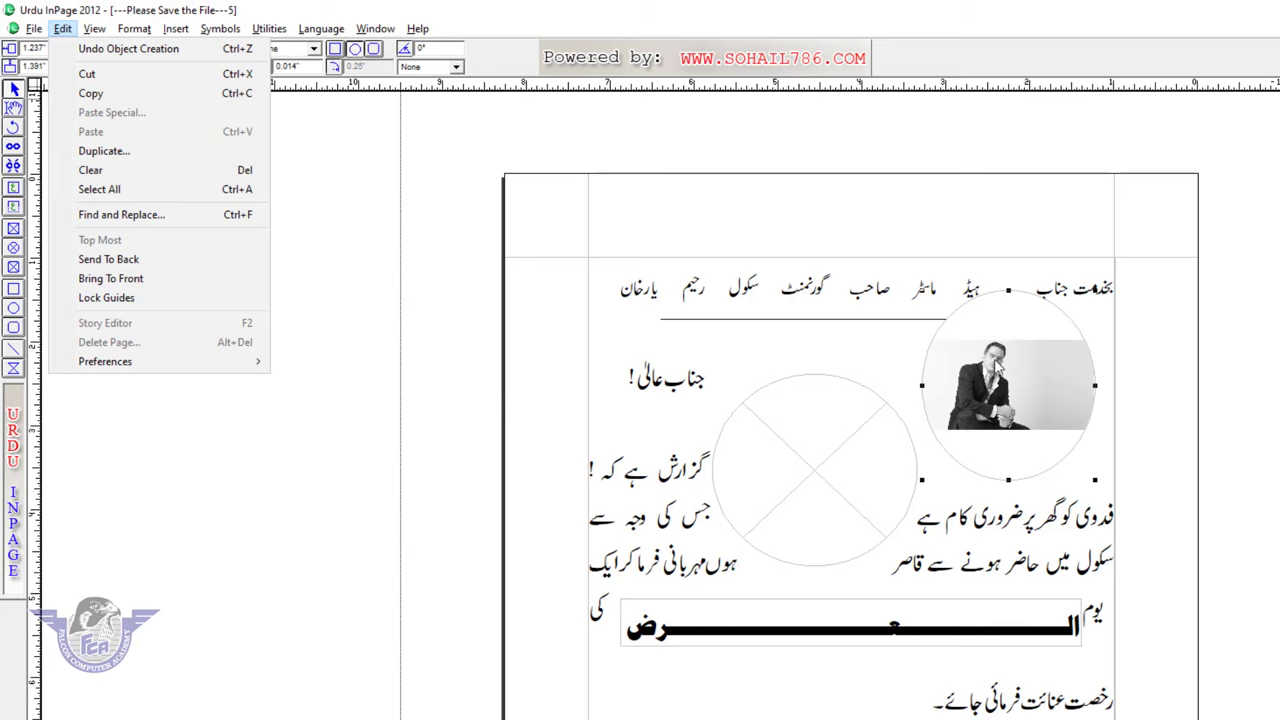
{"action": "left_click_drag", "start_coordinate": [997, 366], "coordinate": [959, 342]}
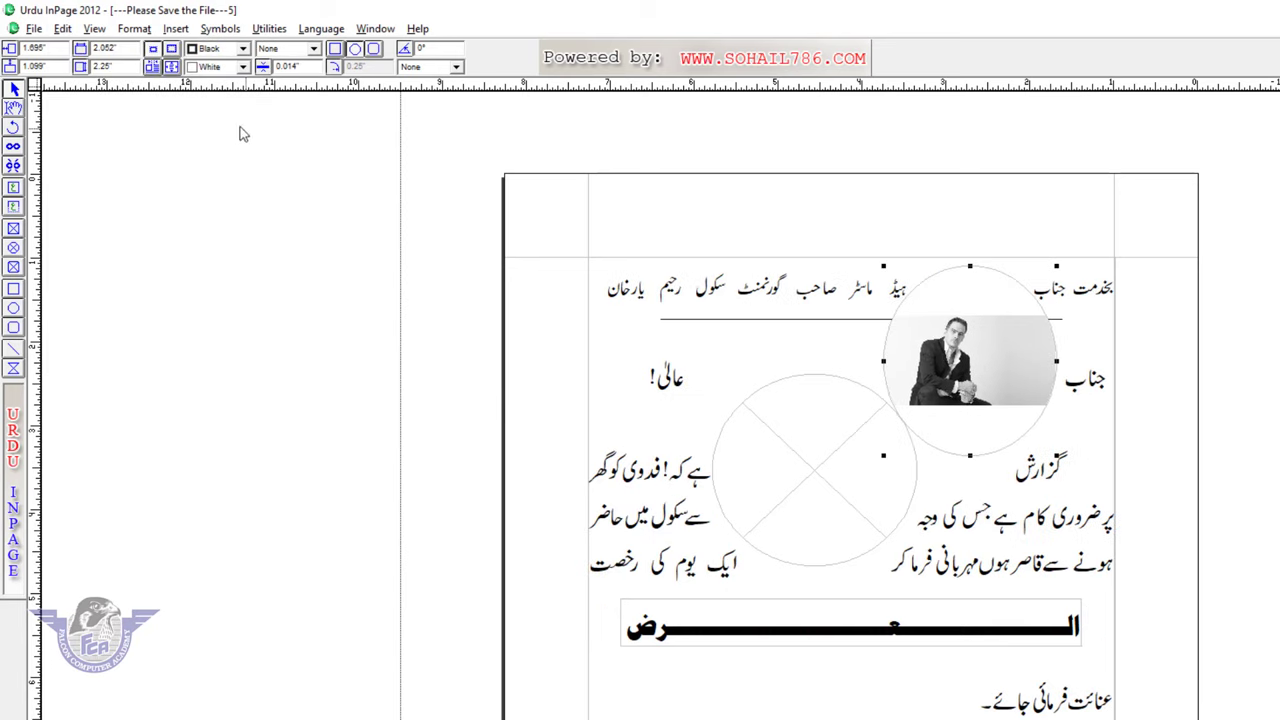
{"action": "left_click", "coordinate": [62, 28]}
{"action": "key", "text": "Escape"}
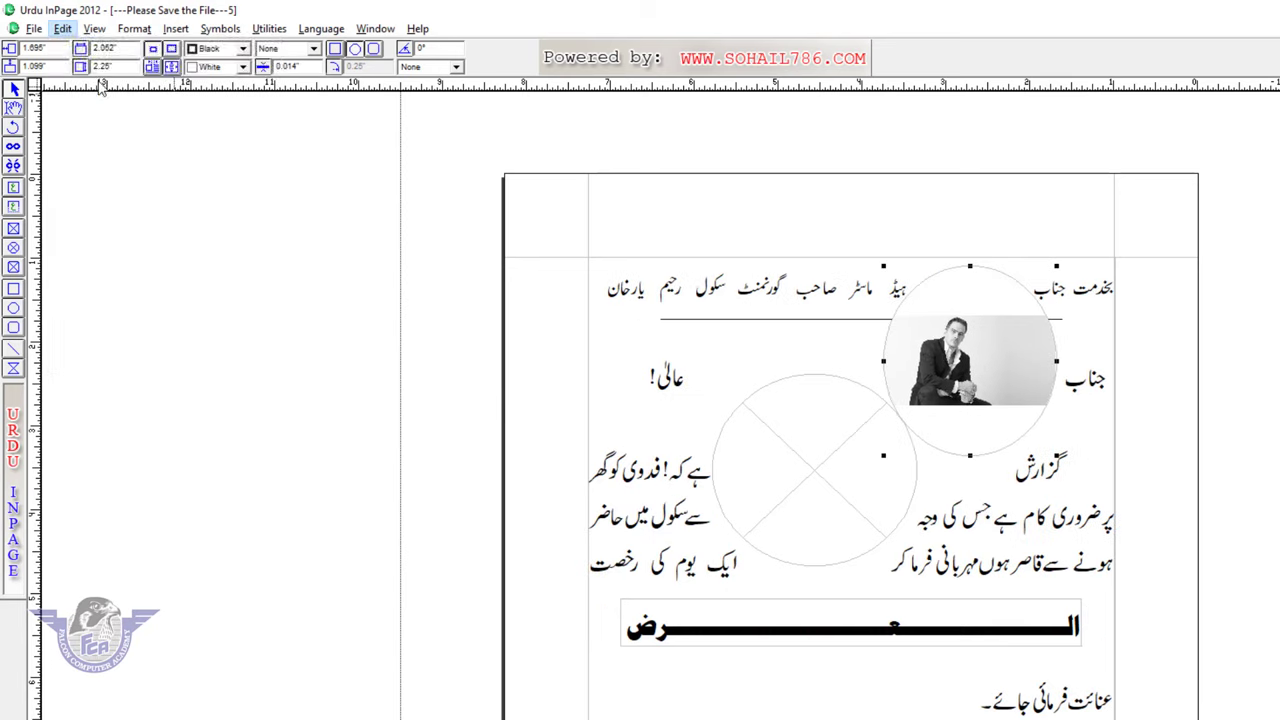
{"action": "left_click", "coordinate": [33, 28]}
{"action": "left_click", "coordinate": [46, 48]}
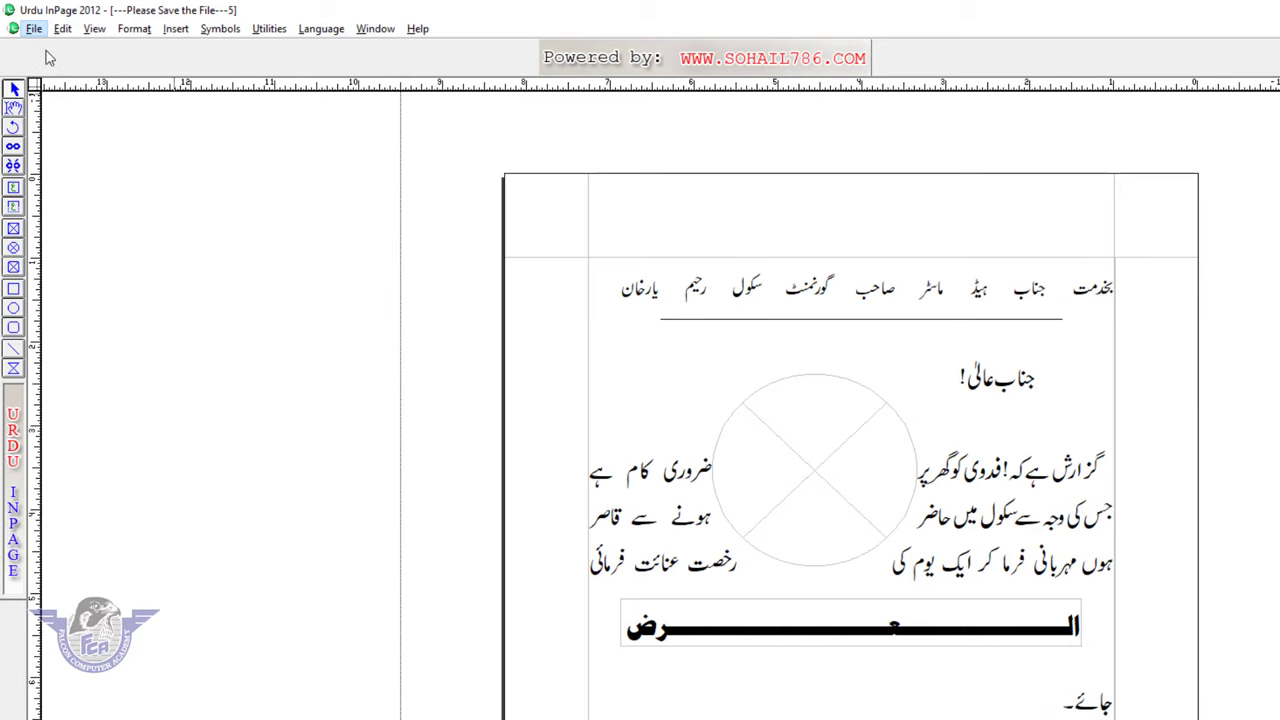
- Paste the cut photo onto the new blank page, then undo the paste with Ctrl+Z
{"action": "left_click", "coordinate": [975, 408]}
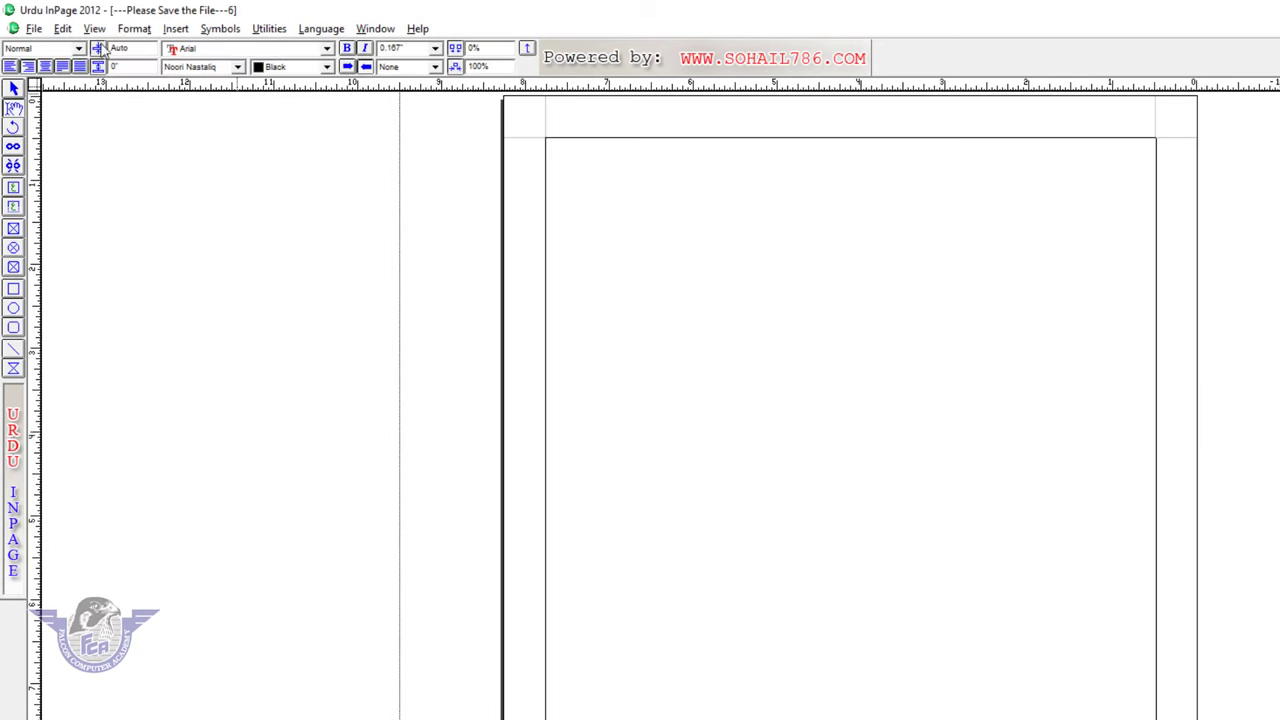
{"action": "left_click", "coordinate": [63, 30]}
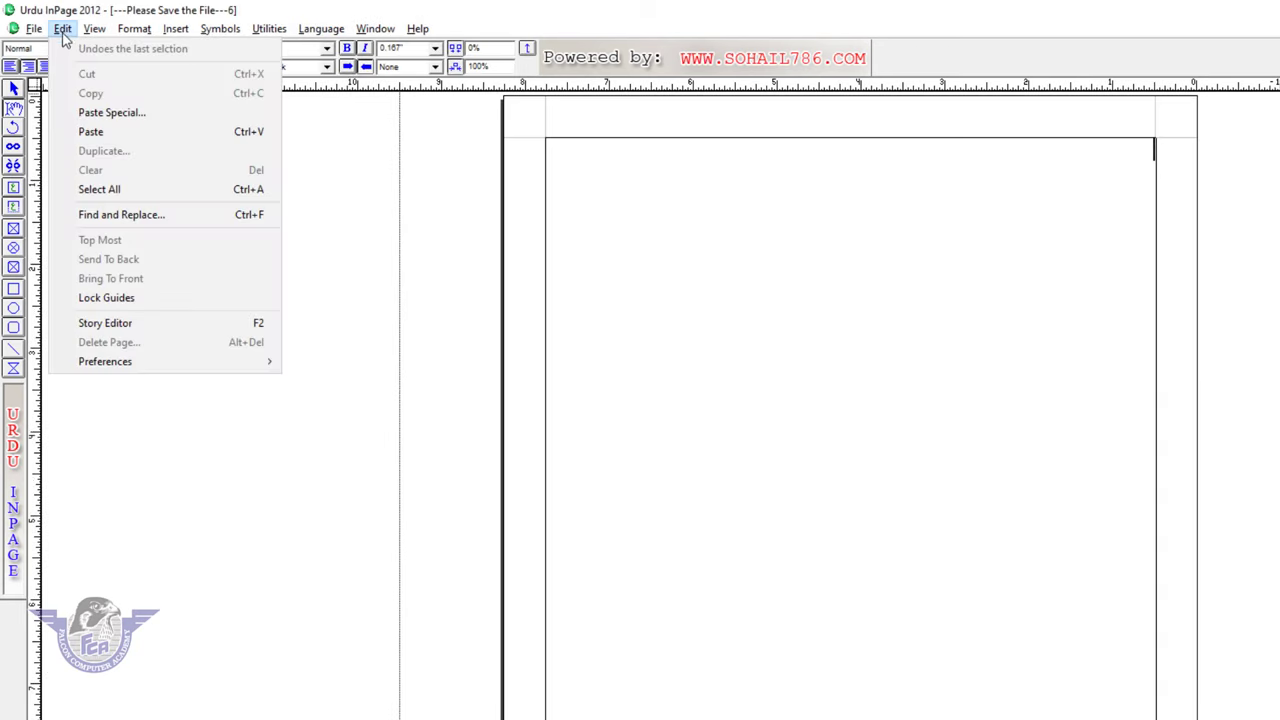
{"action": "left_click", "coordinate": [106, 136]}
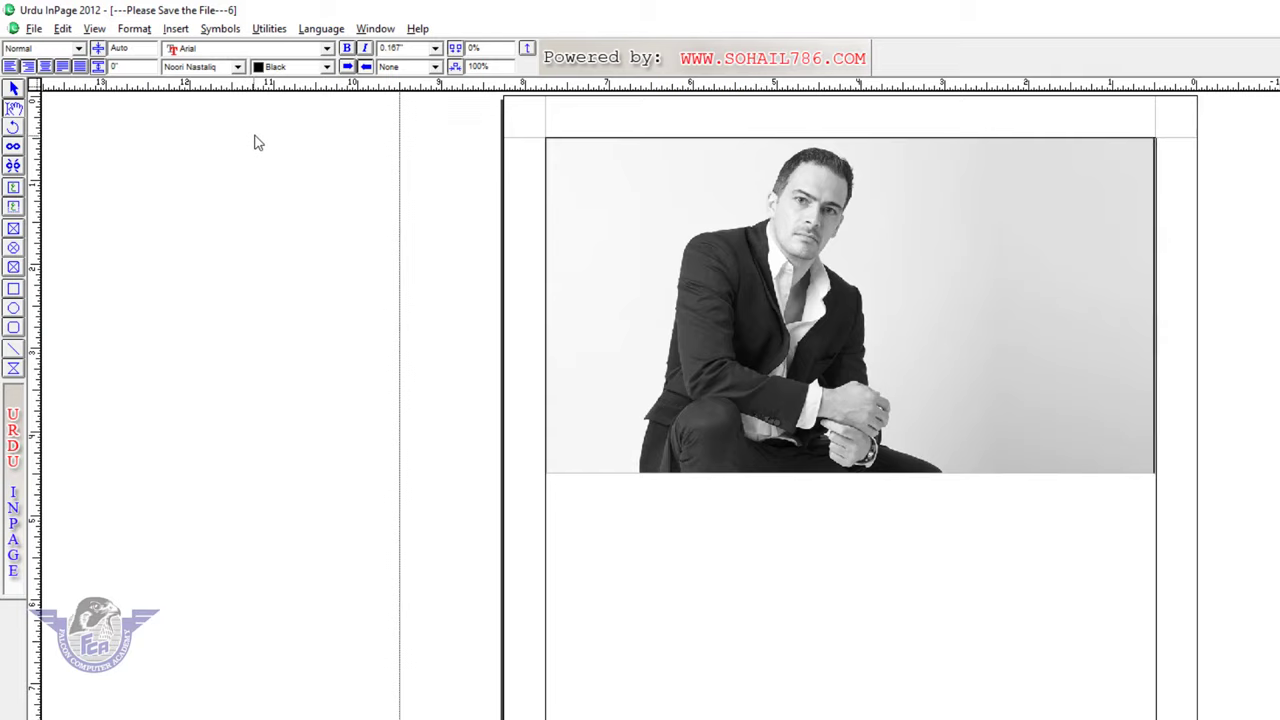
{"action": "key", "text": "ctrl+z"}
{"action": "left_click", "coordinate": [63, 29]}
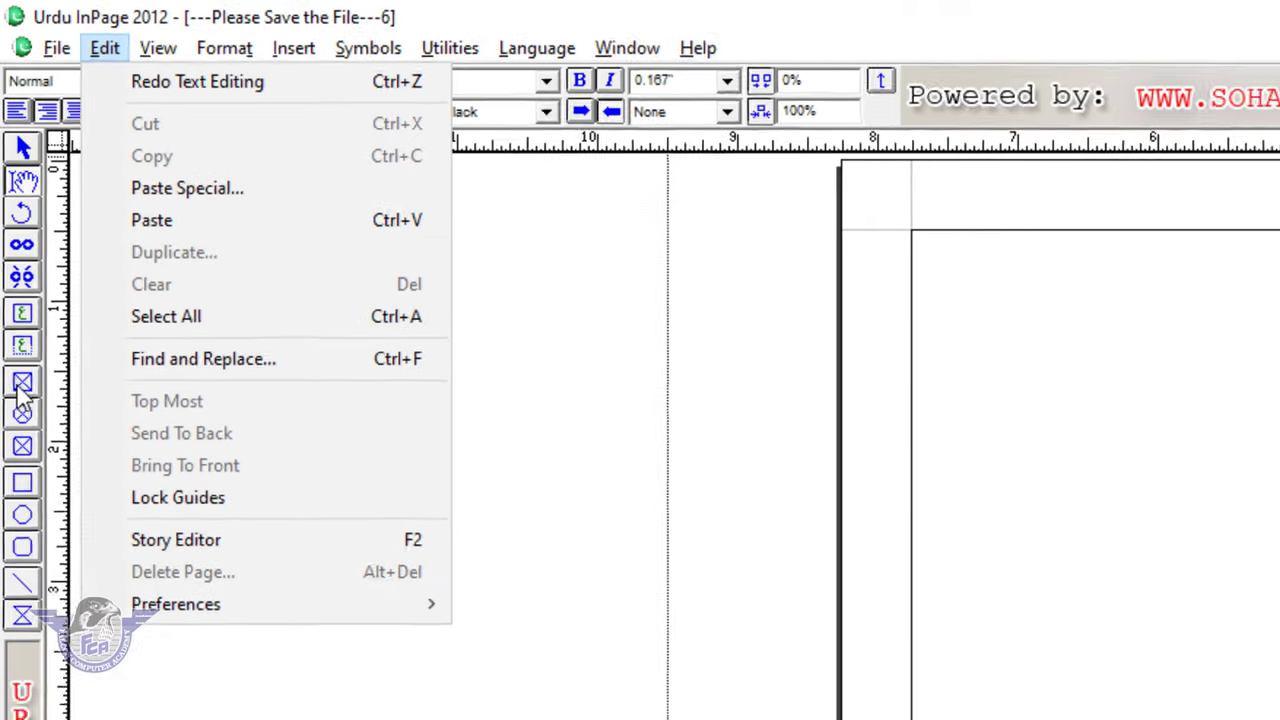
- Draw a rectangular frame near the page top and import the robed-figure sunset picture into it
{"action": "left_click", "coordinate": [152, 345]}
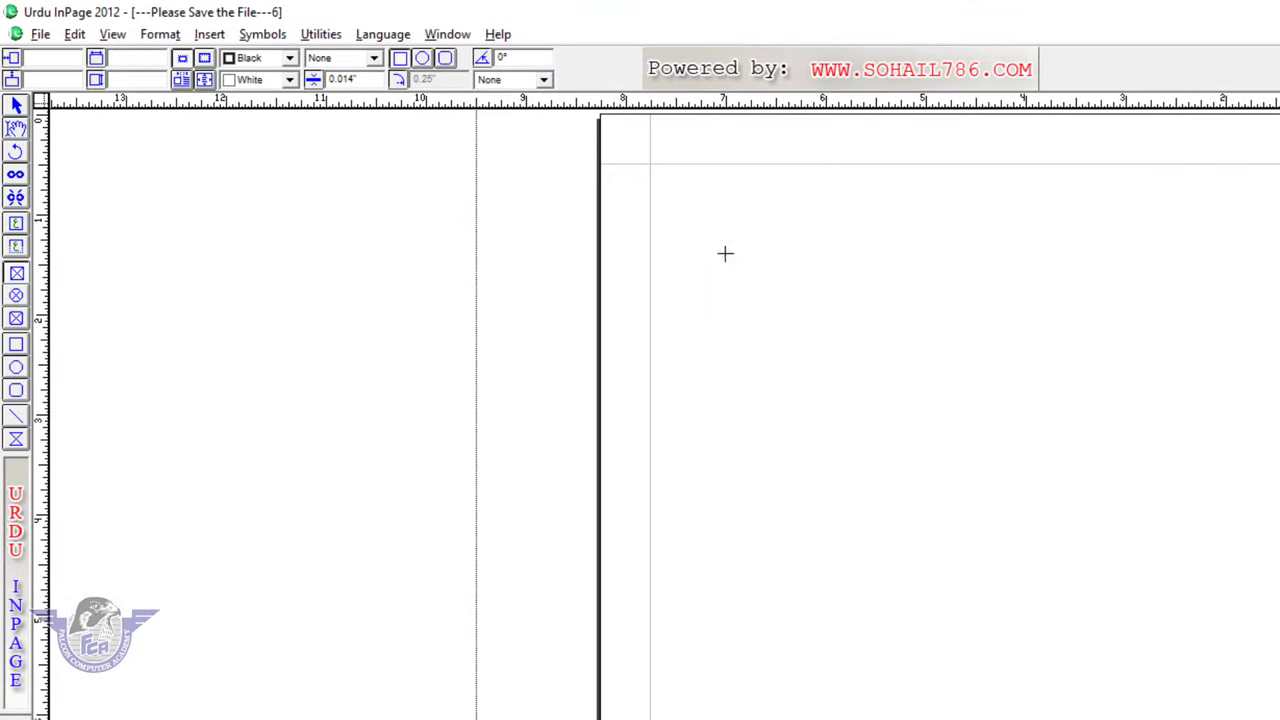
{"action": "left_click_drag", "start_coordinate": [681, 209], "coordinate": [816, 360]}
{"action": "double_click", "coordinate": [755, 290]}
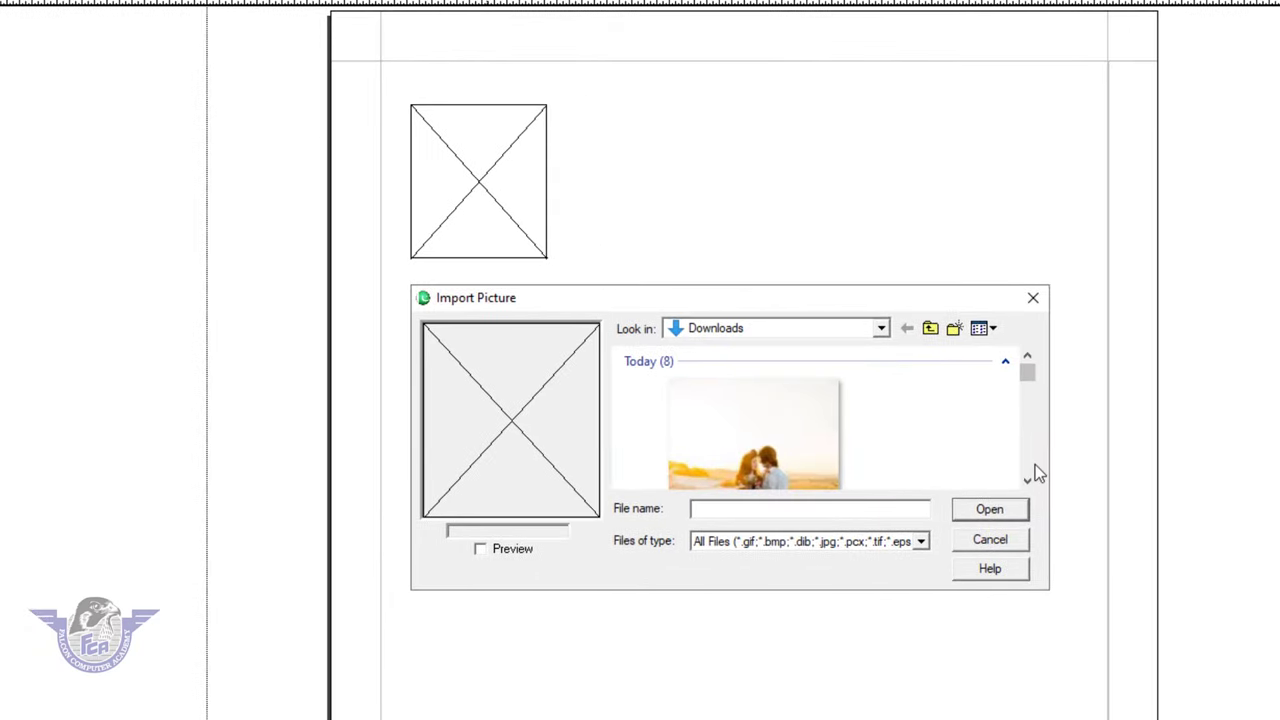
{"action": "left_click", "coordinate": [1029, 480]}
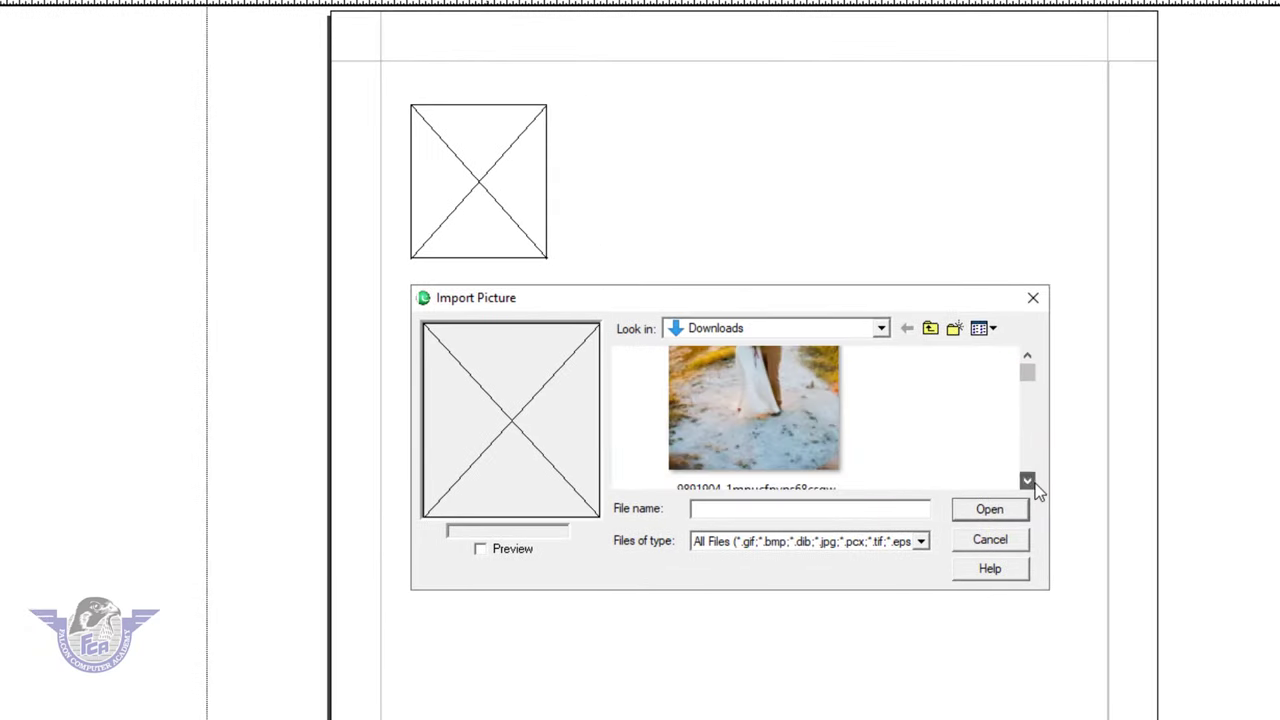
{"action": "left_click", "coordinate": [1029, 480]}
{"action": "left_click", "coordinate": [1029, 480]}
{"action": "left_click", "coordinate": [857, 441]}
{"action": "double_click", "coordinate": [857, 441]}
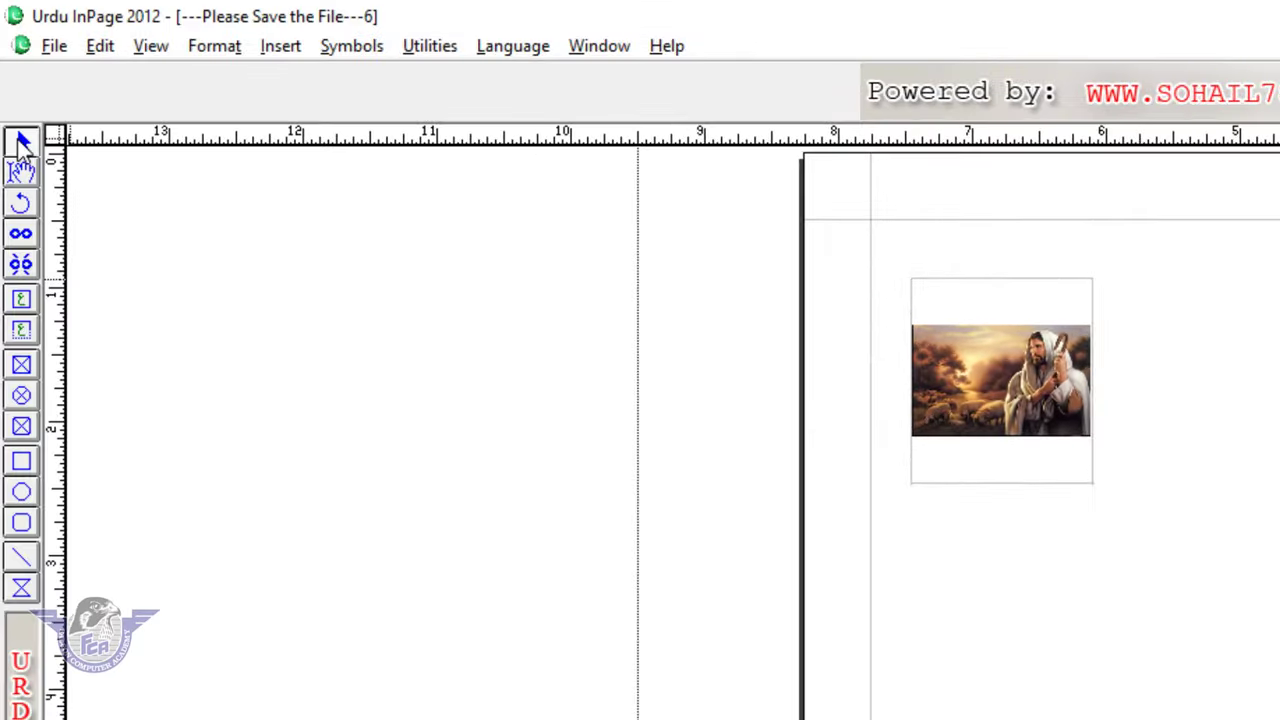
- Duplicate the picture frame with Edit > Duplicate into 4 rows and 3 columns
{"action": "left_click", "coordinate": [1007, 385]}
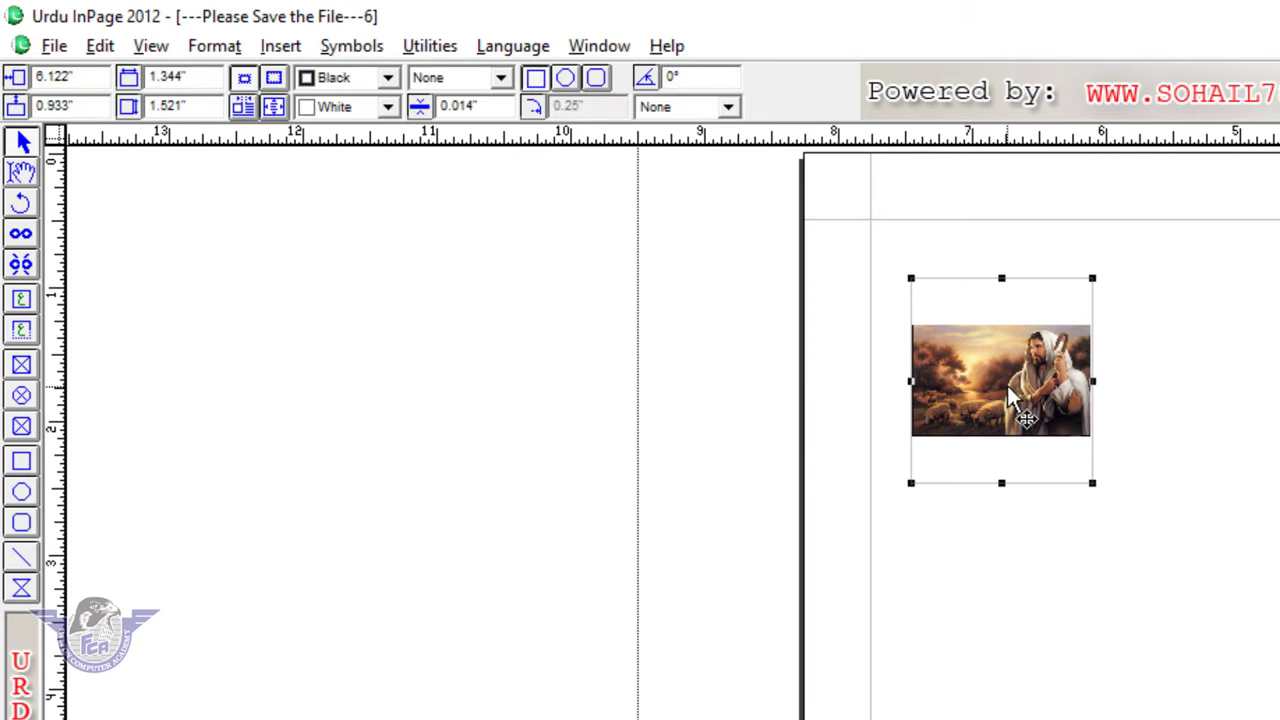
{"action": "left_click", "coordinate": [102, 52]}
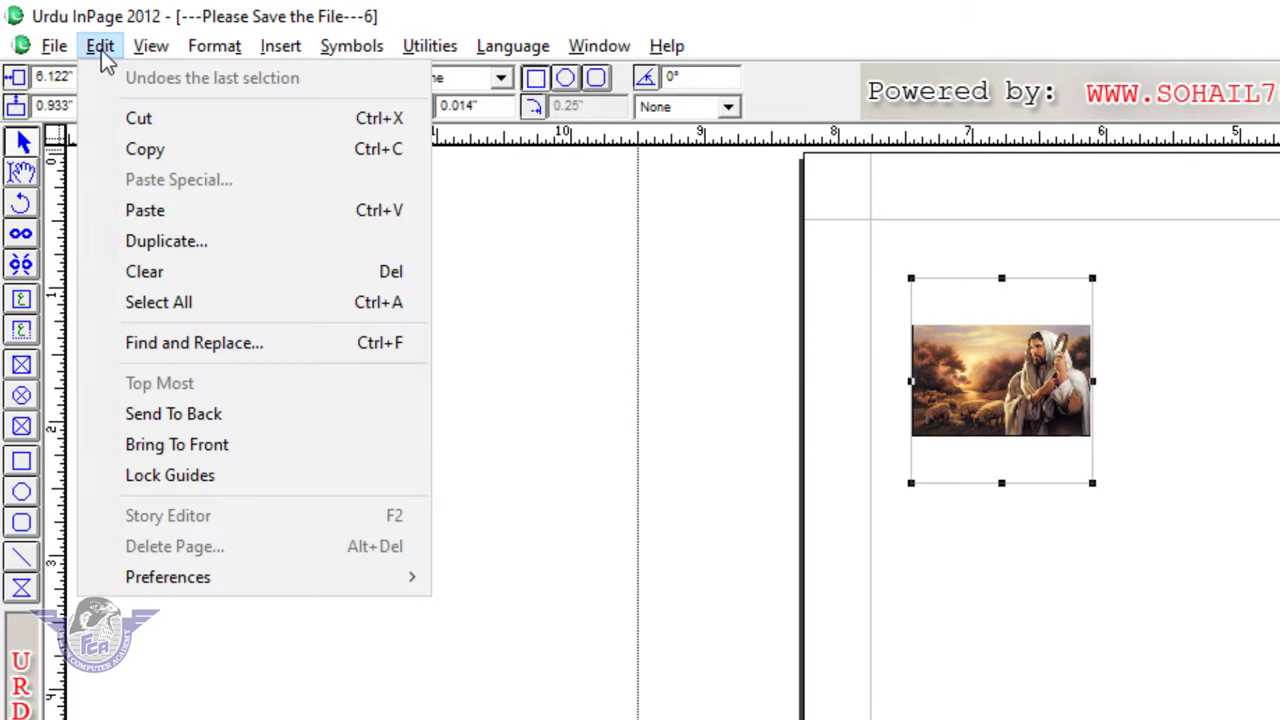
{"action": "left_click", "coordinate": [211, 240]}
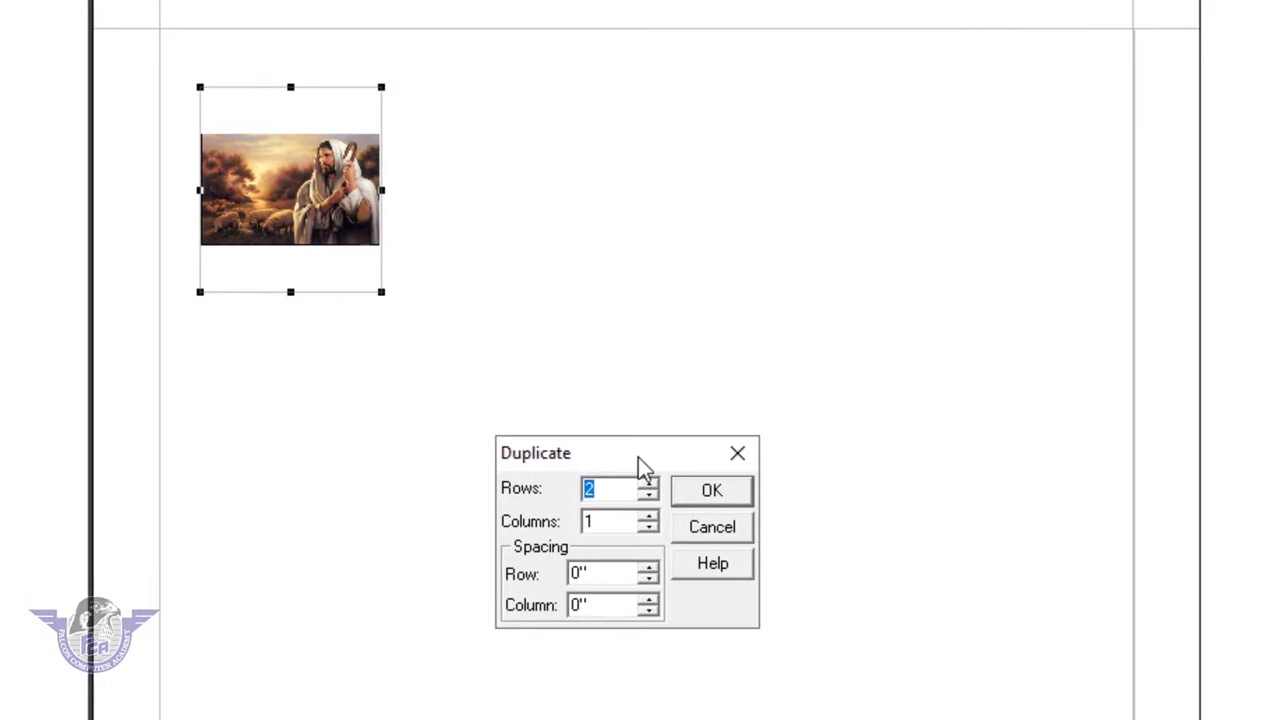
{"action": "left_click_drag", "start_coordinate": [638, 457], "coordinate": [757, 205]}
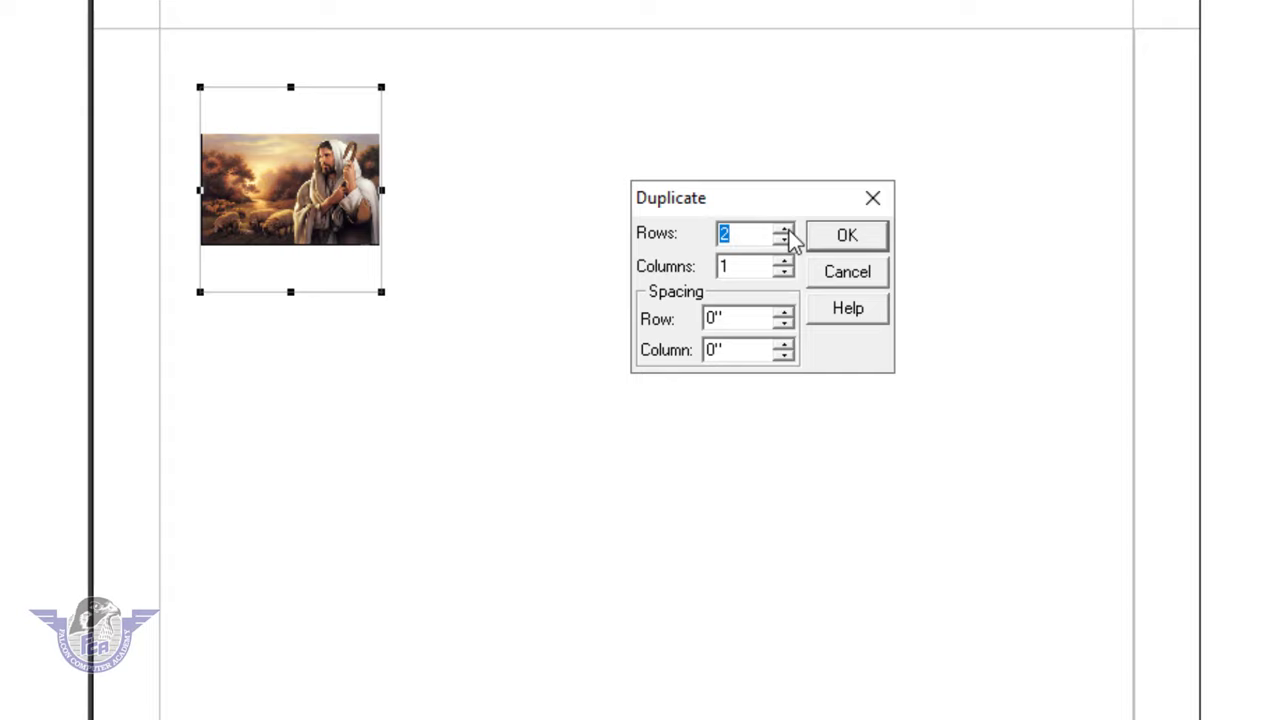
{"action": "left_click", "coordinate": [789, 230]}
{"action": "left_click", "coordinate": [790, 229]}
{"action": "left_click", "coordinate": [786, 264]}
{"action": "left_click", "coordinate": [786, 263]}
{"action": "left_click", "coordinate": [865, 242]}
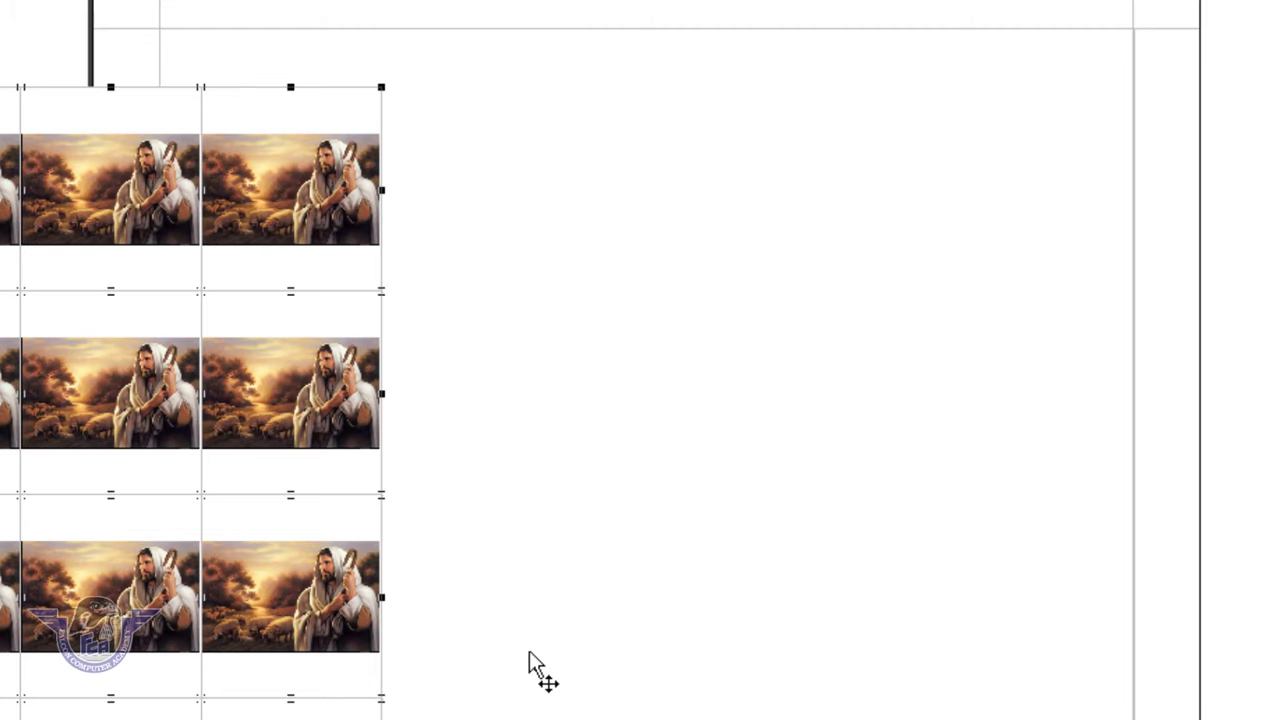
- Move the picture grid toward the page centre and select all of its frames
{"action": "left_click_drag", "start_coordinate": [213, 400], "coordinate": [632, 372]}
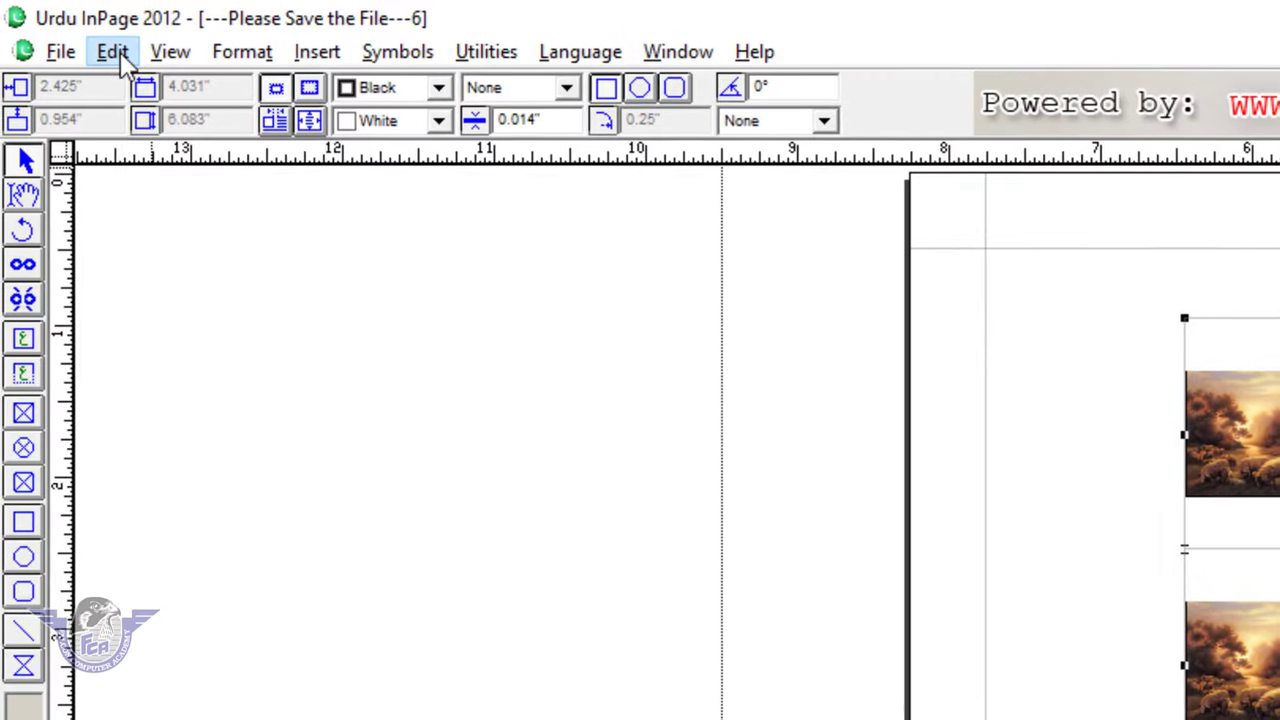
{"action": "left_click", "coordinate": [118, 52]}
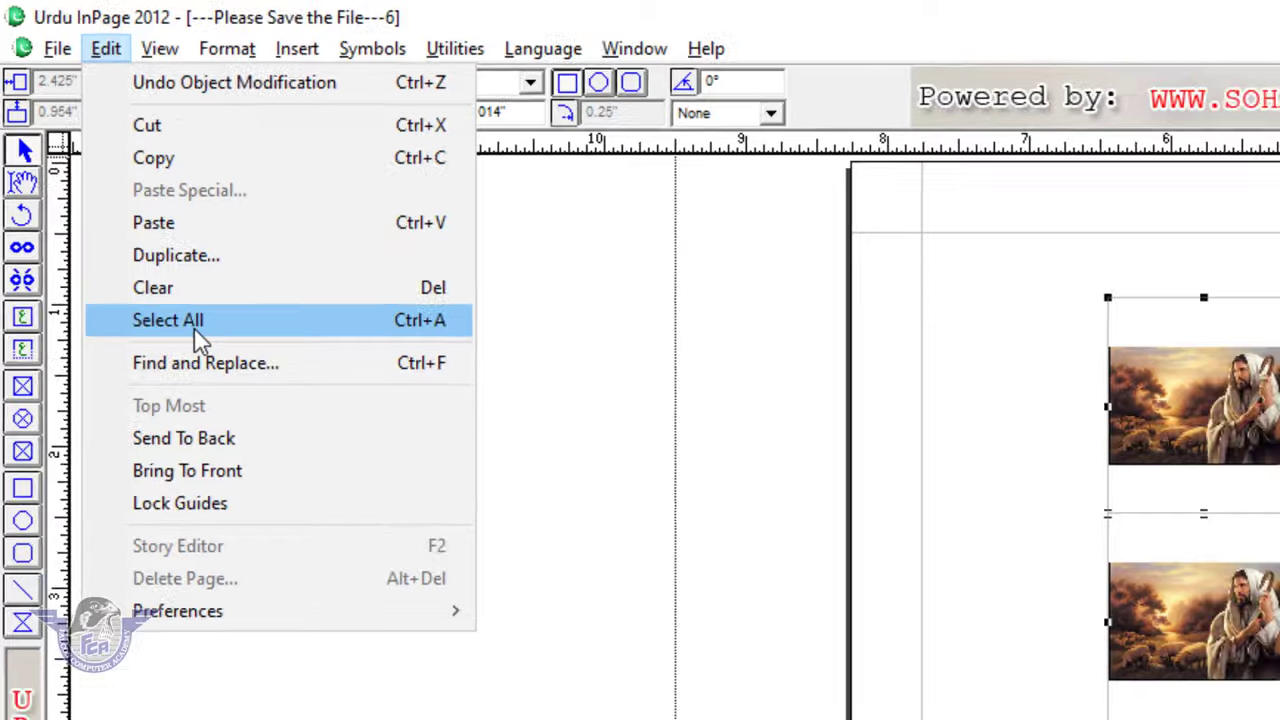
{"action": "left_click", "coordinate": [200, 340]}
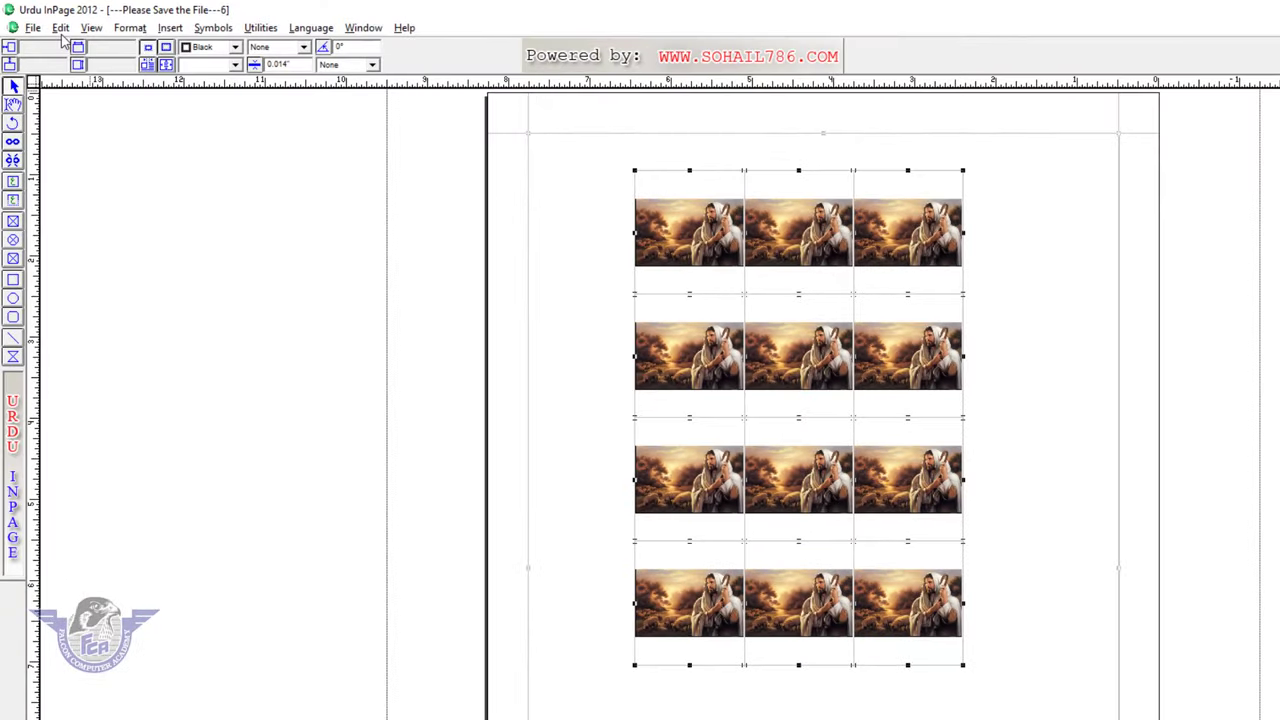
- Remove all twelve selected picture frames with Edit > Clear
{"action": "left_click", "coordinate": [60, 27]}
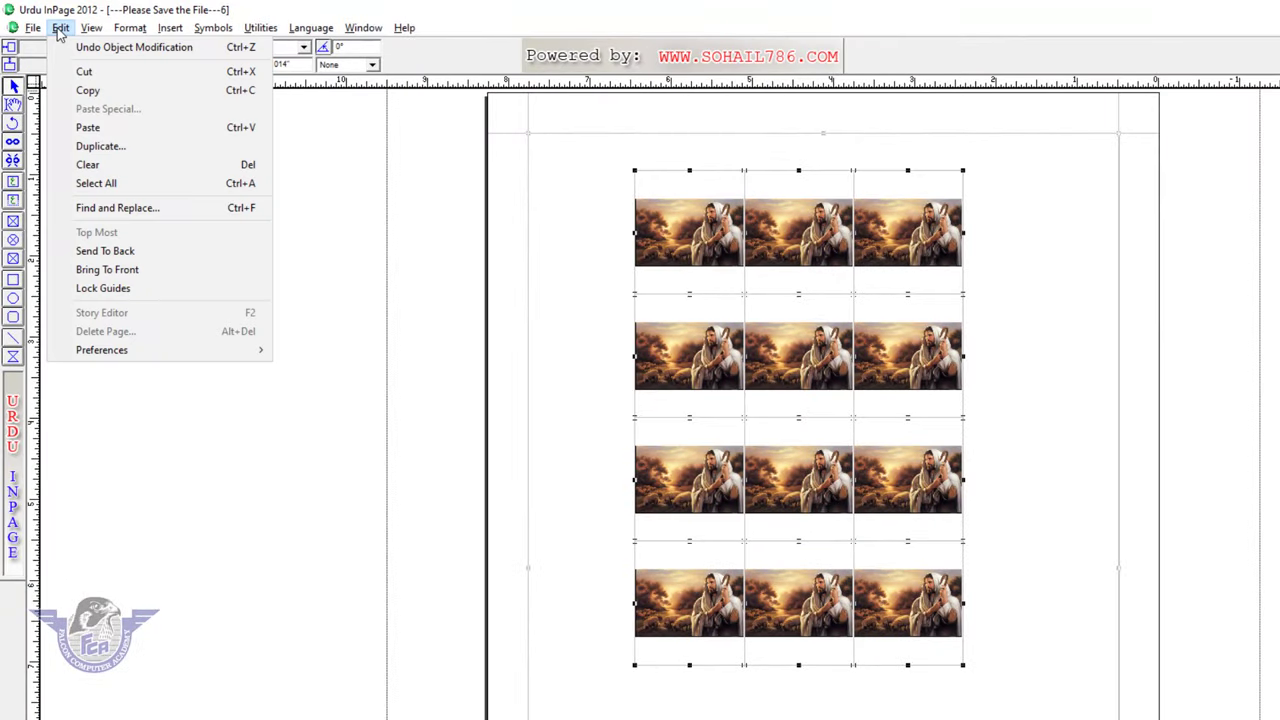
{"action": "left_click", "coordinate": [116, 166]}
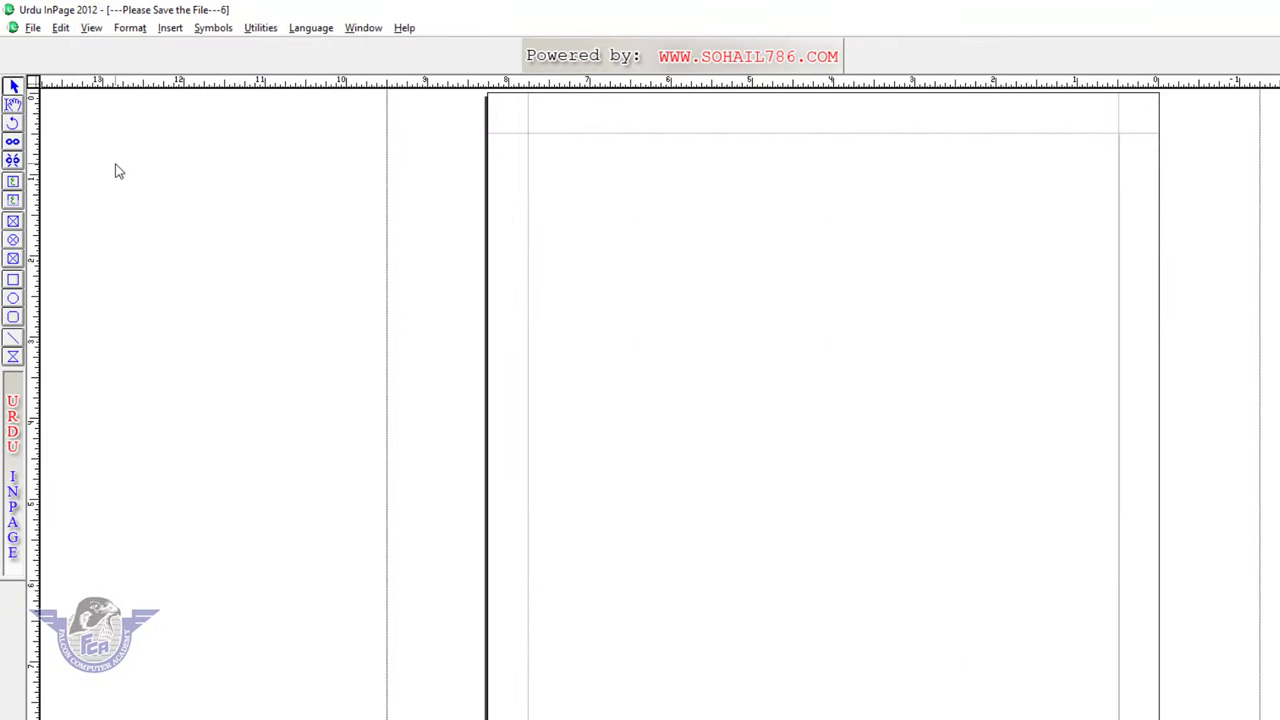
{"action": "left_click", "coordinate": [61, 30]}
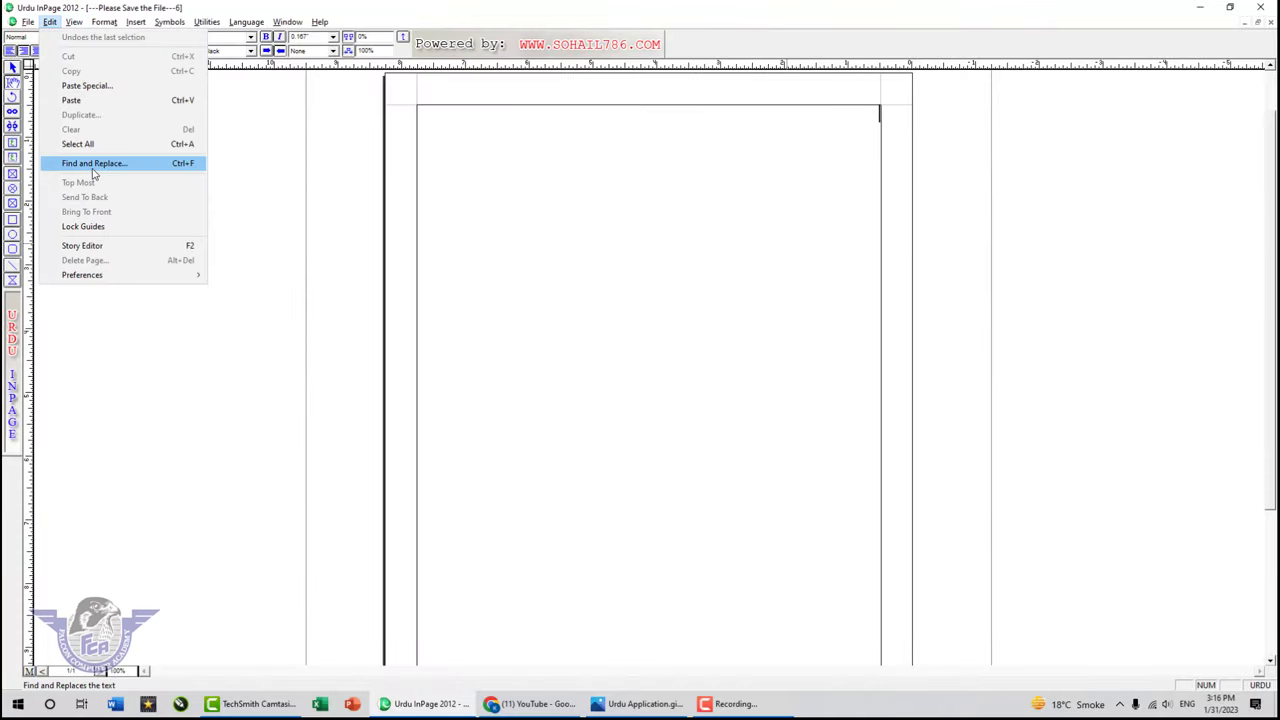
{"action": "left_click", "coordinate": [766, 175]}
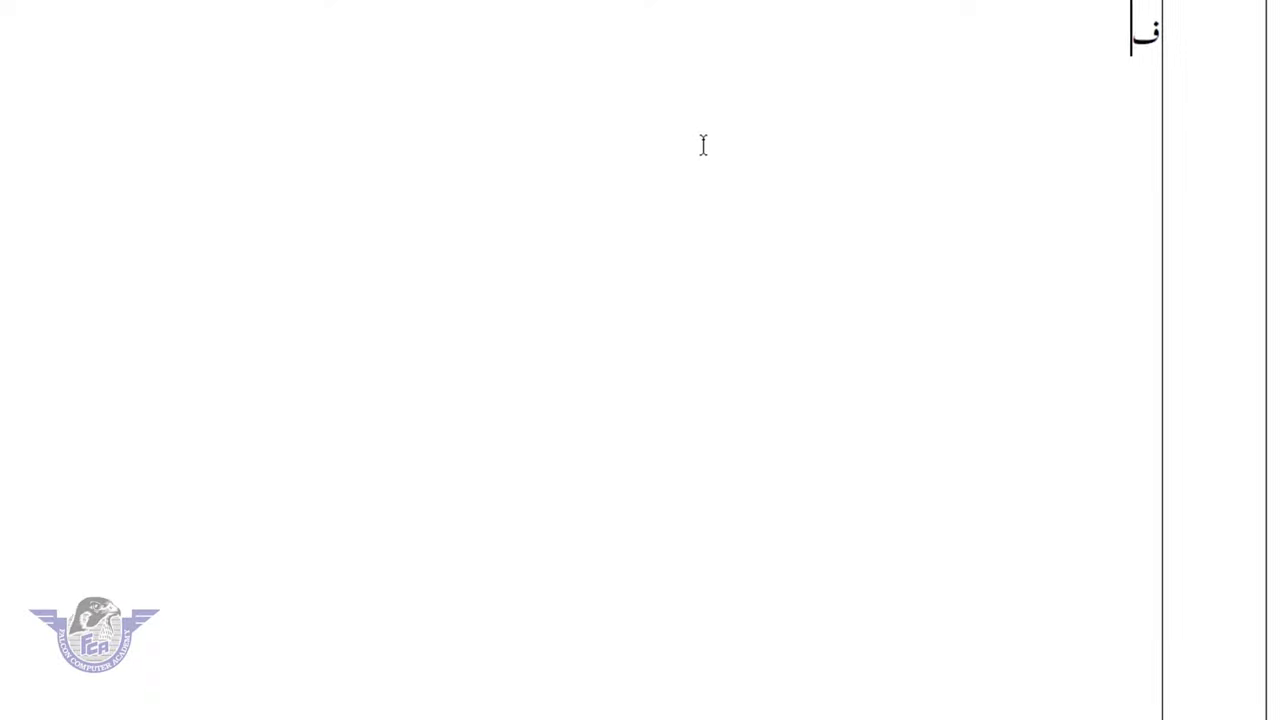
- Type the heading فالکن کمپیوٹر اکیڈمی خانپور, replacing the mistyped word رحیم
{"action": "type", "text": "فالکن کمپیوٹر اک"}
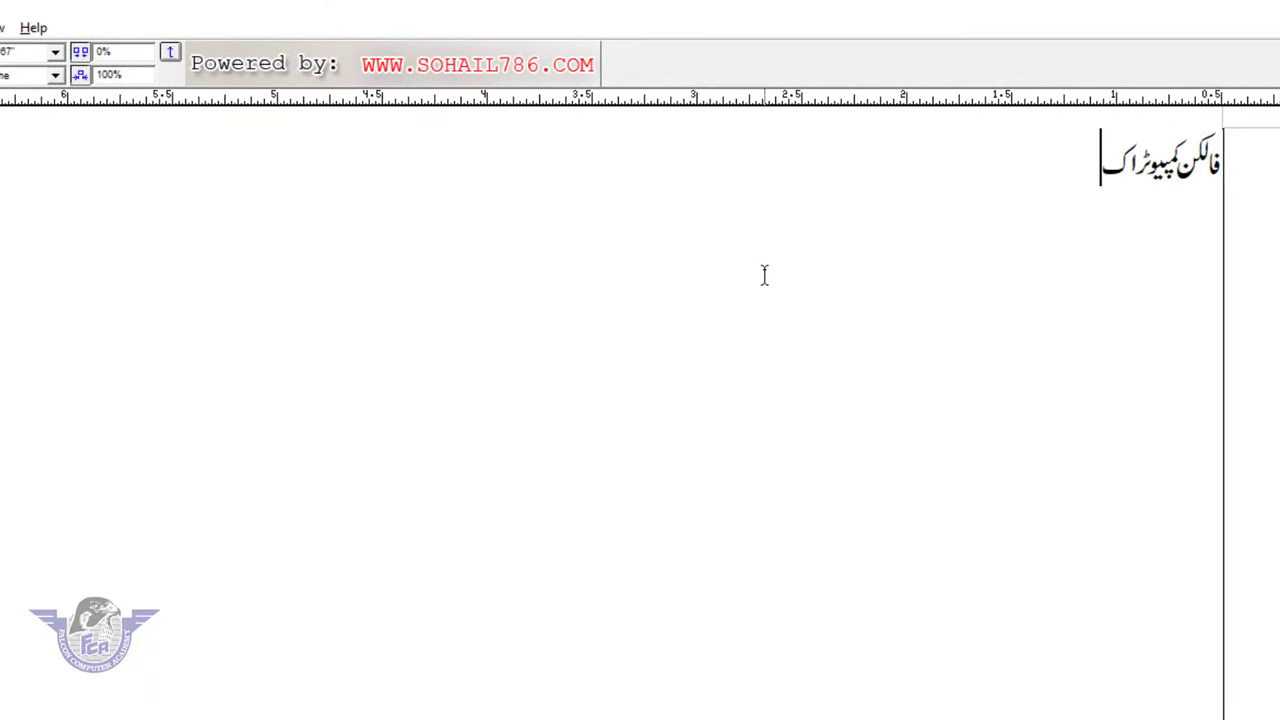
{"action": "type", "text": "یڈمی رحیم"}
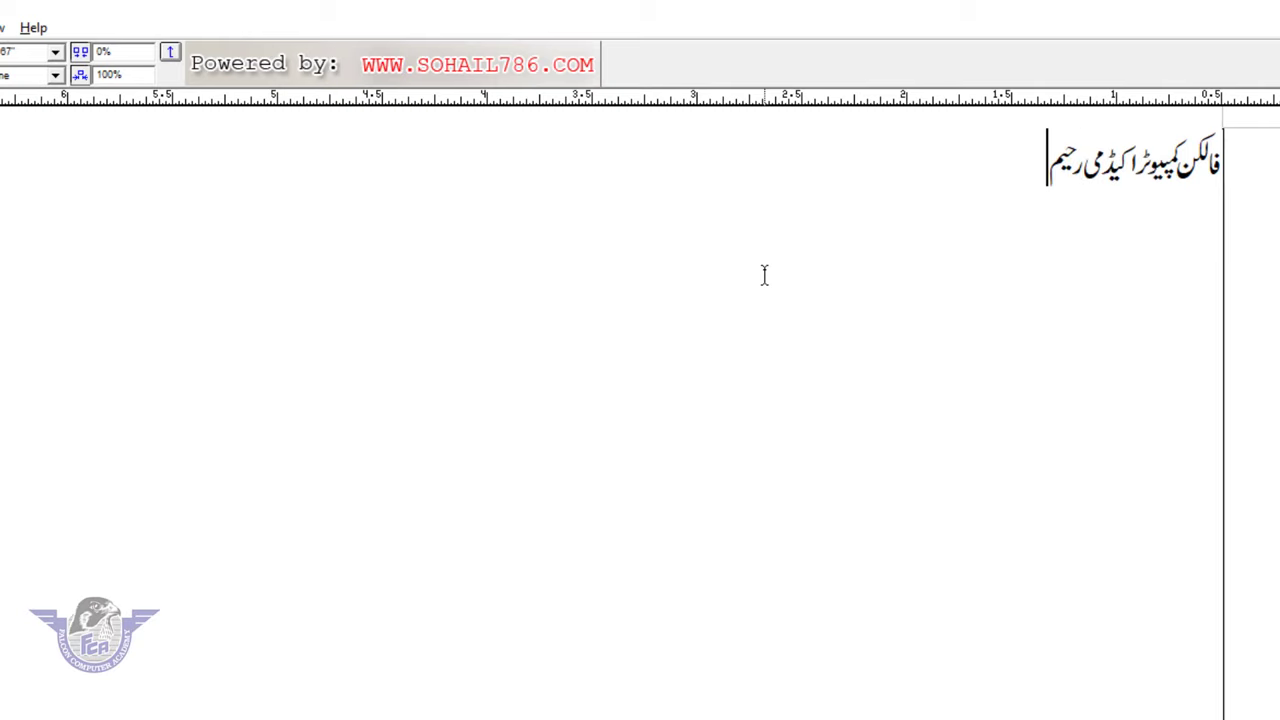
{"action": "key", "text": "BackSpace"}
{"action": "key", "text": "BackSpace"}
{"action": "key", "text": "BackSpace"}
{"action": "key", "text": "BackSpace"}
{"action": "type", "text": "خان پ"}
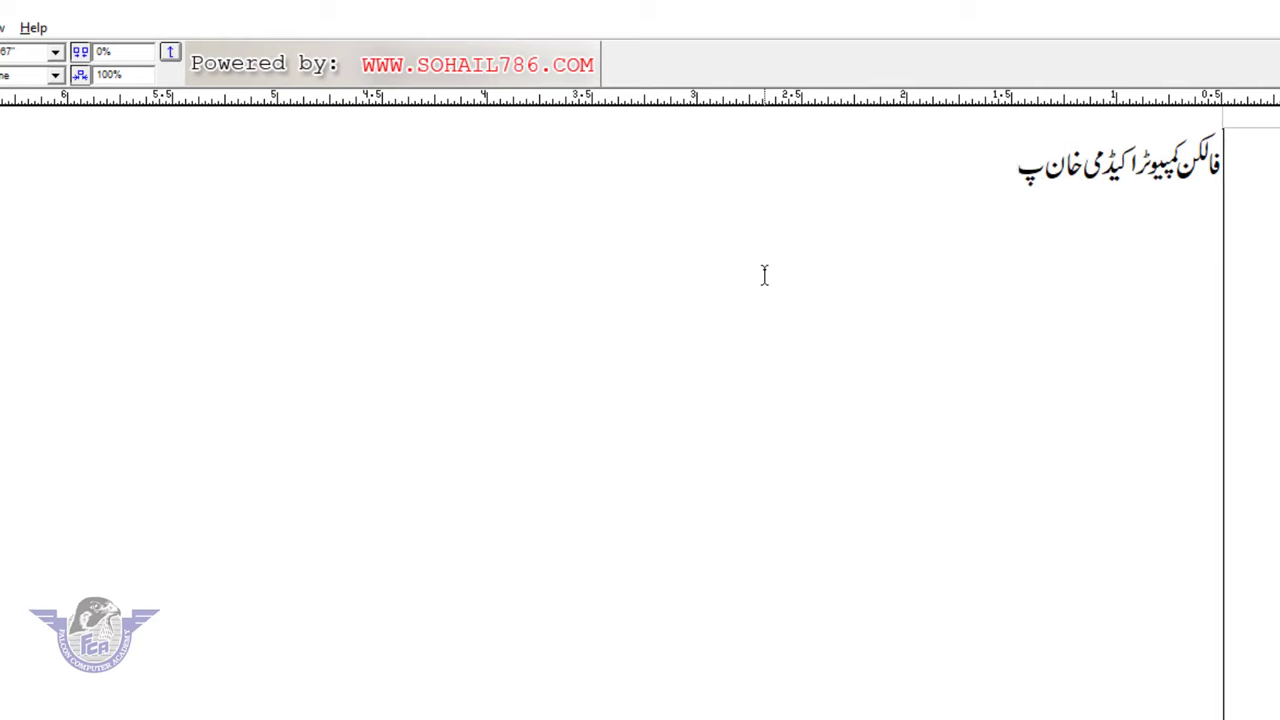
{"action": "key", "text": "BackSpace"}
{"action": "key", "text": "BackSpace"}
{"action": "type", "text": "پور"}
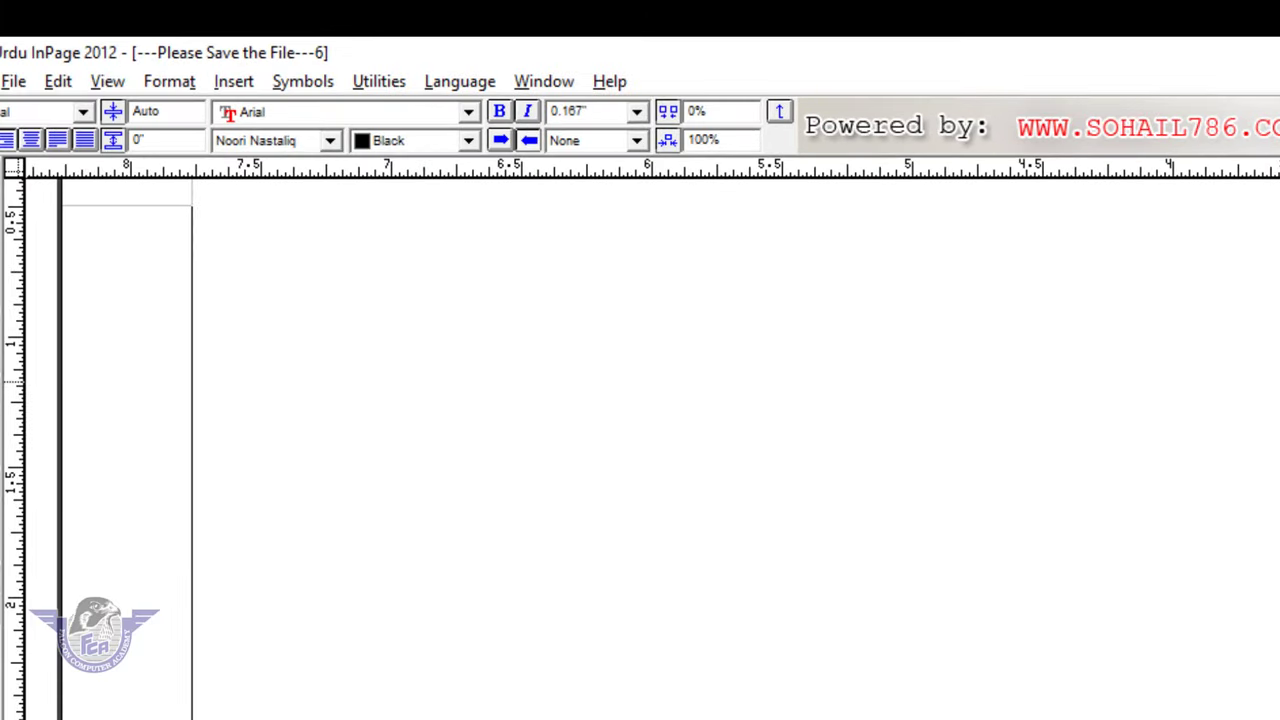
- Use Find and Replace with Replace All to change خانپور to رحیم یارخان
{"action": "left_click", "coordinate": [58, 84]}
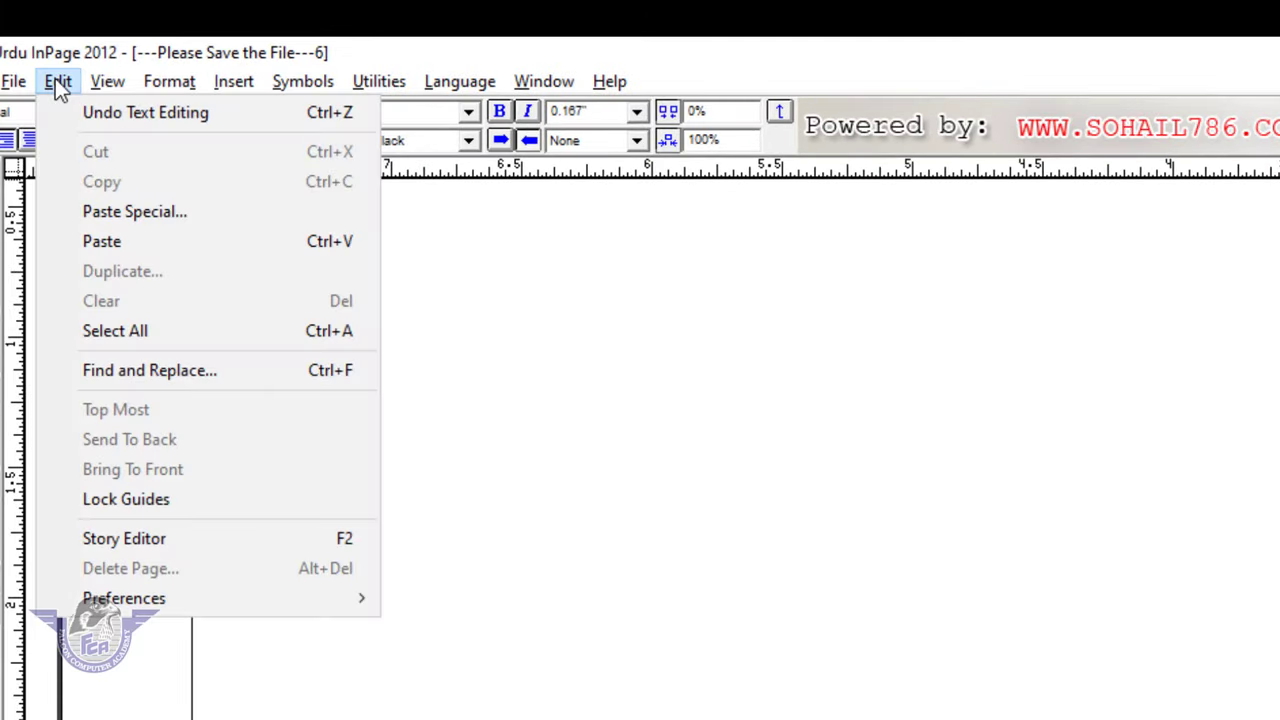
{"action": "left_click", "coordinate": [140, 371]}
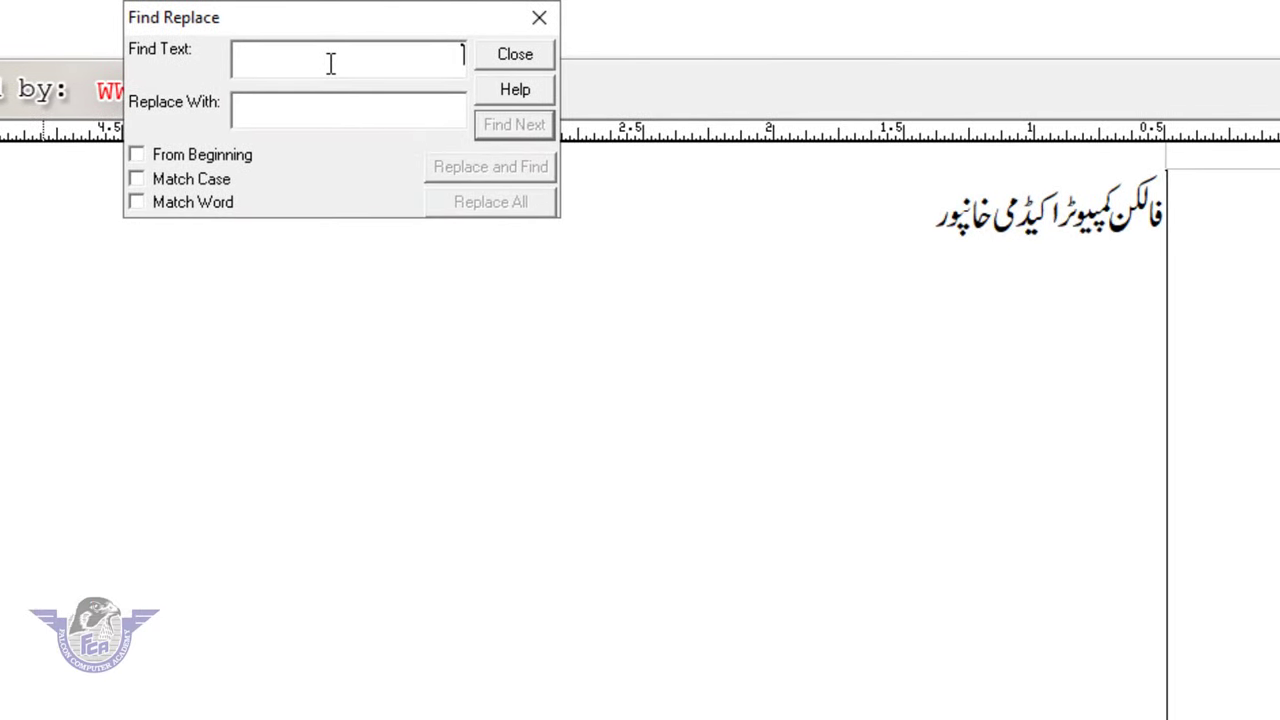
{"action": "type", "text": "خانپور"}
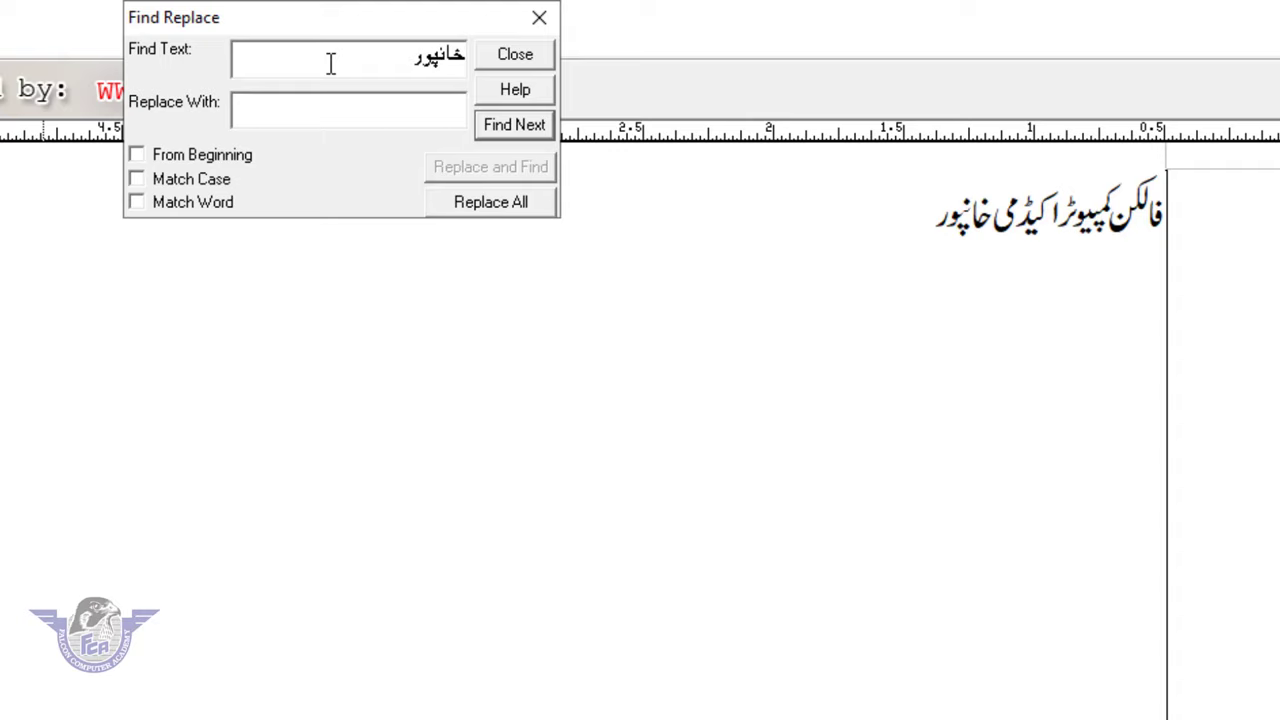
{"action": "left_click", "coordinate": [214, 155]}
{"action": "left_click", "coordinate": [517, 126]}
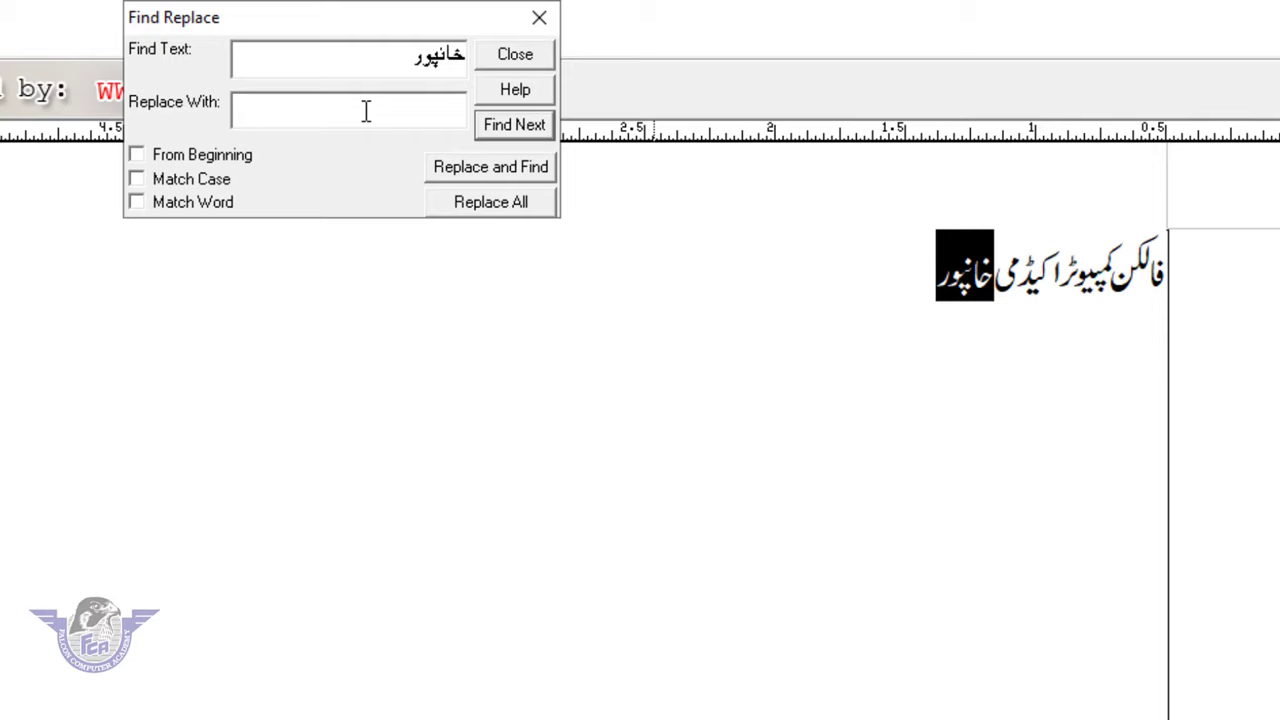
{"action": "type", "text": "رحیم ی"}
{"action": "type", "text": "ارخان"}
{"action": "left_click", "coordinate": [479, 207]}
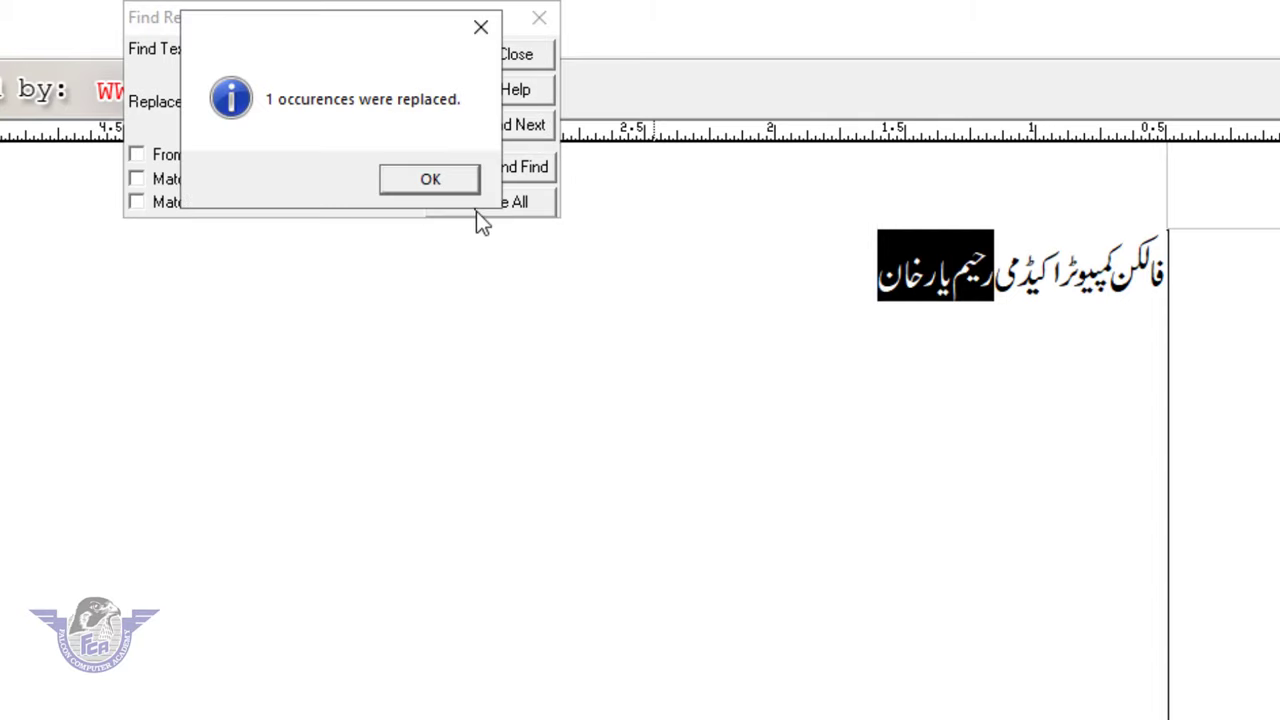
{"action": "left_click", "coordinate": [444, 182]}
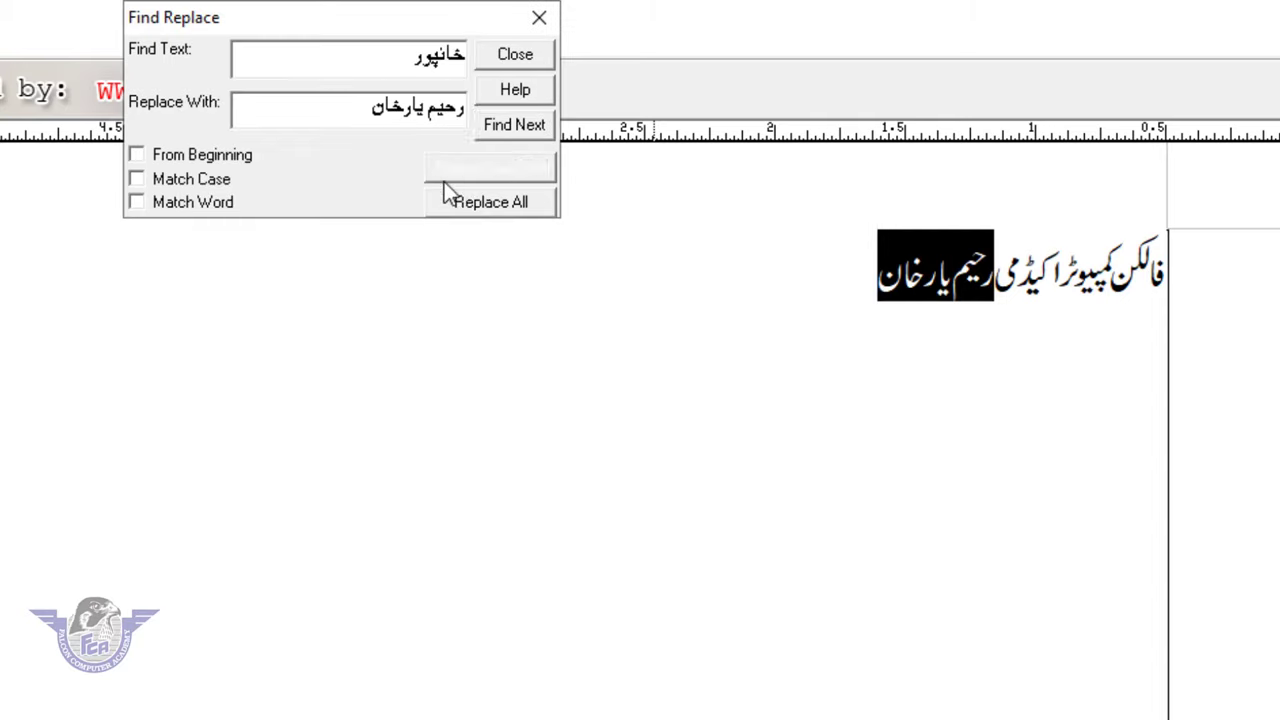
{"action": "left_click", "coordinate": [540, 20]}
{"action": "left_click", "coordinate": [876, 265]}
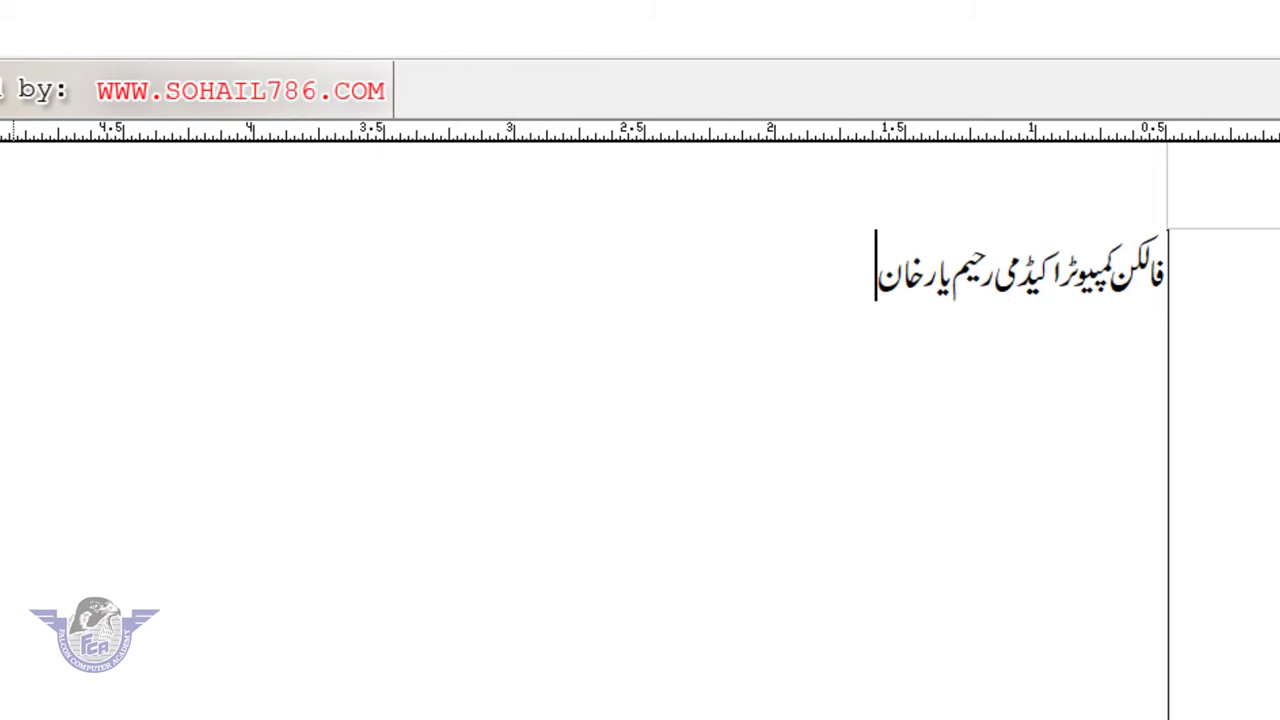
{"action": "left_click", "coordinate": [46, 44]}
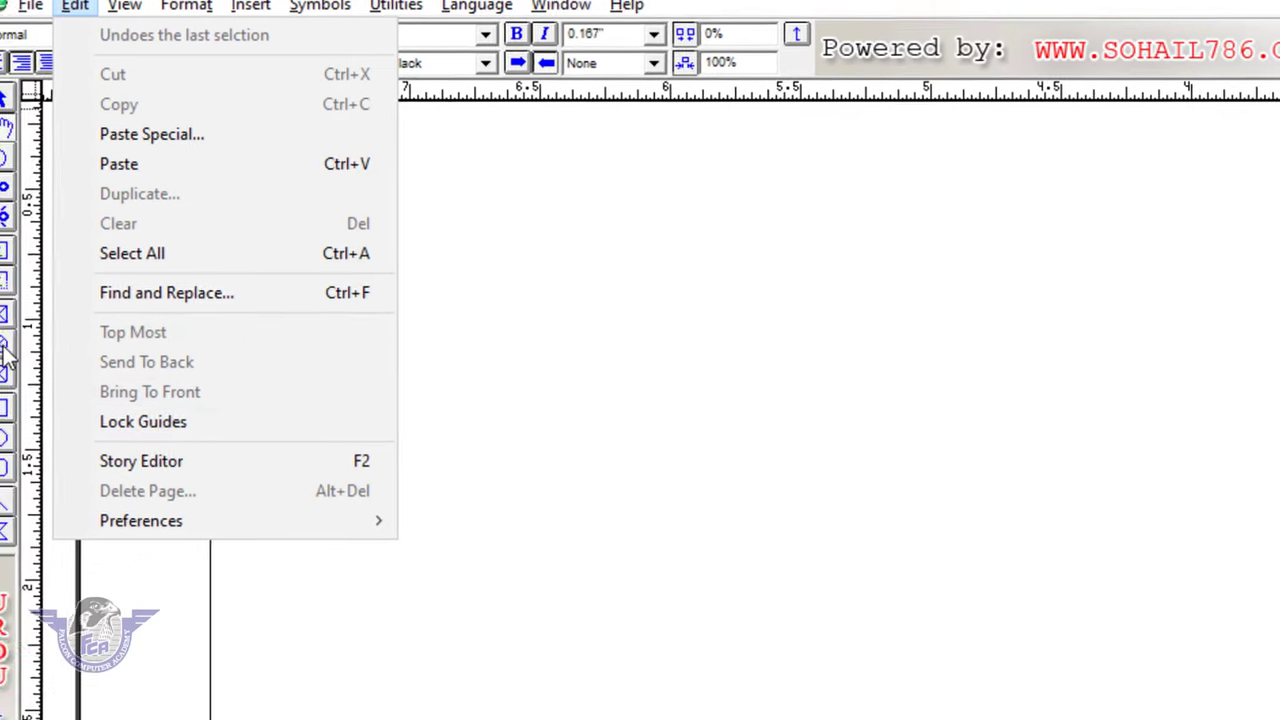
- Draw a circle, a rounded-rectangle and a larger circle frame, then open import for the top circle
{"action": "left_click", "coordinate": [8, 358]}
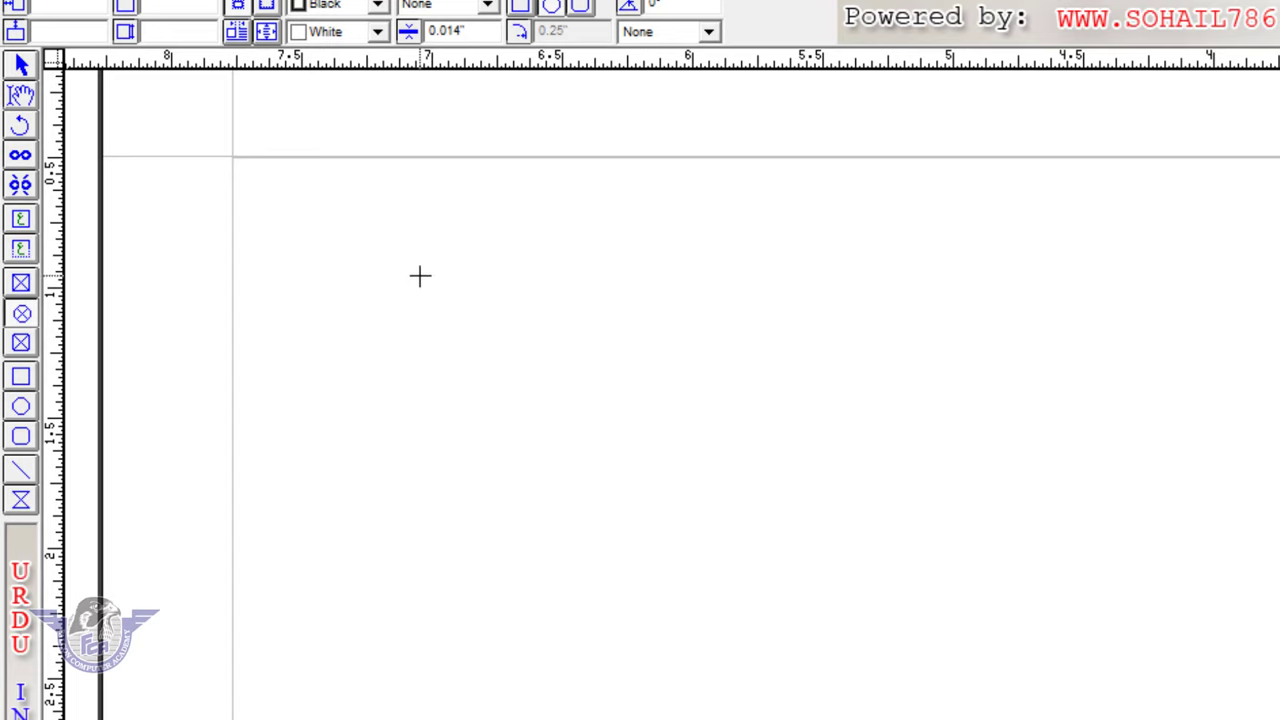
{"action": "left_click_drag", "start_coordinate": [444, 240], "coordinate": [785, 596]}
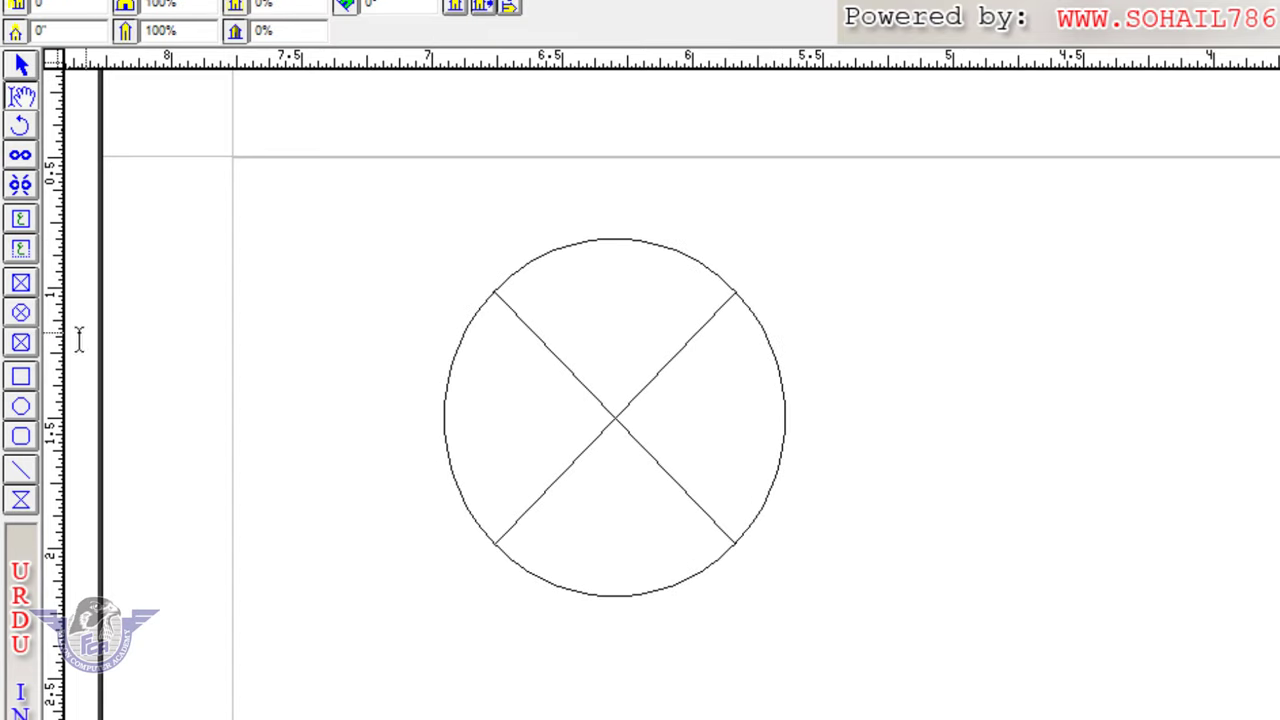
{"action": "left_click", "coordinate": [21, 343]}
{"action": "left_click_drag", "start_coordinate": [642, 412], "coordinate": [954, 719]}
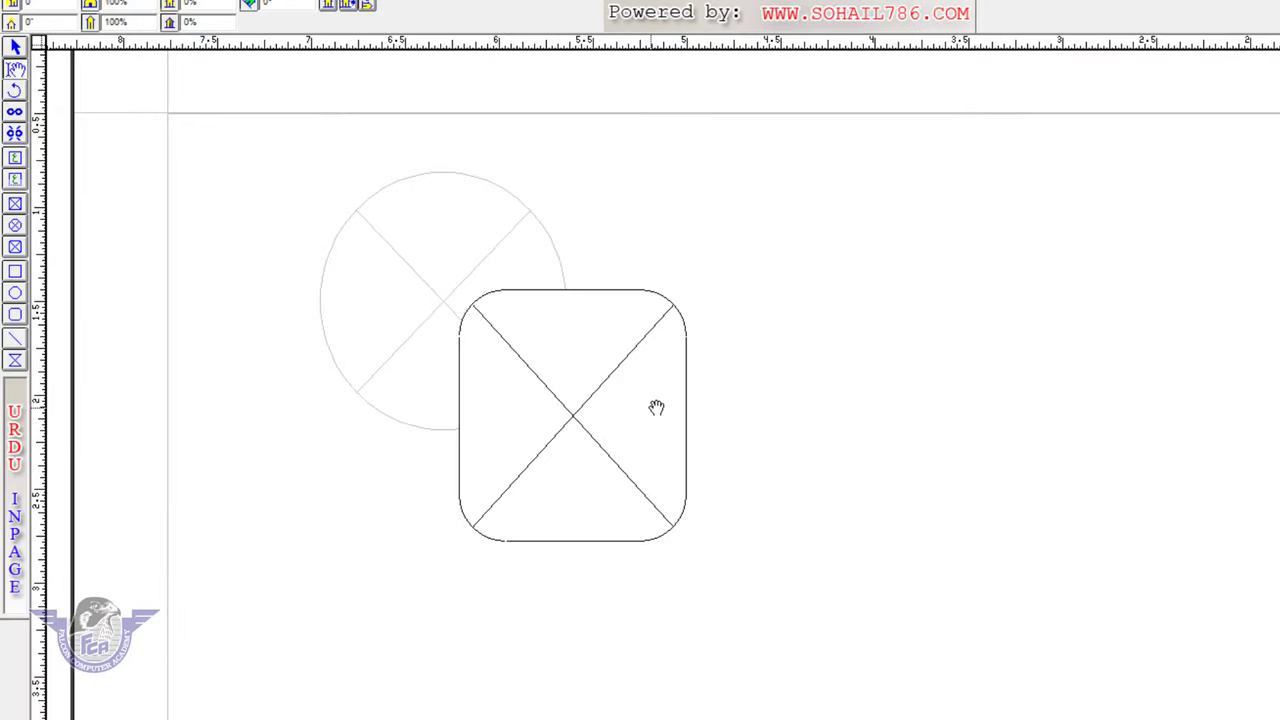
{"action": "left_click", "coordinate": [15, 226]}
{"action": "left_click_drag", "start_coordinate": [282, 350], "coordinate": [570, 664]}
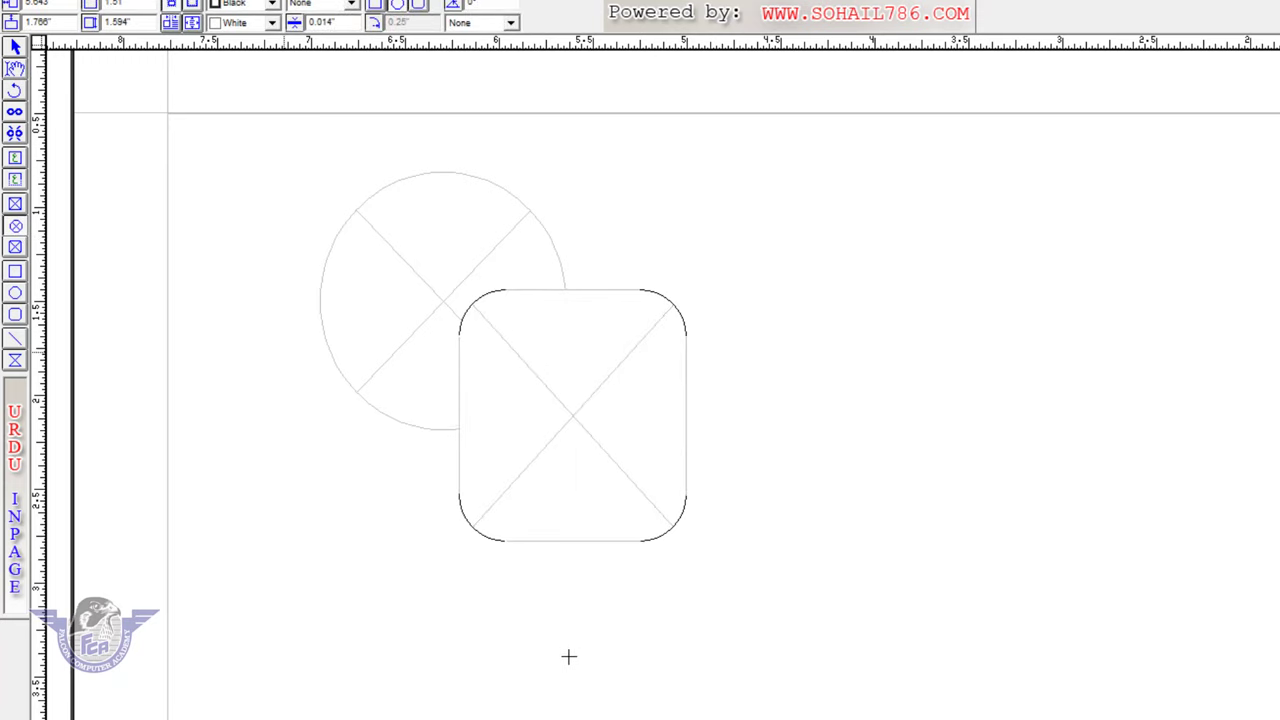
{"action": "left_click", "coordinate": [455, 237]}
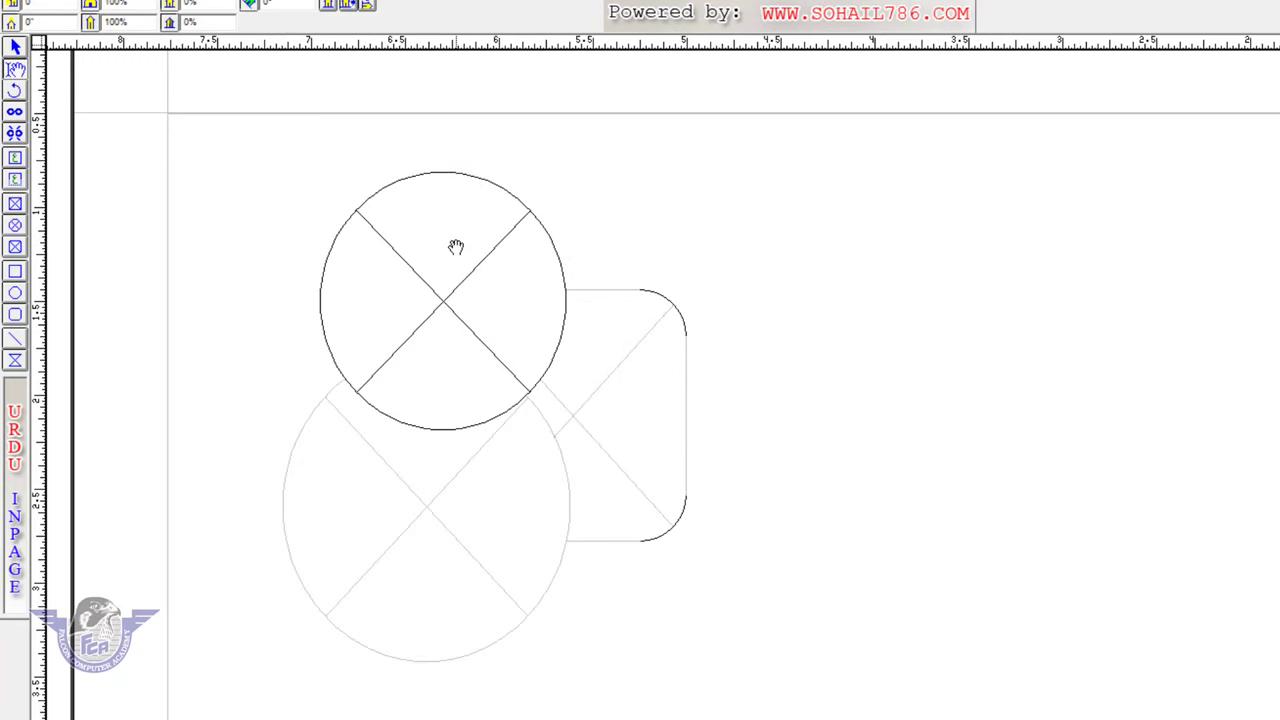
{"action": "double_click", "coordinate": [455, 247]}
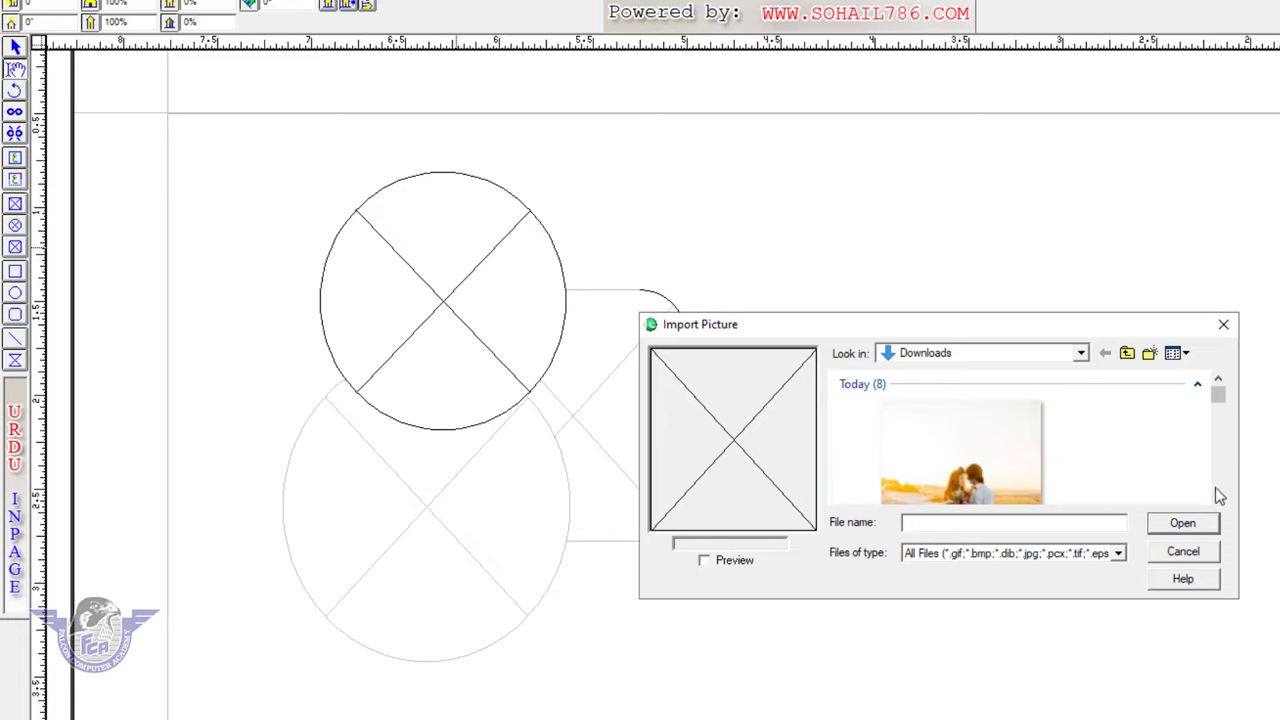
- Place the wp10429248 photo into the top circle frame
{"action": "left_click", "coordinate": [1220, 496]}
{"action": "left_click", "coordinate": [1060, 490]}
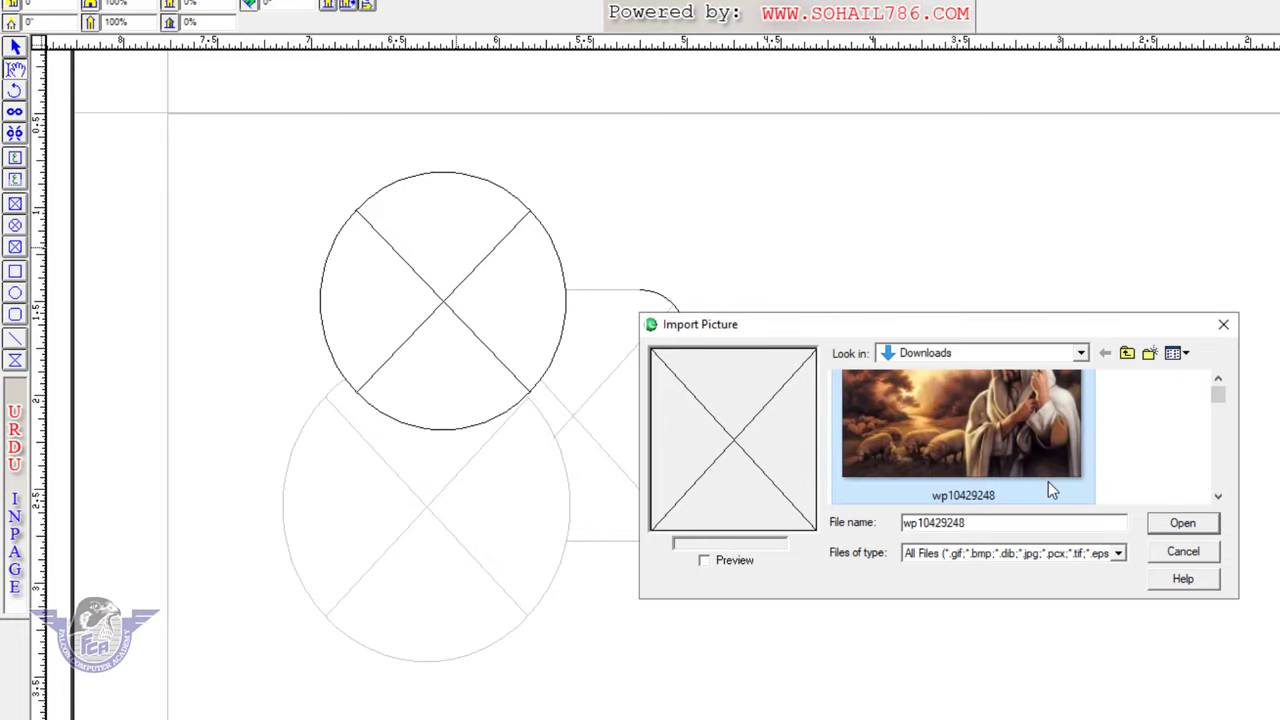
{"action": "double_click", "coordinate": [1048, 481]}
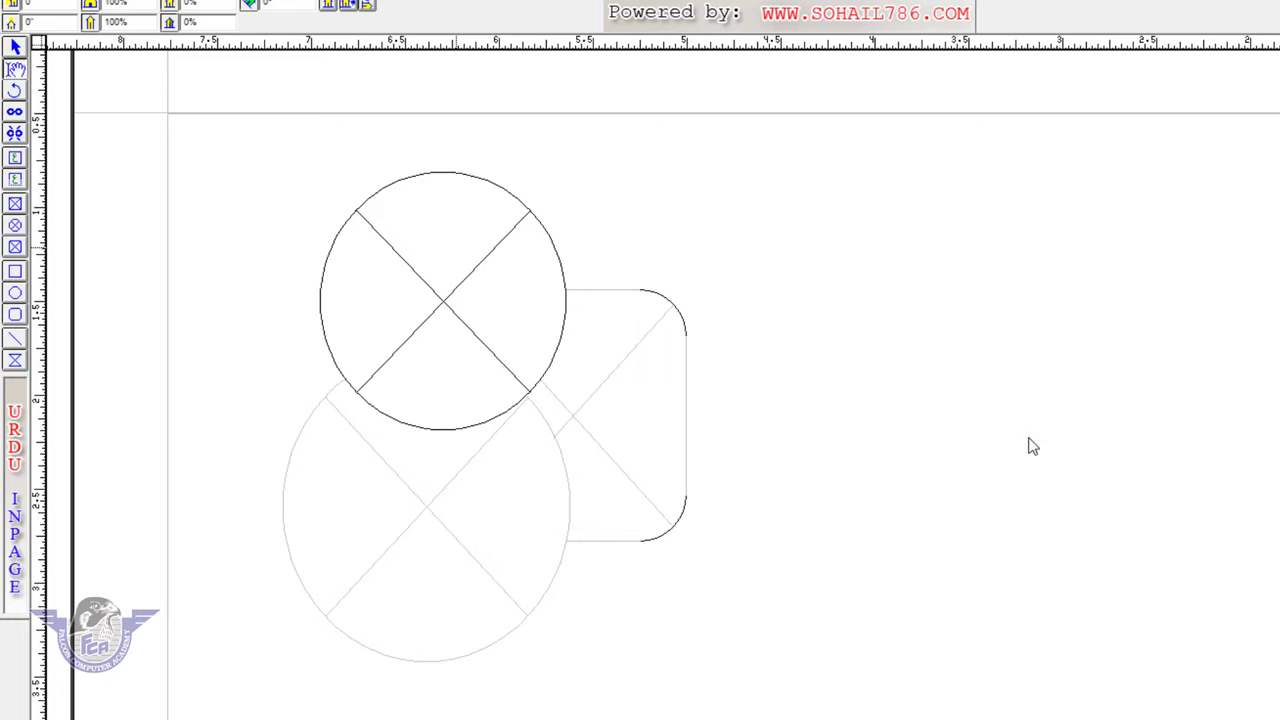
- Import the Water-Leaf-Meeting photo into the rounded box frame
{"action": "double_click", "coordinate": [615, 381]}
{"action": "left_click", "coordinate": [1218, 496]}
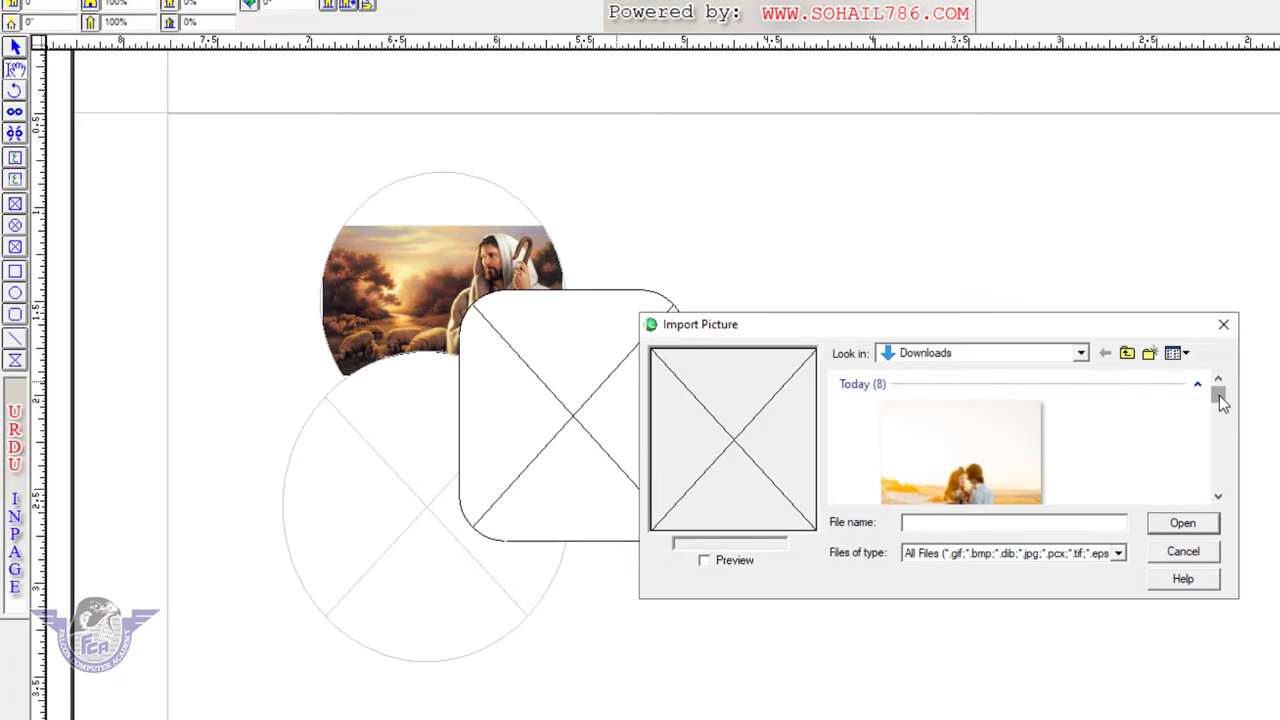
{"action": "left_click_drag", "start_coordinate": [1219, 395], "coordinate": [1218, 425]}
{"action": "left_click", "coordinate": [1011, 489]}
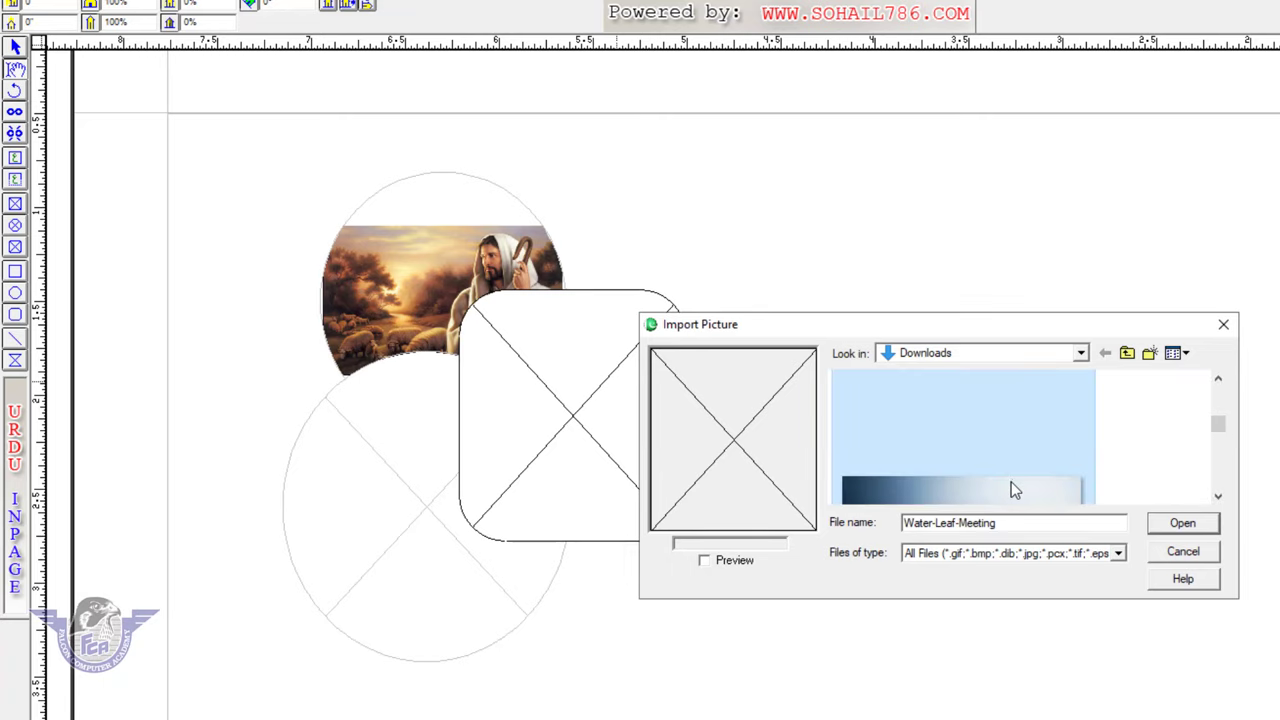
{"action": "double_click", "coordinate": [1013, 489]}
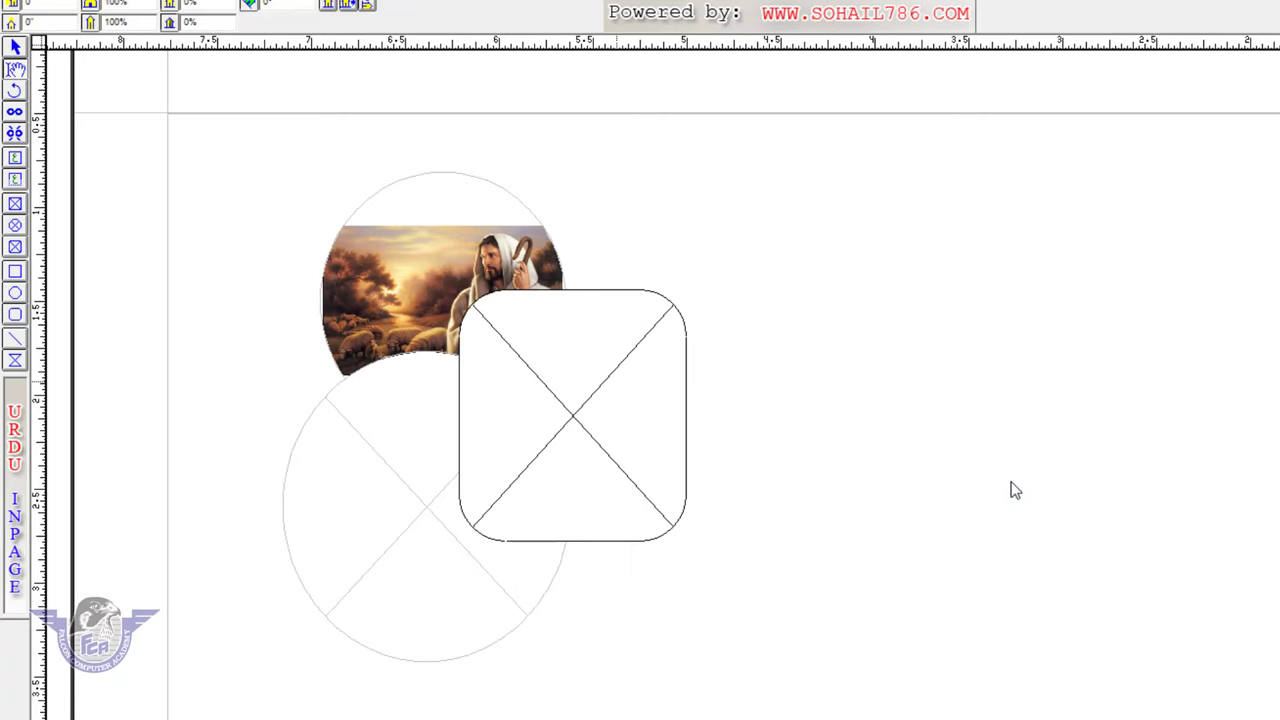
- Import the dark misty-field photo into the lower circle frame and deselect it
{"action": "left_click", "coordinate": [427, 507]}
{"action": "double_click", "coordinate": [425, 507]}
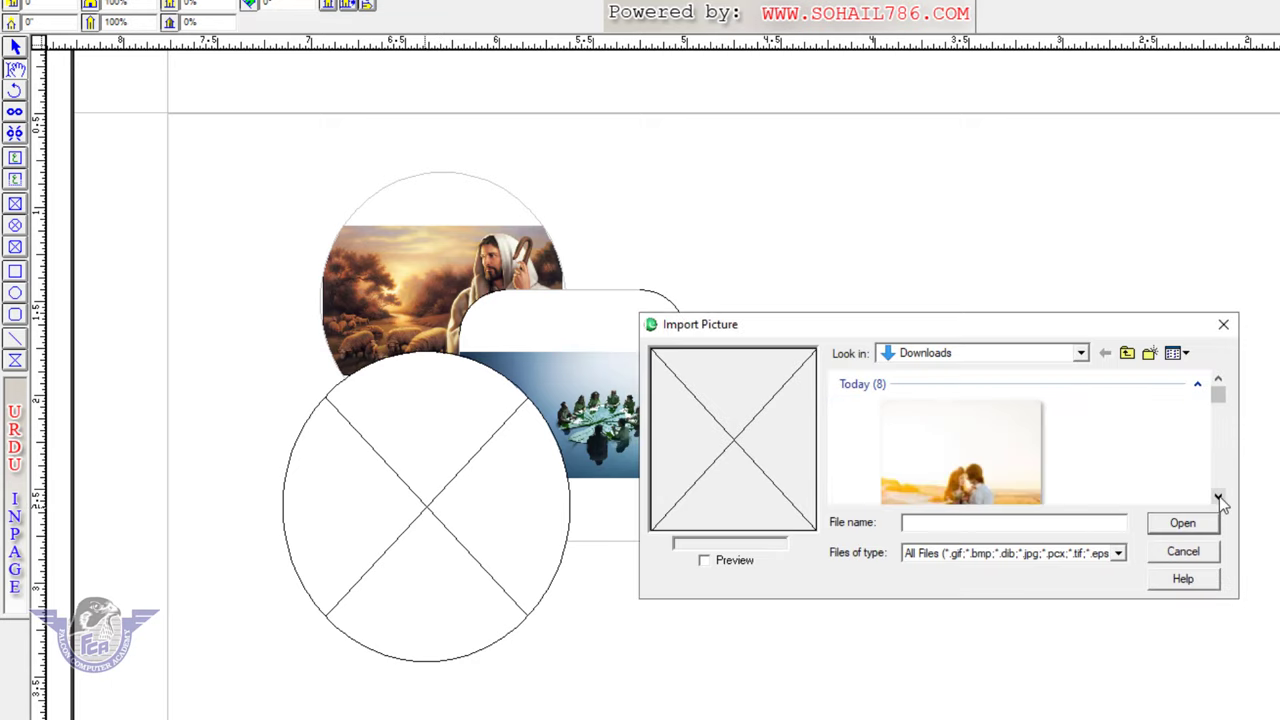
{"action": "left_click", "coordinate": [1218, 496]}
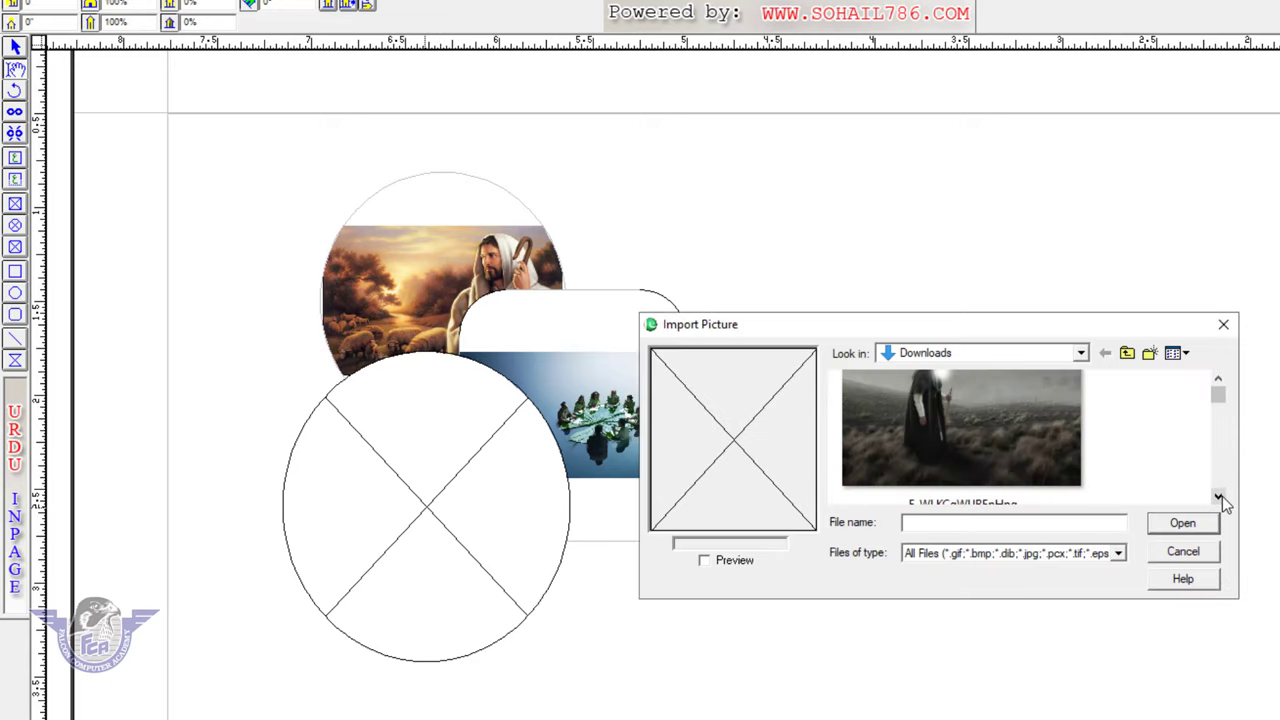
{"action": "double_click", "coordinate": [992, 439]}
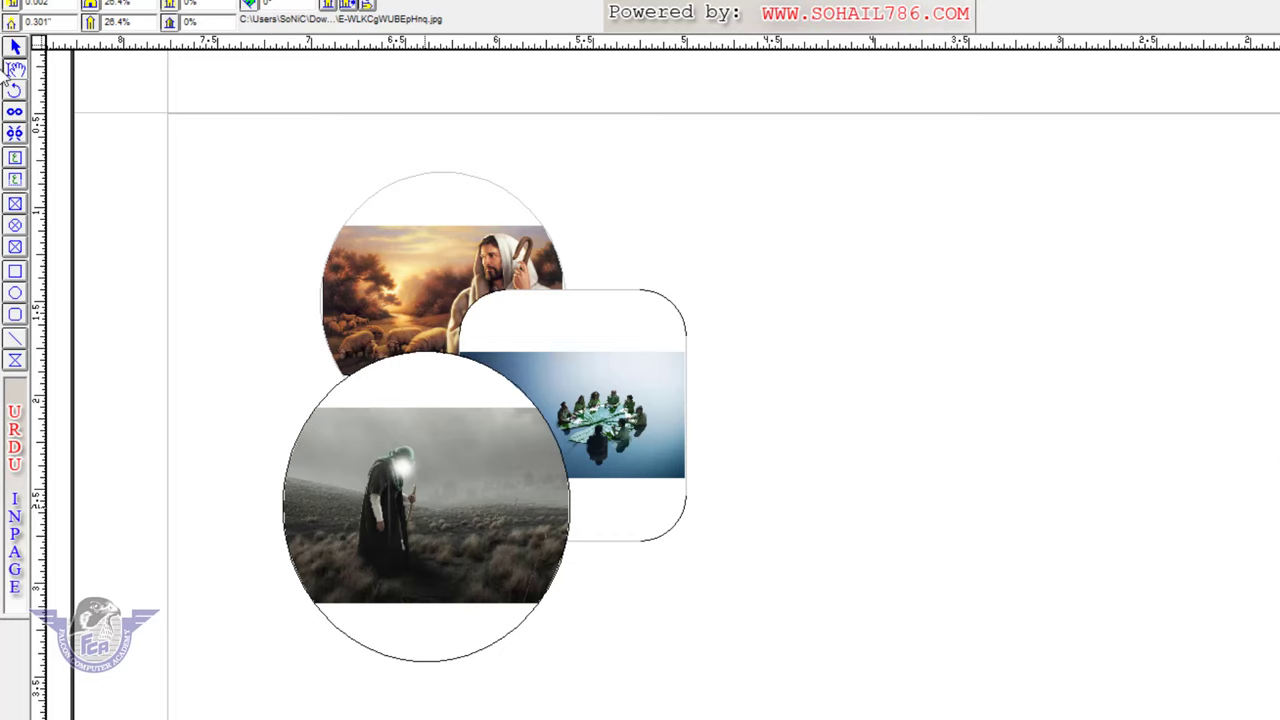
{"action": "left_click", "coordinate": [601, 264]}
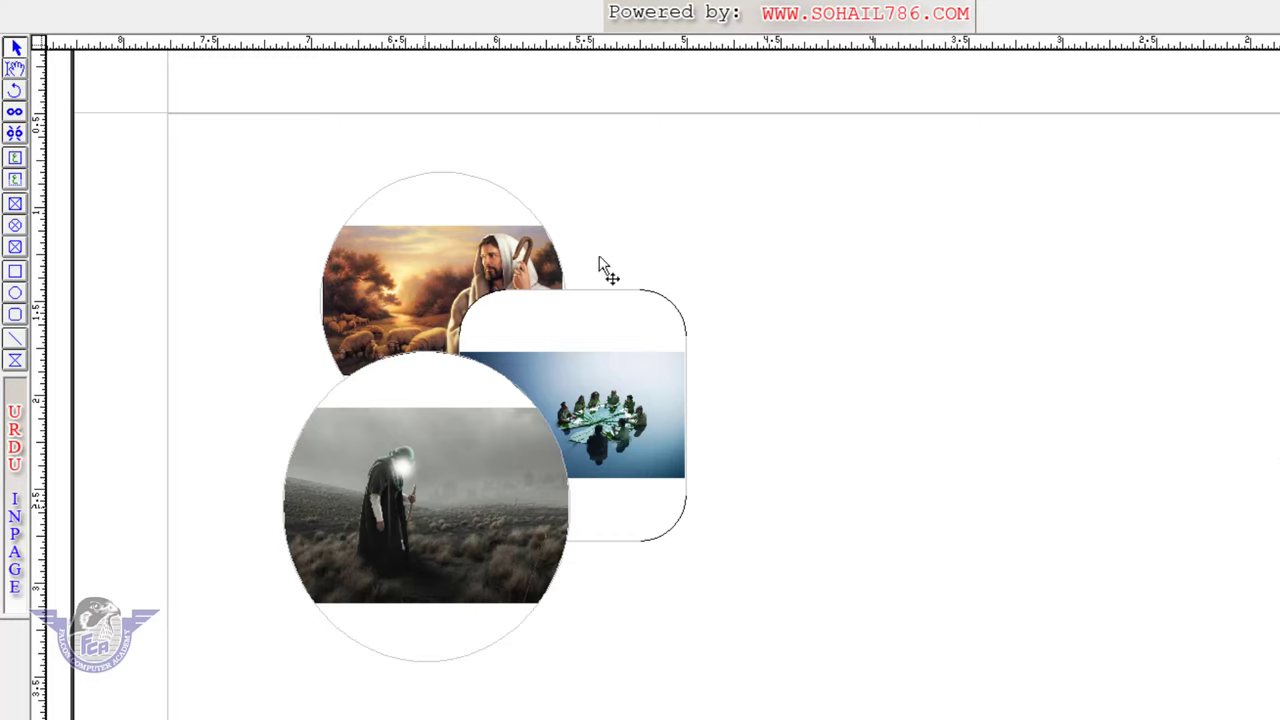
- Bring the top sunset circle picture to the front, then send it to the back
{"action": "left_click", "coordinate": [434, 264]}
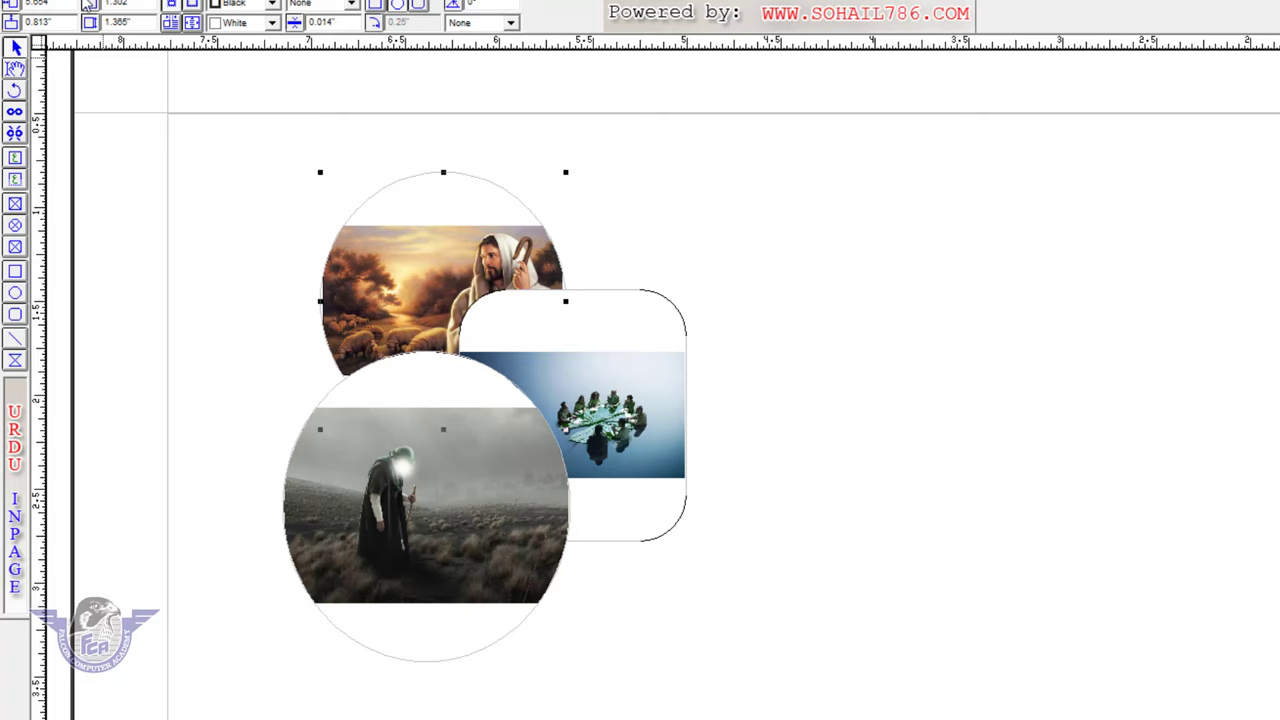
{"action": "key", "text": "alt+e"}
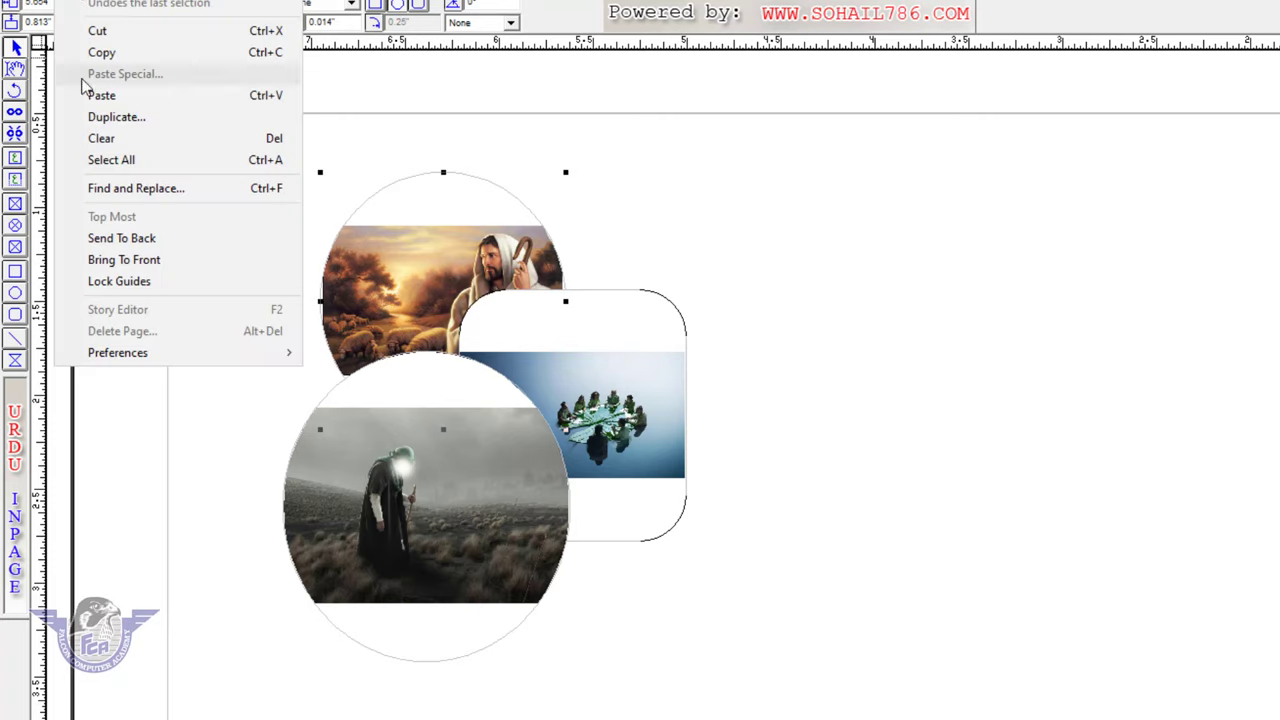
{"action": "left_click", "coordinate": [170, 264]}
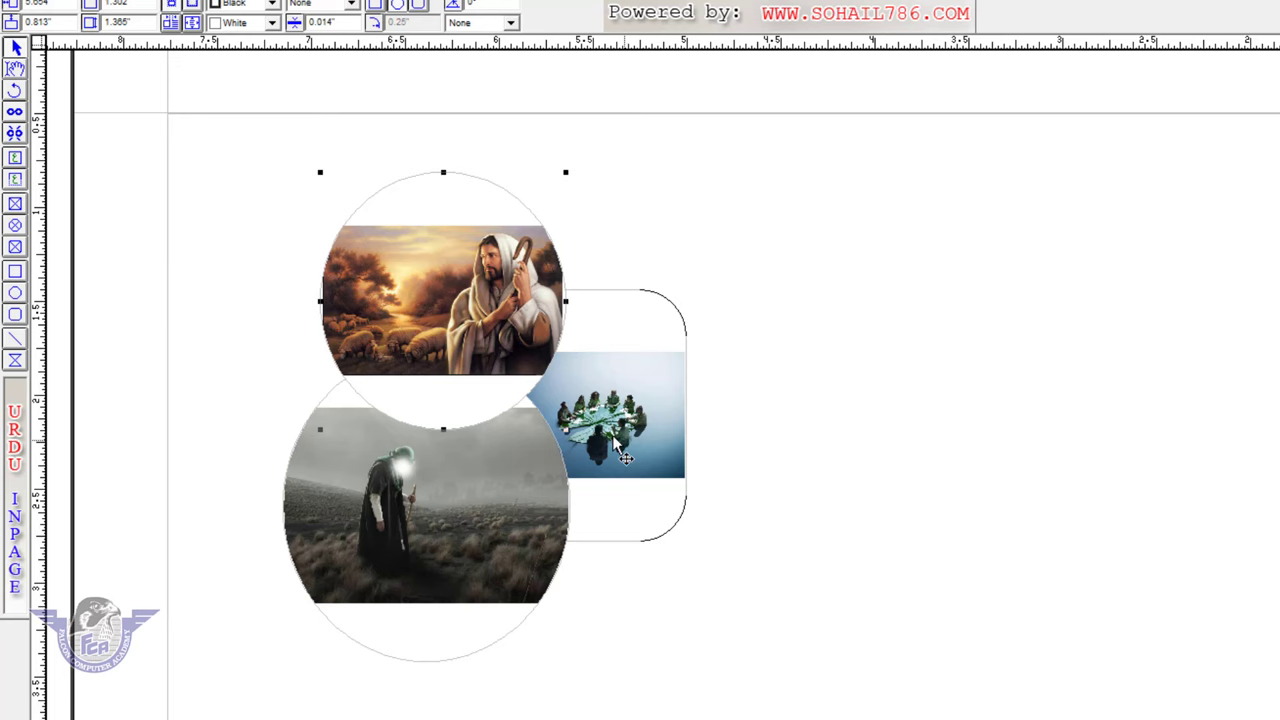
{"action": "left_click", "coordinate": [76, 3]}
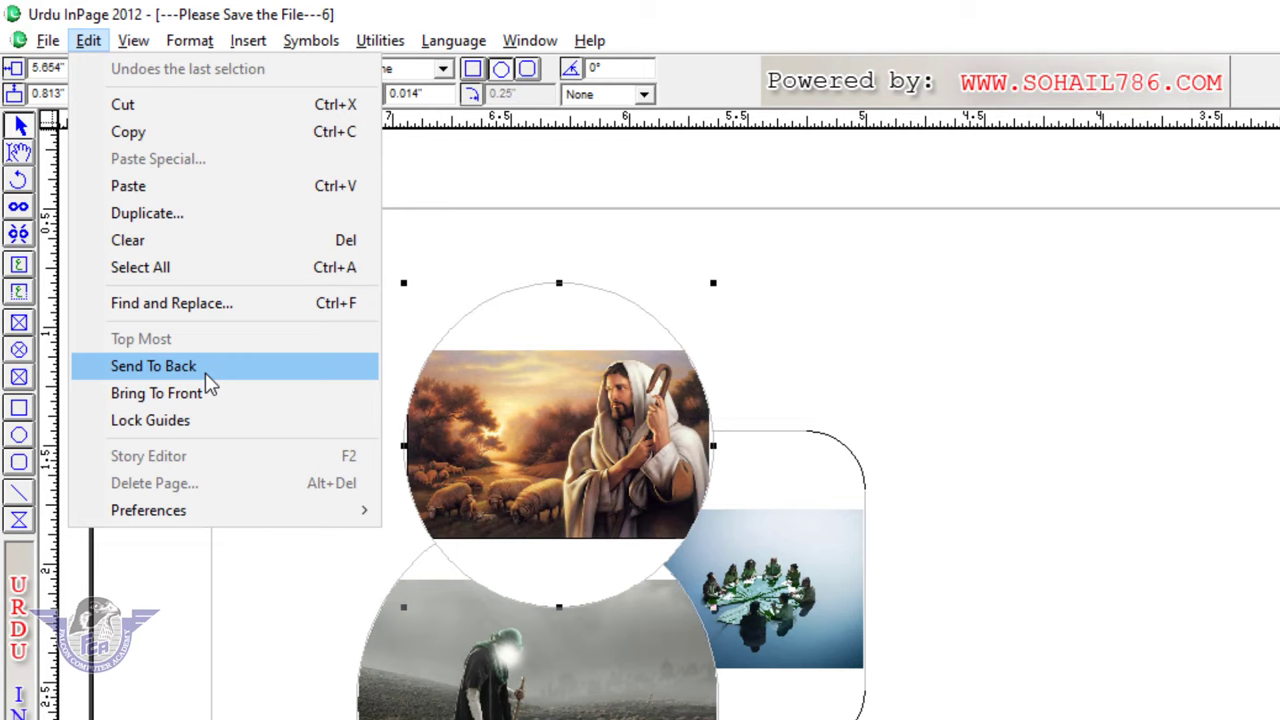
{"action": "left_click", "coordinate": [207, 376]}
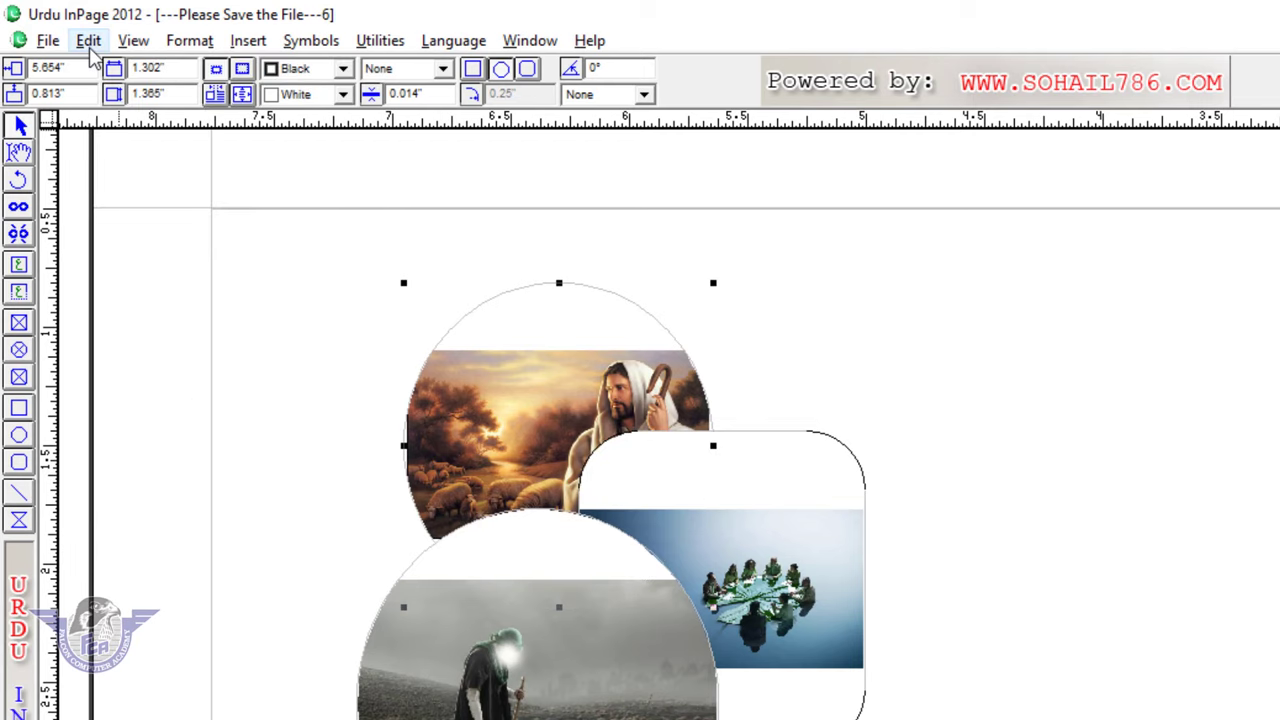
{"action": "left_click", "coordinate": [88, 44]}
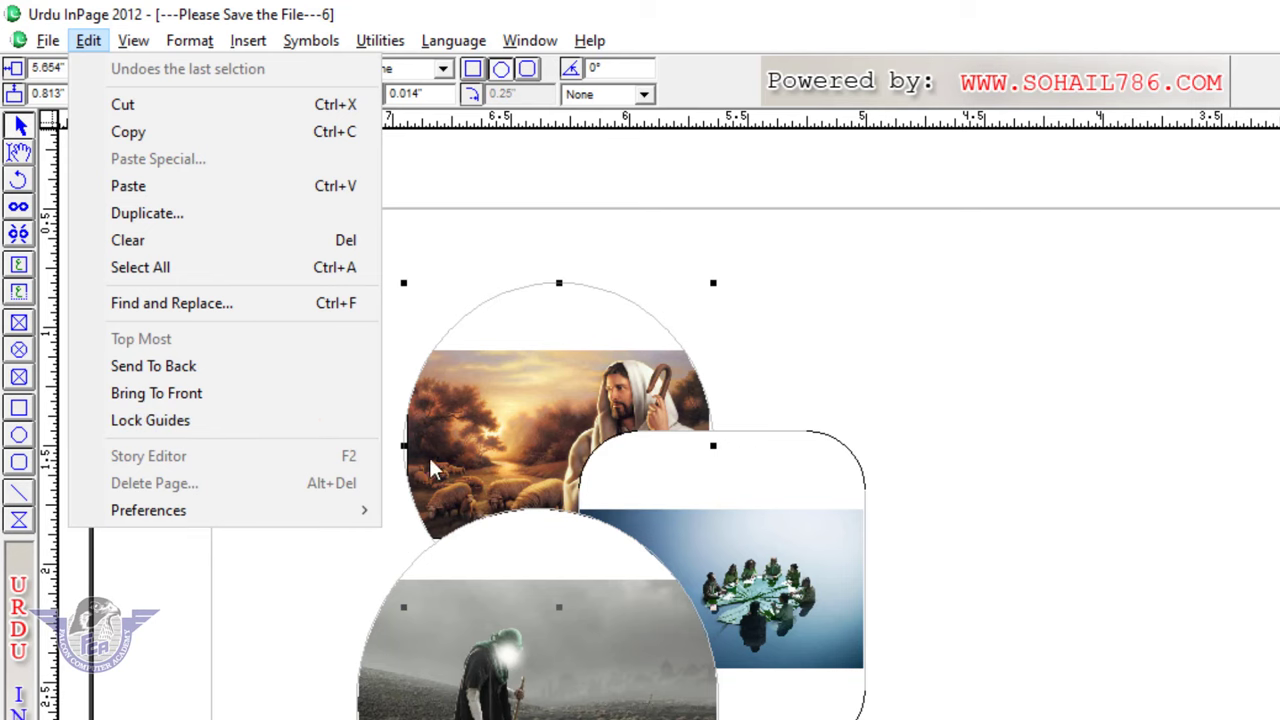
- Pull a horizontal guide onto the page and move the rounded box and lower circle right onto it
{"action": "left_click", "coordinate": [1108, 127]}
{"action": "left_click_drag", "start_coordinate": [1108, 127], "coordinate": [1146, 398]}
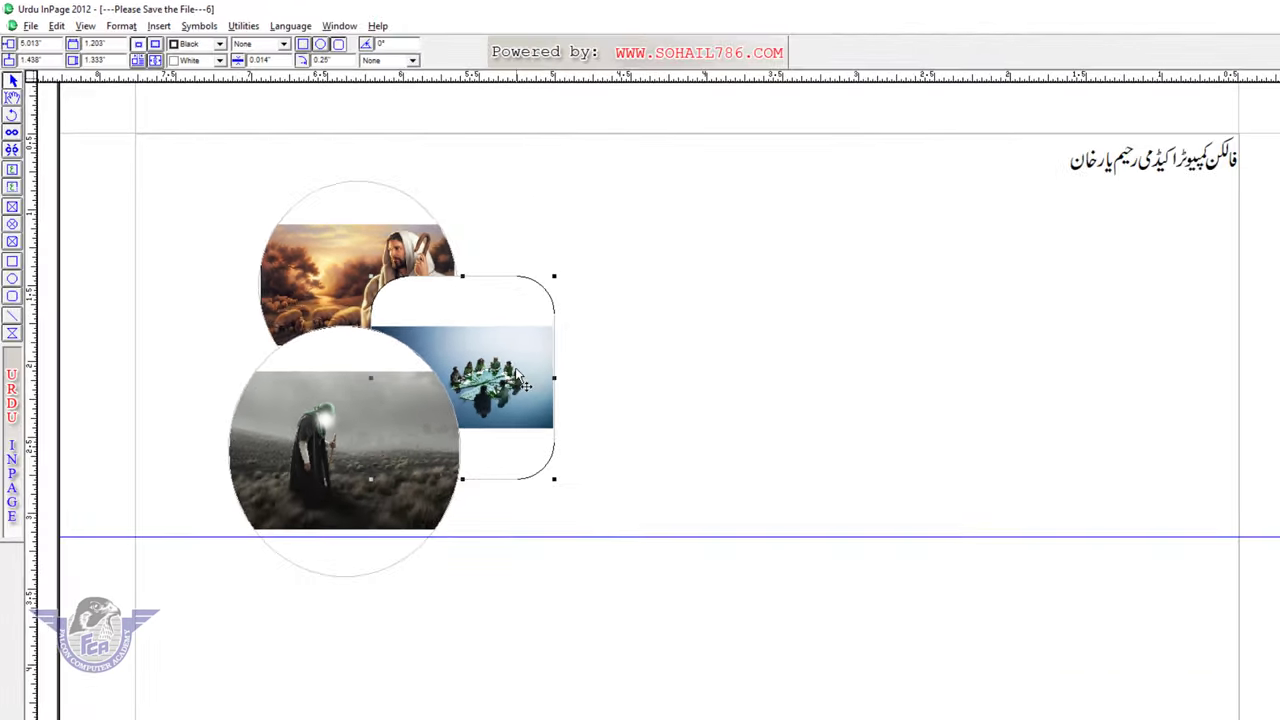
{"action": "left_click_drag", "start_coordinate": [519, 380], "coordinate": [955, 438]}
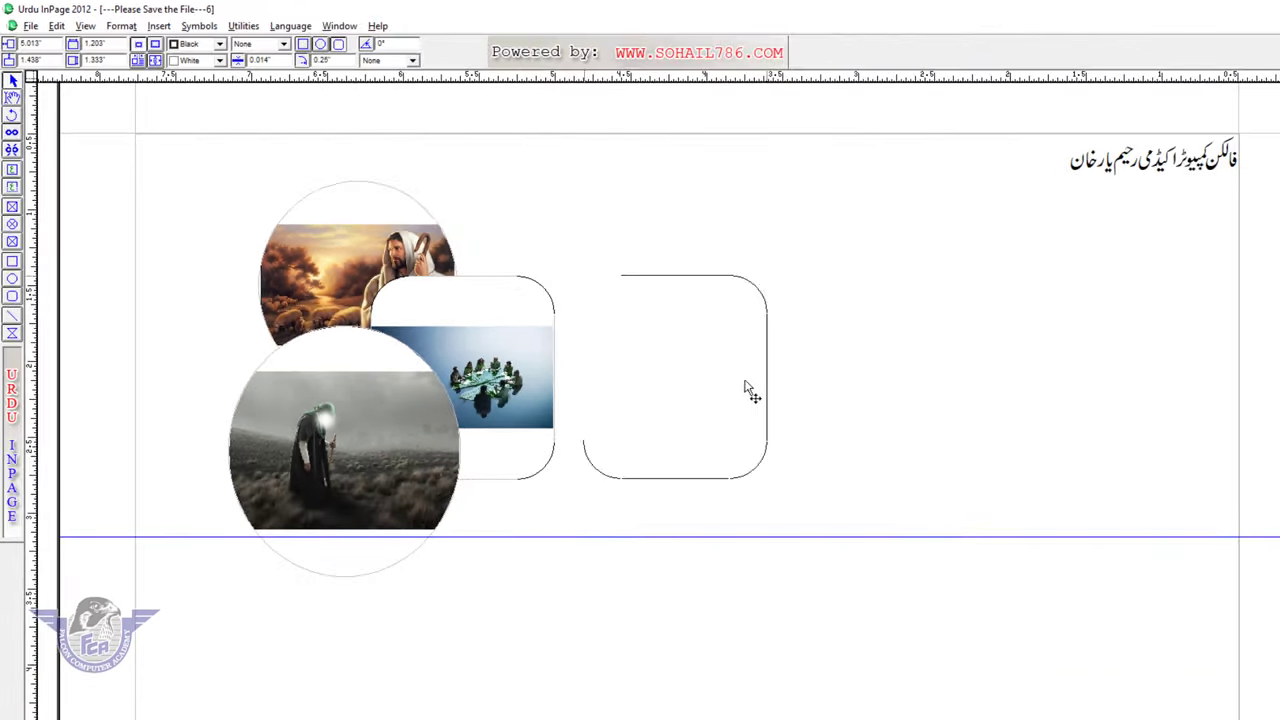
{"action": "left_click", "coordinate": [455, 412]}
{"action": "left_click_drag", "start_coordinate": [540, 422], "coordinate": [700, 384]}
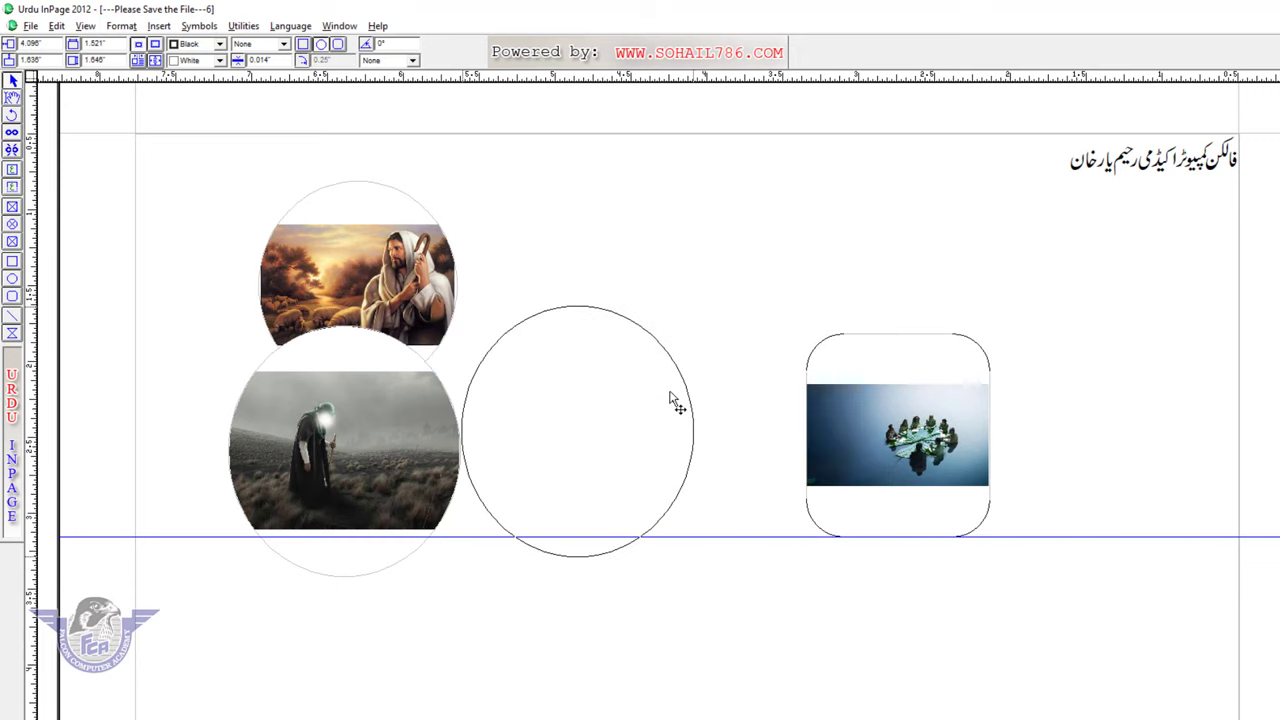
{"action": "left_click_drag", "start_coordinate": [663, 452], "coordinate": [668, 468]}
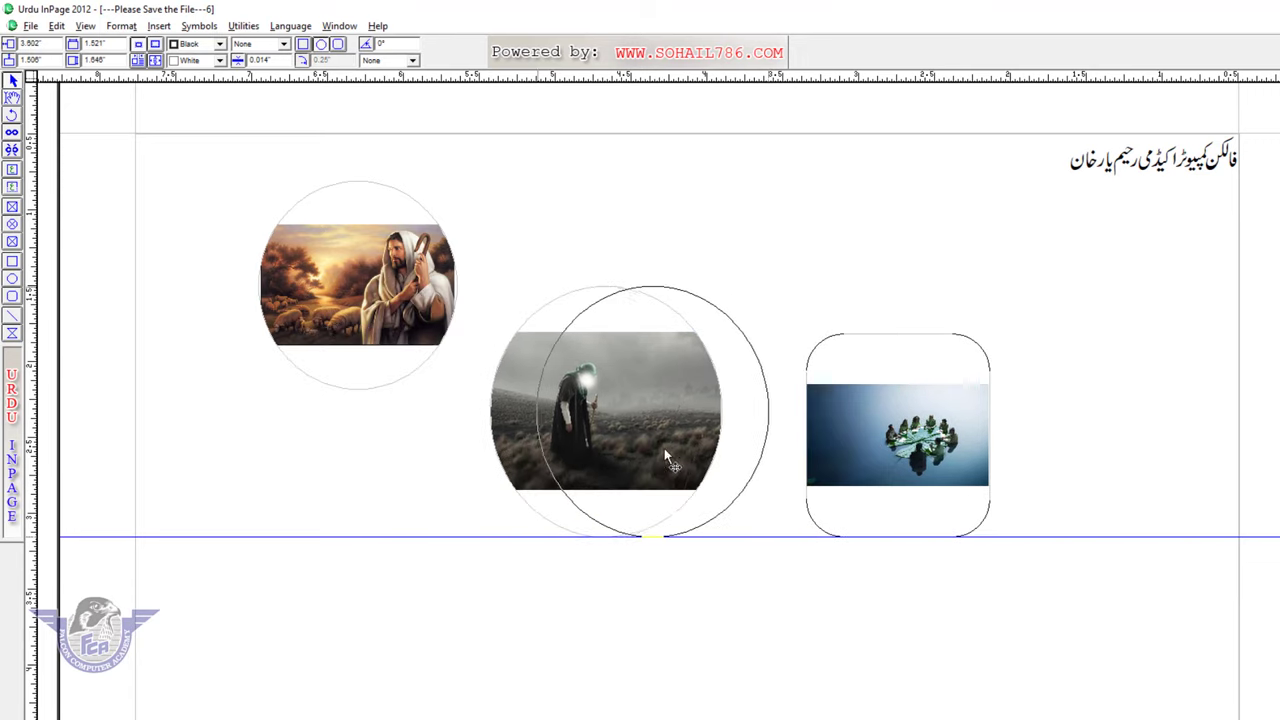
{"action": "left_click", "coordinate": [57, 26]}
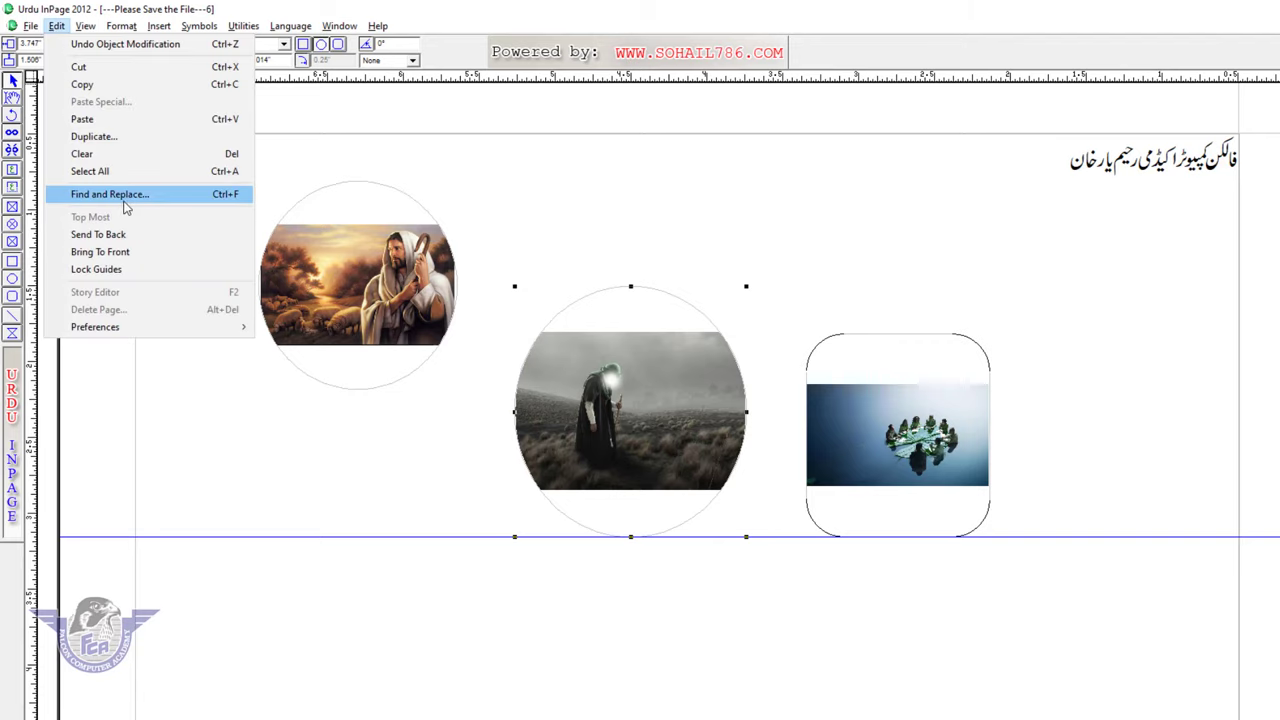
- Turn off snapping to guides and shift the rounded box and middle circle further right
{"action": "mouse_move", "coordinate": [86, 26]}
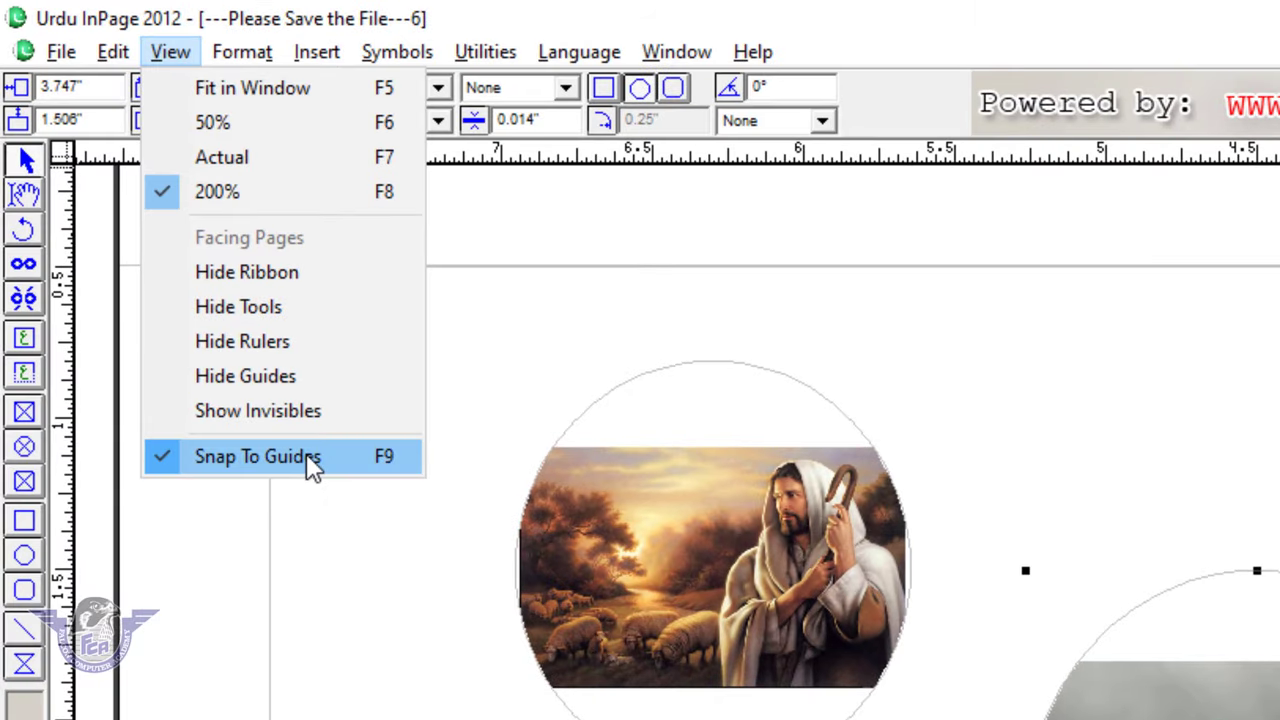
{"action": "left_click", "coordinate": [168, 462]}
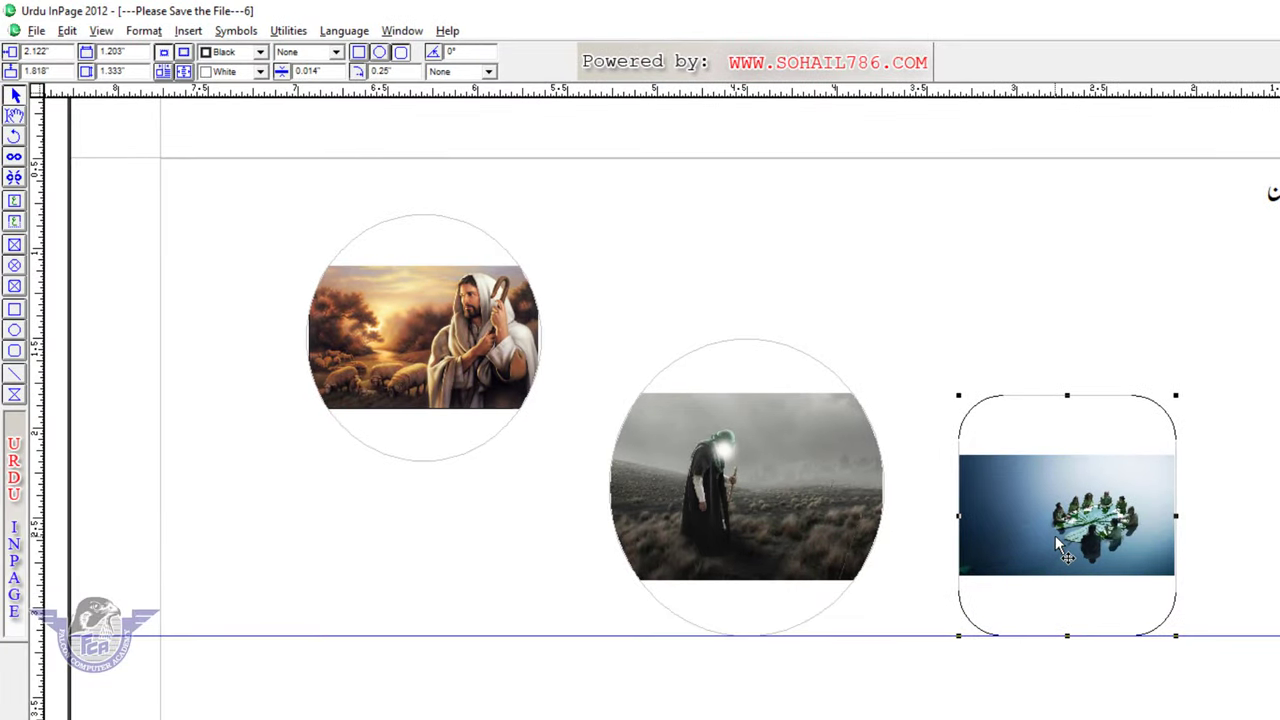
{"action": "left_click_drag", "start_coordinate": [1055, 535], "coordinate": [1145, 535]}
{"action": "left_click", "coordinate": [840, 533]}
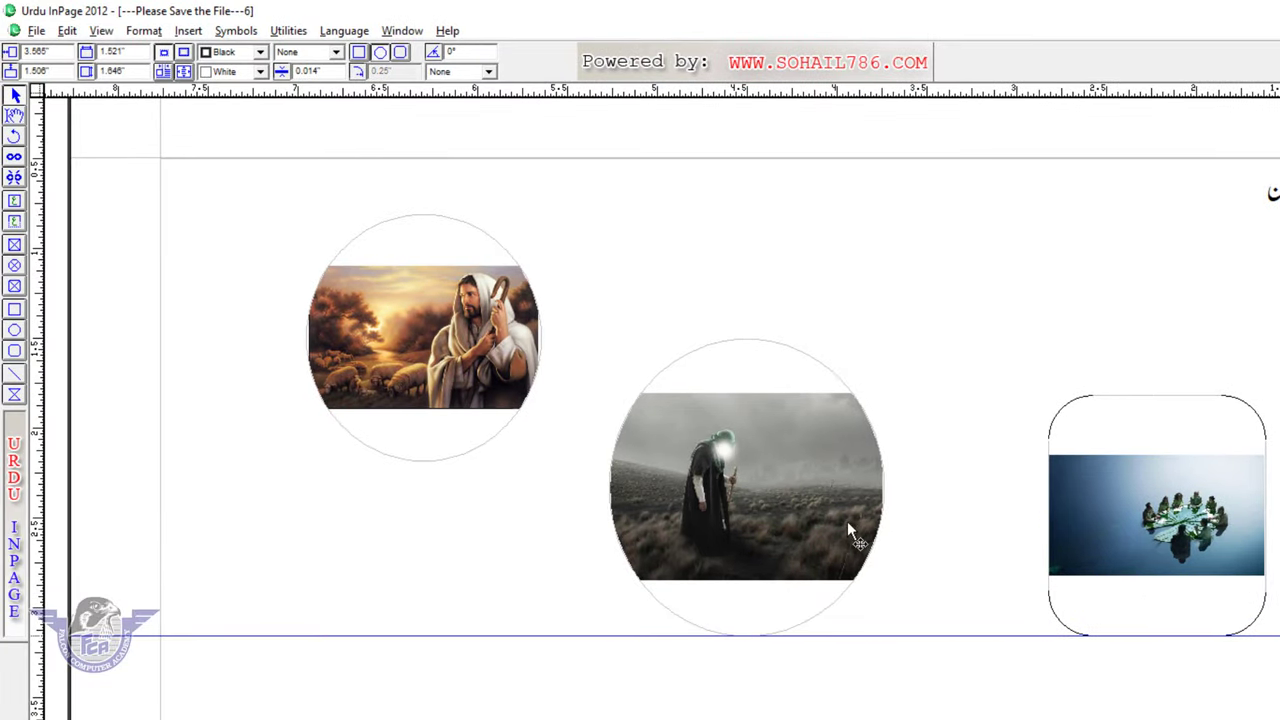
{"action": "left_click_drag", "start_coordinate": [847, 527], "coordinate": [879, 528]}
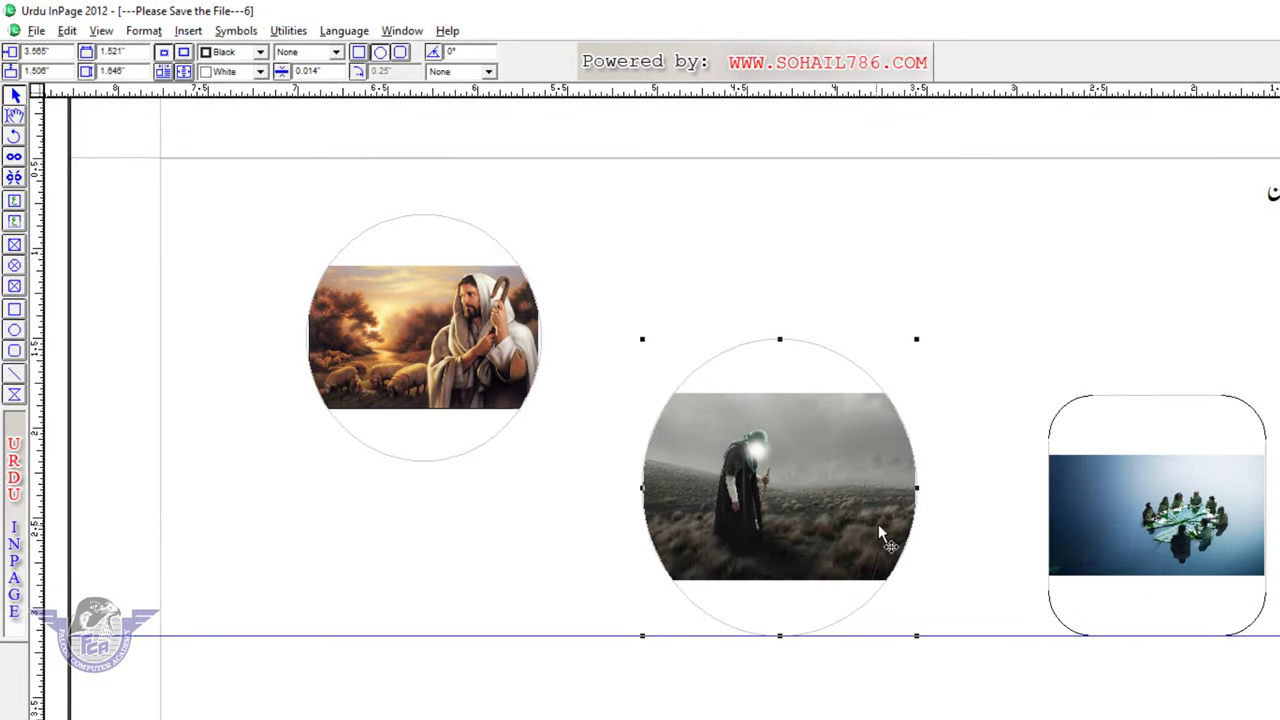
- Move the middle circle picture down and to the left beside the meeting box
{"action": "left_click", "coordinate": [70, 34]}
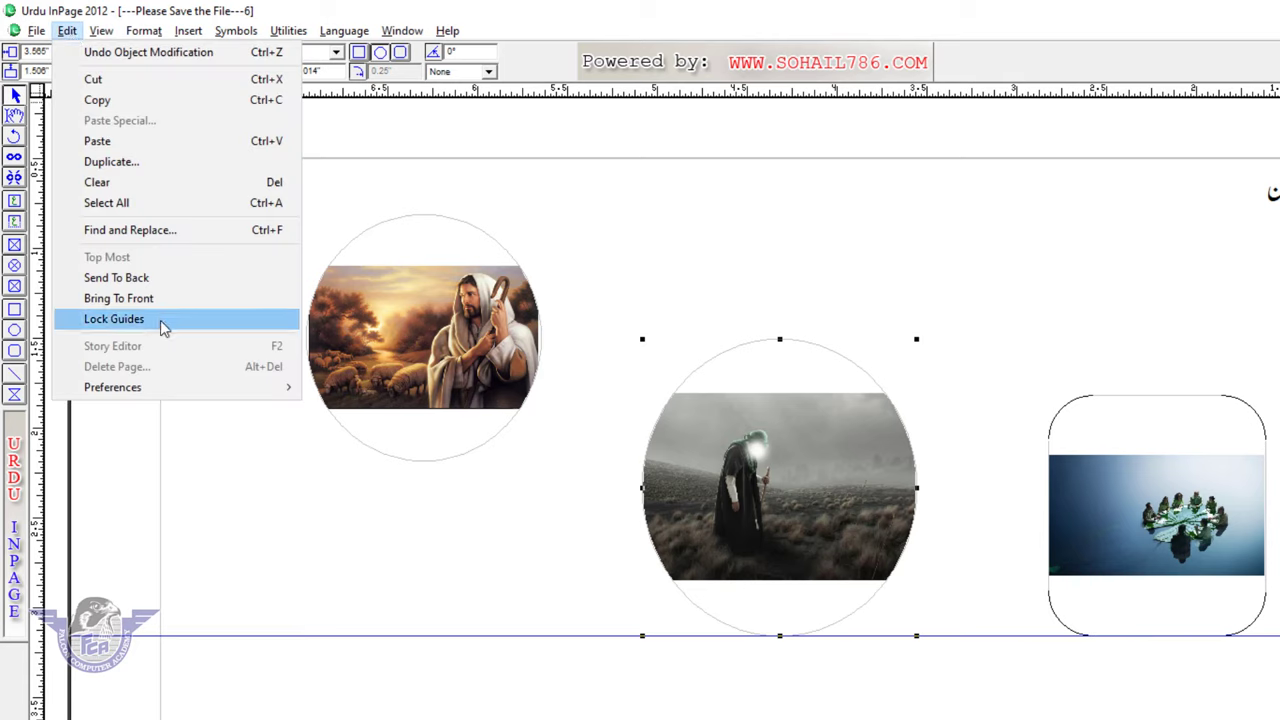
{"action": "left_click", "coordinate": [567, 645]}
{"action": "mouse_move", "coordinate": [567, 638]}
{"action": "left_mouse_down"}
{"action": "mouse_move", "coordinate": [608, 360]}
{"action": "mouse_move", "coordinate": [620, 637]}
{"action": "left_mouse_up"}
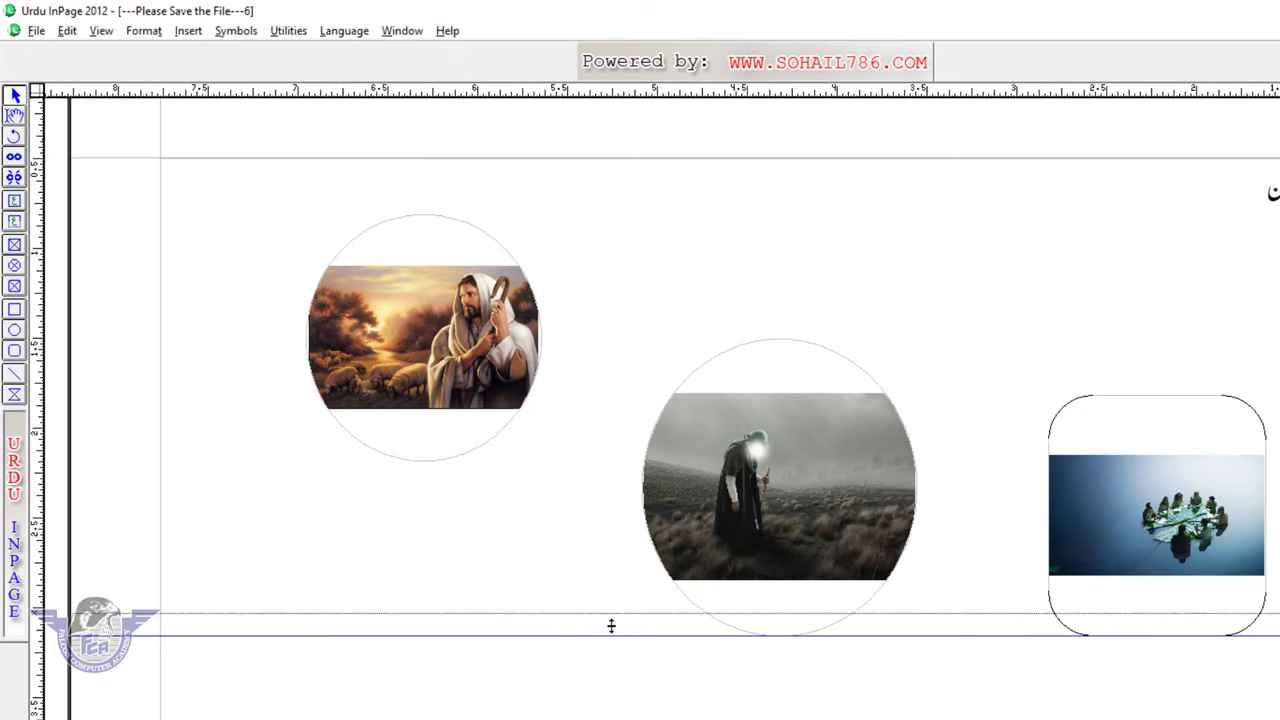
{"action": "left_click", "coordinate": [803, 570]}
{"action": "left_click_drag", "start_coordinate": [756, 536], "coordinate": [614, 660]}
{"action": "left_click", "coordinate": [620, 645]}
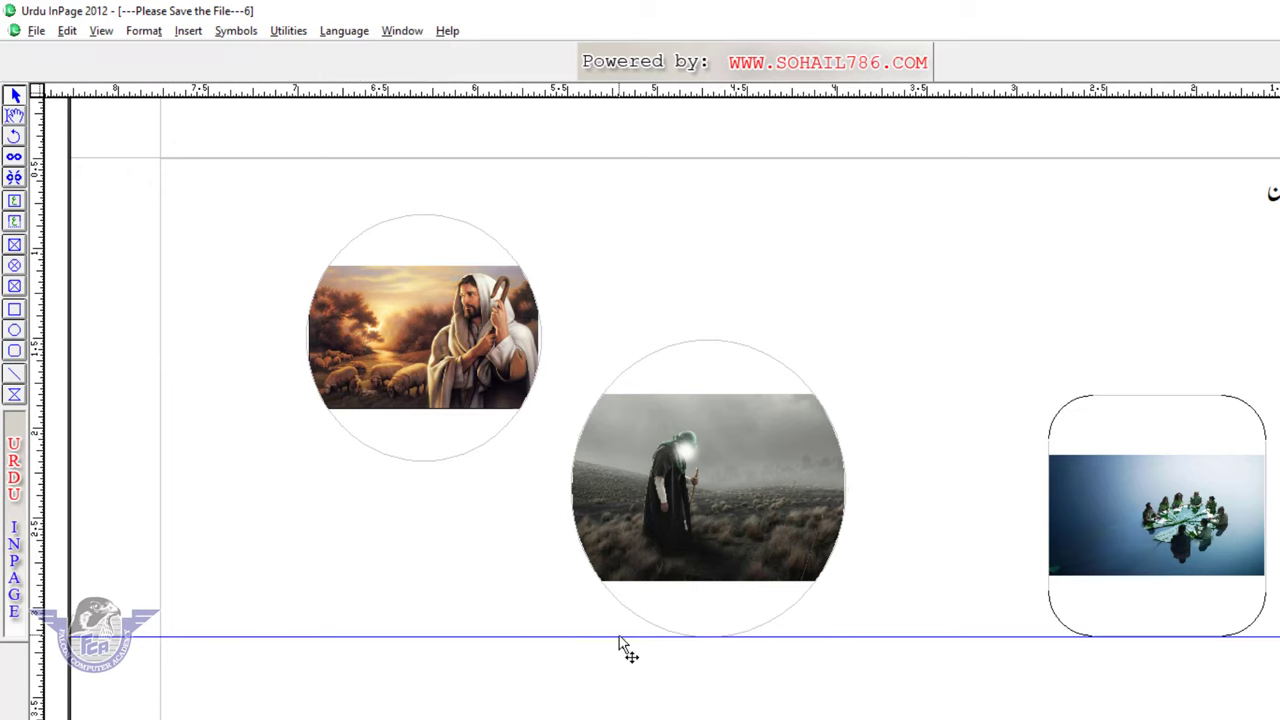
- Unlock the guides and drag the lower horizontal guide off the page
{"action": "left_click", "coordinate": [67, 30]}
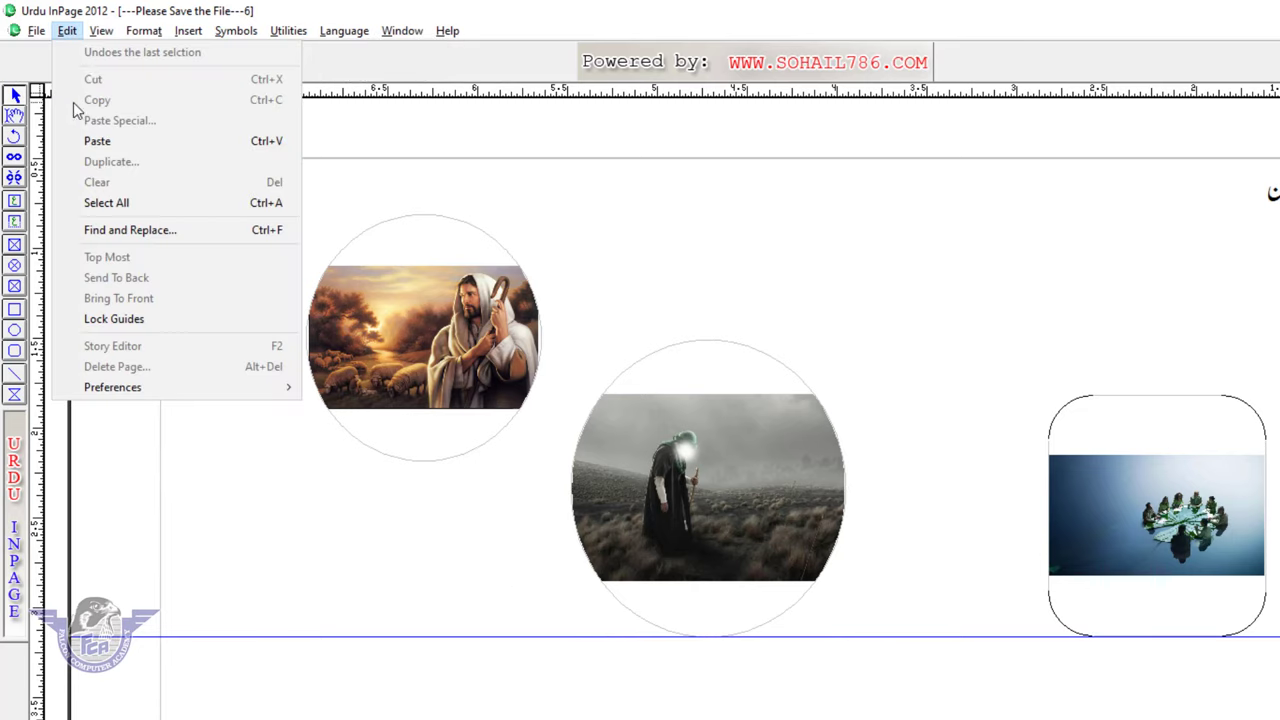
{"action": "left_click", "coordinate": [129, 324]}
{"action": "left_click", "coordinate": [577, 627]}
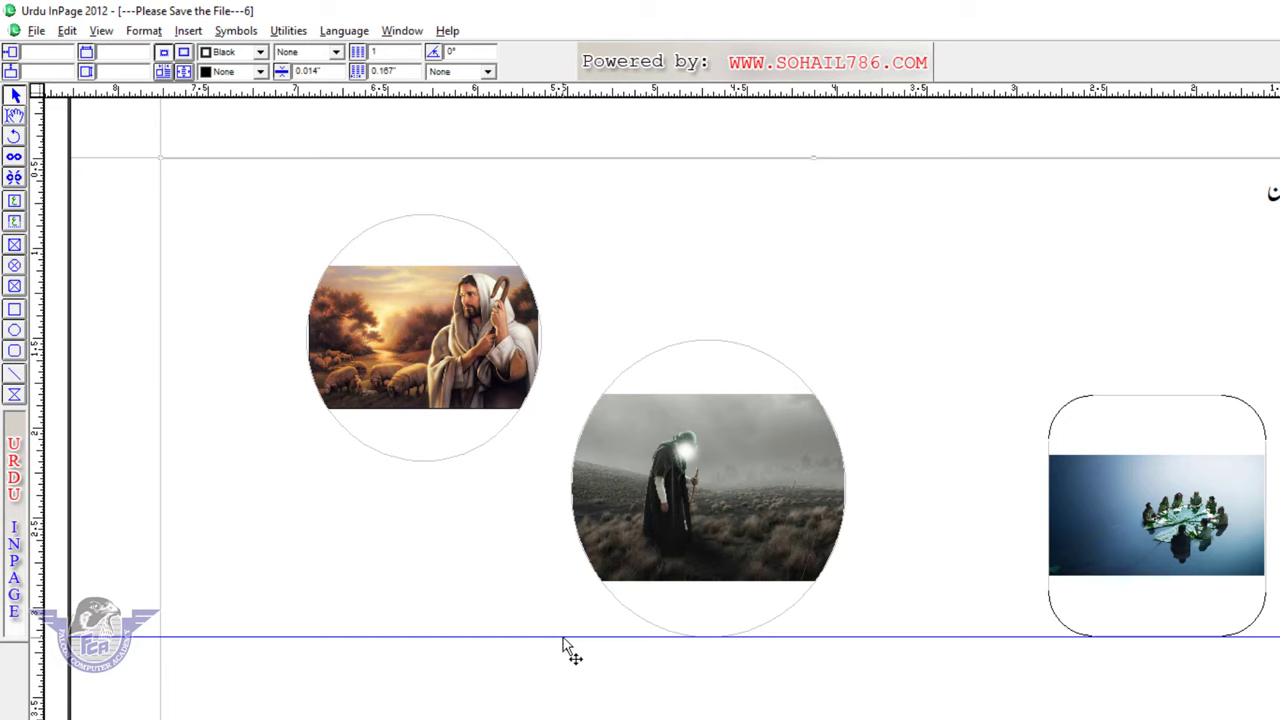
{"action": "left_click", "coordinate": [67, 30]}
{"action": "left_click", "coordinate": [173, 327]}
{"action": "left_click_drag", "start_coordinate": [543, 636], "coordinate": [543, 25]}
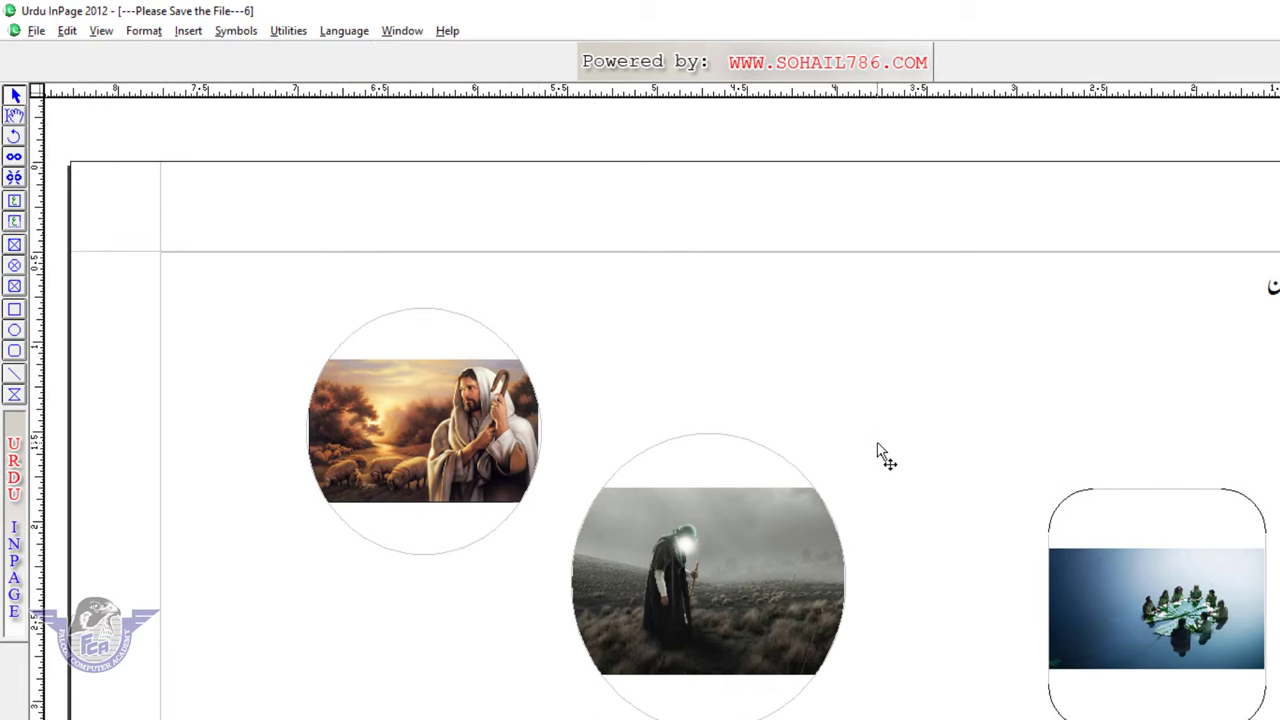
{"action": "left_click", "coordinate": [67, 30]}
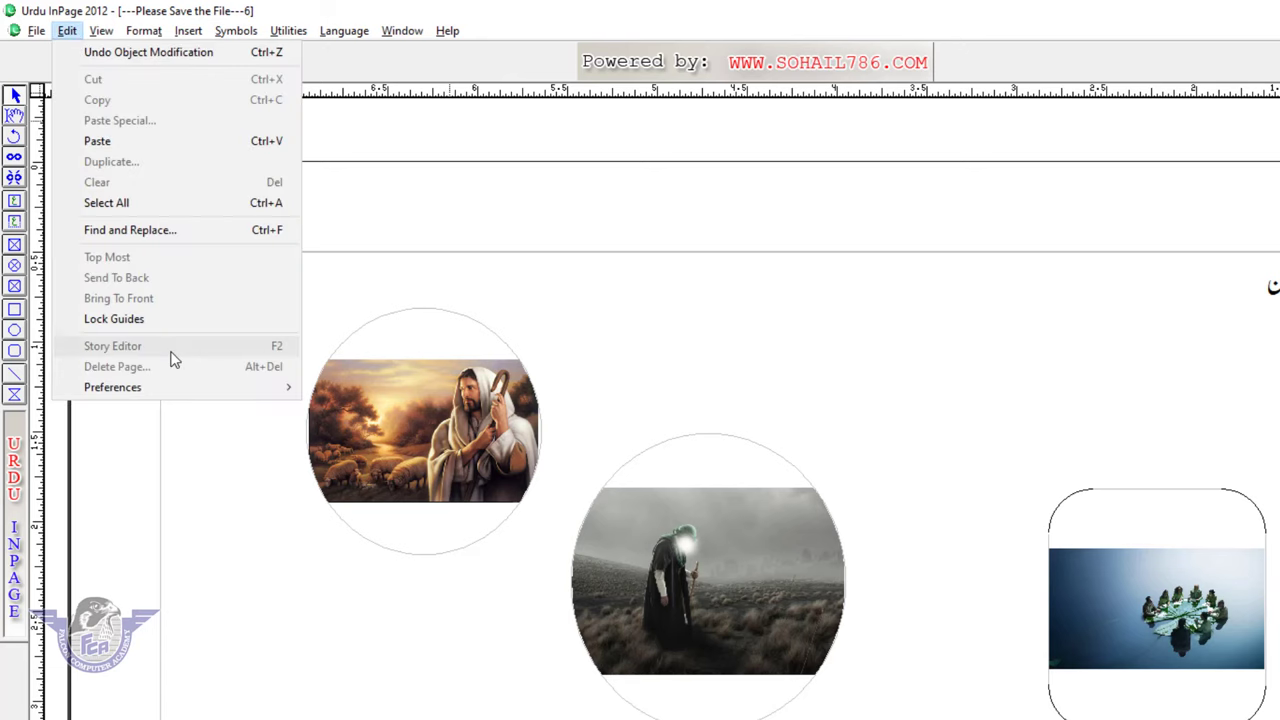
{"action": "left_click", "coordinate": [1069, 423]}
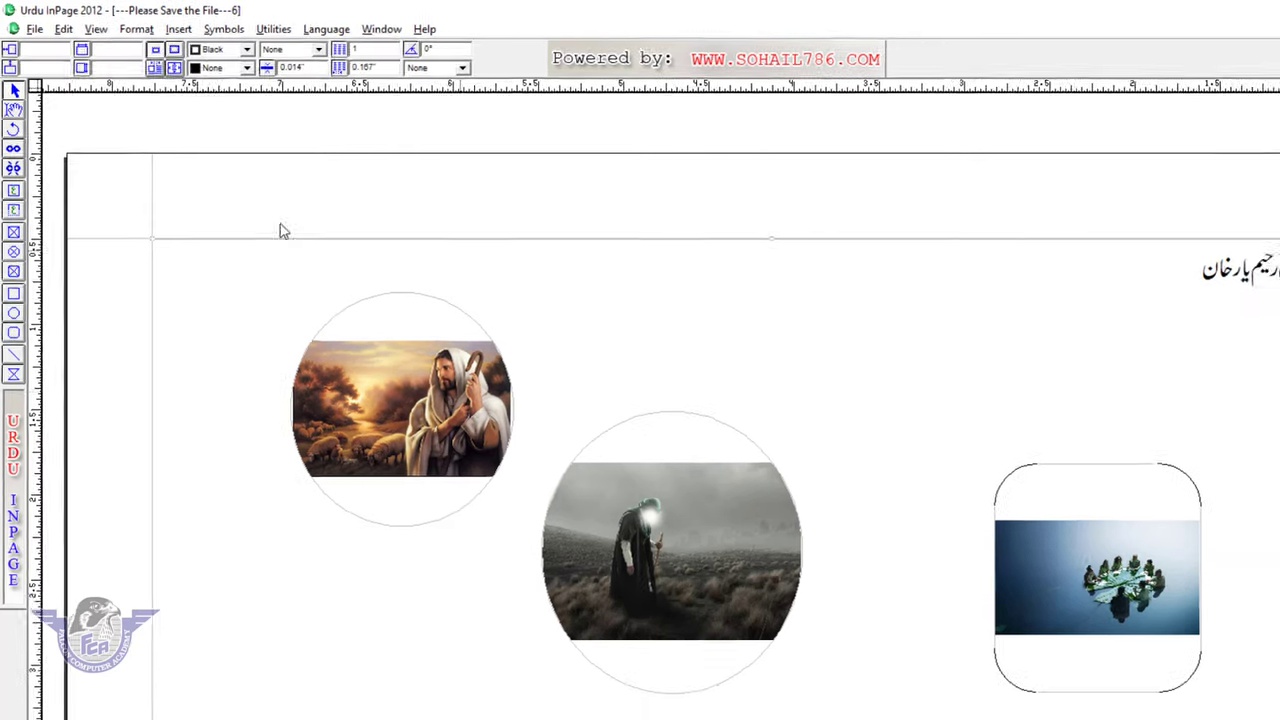
- Copy the Falcon Computer Academy heading and paste it three times after the original
{"action": "left_click_drag", "start_coordinate": [972, 215], "coordinate": [1222, 217]}
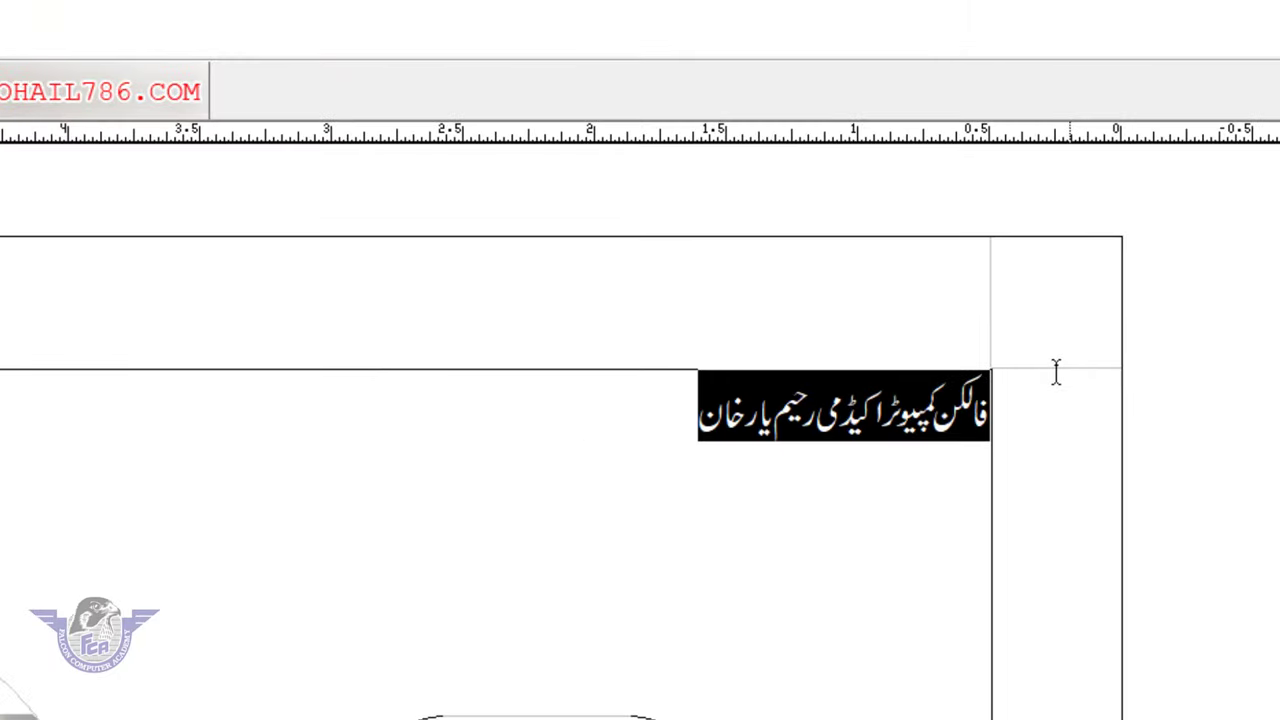
{"action": "key", "text": "ctrl+c"}
{"action": "left_click", "coordinate": [842, 340]}
{"action": "key", "text": "ctrl+v"}
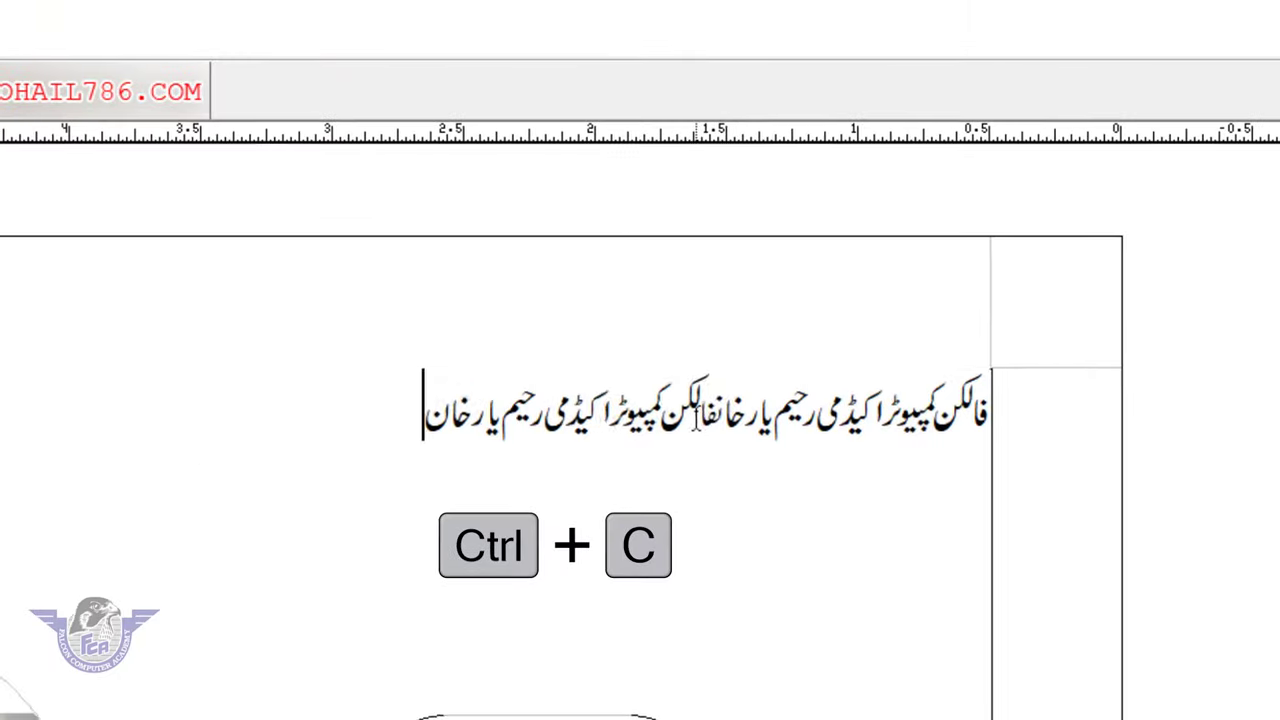
{"action": "key", "text": "ctrl+v"}
{"action": "key", "text": "ctrl+v"}
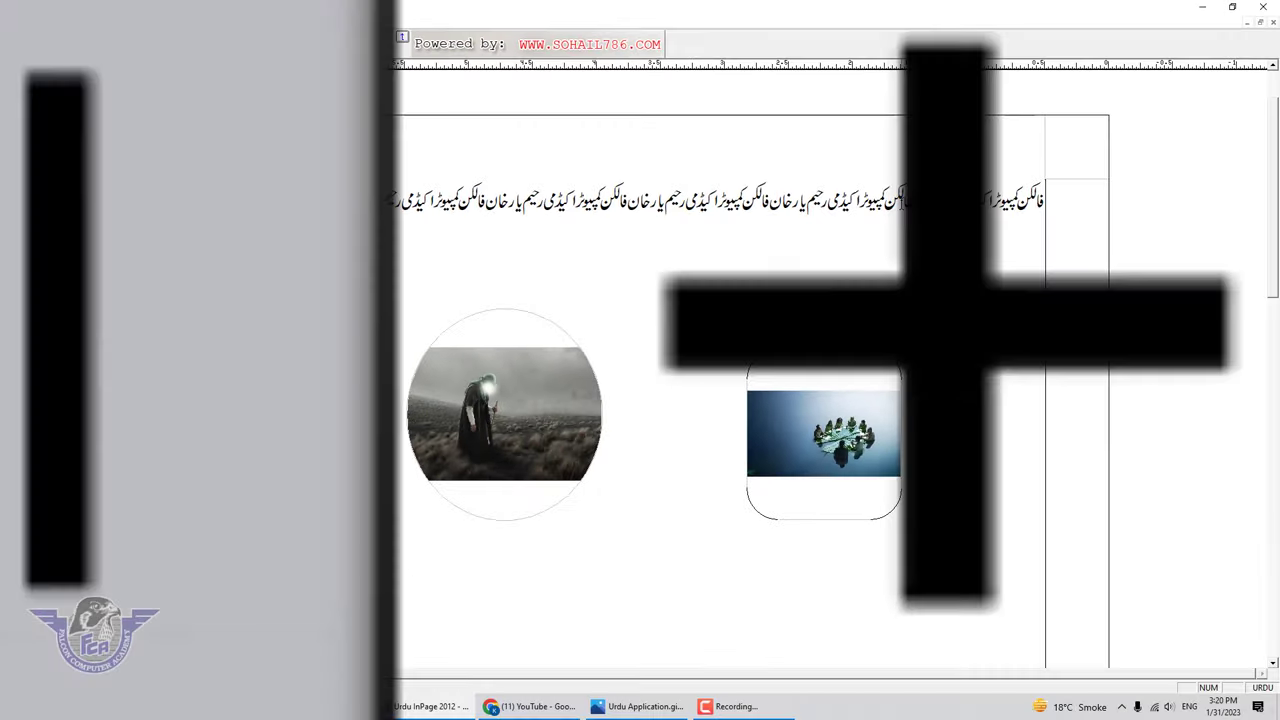
{"action": "key", "text": "ctrl+v"}
{"action": "key", "text": "ctrl+v"}
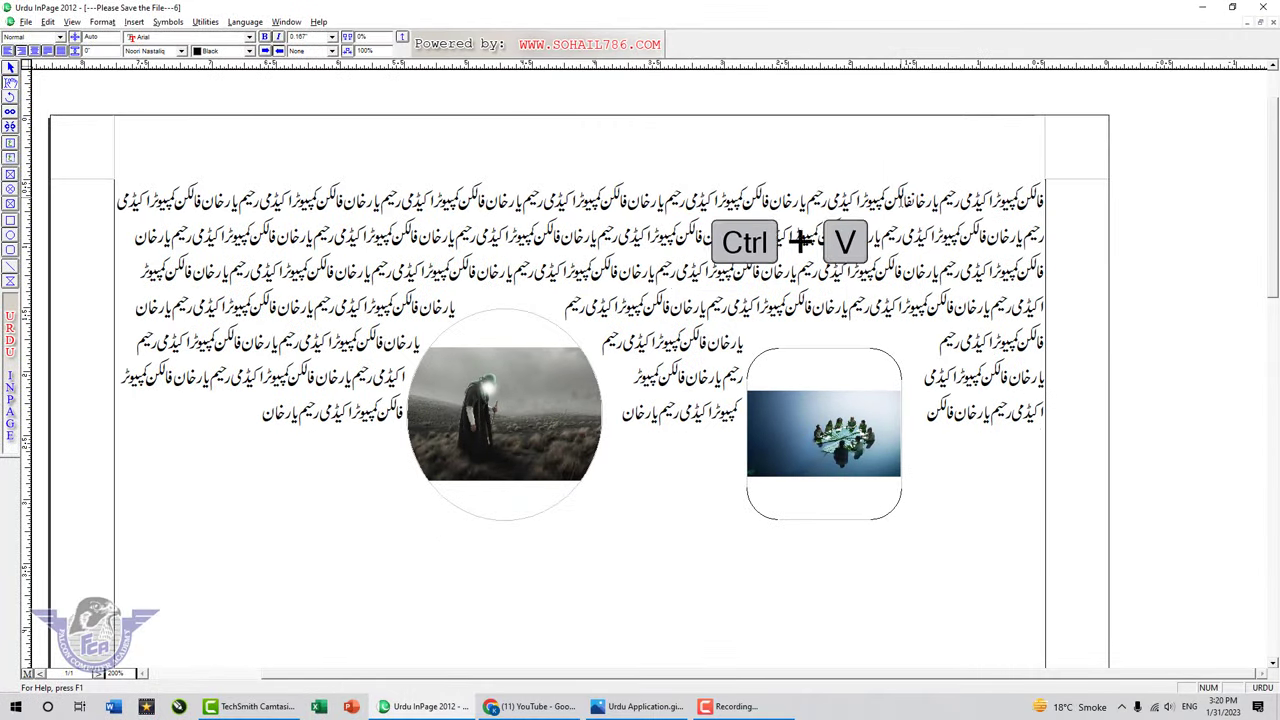
{"action": "key", "text": "ctrl+v"}
{"action": "key", "text": "ctrl+v"}
{"action": "key", "text": "ctrl+v"}
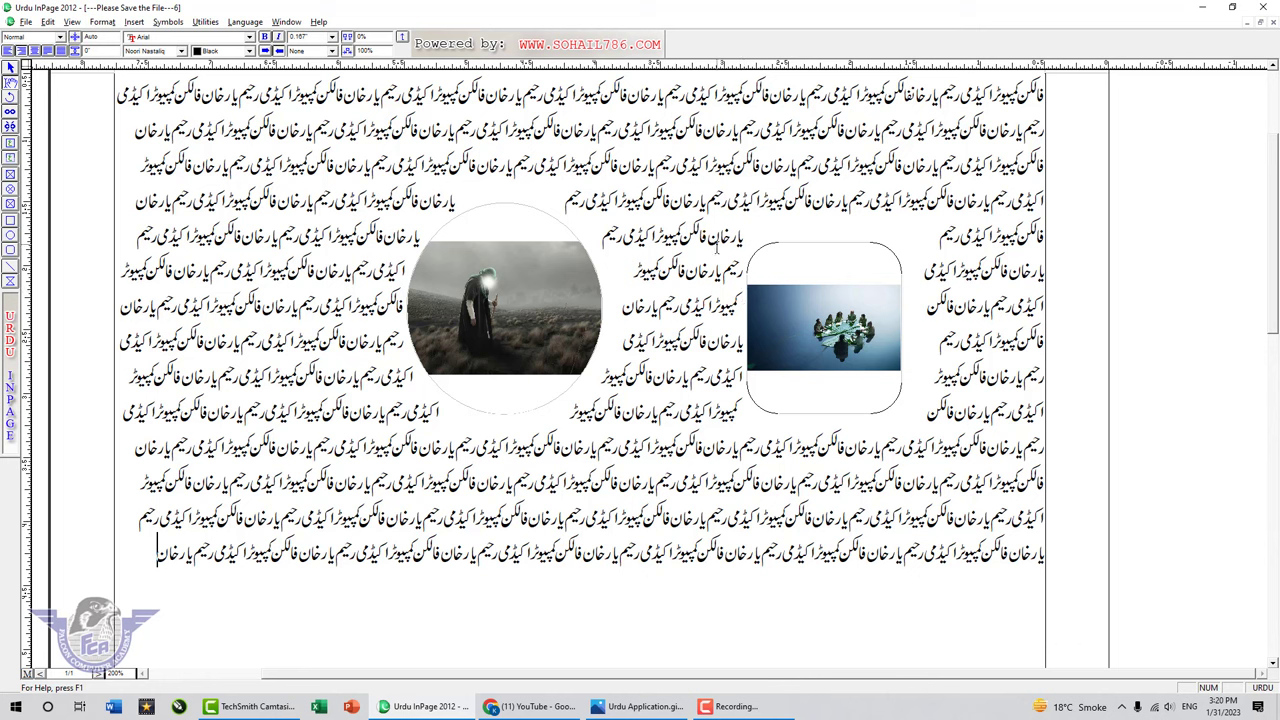
{"action": "left_click", "coordinate": [47, 22]}
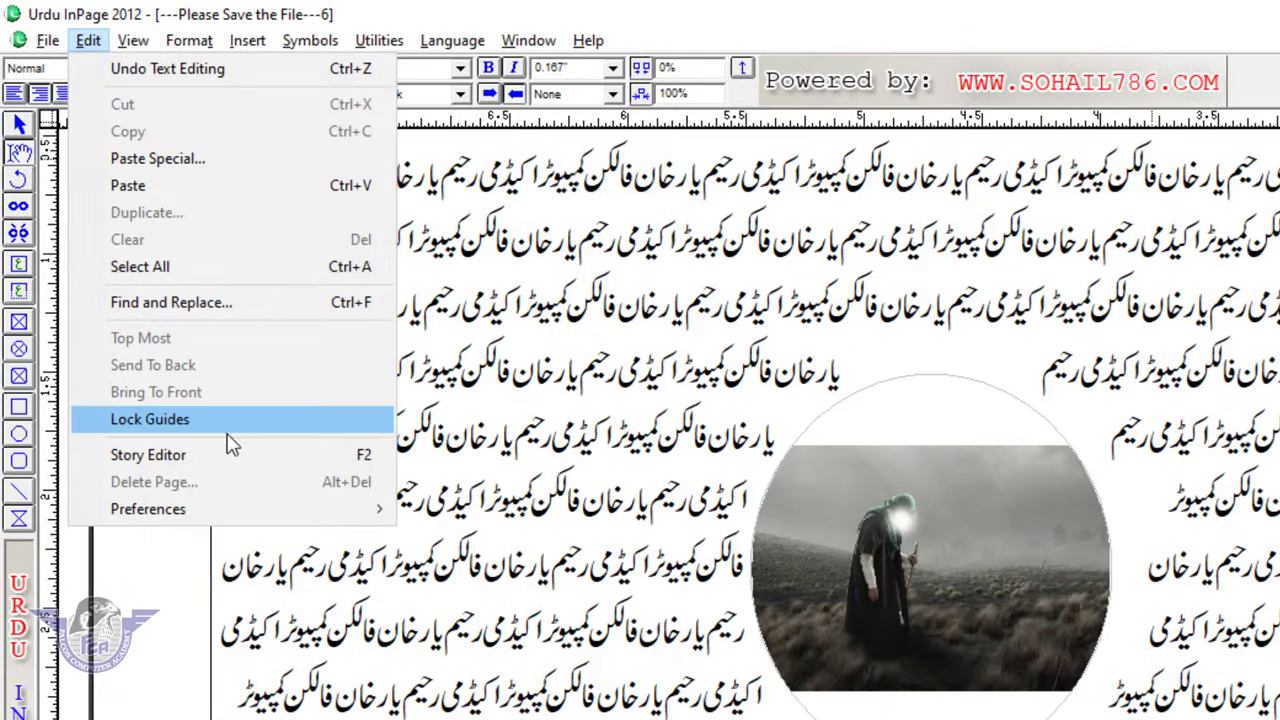
{"action": "left_click", "coordinate": [148, 455]}
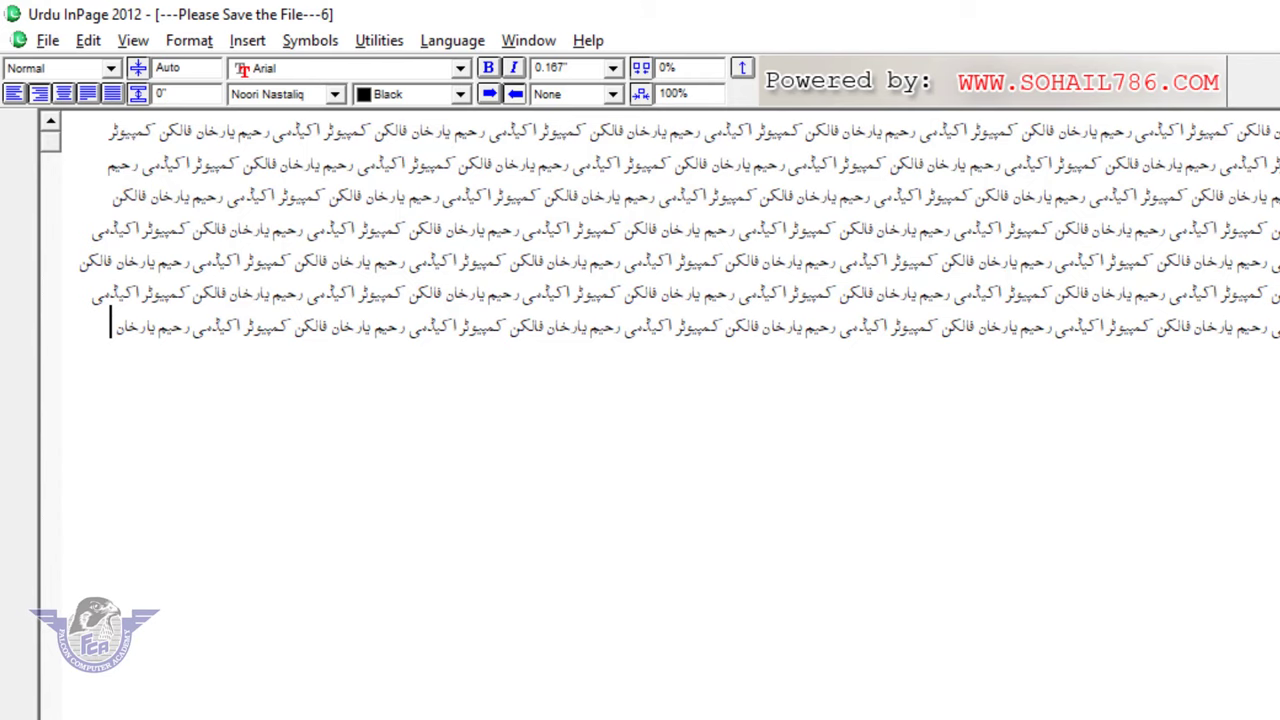
{"action": "left_click", "coordinate": [88, 40]}
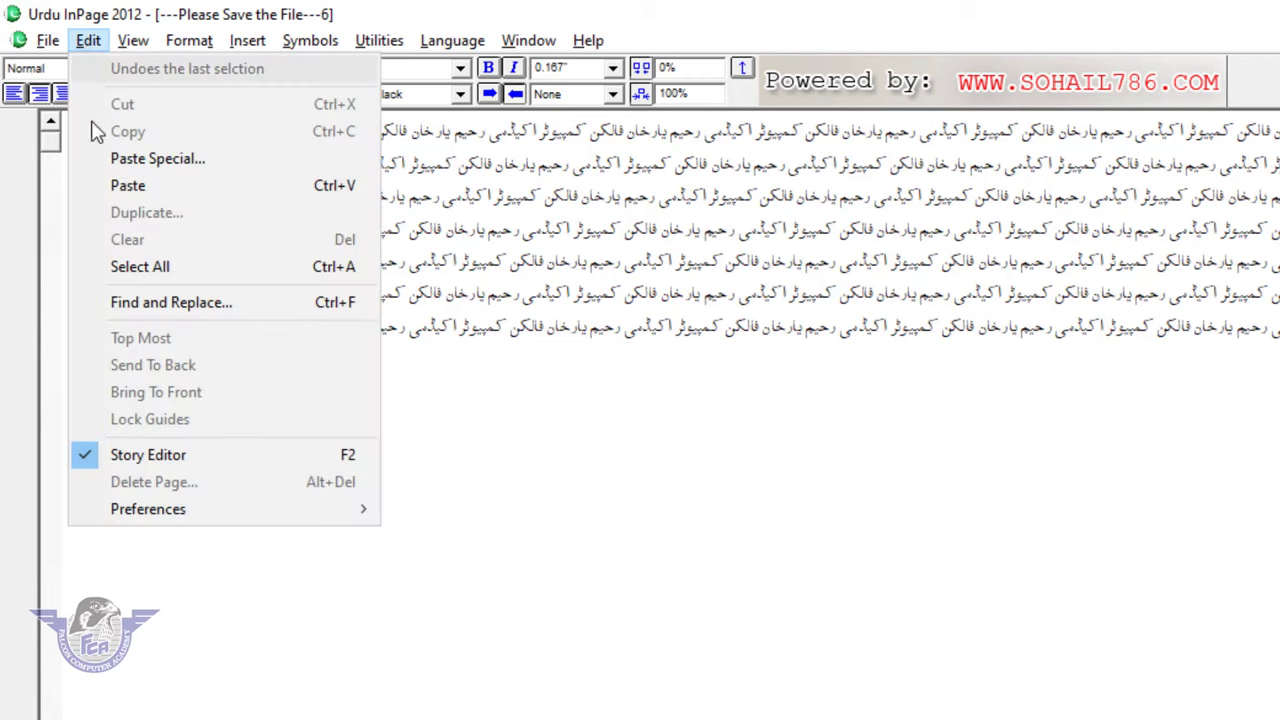
- Copy the text block around both images and paste it to extend the document to five pages
{"action": "left_click", "coordinate": [196, 462]}
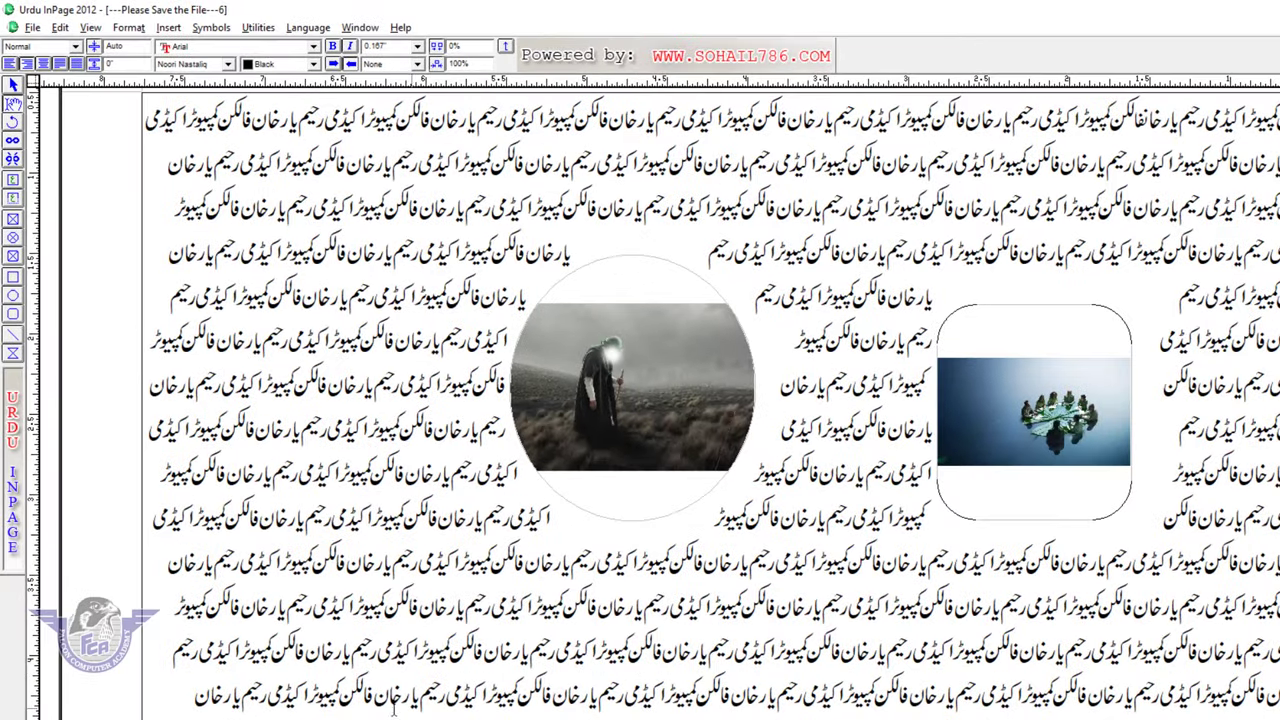
{"action": "left_click", "coordinate": [195, 695]}
{"action": "left_click", "coordinate": [60, 28]}
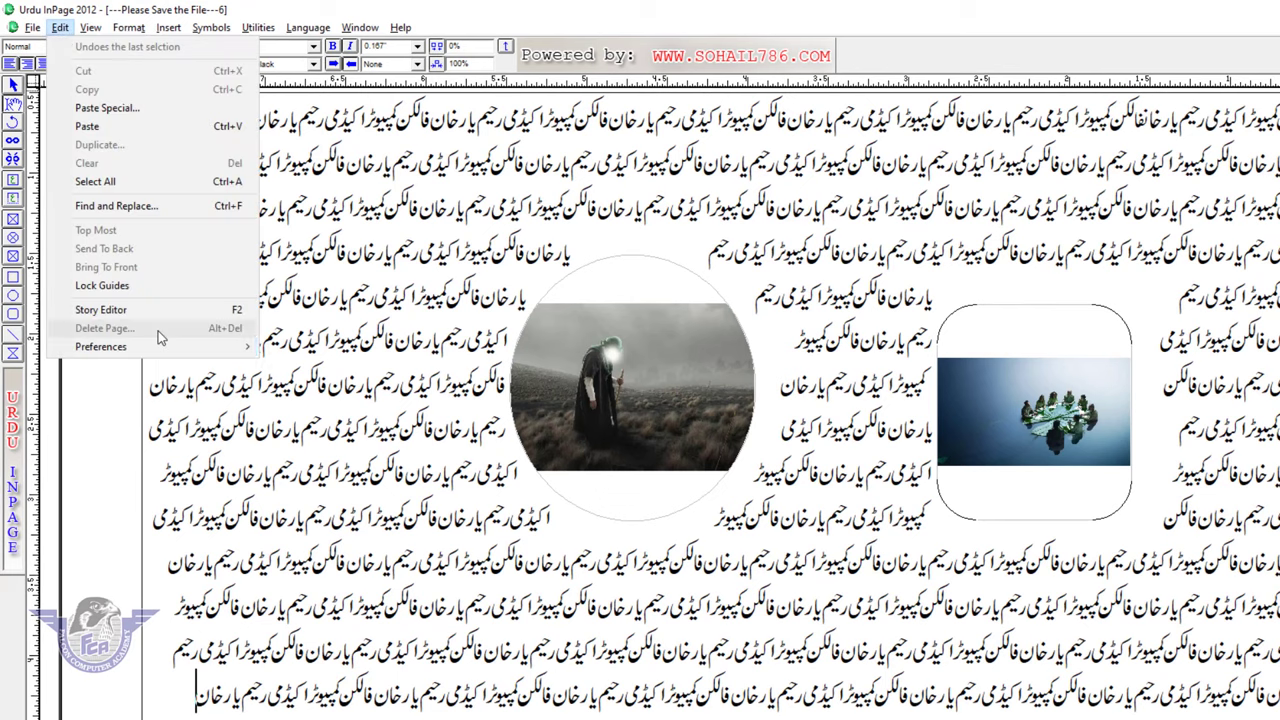
{"action": "left_click", "coordinate": [276, 604]}
{"action": "left_click_drag", "start_coordinate": [244, 695], "coordinate": [176, 205]}
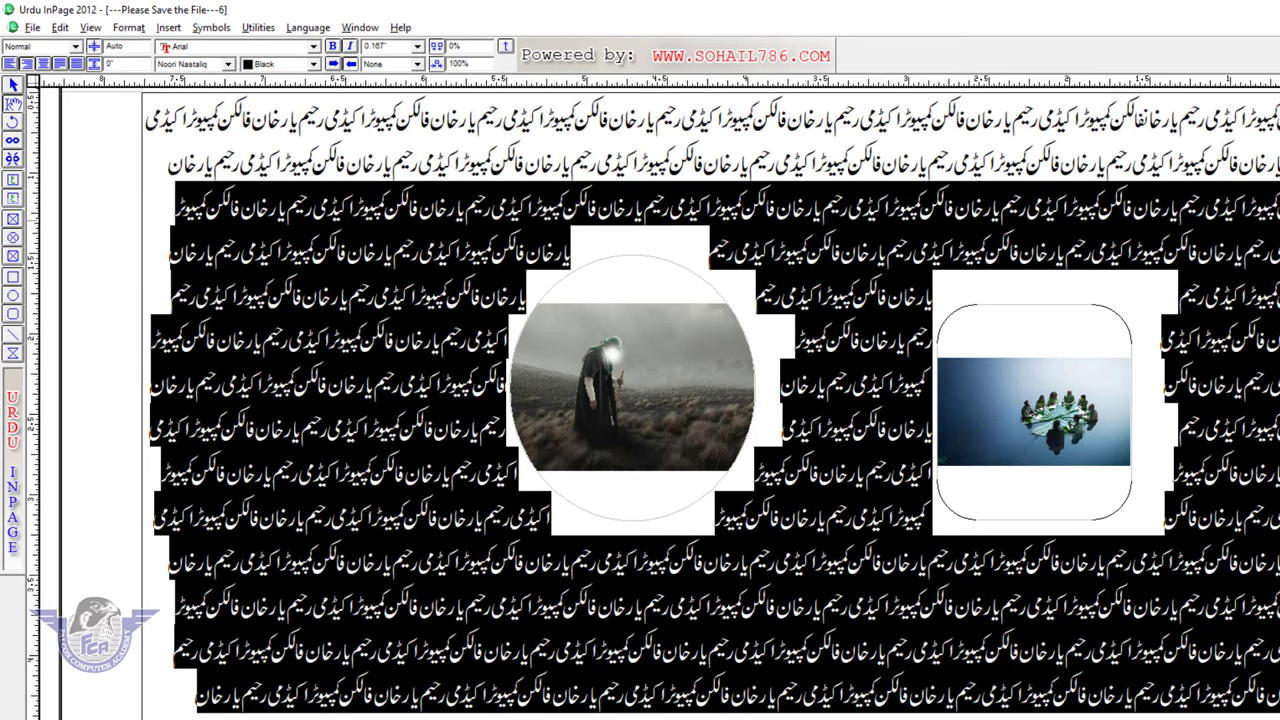
{"action": "key", "text": "ctrl+c"}
{"action": "key", "text": "Delete"}
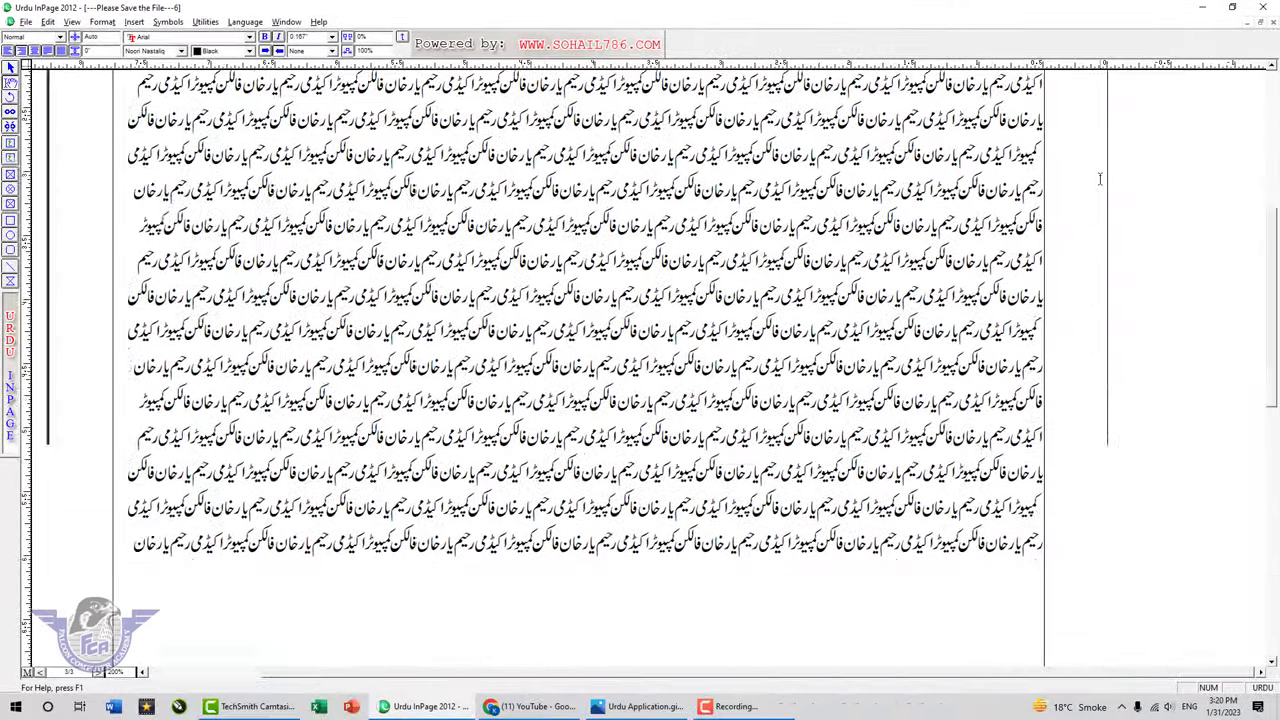
{"action": "key", "text": "ctrl+v"}
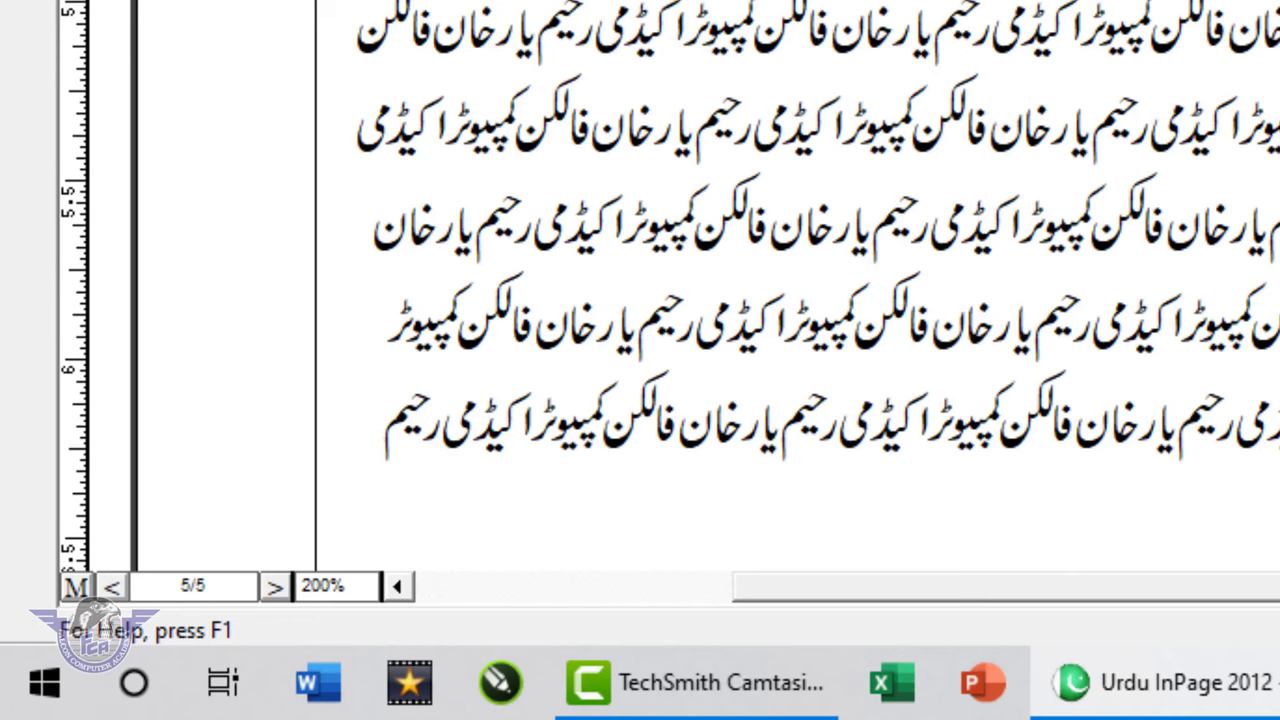
- Delete pages 2 to 5 with Edit > Delete Page and confirm
{"action": "left_click", "coordinate": [105, 48]}
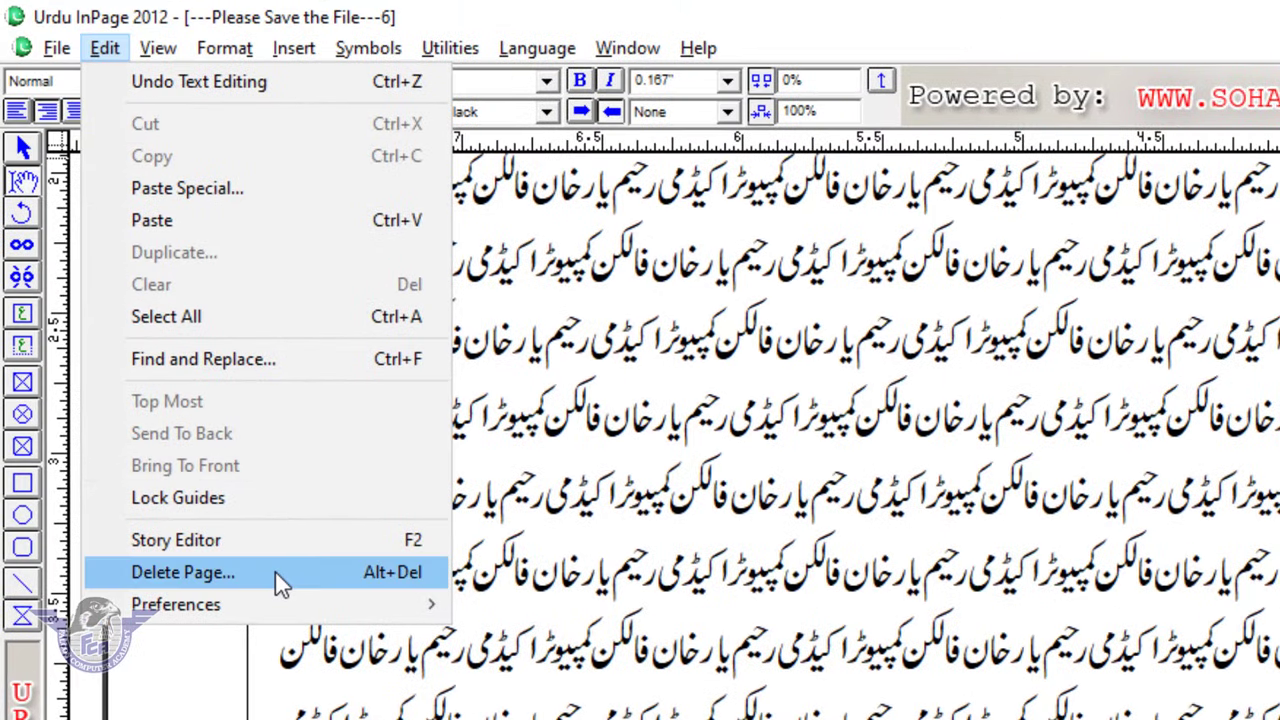
{"action": "left_click", "coordinate": [275, 570]}
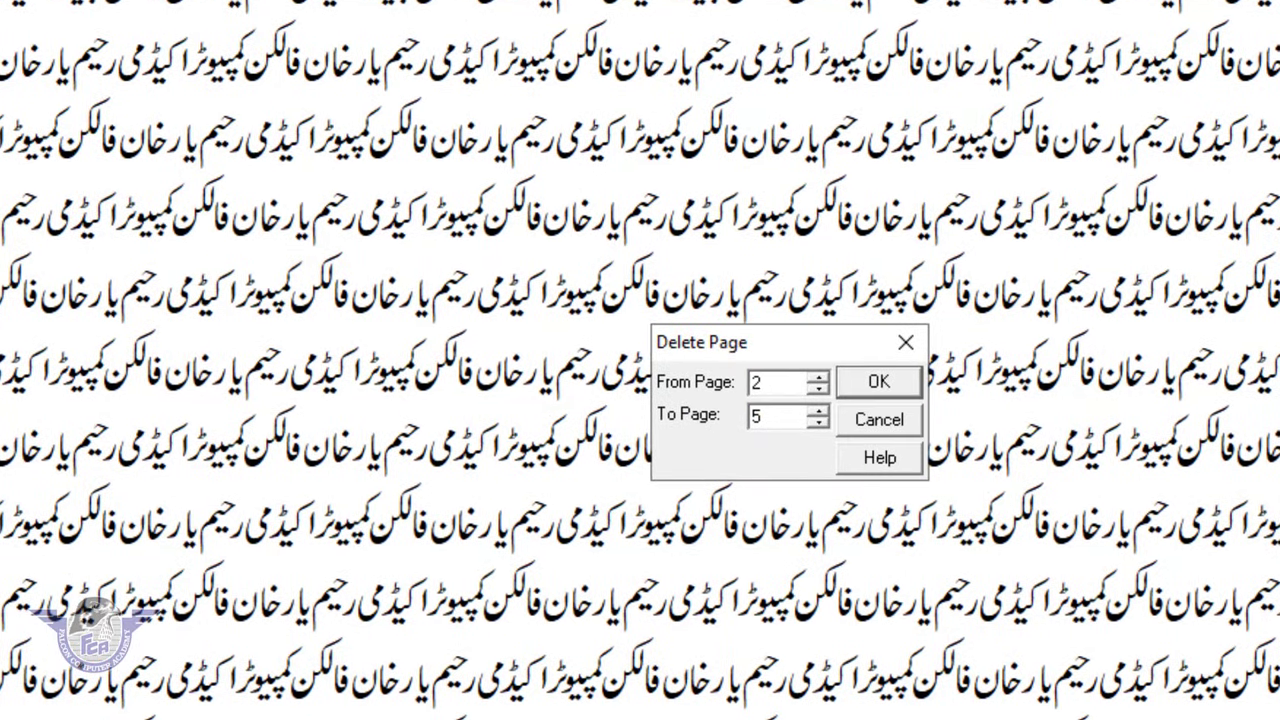
{"action": "left_click", "coordinate": [881, 385]}
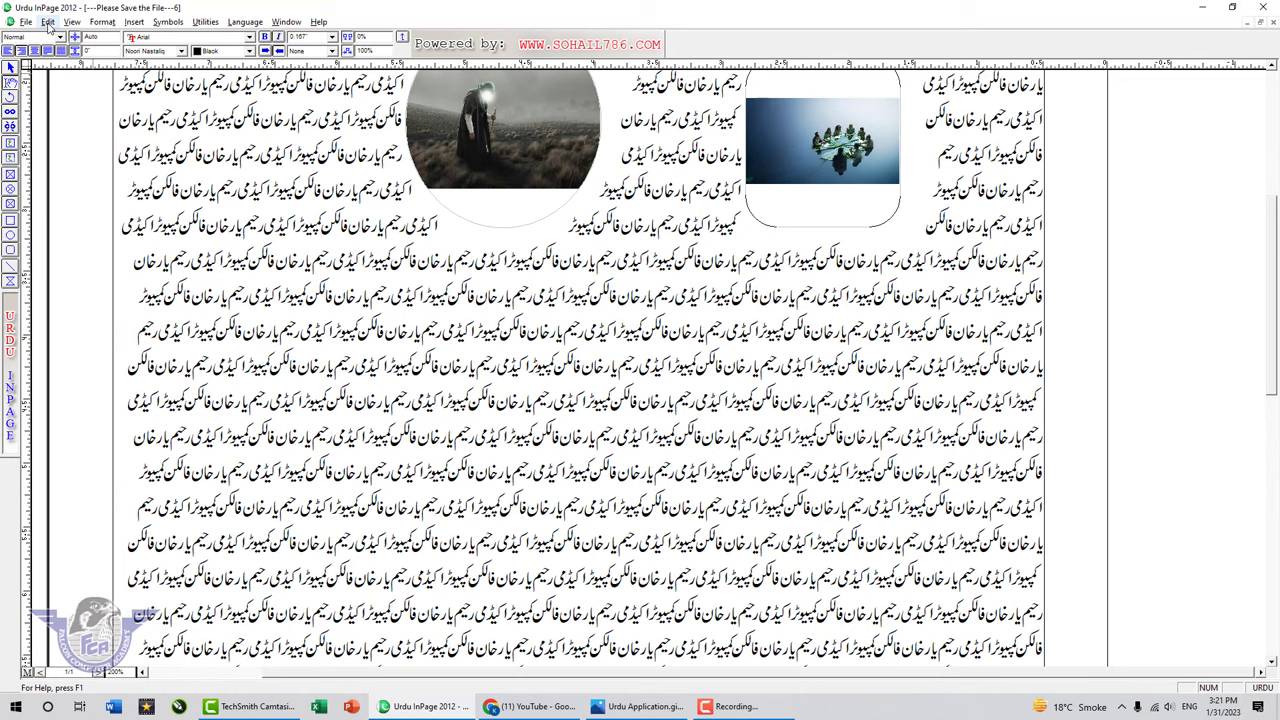
{"action": "left_click", "coordinate": [48, 22]}
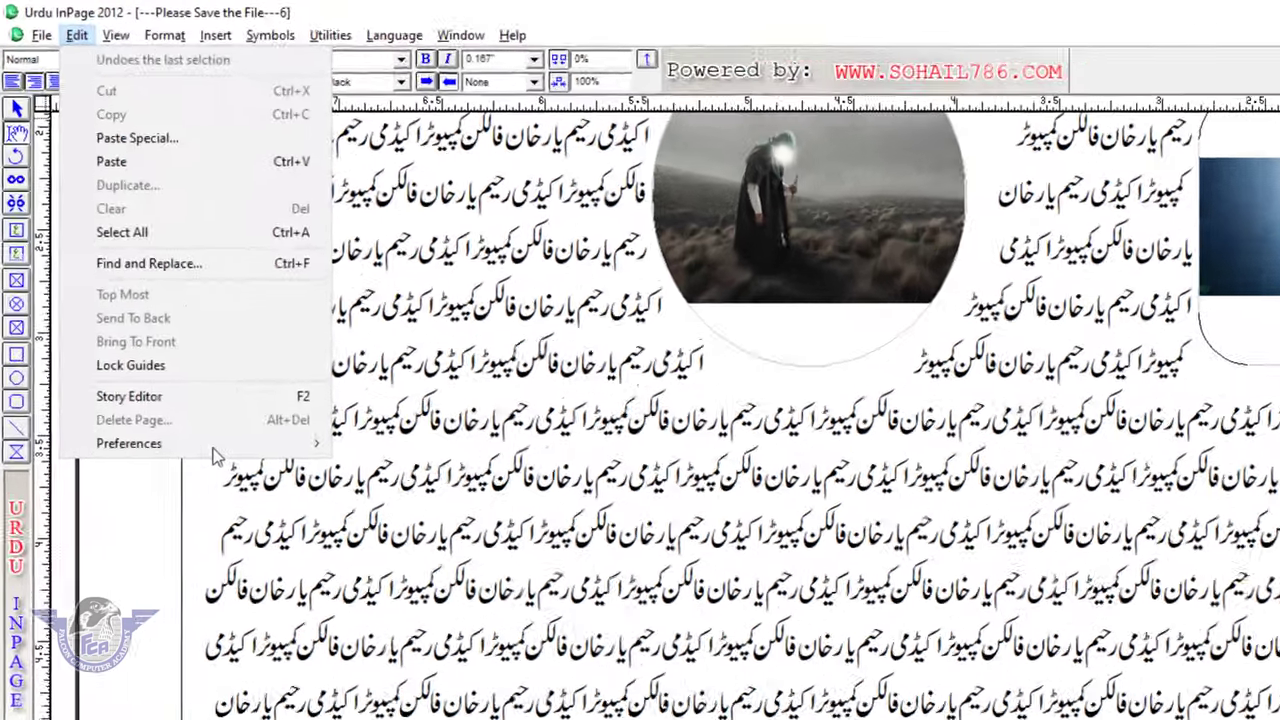
{"action": "mouse_move", "coordinate": [131, 274]}
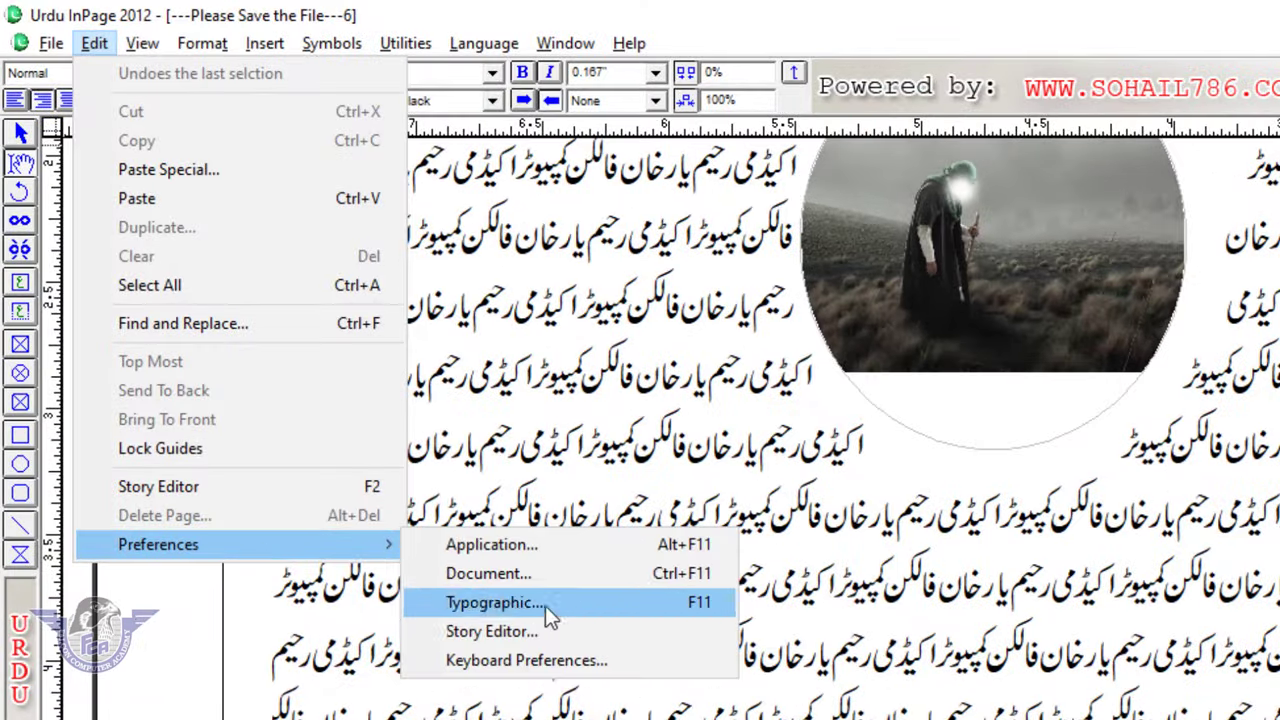
{"action": "left_click", "coordinate": [549, 660]}
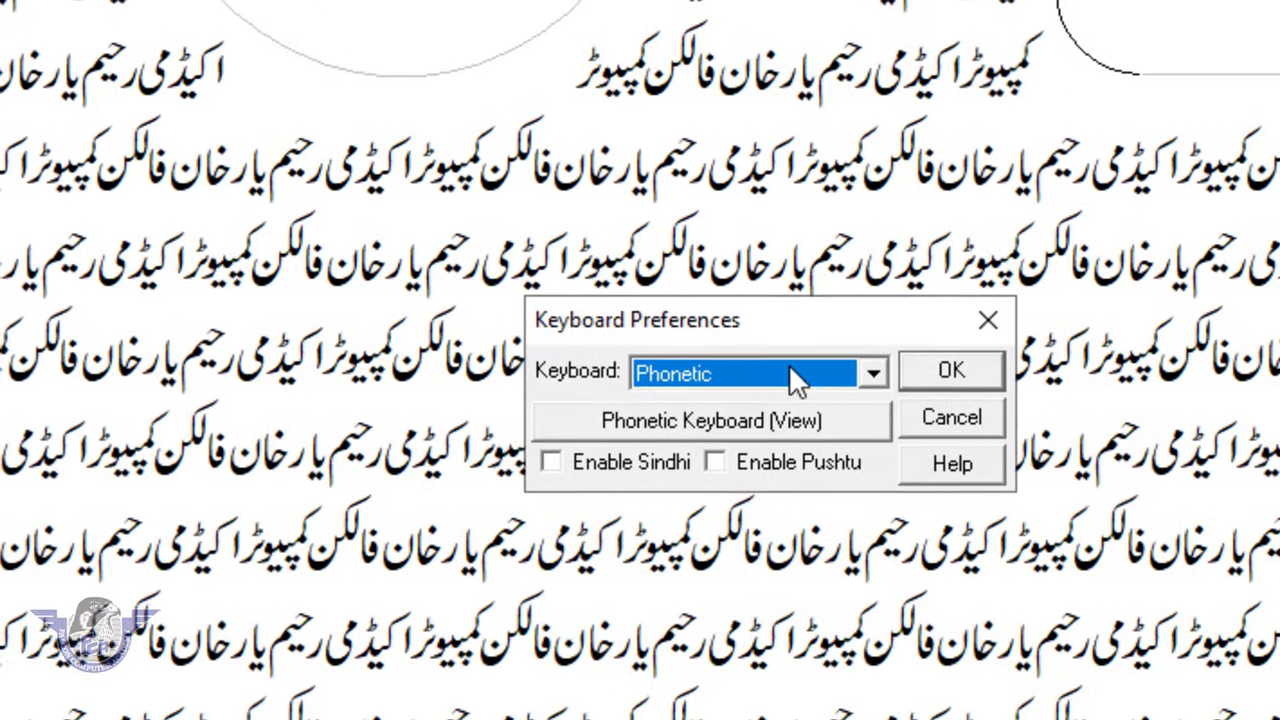
{"action": "left_click", "coordinate": [782, 371]}
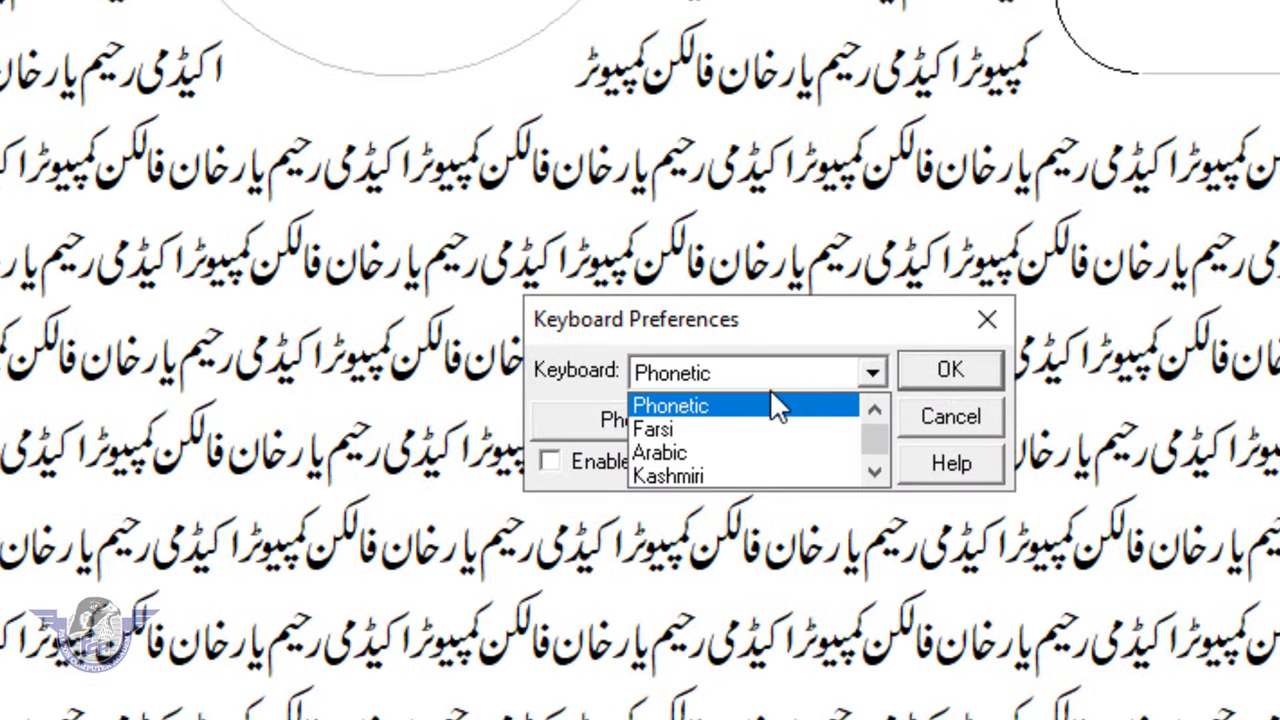
{"action": "left_click", "coordinate": [752, 424]}
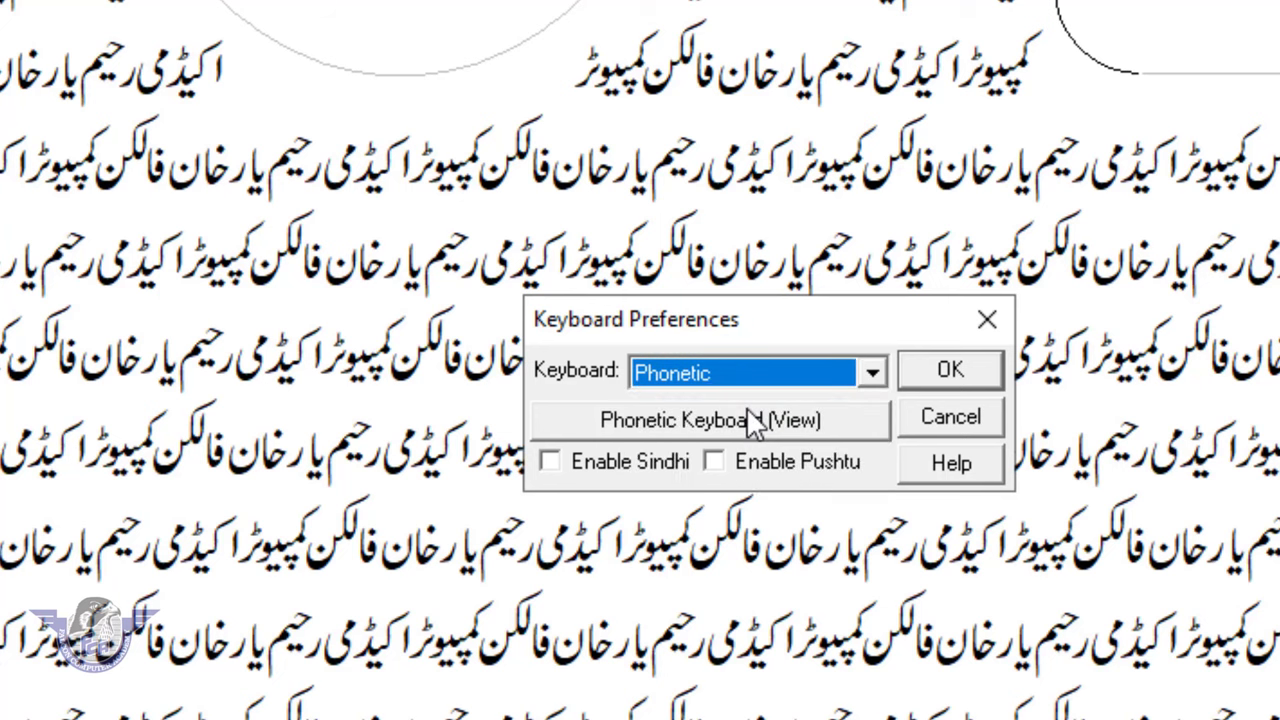
{"action": "left_click", "coordinate": [750, 440]}
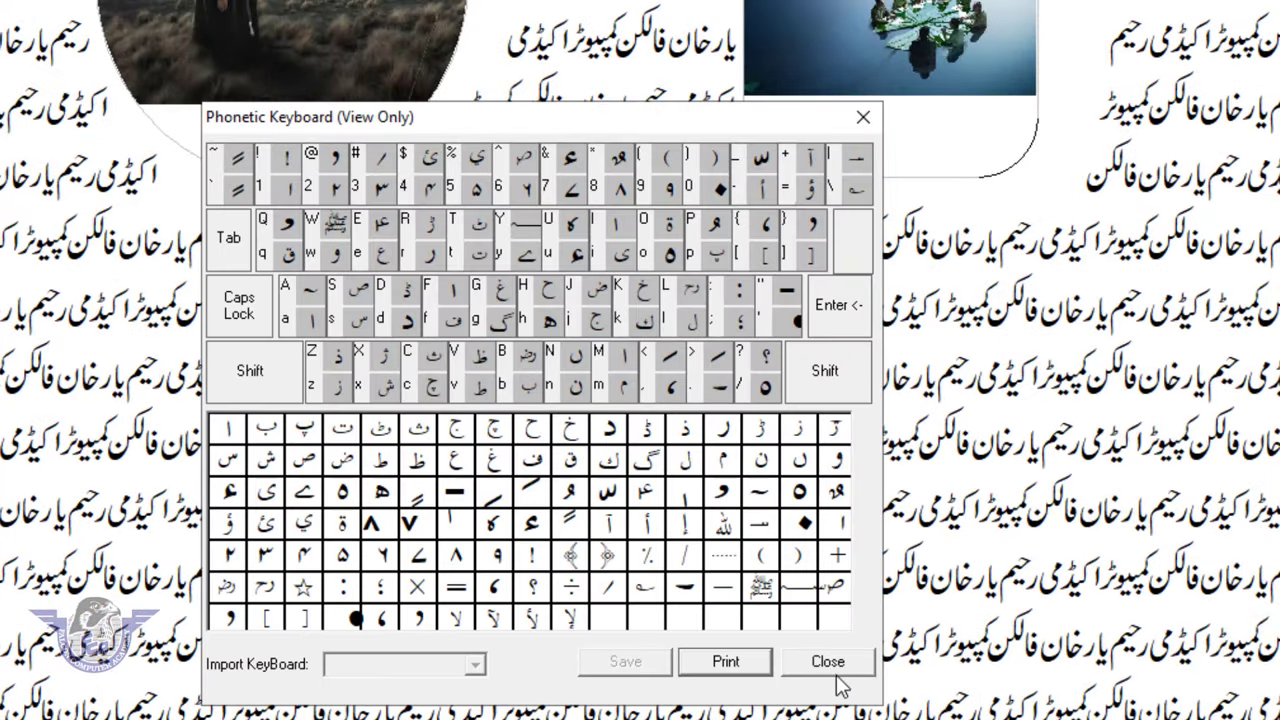
{"action": "left_click", "coordinate": [836, 668]}
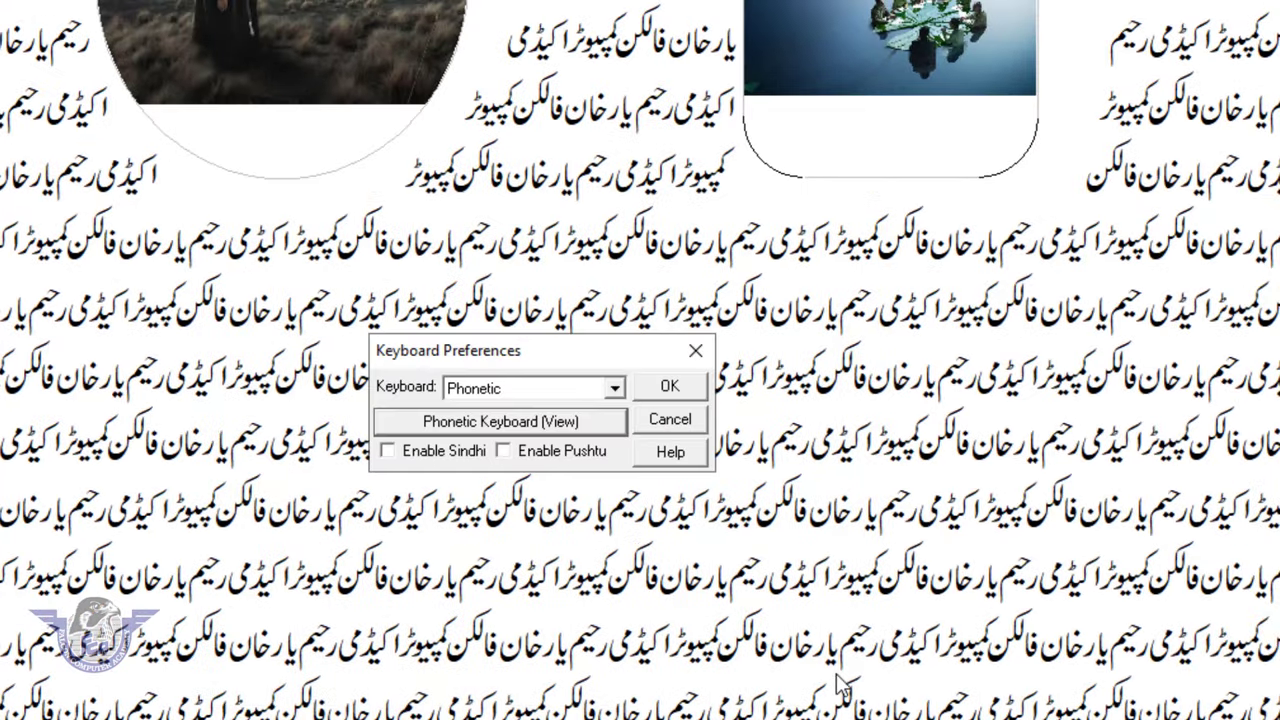
{"action": "left_click", "coordinate": [681, 389]}
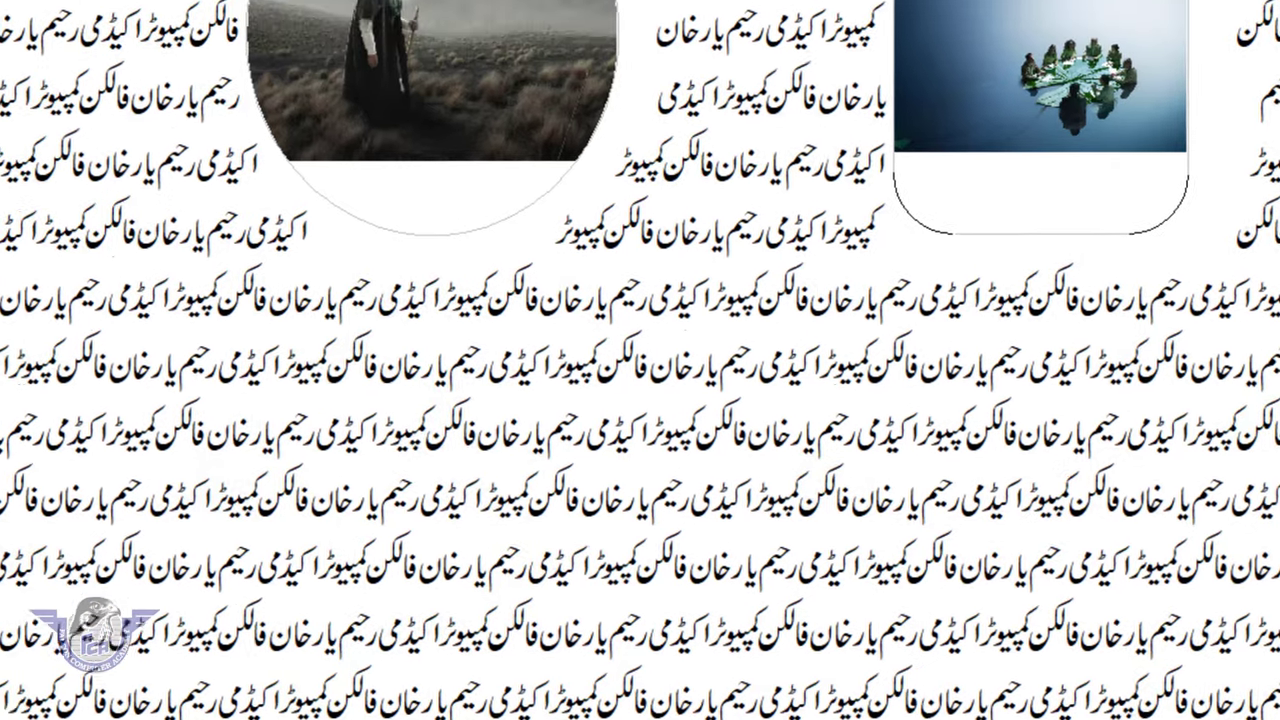
{"action": "left_click", "coordinate": [91, 42]}
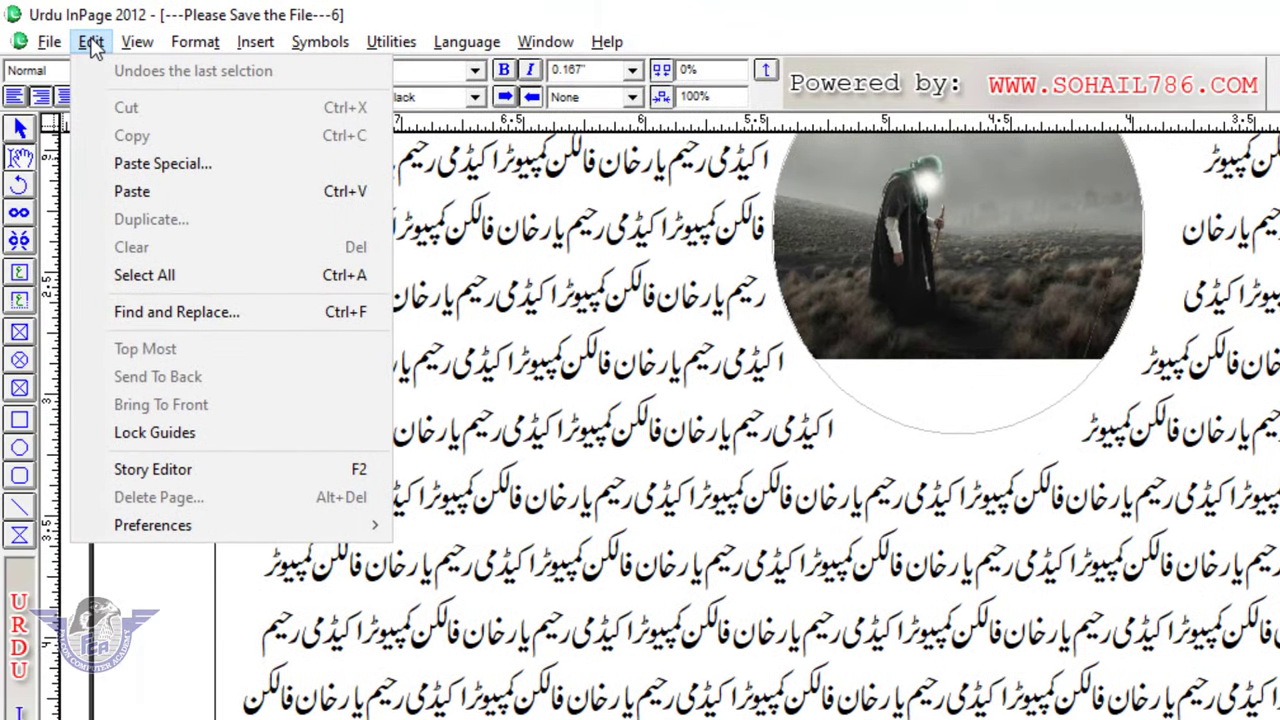
{"action": "left_click", "coordinate": [91, 42]}
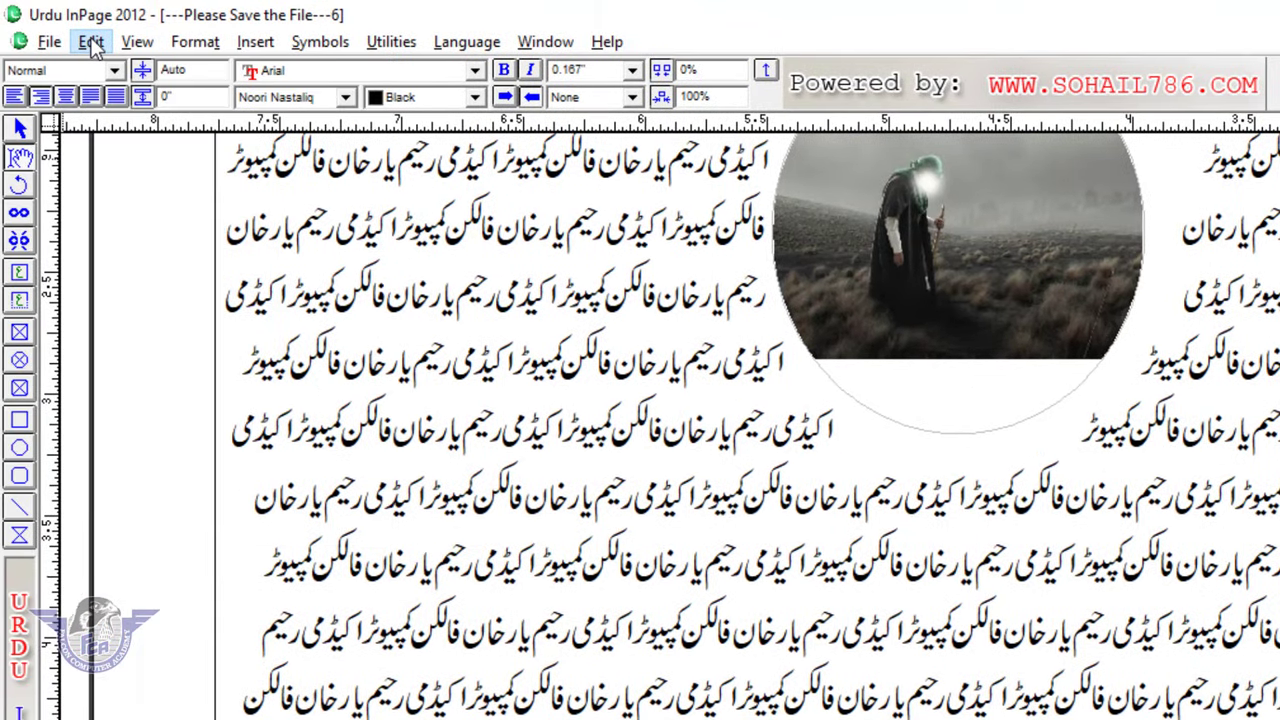
{"action": "left_click", "coordinate": [91, 42]}
{"action": "mouse_move", "coordinate": [376, 528]}
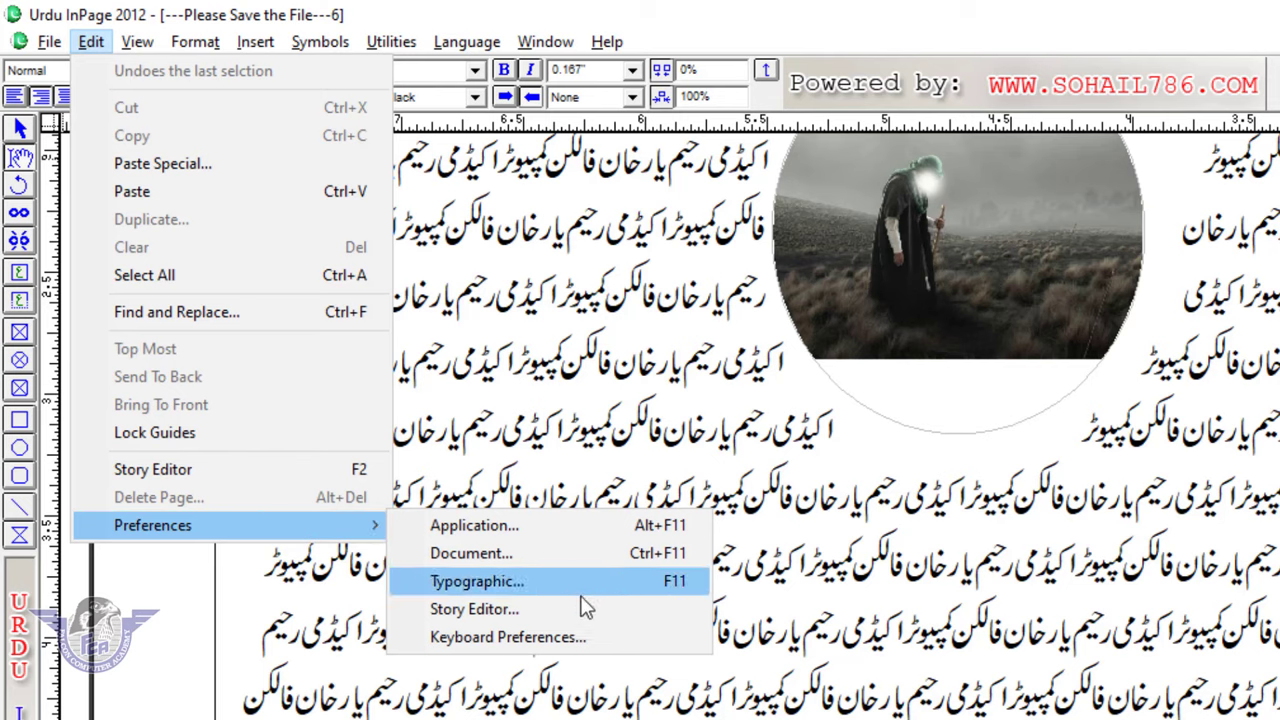
{"action": "left_click", "coordinate": [578, 638]}
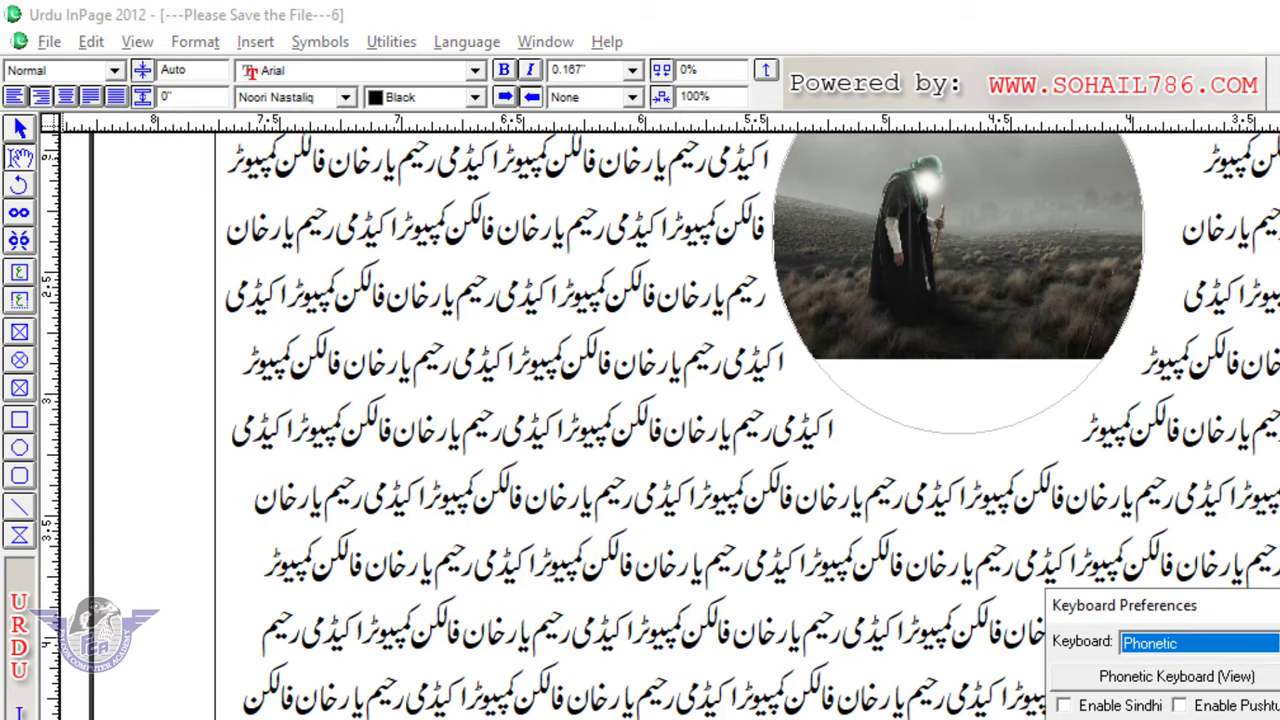
{"action": "left_click", "coordinate": [91, 42]}
{"action": "mouse_move", "coordinate": [388, 524]}
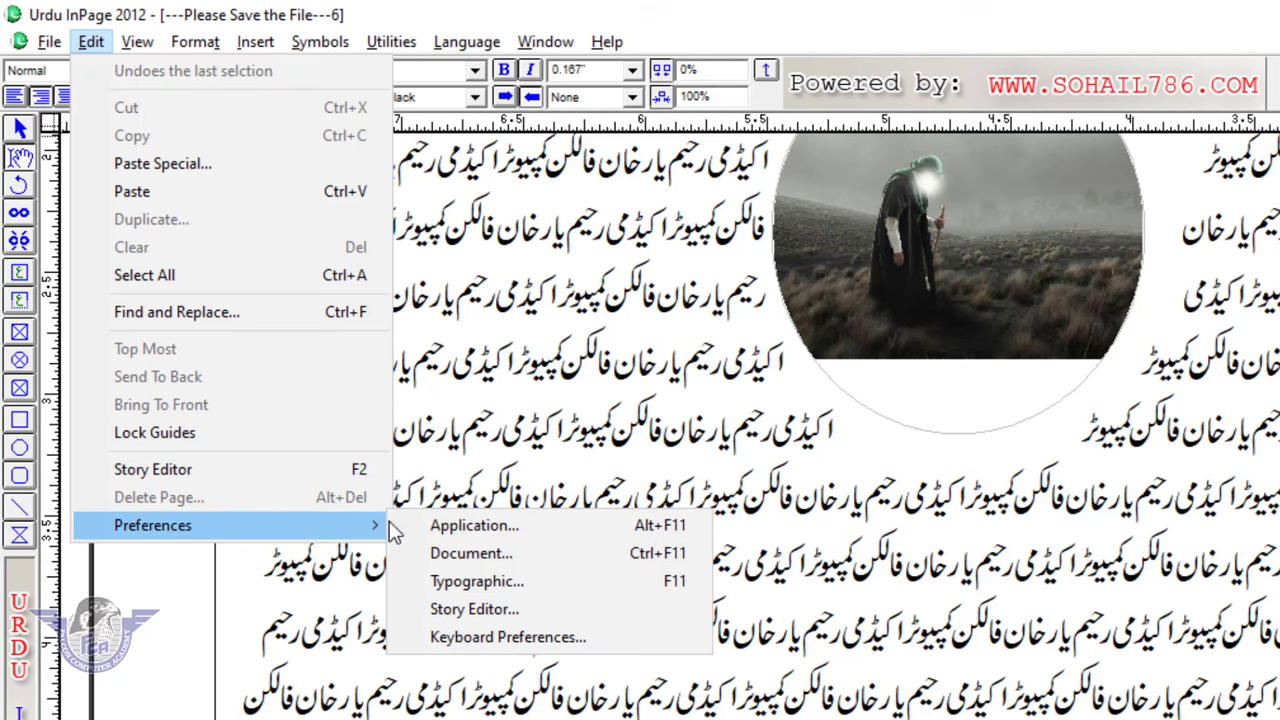
{"action": "left_click", "coordinate": [475, 555]}
{"action": "left_click_drag", "start_coordinate": [617, 275], "coordinate": [272, 307]}
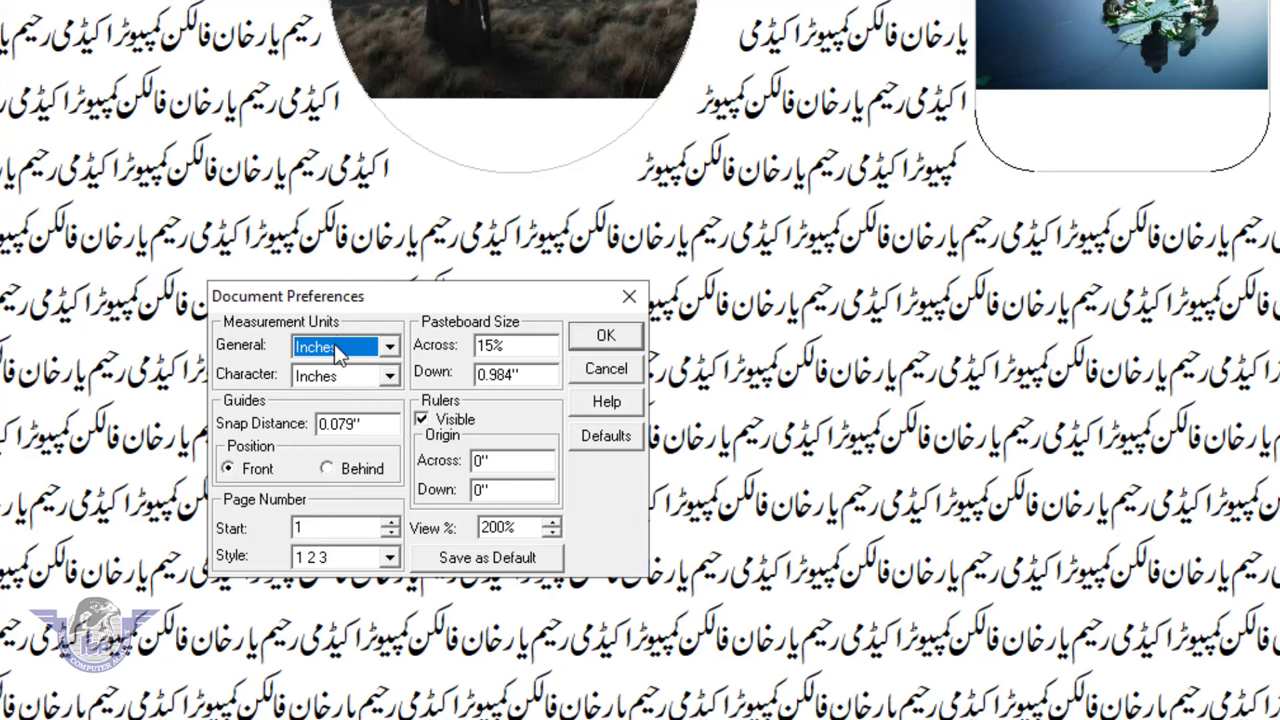
{"action": "left_click", "coordinate": [338, 350]}
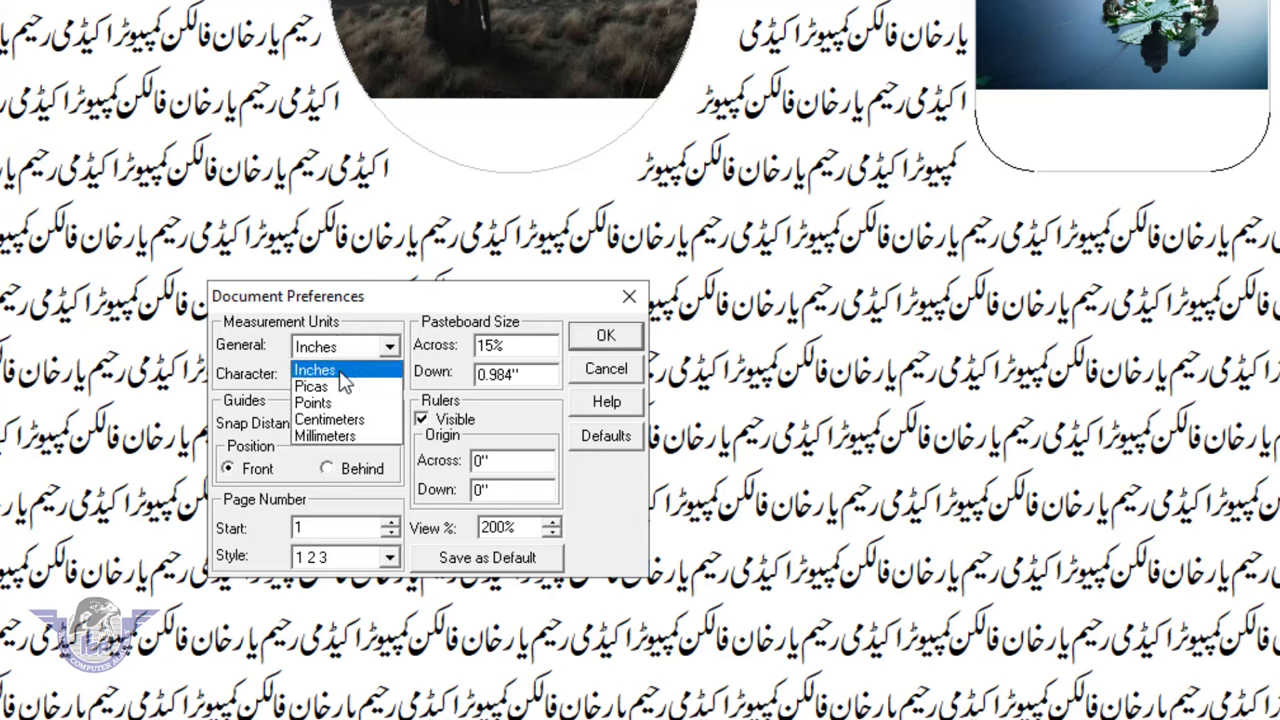
{"action": "left_click", "coordinate": [340, 372]}
{"action": "left_click", "coordinate": [389, 376]}
{"action": "left_click", "coordinate": [345, 388]}
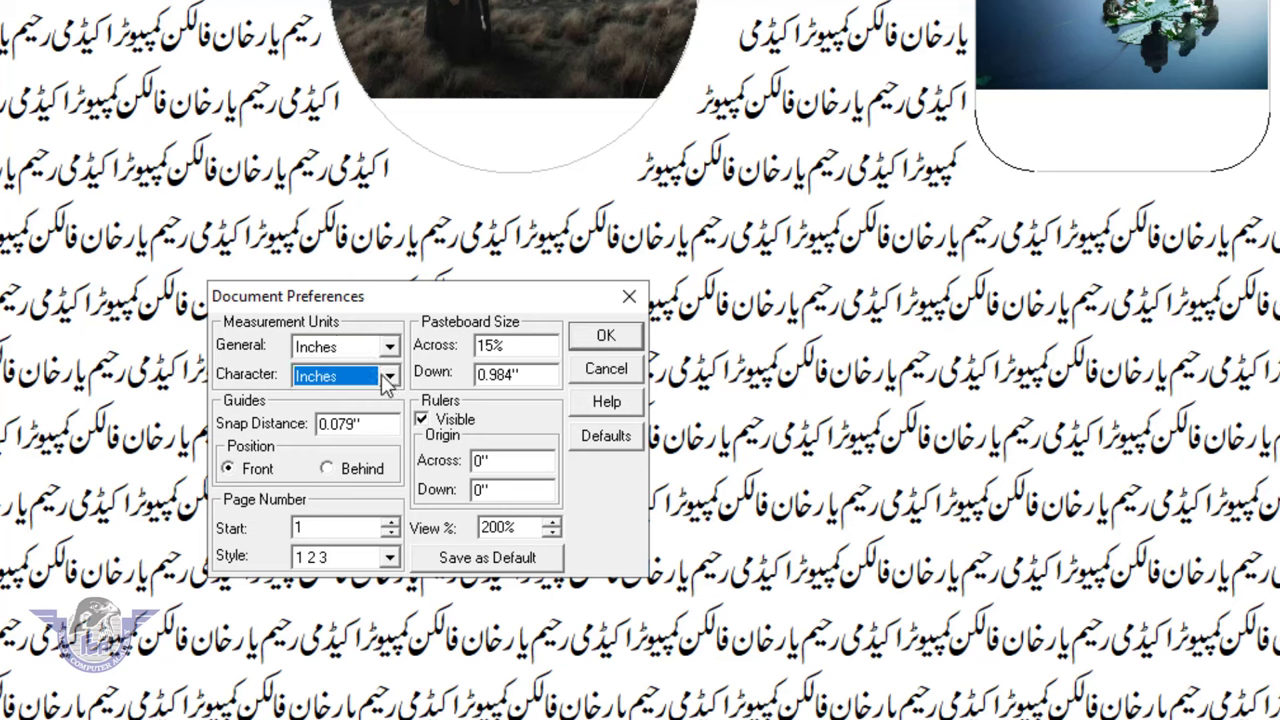
{"action": "left_click", "coordinate": [607, 338]}
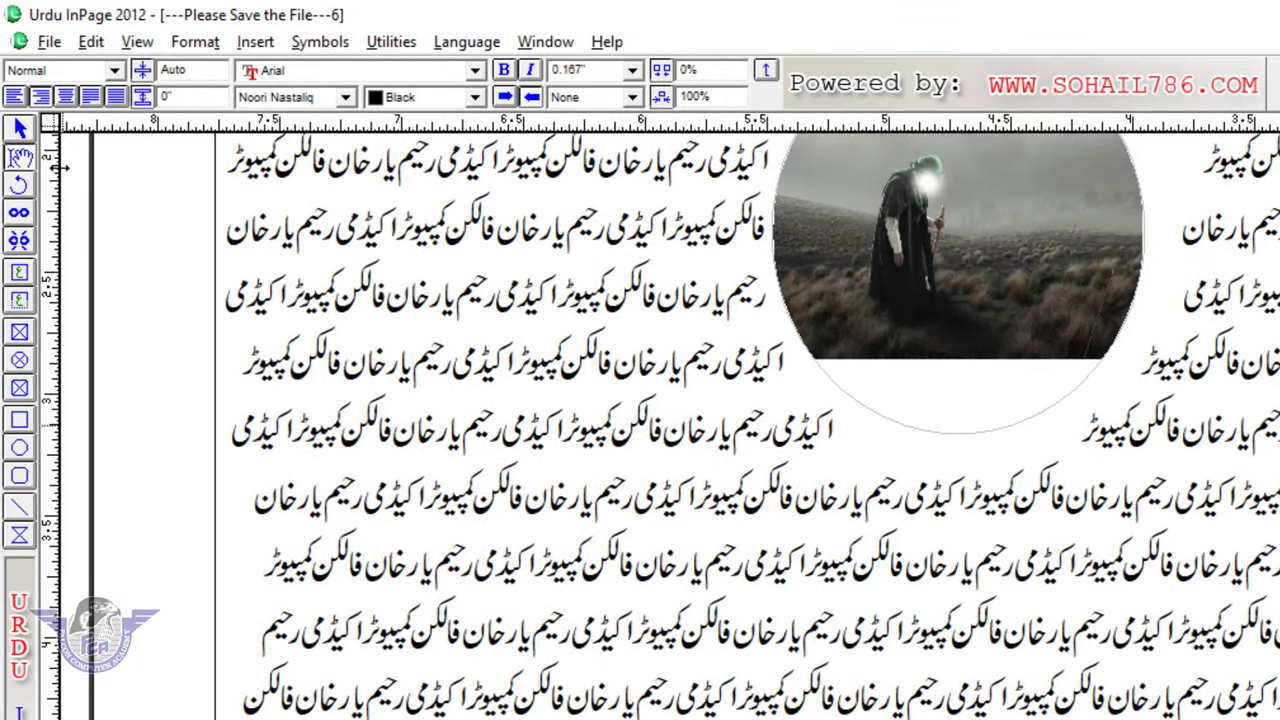
{"action": "left_click", "coordinate": [138, 44]}
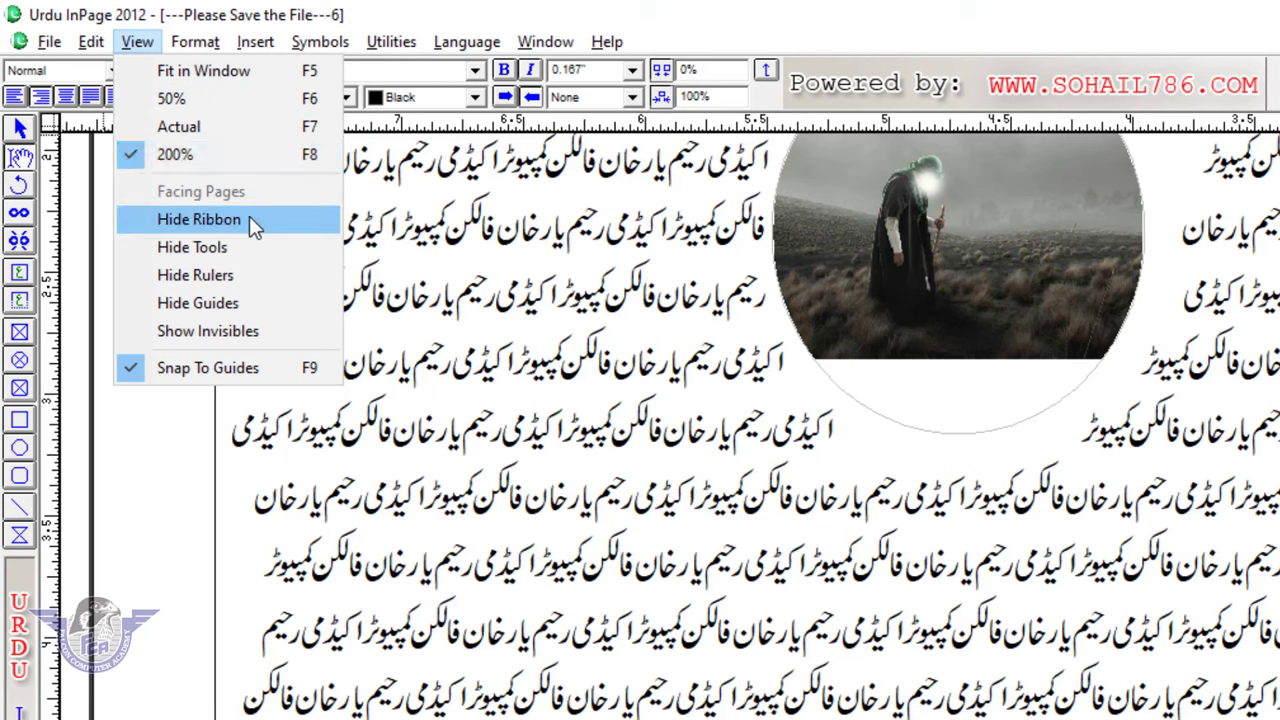
{"action": "left_click", "coordinate": [552, 235]}
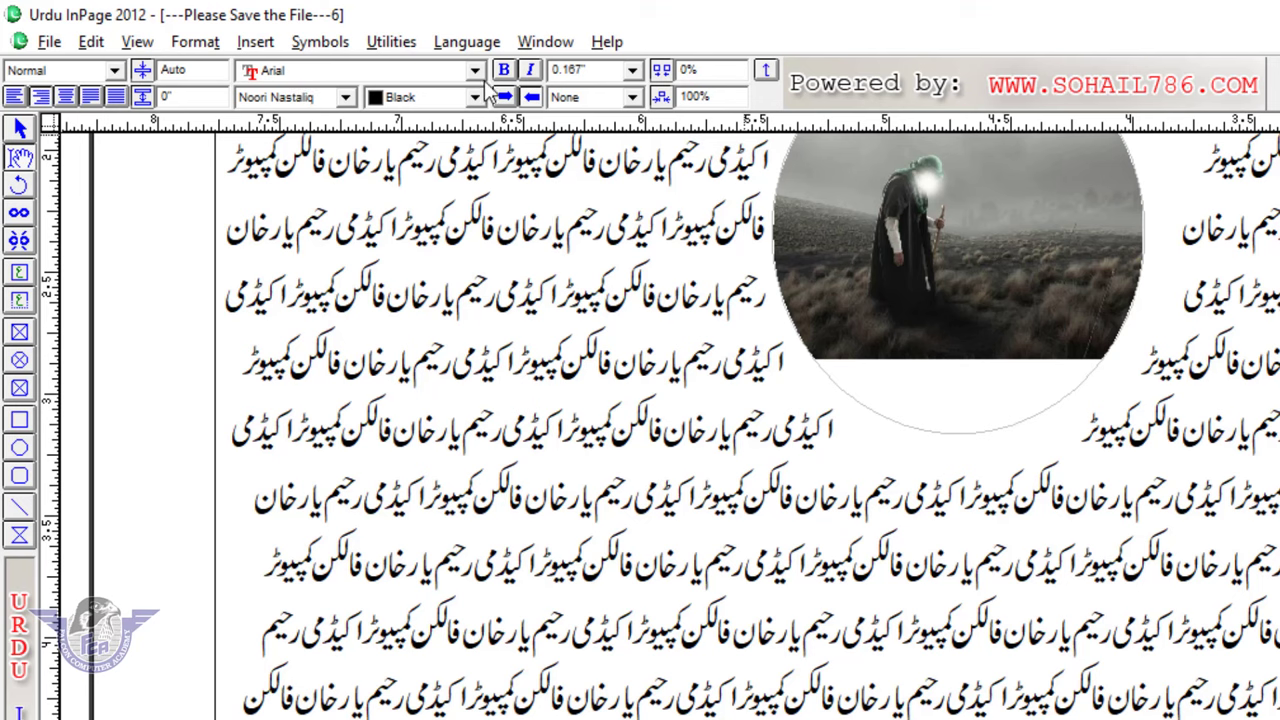
{"action": "left_click", "coordinate": [139, 50]}
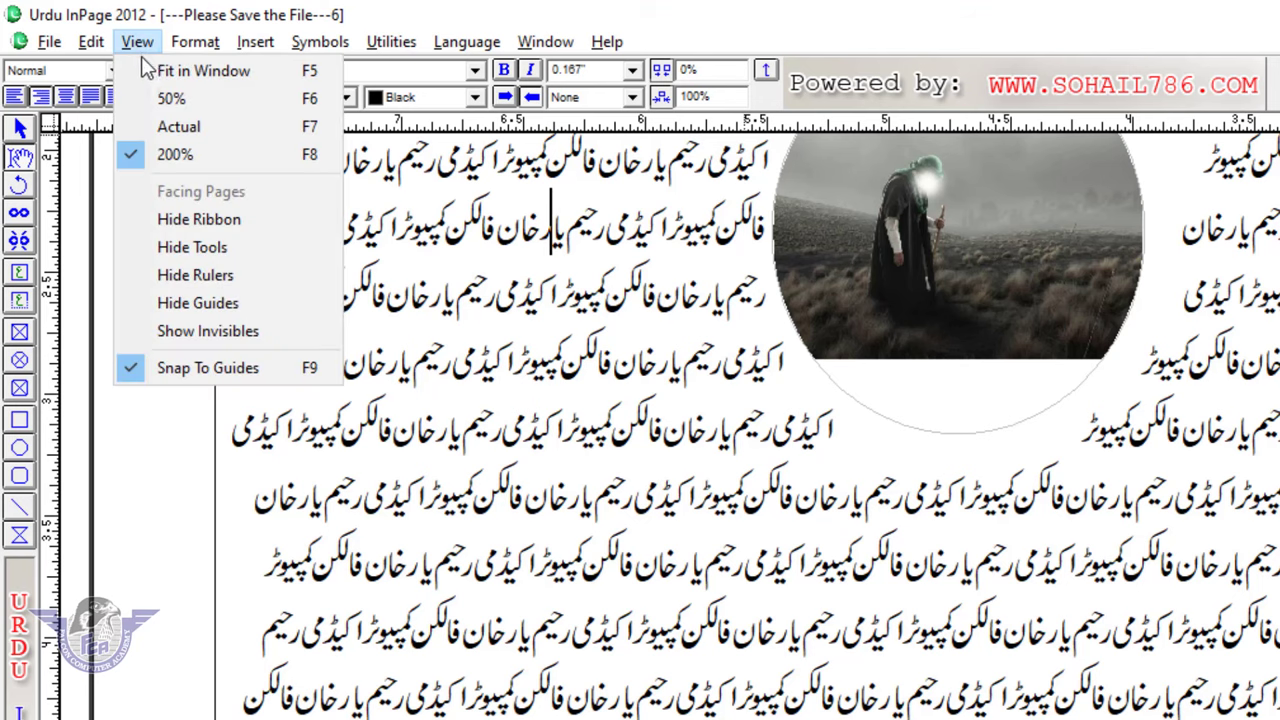
{"action": "left_click", "coordinate": [230, 217]}
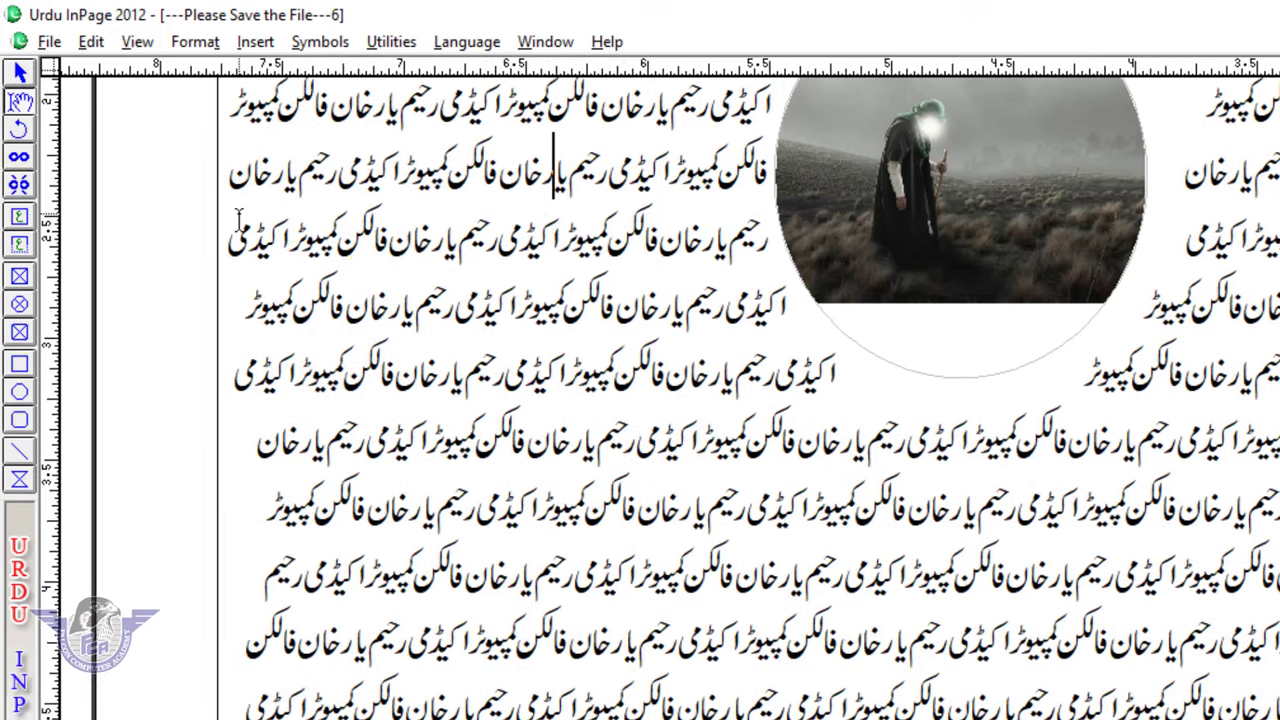
{"action": "left_click", "coordinate": [138, 42]}
{"action": "left_click", "coordinate": [243, 216]}
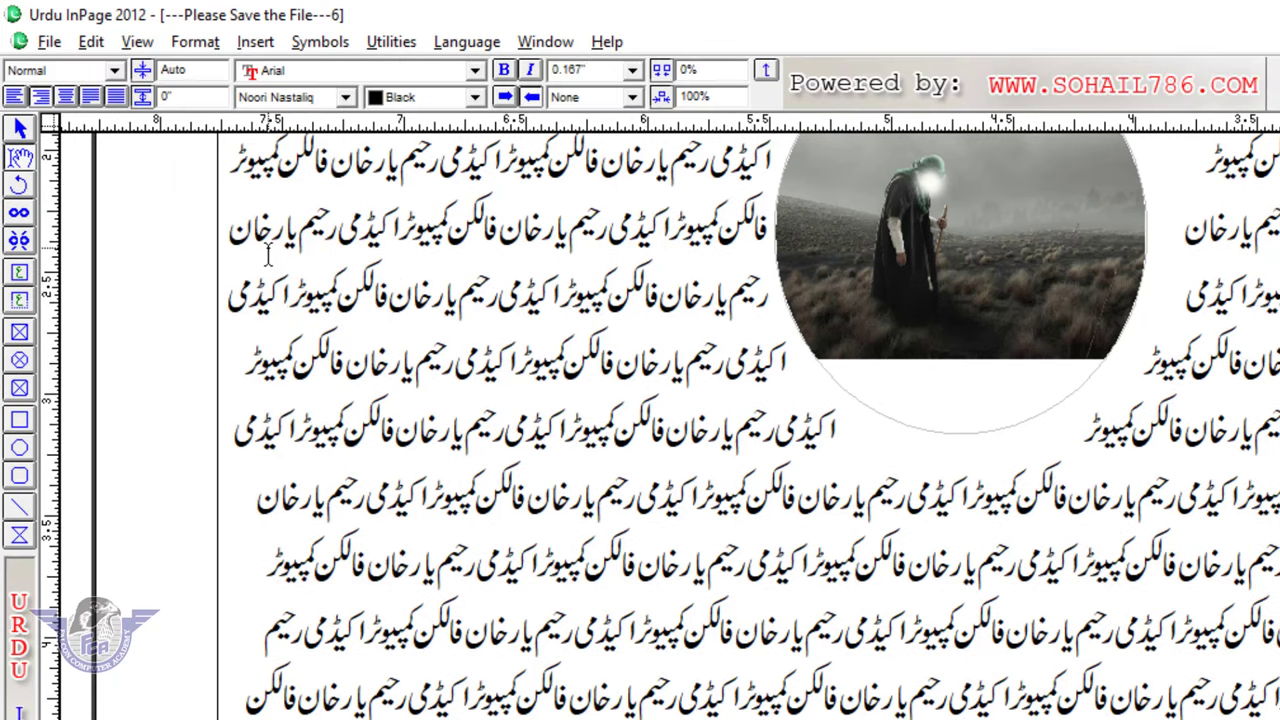
{"action": "left_click", "coordinate": [138, 44]}
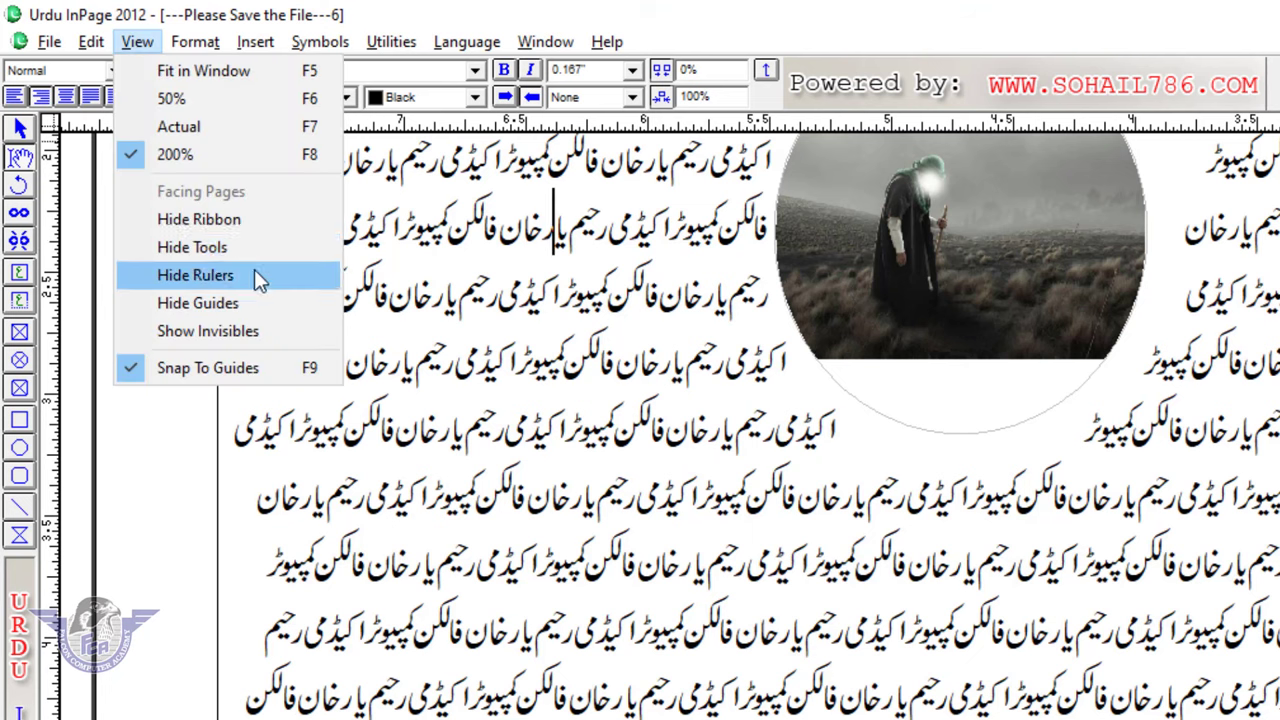
{"action": "left_click", "coordinate": [492, 366]}
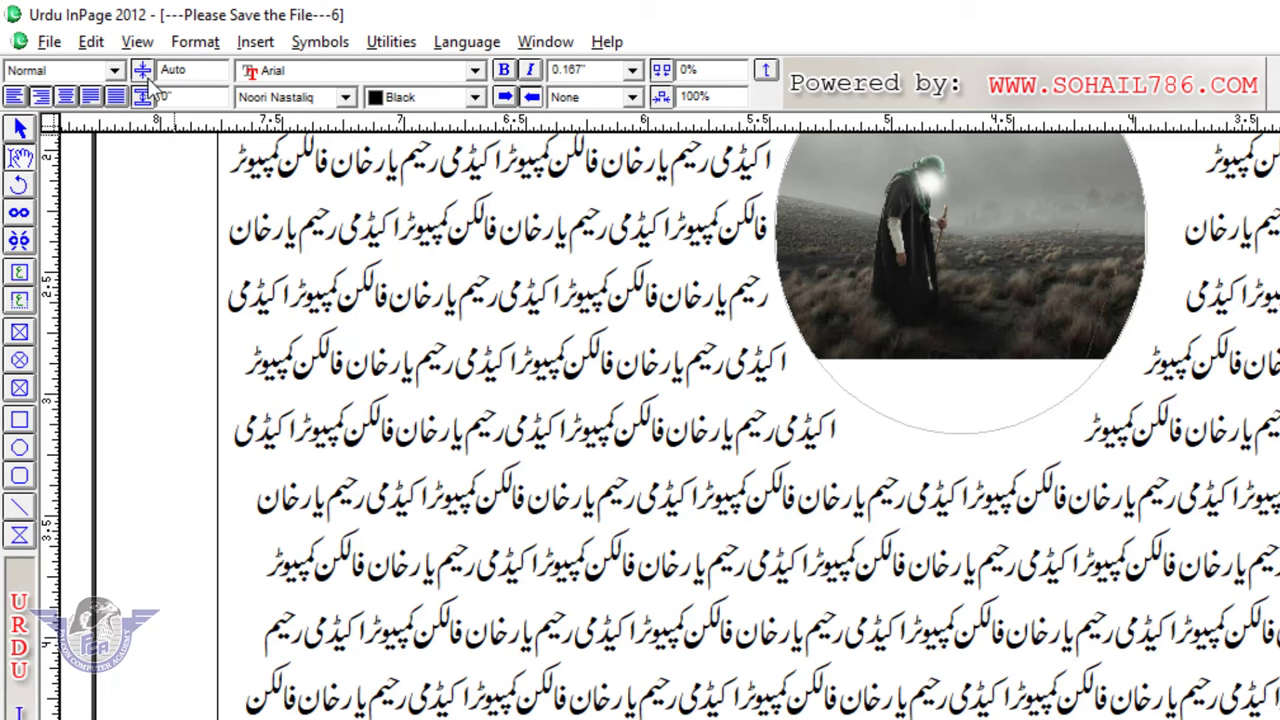
{"action": "left_click", "coordinate": [138, 44]}
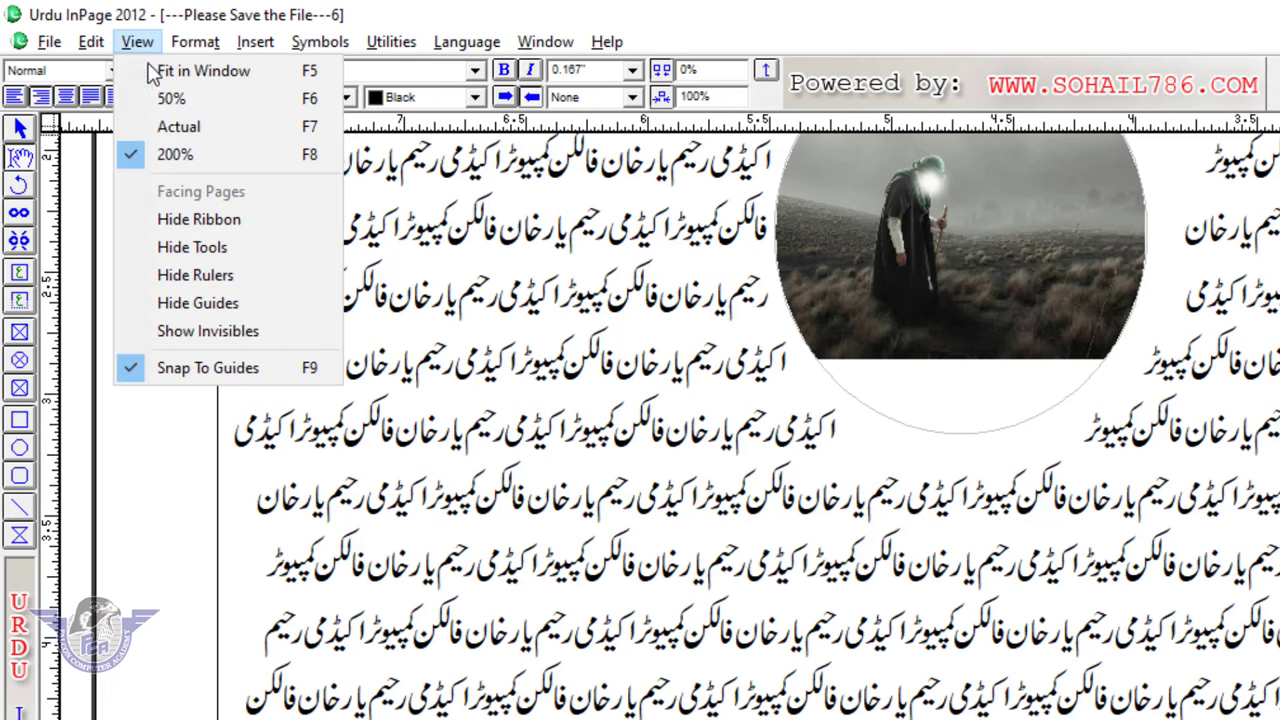
{"action": "left_click", "coordinate": [224, 249]}
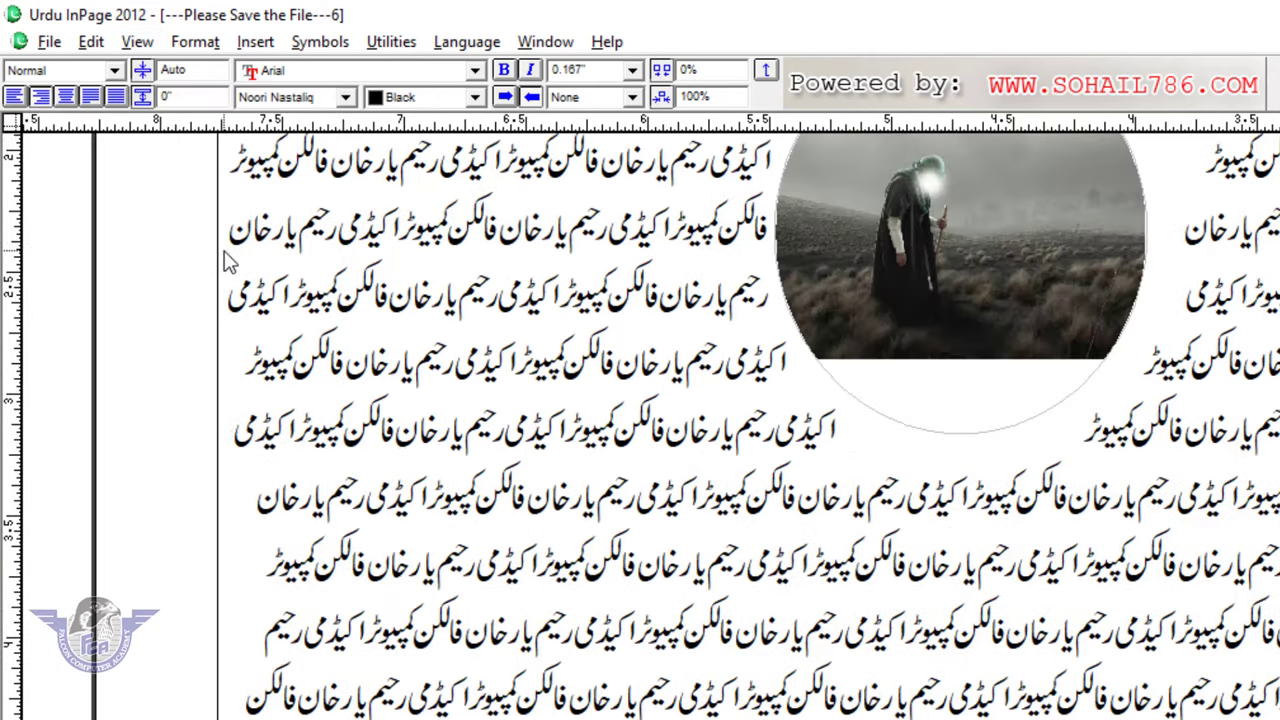
{"action": "left_click", "coordinate": [137, 42]}
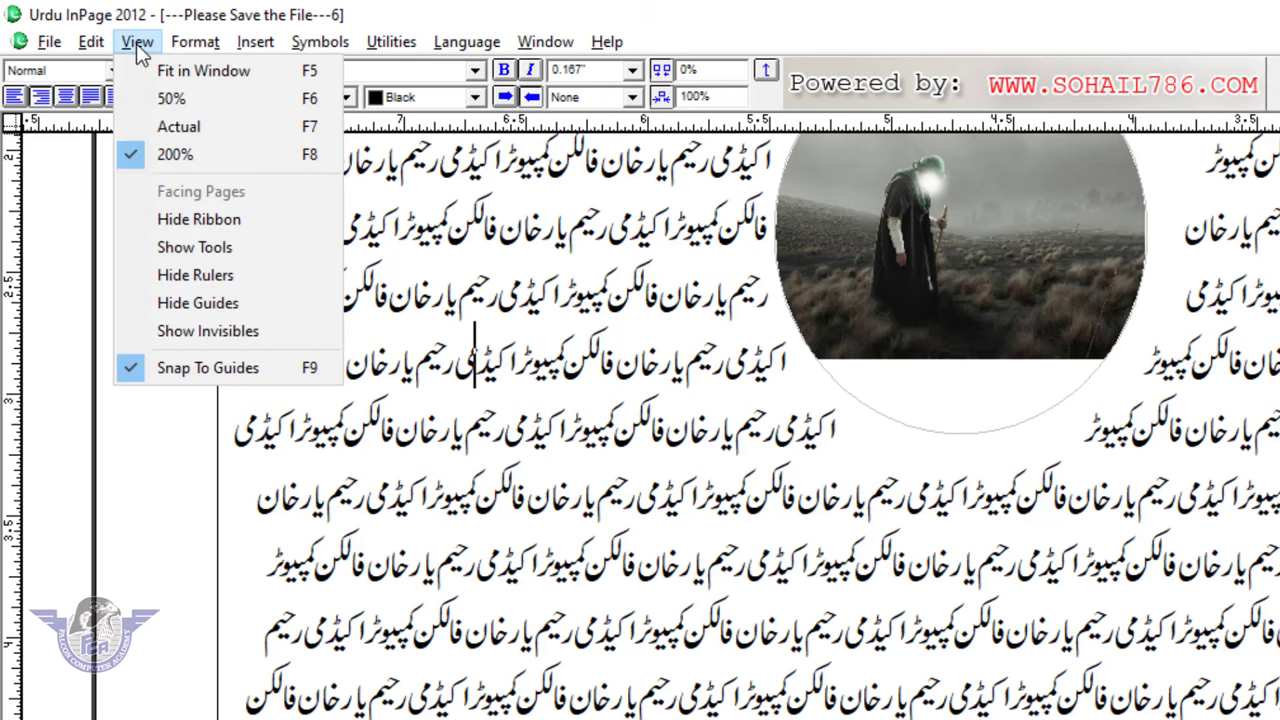
{"action": "left_click", "coordinate": [240, 250]}
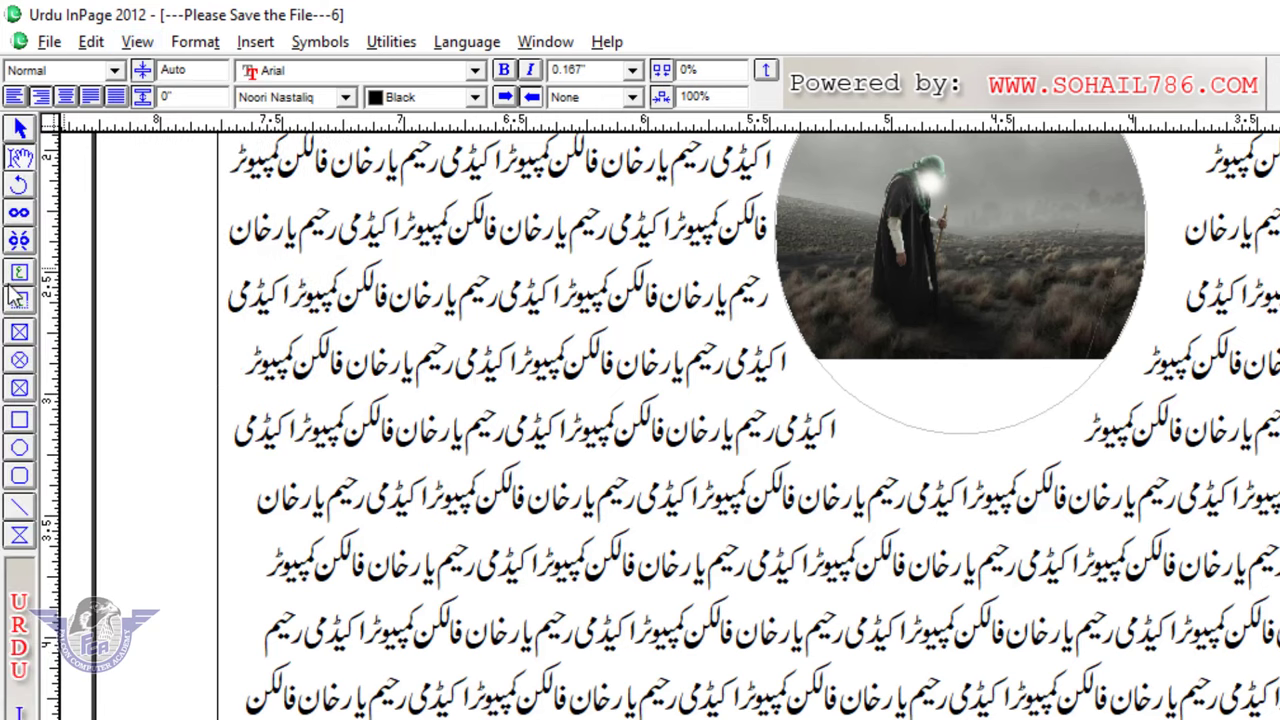
{"action": "left_click", "coordinate": [137, 44]}
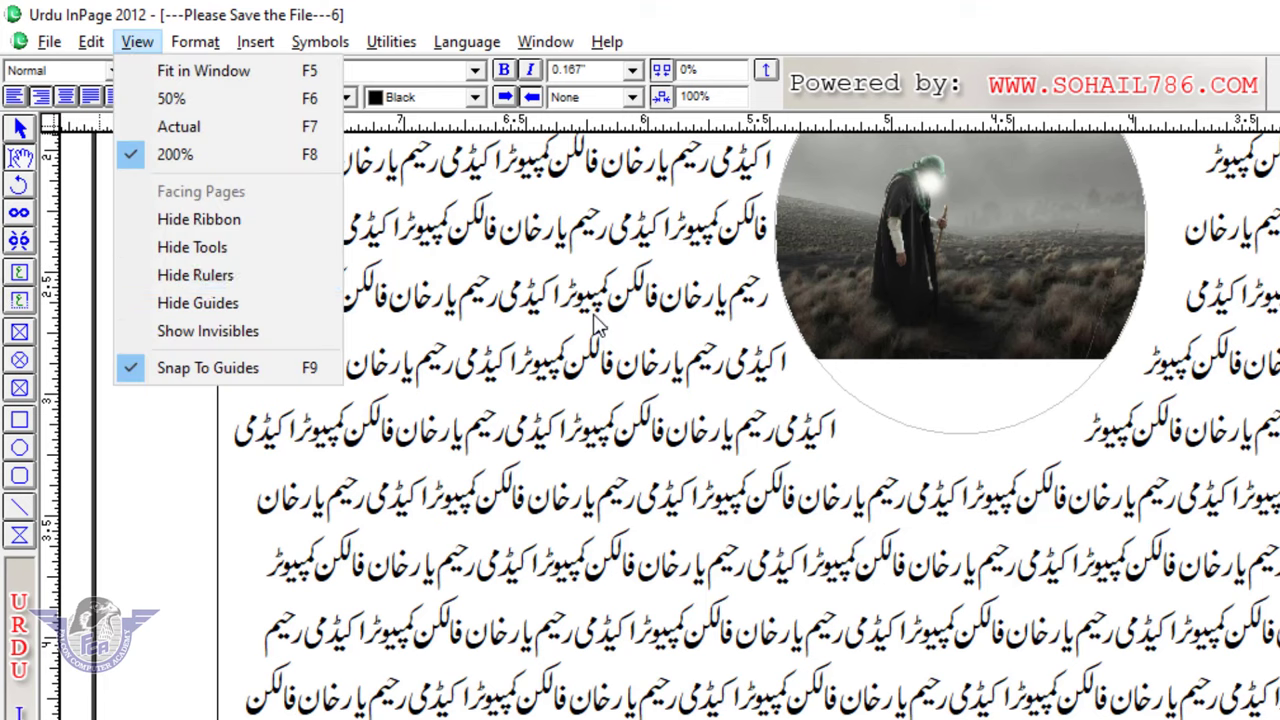
{"action": "left_click", "coordinate": [606, 288]}
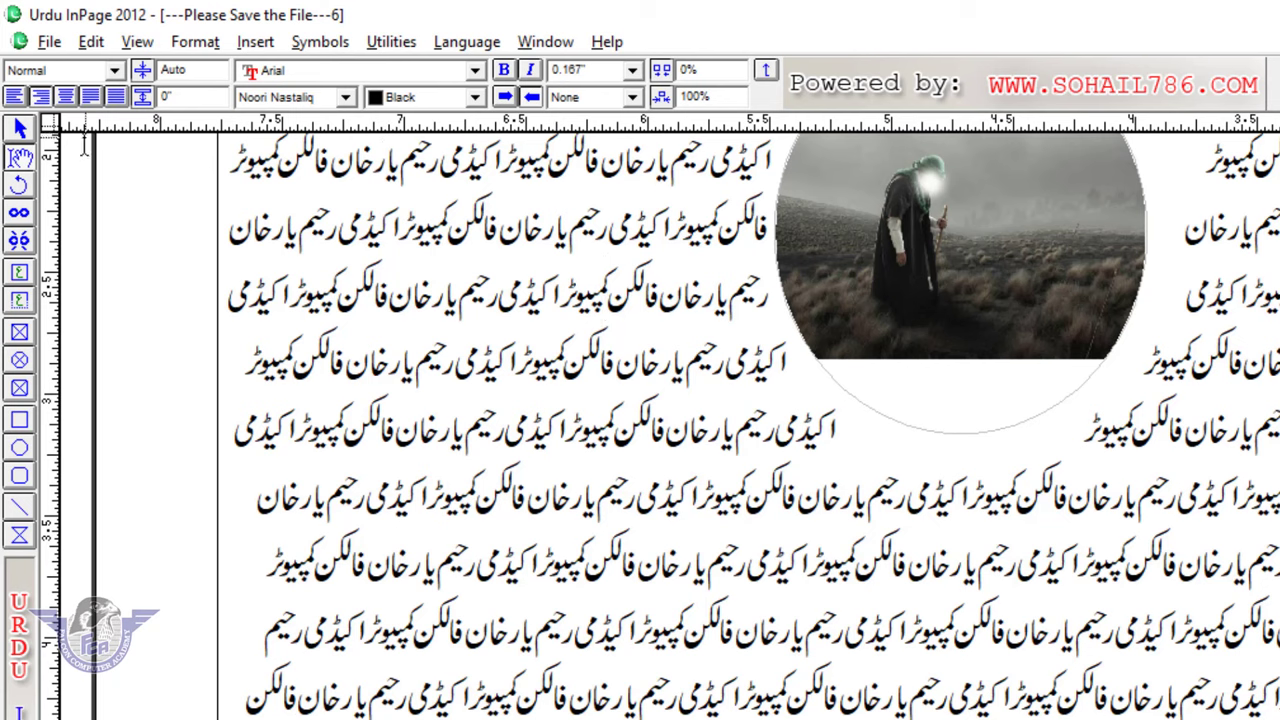
{"action": "left_click", "coordinate": [137, 41]}
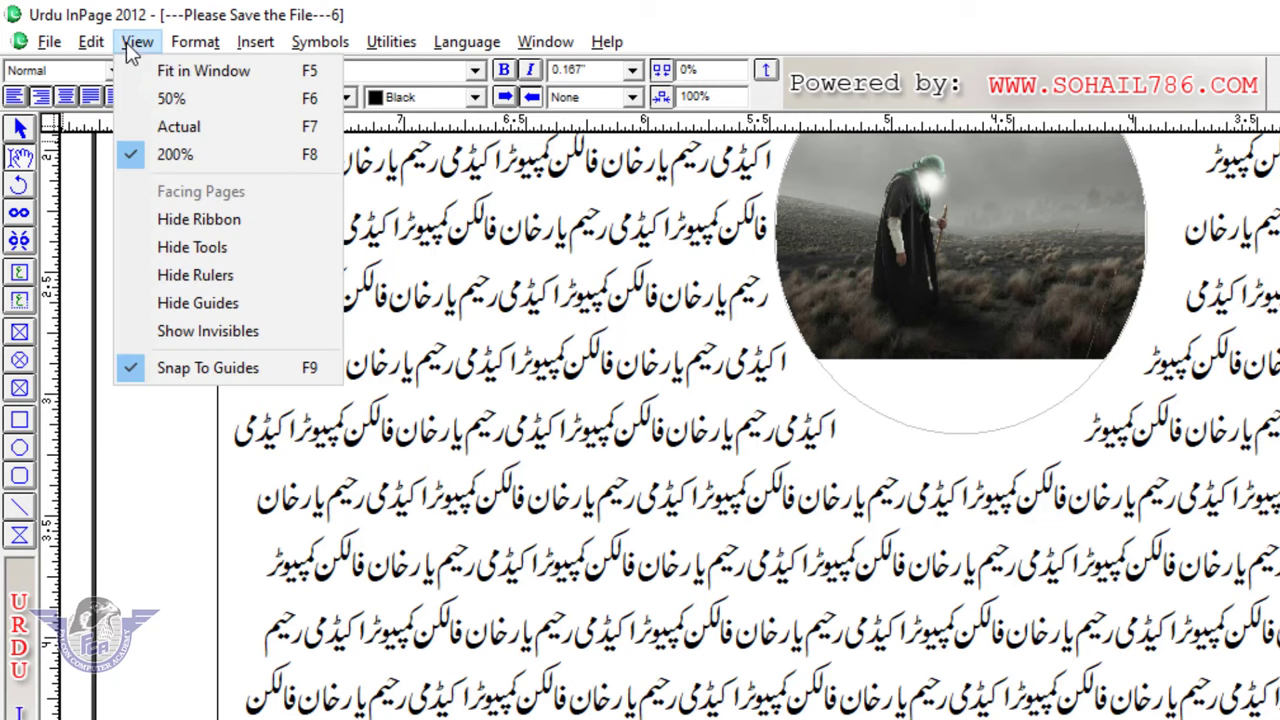
{"action": "left_click", "coordinate": [238, 277]}
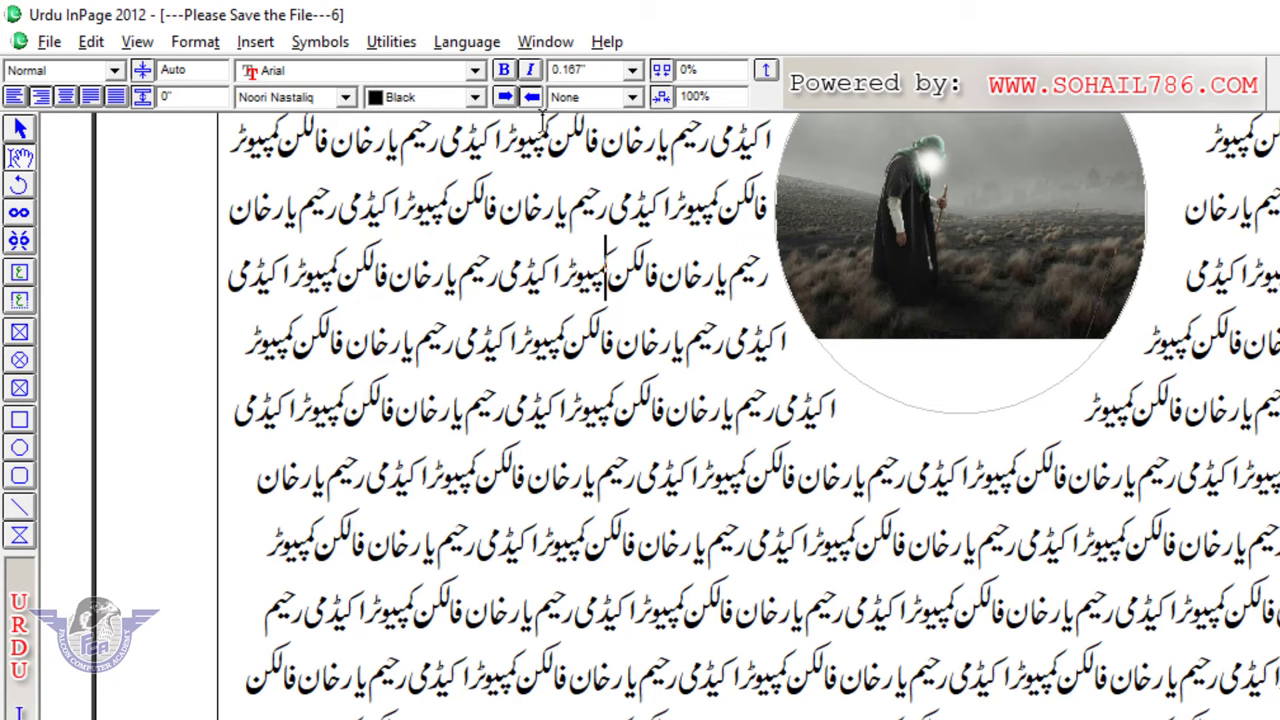
{"action": "left_click", "coordinate": [138, 42]}
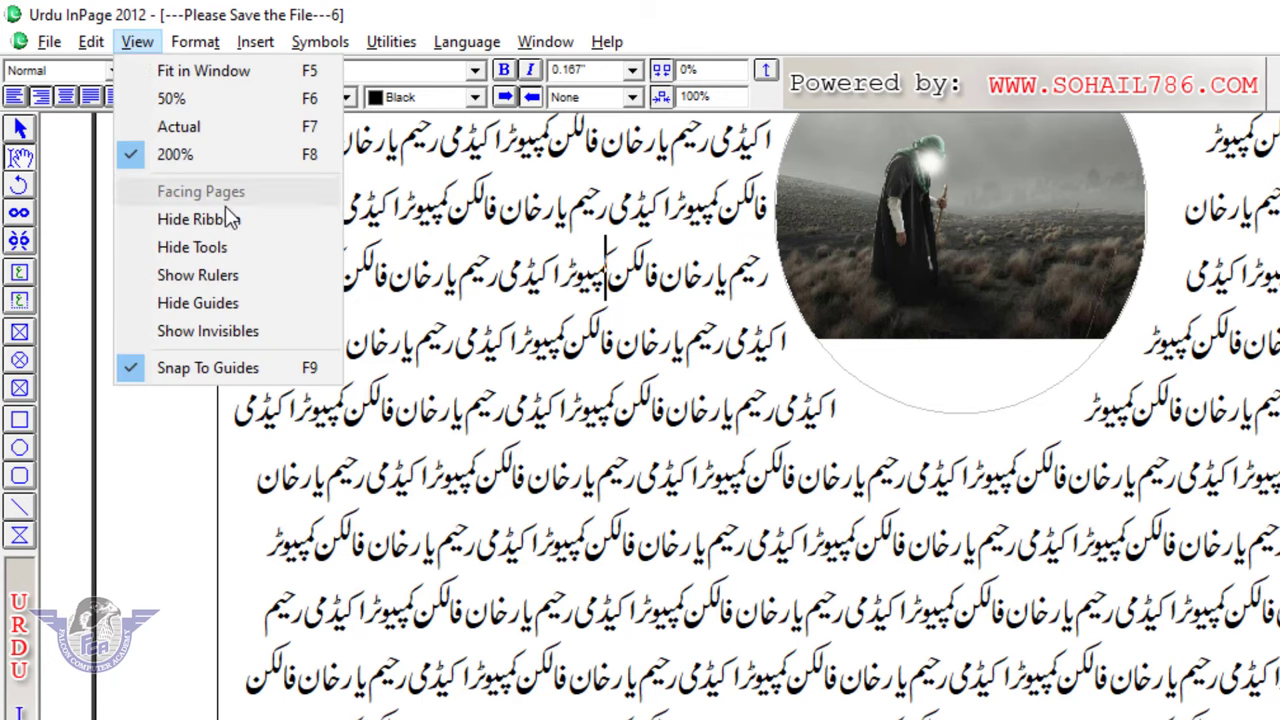
{"action": "left_click", "coordinate": [240, 277]}
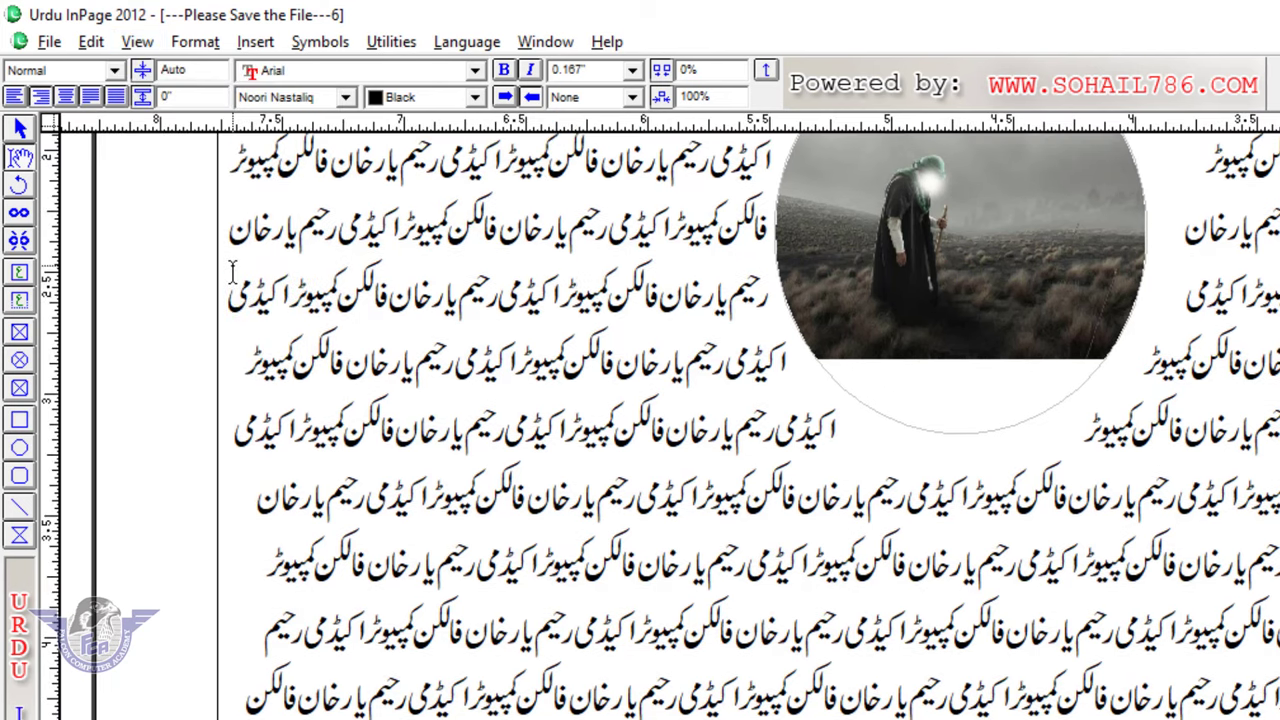
- Add two horizontal guides and one vertical guide across the text
{"action": "left_click_drag", "start_coordinate": [230, 125], "coordinate": [197, 514]}
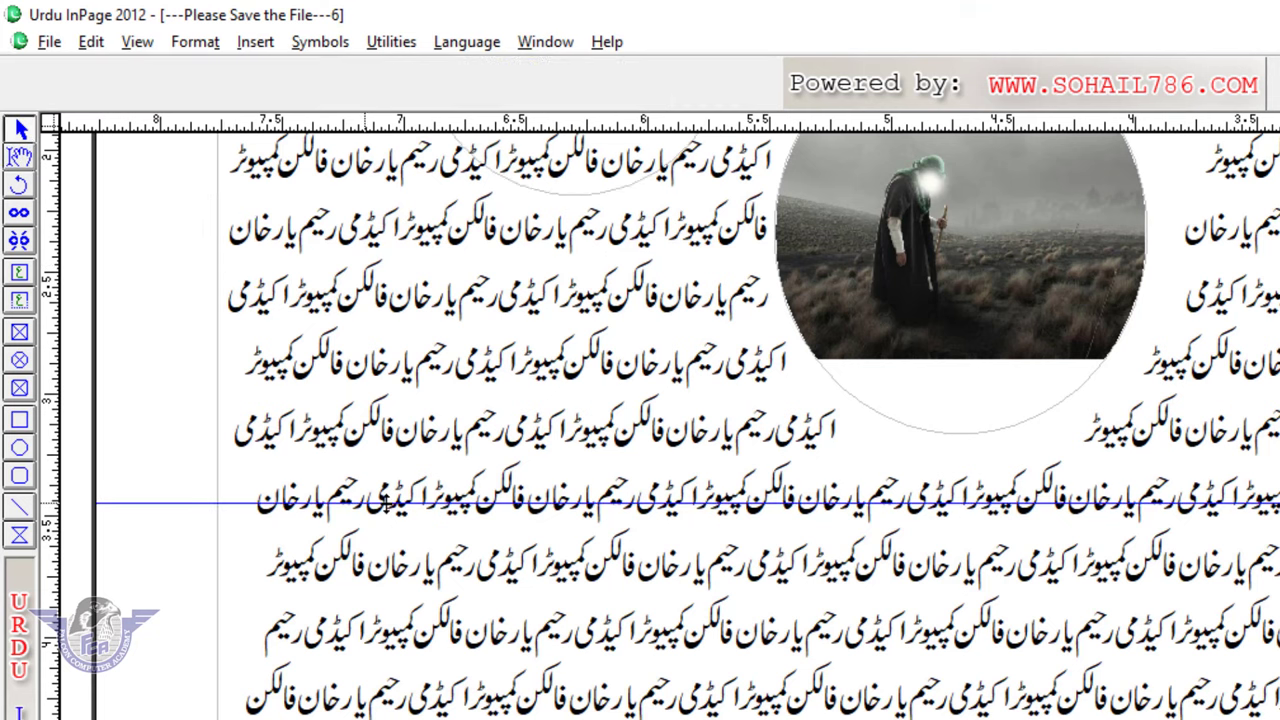
{"action": "left_click_drag", "start_coordinate": [50, 500], "coordinate": [380, 505]}
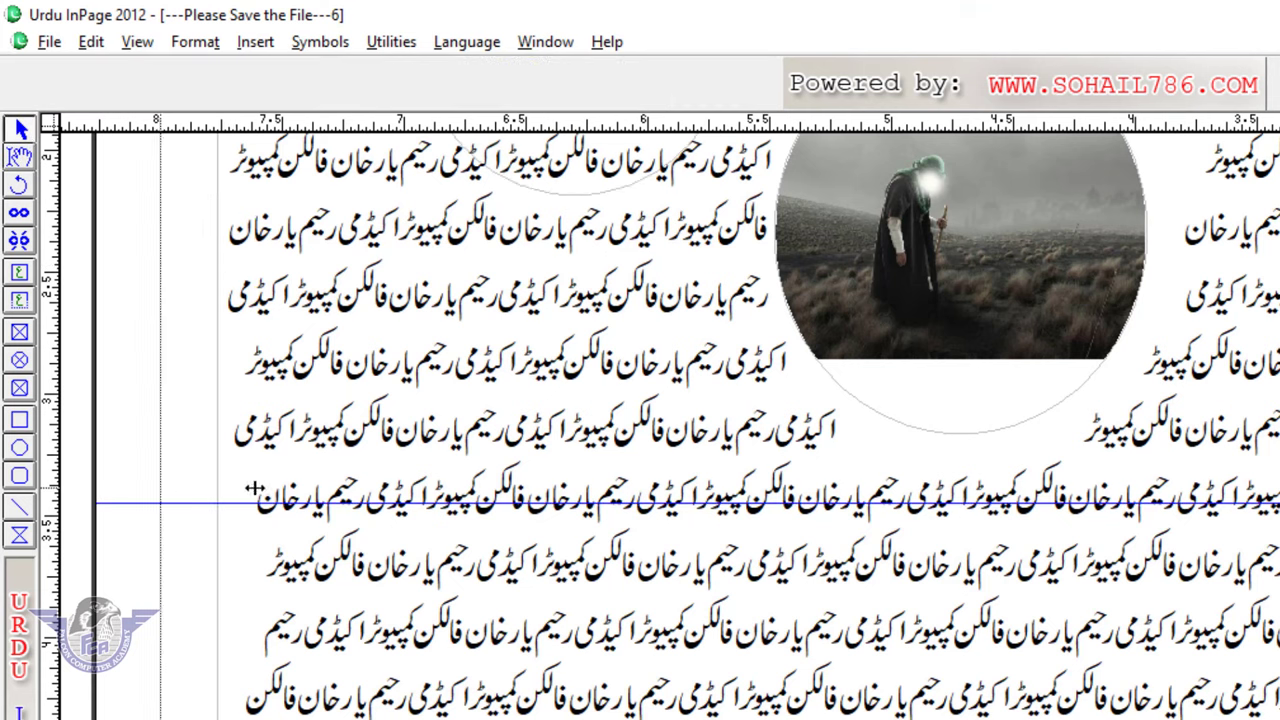
{"action": "left_click_drag", "start_coordinate": [690, 125], "coordinate": [755, 641]}
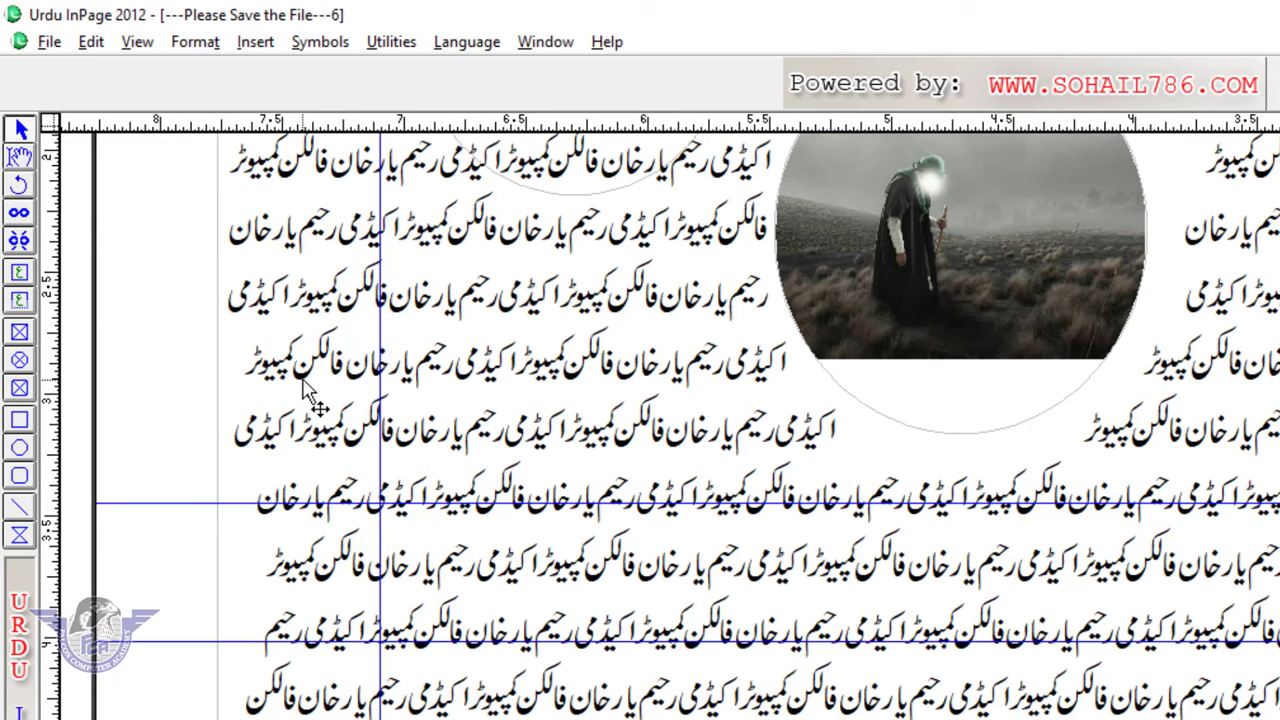
- Hide the guide lines and show them again, then return to the page top and open the View menu
{"action": "left_click", "coordinate": [137, 42]}
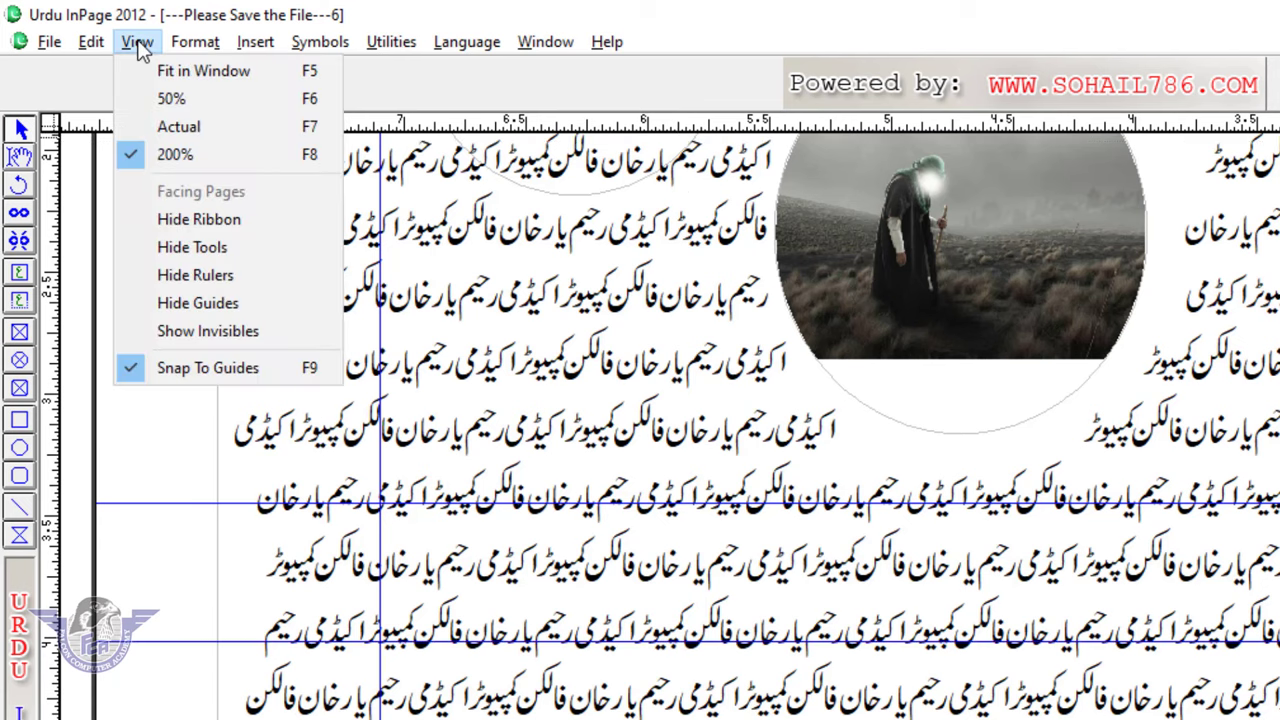
{"action": "left_click", "coordinate": [244, 312]}
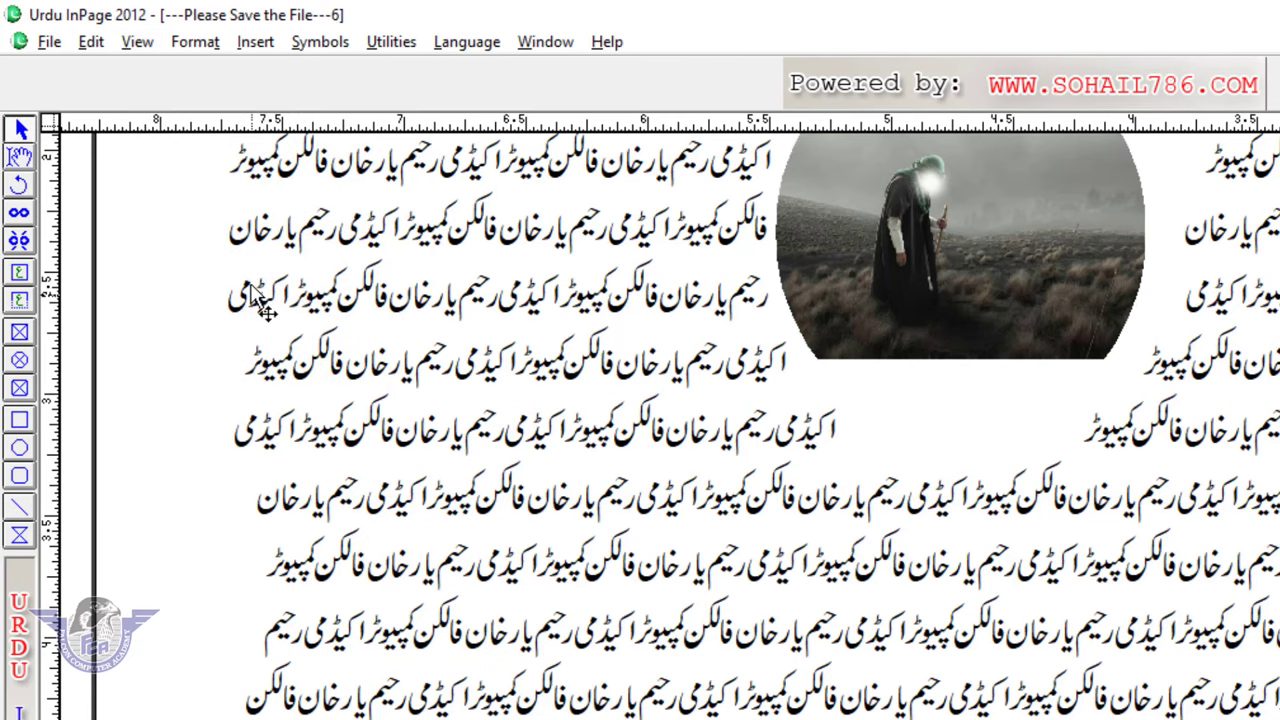
{"action": "left_click", "coordinate": [135, 44]}
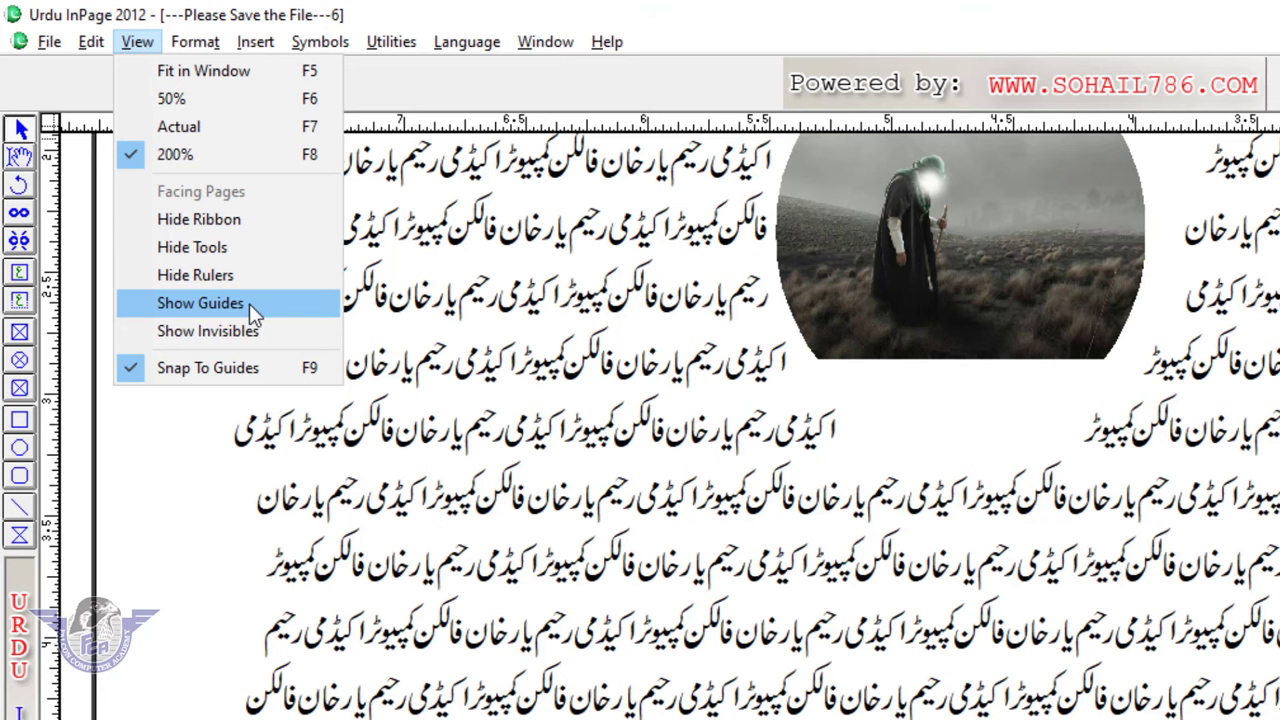
{"action": "left_click", "coordinate": [249, 303]}
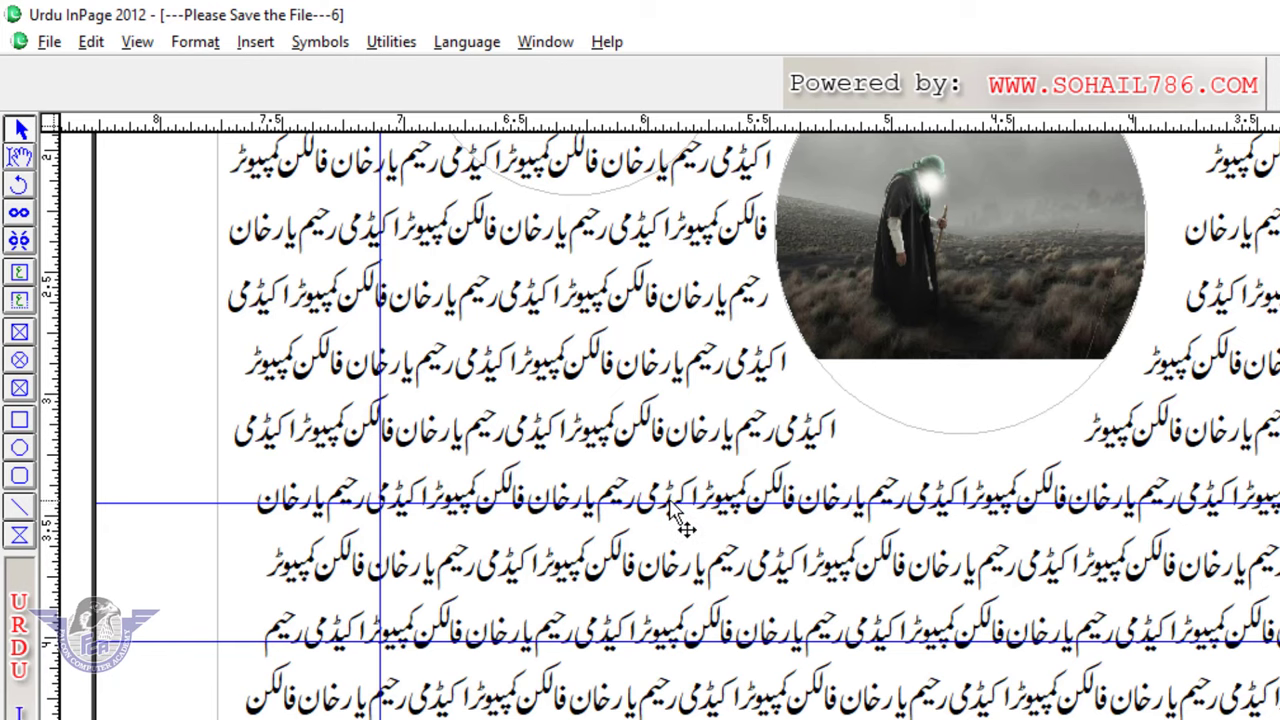
{"action": "scroll", "coordinate": [671, 480], "scroll_direction": "up", "scroll_amount": 2}
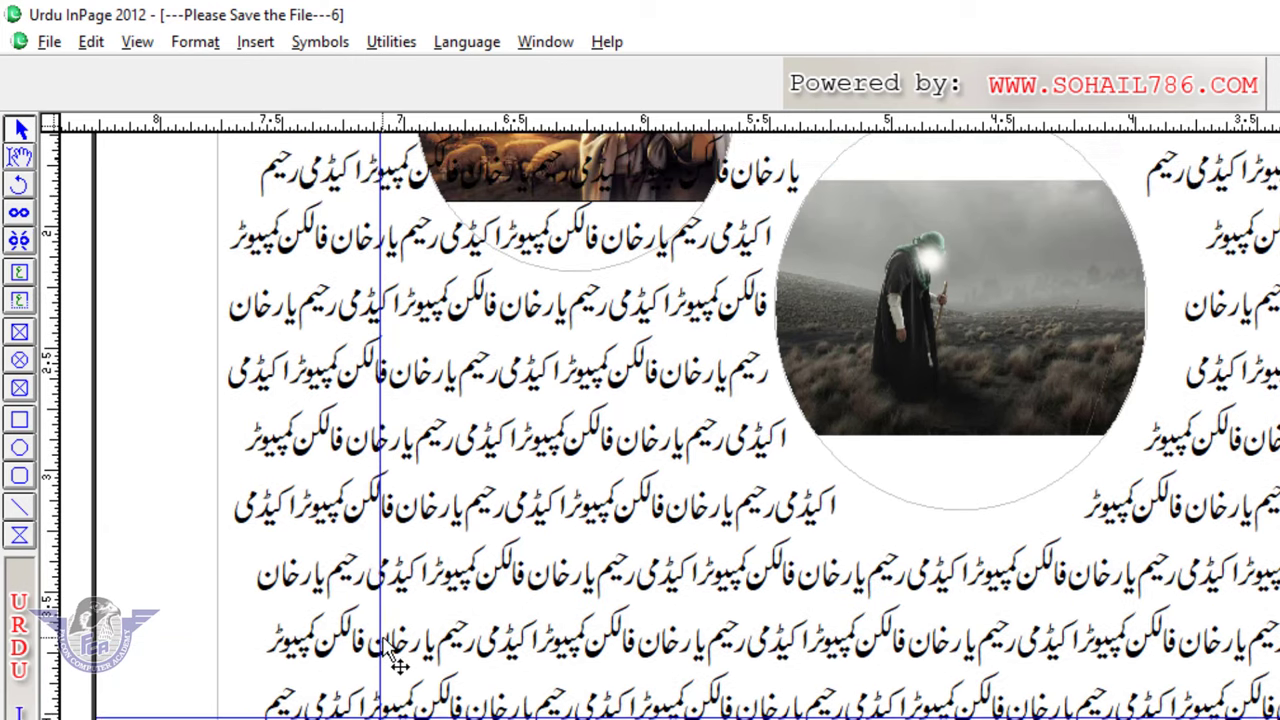
{"action": "scroll", "coordinate": [261, 641], "scroll_direction": "left", "scroll_amount": 2}
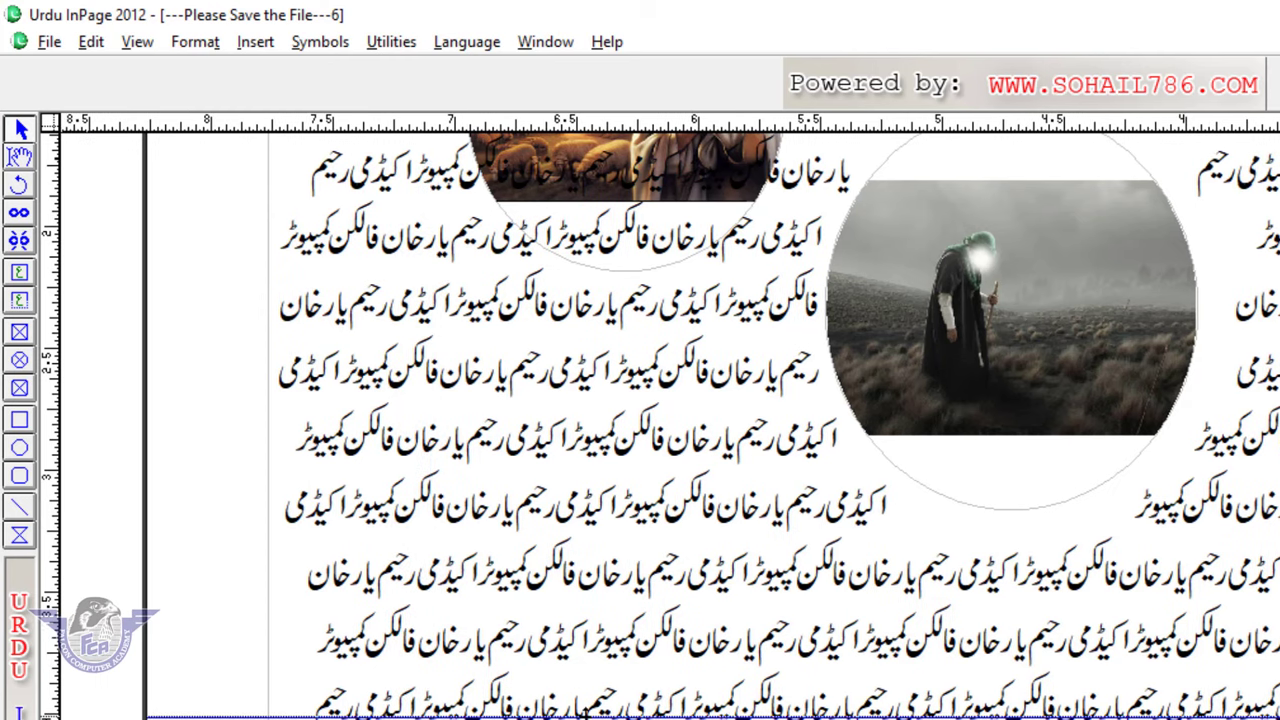
{"action": "scroll", "coordinate": [920, 435], "scroll_direction": "up", "scroll_amount": 3}
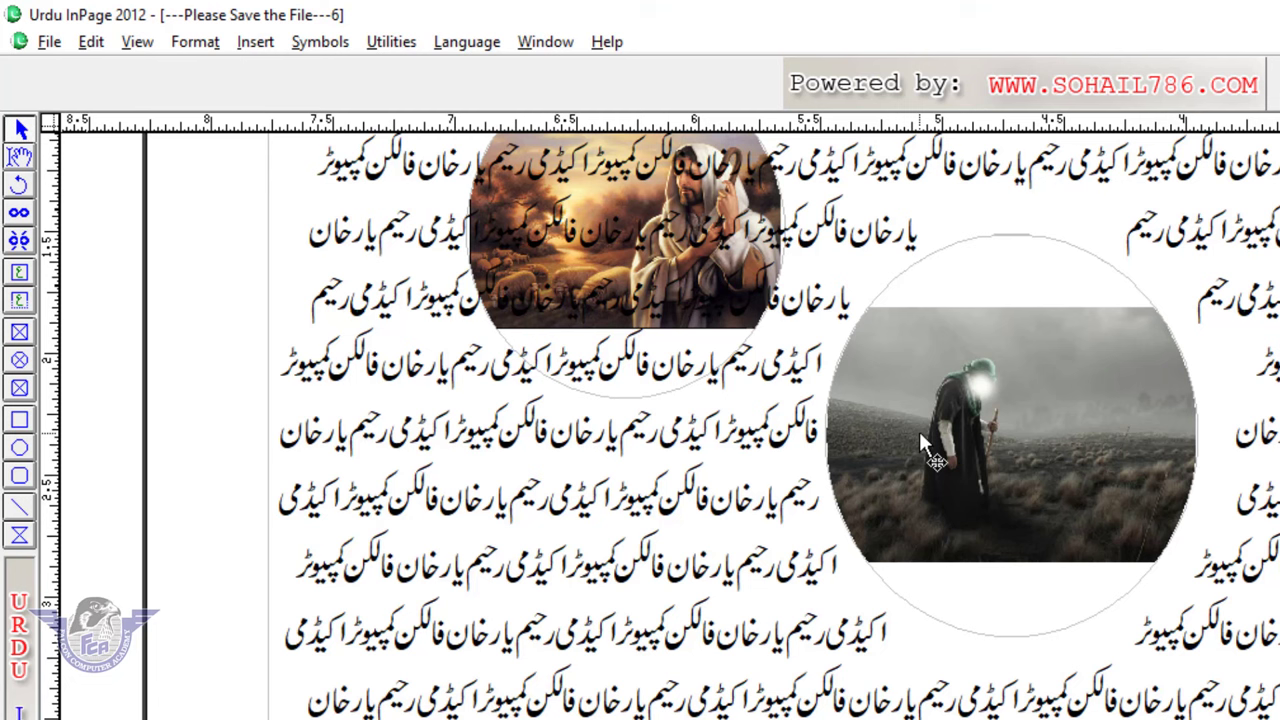
{"action": "left_click", "coordinate": [137, 42]}
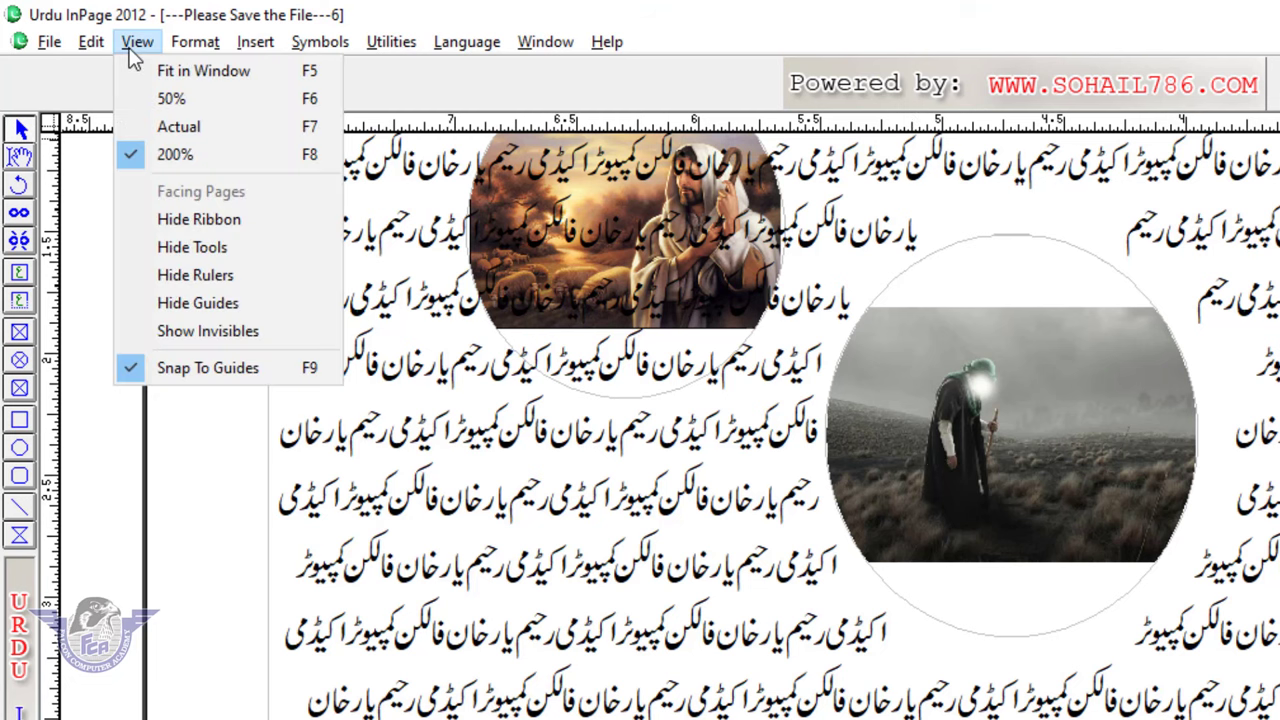
- Show invisible marks with Ctrl+Shift+8, select a tab and its dotted leader, and toggle Snap To Guides
{"action": "left_click", "coordinate": [245, 368]}
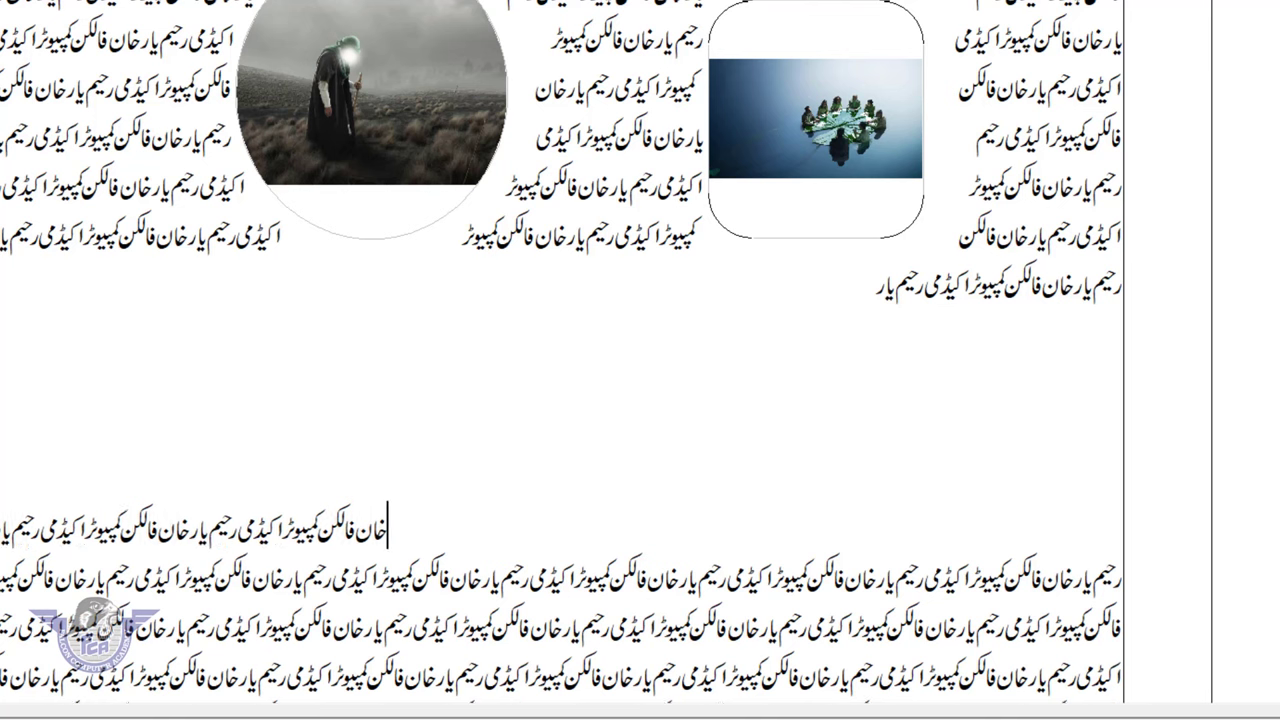
{"action": "key", "text": "ctrl+shift+8"}
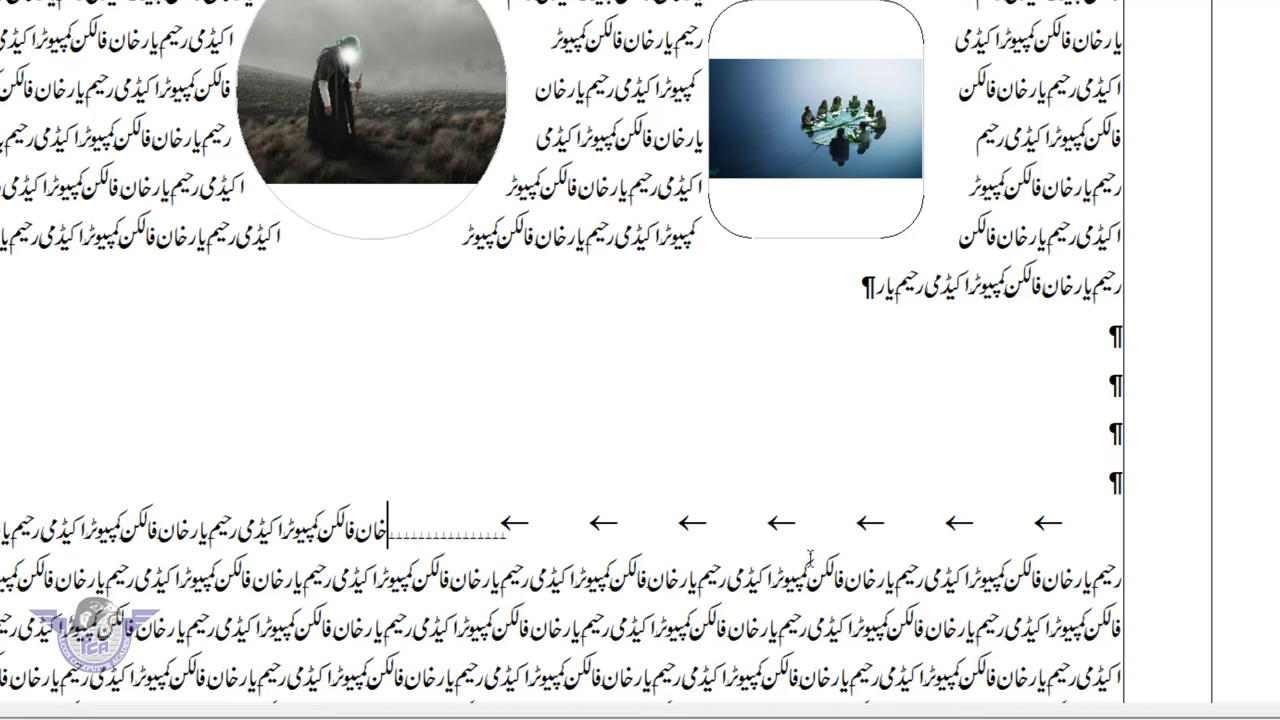
{"action": "left_click_drag", "start_coordinate": [676, 522], "coordinate": [782, 523]}
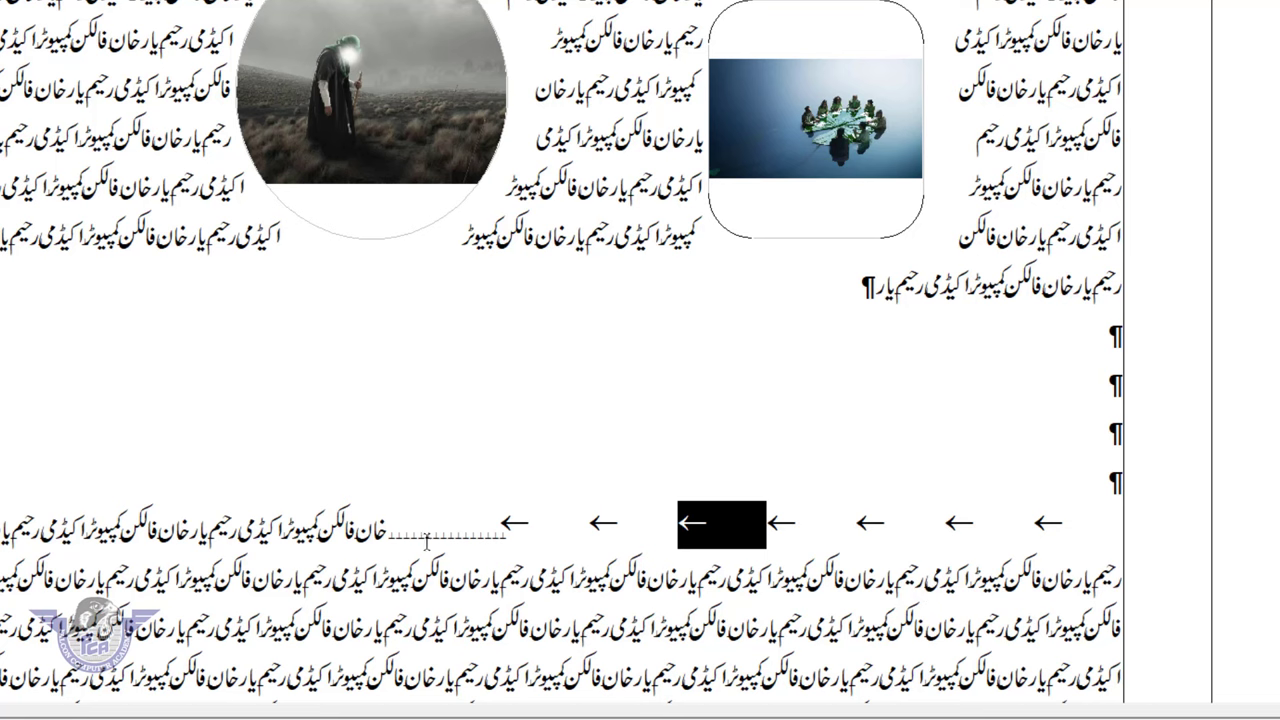
{"action": "left_click_drag", "start_coordinate": [426, 537], "coordinate": [455, 541]}
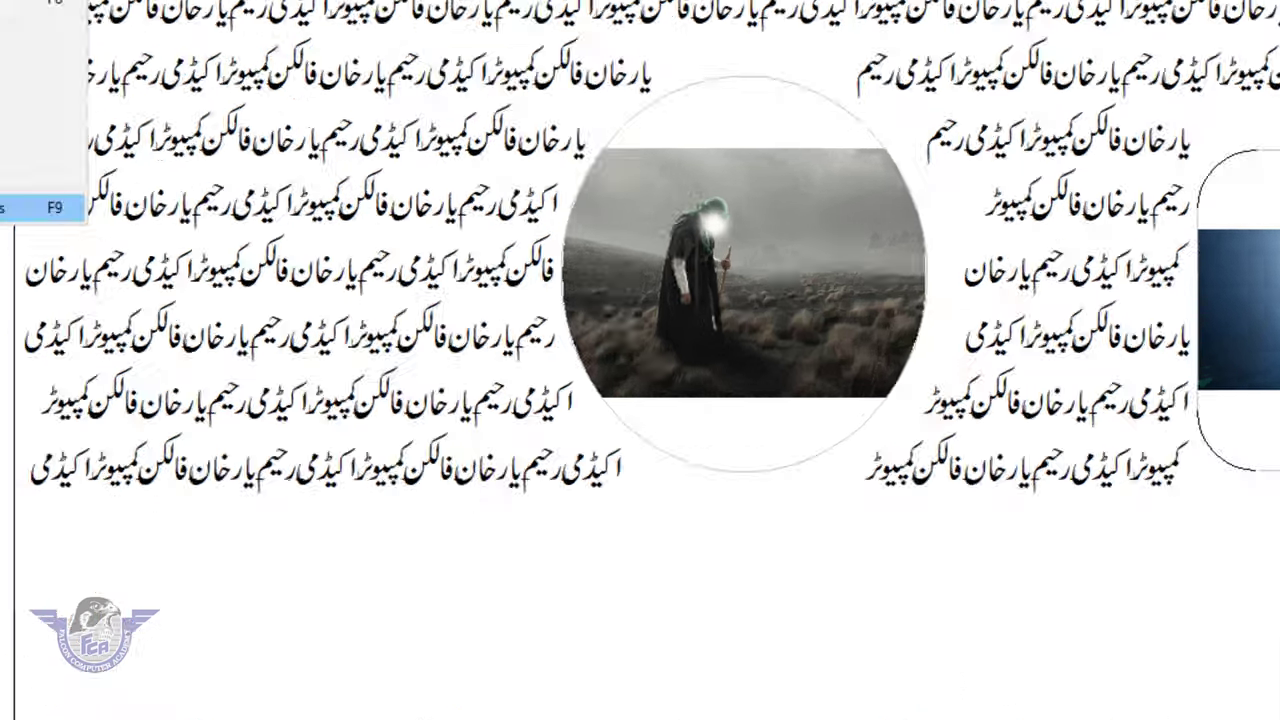
{"action": "left_click", "coordinate": [197, 57]}
{"action": "left_click", "coordinate": [366, 563]}
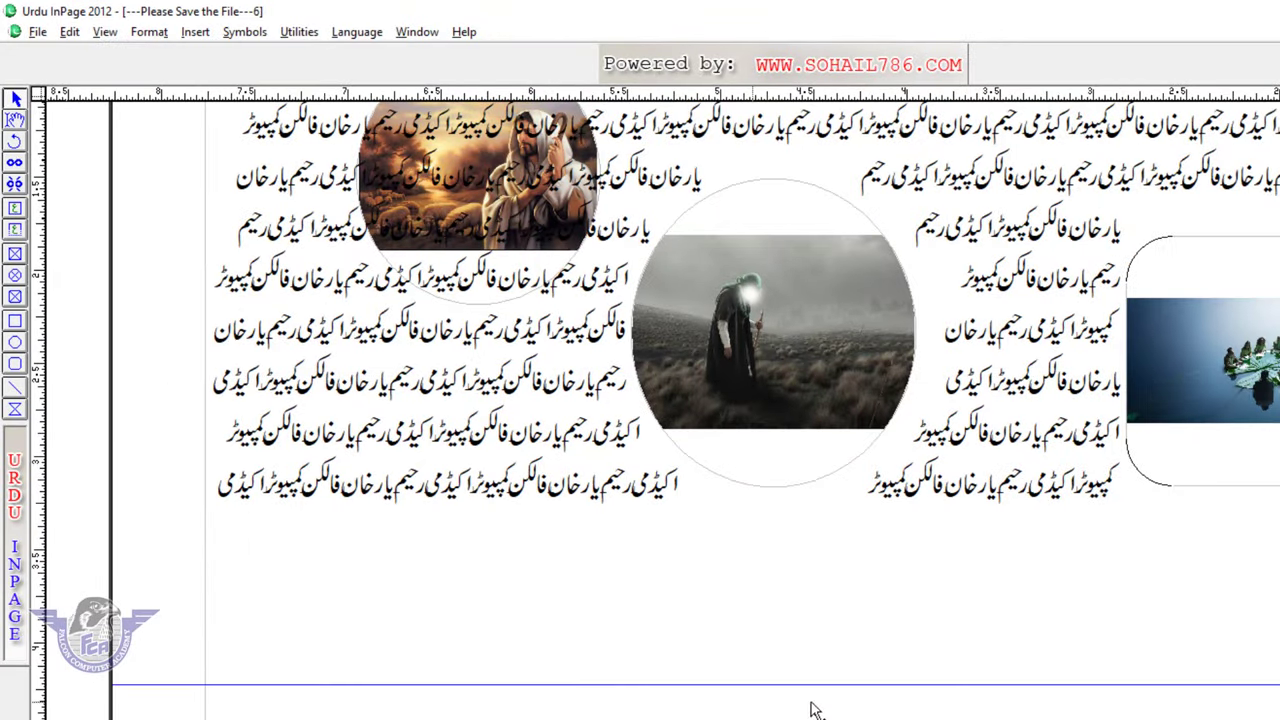
- Delete the circular robed-figure photo and move the meeting photo below the text
{"action": "left_click", "coordinate": [791, 347]}
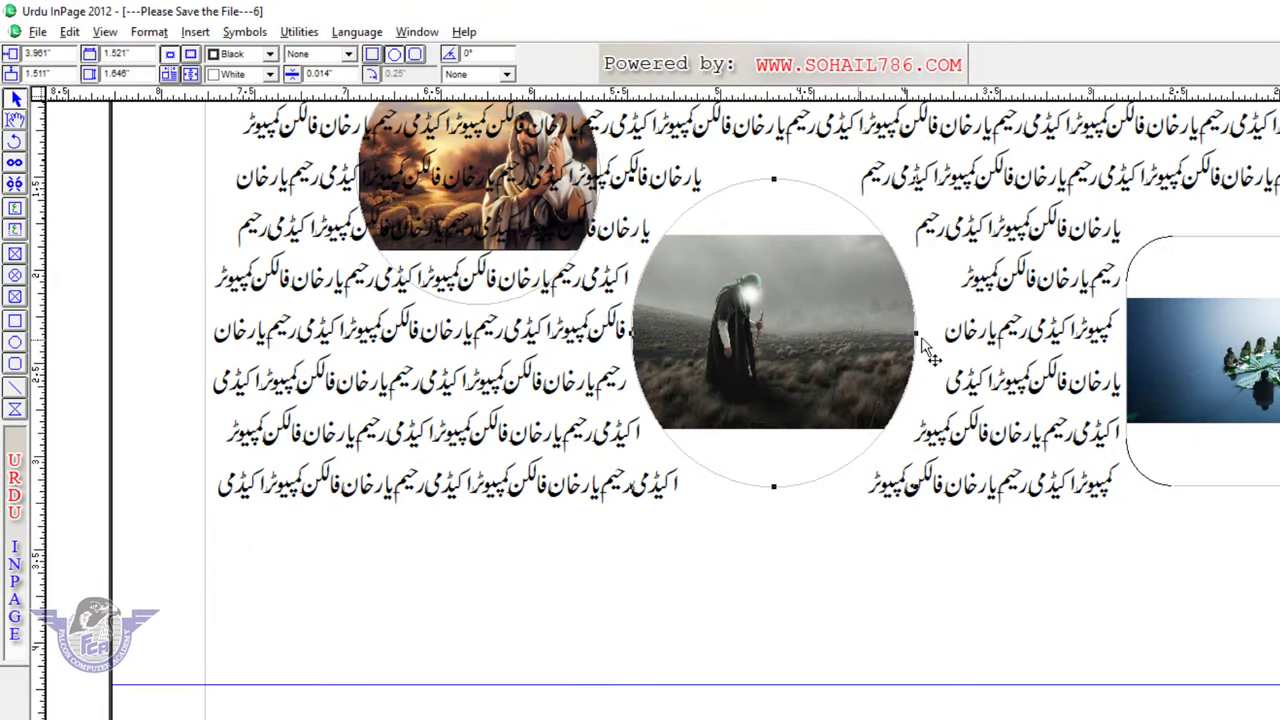
{"action": "key", "text": "Delete"}
{"action": "left_click", "coordinate": [1212, 409]}
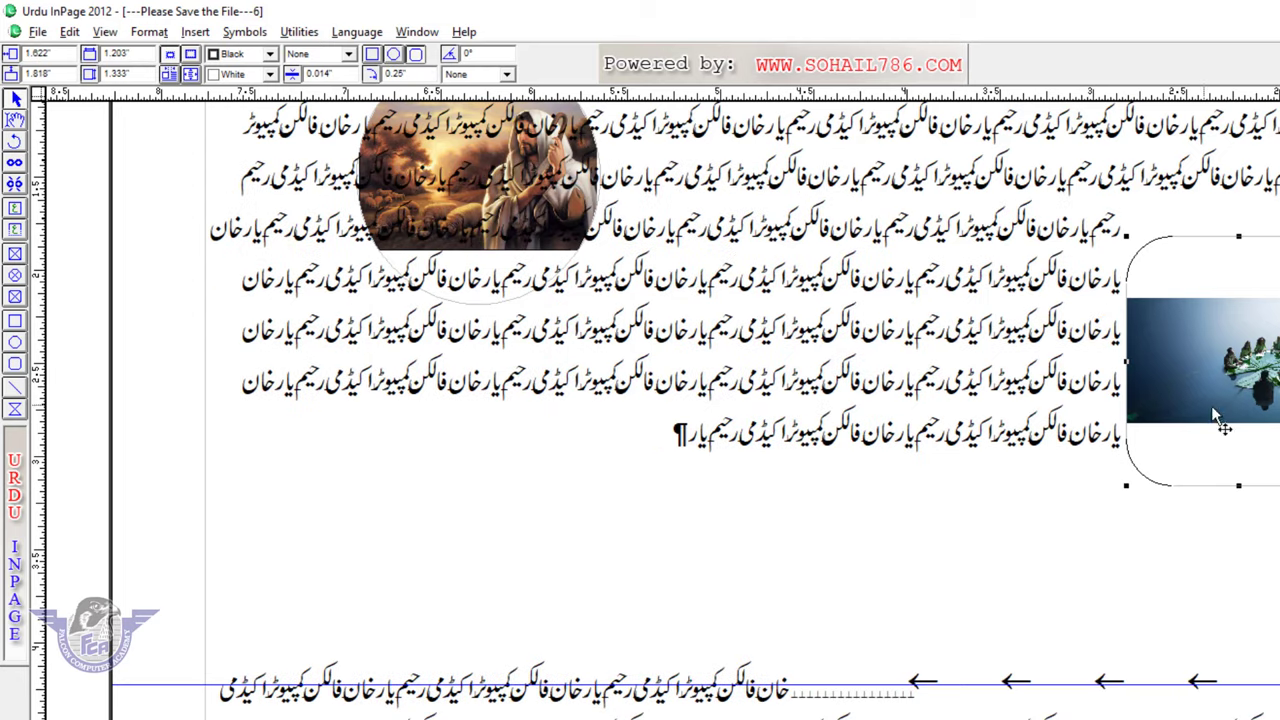
{"action": "left_click_drag", "start_coordinate": [1212, 410], "coordinate": [530, 560]}
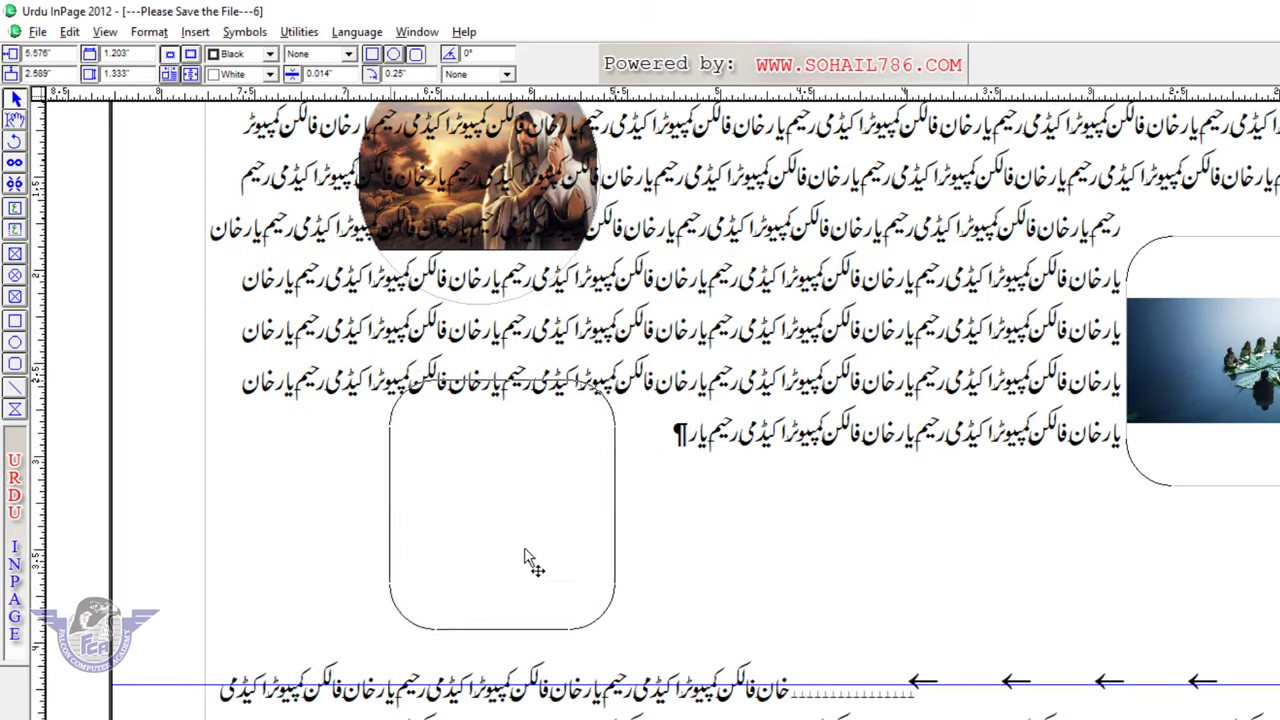
{"action": "left_click_drag", "start_coordinate": [530, 560], "coordinate": [550, 598]}
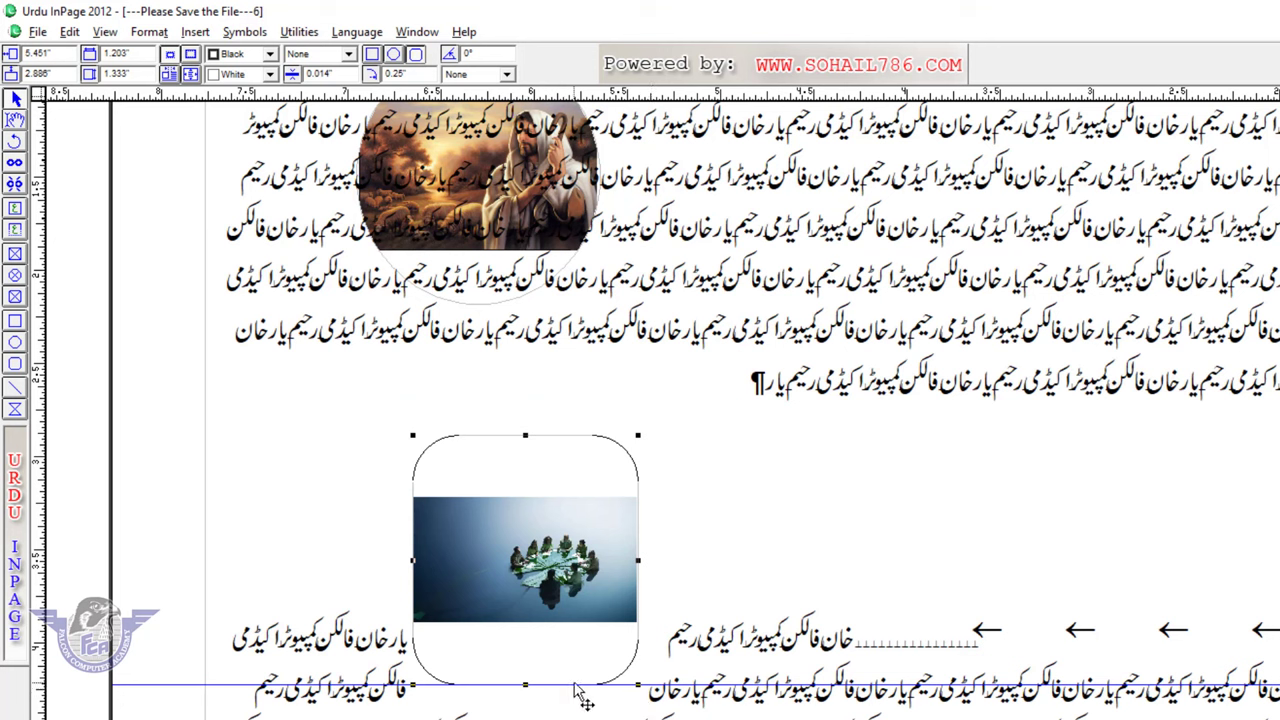
- Draw an oval frame beside the meeting photo and a circle frame at the right edge
{"action": "left_click", "coordinate": [15, 276]}
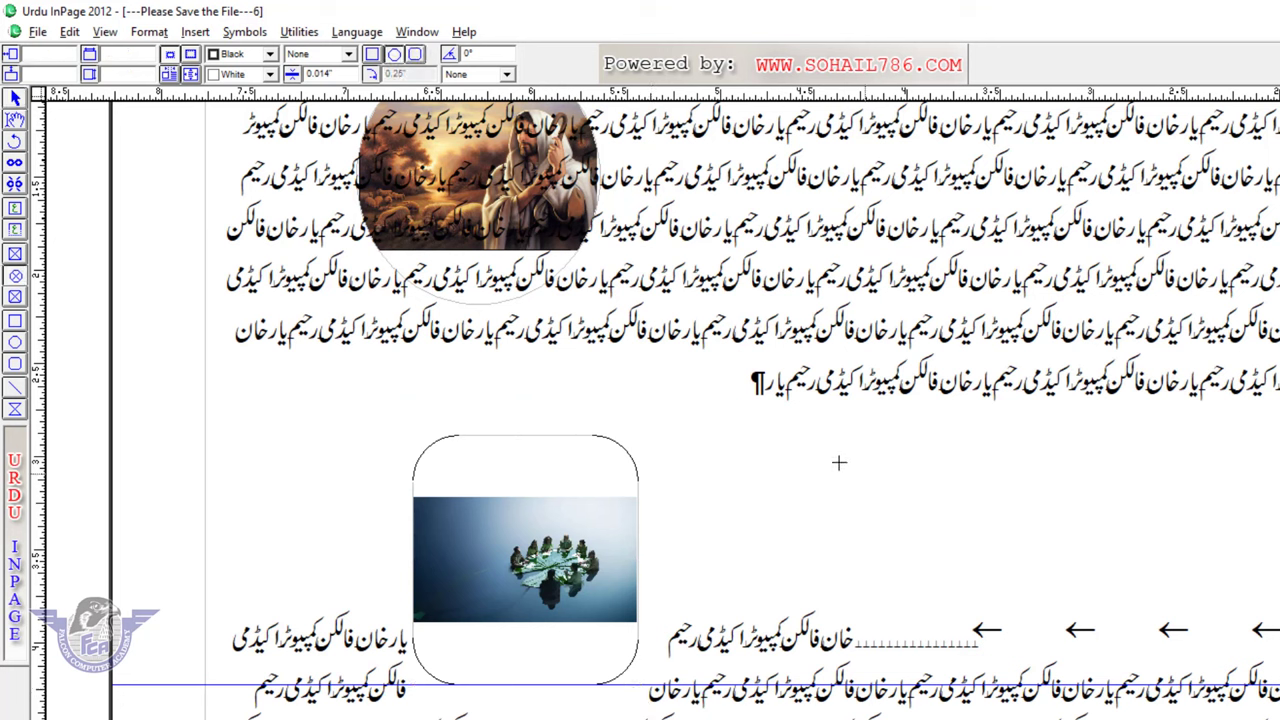
{"action": "mouse_move", "coordinate": [808, 448]}
{"action": "left_mouse_down"}
{"action": "mouse_move", "coordinate": [982, 686]}
{"action": "mouse_move", "coordinate": [1018, 686]}
{"action": "left_mouse_up"}
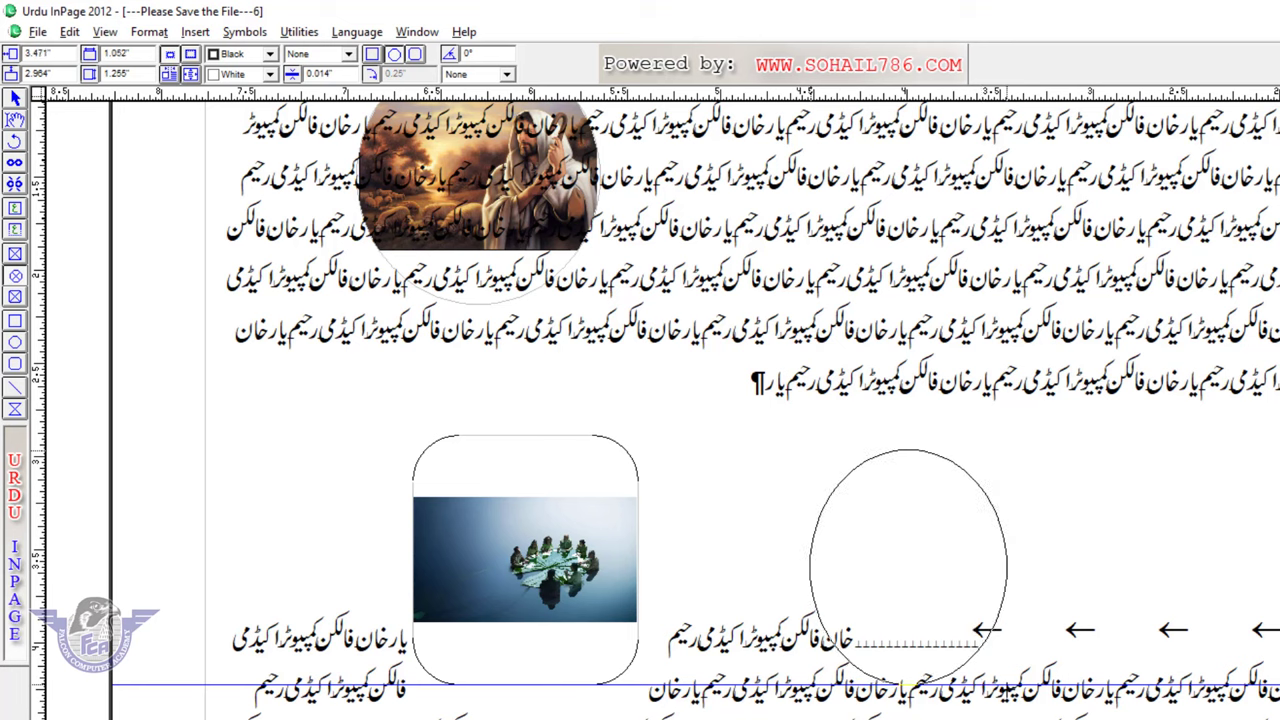
{"action": "left_click", "coordinate": [104, 31]}
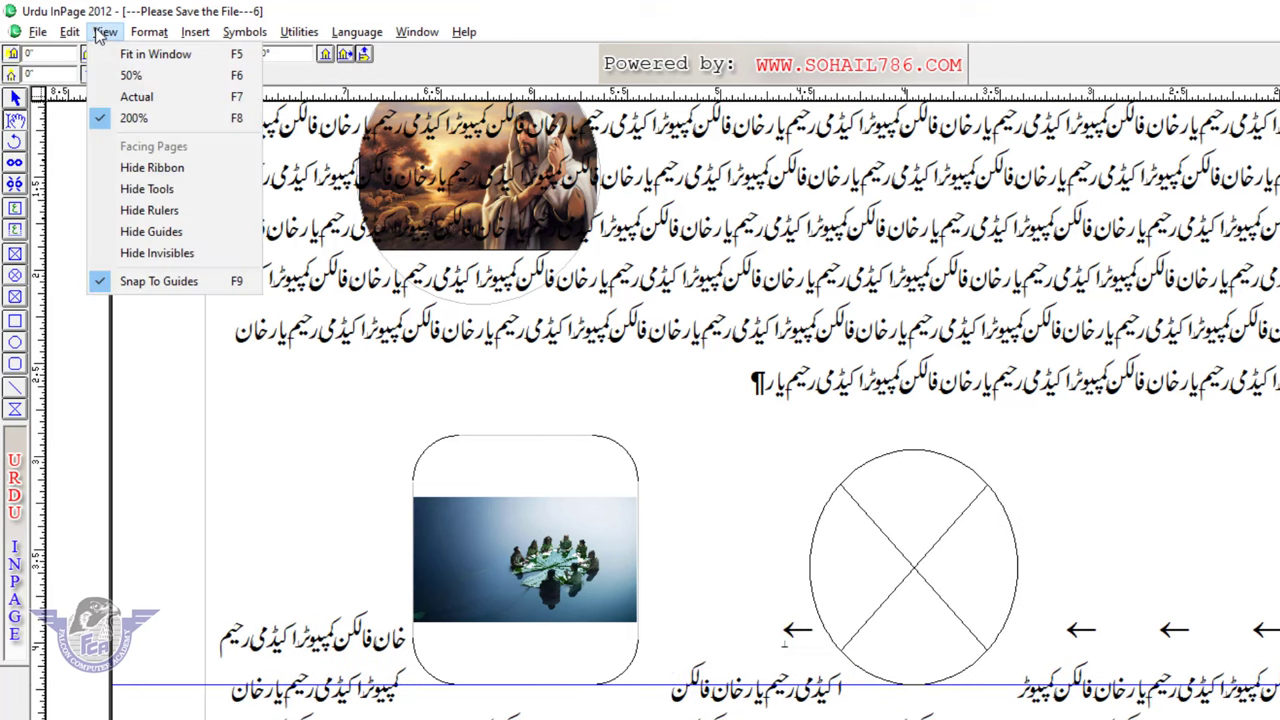
{"action": "left_click", "coordinate": [176, 281]}
{"action": "left_click", "coordinate": [15, 275]}
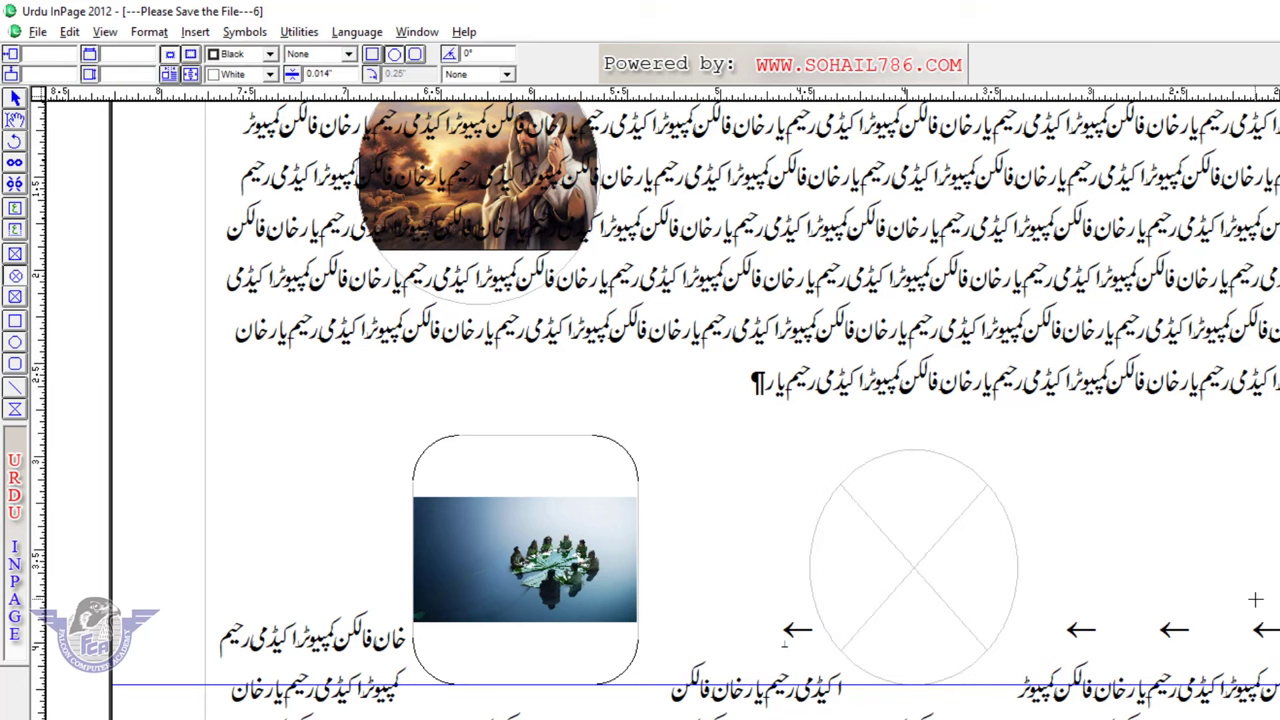
{"action": "left_click_drag", "start_coordinate": [1138, 484], "coordinate": [1279, 696]}
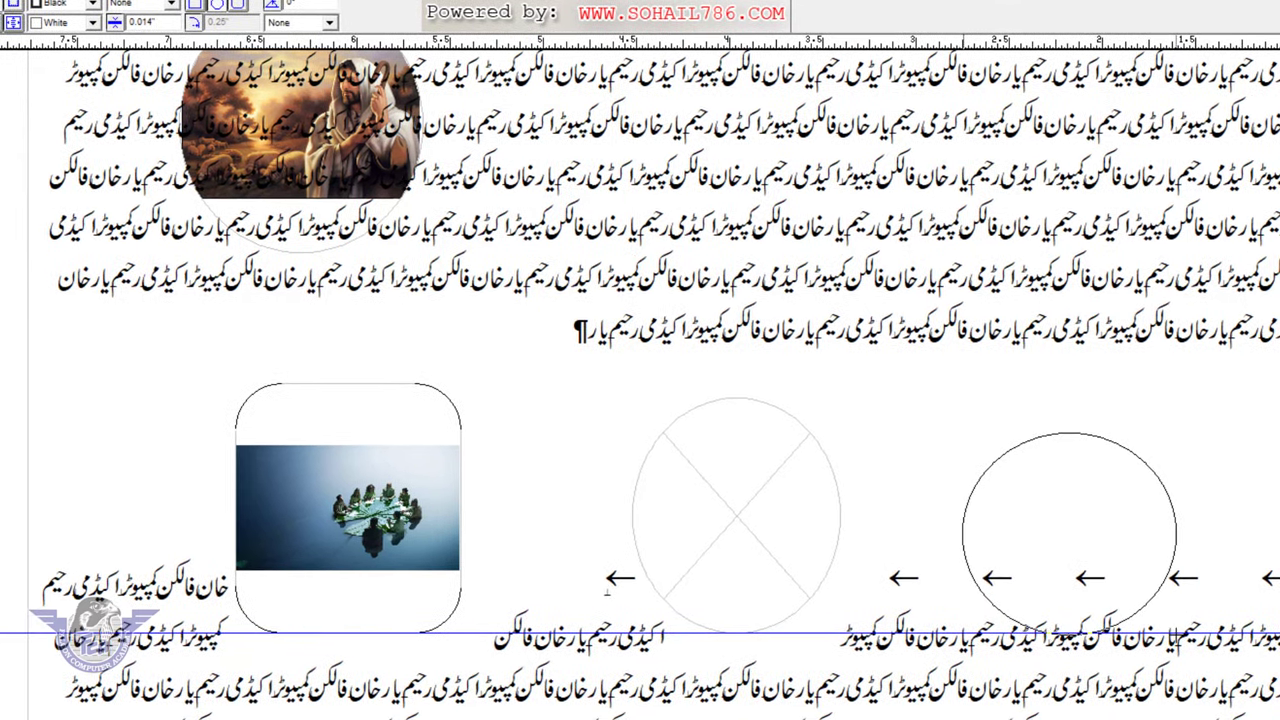
{"action": "left_click_drag", "start_coordinate": [1176, 634], "coordinate": [1177, 624]}
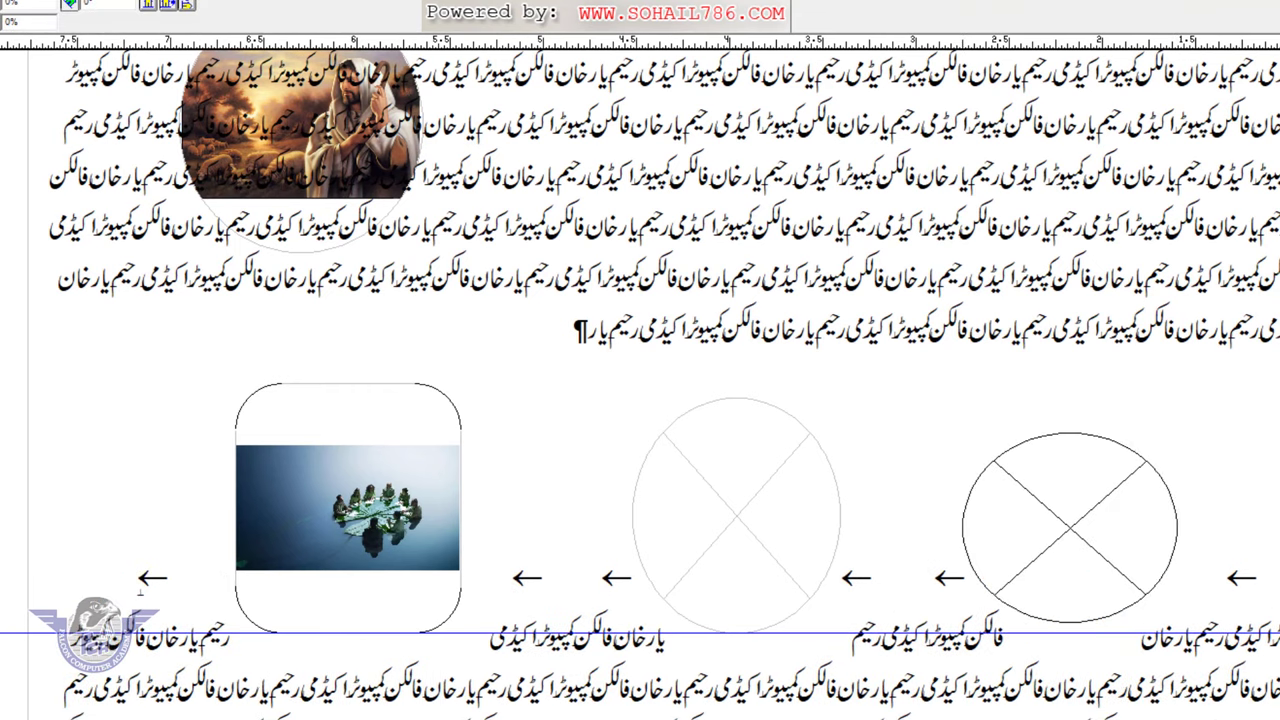
- Toggle Snap To Guides and draw a rounded-rectangle frame left of the meeting photo
{"action": "left_click", "coordinate": [38, 32]}
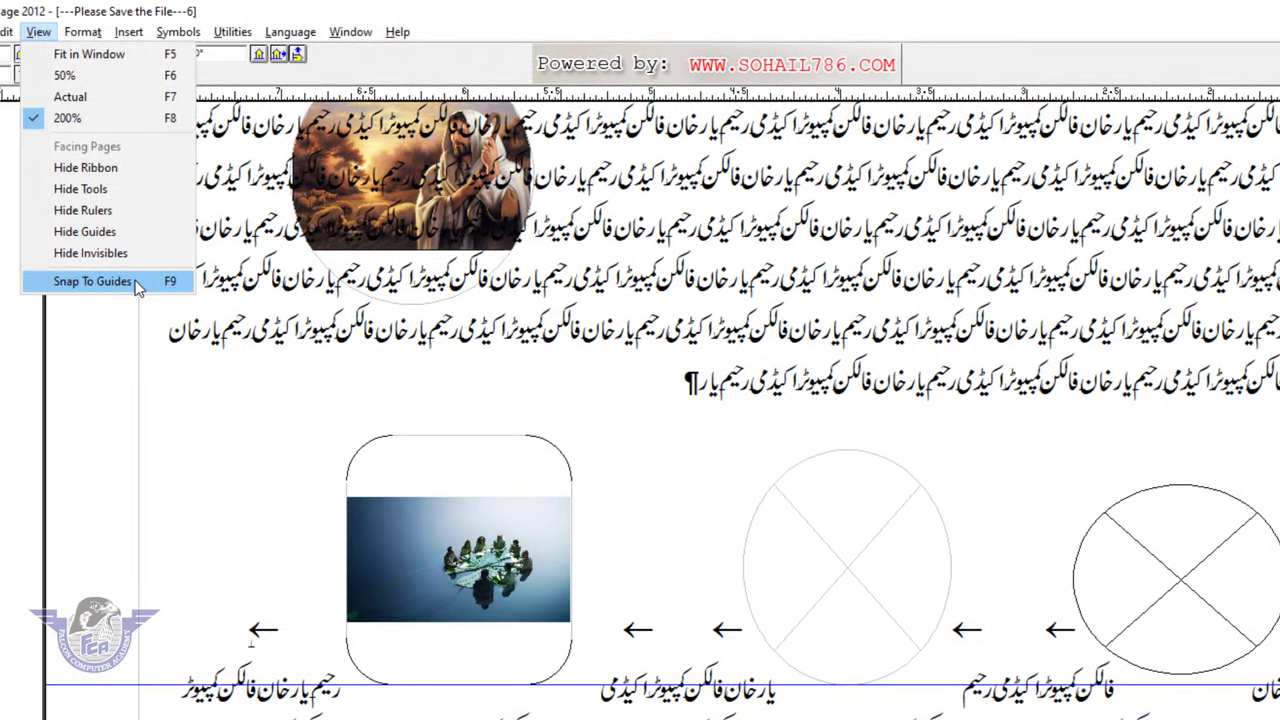
{"action": "left_click", "coordinate": [138, 284]}
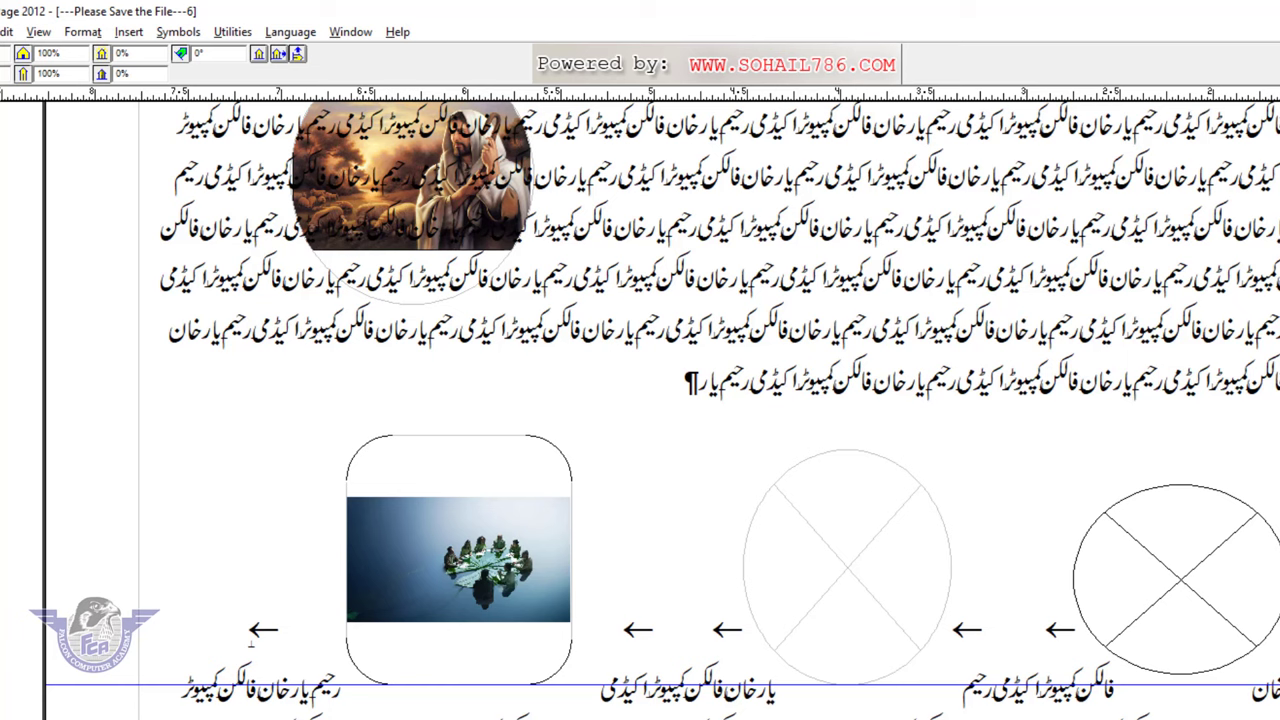
{"action": "left_click", "coordinate": [181, 523]}
{"action": "left_click_drag", "start_coordinate": [263, 603], "coordinate": [292, 684]}
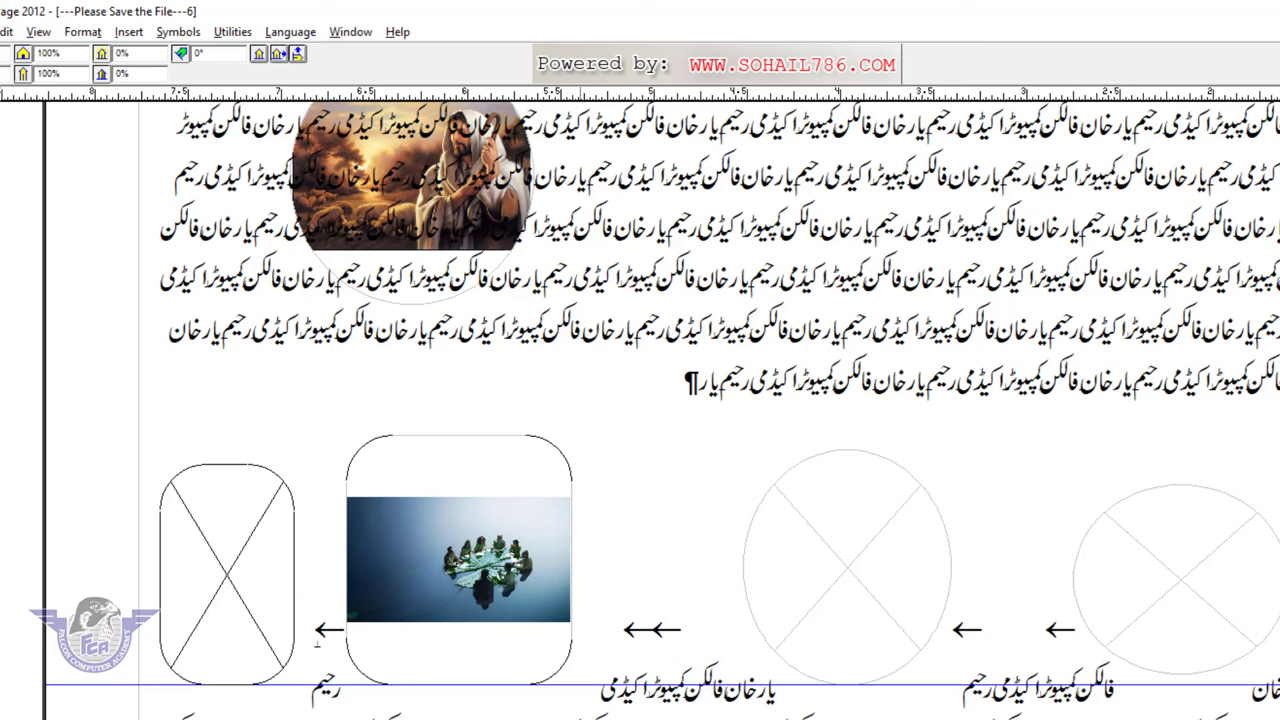
{"action": "left_click", "coordinate": [84, 33]}
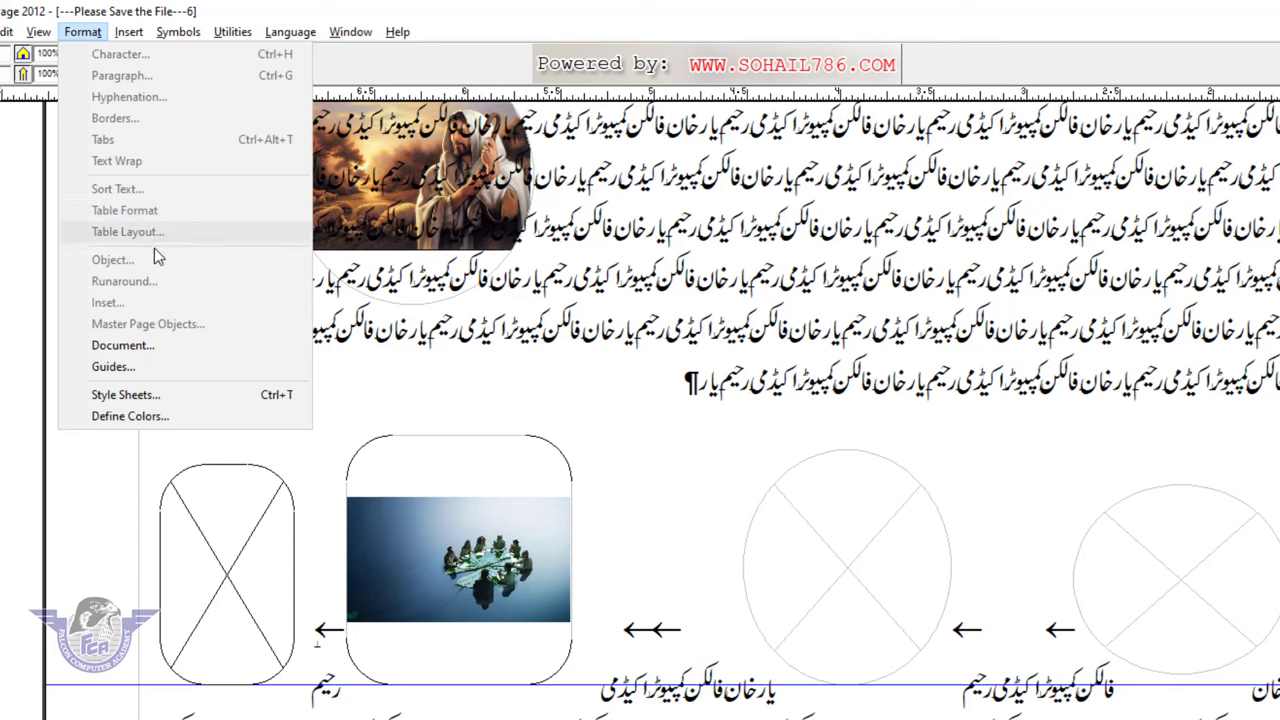
{"action": "left_click", "coordinate": [172, 346]}
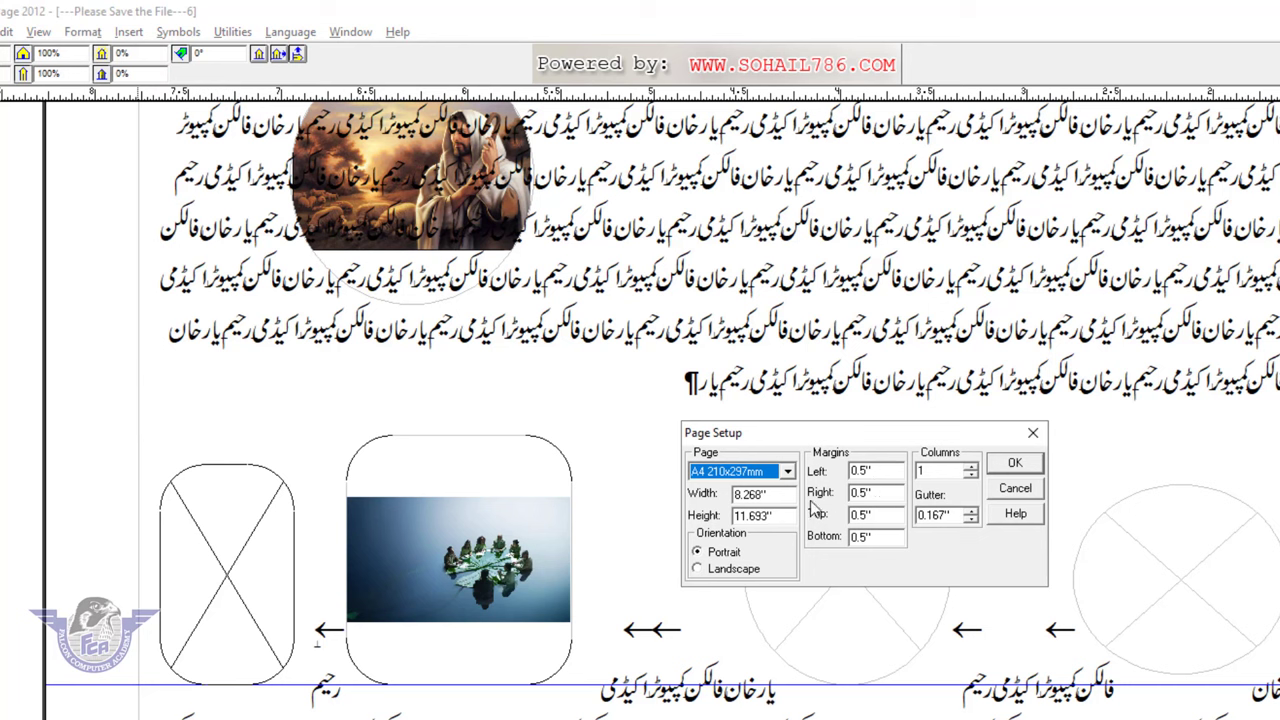
{"action": "left_click", "coordinate": [1020, 494]}
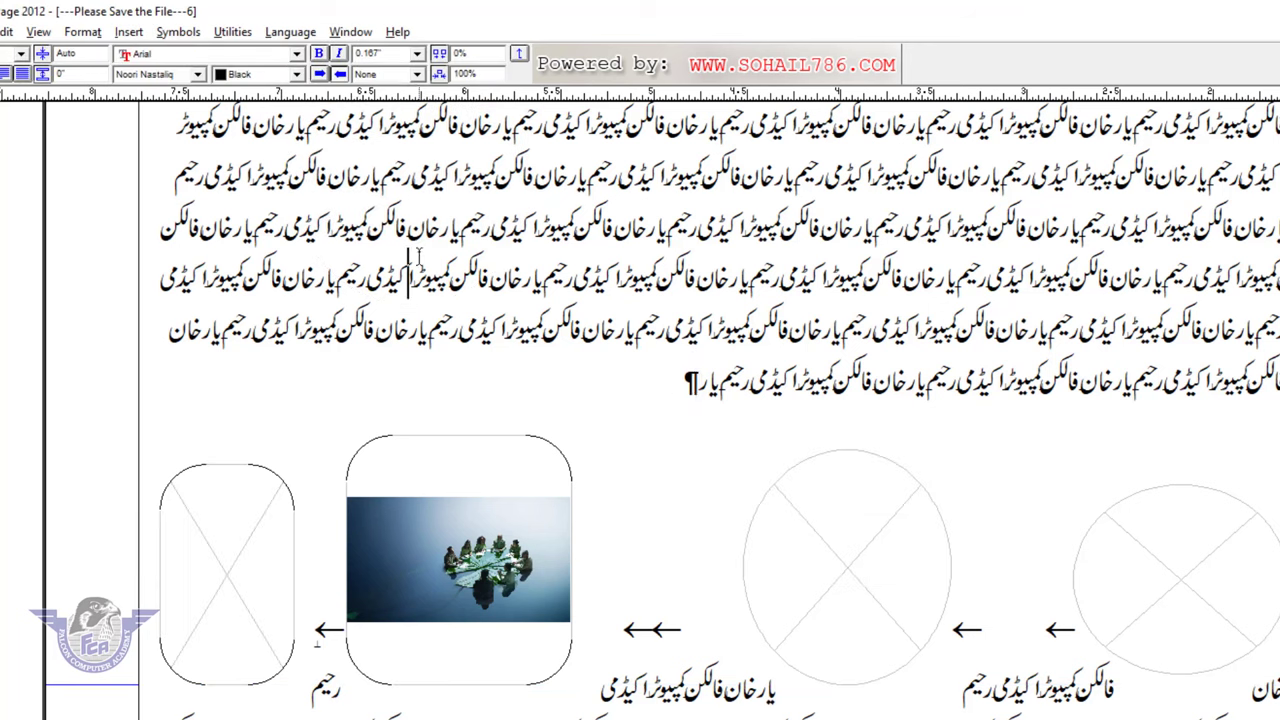
- Start a new document and type the symbol line +-x÷=%☆/......❁❁ﷲ
{"action": "left_click", "coordinate": [176, 36]}
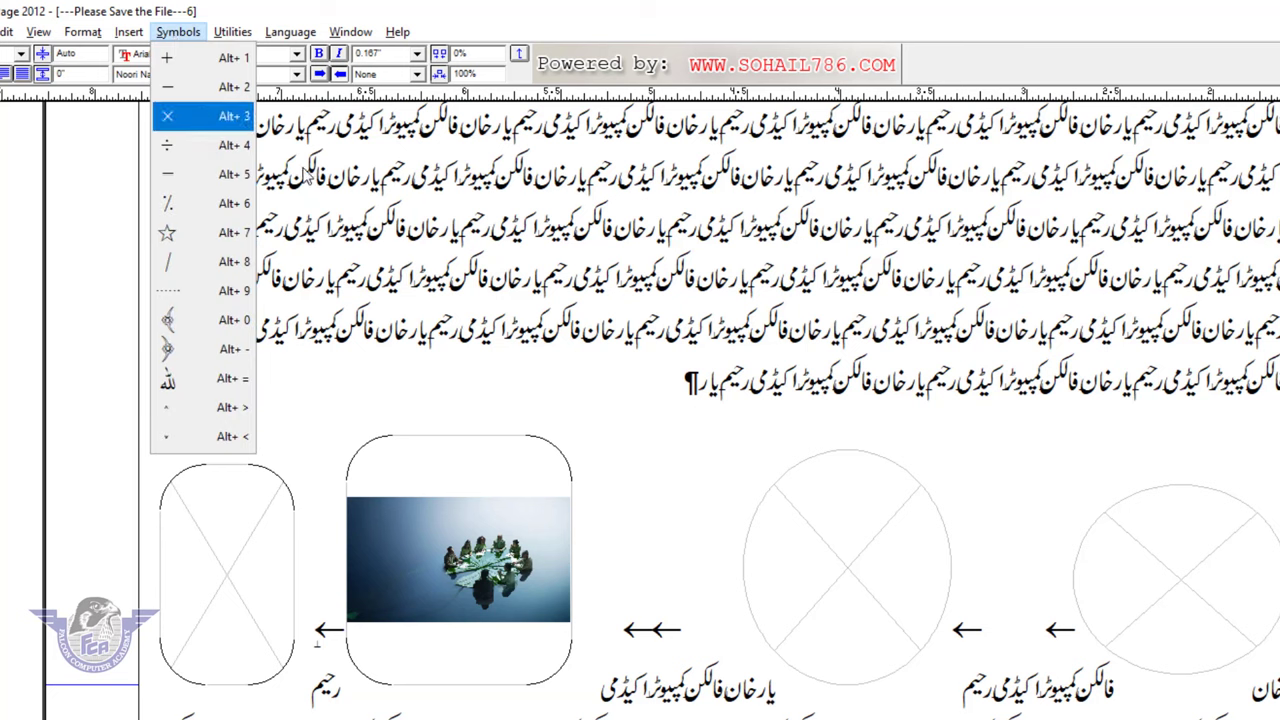
{"action": "left_click", "coordinate": [1075, 488]}
{"action": "left_click", "coordinate": [1016, 330]}
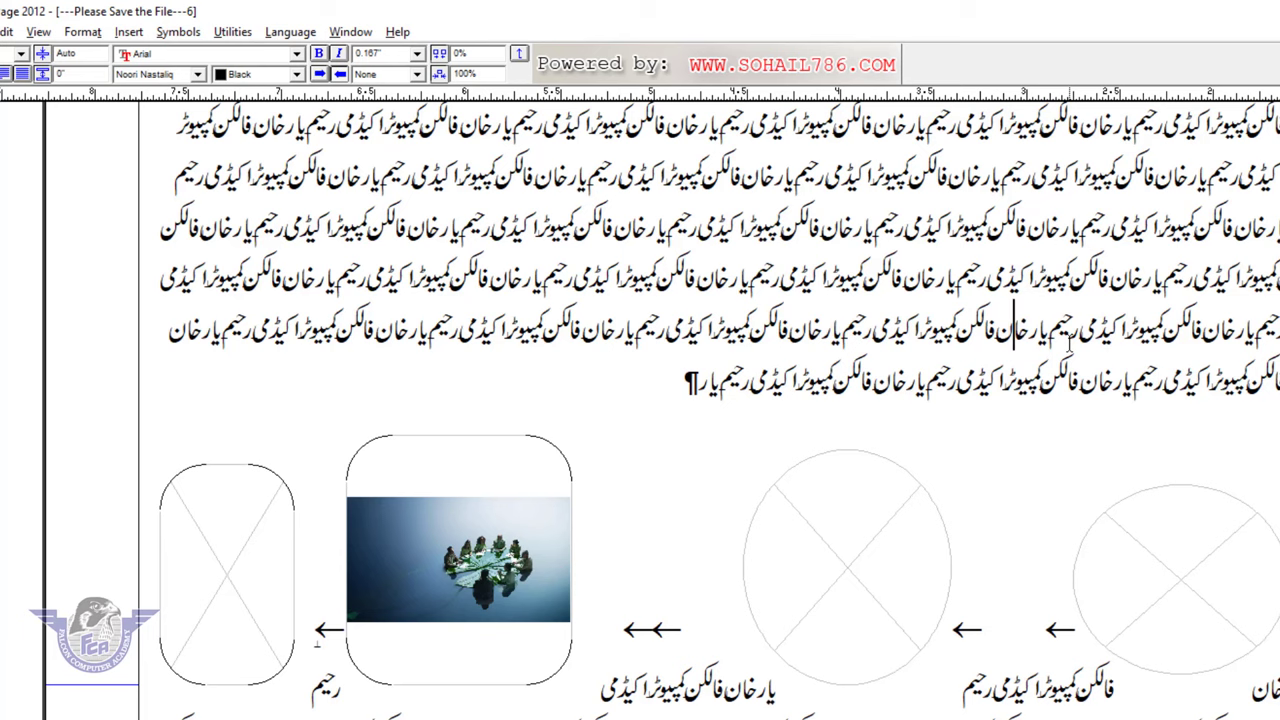
{"action": "key", "text": "ctrl+n"}
{"action": "key", "text": "Return"}
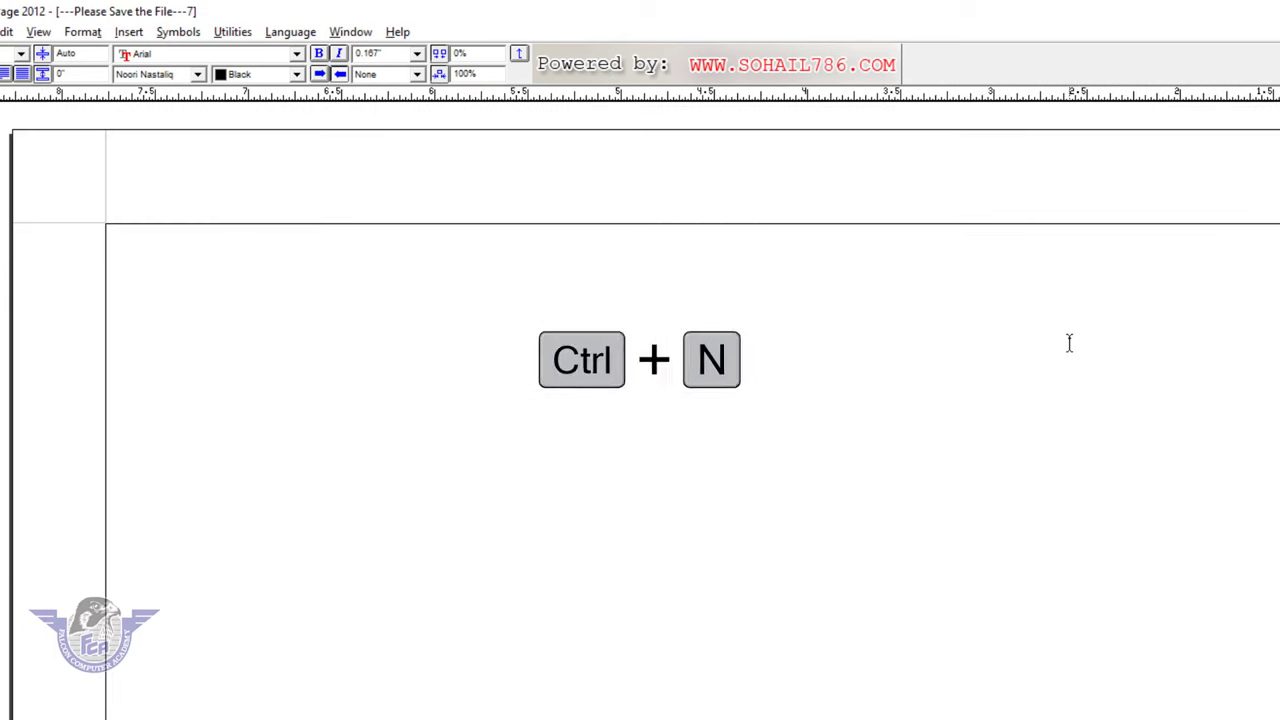
{"action": "type", "text": "+-"}
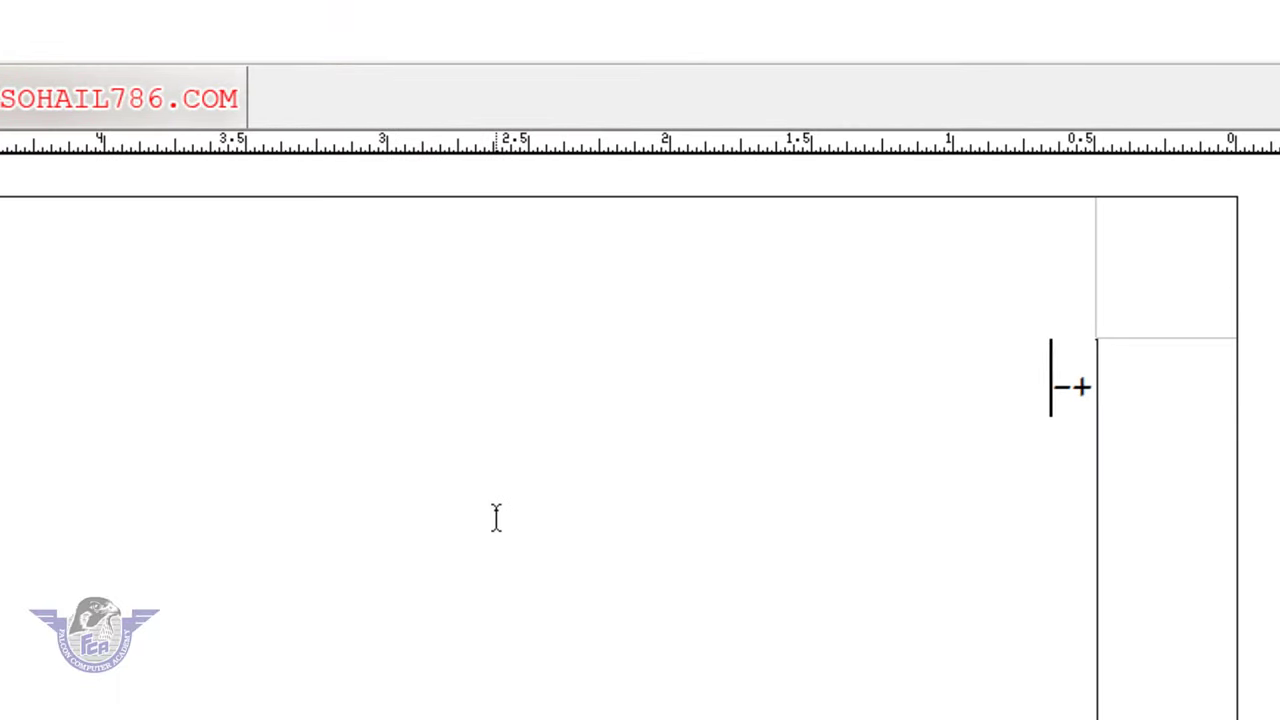
{"action": "type", "text": "x÷=%"}
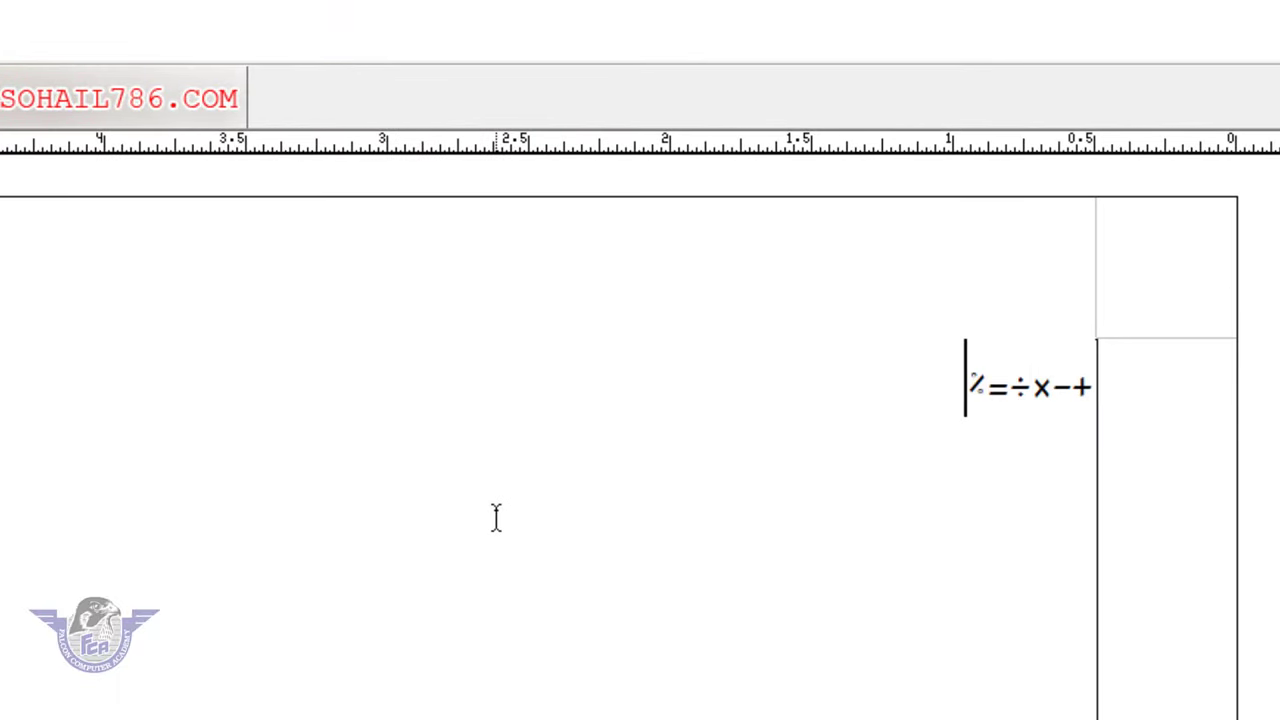
{"action": "type", "text": "☆/......❁"}
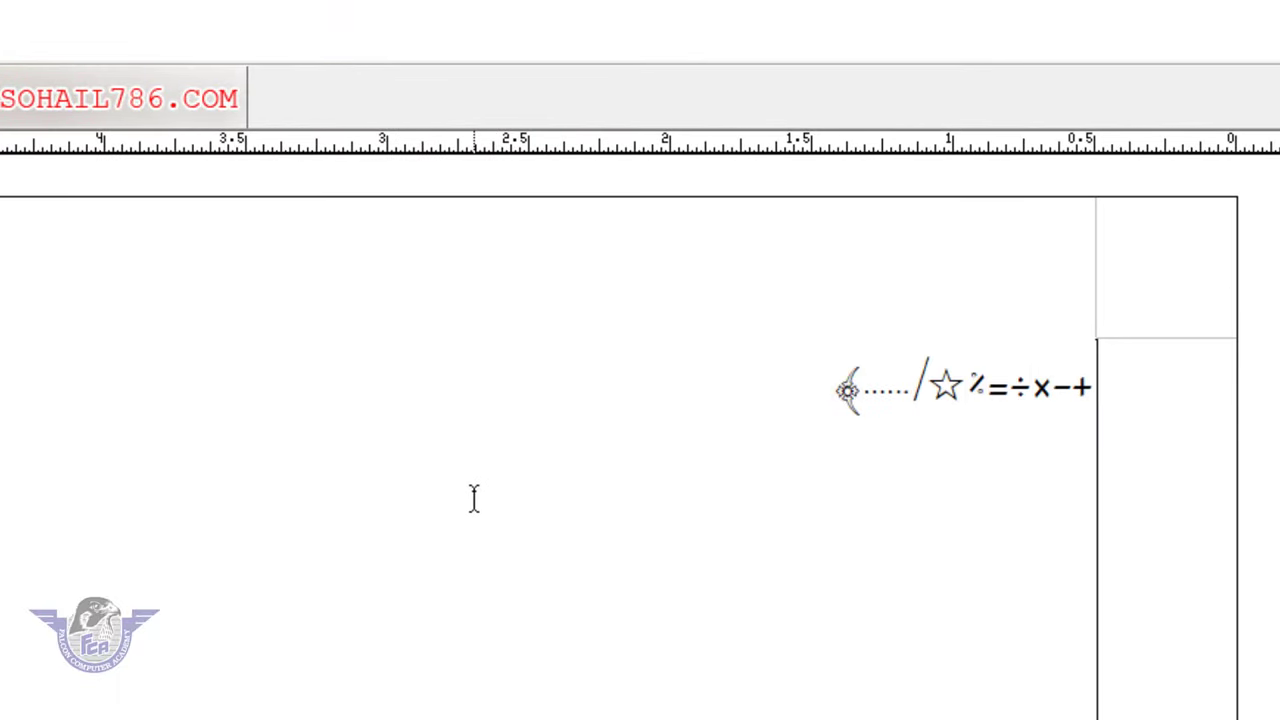
{"action": "type", "text": "❁ﷲ"}
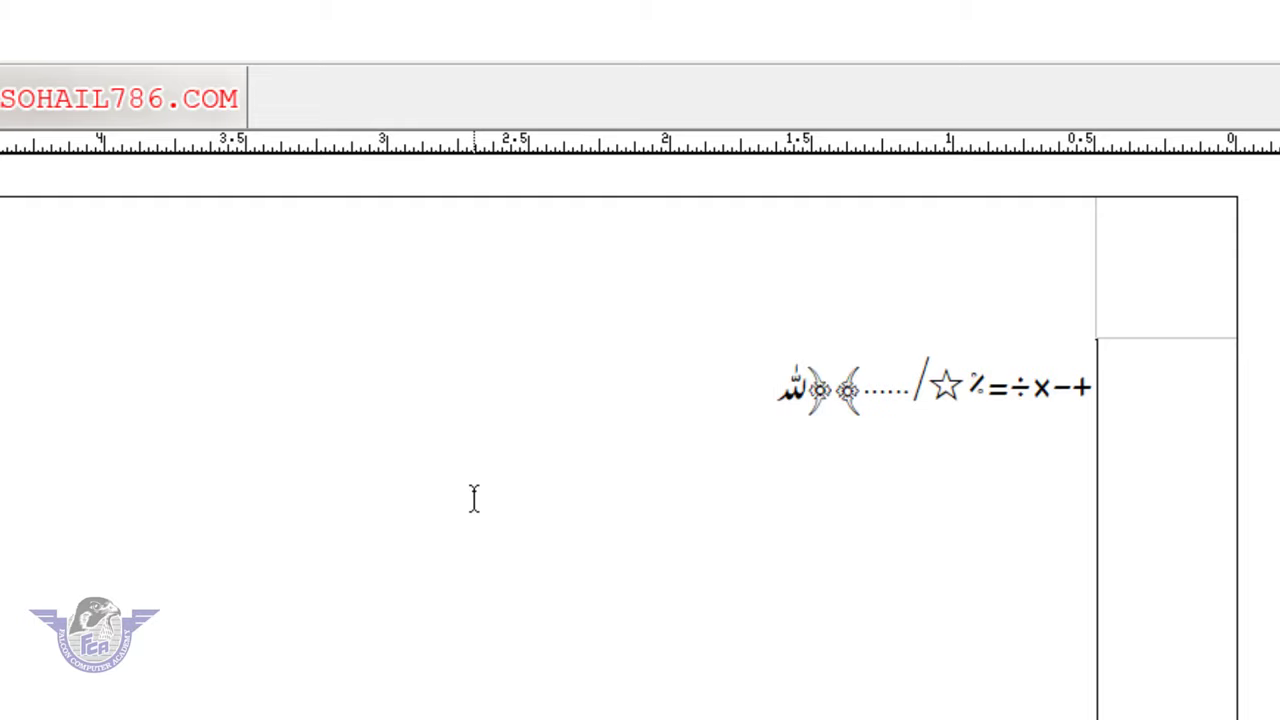
- Trim the line to the Allah glyph and set it in the Aswad font
{"action": "key", "text": "ctrl+a"}
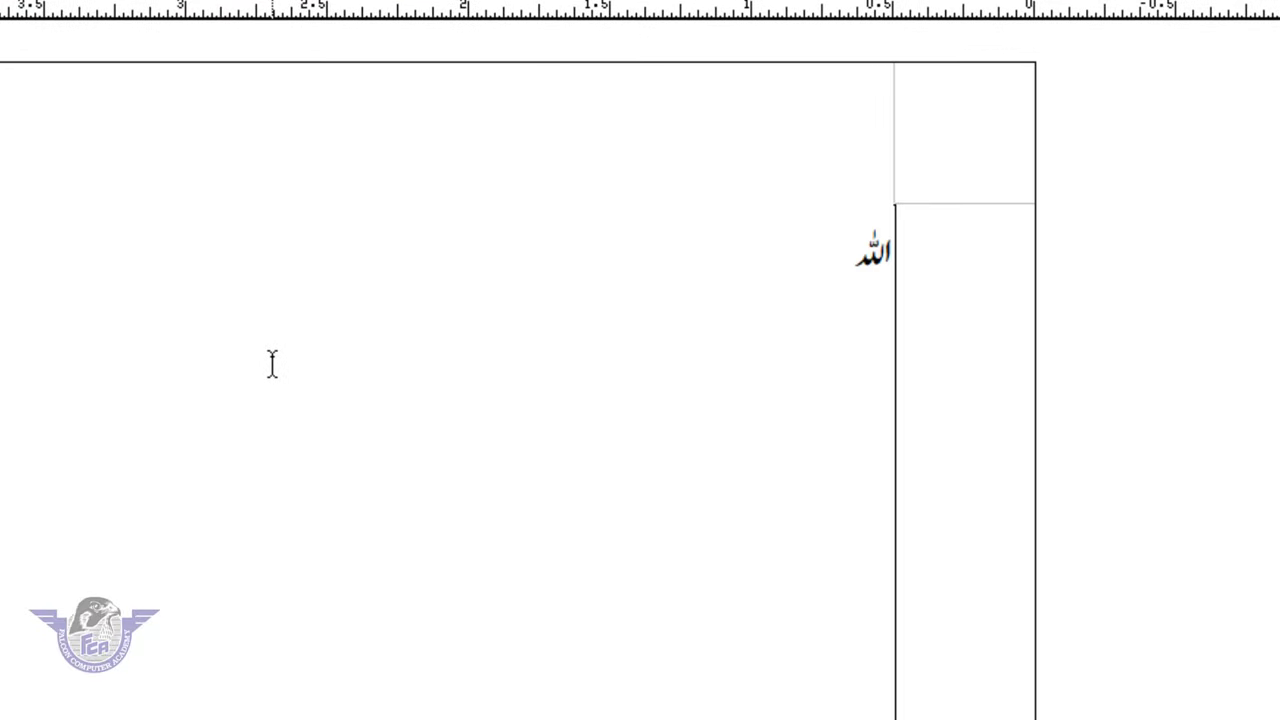
{"action": "key", "text": "ctrl+a"}
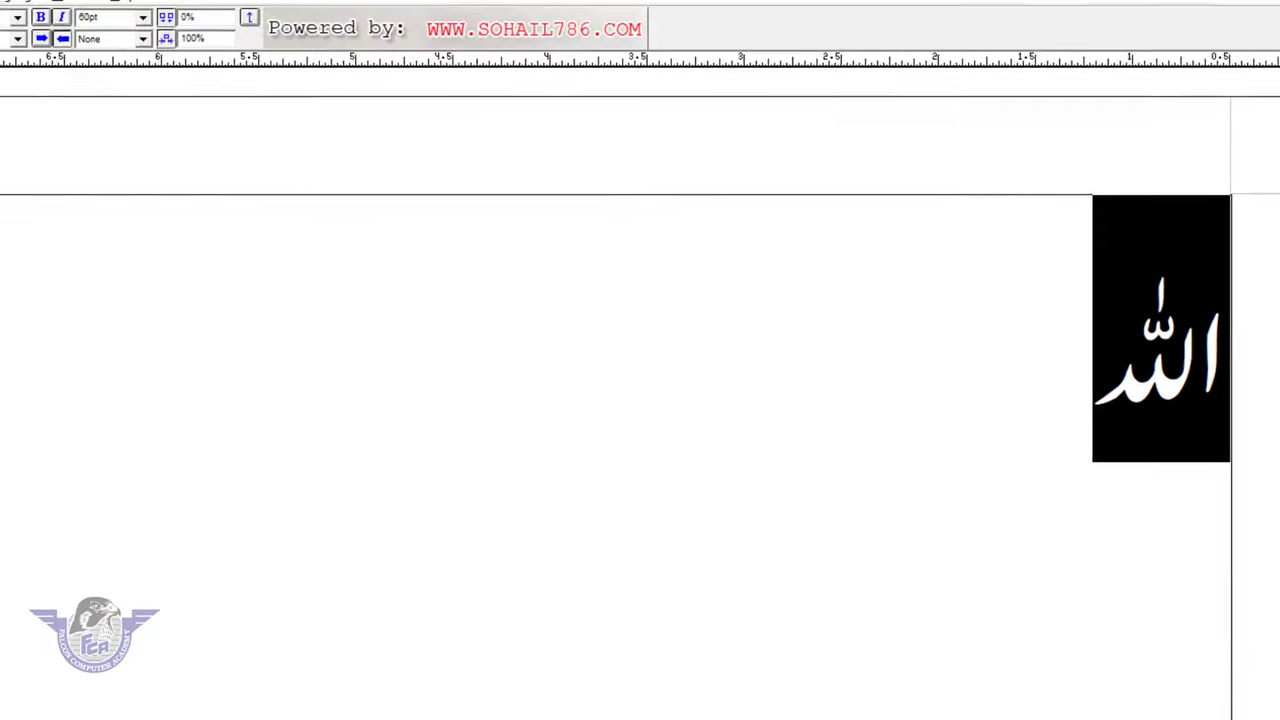
{"action": "left_click", "coordinate": [1208, 318]}
{"action": "key", "text": "ctrl+a"}
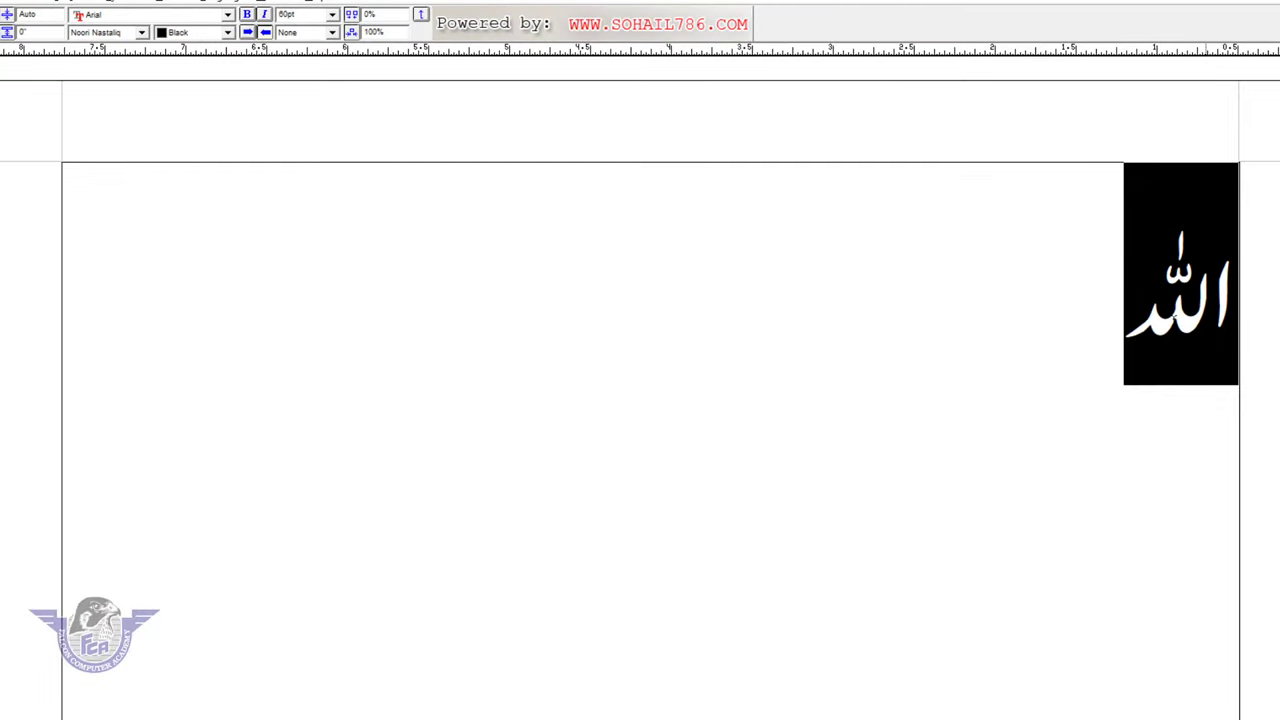
{"action": "left_click", "coordinate": [141, 32]}
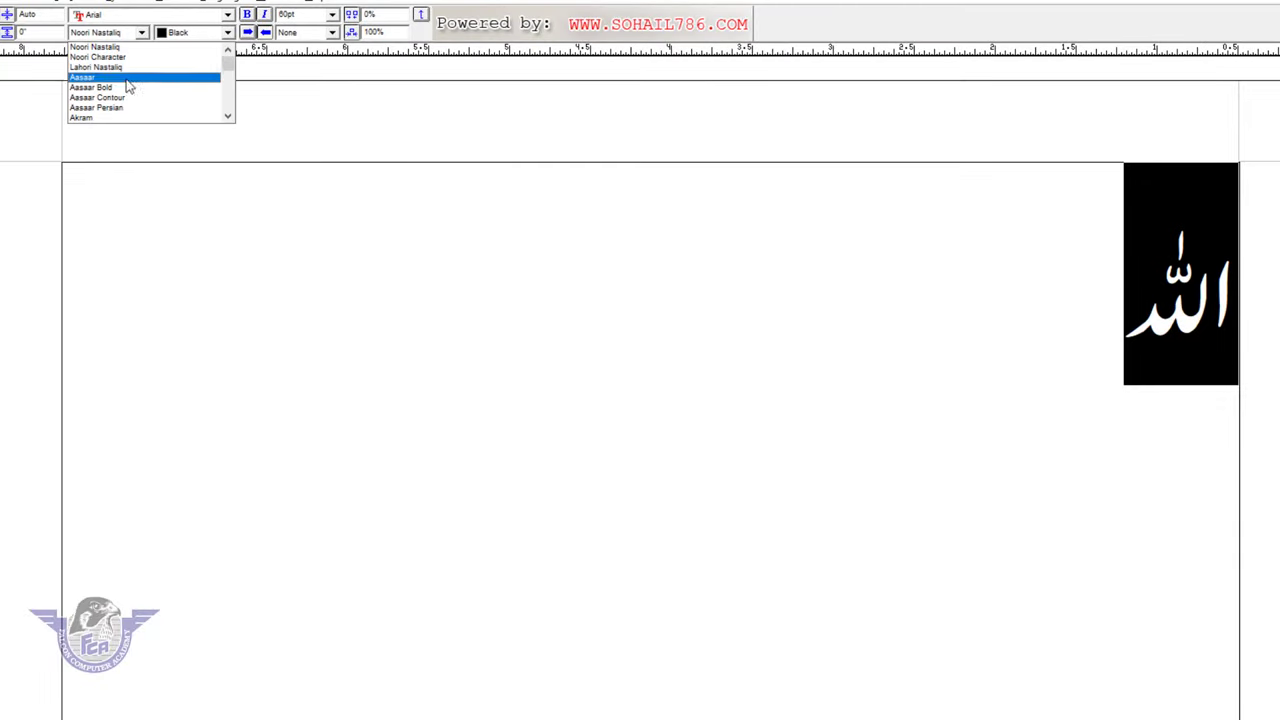
{"action": "scroll", "coordinate": [113, 120], "scroll_direction": "down", "scroll_amount": 2}
{"action": "left_click", "coordinate": [113, 120]}
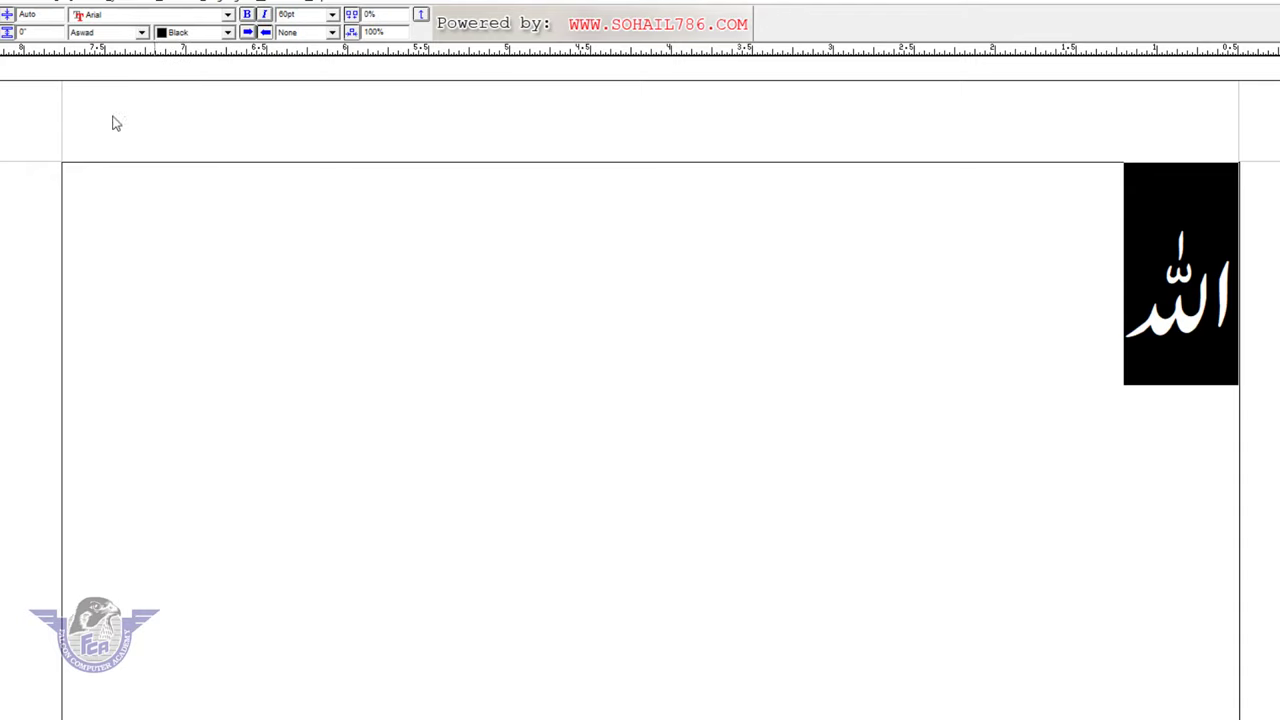
- Replace the selected Allah word with the ﷲ symbol from the special symbols list
{"action": "left_click", "coordinate": [1096, 344]}
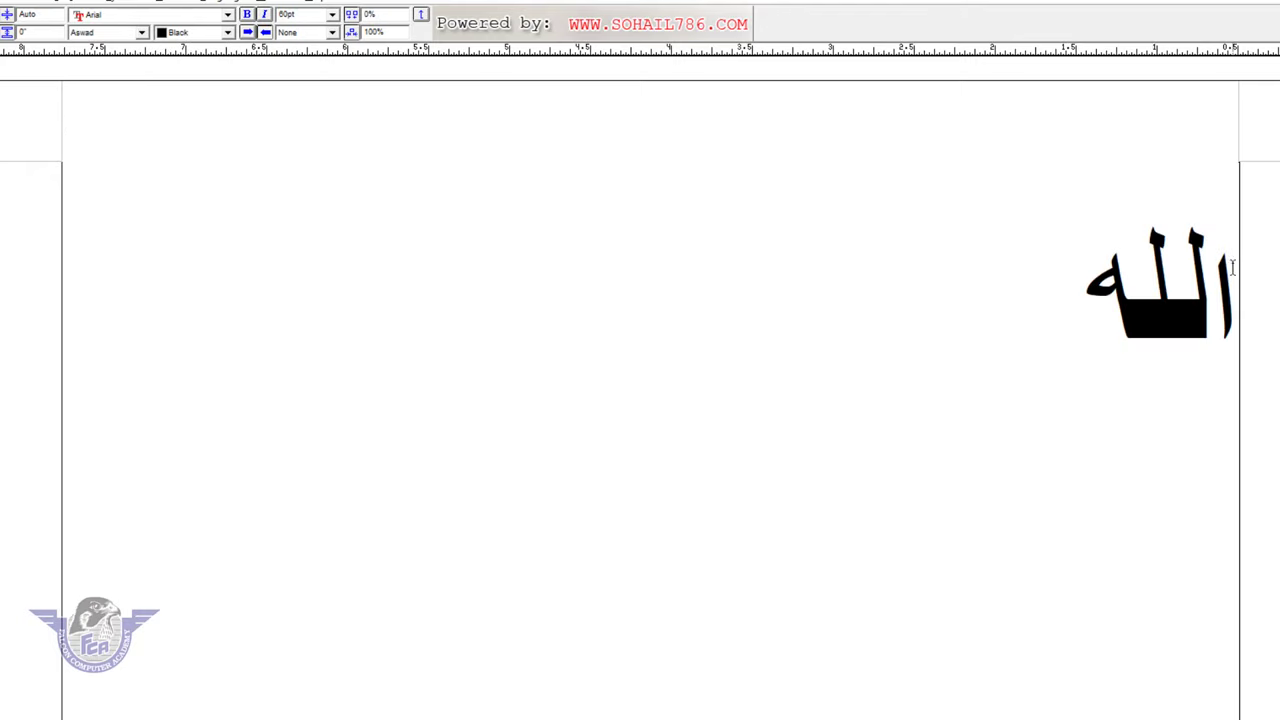
{"action": "left_click_drag", "start_coordinate": [1213, 290], "coordinate": [1080, 290]}
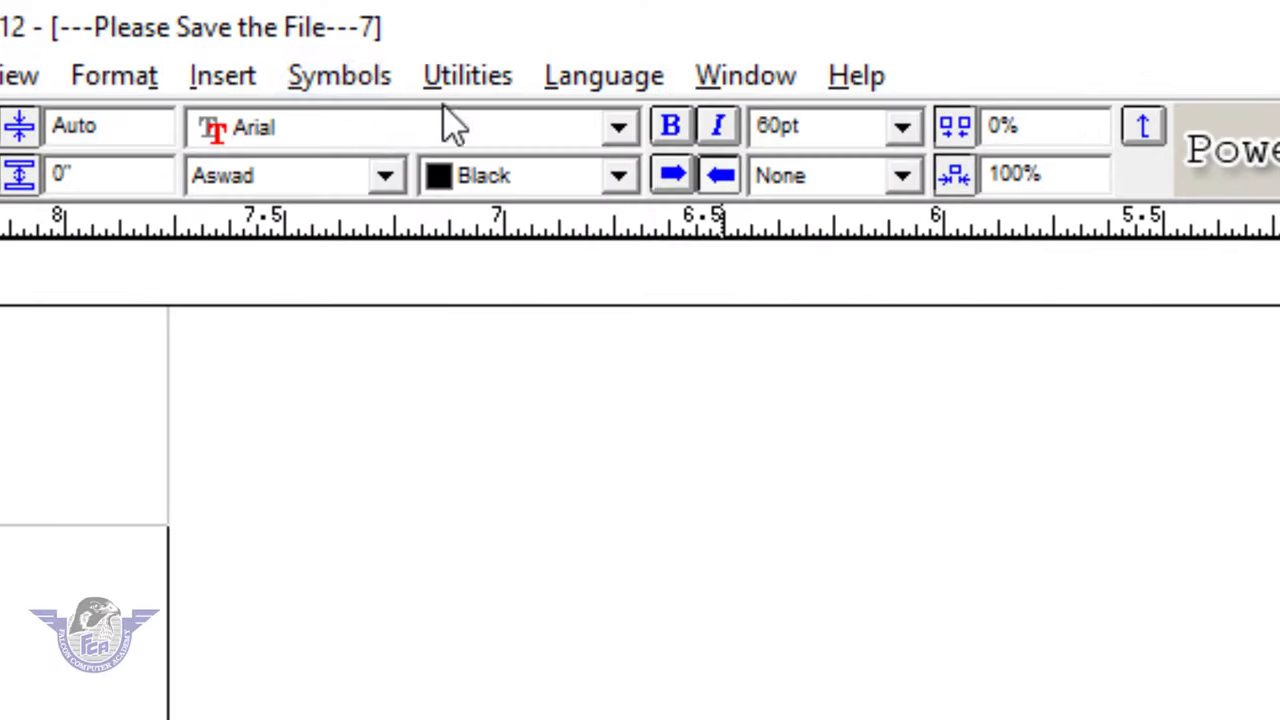
{"action": "left_click", "coordinate": [366, 84]}
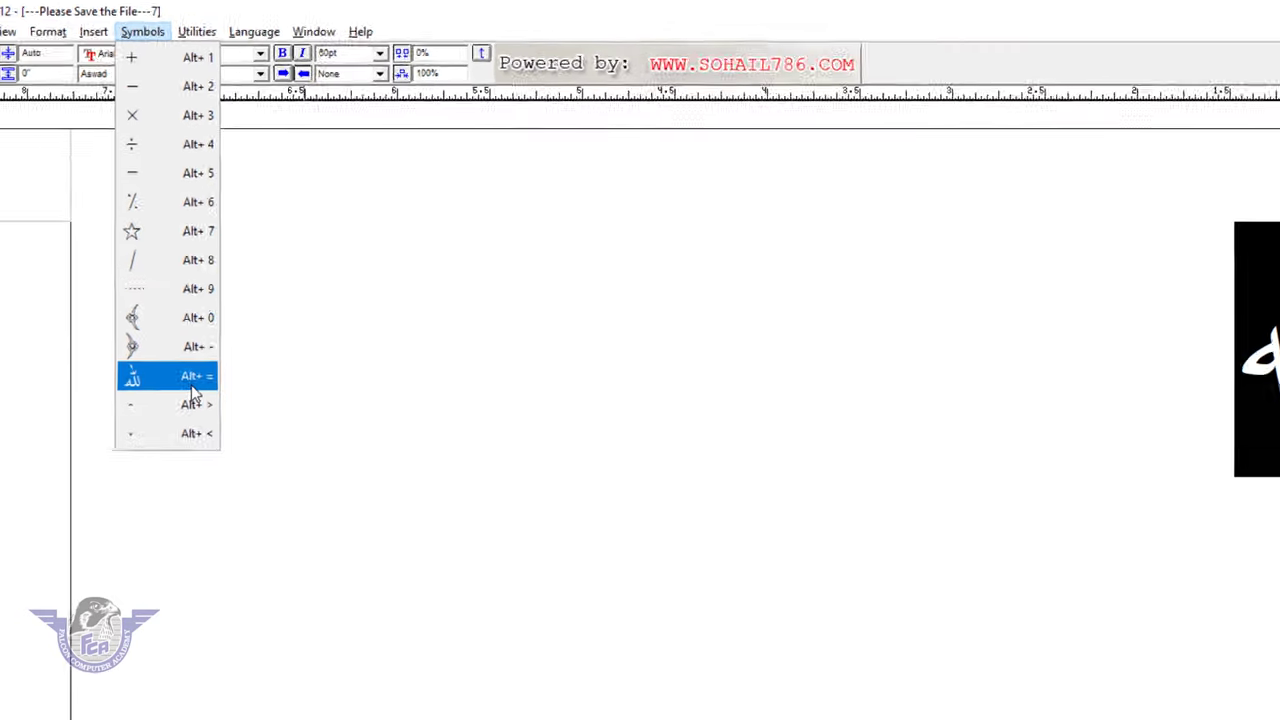
{"action": "left_click", "coordinate": [290, 575]}
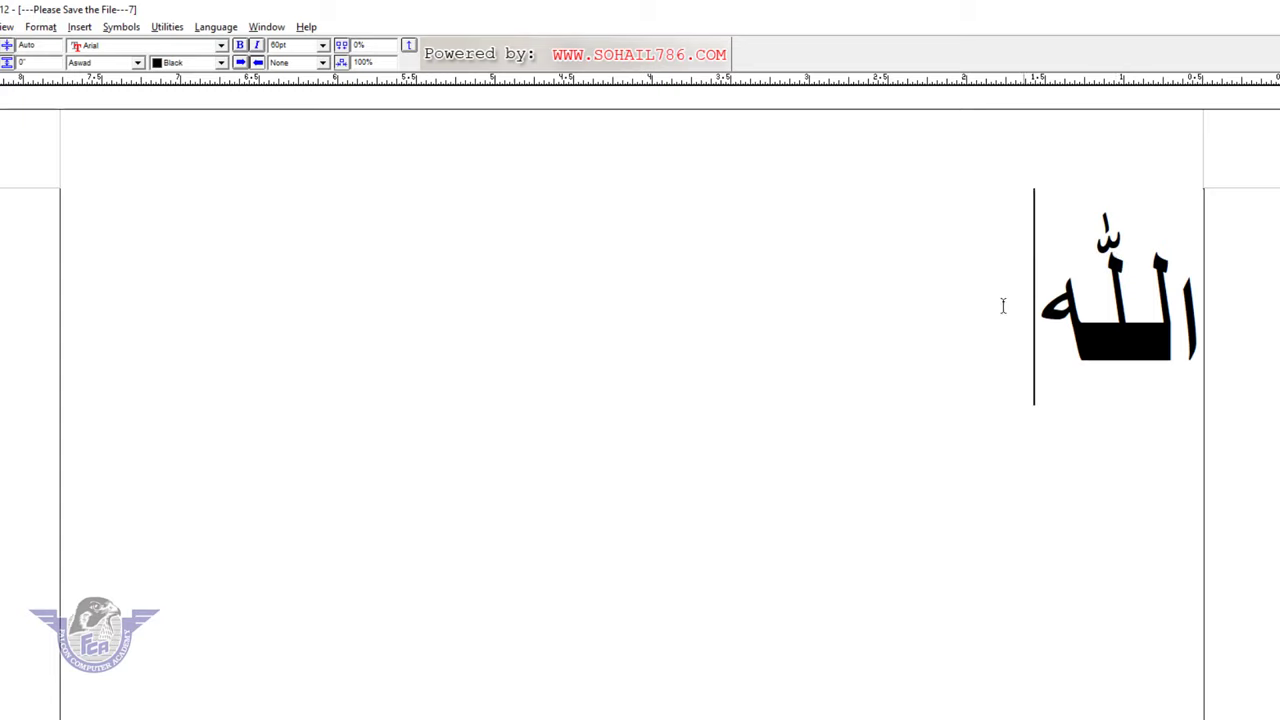
{"action": "left_click", "coordinate": [118, 32]}
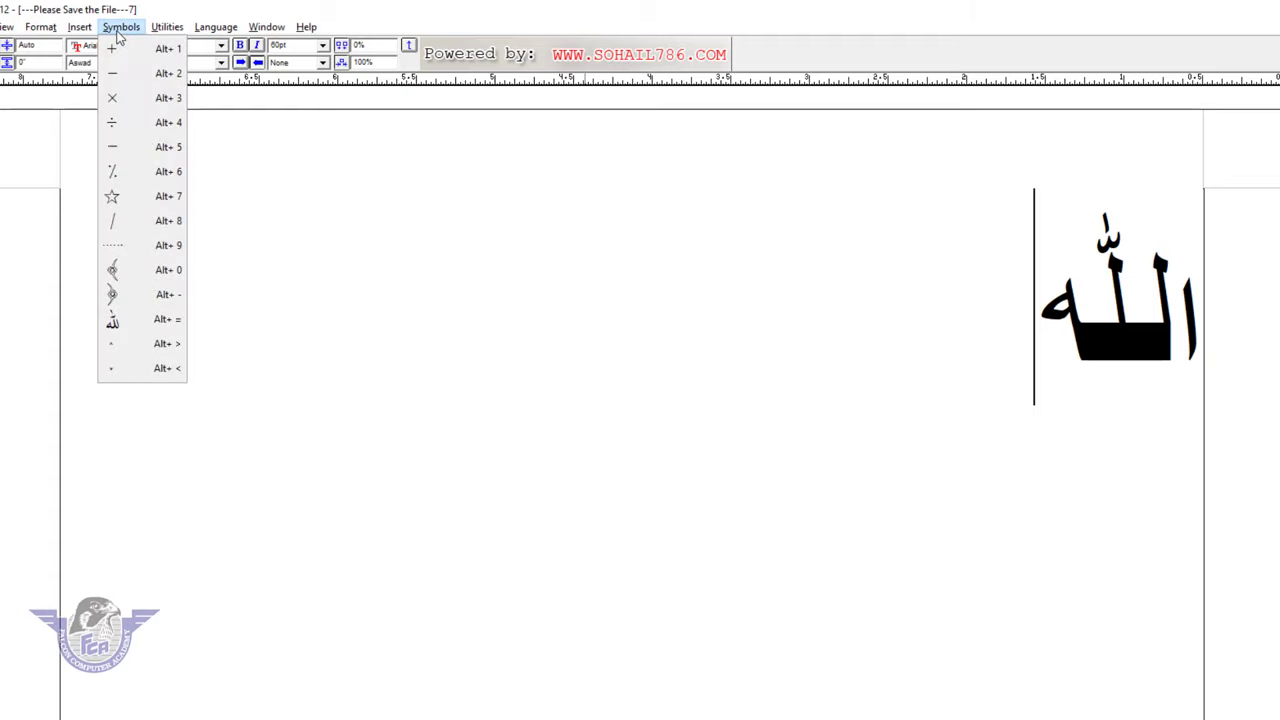
{"action": "mouse_move", "coordinate": [174, 31]}
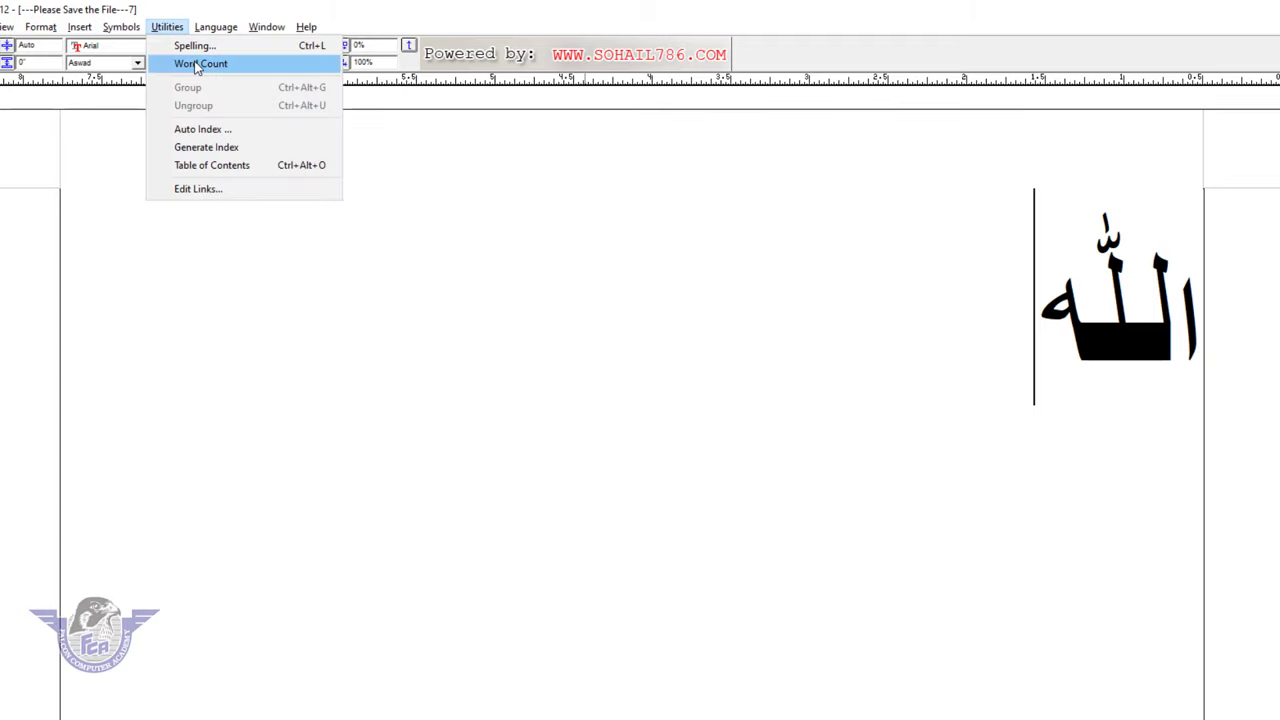
- Check the document's word count, then close the word count panel
{"action": "left_click", "coordinate": [197, 66]}
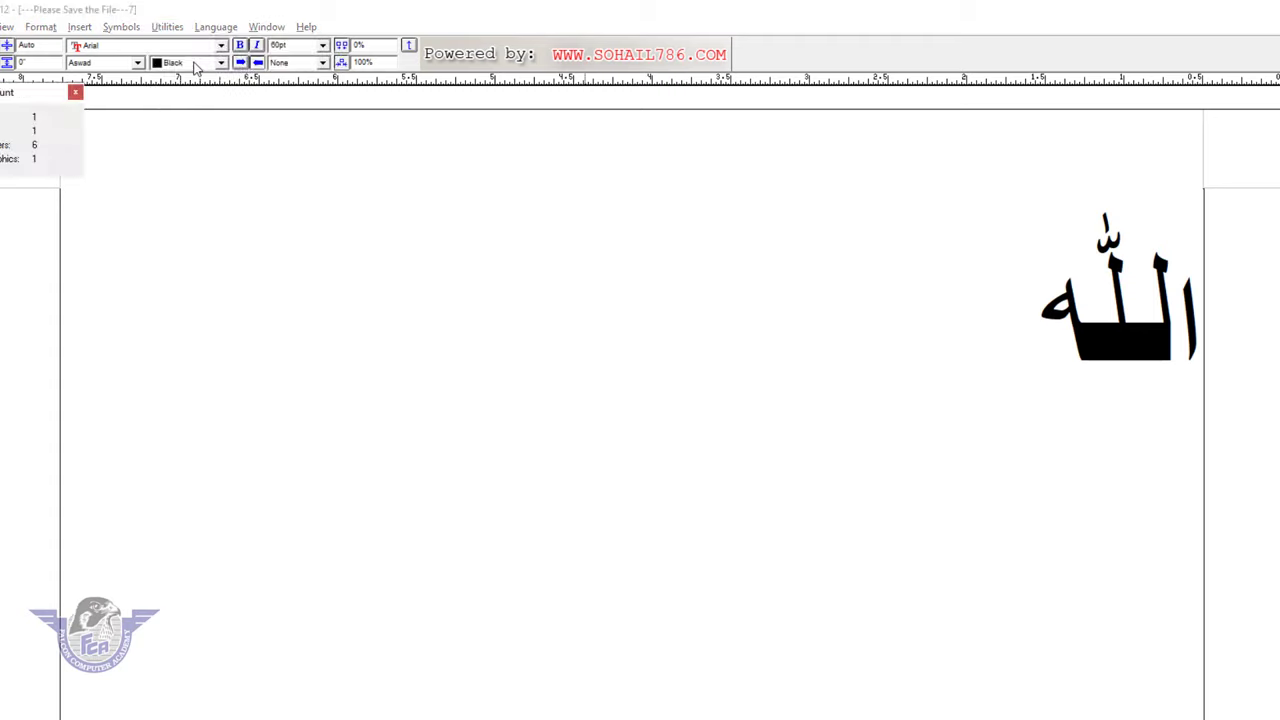
{"action": "left_click_drag", "start_coordinate": [55, 92], "coordinate": [588, 273]}
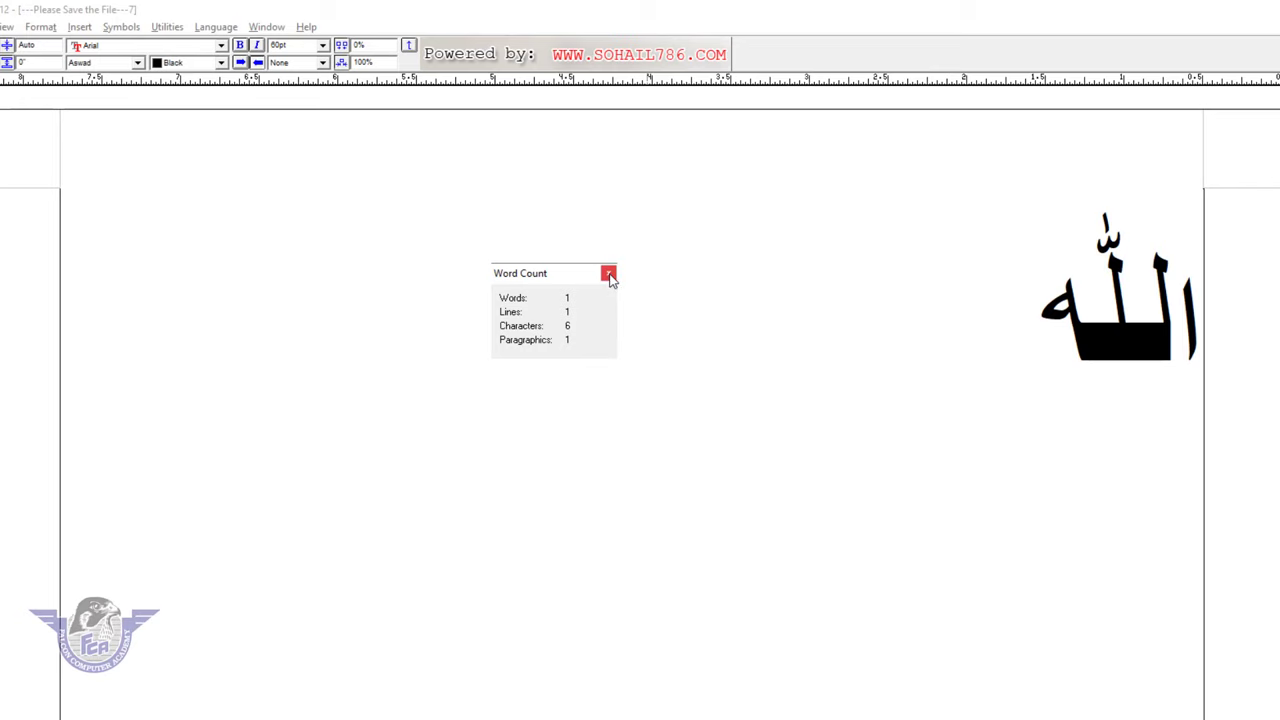
{"action": "left_click", "coordinate": [609, 276]}
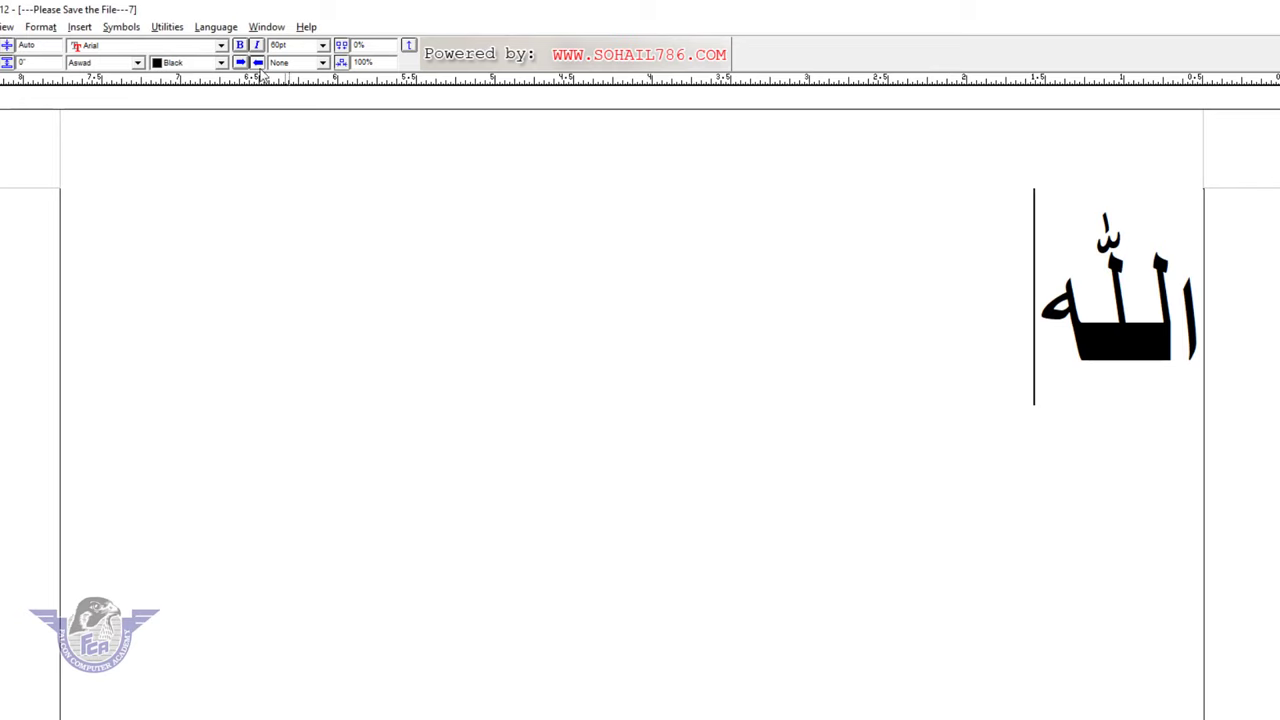
{"action": "left_click", "coordinate": [166, 30]}
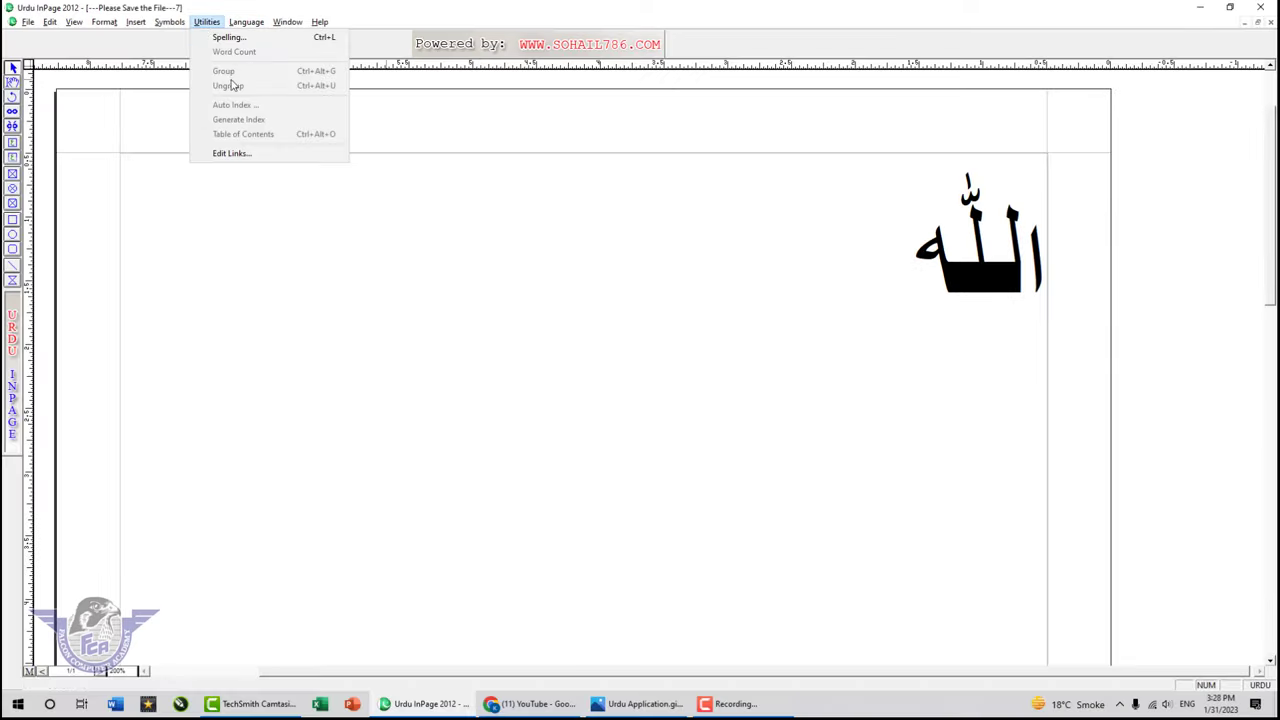
{"action": "left_click", "coordinate": [308, 234]}
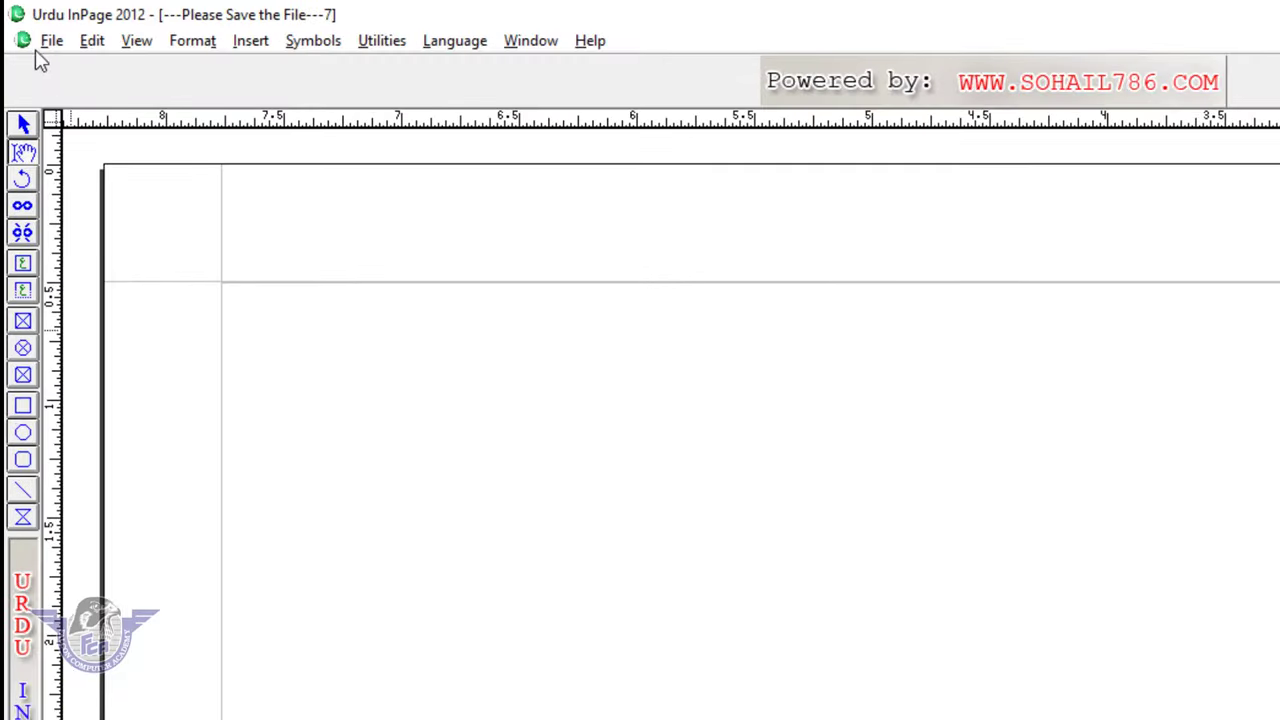
- Attempt a new document, dismiss the seven-document limit message, and review the open documents
{"action": "left_click", "coordinate": [49, 43]}
{"action": "left_click", "coordinate": [46, 69]}
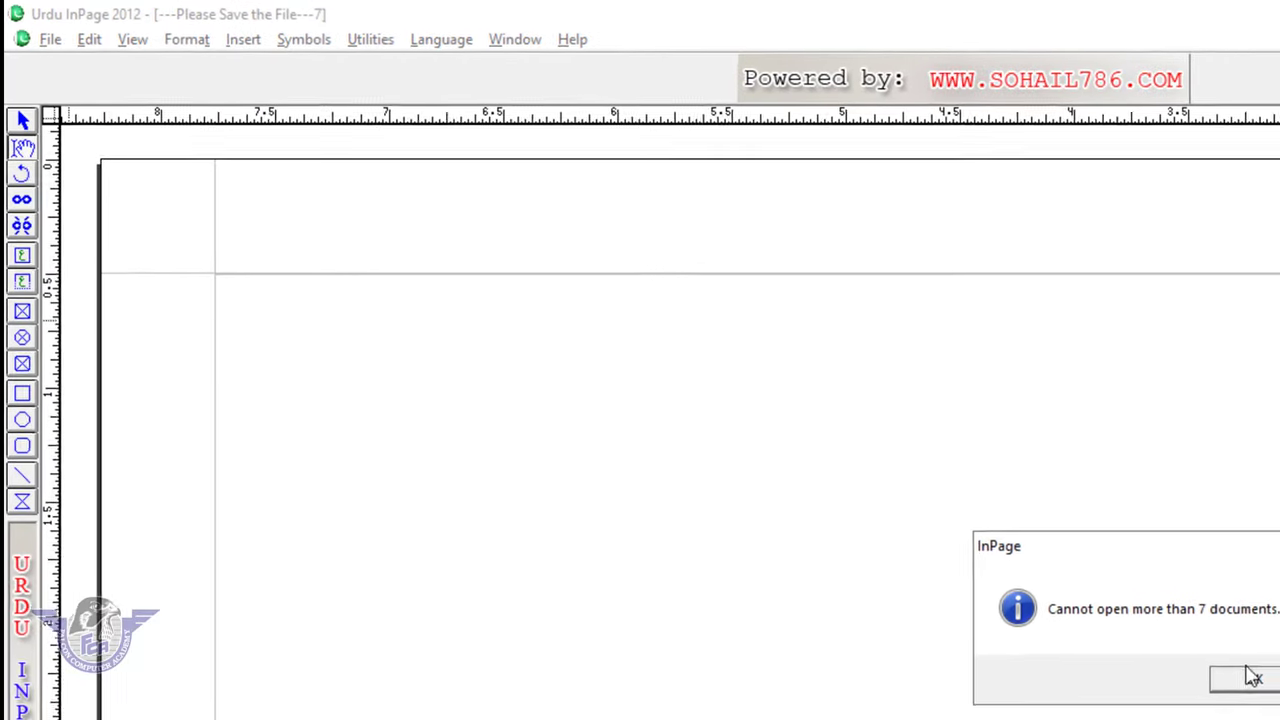
{"action": "left_click", "coordinate": [1250, 679]}
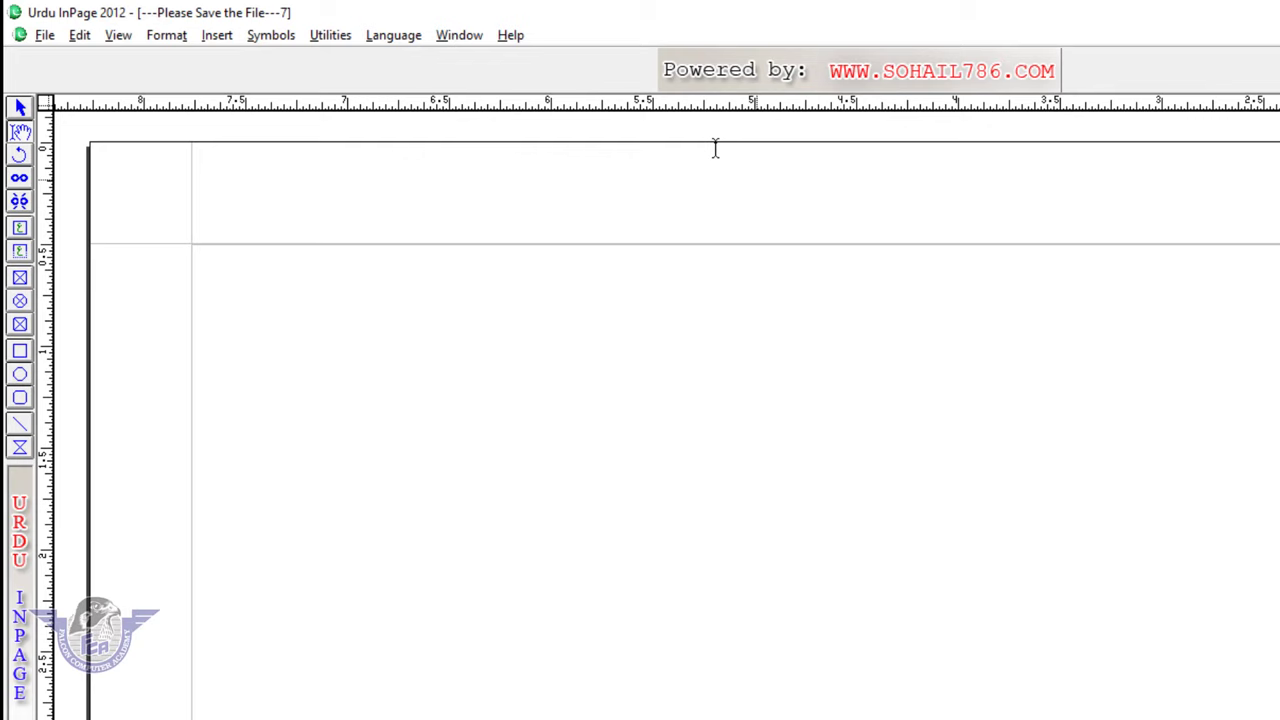
{"action": "left_click", "coordinate": [460, 35]}
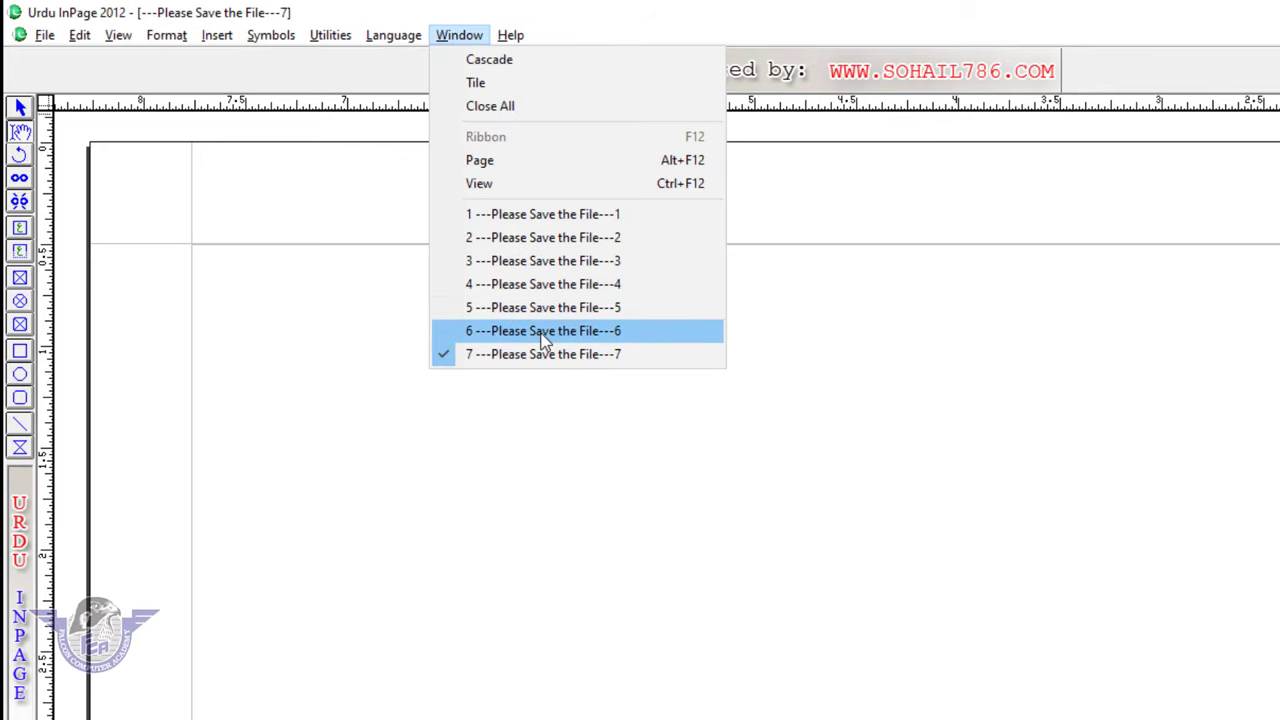
{"action": "left_click", "coordinate": [997, 380]}
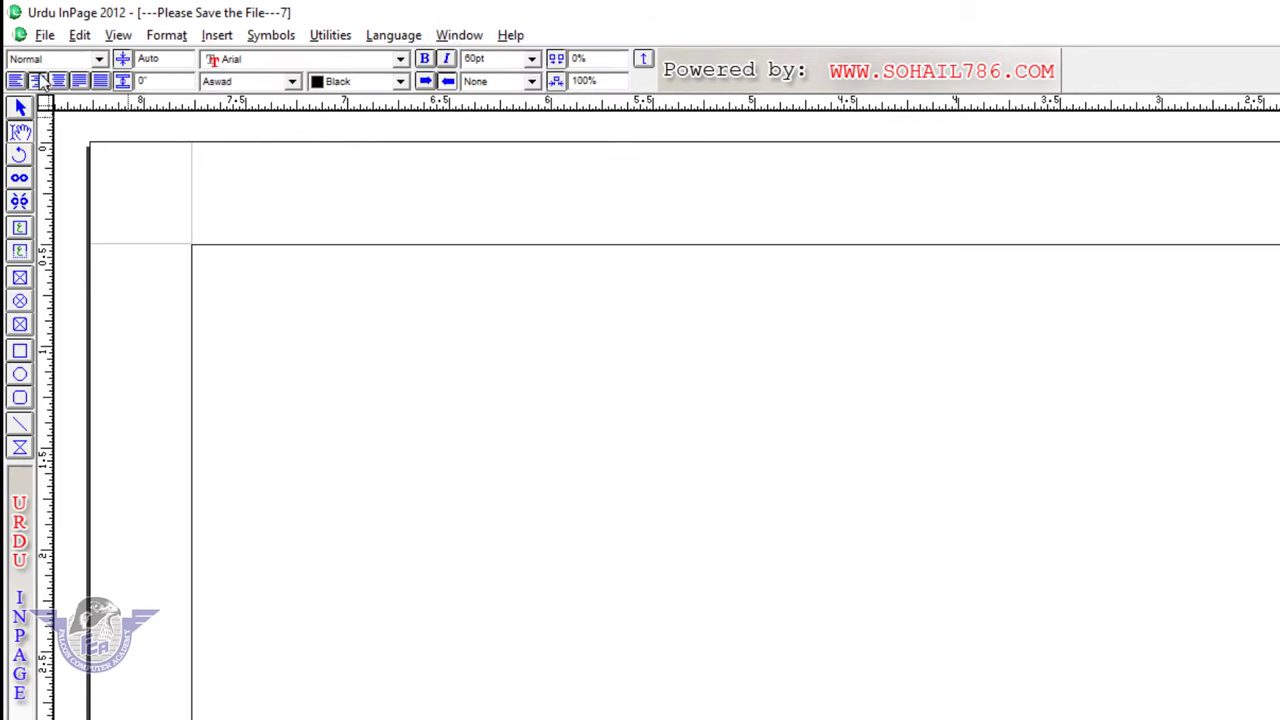
- Close documents 7 and 6 without saving, then begin a new document
{"action": "left_click", "coordinate": [44, 35]}
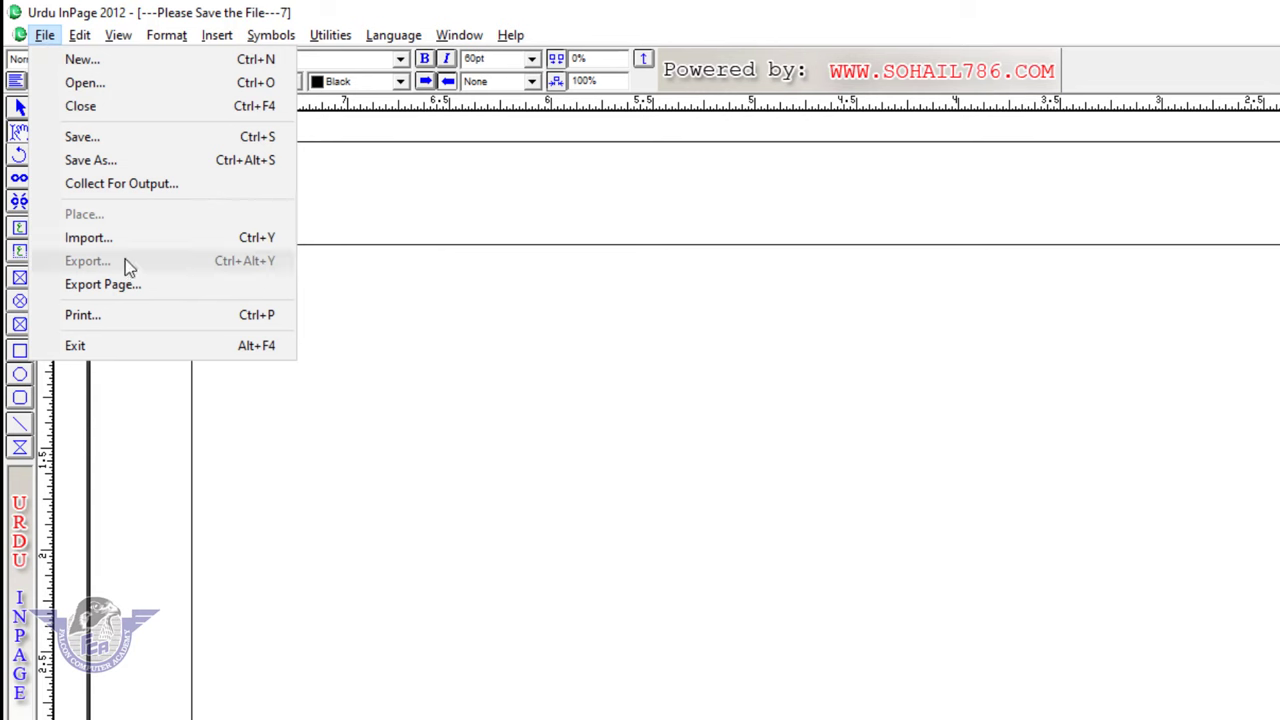
{"action": "left_click", "coordinate": [82, 107]}
{"action": "left_click", "coordinate": [1044, 606]}
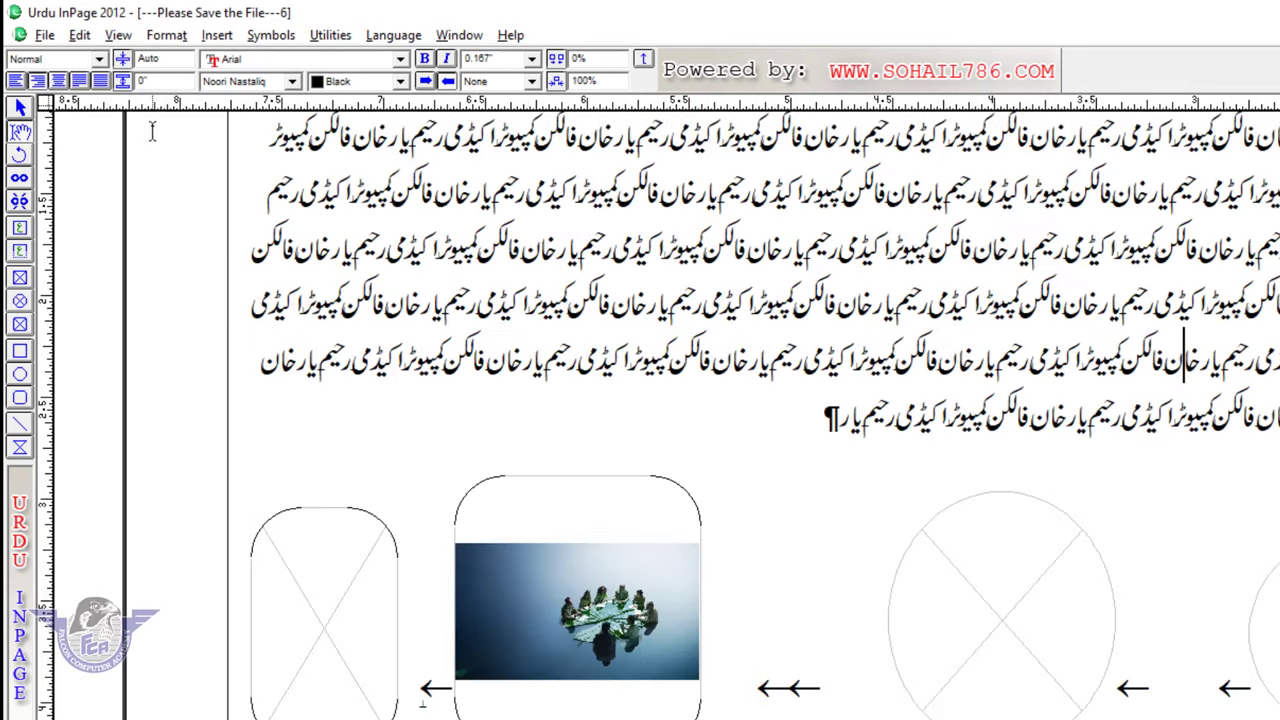
{"action": "left_click", "coordinate": [80, 36]}
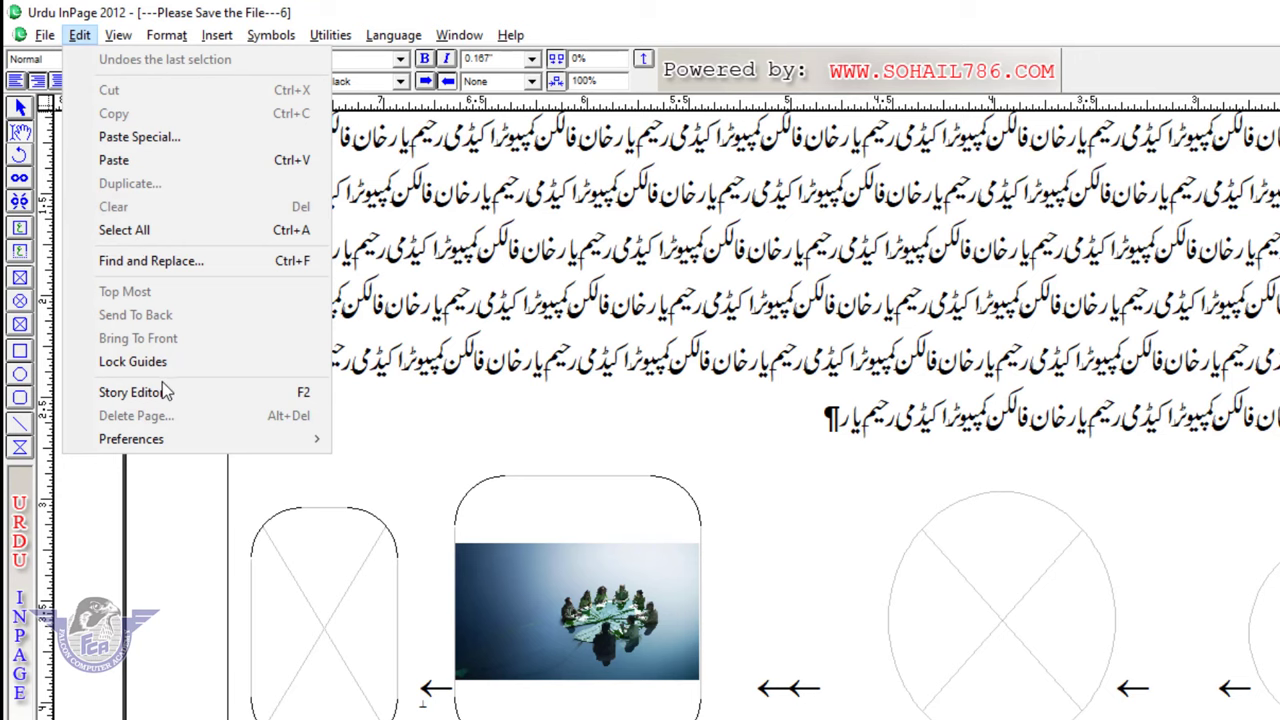
{"action": "left_click", "coordinate": [45, 35]}
{"action": "left_click", "coordinate": [80, 122]}
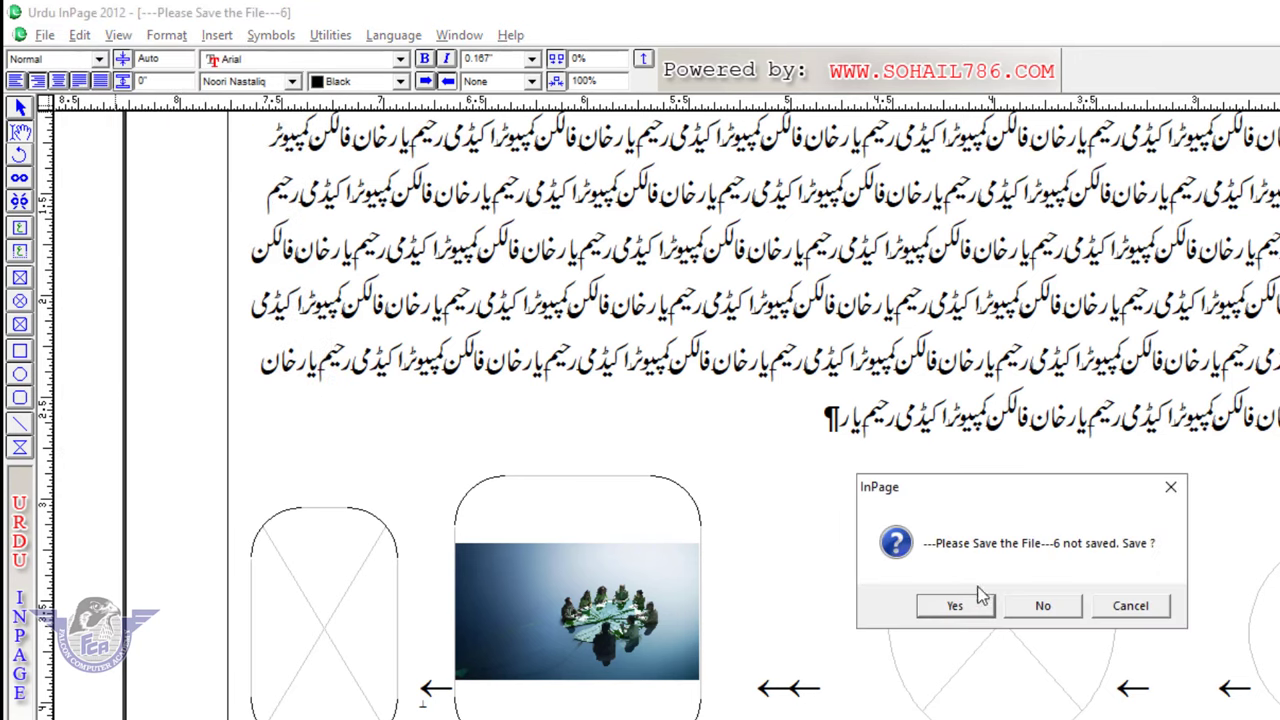
{"action": "left_click", "coordinate": [1040, 606]}
{"action": "left_click", "coordinate": [45, 35]}
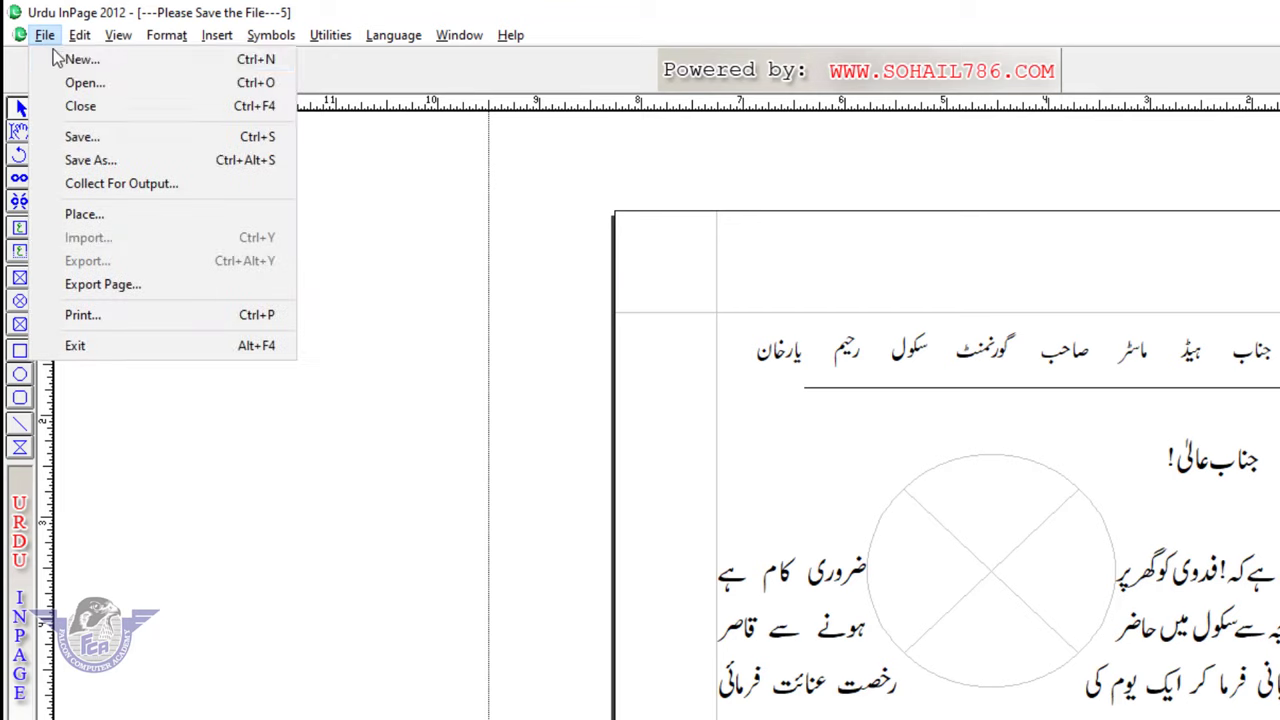
{"action": "left_click", "coordinate": [63, 55]}
- Create the new blank document, zoom in, and draw a circular picture frame
{"action": "left_click", "coordinate": [1183, 494]}
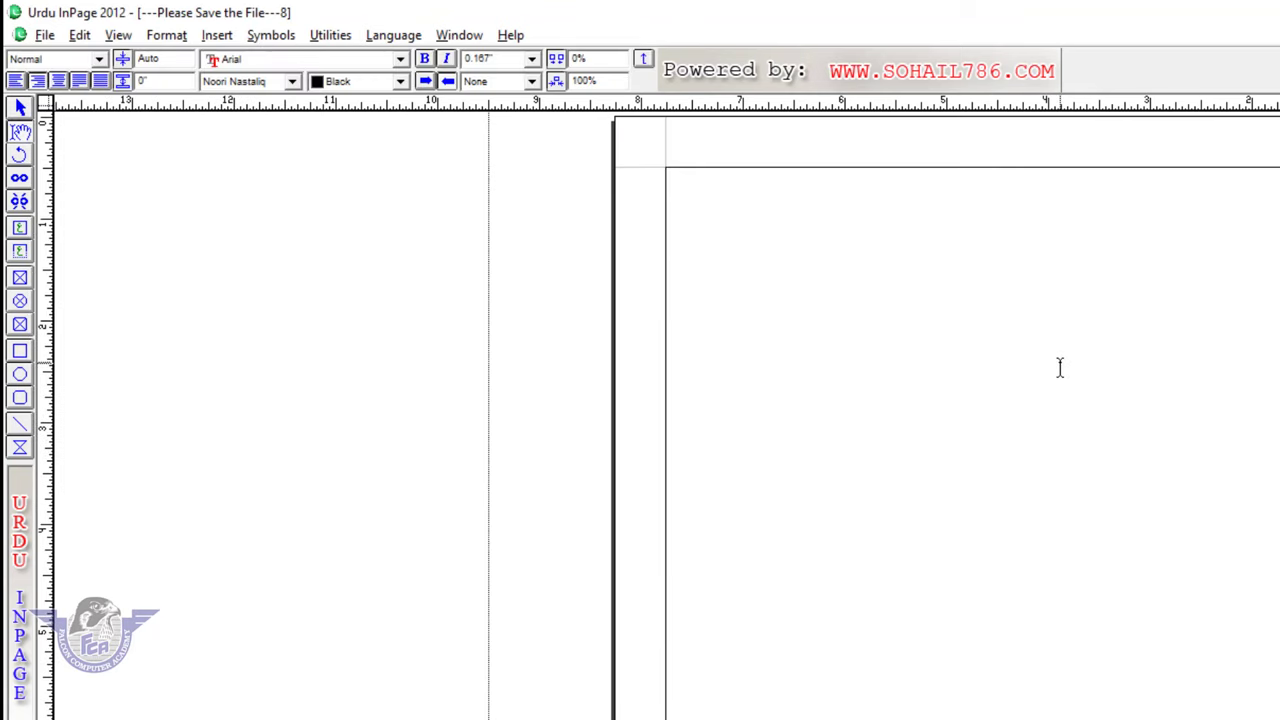
{"action": "key", "text": "ctrl+1"}
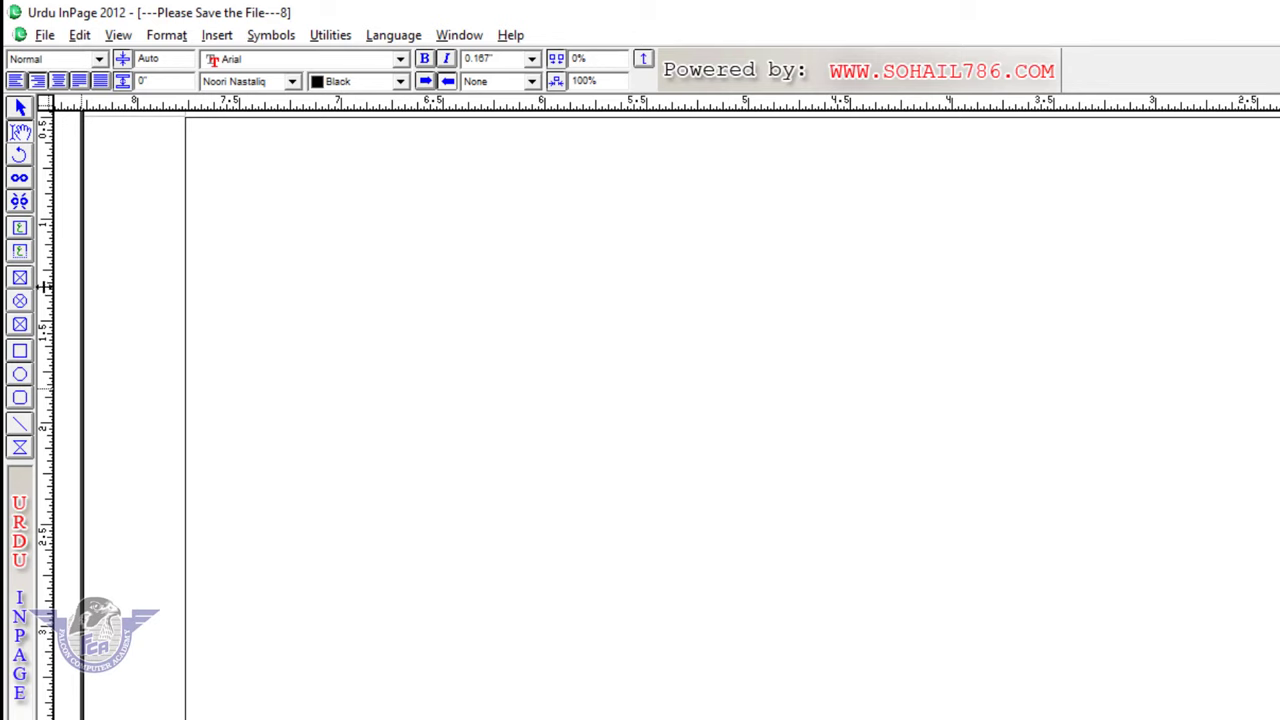
{"action": "left_click", "coordinate": [20, 300]}
{"action": "mouse_move", "coordinate": [382, 222]}
{"action": "left_mouse_down"}
{"action": "mouse_move", "coordinate": [702, 582]}
{"action": "mouse_move", "coordinate": [752, 612]}
{"action": "left_mouse_up"}
- Import the tree picture into the circular frame
{"action": "right_click", "coordinate": [605, 432]}
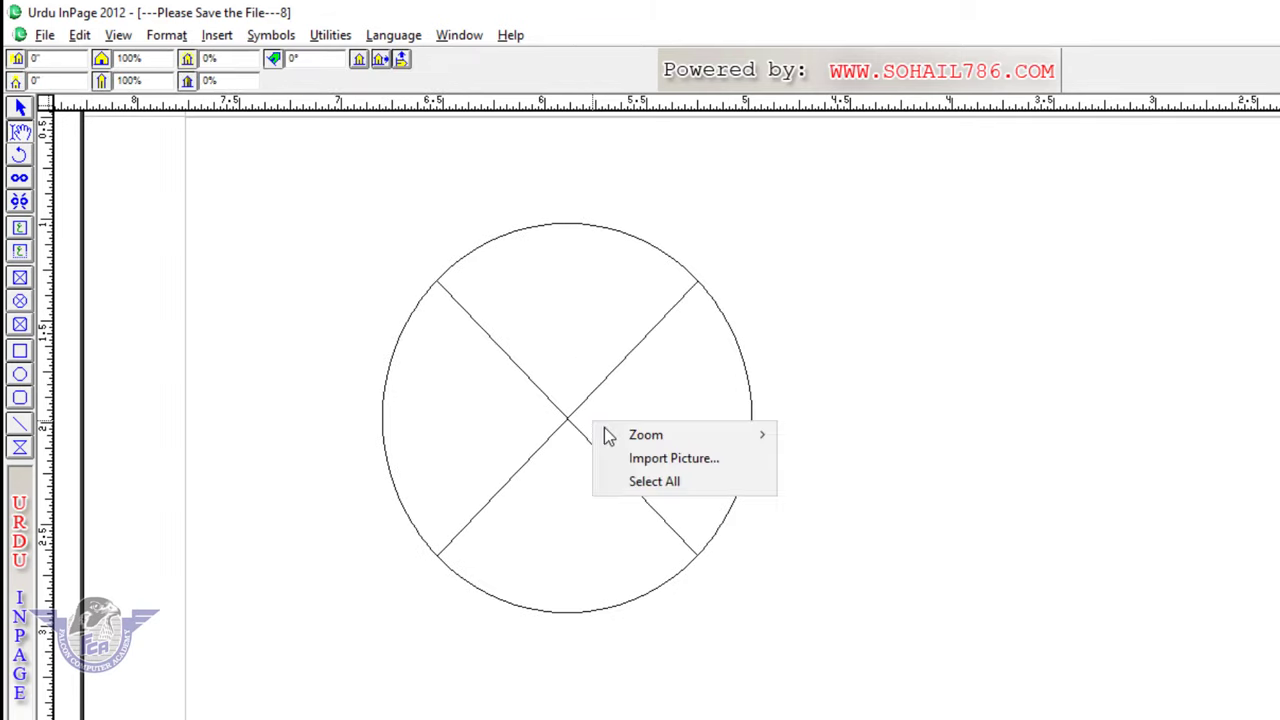
{"action": "left_click", "coordinate": [651, 457]}
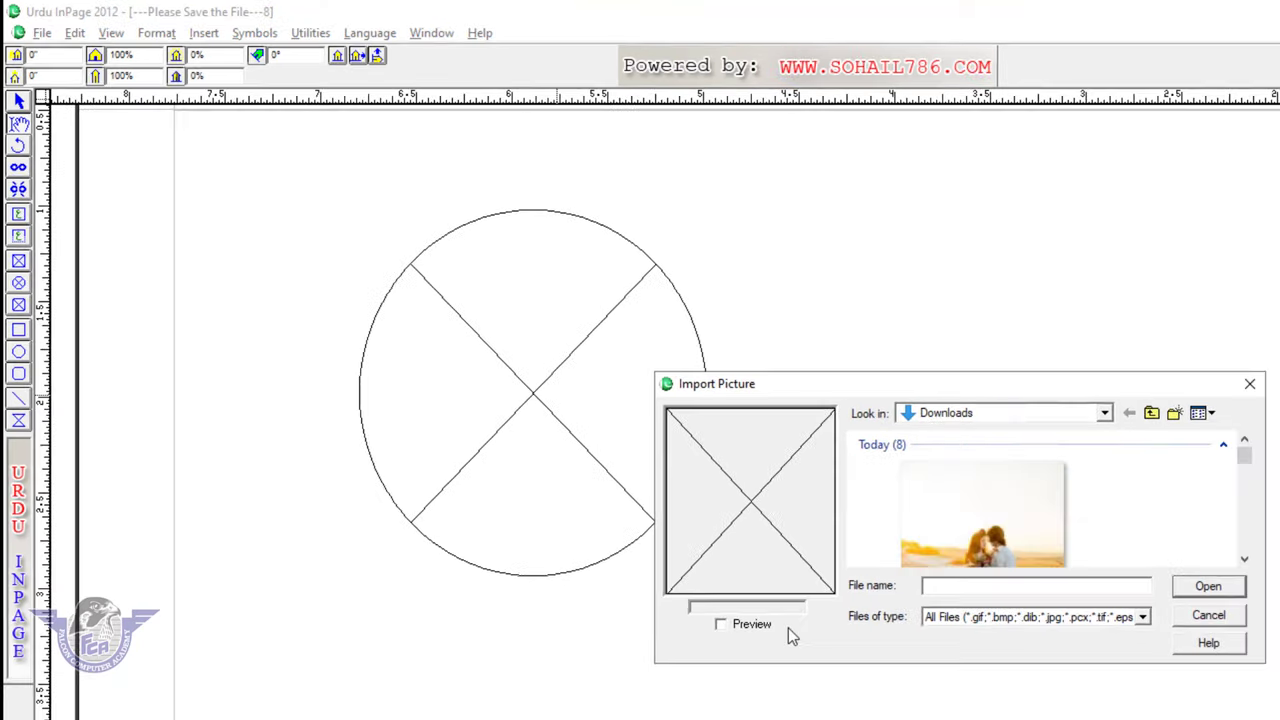
{"action": "left_click", "coordinate": [730, 624]}
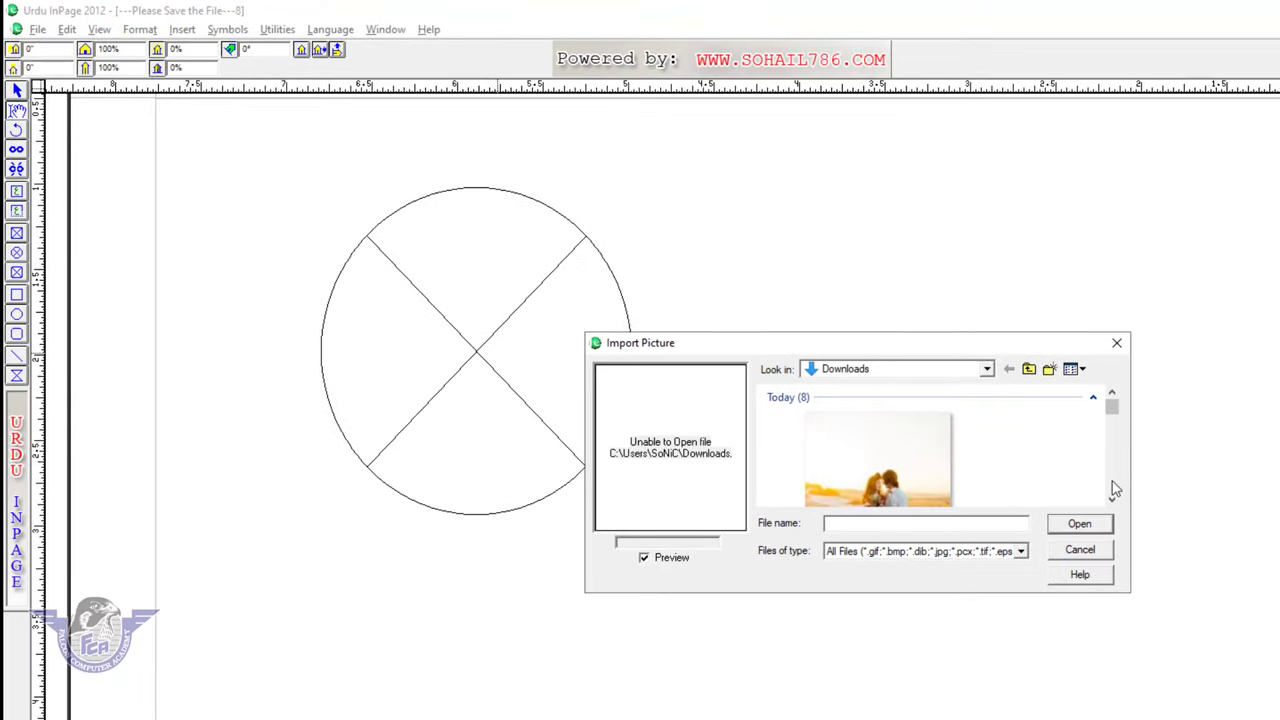
{"action": "scroll", "coordinate": [1112, 481], "scroll_direction": "down", "scroll_amount": 1}
{"action": "scroll", "coordinate": [1112, 481], "scroll_direction": "down", "scroll_amount": 1}
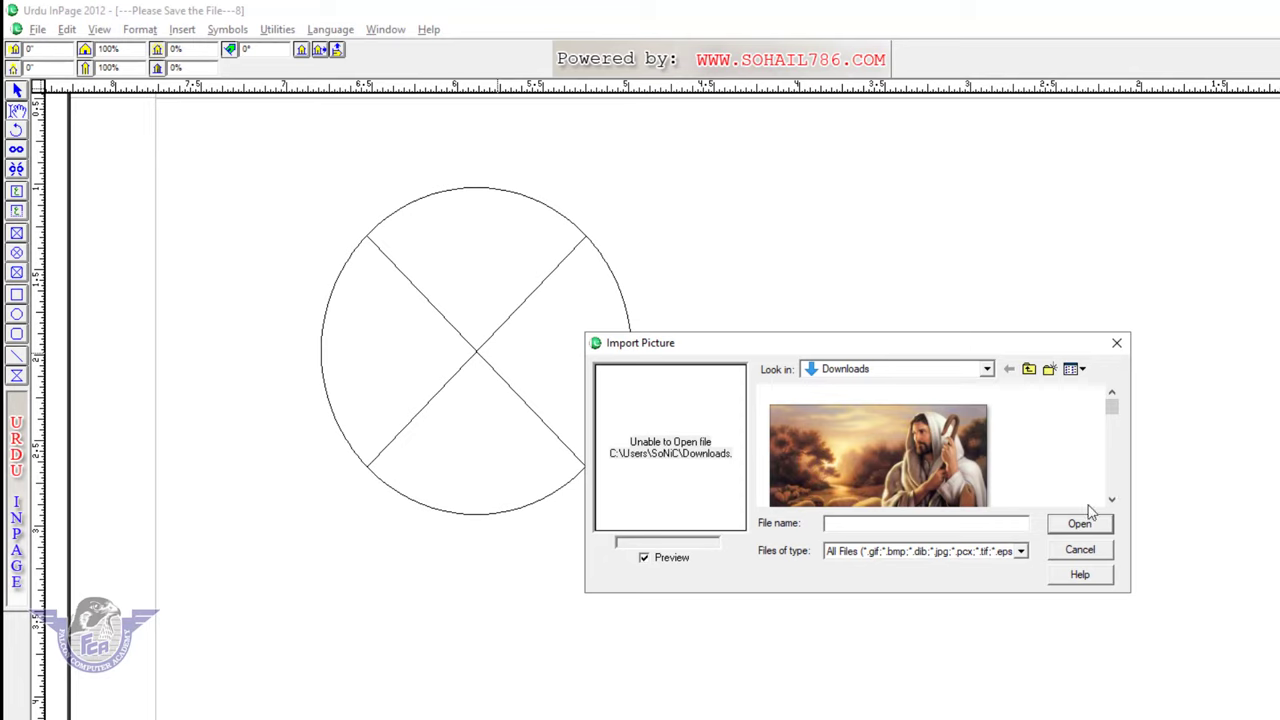
{"action": "left_click", "coordinate": [1112, 499]}
{"action": "left_click", "coordinate": [1112, 499]}
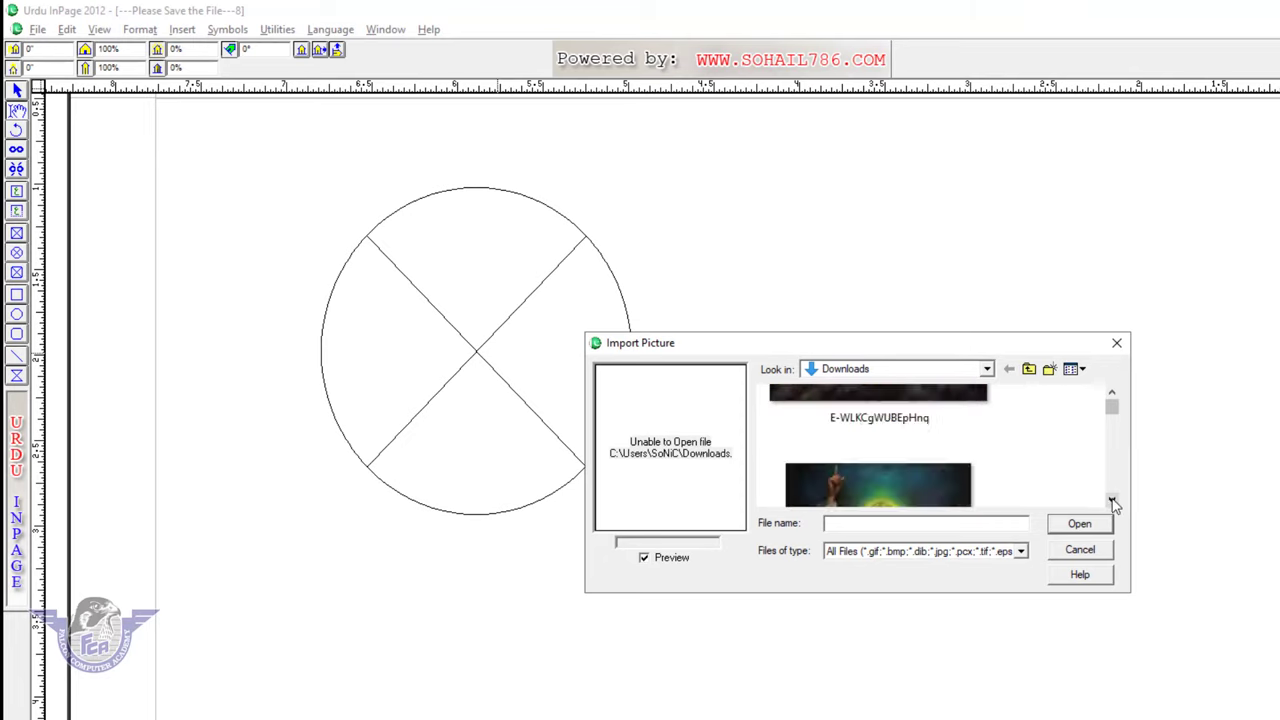
{"action": "left_click", "coordinate": [1112, 499]}
{"action": "left_click", "coordinate": [1112, 499]}
{"action": "double_click", "coordinate": [916, 478]}
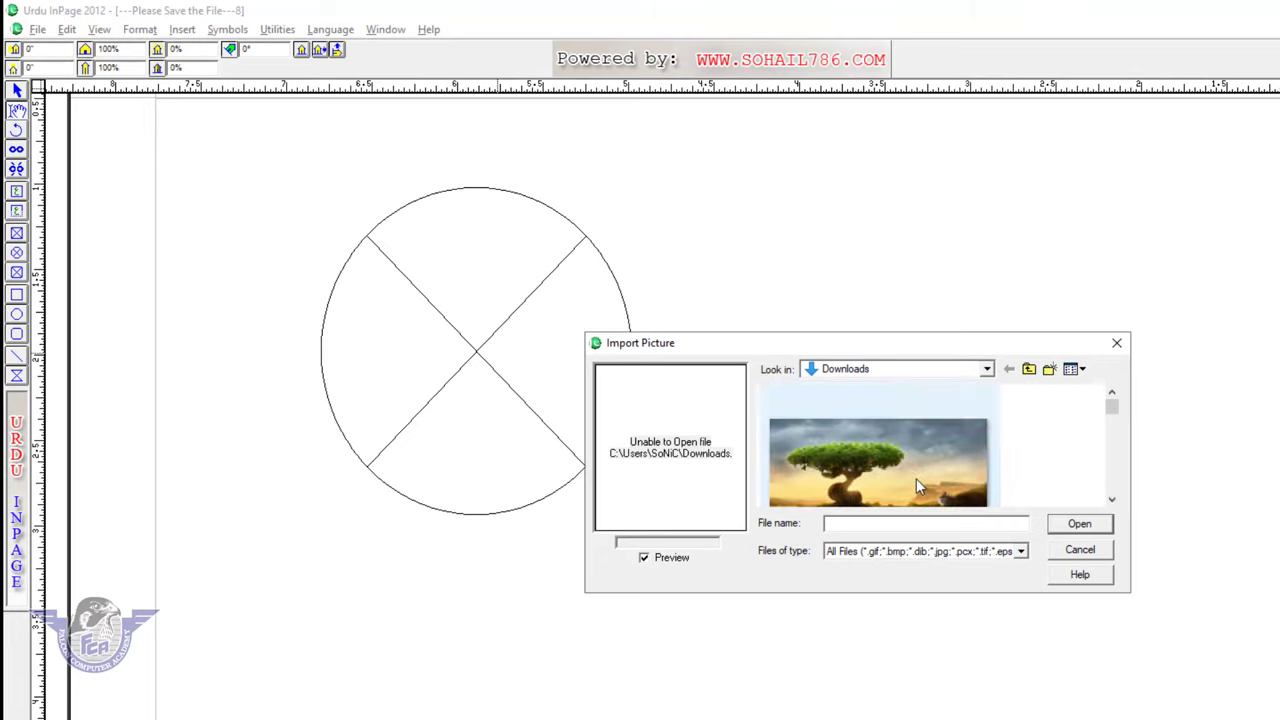
- Draw a second circle to the right and import the old man with flowers photo
{"action": "left_click", "coordinate": [17, 254]}
{"action": "left_click_drag", "start_coordinate": [672, 268], "coordinate": [1031, 642]}
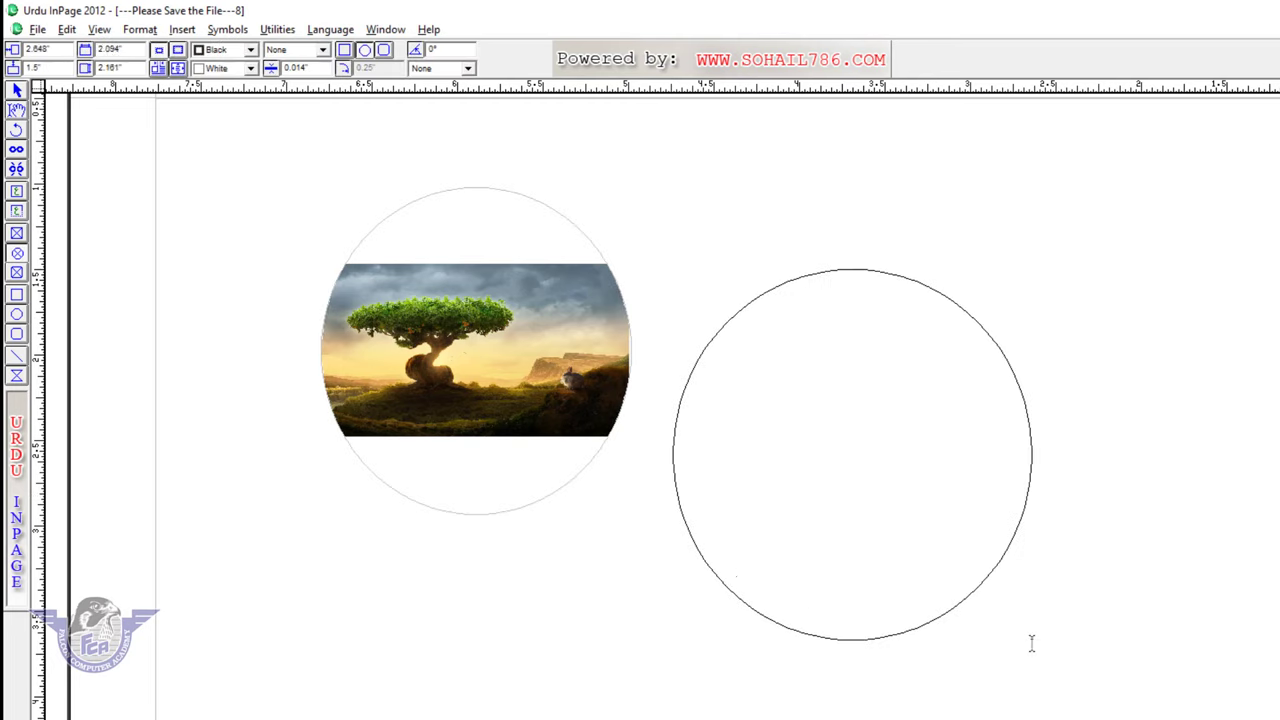
{"action": "double_click", "coordinate": [874, 471]}
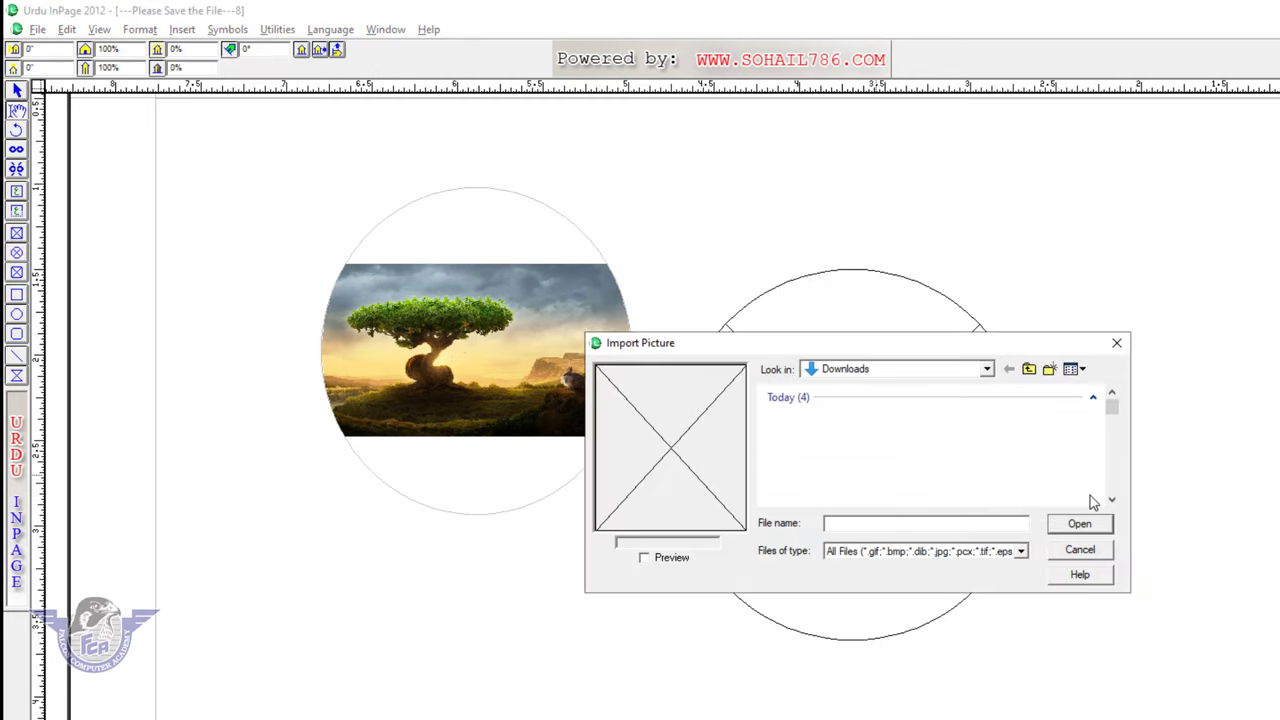
{"action": "left_click", "coordinate": [674, 558]}
{"action": "left_click_drag", "start_coordinate": [1112, 412], "coordinate": [1112, 457]}
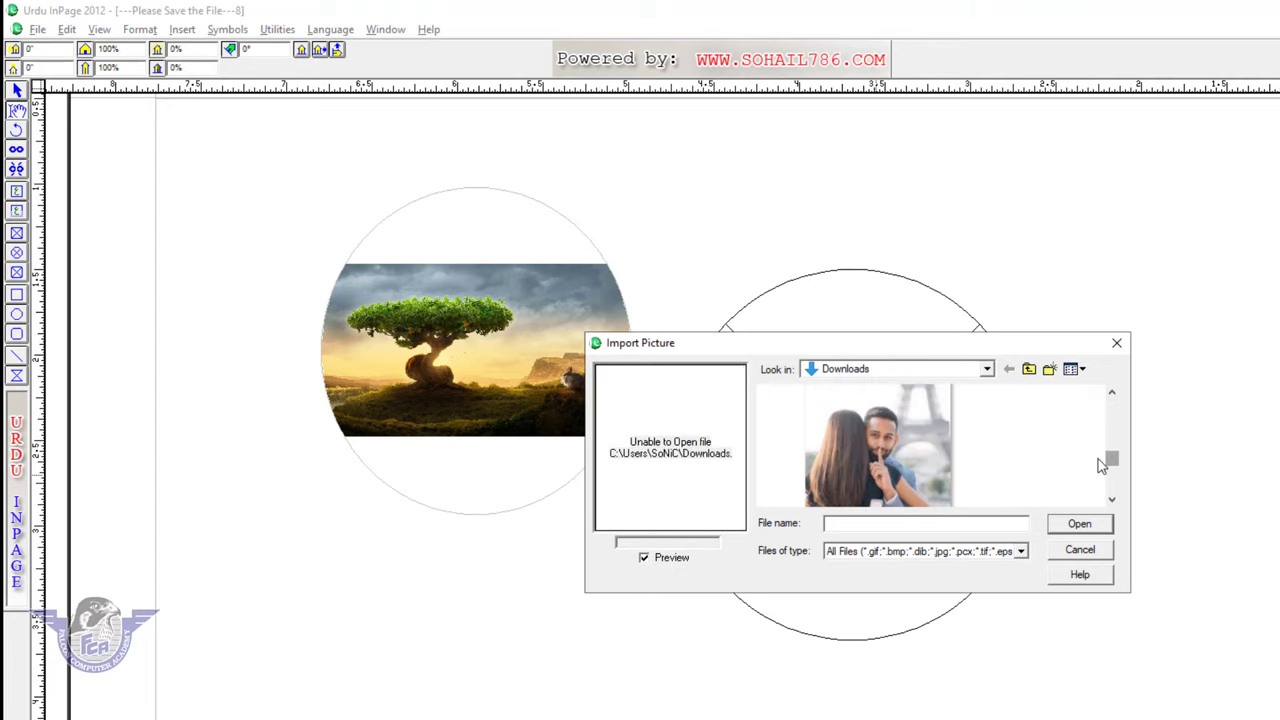
{"action": "left_click", "coordinate": [1113, 500]}
{"action": "left_click", "coordinate": [1113, 500]}
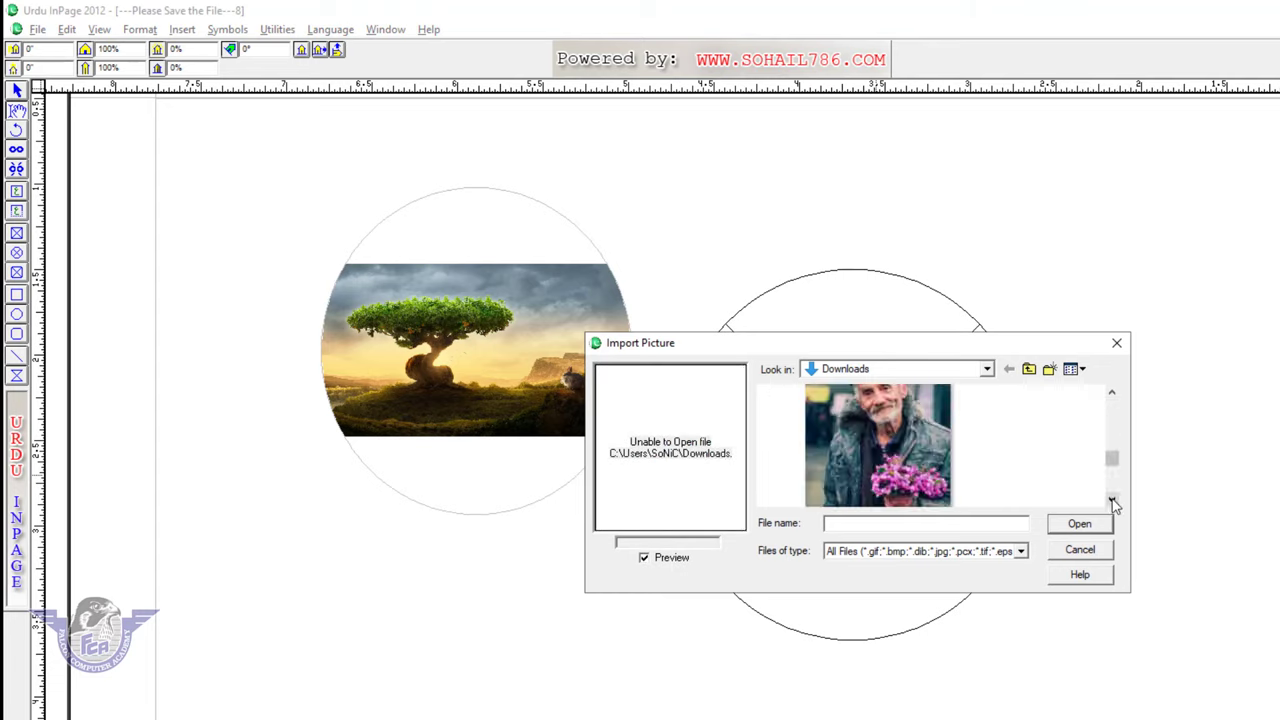
{"action": "double_click", "coordinate": [878, 445]}
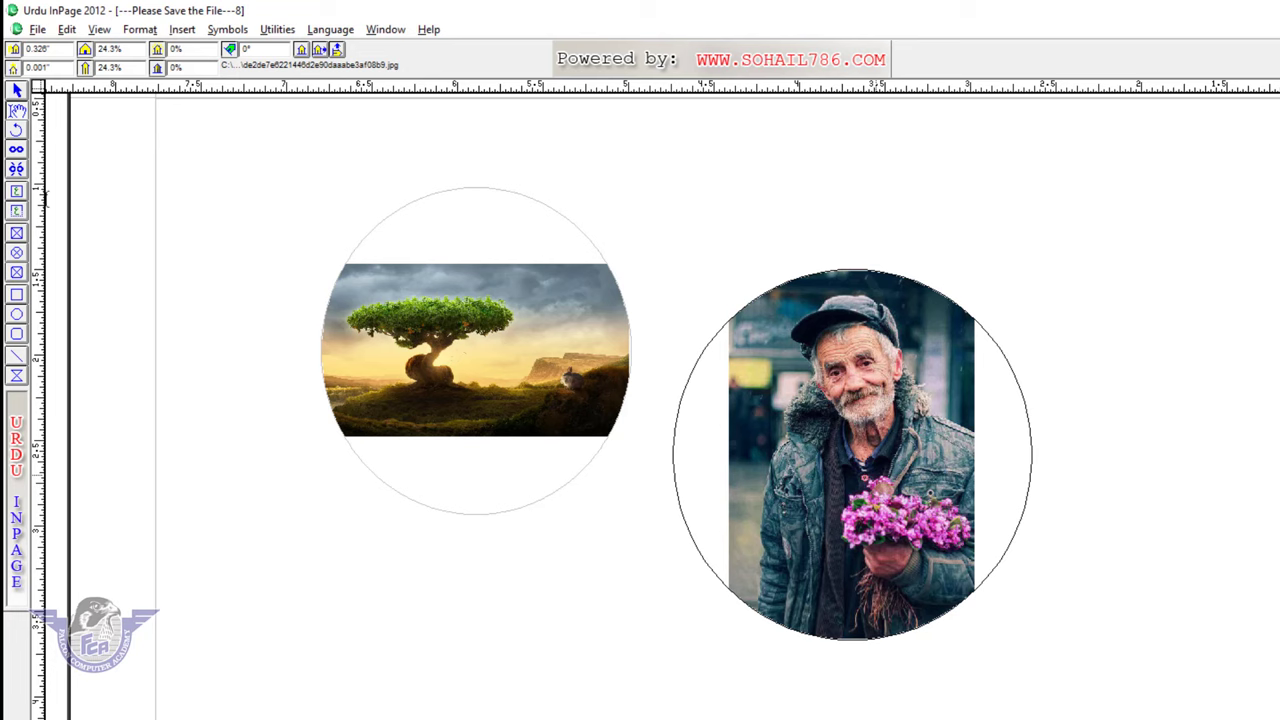
- Group the two picture circles and move them together
{"action": "left_click", "coordinate": [885, 512]}
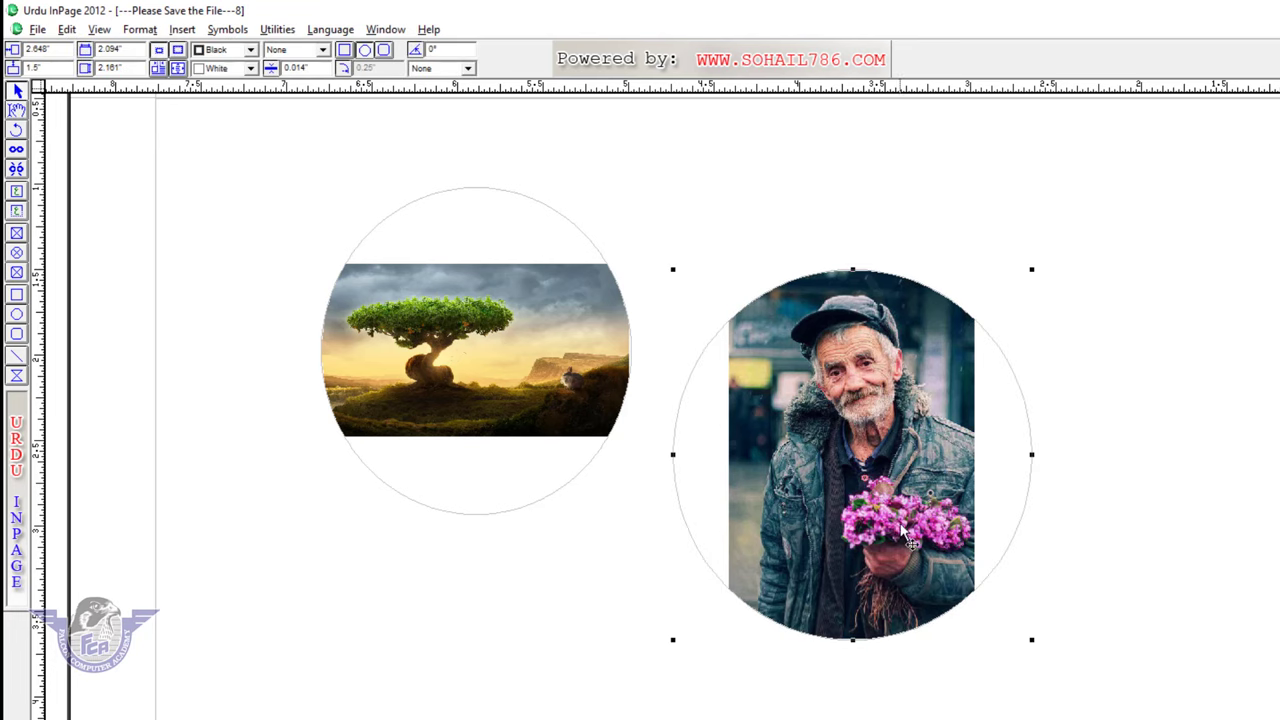
{"action": "left_click_drag", "start_coordinate": [885, 512], "coordinate": [910, 484]}
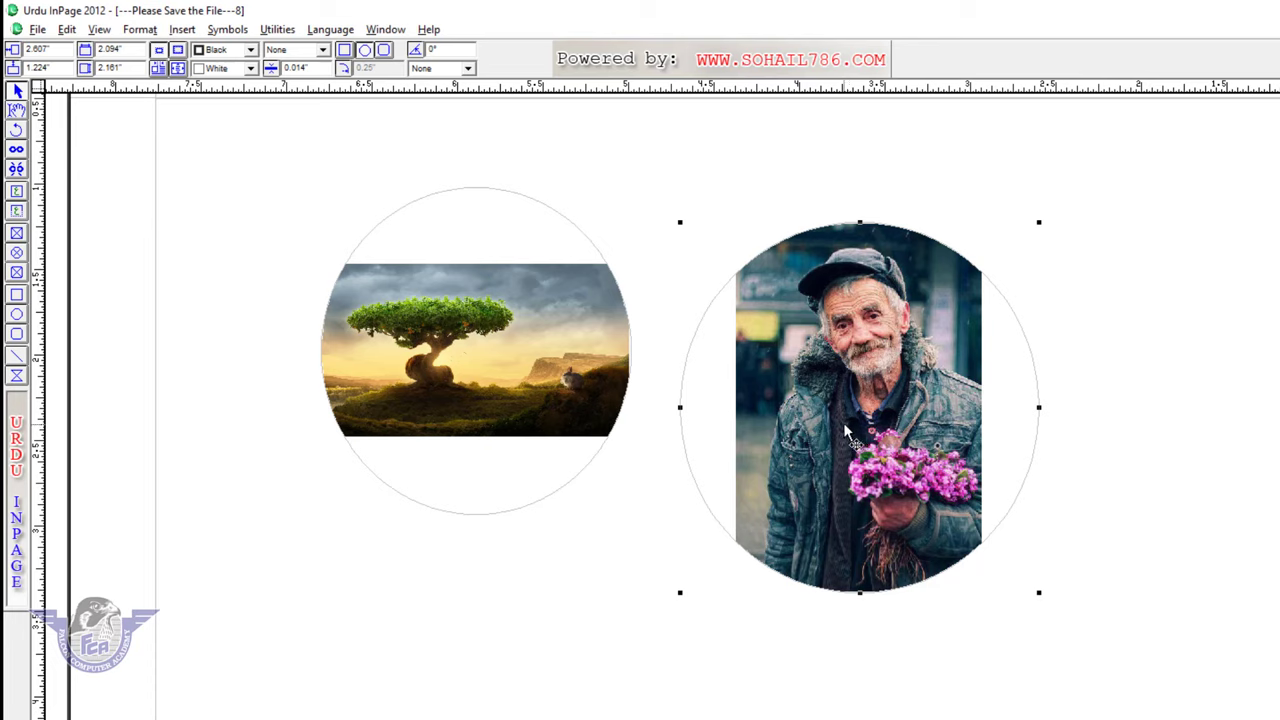
{"action": "left_click", "coordinate": [610, 388], "text": "shift"}
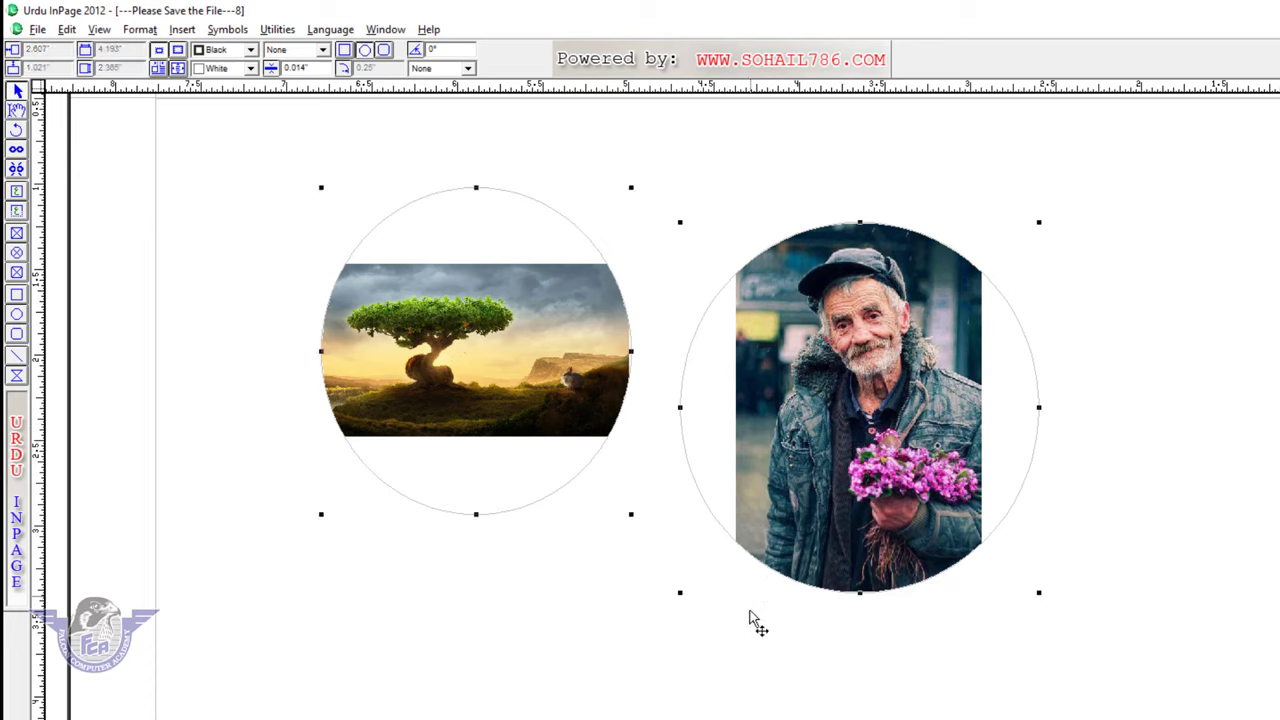
{"action": "left_click", "coordinate": [277, 29]}
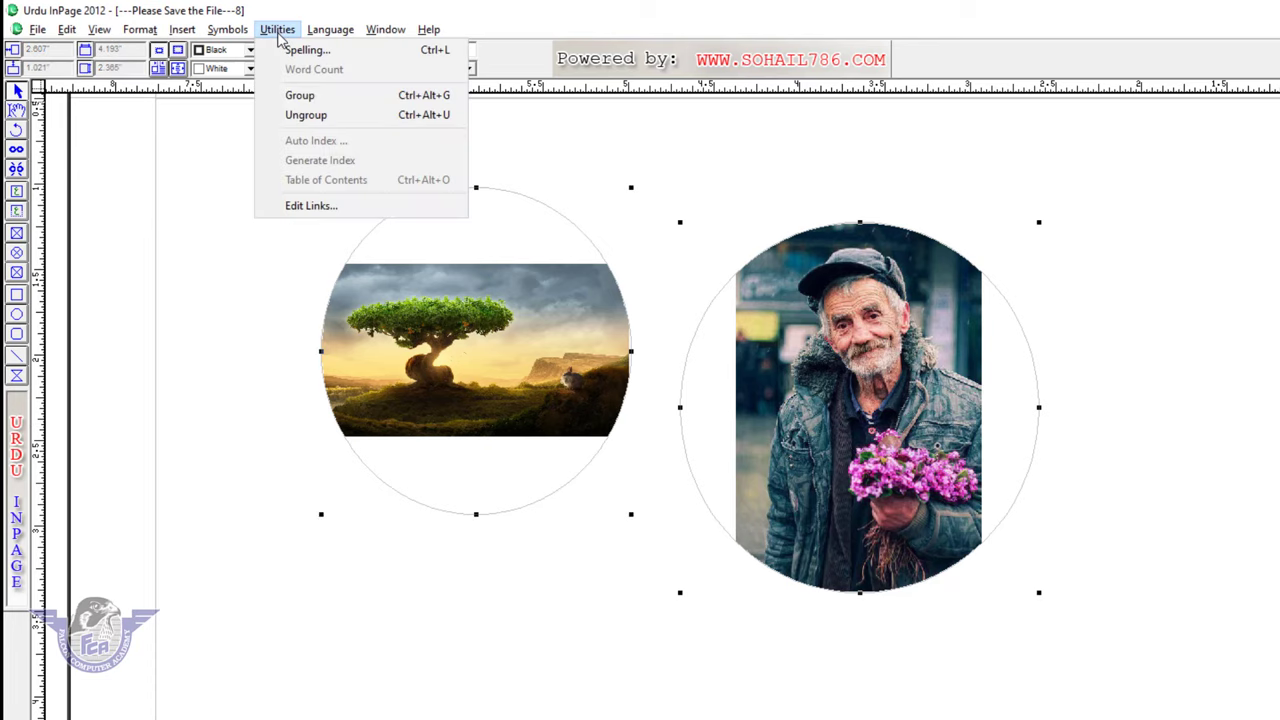
{"action": "left_click", "coordinate": [302, 101]}
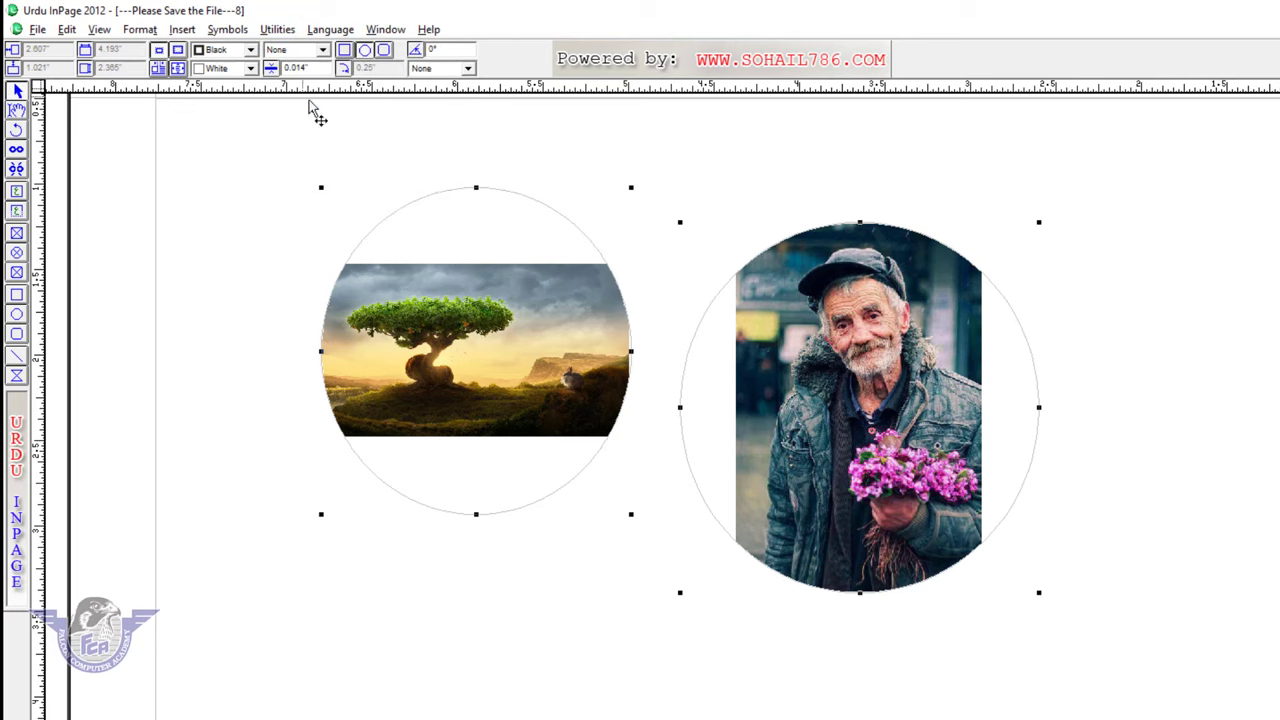
{"action": "mouse_move", "coordinate": [864, 374]}
{"action": "left_mouse_down"}
{"action": "mouse_move", "coordinate": [1050, 622]}
{"action": "mouse_move", "coordinate": [944, 460]}
{"action": "mouse_move", "coordinate": [858, 391]}
{"action": "left_mouse_up"}
- Ungroup the circles and nudge the old-man circle slightly higher
{"action": "left_click", "coordinate": [341, 40]}
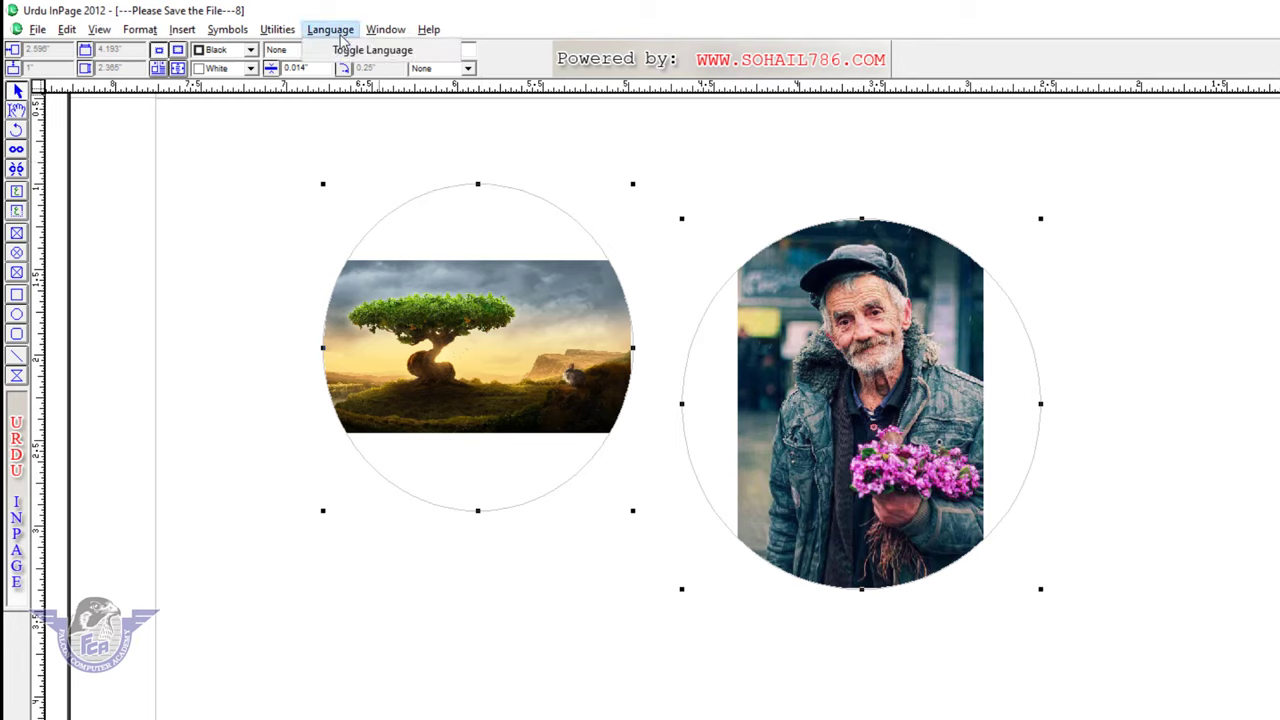
{"action": "mouse_move", "coordinate": [287, 40]}
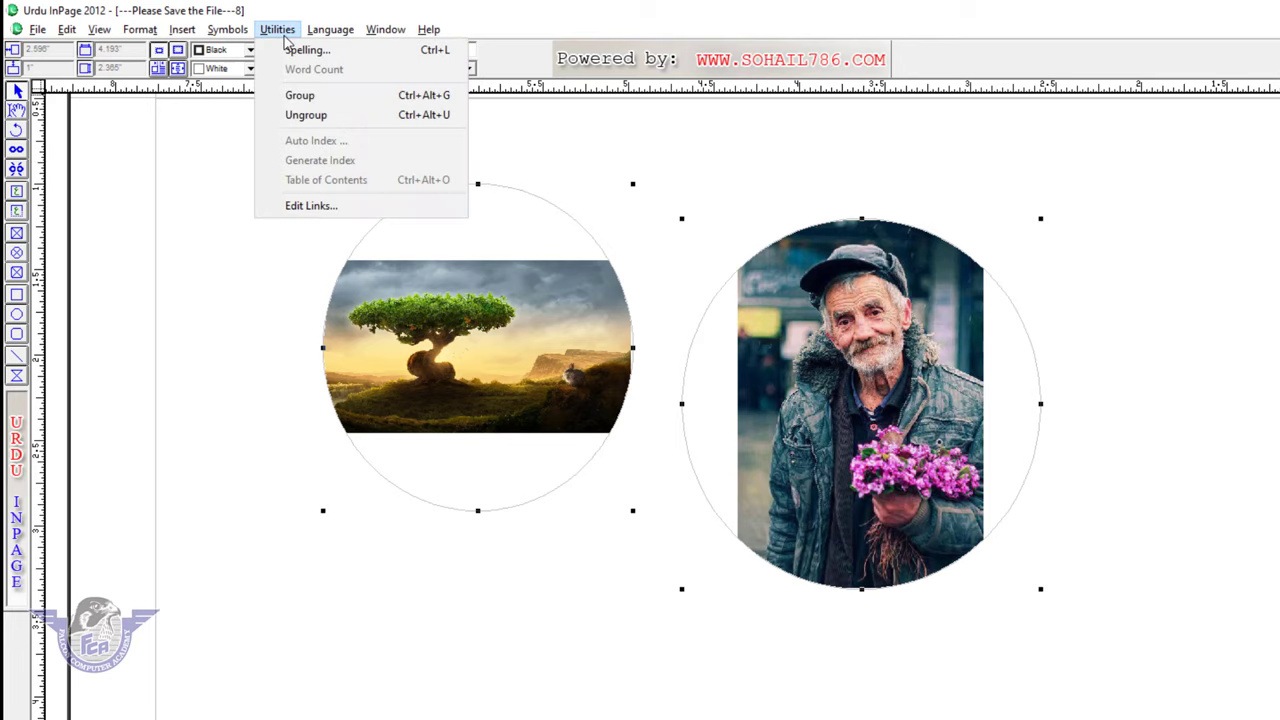
{"action": "left_click", "coordinate": [325, 116]}
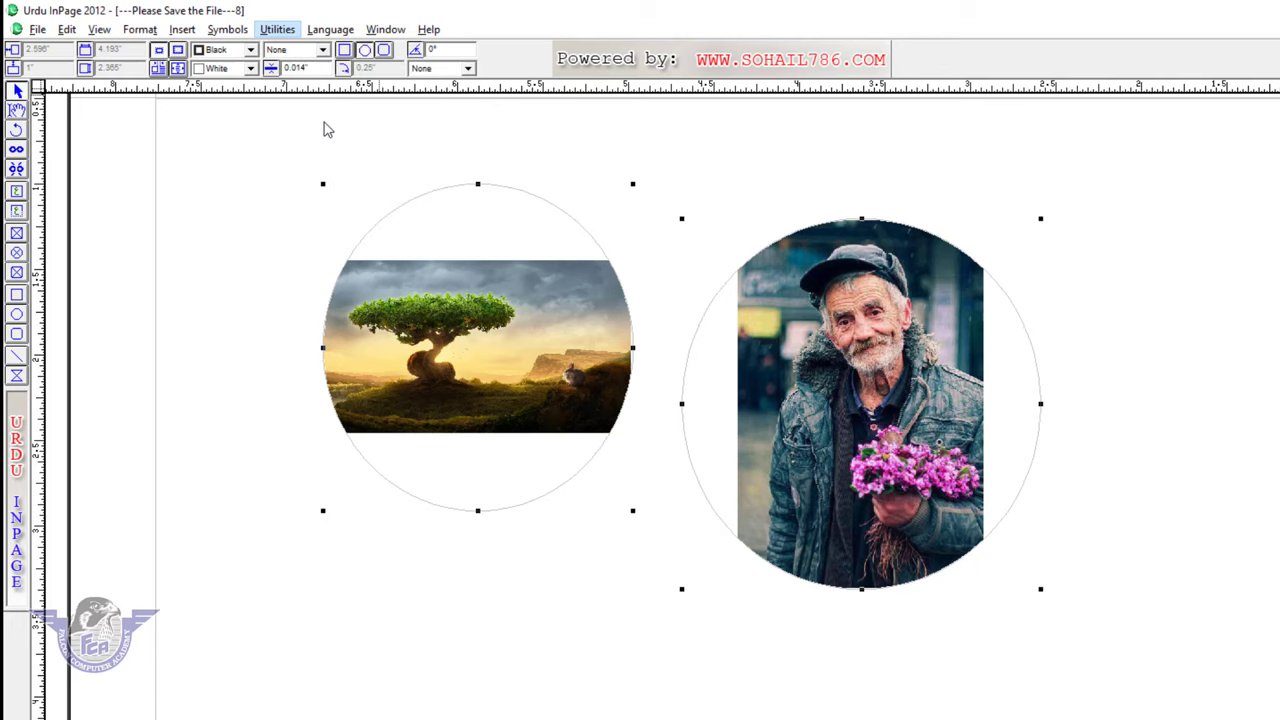
{"action": "left_click", "coordinate": [963, 375]}
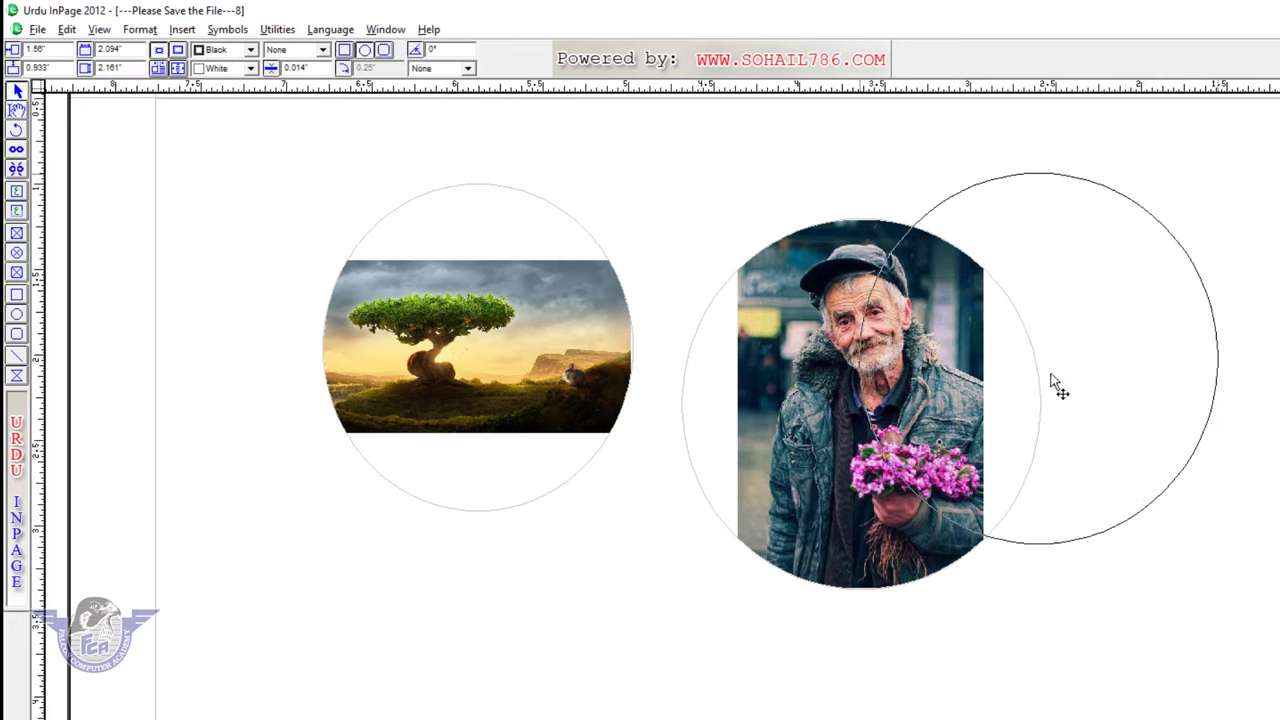
{"action": "left_click_drag", "start_coordinate": [891, 432], "coordinate": [890, 418]}
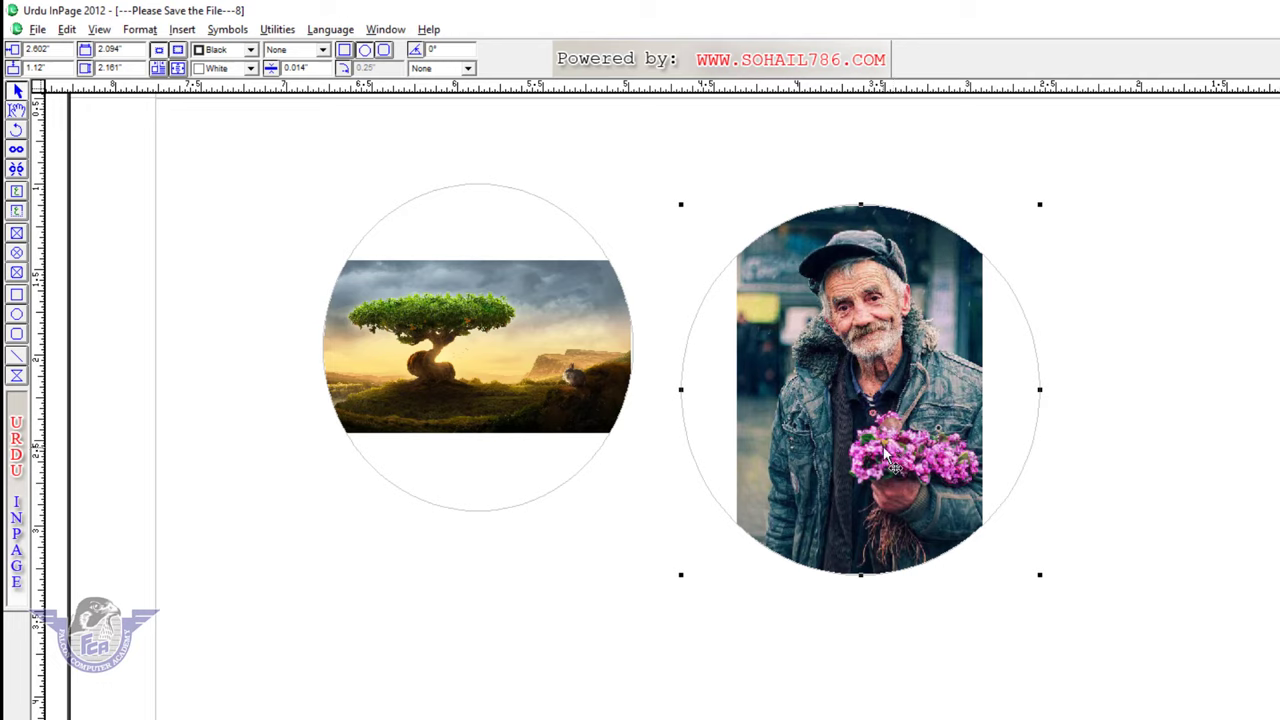
{"action": "left_click", "coordinate": [280, 31]}
{"action": "left_click", "coordinate": [280, 31]}
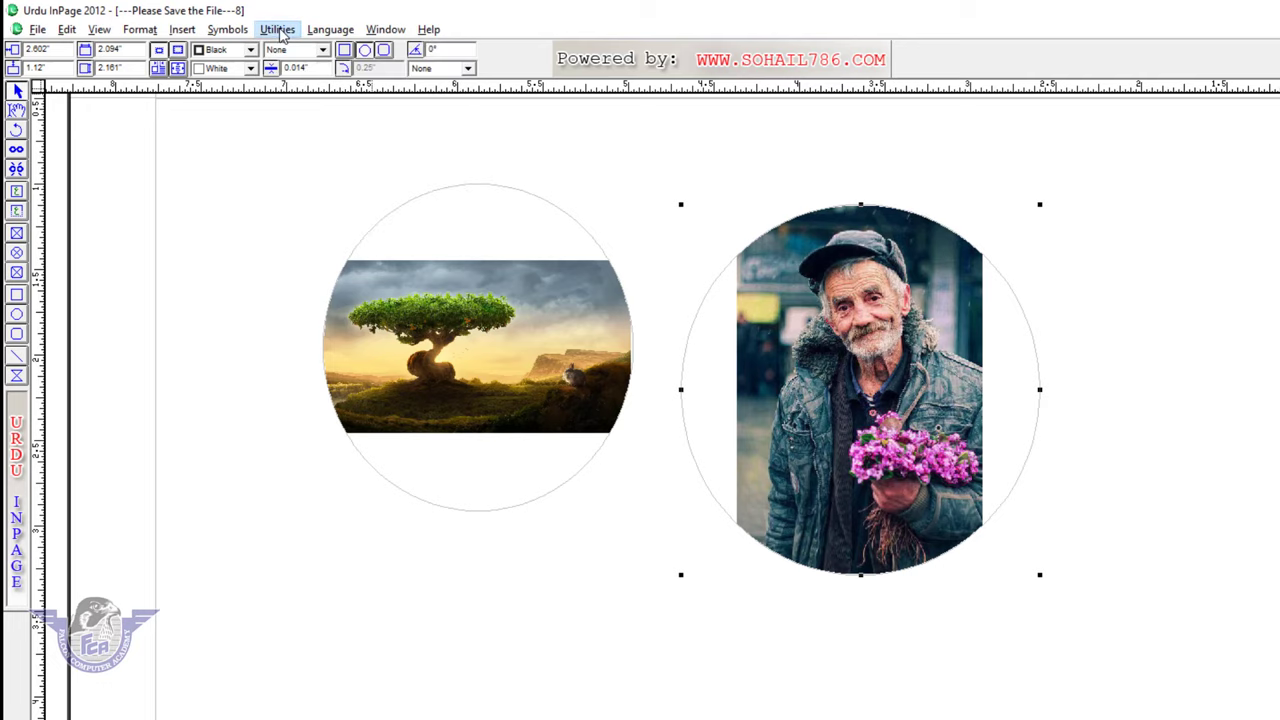
- Cascade all open document windows, then tile them side by side
{"action": "left_click", "coordinate": [333, 31]}
{"action": "left_click", "coordinate": [347, 52]}
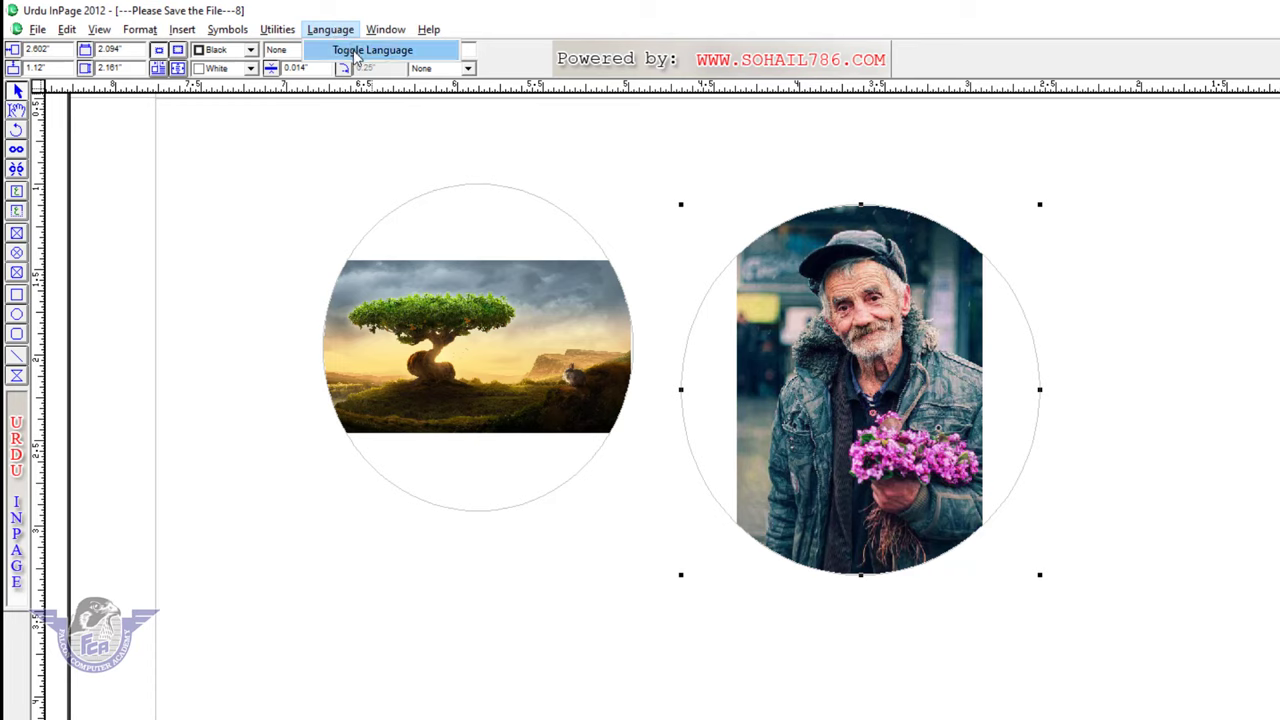
{"action": "left_click", "coordinate": [372, 50]}
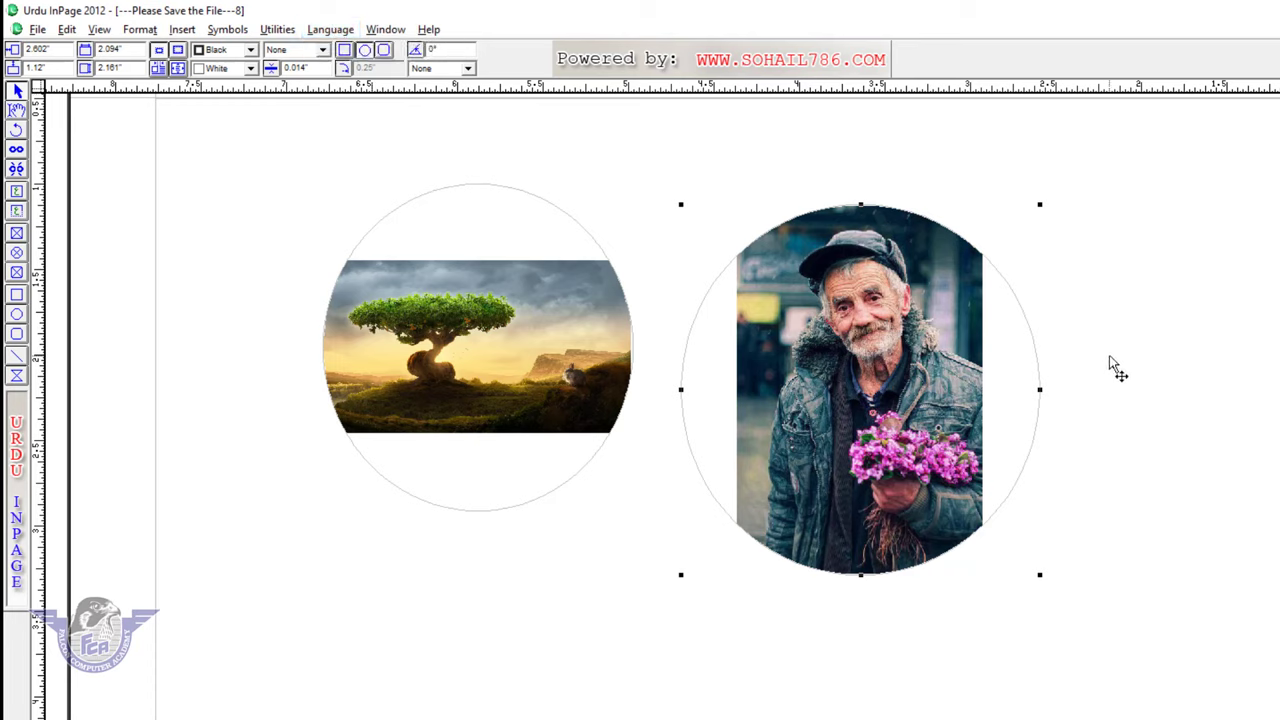
{"action": "left_click", "coordinate": [403, 36]}
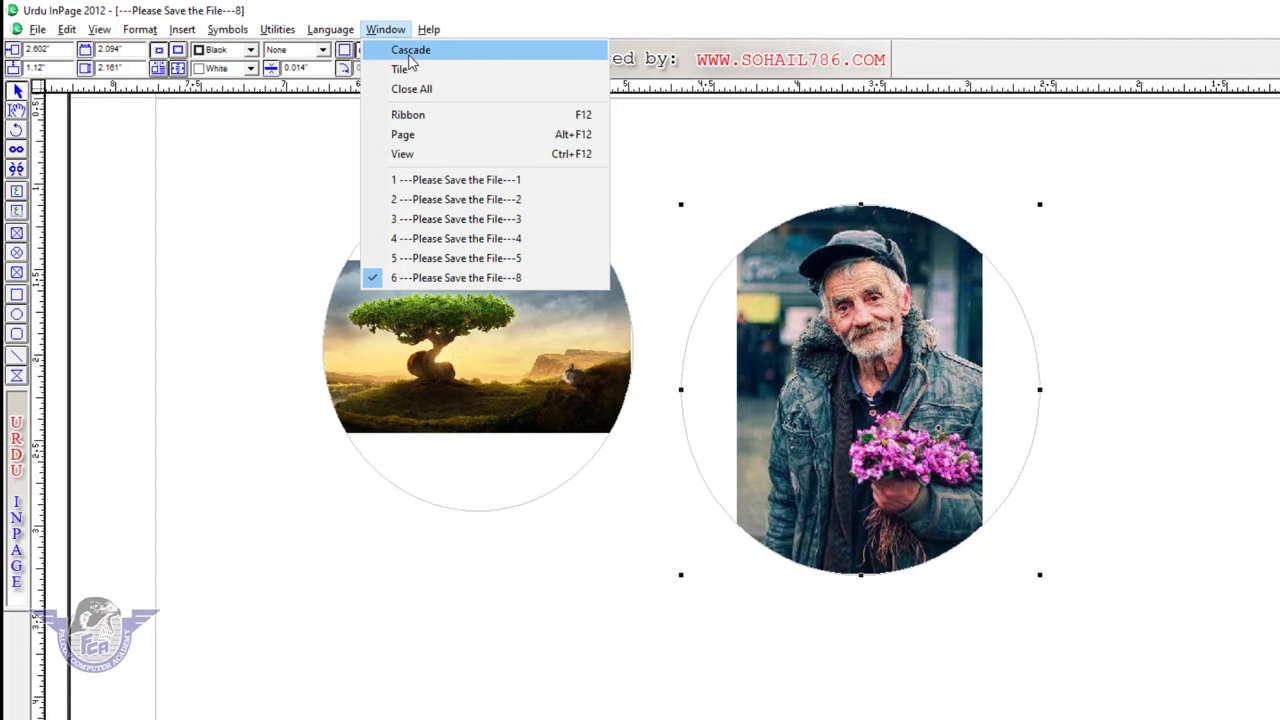
{"action": "left_click", "coordinate": [409, 56]}
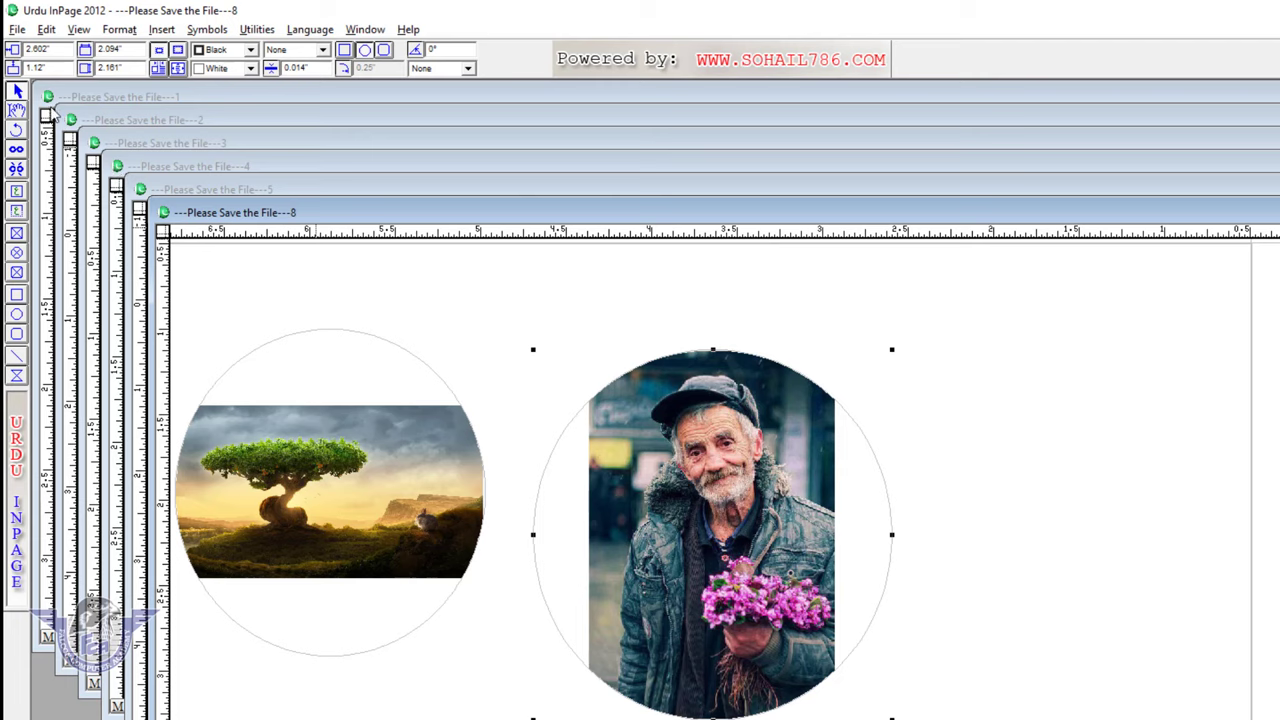
{"action": "left_click", "coordinate": [362, 33]}
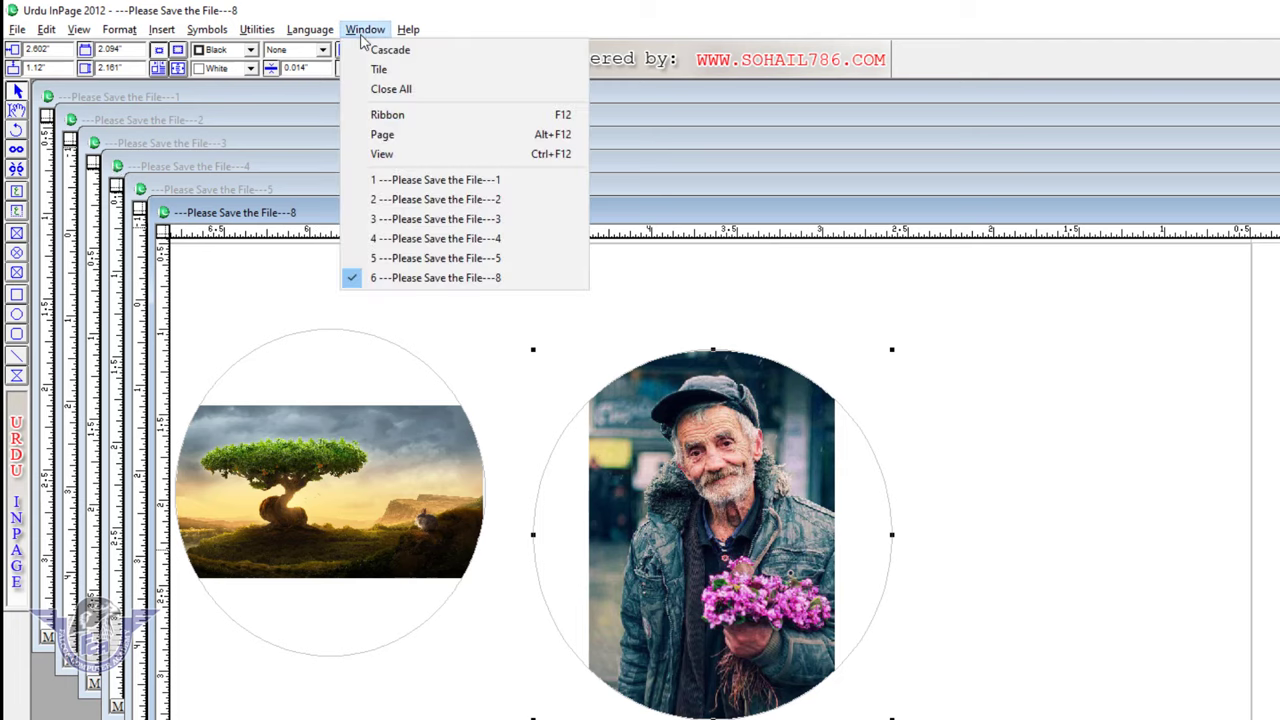
{"action": "left_click", "coordinate": [380, 70]}
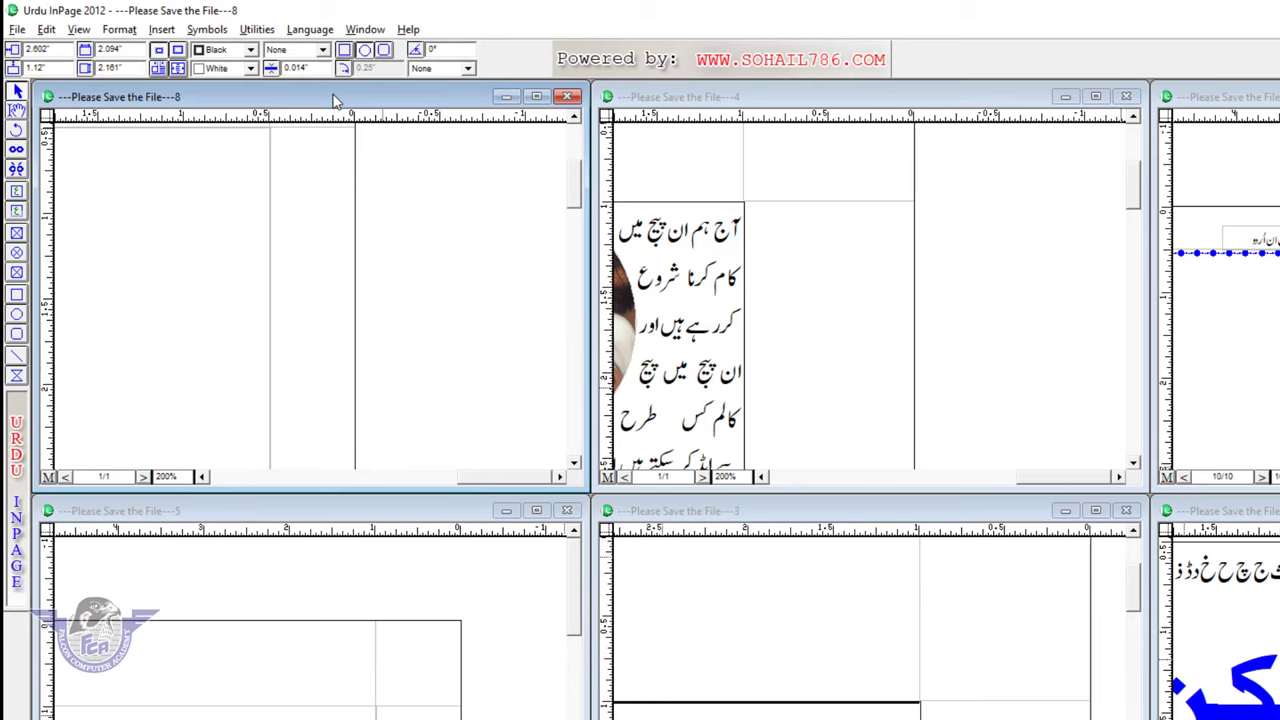
- Activate the File---4, 2, 1, 3 and 5 windows in turn, then maximize File---8
{"action": "left_click", "coordinate": [932, 122]}
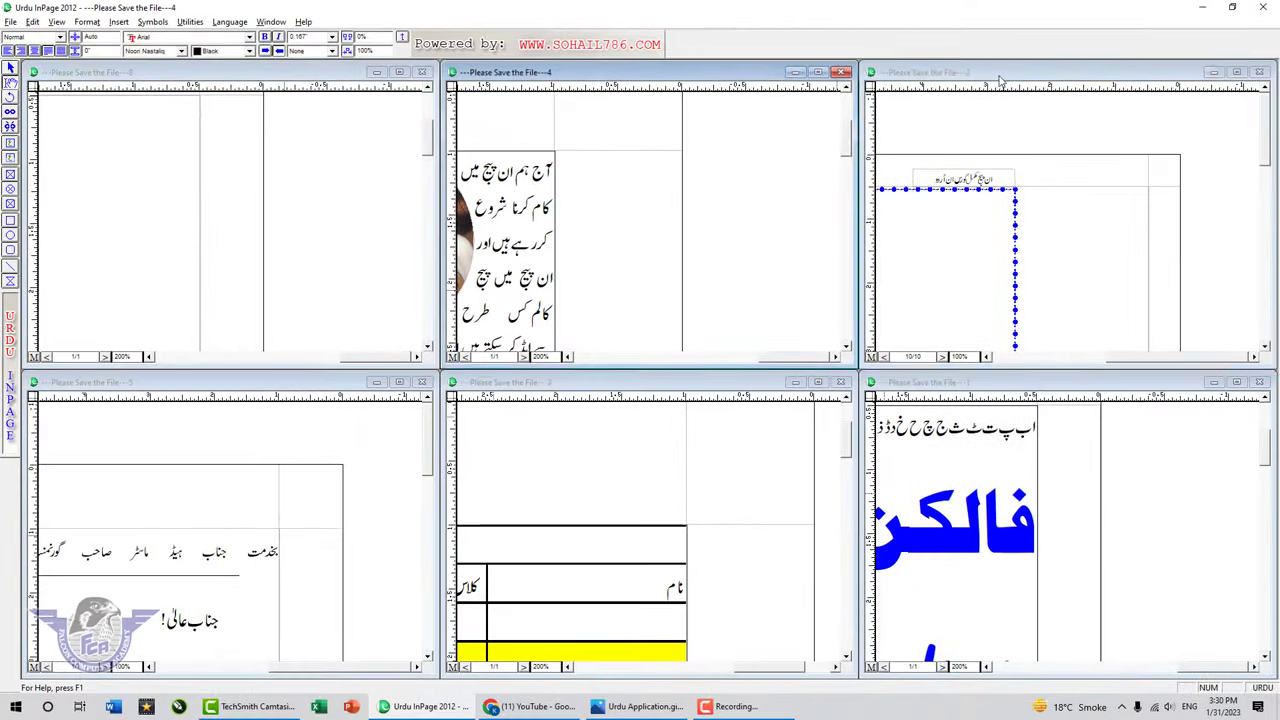
{"action": "left_click", "coordinate": [1000, 80]}
{"action": "left_click", "coordinate": [975, 384]}
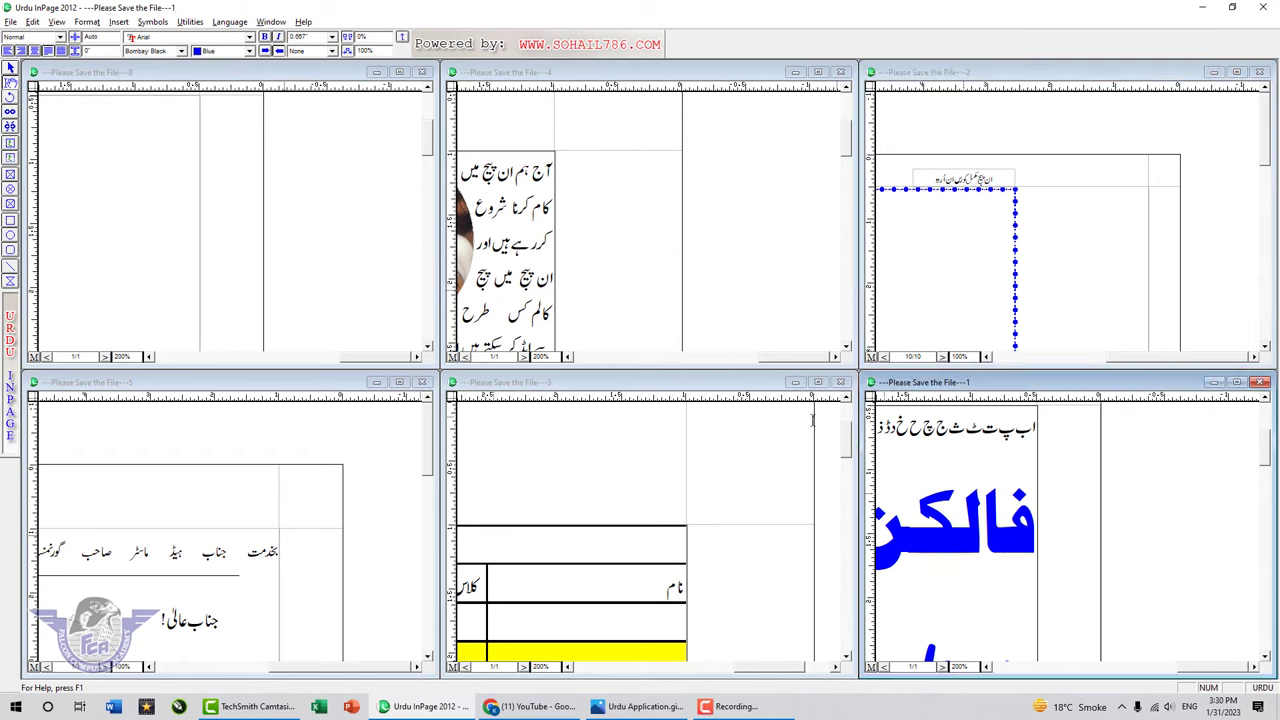
{"action": "left_click", "coordinate": [618, 381]}
{"action": "left_click", "coordinate": [164, 386]}
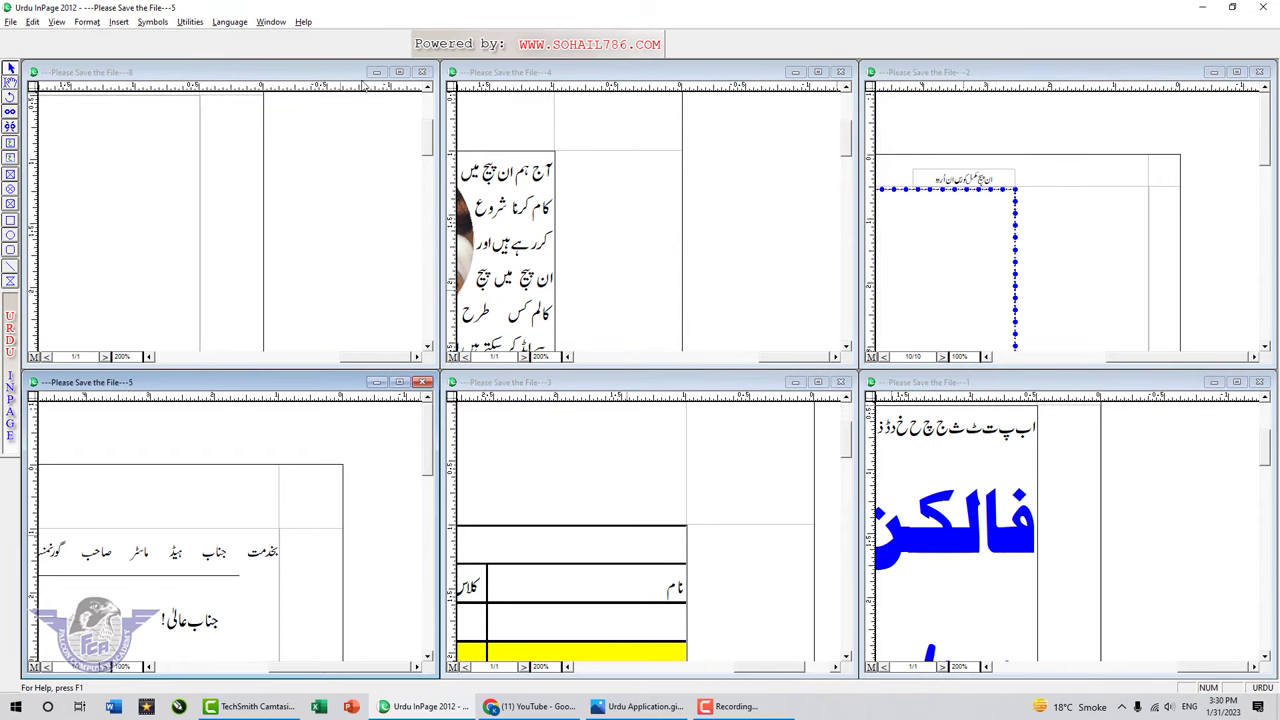
{"action": "double_click", "coordinate": [326, 74]}
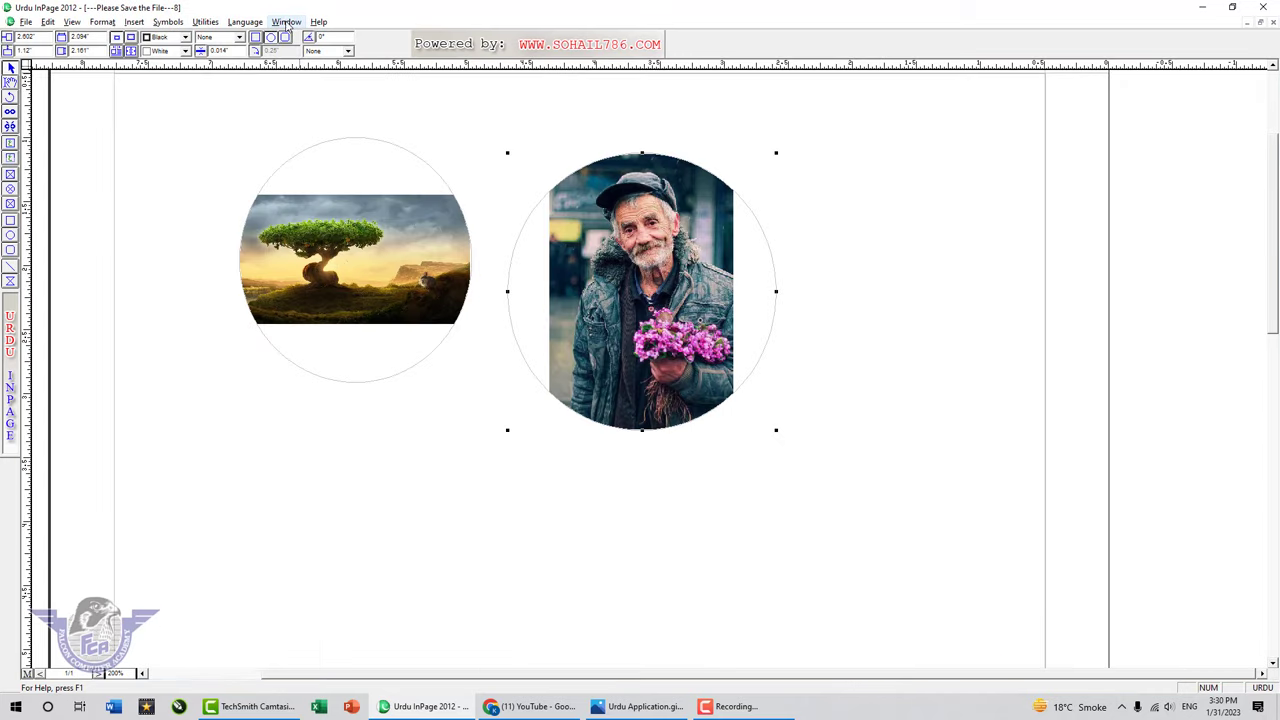
- Close All, discarding three unsaved documents but keeping the Falcon Computer Academy document
{"action": "left_click", "coordinate": [287, 22]}
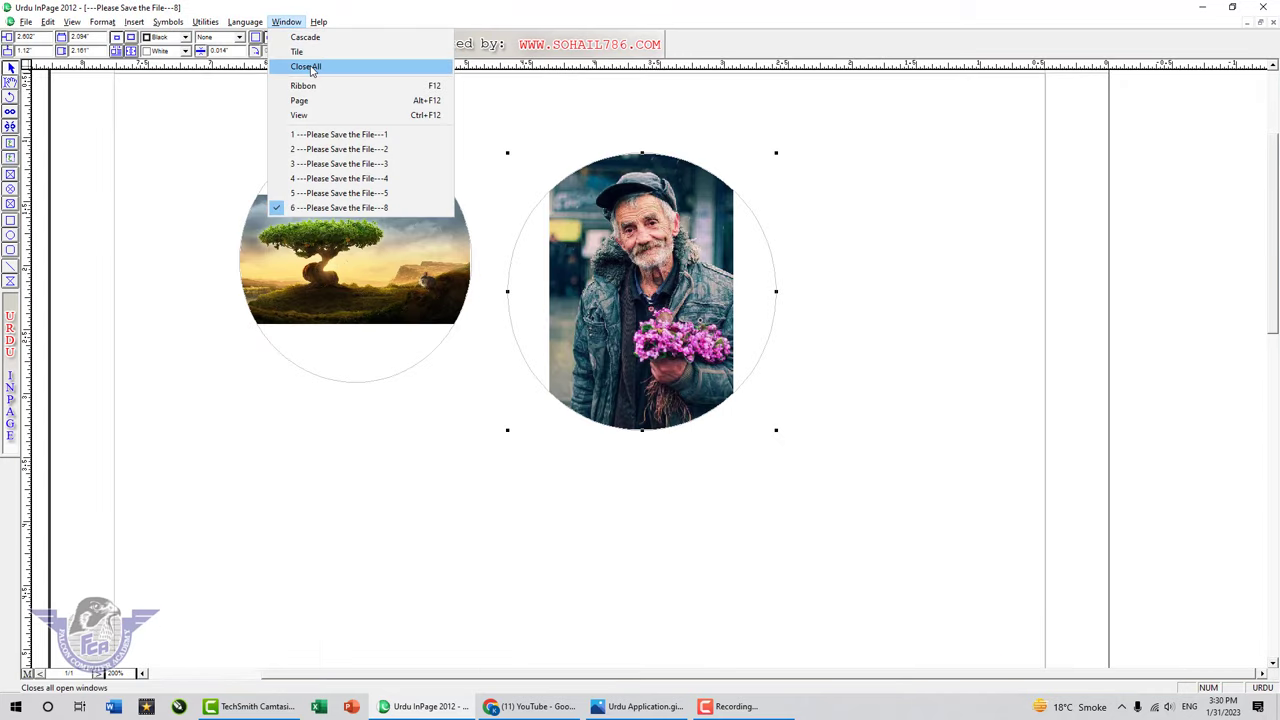
{"action": "left_click", "coordinate": [310, 67]}
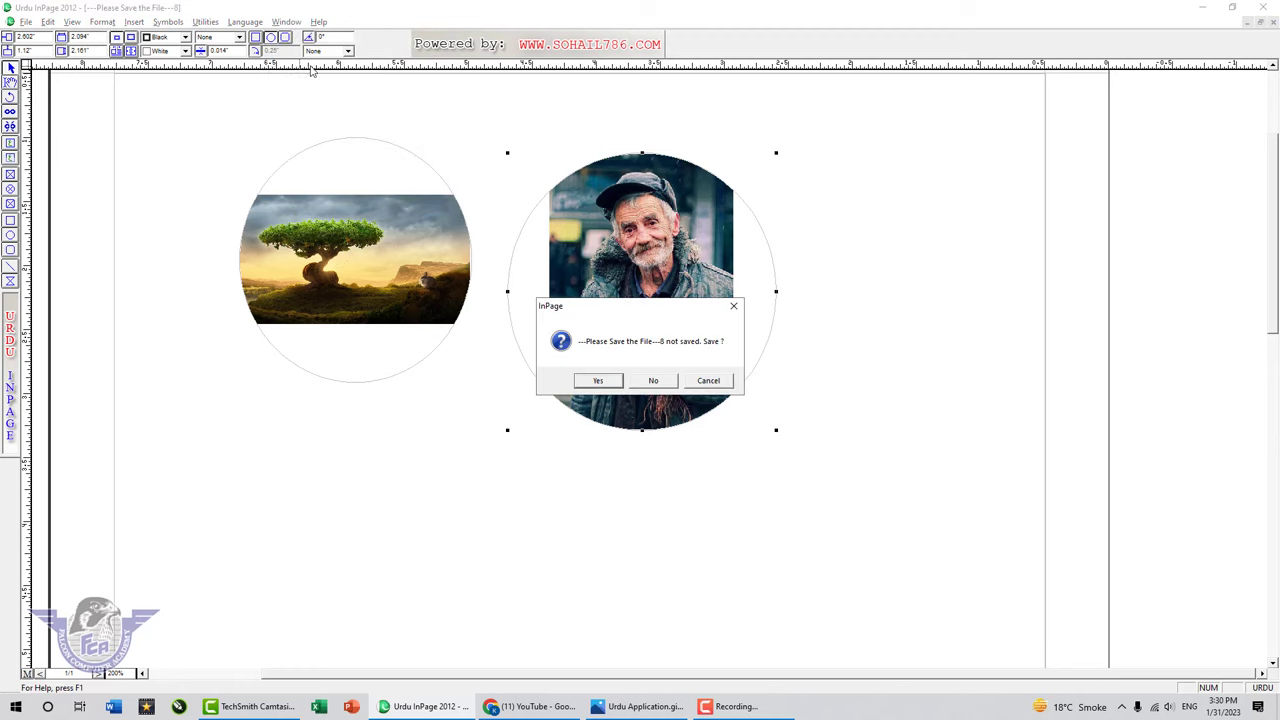
{"action": "left_click", "coordinate": [654, 381]}
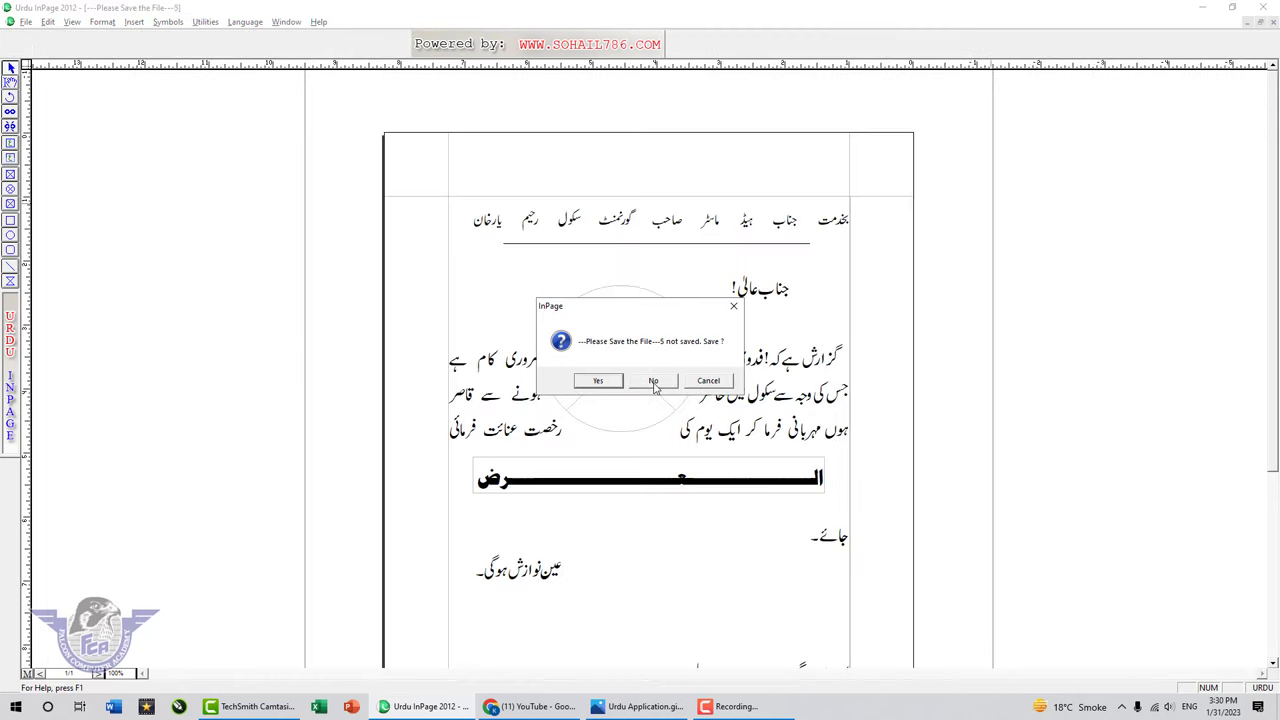
{"action": "left_click", "coordinate": [654, 381]}
{"action": "left_click", "coordinate": [655, 382]}
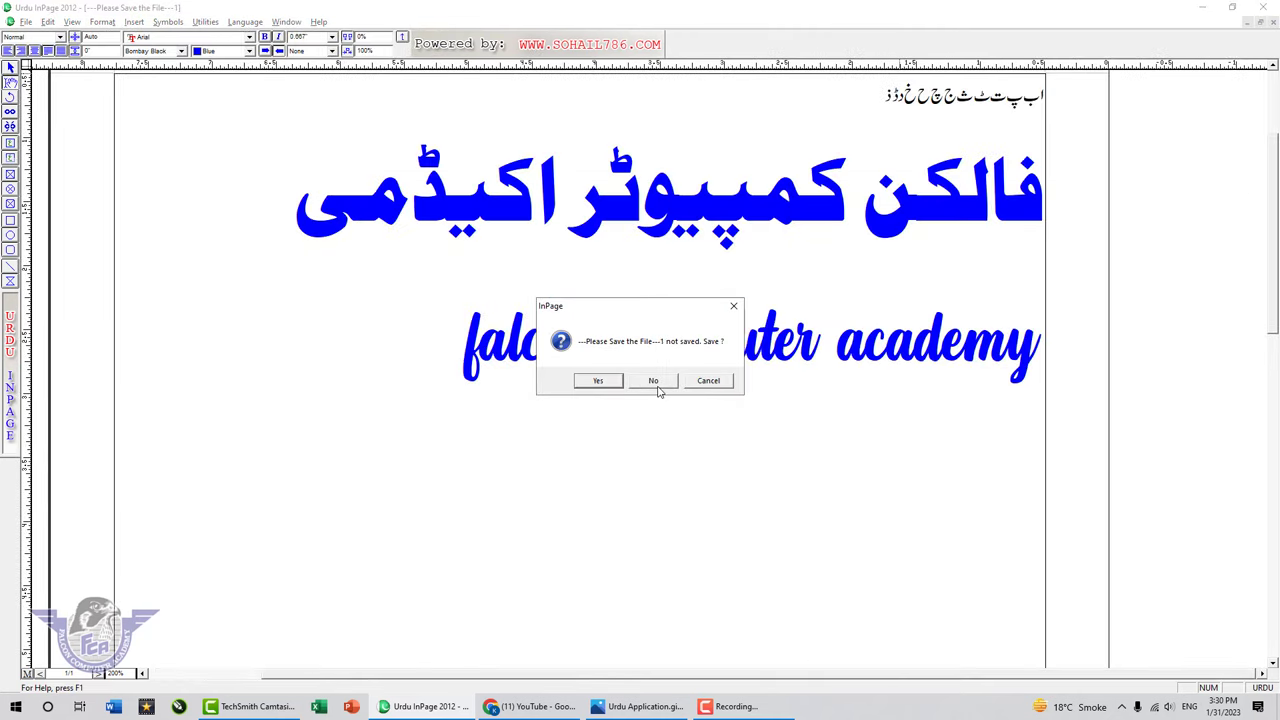
{"action": "left_click", "coordinate": [705, 381]}
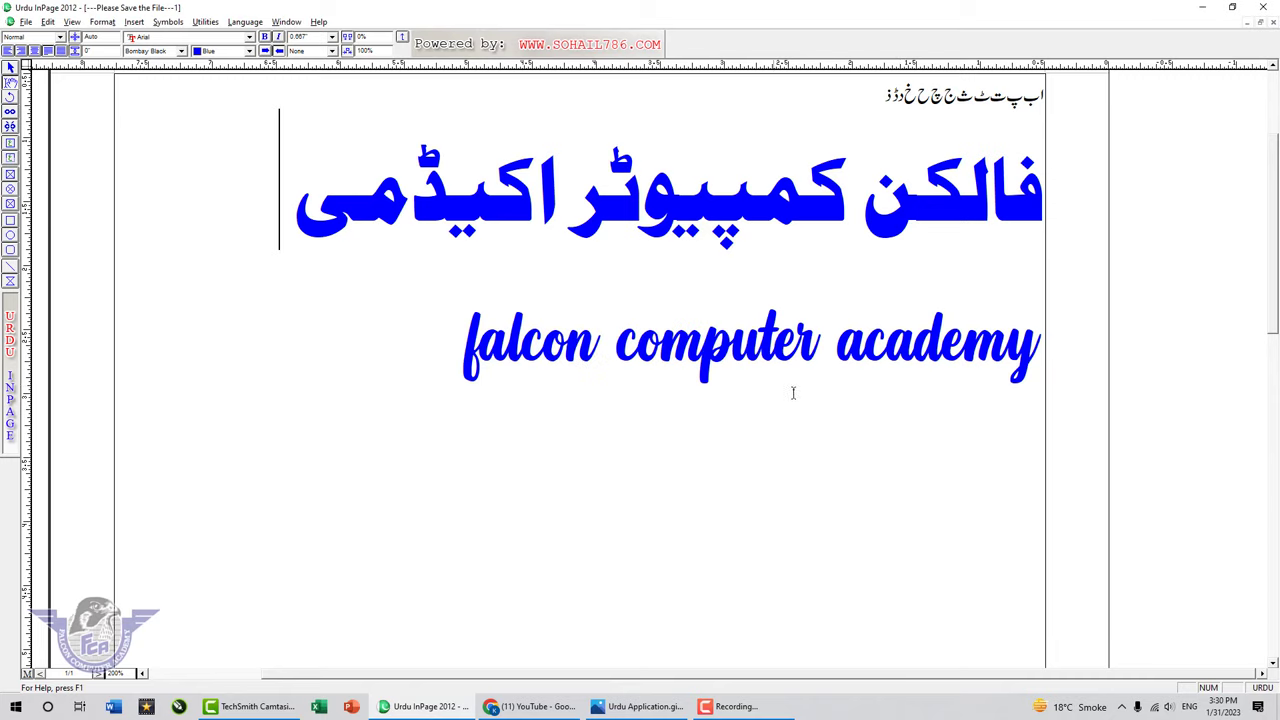
- Select the Urdu heading and set its font to Diwani
{"action": "left_click", "coordinate": [287, 22]}
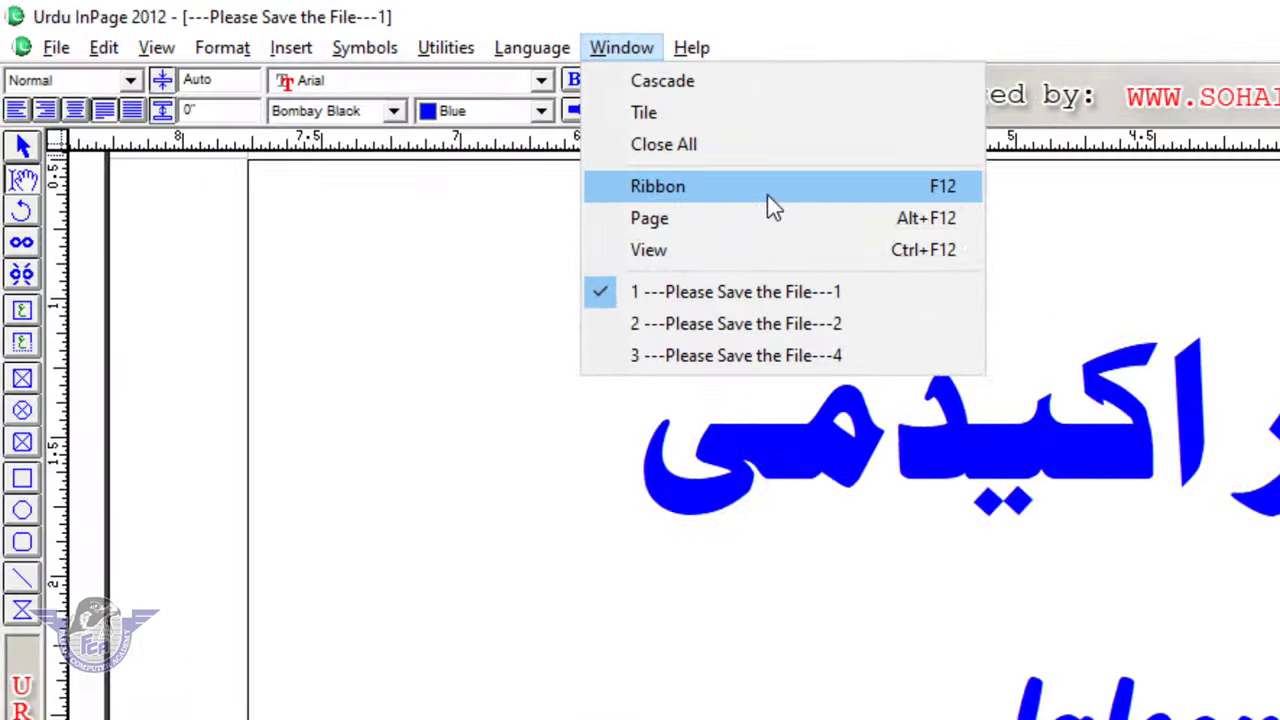
{"action": "double_click", "coordinate": [1020, 490]}
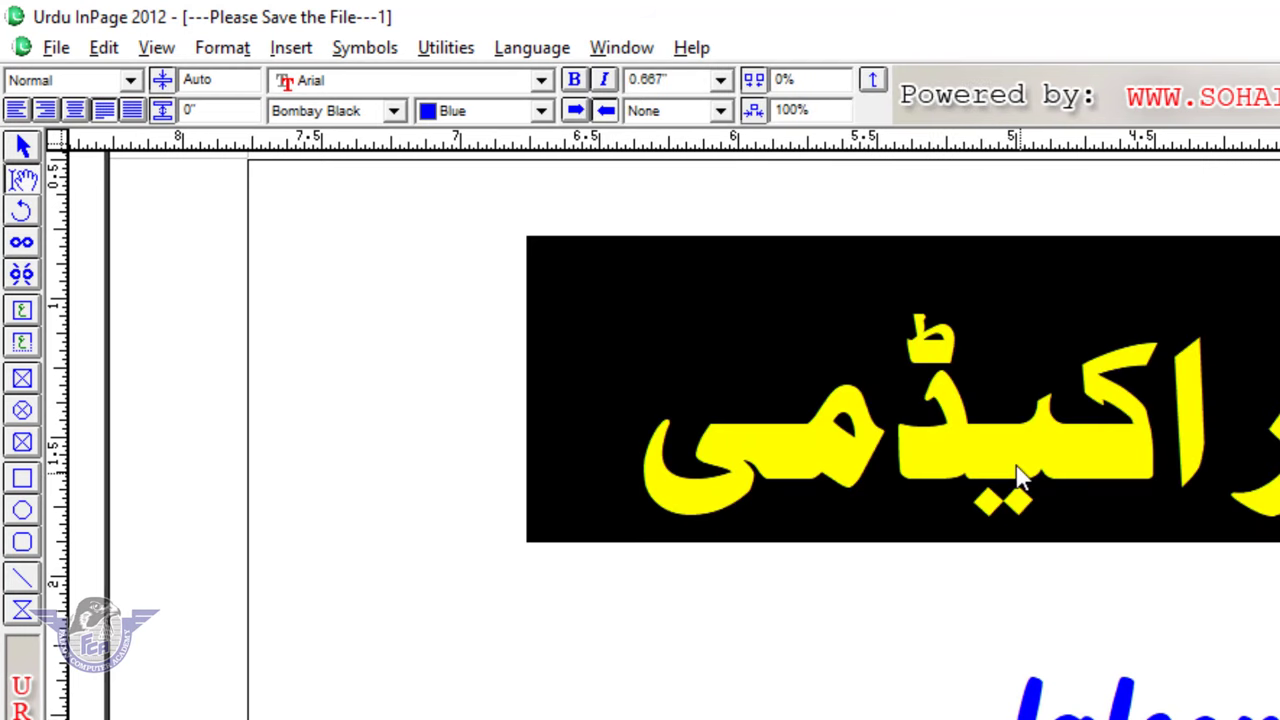
{"action": "left_click", "coordinate": [638, 52]}
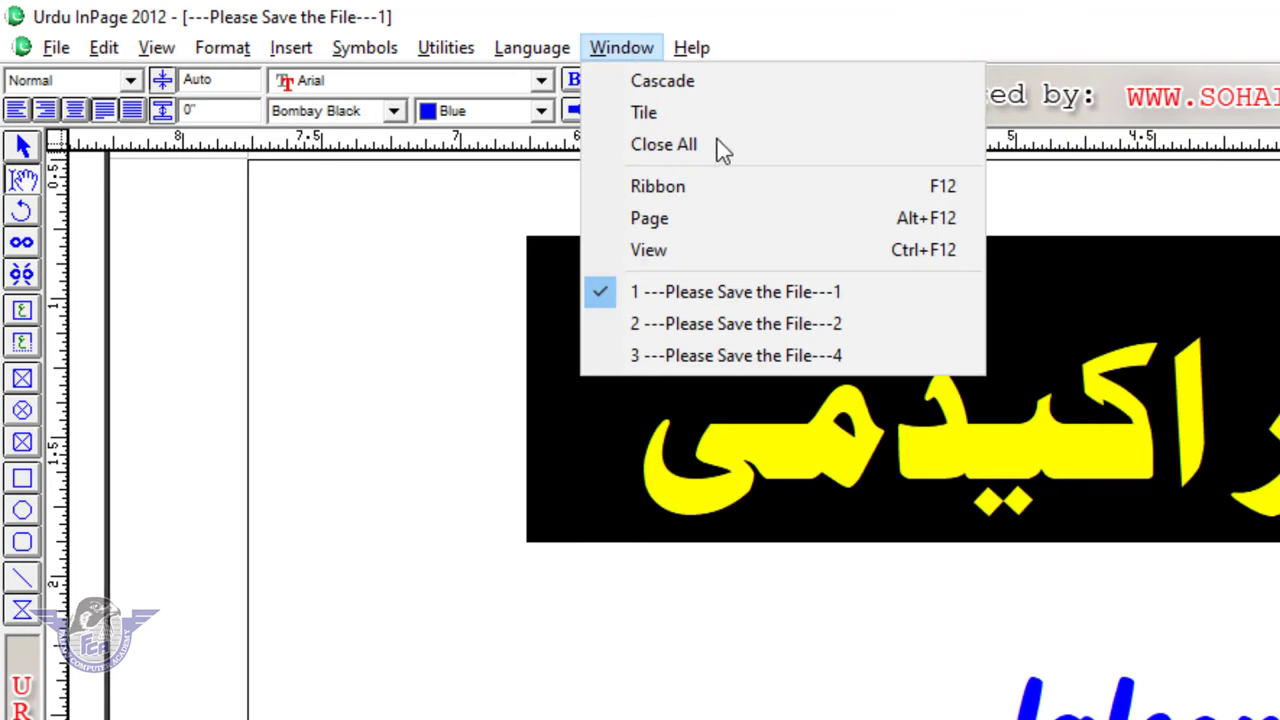
{"action": "left_click", "coordinate": [1245, 482]}
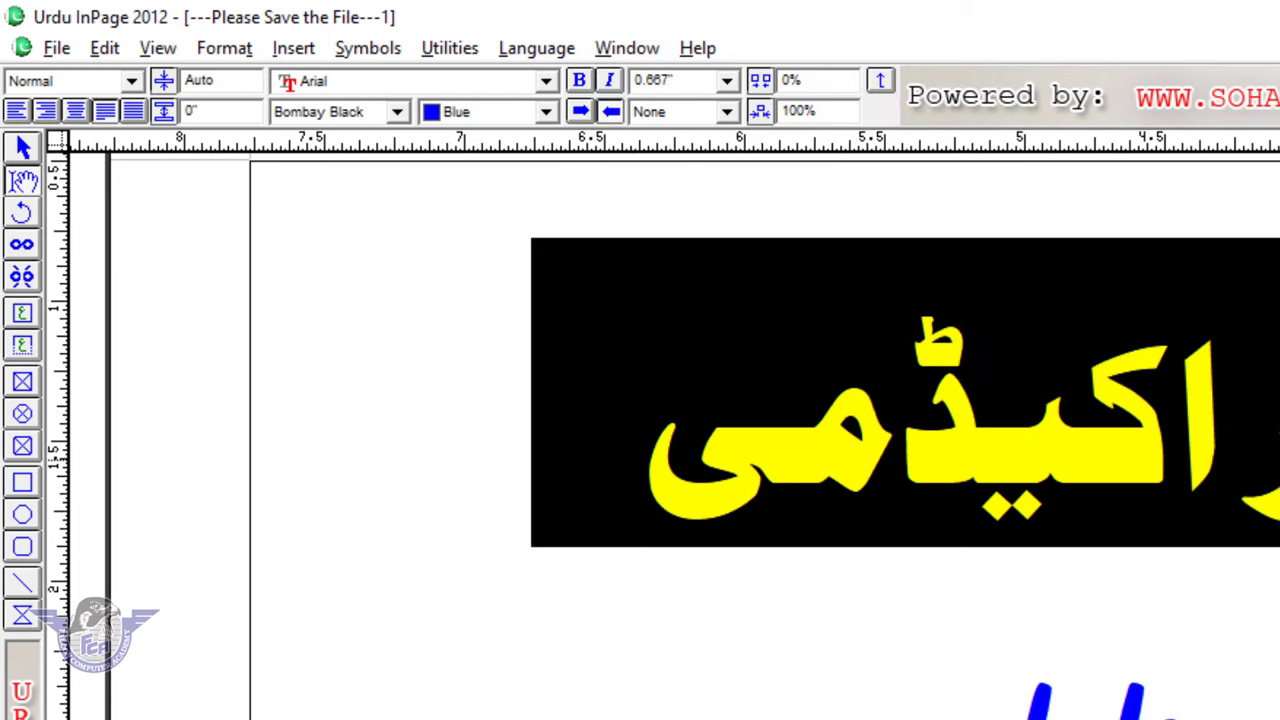
{"action": "left_click", "coordinate": [320, 81]}
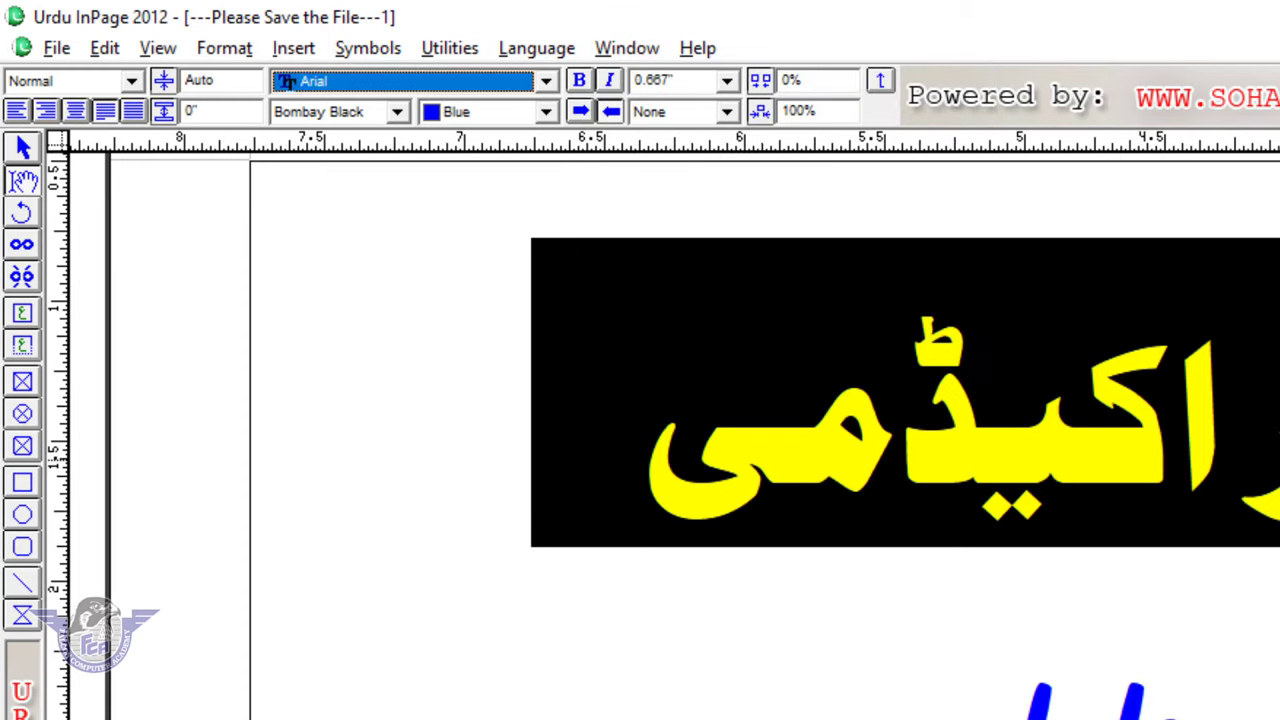
{"action": "left_click", "coordinate": [328, 112]}
{"action": "type", "text": "Diwani"}
{"action": "key", "text": "Return"}
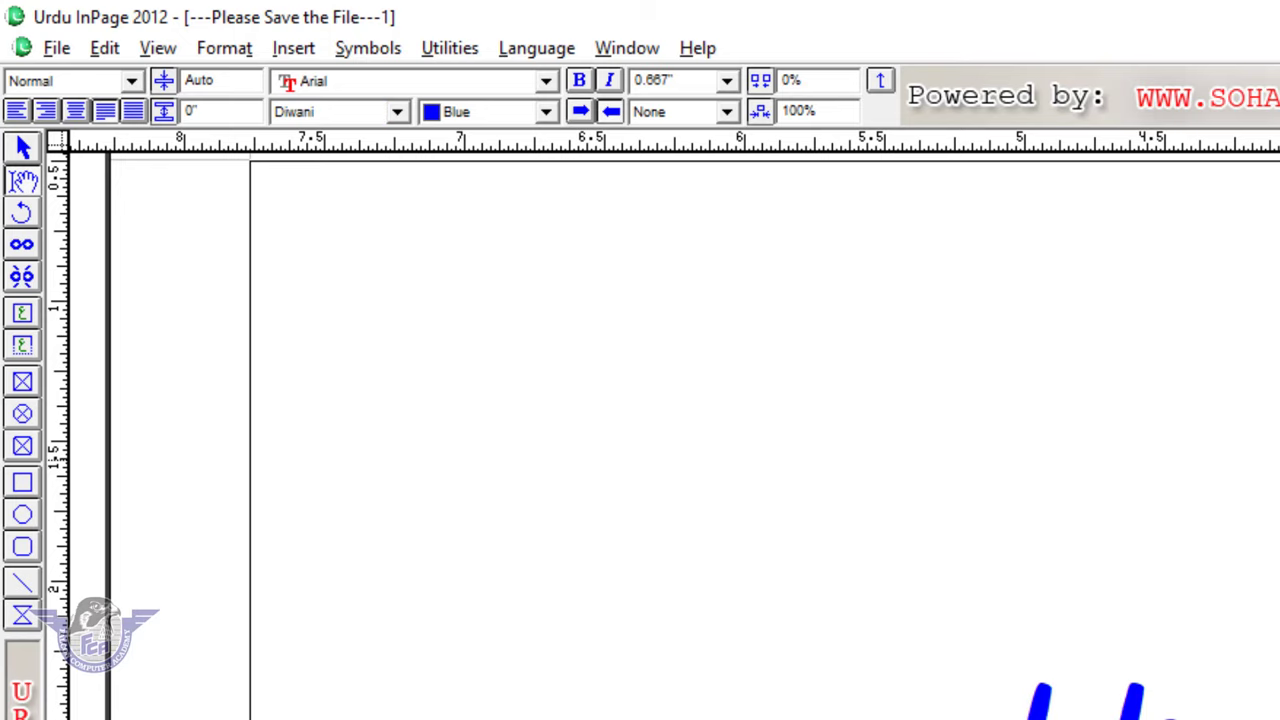
- Colour the heading Magenta and set its size to 1 inch
{"action": "left_click", "coordinate": [328, 112]}
{"action": "left_click", "coordinate": [478, 112]}
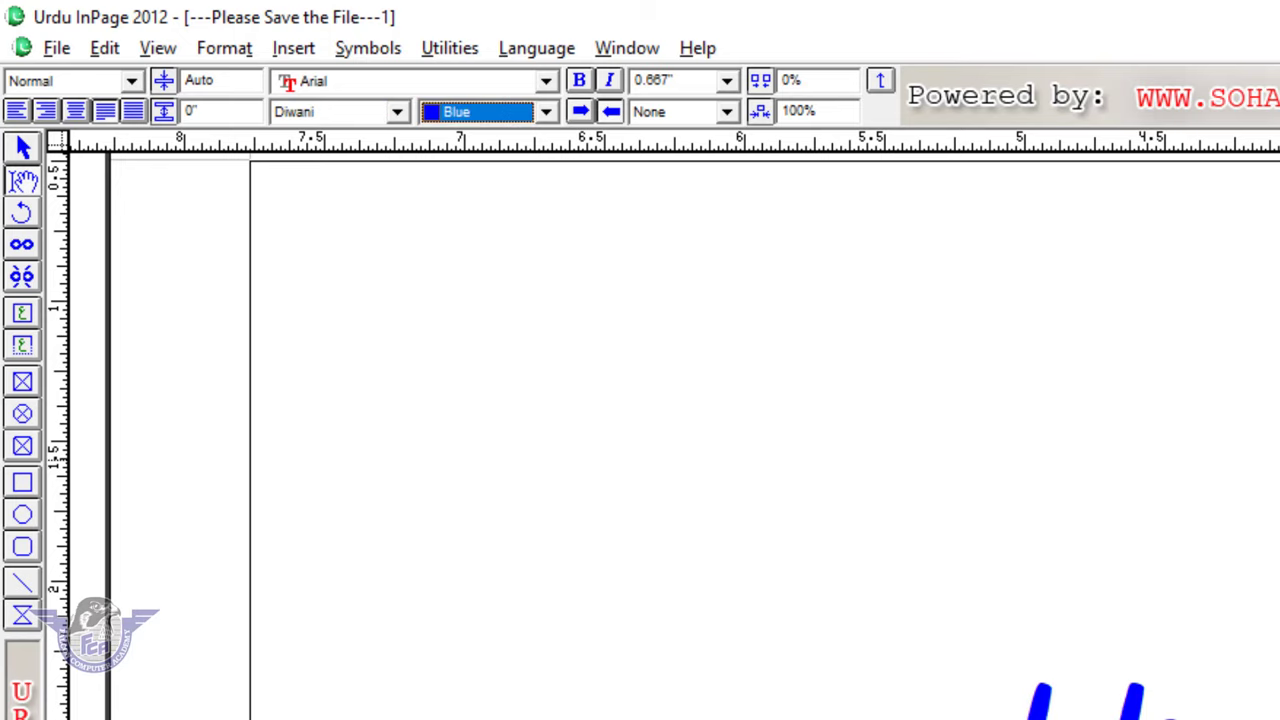
{"action": "type", "text": "Magenta"}
{"action": "key", "text": "Return"}
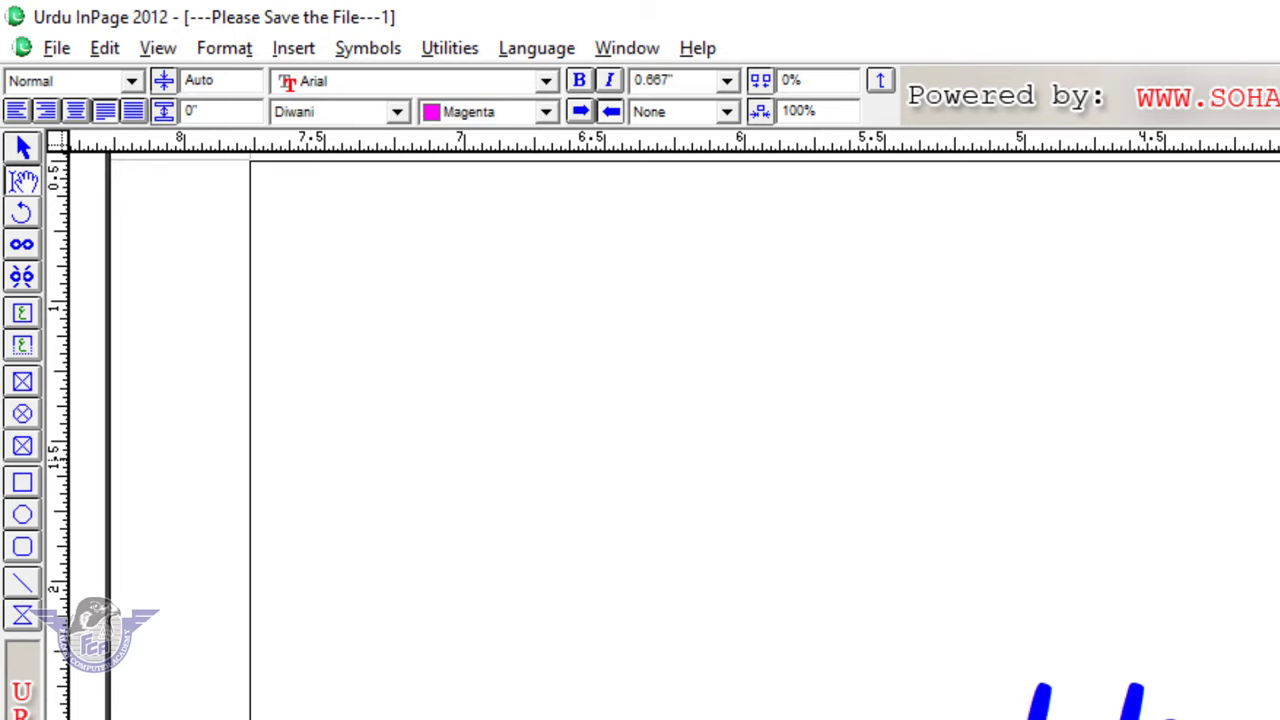
{"action": "left_click", "coordinate": [478, 112]}
{"action": "left_click", "coordinate": [660, 80]}
{"action": "type", "text": "1"}
{"action": "key", "text": "Return"}
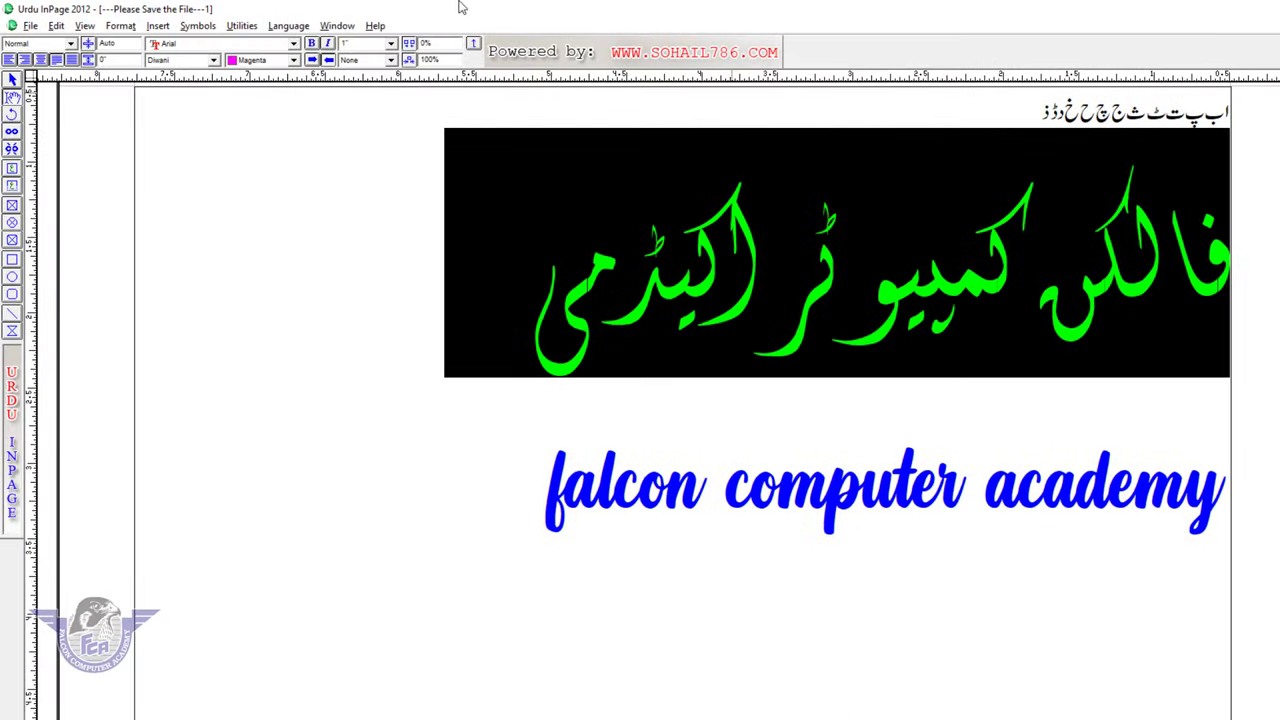
- Jump to page 1, then page 3 of the document using the Alt+F12 page box
{"action": "left_click", "coordinate": [338, 27]}
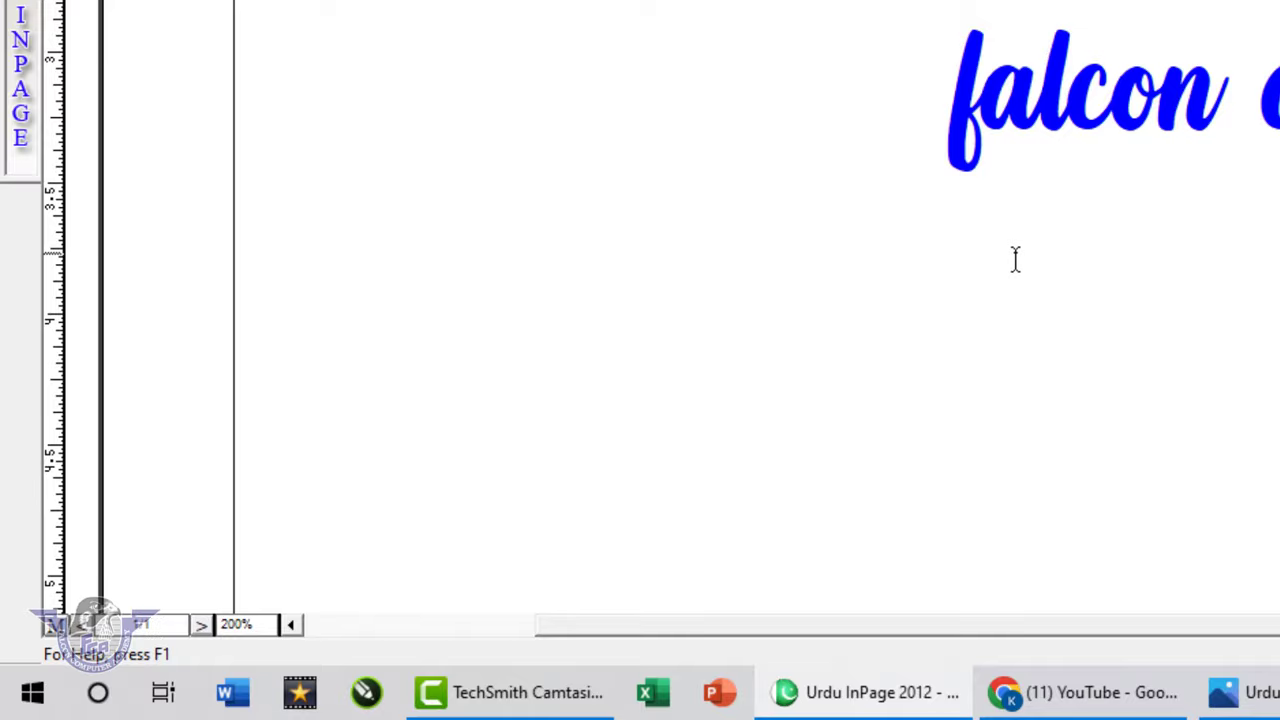
{"action": "key", "text": "ctrl+a"}
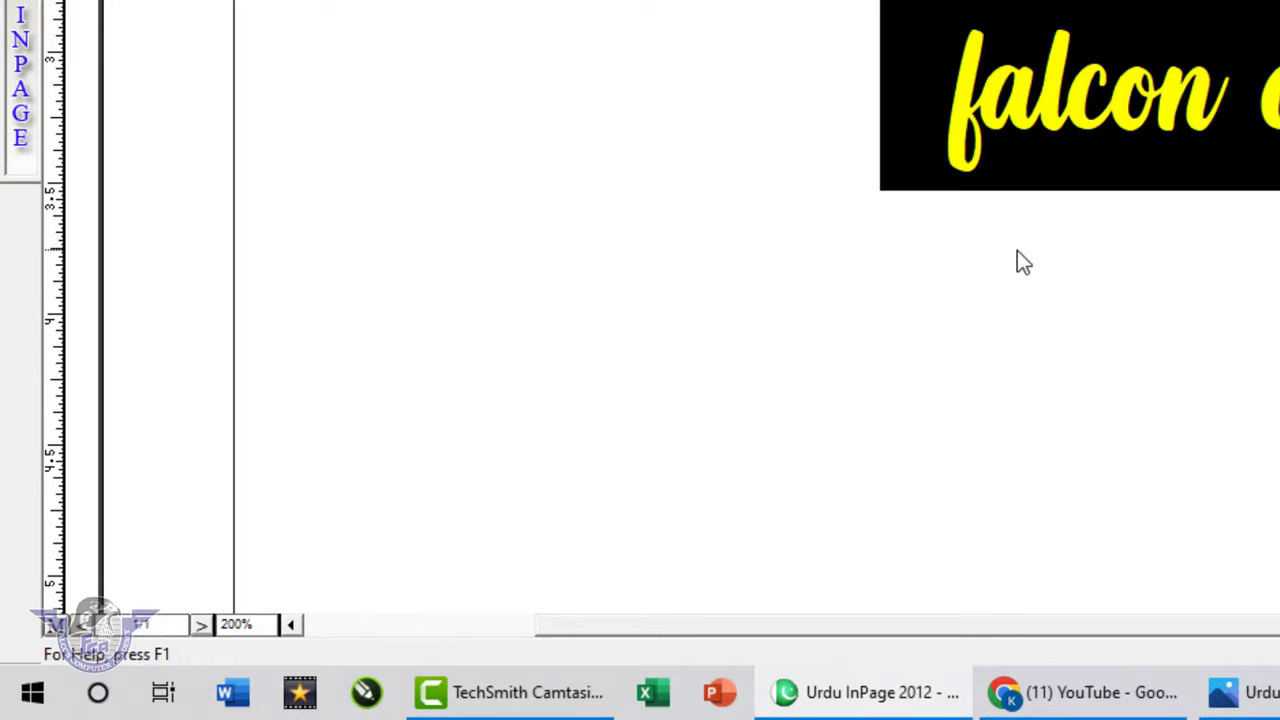
{"action": "key", "text": "Delete"}
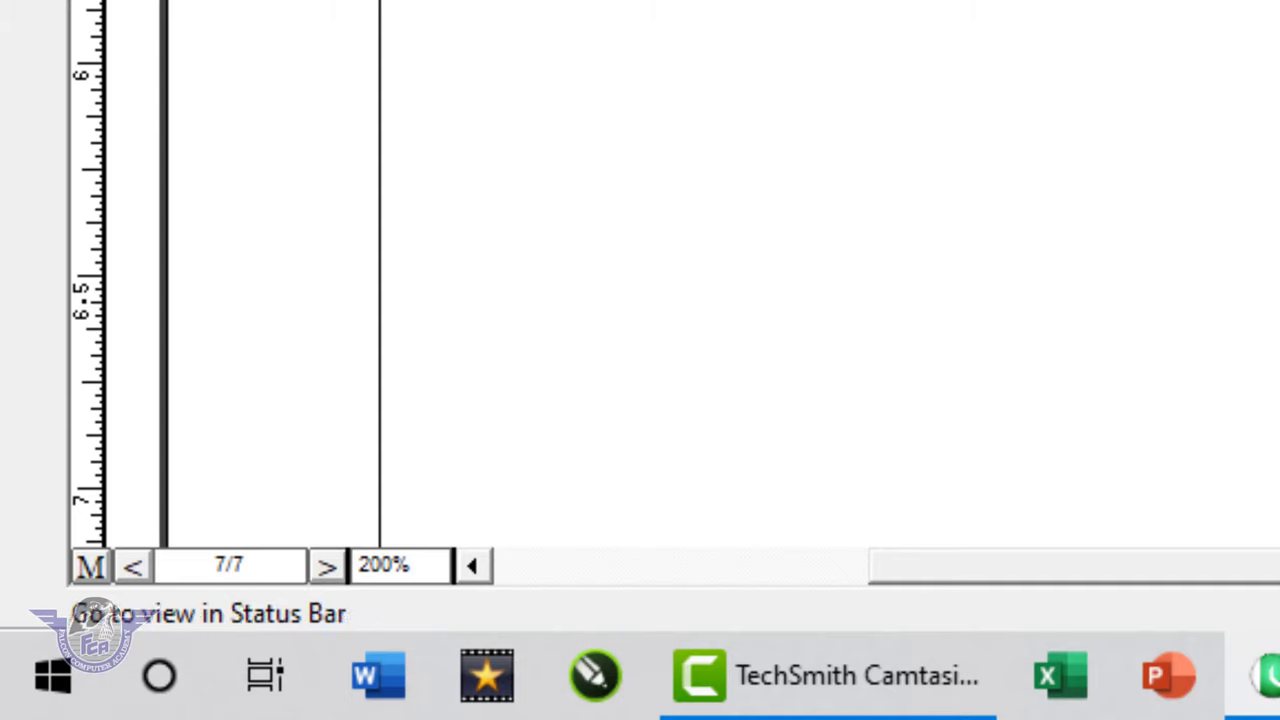
{"action": "key", "text": "alt+F12"}
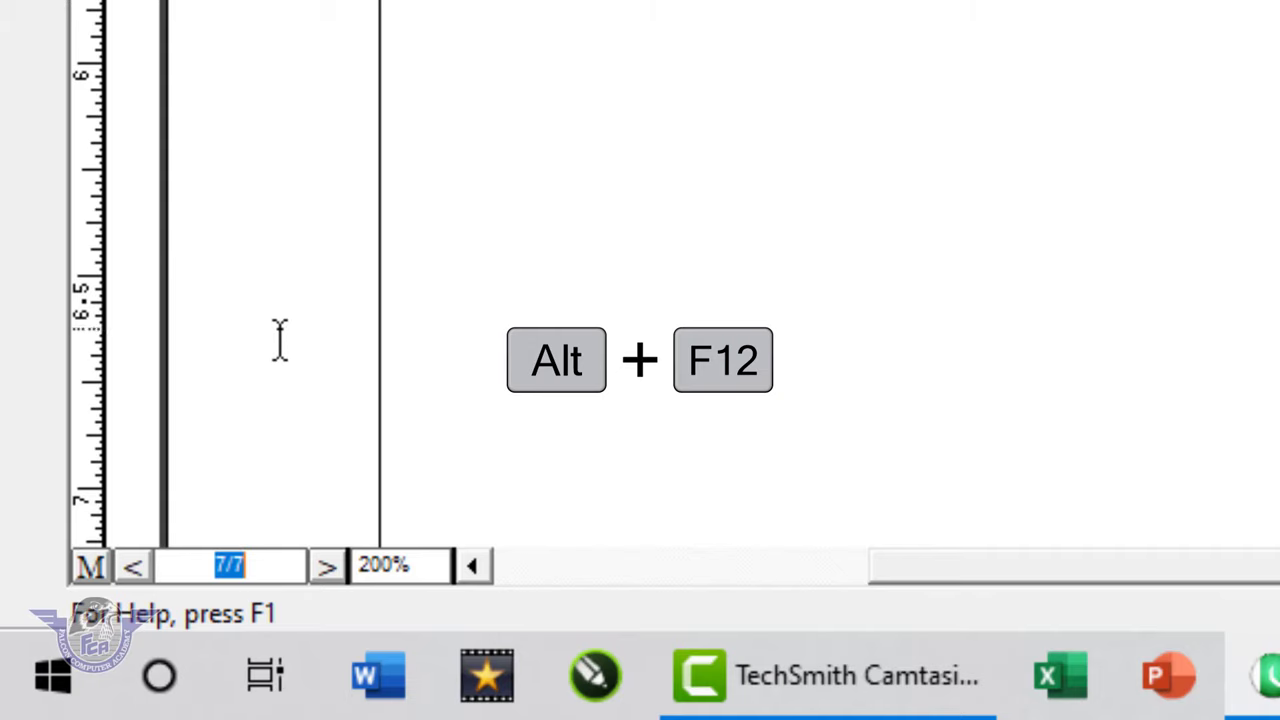
{"action": "key", "text": "BackSpace"}
{"action": "type", "text": "1"}
{"action": "key", "text": "Return"}
{"action": "type", "text": "3"}
{"action": "key", "text": "Return"}
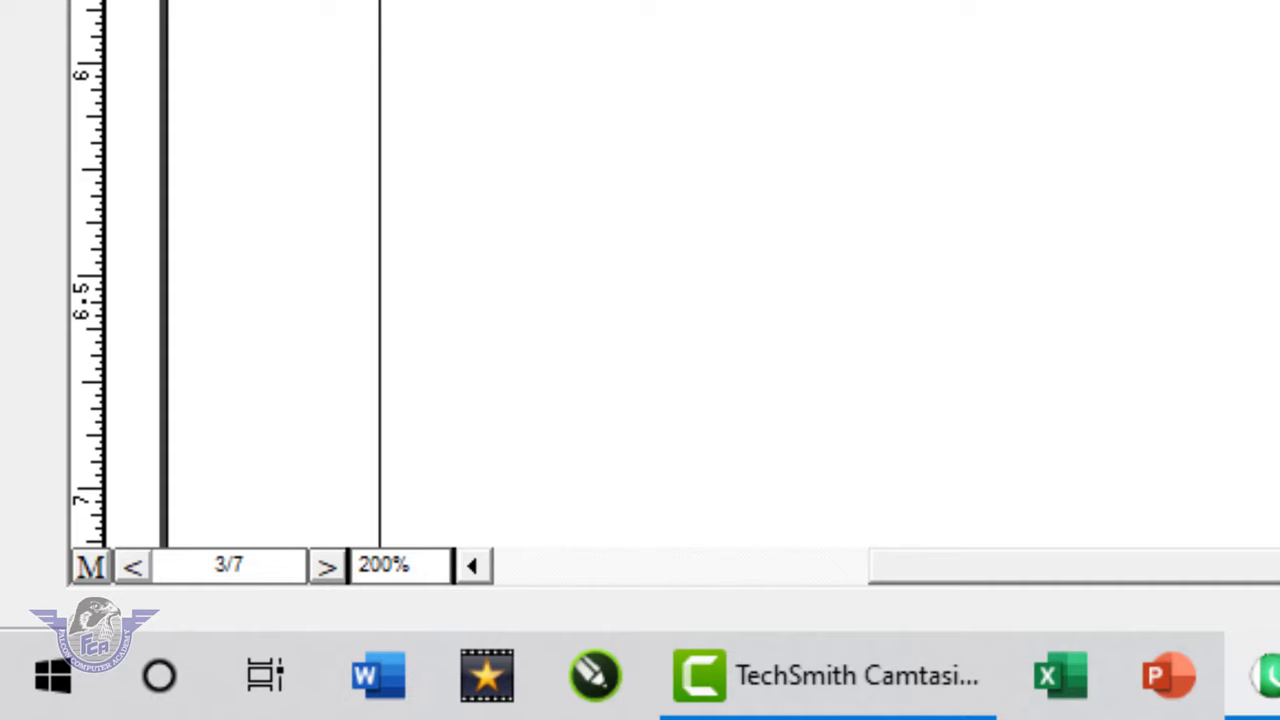
- Set the zoom to 100%, then 50%, through the Ctrl+F12 zoom box
{"action": "left_click", "coordinate": [278, 73]}
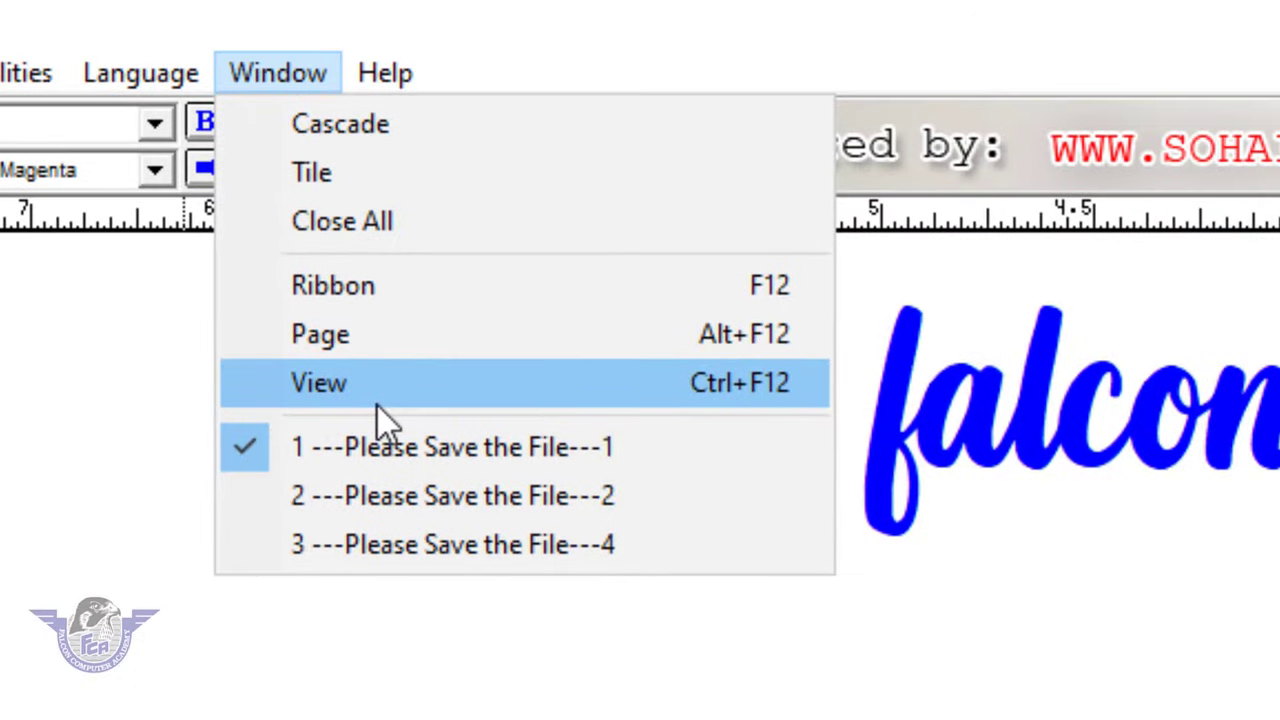
{"action": "left_click", "coordinate": [378, 405]}
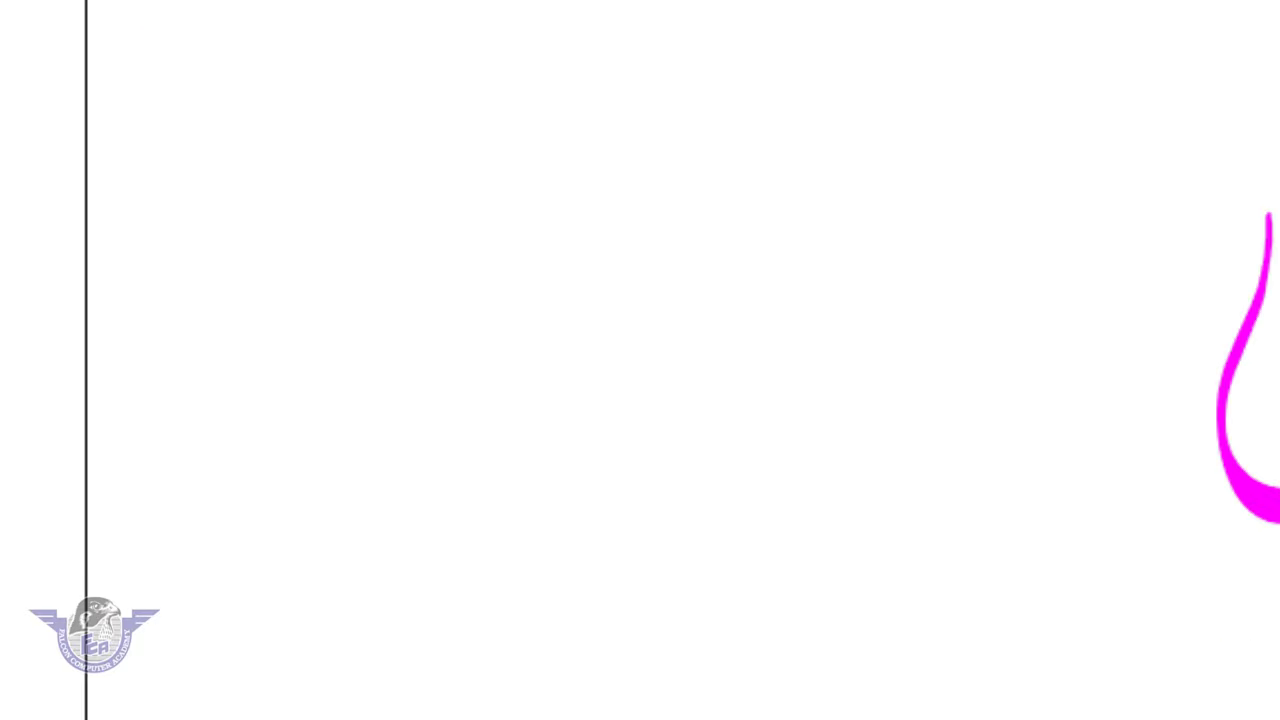
{"action": "key", "text": "ctrl+F12"}
{"action": "type", "text": "100"}
{"action": "key", "text": "Return"}
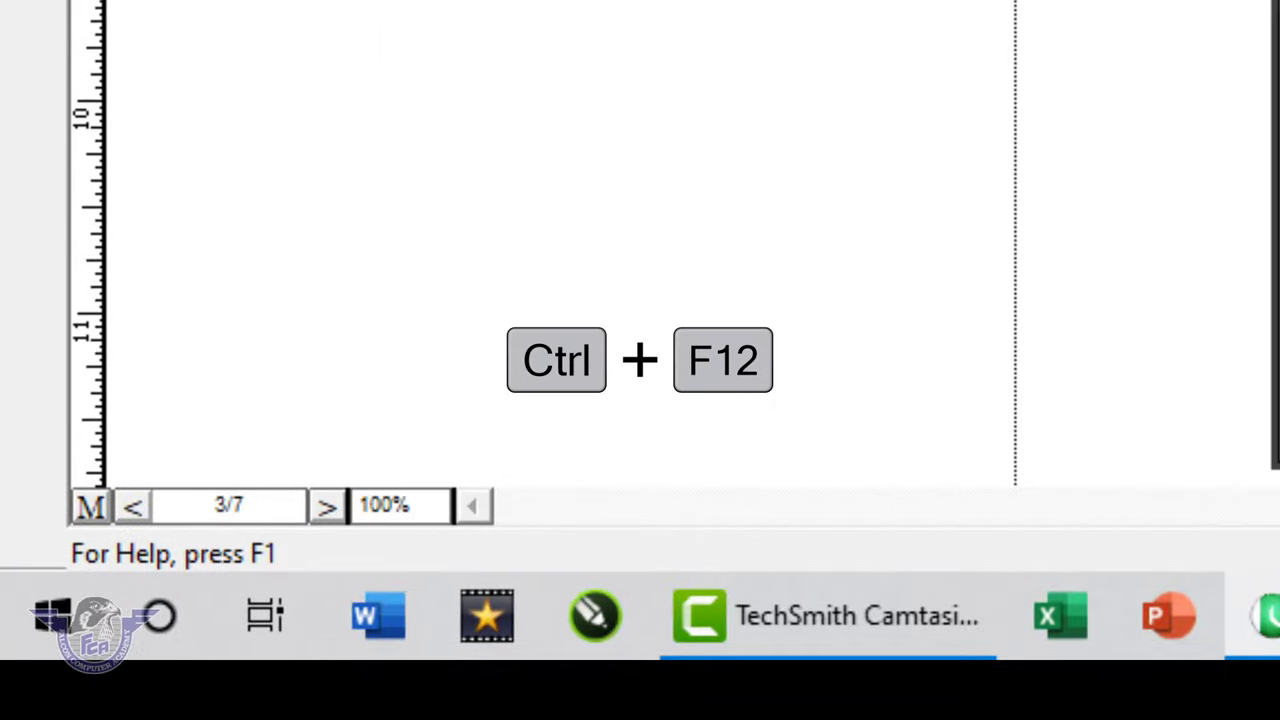
{"action": "key", "text": "ctrl+F12"}
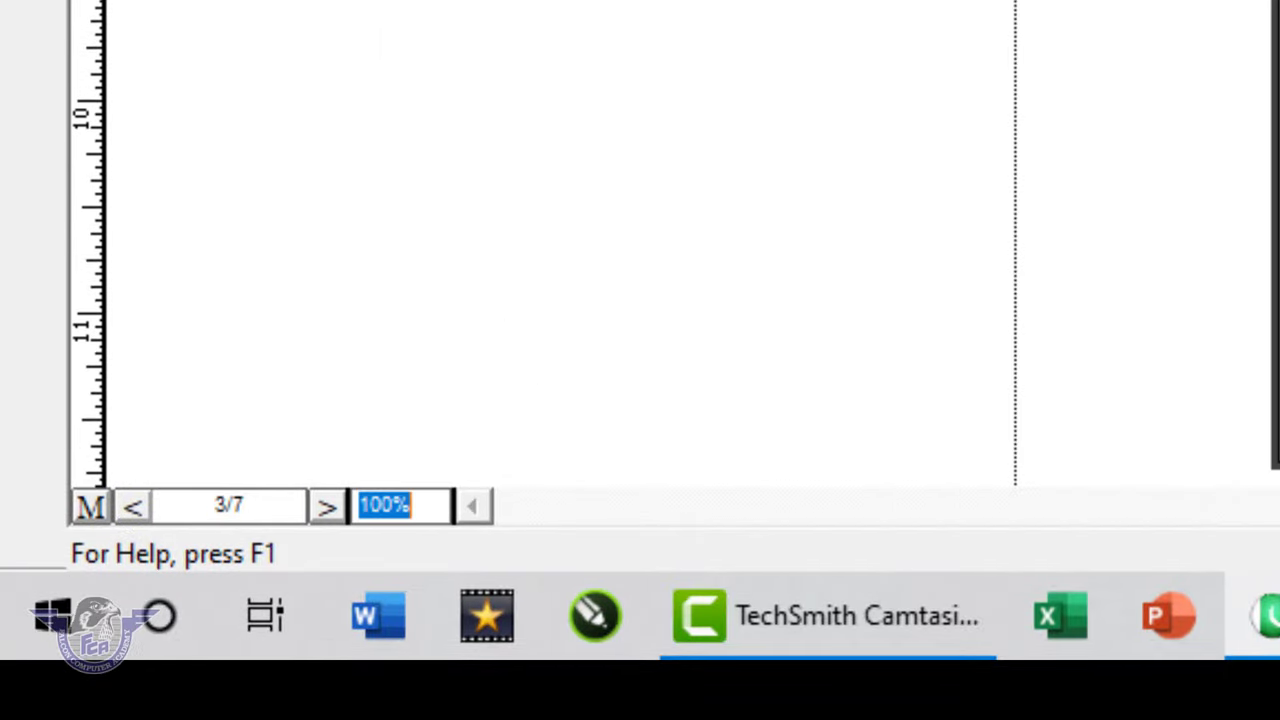
{"action": "type", "text": "50"}
{"action": "key", "text": "Return"}
- Zoom out to 35%, then restore the zoom to 200%
{"action": "key", "text": "ctrl+F12"}
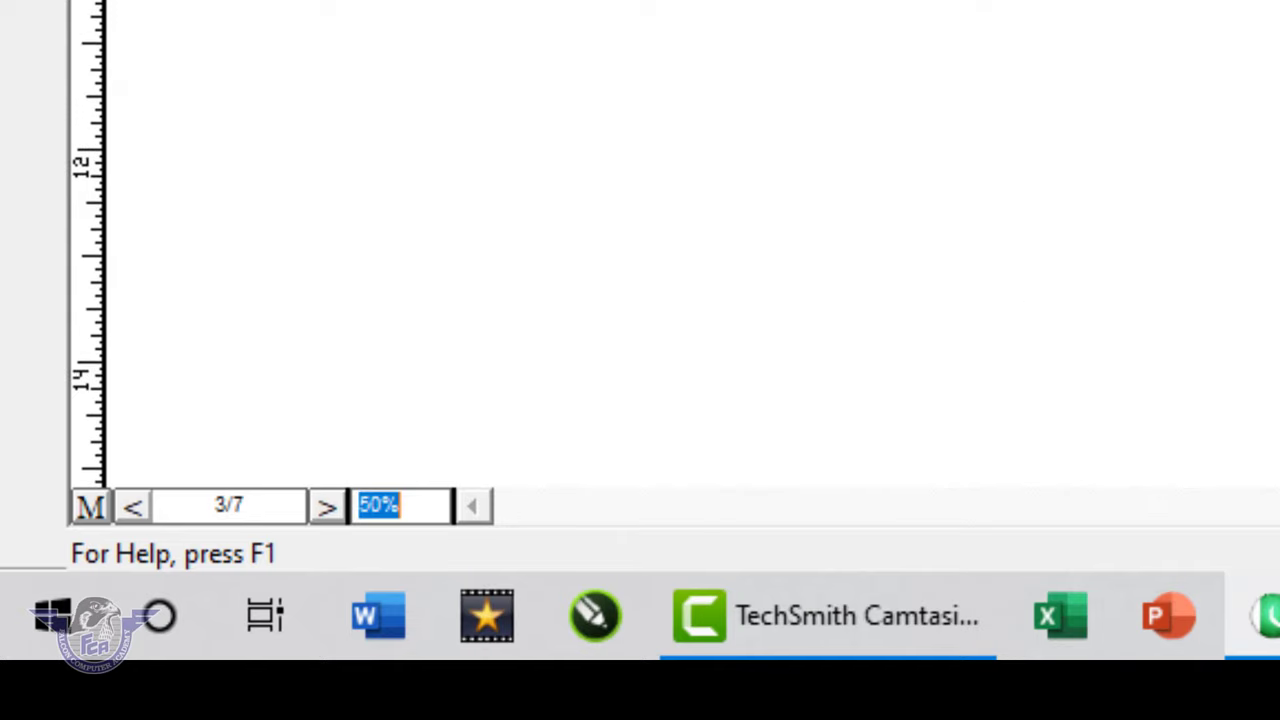
{"action": "type", "text": "35"}
{"action": "key", "text": "Return"}
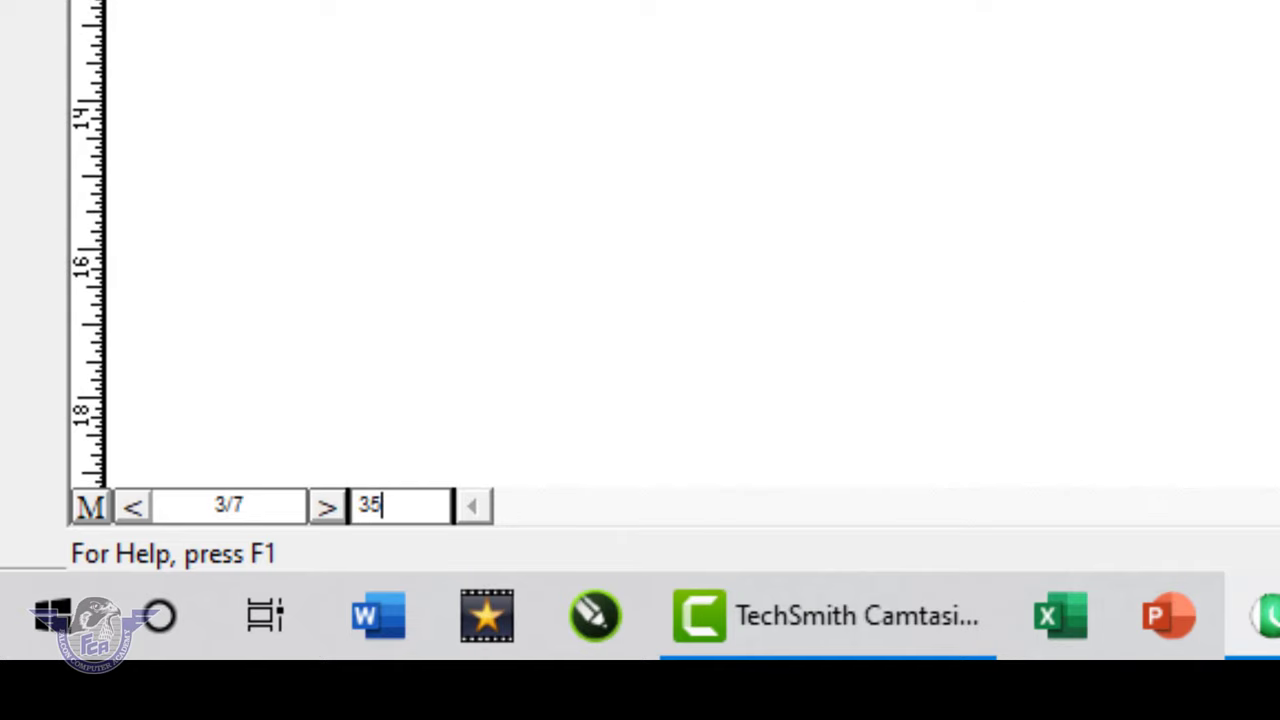
{"action": "key", "text": "ctrl+F12"}
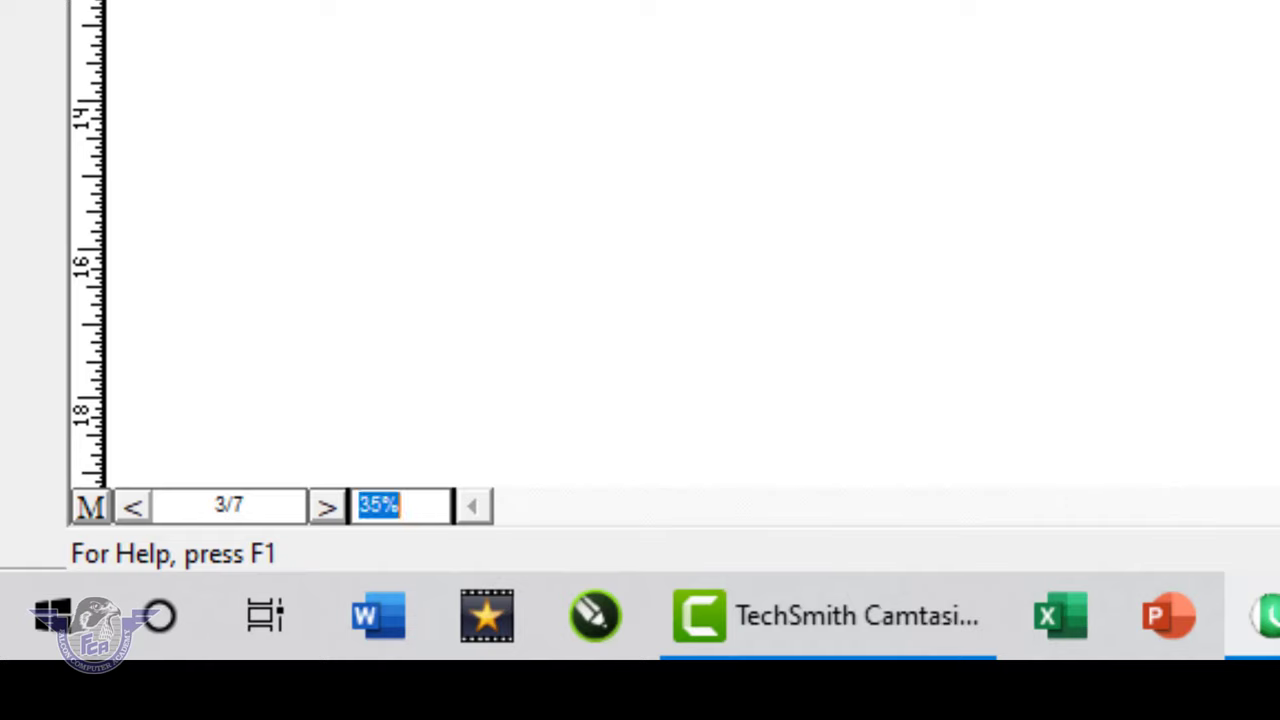
{"action": "type", "text": "200"}
{"action": "key", "text": "Return"}
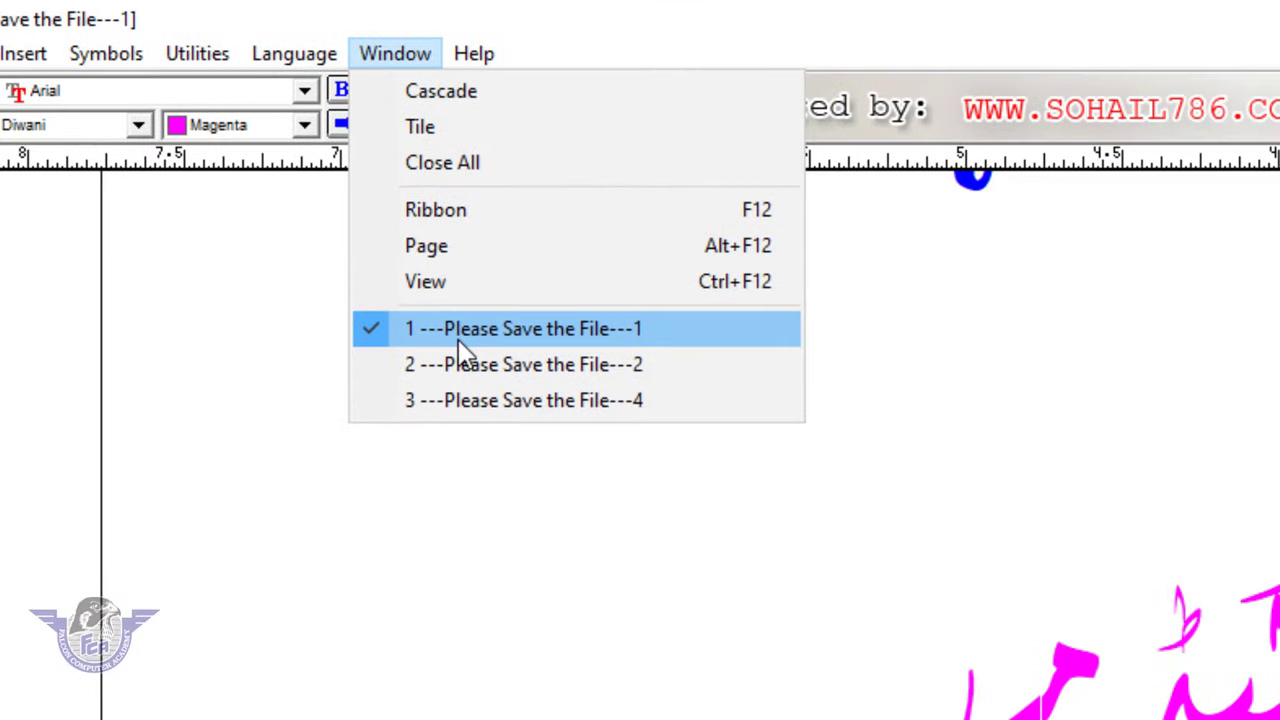
- Switch among File---2, File---4 and the Falcon document, ending on File---4's circular picture
{"action": "left_click", "coordinate": [486, 362]}
{"action": "left_click", "coordinate": [240, 32]}
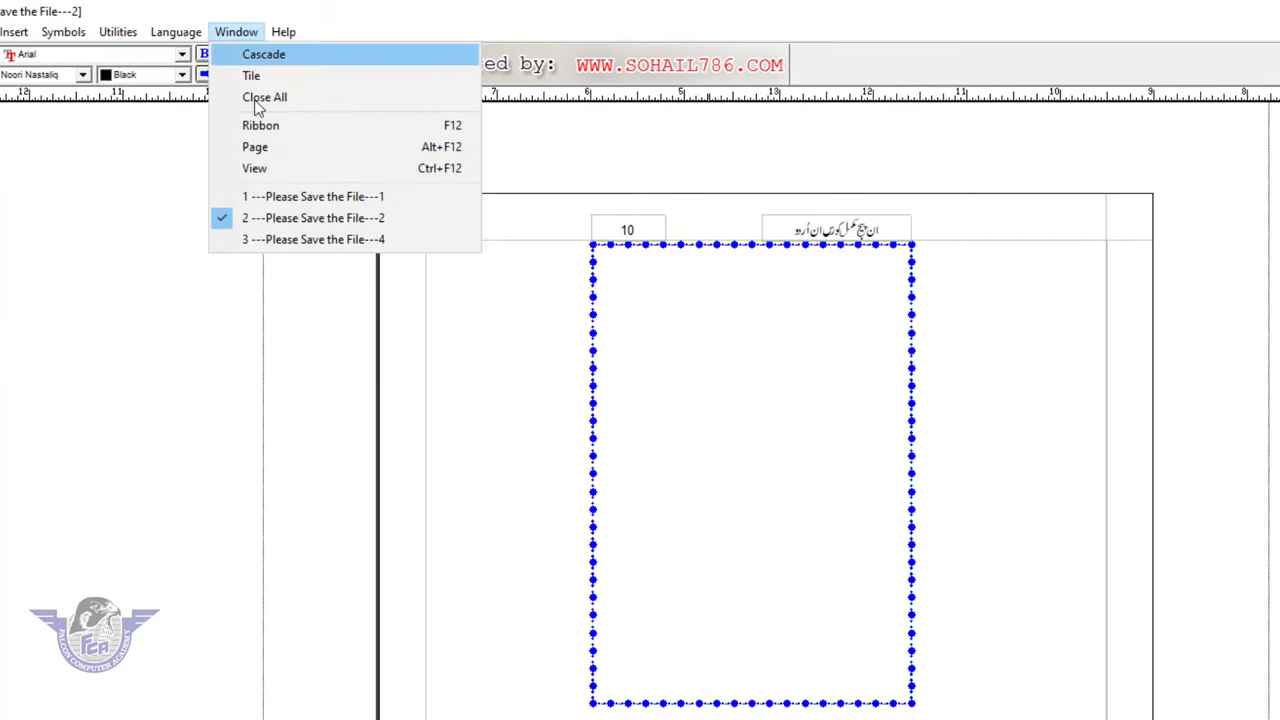
{"action": "left_click", "coordinate": [312, 240]}
{"action": "left_click", "coordinate": [232, 34]}
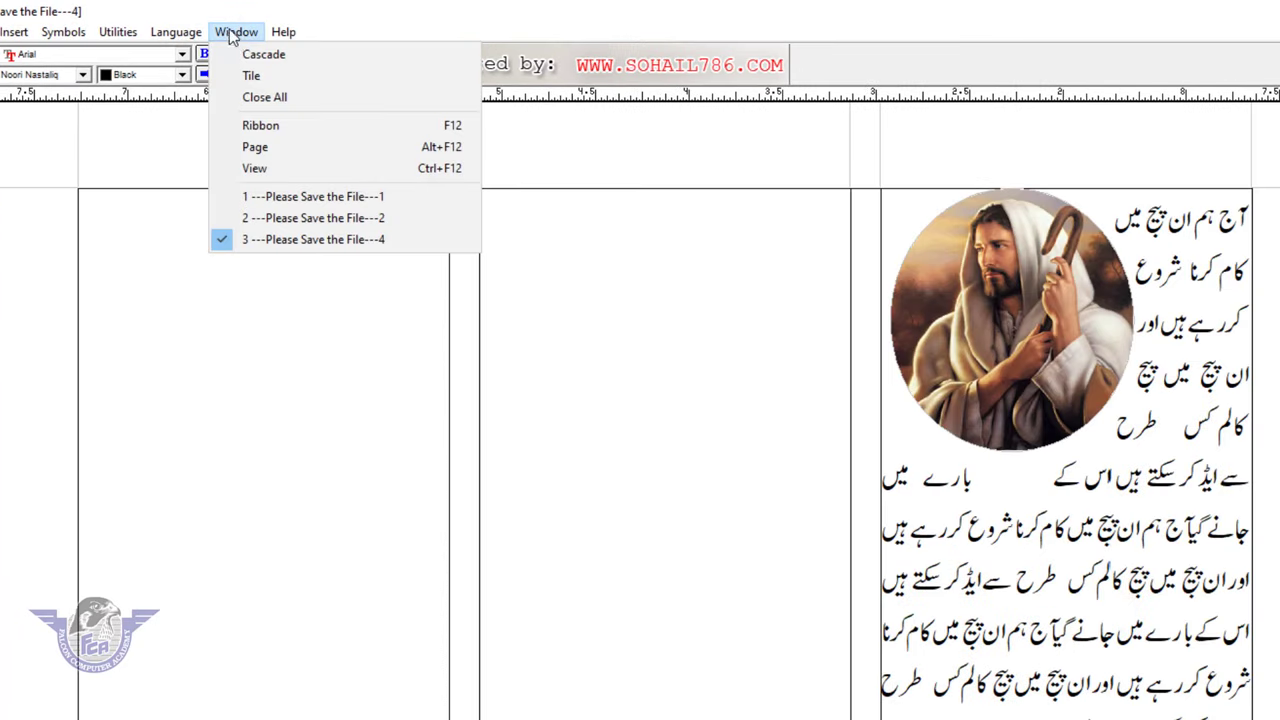
{"action": "left_click", "coordinate": [304, 196]}
{"action": "left_click", "coordinate": [248, 34]}
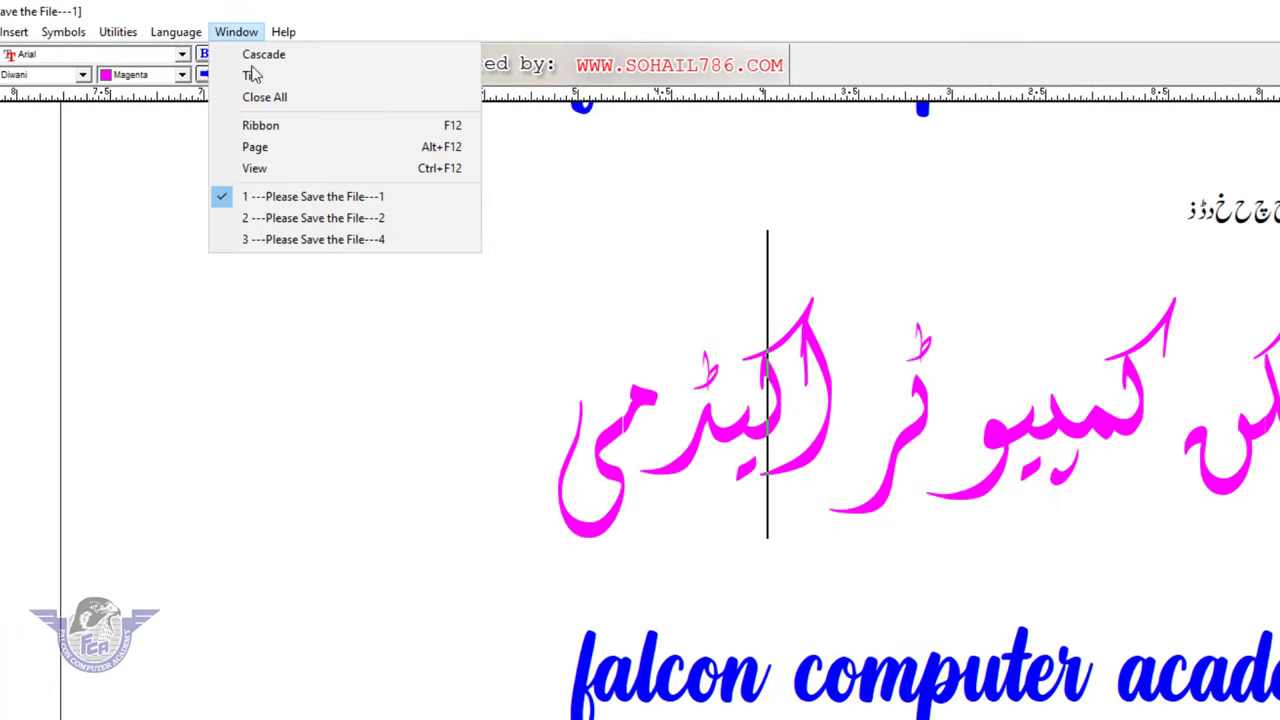
{"action": "left_click", "coordinate": [260, 218]}
{"action": "left_click", "coordinate": [245, 33]}
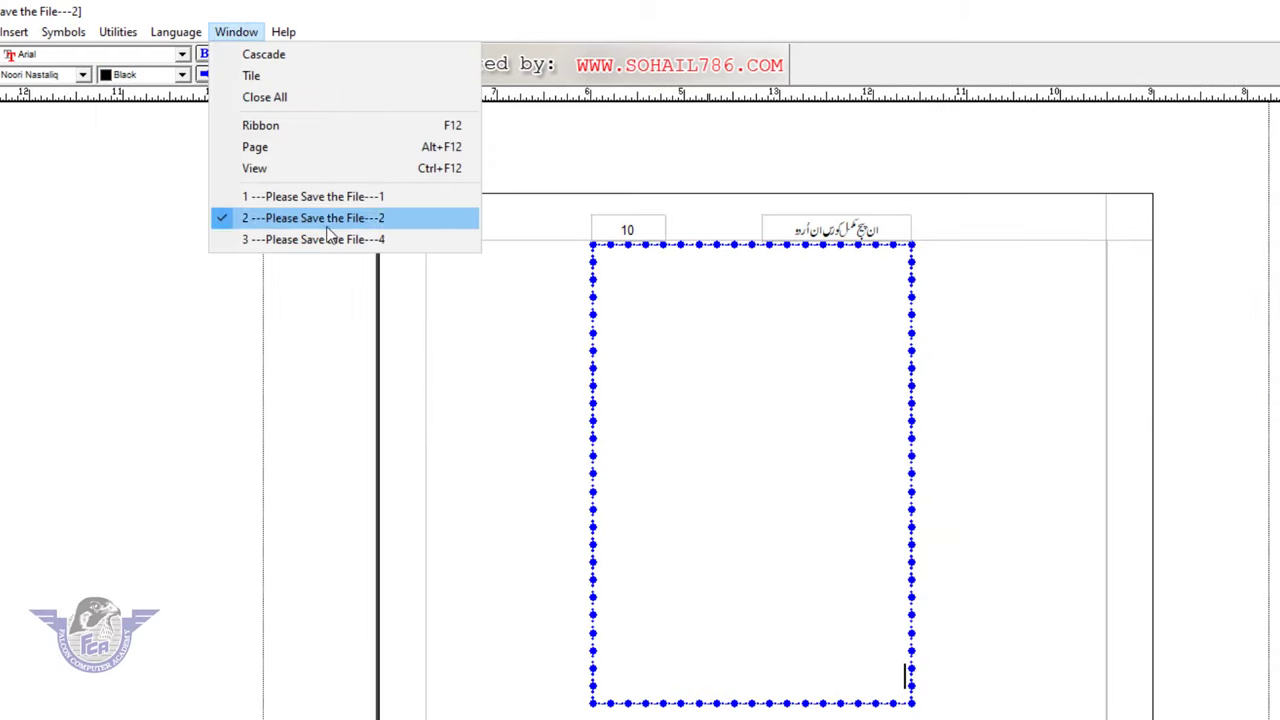
{"action": "left_click", "coordinate": [330, 240]}
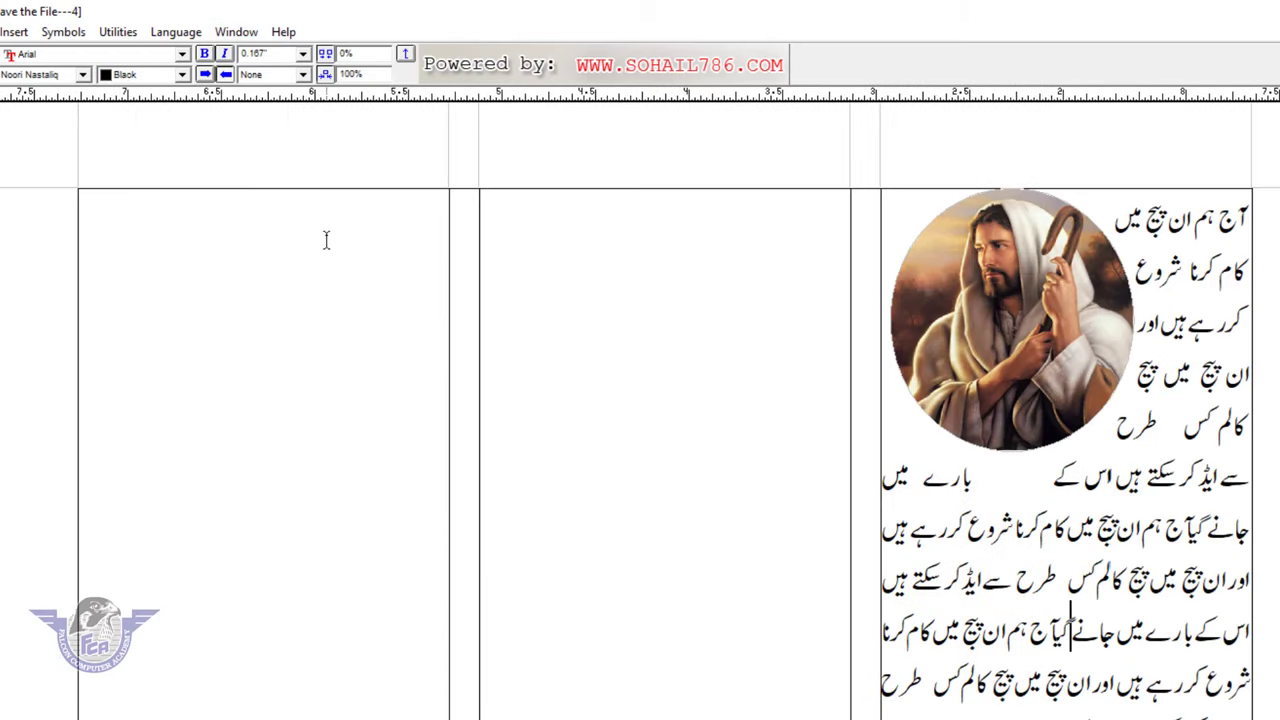